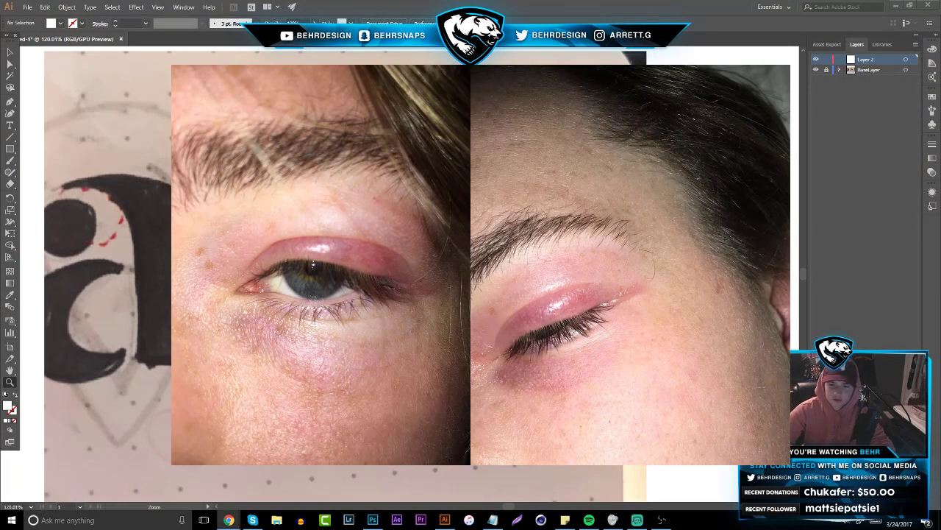
- Draw a black rectangle about 309 px wide and 32 px high over the A's crossbar, and park it above the sketch
{"action": "left_click", "coordinate": [10, 148]}
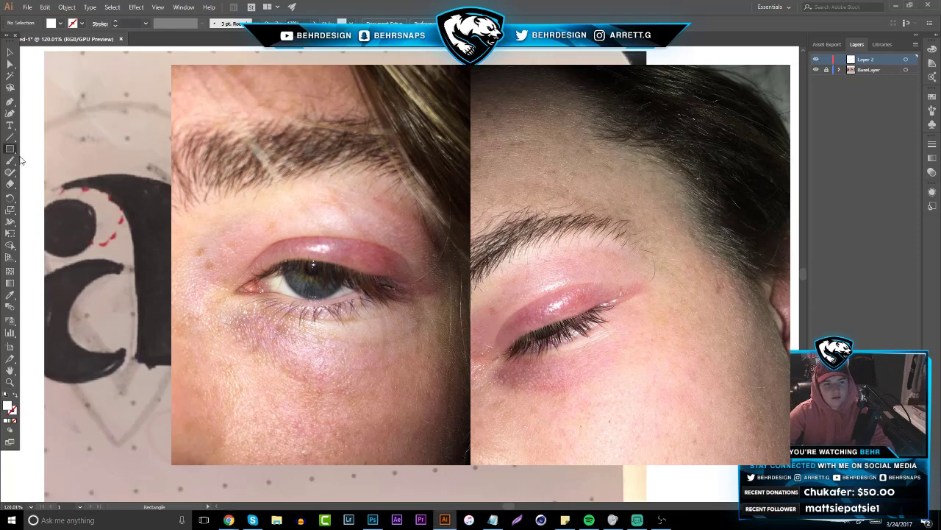
{"action": "left_click", "coordinate": [60, 24]}
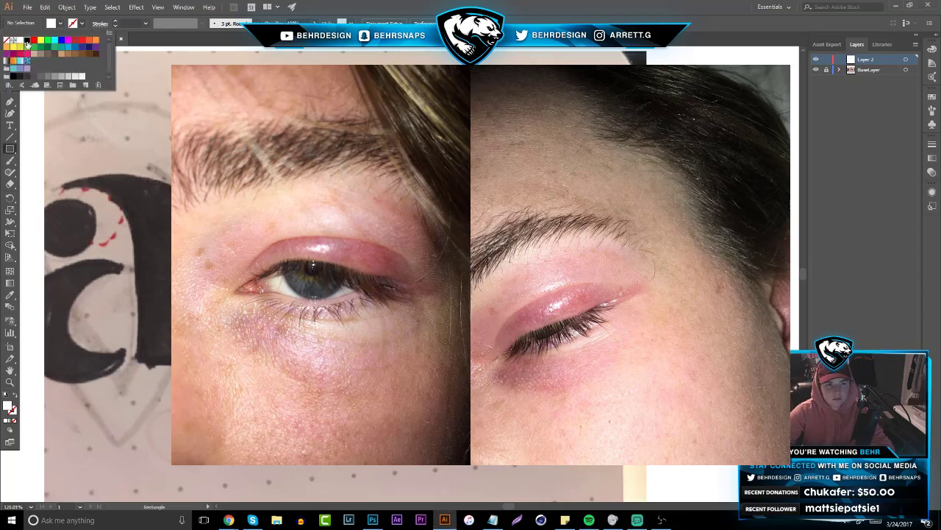
{"action": "left_click", "coordinate": [27, 41]}
{"action": "key", "text": "Escape"}
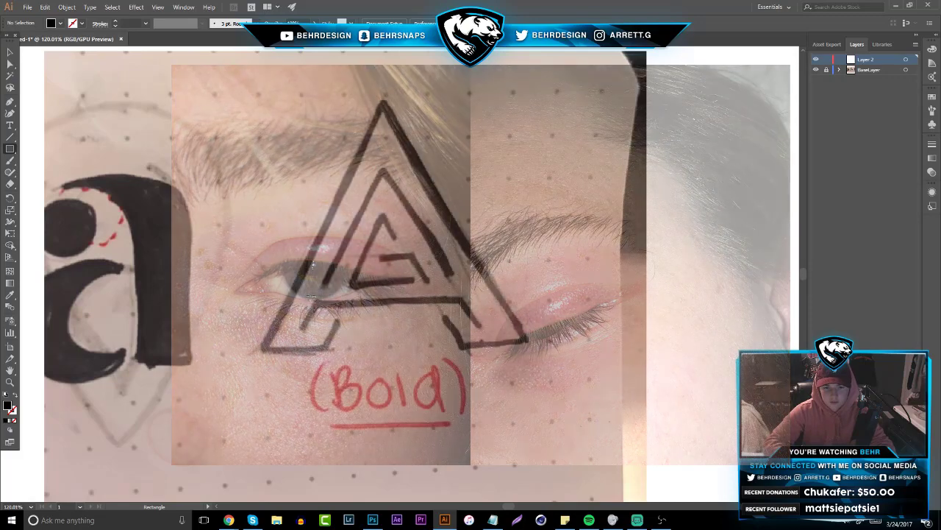
{"action": "left_click_drag", "start_coordinate": [311, 295], "coordinate": [492, 312]}
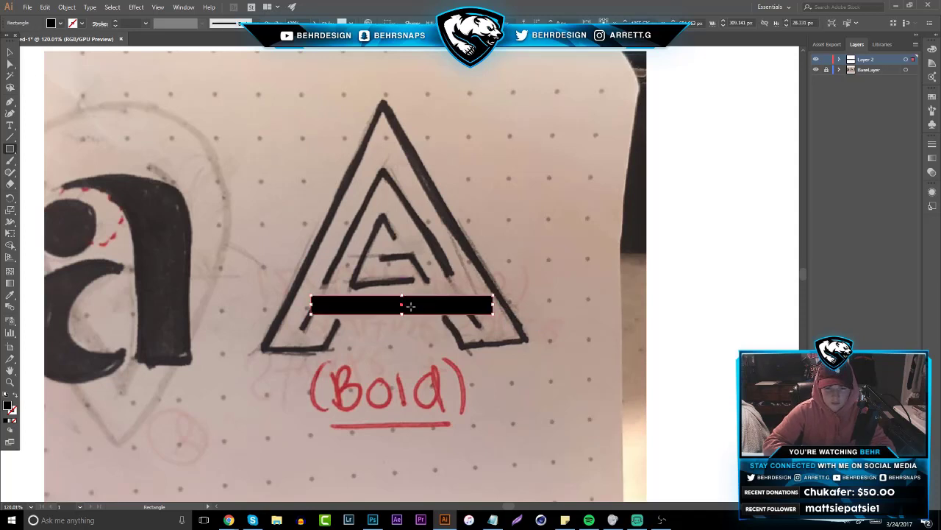
{"action": "left_click", "coordinate": [12, 50]}
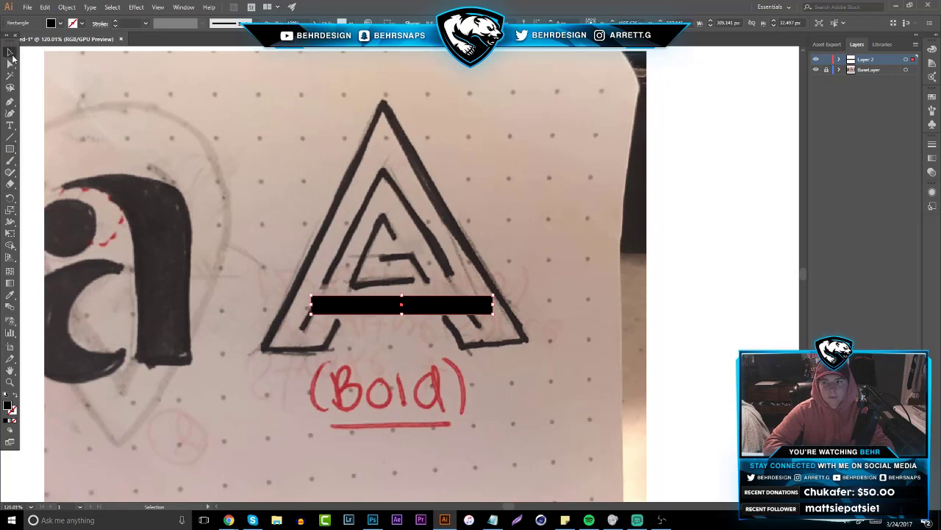
{"action": "left_click_drag", "start_coordinate": [431, 303], "coordinate": [669, 73]}
- Place a copy of the black bar on the sketch, lengthened to about 557 px and rotated along the A's right leg
{"action": "key", "text": "ctrl+v"}
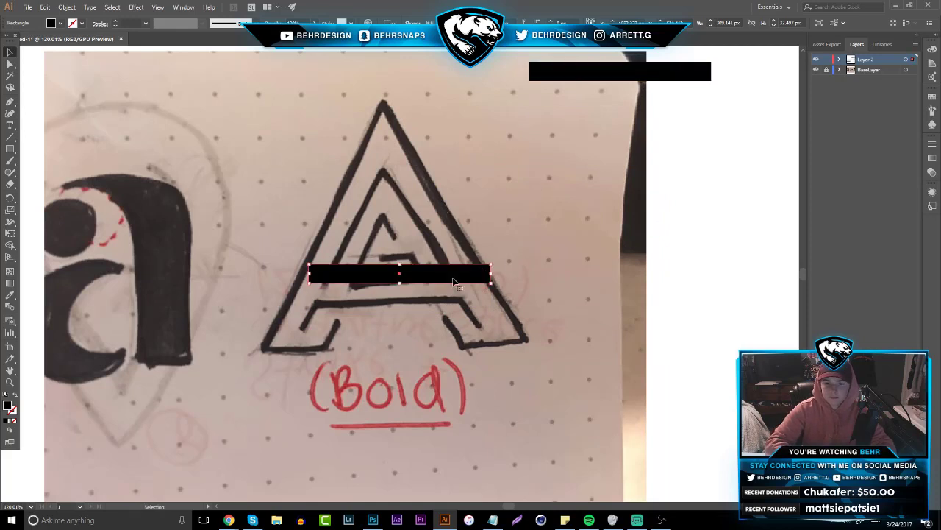
{"action": "mouse_move", "coordinate": [494, 275]}
{"action": "left_mouse_down"}
{"action": "mouse_move", "coordinate": [444, 320]}
{"action": "mouse_move", "coordinate": [418, 324]}
{"action": "mouse_move", "coordinate": [431, 324]}
{"action": "mouse_move", "coordinate": [446, 214]}
{"action": "mouse_move", "coordinate": [431, 202]}
{"action": "left_mouse_up"}
{"action": "mouse_move", "coordinate": [454, 252]}
{"action": "left_mouse_down"}
{"action": "mouse_move", "coordinate": [487, 287]}
{"action": "mouse_move", "coordinate": [536, 389]}
{"action": "mouse_move", "coordinate": [535, 363]}
{"action": "left_mouse_up"}
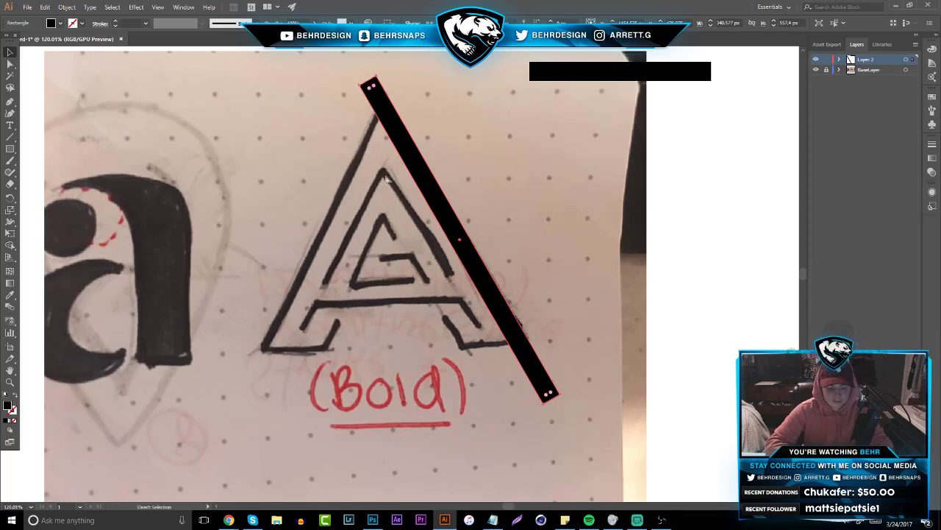
- Duplicate the slanted bar, reflect the copy across the vertical axis and place it along the A's left leg
{"action": "key", "text": "ctrl+c"}
{"action": "key", "text": "ctrl+v"}
{"action": "left_click", "coordinate": [66, 7]}
{"action": "mouse_move", "coordinate": [77, 20]}
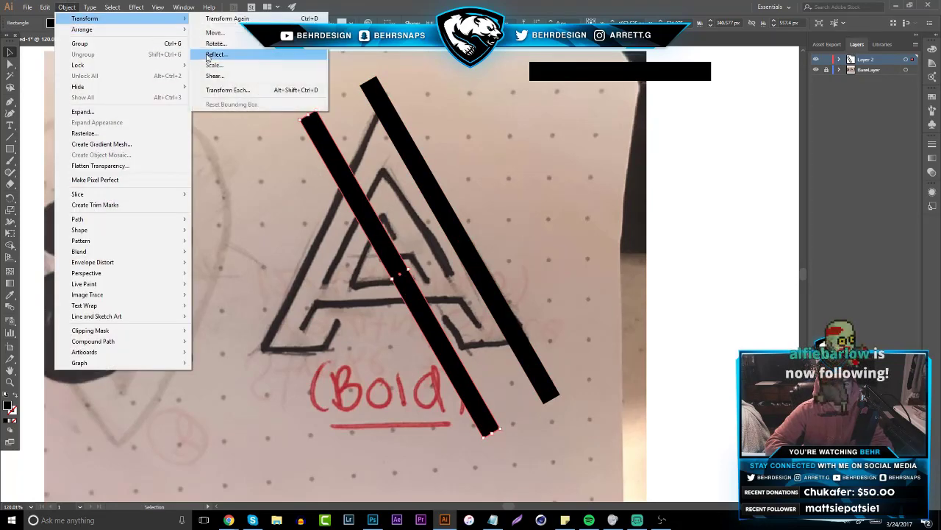
{"action": "left_click", "coordinate": [212, 56]}
{"action": "left_click", "coordinate": [99, 153]}
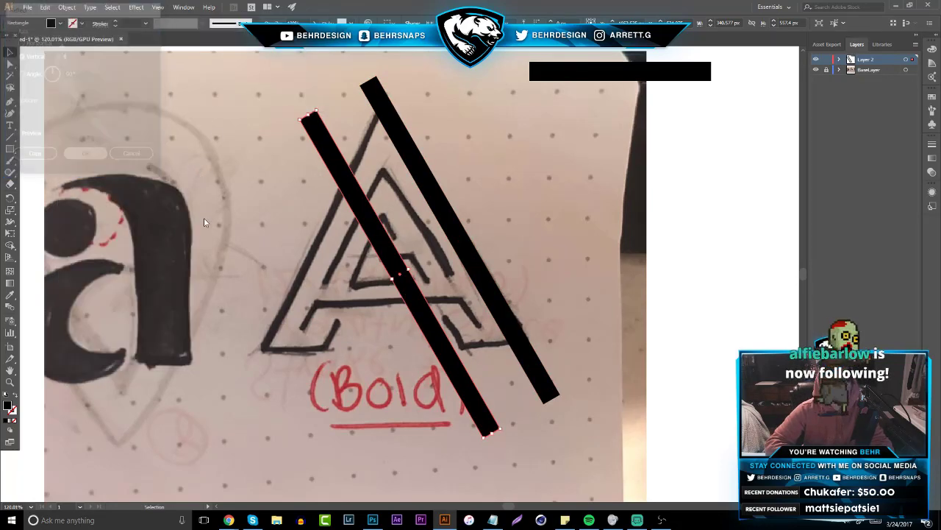
{"action": "left_click_drag", "start_coordinate": [429, 250], "coordinate": [321, 202]}
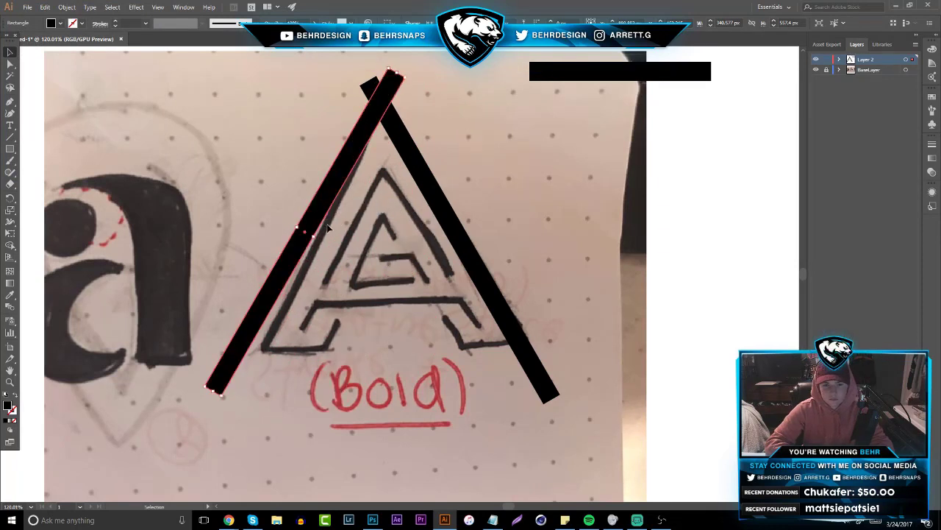
- Add two more copies of the left-leg bar, placed parallel to it toward the inside of the A
{"action": "key", "text": "ctrl+v"}
{"action": "left_click_drag", "start_coordinate": [385, 312], "coordinate": [315, 289]}
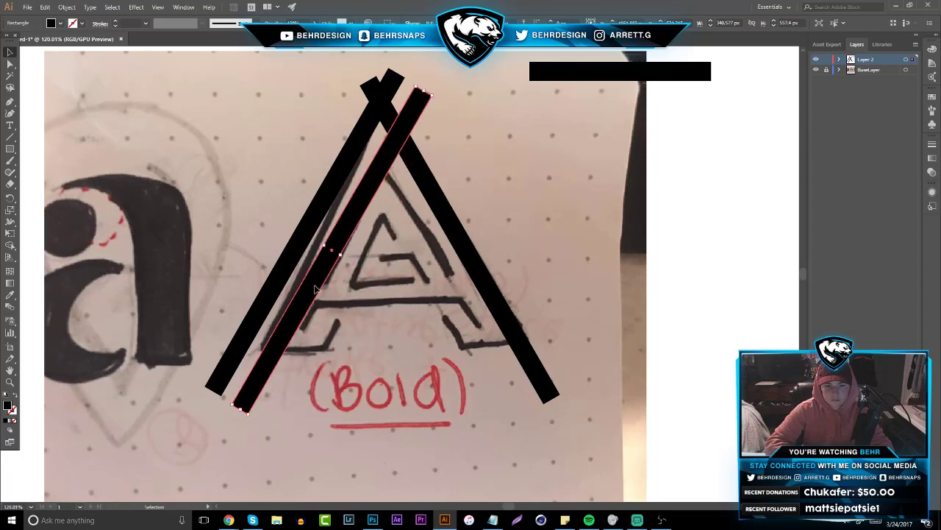
{"action": "key", "text": "a"}
{"action": "key", "text": "ctrl+v"}
{"action": "left_click_drag", "start_coordinate": [392, 318], "coordinate": [336, 315]}
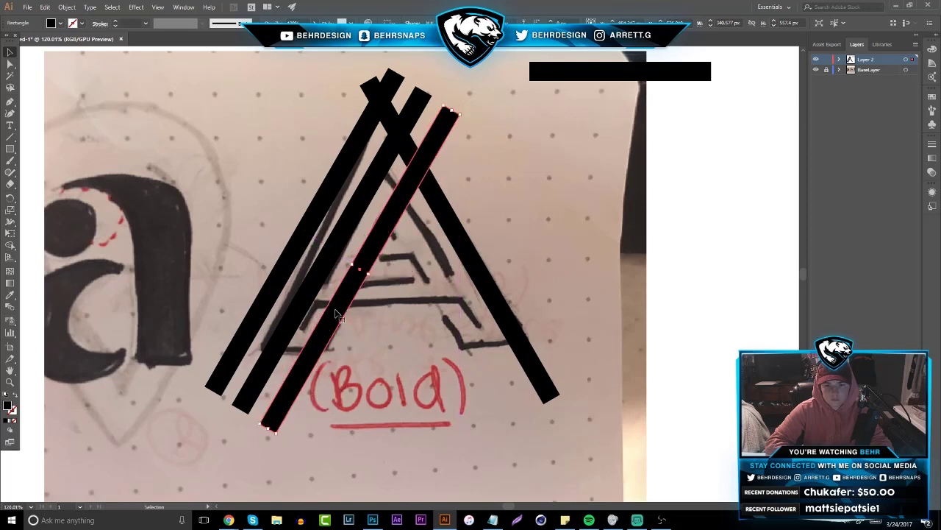
- Hide BaseLayer and nudge the innermost left-leg bar slightly closer to its neighbour
{"action": "left_click", "coordinate": [816, 69]}
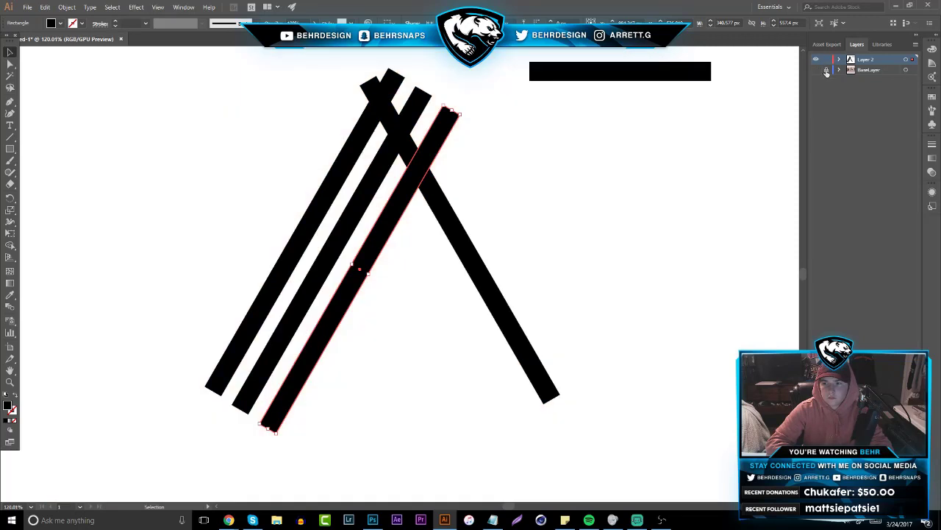
{"action": "left_click", "coordinate": [405, 320]}
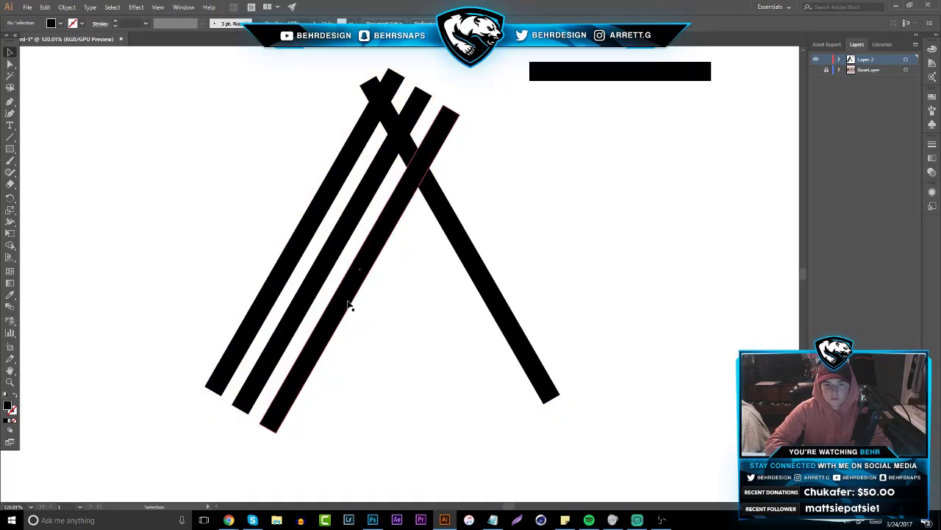
{"action": "left_click_drag", "start_coordinate": [346, 303], "coordinate": [343, 303]}
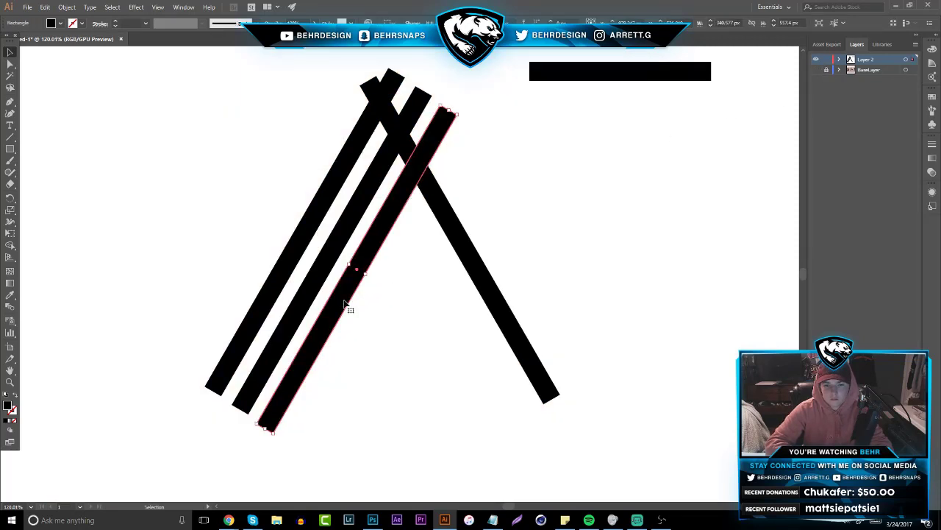
- Delete the three left-leg bars and the single right-leg bar, keeping only the parked horizontal bar
{"action": "left_click_drag", "start_coordinate": [405, 342], "coordinate": [260, 222]}
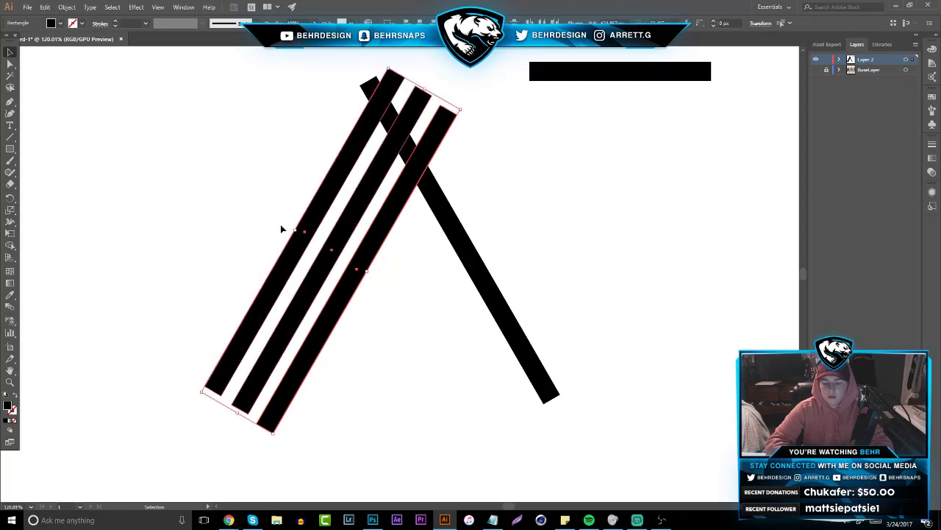
{"action": "key", "text": "Delete"}
{"action": "left_click", "coordinate": [436, 218]}
{"action": "key", "text": "Delete"}
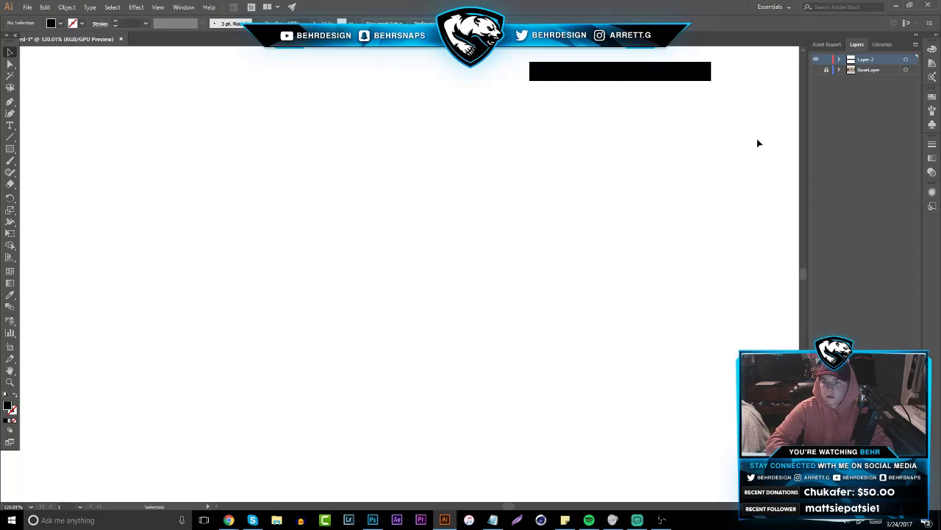
- Show BaseLayer, duplicate the parked bar onto the sketch and lengthen the copy to about 677 px
{"action": "left_click", "coordinate": [816, 71]}
{"action": "left_click", "coordinate": [692, 74]}
{"action": "key", "text": "ctrl+c"}
{"action": "key", "text": "ctrl+v"}
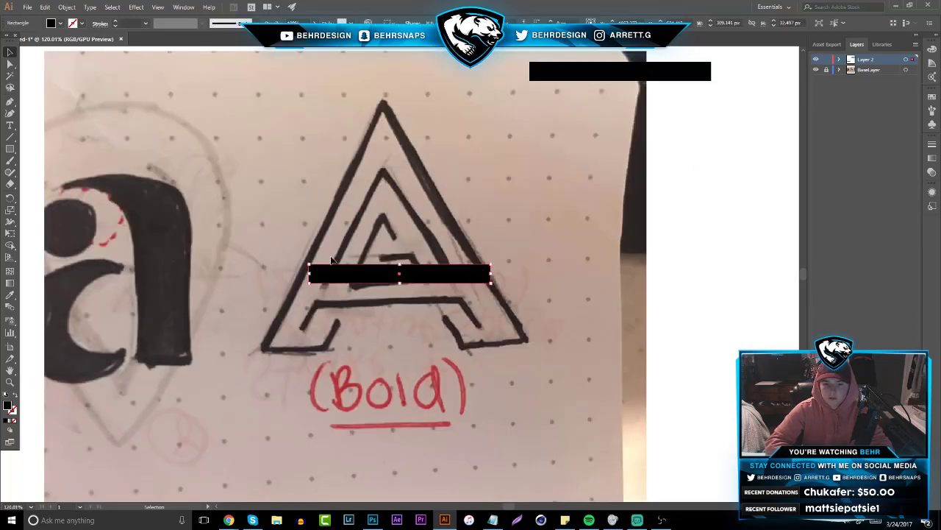
{"action": "left_click_drag", "start_coordinate": [309, 275], "coordinate": [92, 272]}
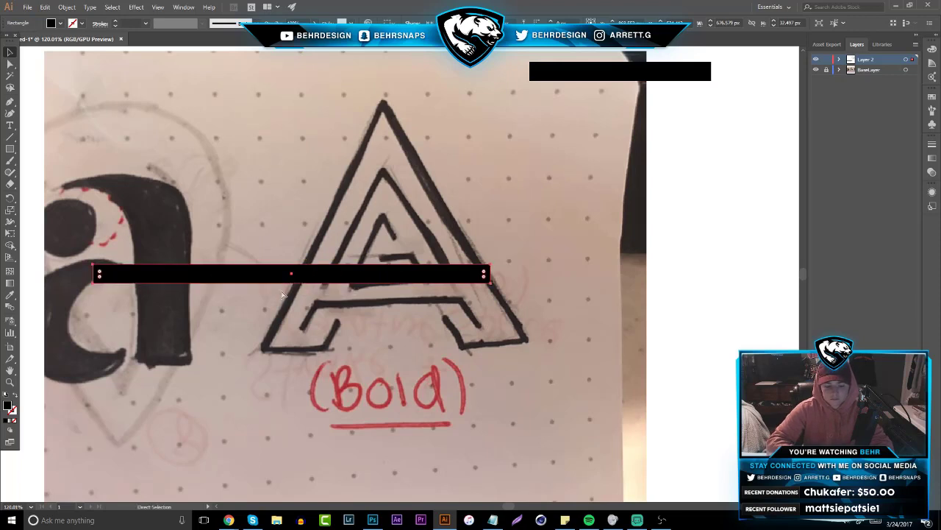
- Duplicate the long bar twice downward with equal gaps to build a stack of three parallel bars
{"action": "left_click_drag", "start_coordinate": [366, 276], "coordinate": [365, 306]}
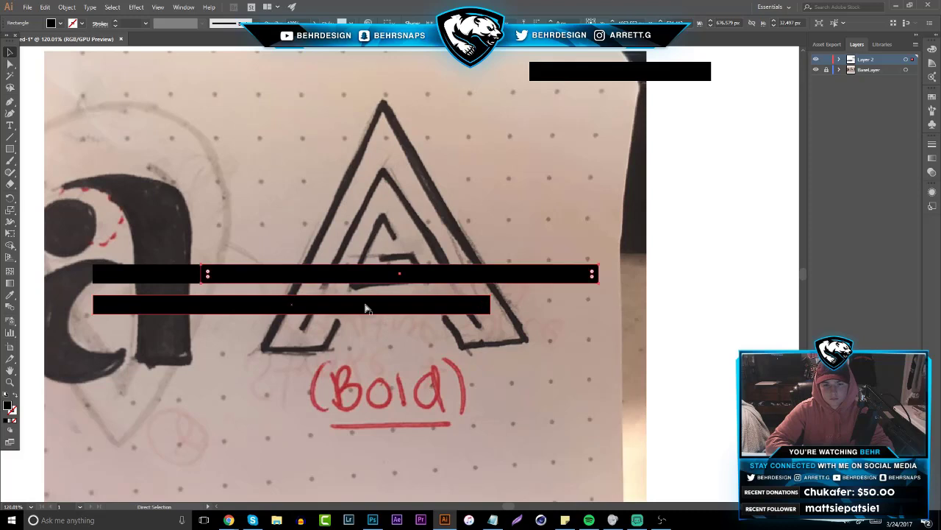
{"action": "key", "text": "v"}
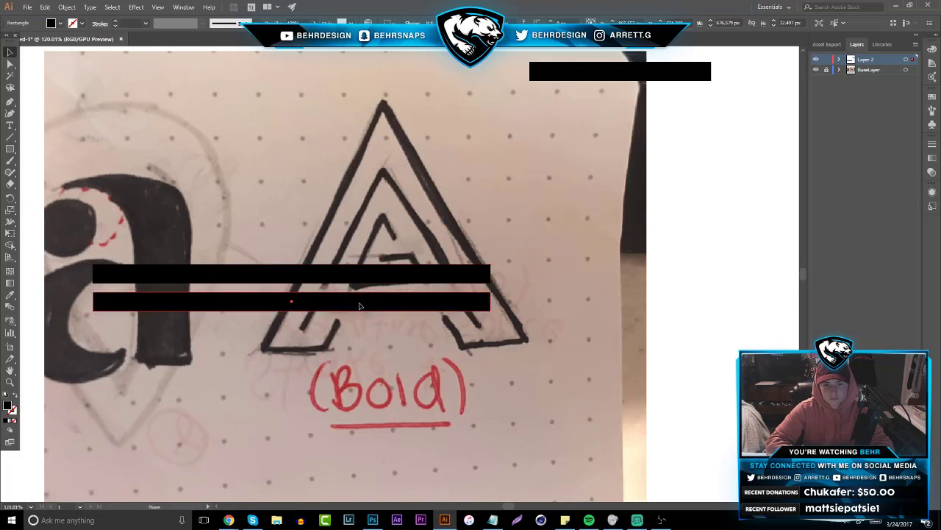
{"action": "key", "text": "ctrl+v"}
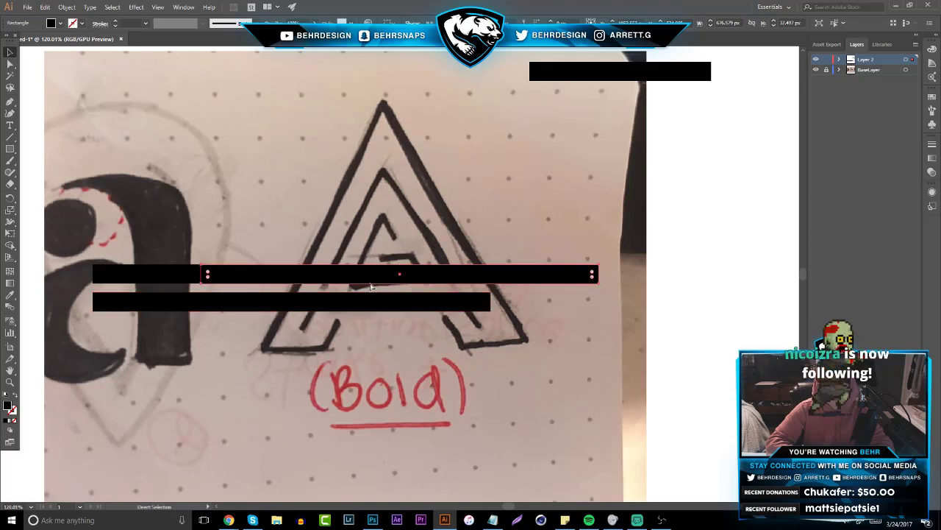
{"action": "key", "text": "ctrl+z"}
{"action": "left_click_drag", "start_coordinate": [336, 300], "coordinate": [335, 340]}
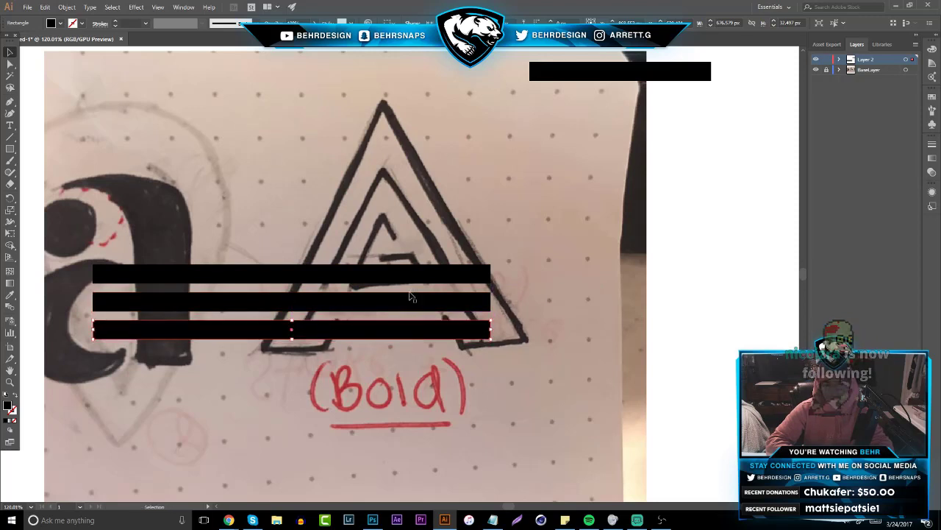
- Select the three long bars, rotate them together to the slope of the A's right leg and position them over it
{"action": "left_click", "coordinate": [557, 229]}
{"action": "left_click", "coordinate": [422, 328]}
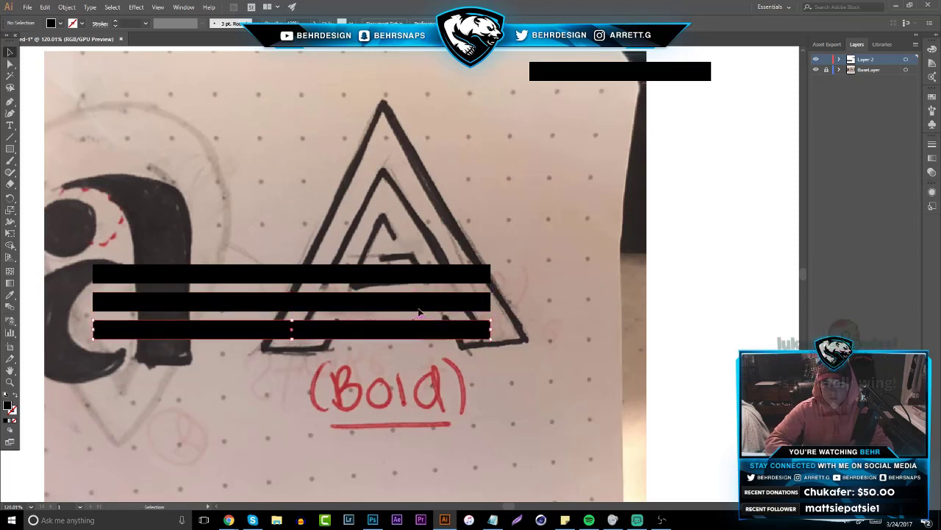
{"action": "left_click", "coordinate": [420, 304], "text": "shift"}
{"action": "left_click", "coordinate": [421, 272], "text": "shift"}
{"action": "left_click_drag", "start_coordinate": [303, 251], "coordinate": [432, 248]}
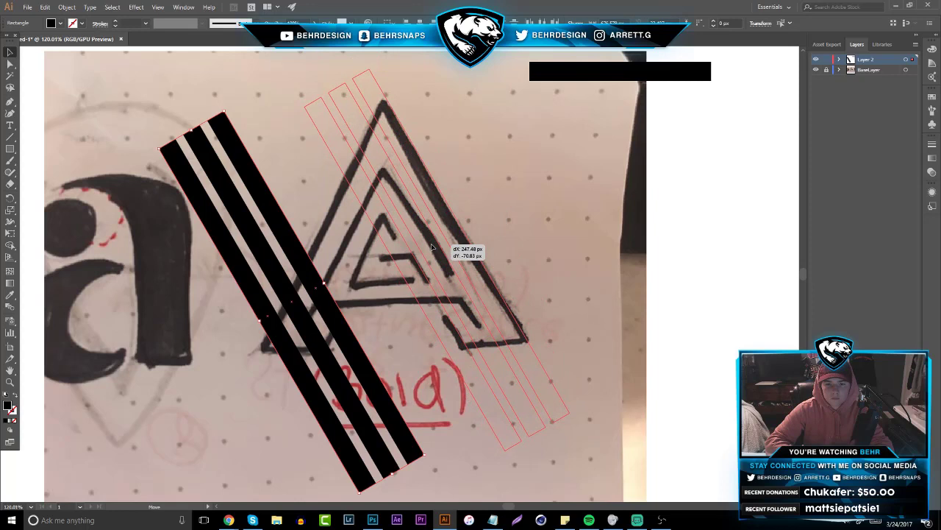
{"action": "left_click_drag", "start_coordinate": [432, 248], "coordinate": [433, 248]}
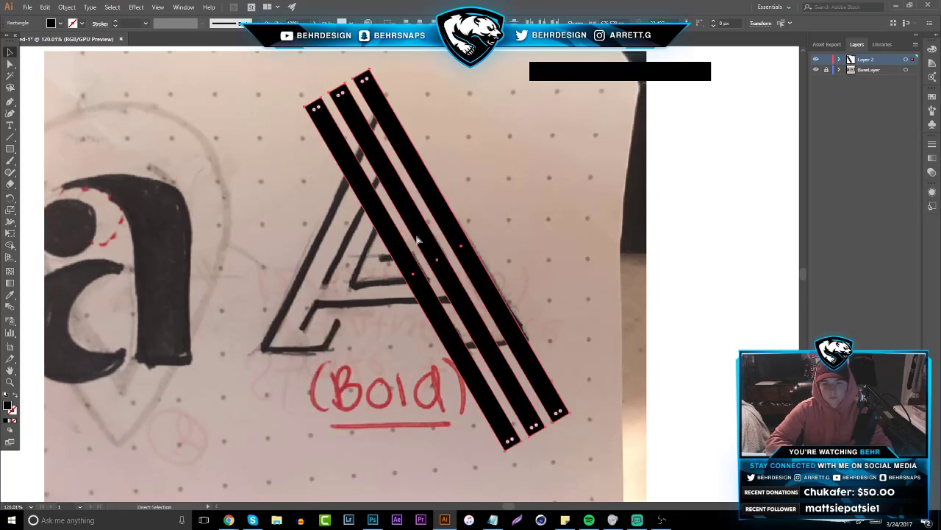
- Duplicate the three slanted bars, reflect the copies across the vertical axis and position them over the A's left leg
{"action": "key", "text": "ctrl+c"}
{"action": "key", "text": "ctrl+v"}
{"action": "left_click", "coordinate": [67, 7]}
{"action": "mouse_move", "coordinate": [80, 20]}
{"action": "left_click", "coordinate": [215, 55]}
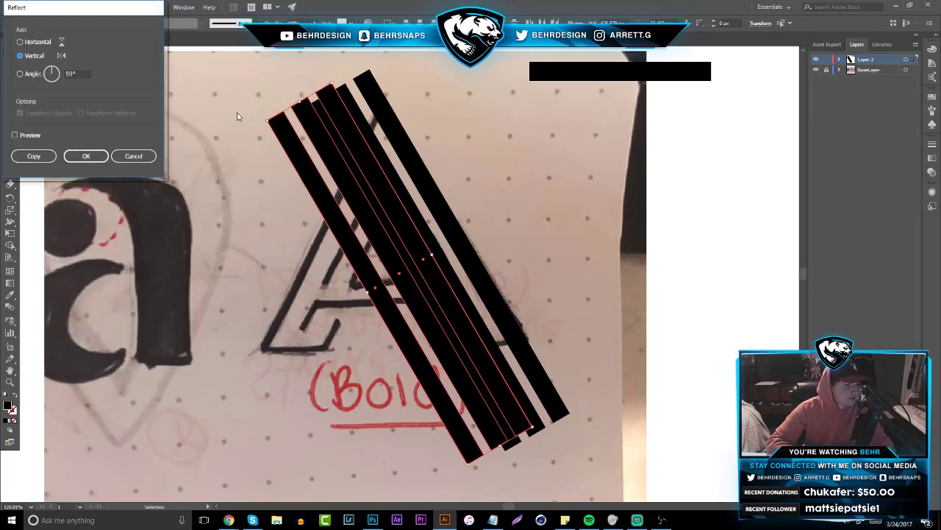
{"action": "left_click", "coordinate": [86, 156]}
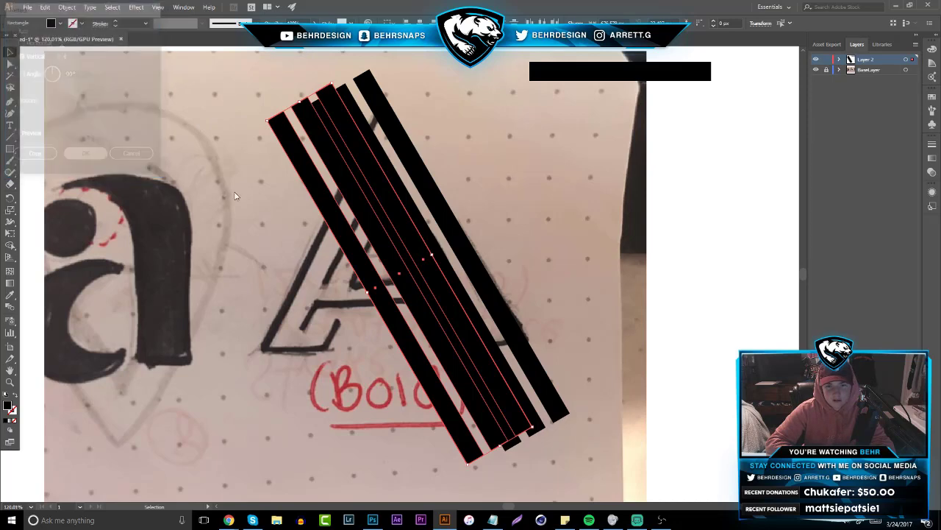
{"action": "left_click_drag", "start_coordinate": [429, 280], "coordinate": [383, 265]}
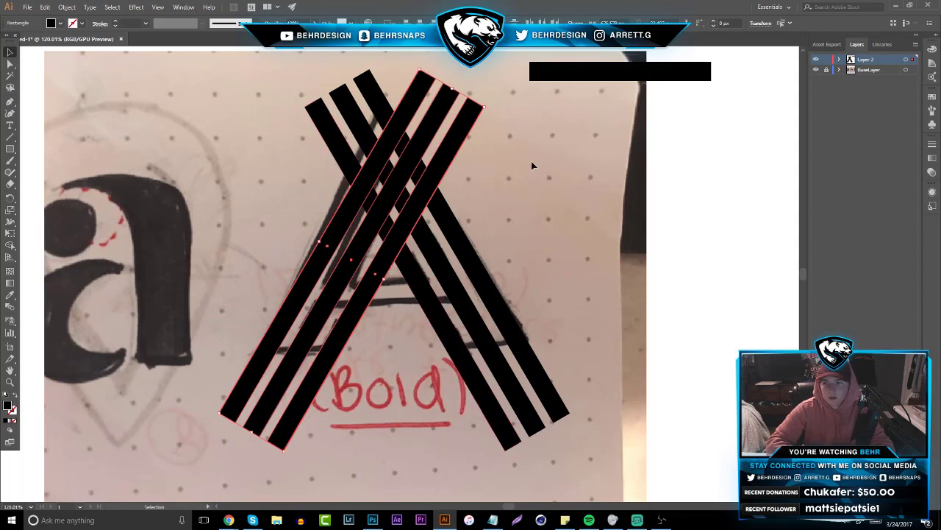
- Create a new layer above Layer 2 and name it Ruler
{"action": "key", "text": "ctrl+l"}
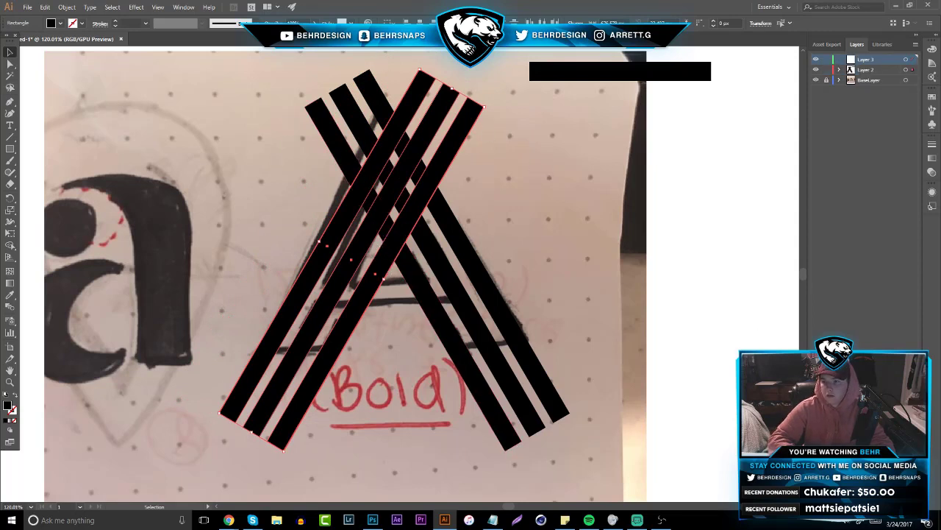
{"action": "double_click", "coordinate": [871, 60]}
{"action": "type", "text": "Ruler"}
{"action": "key", "text": "Return"}
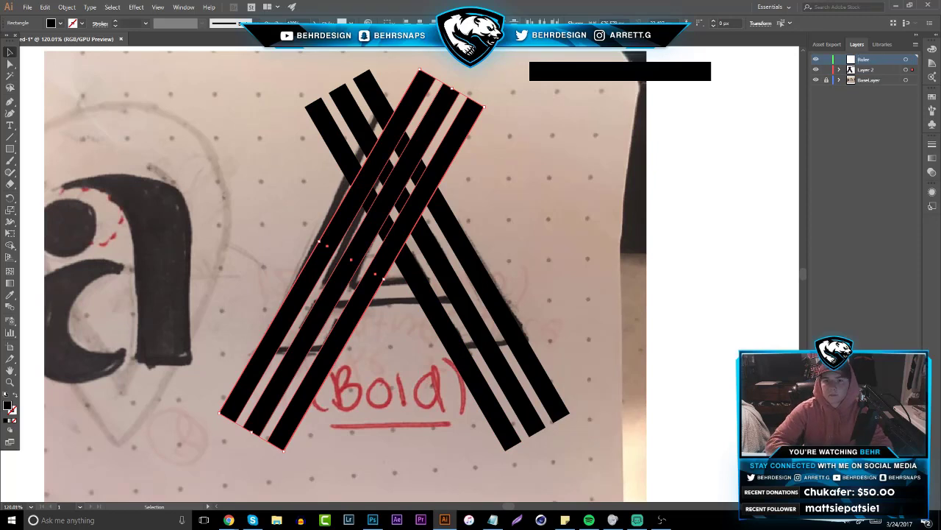
- Show the rulers and place a horizontal guide along the base of the sketched A's feet, checking it with BaseLayer hidden
{"action": "key", "text": "ctrl+r"}
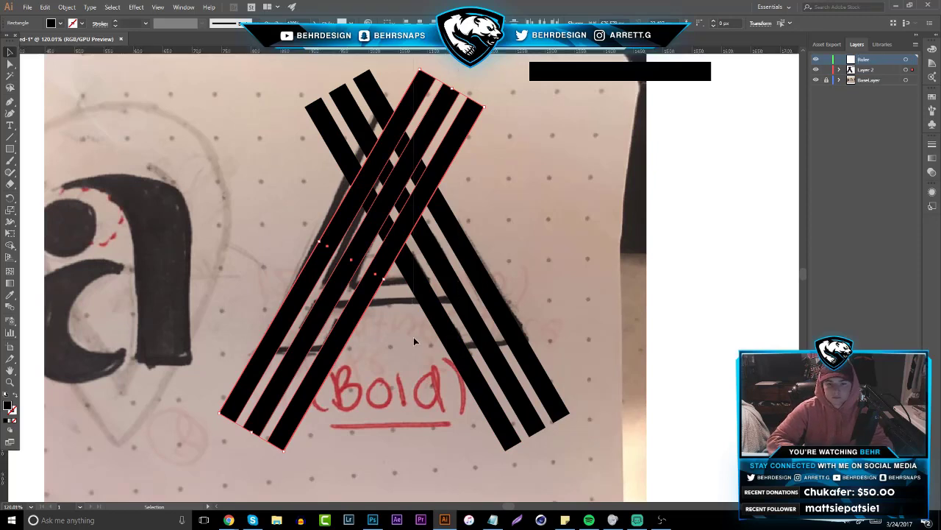
{"action": "key", "text": "ctrl+a"}
{"action": "left_click", "coordinate": [617, 189]}
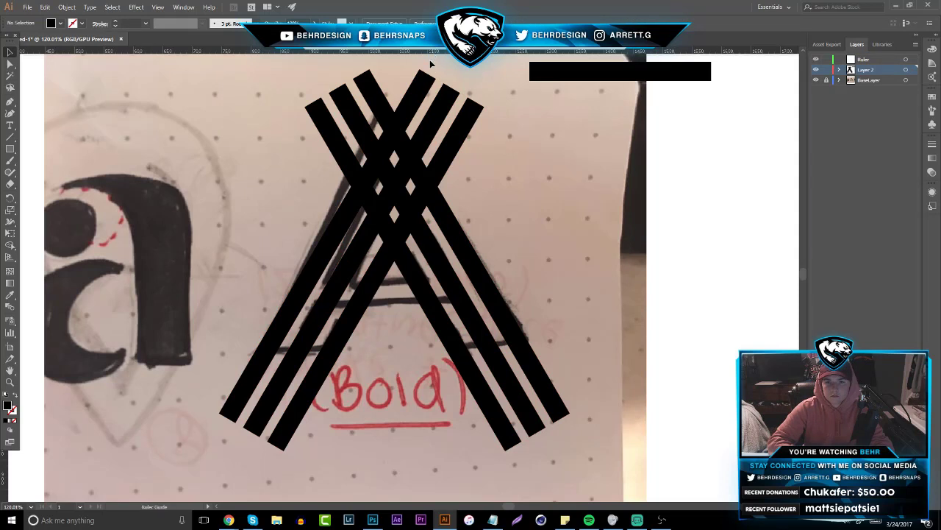
{"action": "left_click_drag", "start_coordinate": [432, 64], "coordinate": [459, 352]}
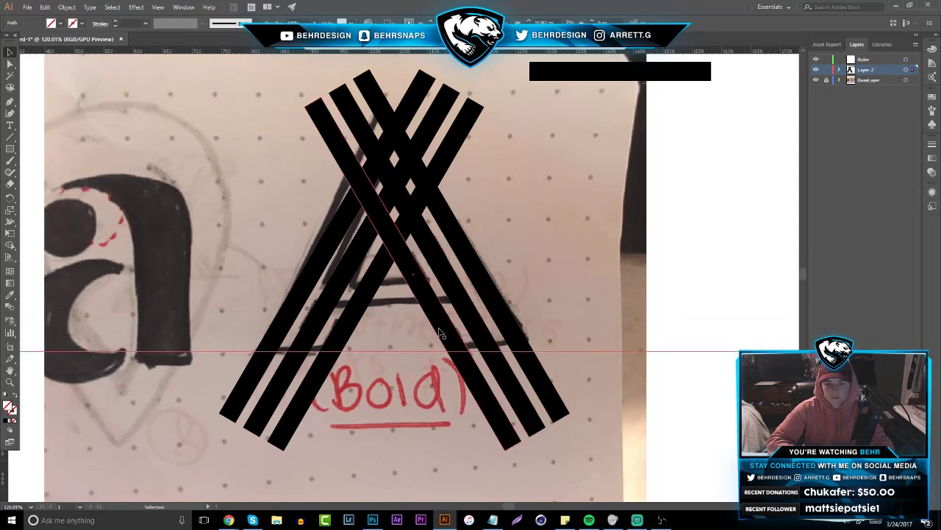
{"action": "left_click", "coordinate": [815, 79]}
{"action": "left_click", "coordinate": [816, 81]}
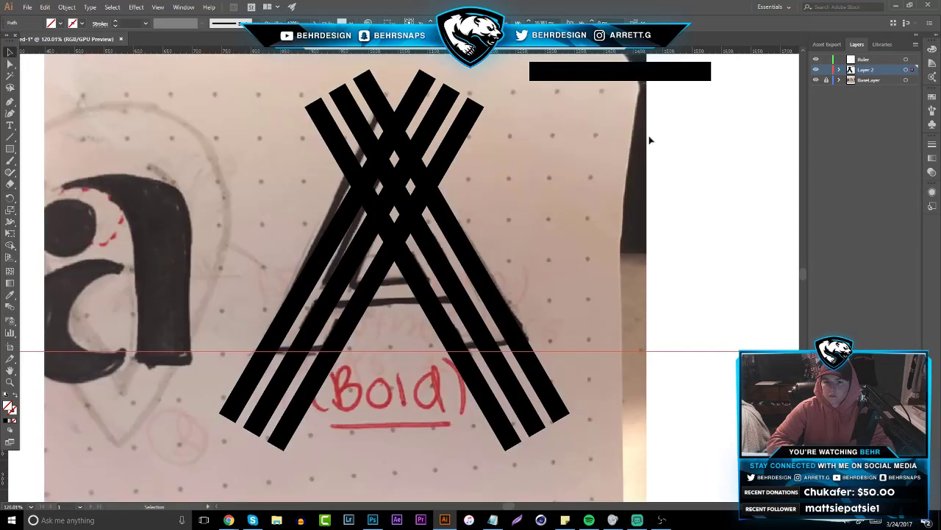
- Hide BaseLayer, select all six slanted bars and use Shape Builder to remove the ends protruding above the A's apex
{"action": "left_click", "coordinate": [454, 214]}
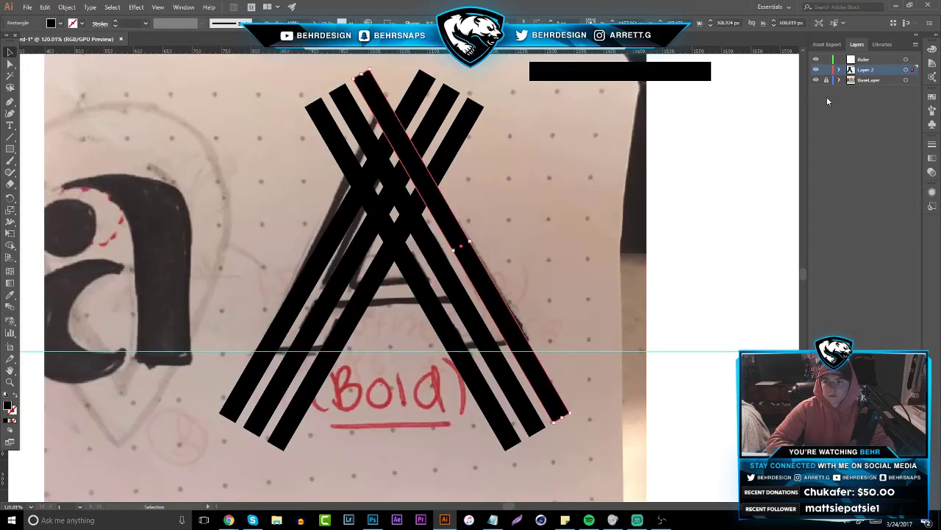
{"action": "left_click", "coordinate": [815, 80]}
{"action": "left_click_drag", "start_coordinate": [256, 143], "coordinate": [525, 316]}
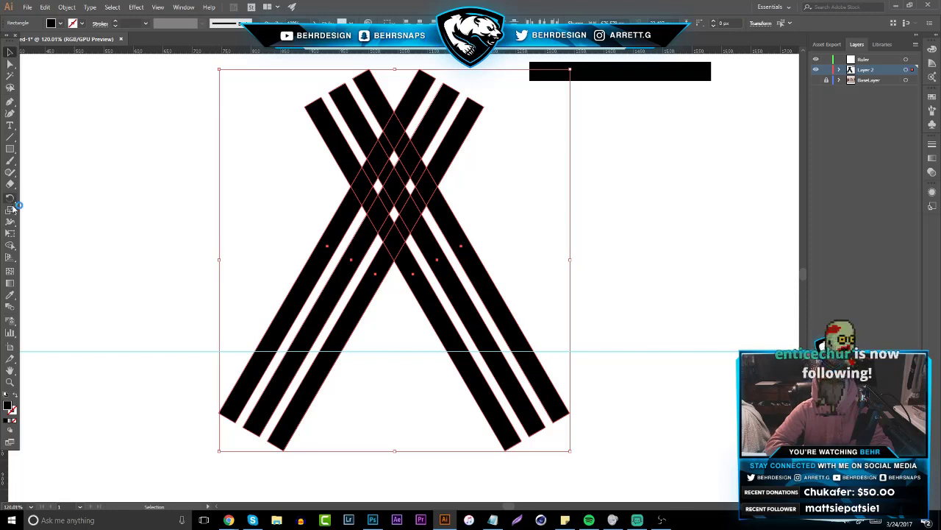
{"action": "left_click", "coordinate": [10, 245]}
{"action": "mouse_move", "coordinate": [324, 165]}
{"action": "left_mouse_down"}
{"action": "mouse_move", "coordinate": [386, 110]}
{"action": "mouse_move", "coordinate": [417, 107]}
{"action": "mouse_move", "coordinate": [456, 153]}
{"action": "left_mouse_up"}
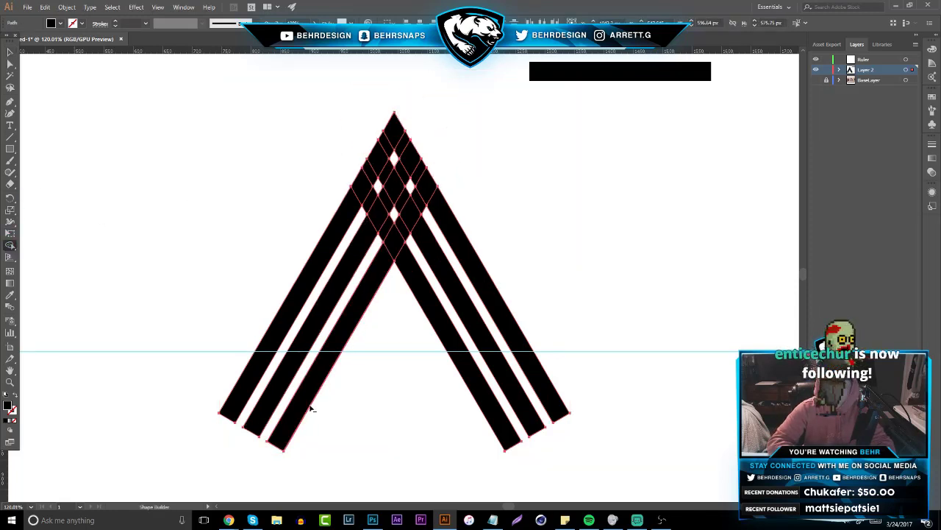
{"action": "left_click", "coordinate": [11, 52]}
{"action": "left_click", "coordinate": [53, 66]}
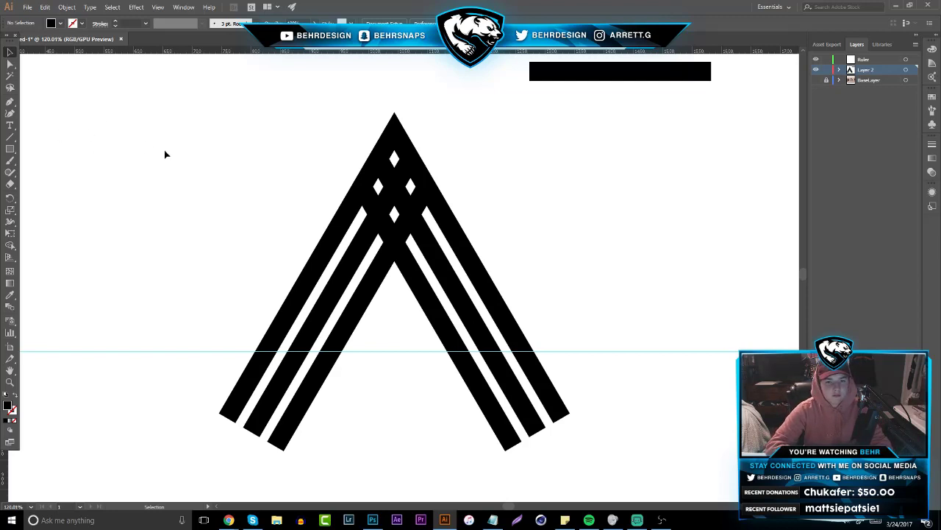
- Draw a grey-brown filled rectangle with its upper edge on the base guide, covering the leg ends below it
{"action": "left_click", "coordinate": [9, 149]}
{"action": "scroll", "coordinate": [63, 183], "scroll_direction": "down", "scroll_amount": 1}
{"action": "key", "text": "z"}
{"action": "left_click", "coordinate": [233, 350], "text": "alt"}
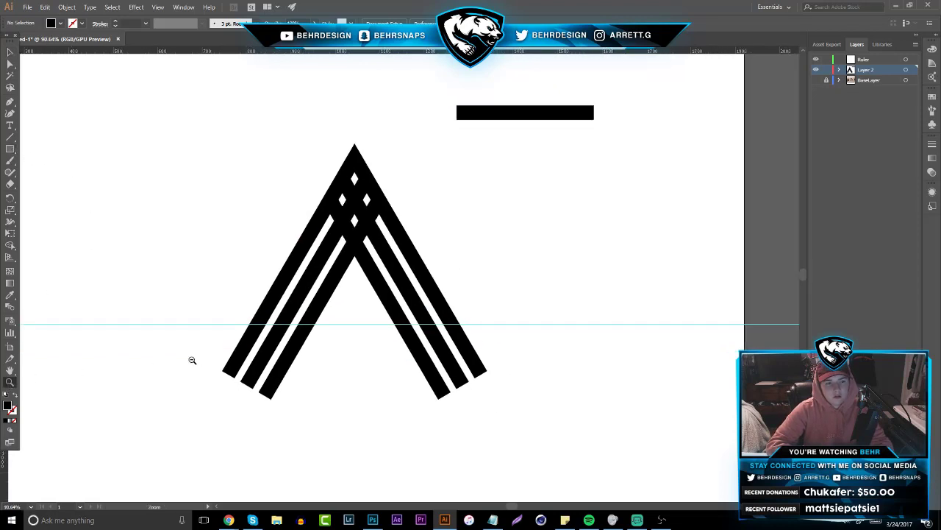
{"action": "left_click", "coordinate": [10, 149]}
{"action": "left_click", "coordinate": [61, 24]}
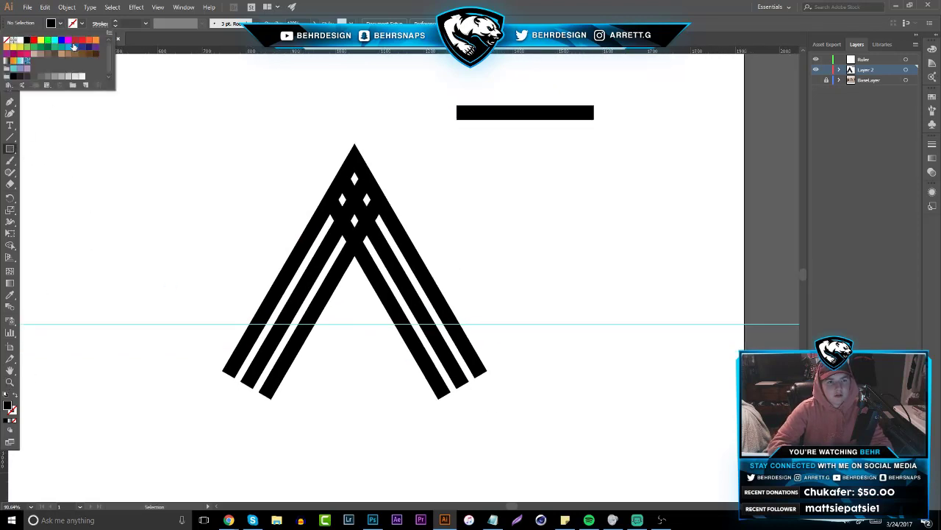
{"action": "left_click", "coordinate": [41, 54]}
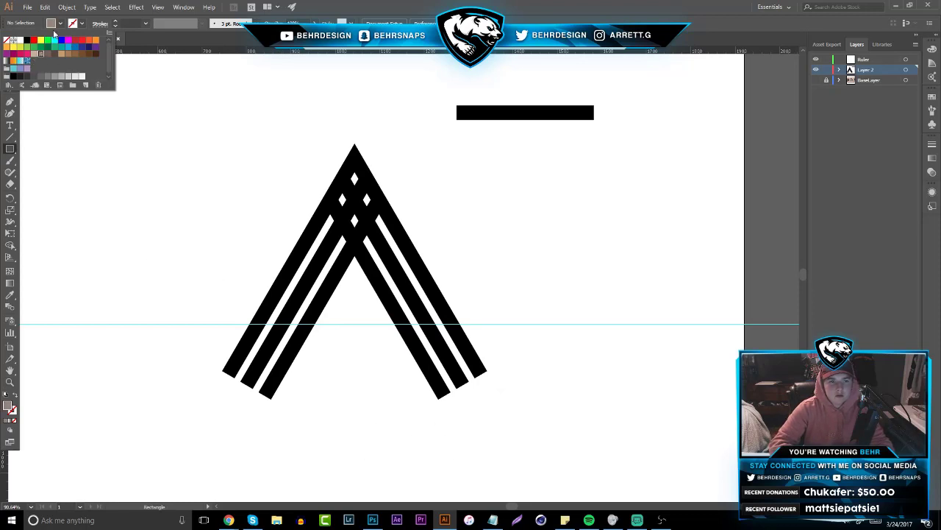
{"action": "left_click_drag", "start_coordinate": [569, 453], "coordinate": [156, 323]}
- Use Shape Builder to delete the six leg ends below the base guide together with the covering rectangle
{"action": "left_click", "coordinate": [10, 52]}
{"action": "left_click_drag", "start_coordinate": [199, 167], "coordinate": [469, 383]}
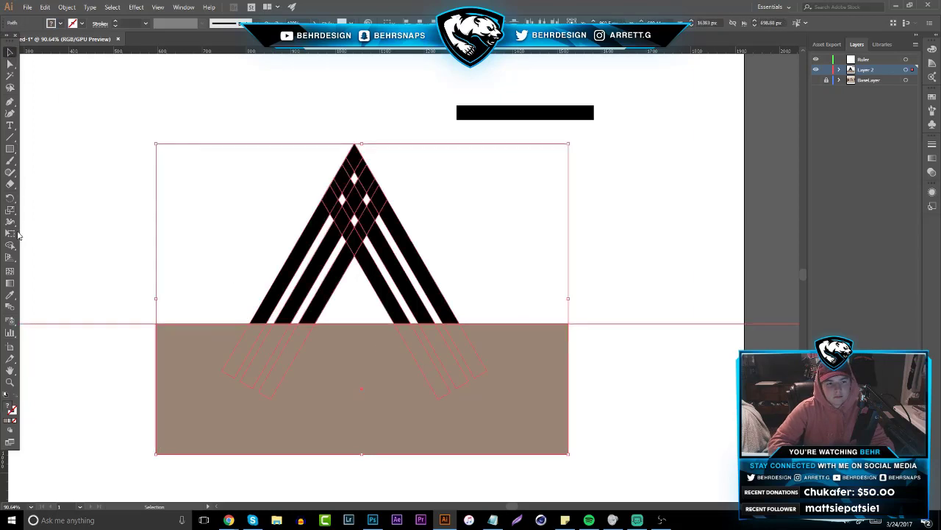
{"action": "left_click", "coordinate": [10, 245]}
{"action": "left_click", "coordinate": [243, 347], "text": "alt"}
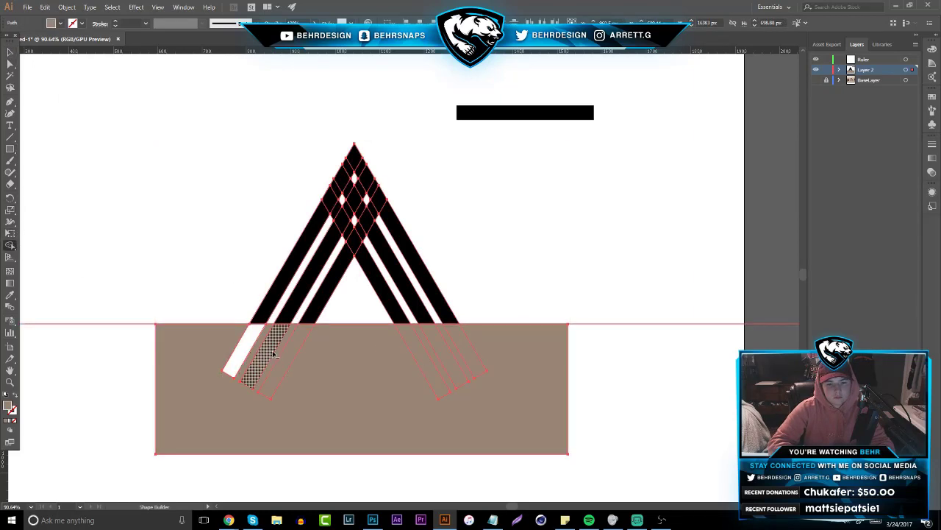
{"action": "left_click", "coordinate": [272, 355], "text": "alt"}
{"action": "left_click", "coordinate": [298, 355], "text": "alt"}
{"action": "left_click", "coordinate": [417, 354], "text": "alt"}
{"action": "left_click", "coordinate": [434, 354], "text": "alt"}
{"action": "left_click", "coordinate": [457, 355], "text": "alt"}
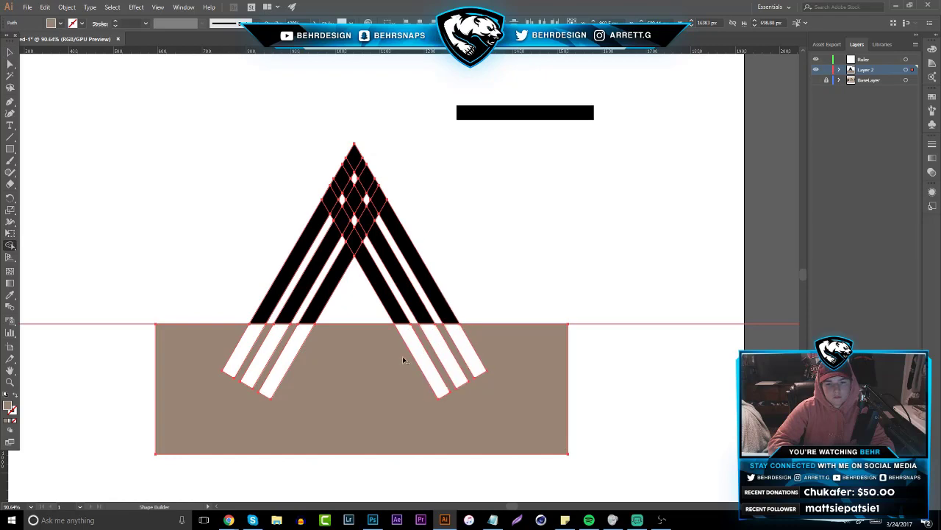
{"action": "left_click", "coordinate": [403, 359], "text": "alt"}
{"action": "left_click", "coordinate": [10, 51]}
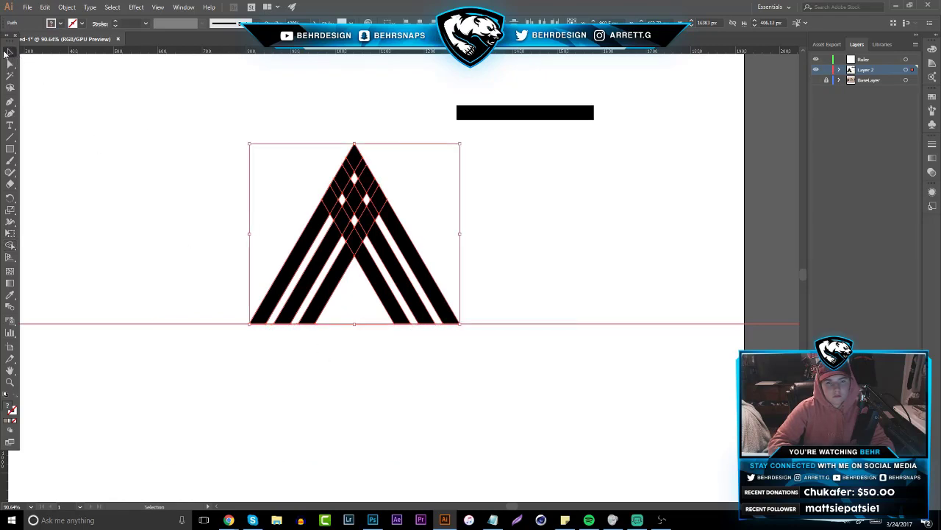
{"action": "left_click", "coordinate": [77, 78]}
- Create a new document and place a copy of the trimmed crossed-bar A in its upper left corner
{"action": "left_click", "coordinate": [28, 8]}
{"action": "left_click", "coordinate": [31, 20]}
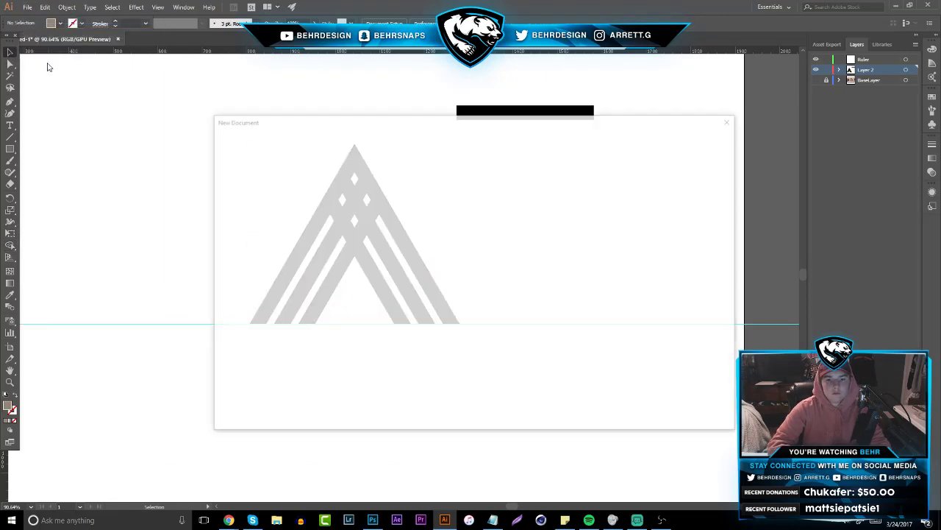
{"action": "left_click", "coordinate": [709, 413]}
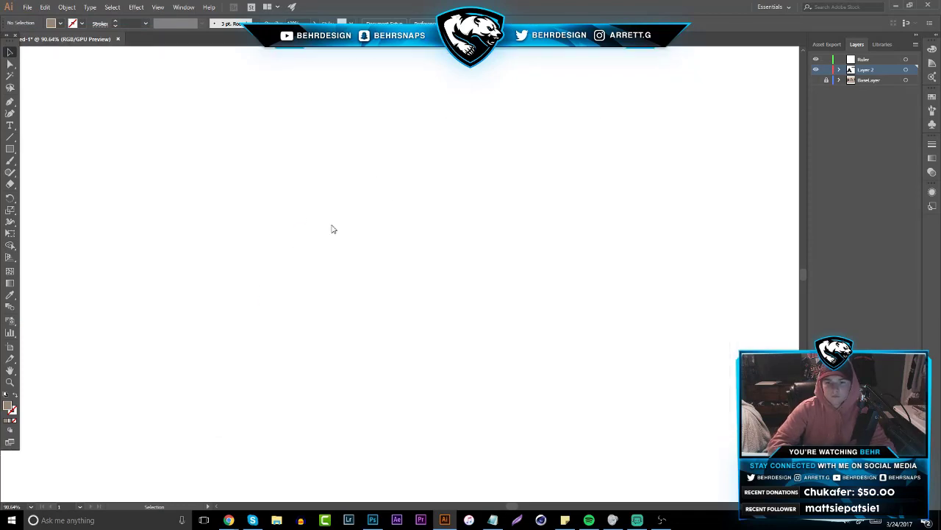
{"action": "key", "text": "ctrl+Tab"}
{"action": "left_click_drag", "start_coordinate": [231, 176], "coordinate": [431, 328]}
{"action": "left_click_drag", "start_coordinate": [345, 256], "coordinate": [153, 187]}
{"action": "left_click", "coordinate": [269, 229]}
{"action": "left_click_drag", "start_coordinate": [269, 228], "coordinate": [195, 34]}
{"action": "left_click_drag", "start_coordinate": [242, 233], "coordinate": [235, 487]}
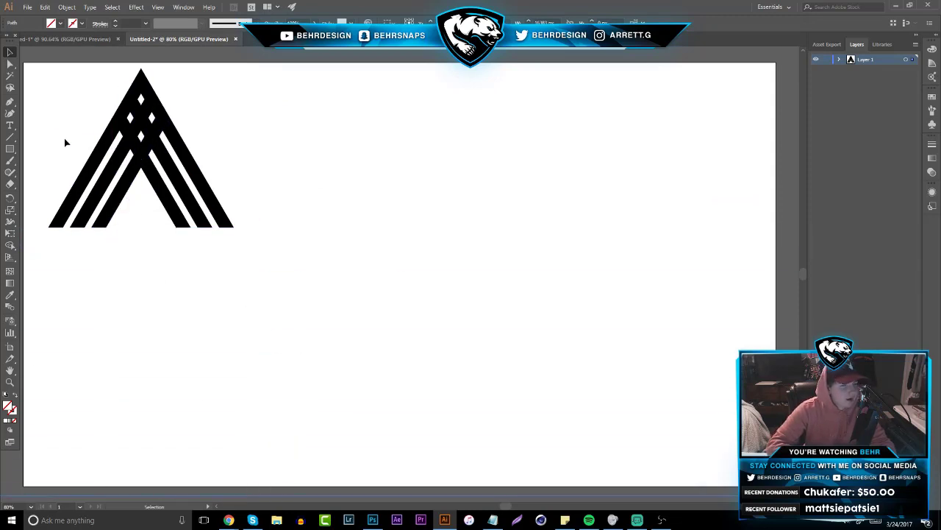
- Back in the first document, cut the overlapping pieces near the A's apex with Shape Builder to form three nested chevrons
{"action": "left_click", "coordinate": [66, 38]}
{"action": "left_click", "coordinate": [98, 267]}
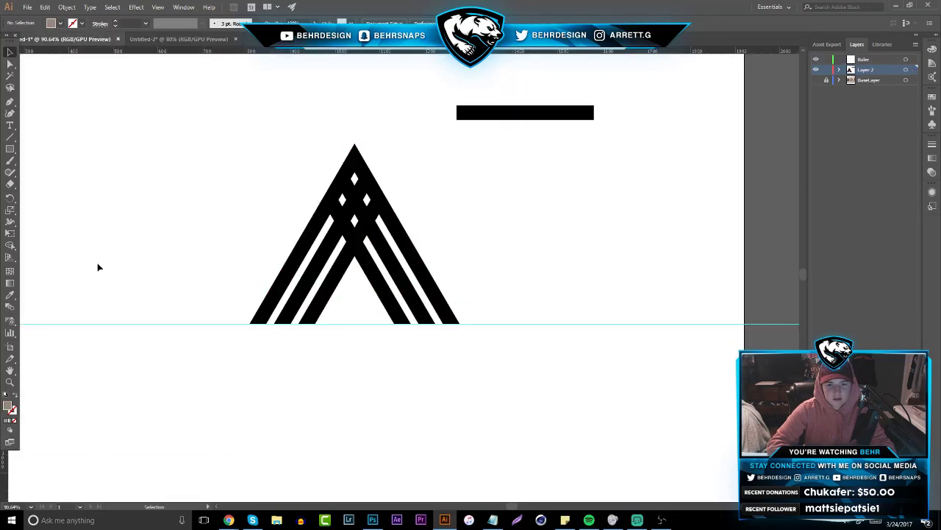
{"action": "left_click", "coordinate": [10, 381]}
{"action": "left_click_drag", "start_coordinate": [383, 217], "coordinate": [412, 231]}
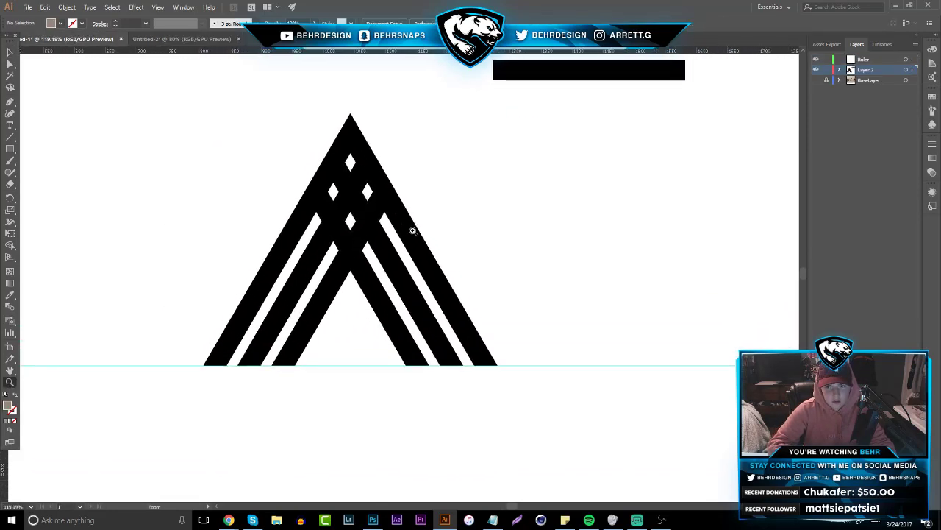
{"action": "left_click", "coordinate": [13, 52]}
{"action": "left_click_drag", "start_coordinate": [514, 278], "coordinate": [197, 131]}
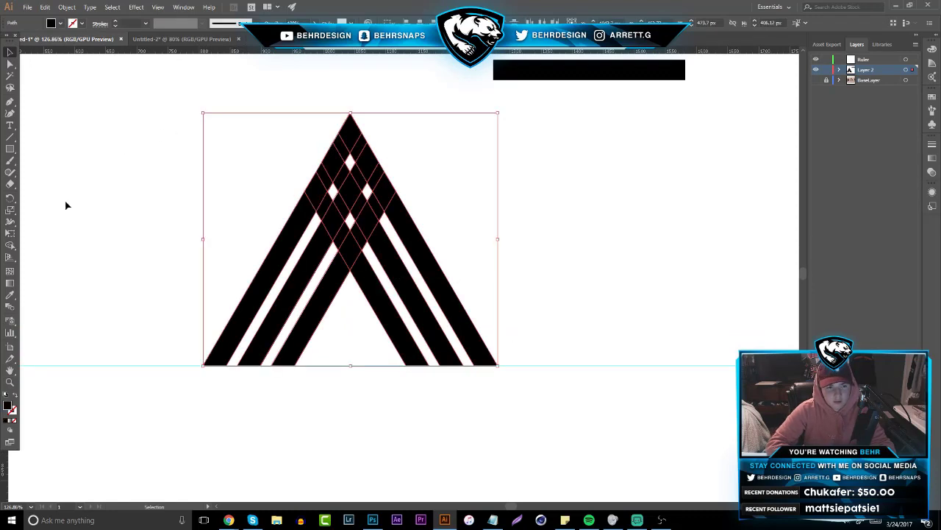
{"action": "left_click", "coordinate": [11, 245]}
{"action": "left_click", "coordinate": [327, 195], "text": "alt"}
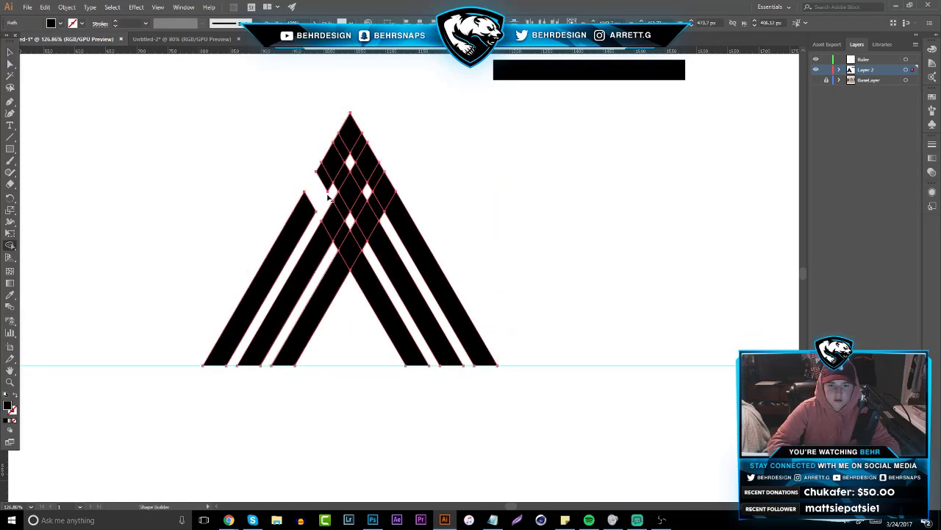
{"action": "key", "text": "ctrl+z"}
{"action": "left_click", "coordinate": [340, 178], "text": "alt"}
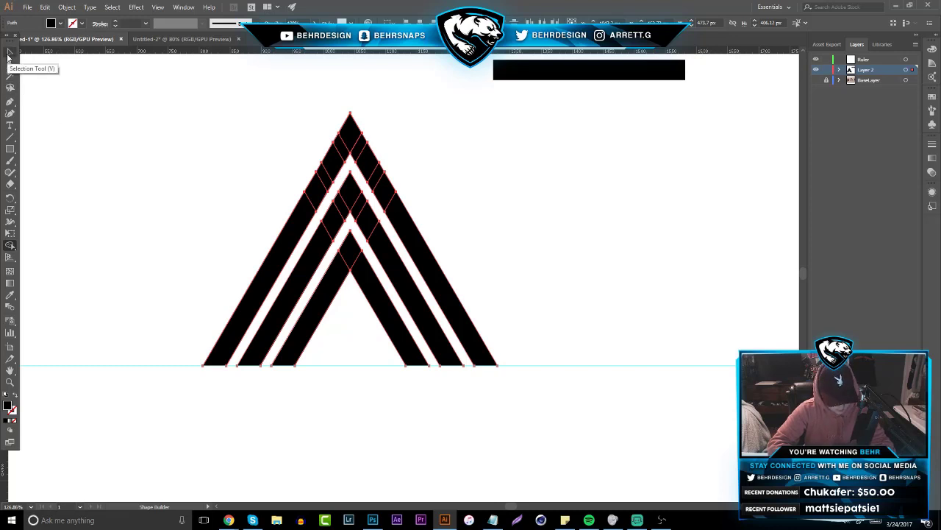
{"action": "left_click", "coordinate": [9, 54]}
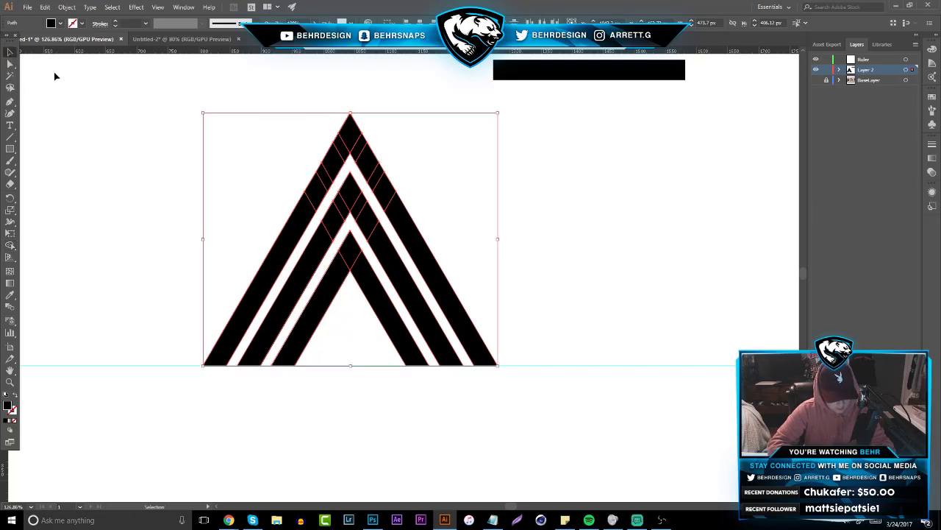
{"action": "left_click", "coordinate": [316, 99]}
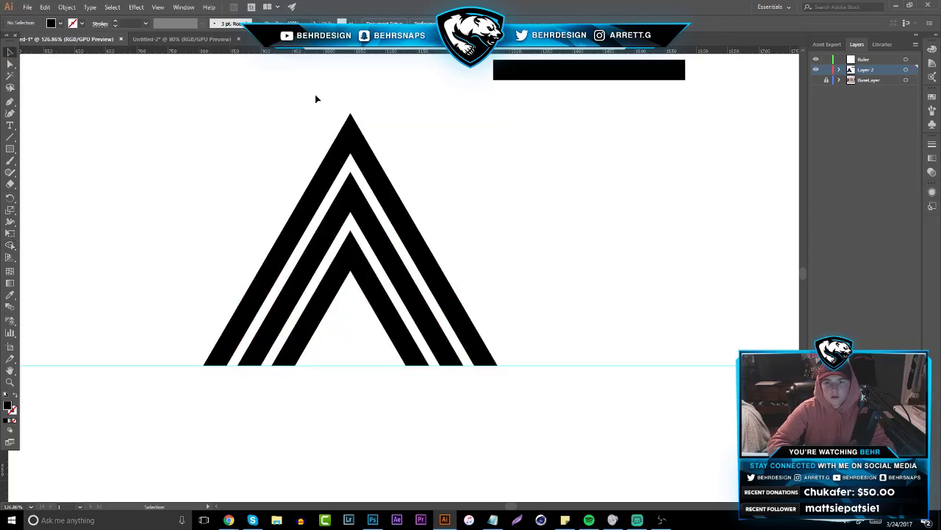
- Duplicate the spare horizontal bar beside the A and build a stack of three evenly spaced bars
{"action": "left_click", "coordinate": [537, 76]}
{"action": "key", "text": "v"}
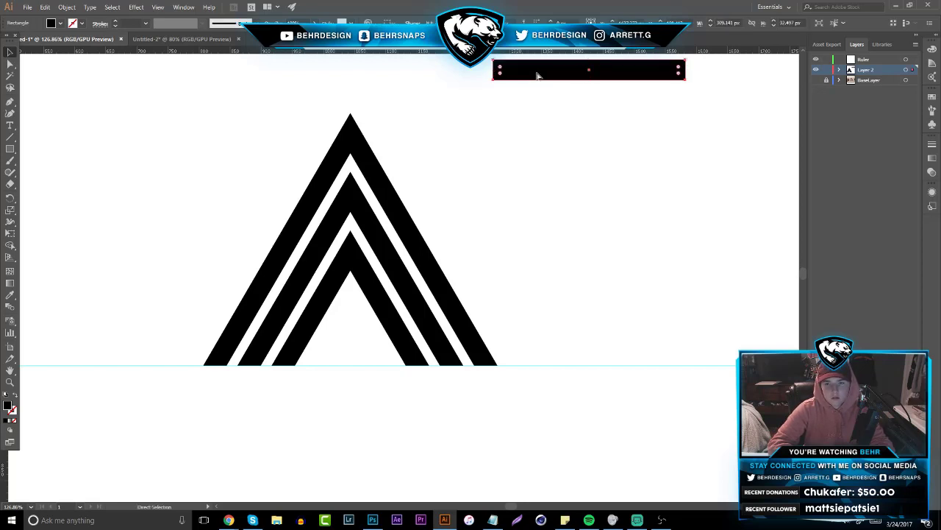
{"action": "key", "text": "ctrl+c"}
{"action": "key", "text": "ctrl+v"}
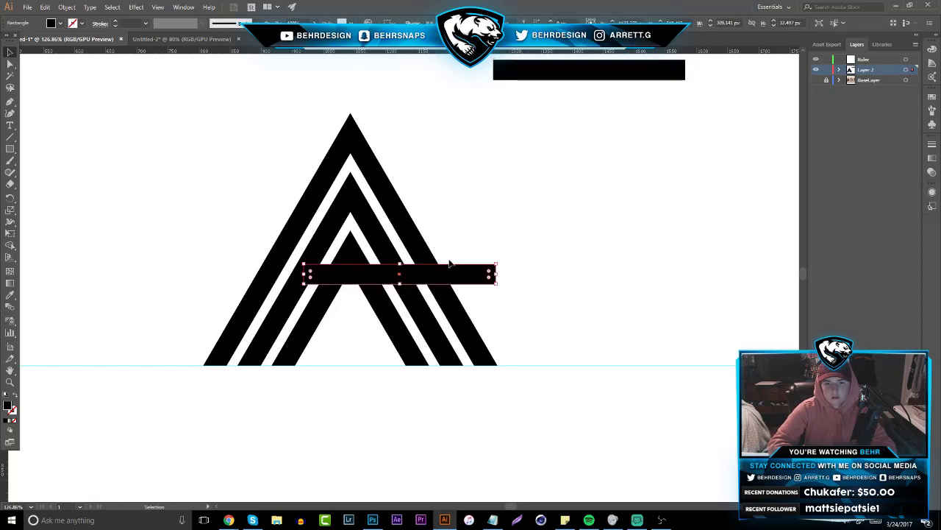
{"action": "left_click_drag", "start_coordinate": [457, 272], "coordinate": [599, 204]}
{"action": "key", "text": "a"}
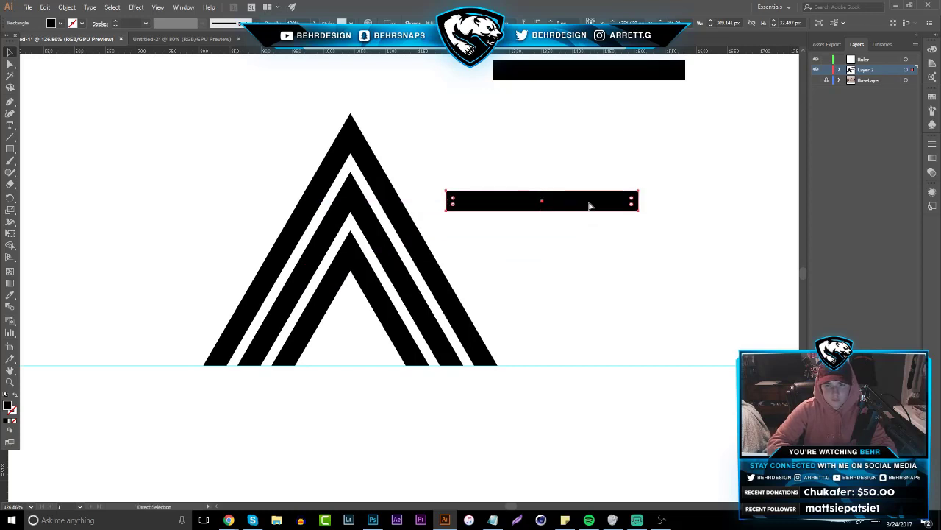
{"action": "left_click_drag", "start_coordinate": [565, 210], "coordinate": [568, 271]}
{"action": "key", "text": "ctrl+f"}
{"action": "left_click_drag", "start_coordinate": [572, 307], "coordinate": [540, 165]}
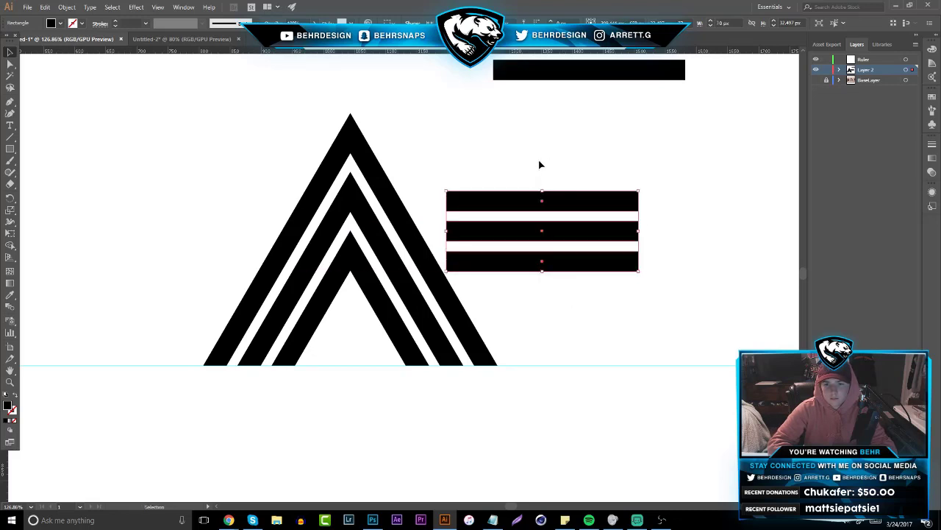
- Position the three-bar stack across the A and move its uppermost bar to an evenly spaced position below the other two
{"action": "left_click_drag", "start_coordinate": [557, 222], "coordinate": [367, 273]}
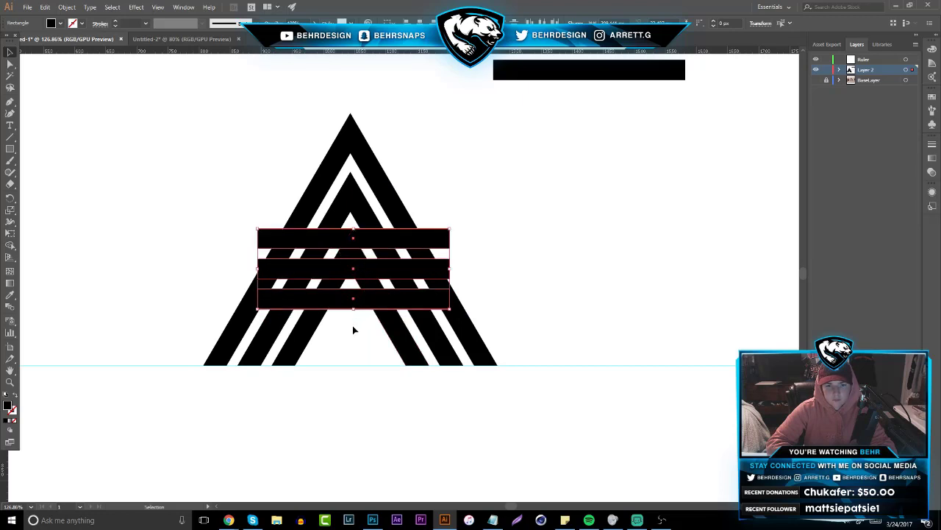
{"action": "left_click", "coordinate": [353, 325]}
{"action": "left_click", "coordinate": [378, 242]}
{"action": "left_click_drag", "start_coordinate": [383, 239], "coordinate": [384, 331]}
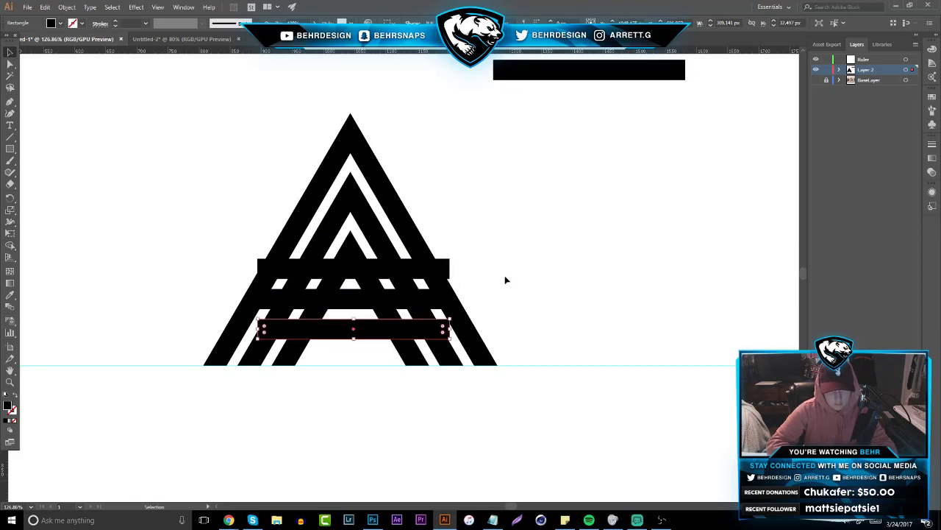
{"action": "left_click", "coordinate": [506, 279]}
- Trim the three crossbars with Shape Builder, removing their protruding ends and the pieces filling the gaps between the nested chevrons
{"action": "left_click_drag", "start_coordinate": [506, 421], "coordinate": [151, 223]}
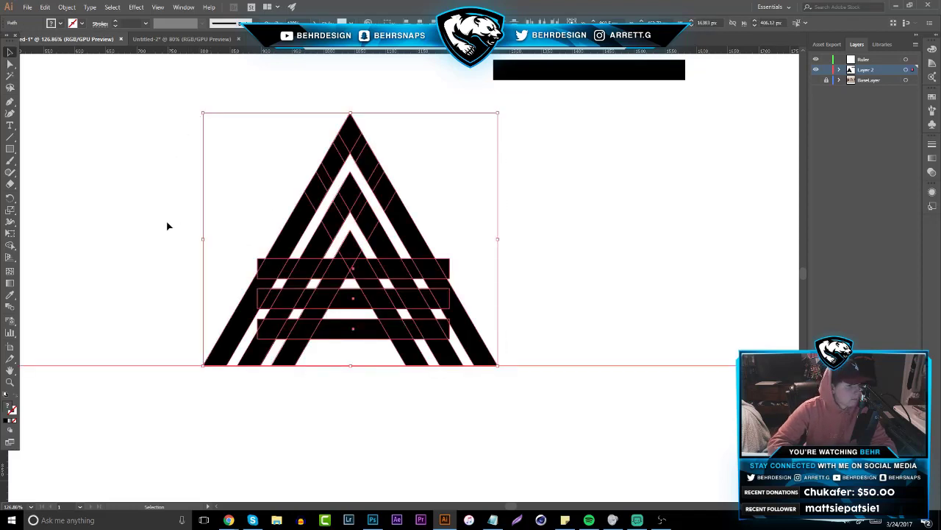
{"action": "left_click", "coordinate": [11, 246]}
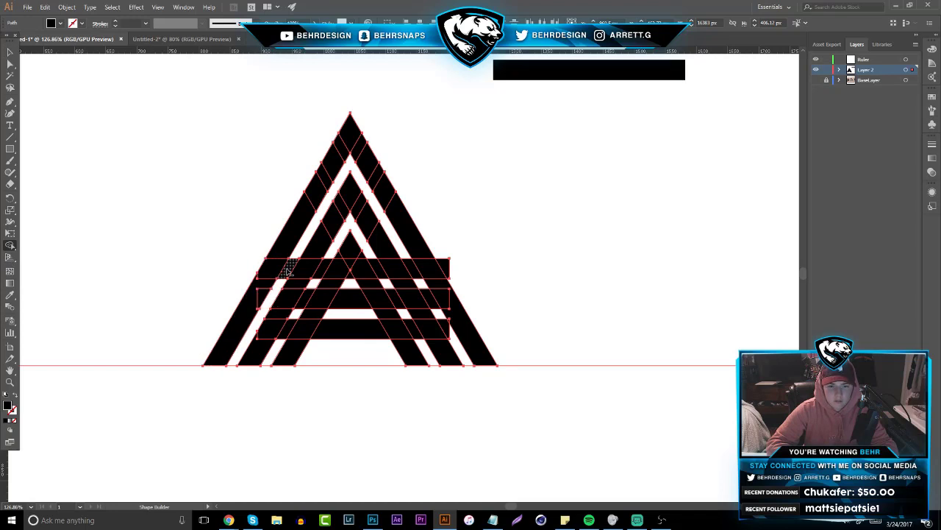
{"action": "left_click", "coordinate": [416, 274], "text": "alt"}
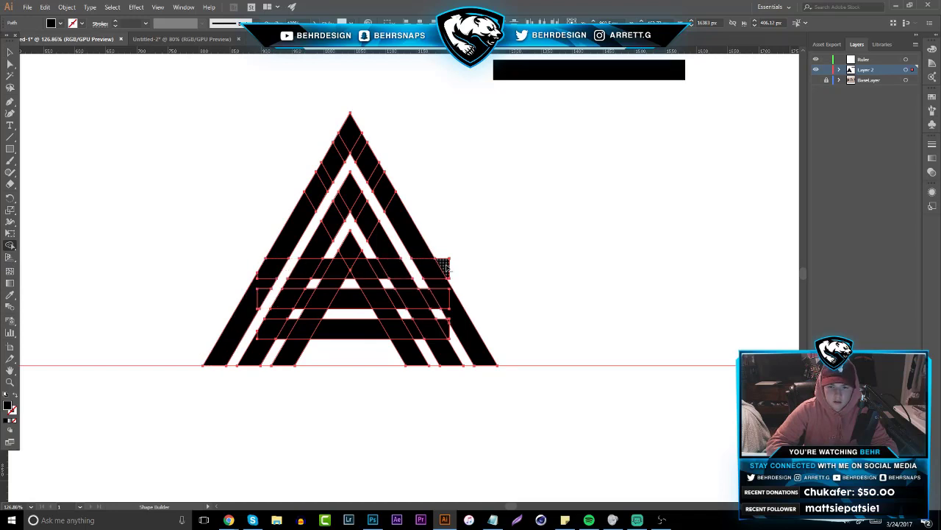
{"action": "left_click", "coordinate": [445, 266], "text": "alt"}
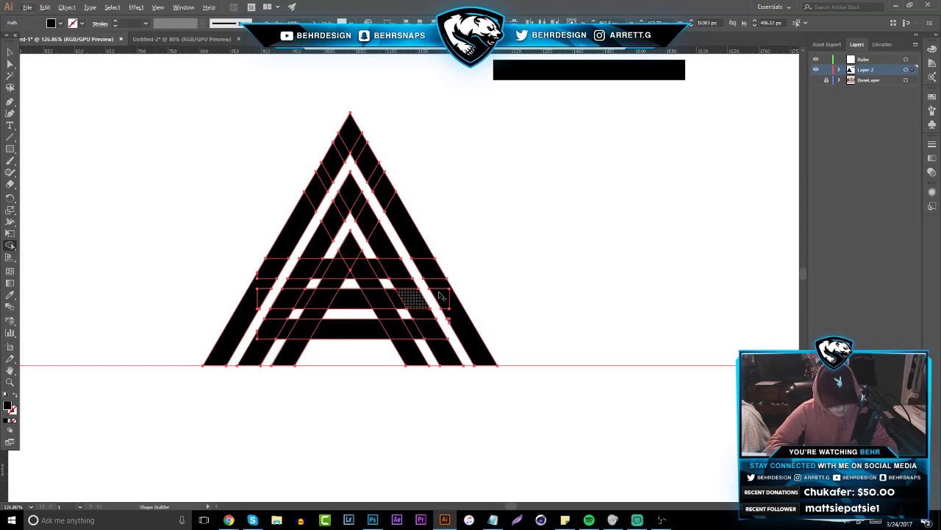
{"action": "left_click", "coordinate": [815, 80]}
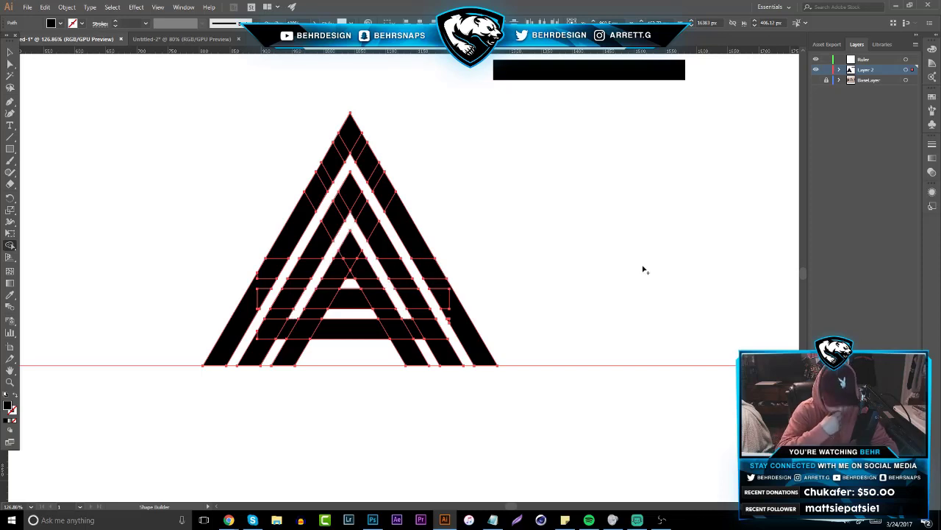
{"action": "left_click", "coordinate": [391, 315], "text": "alt"}
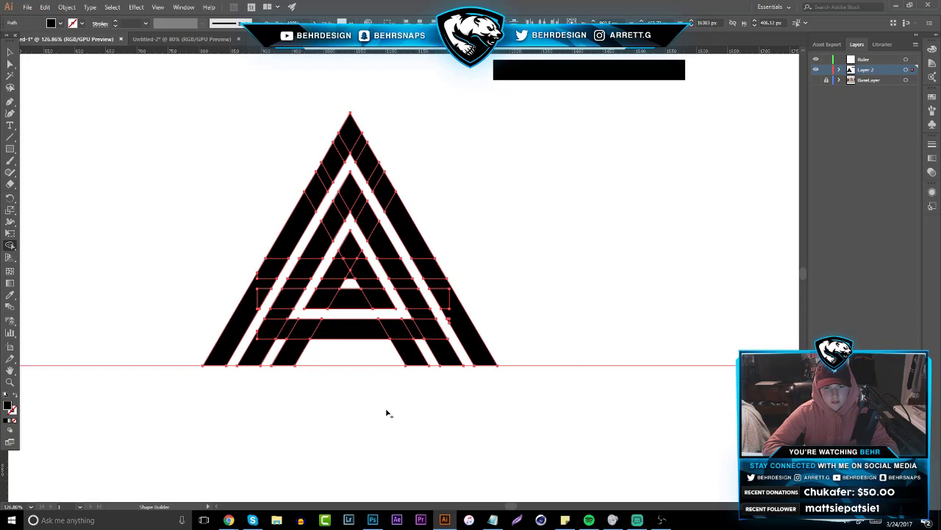
{"action": "left_click", "coordinate": [8, 58]}
{"action": "left_click", "coordinate": [109, 161]}
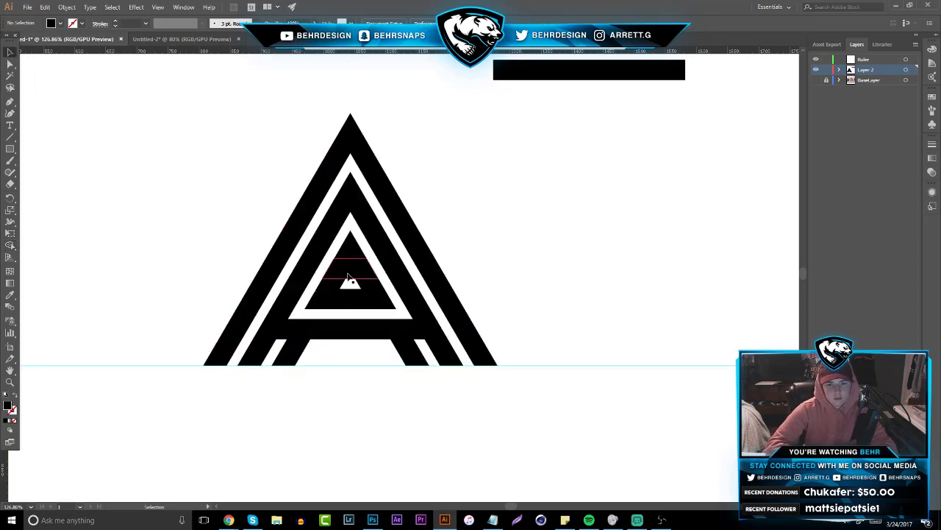
- Remove the leftover sliver at the top of the innermost triangular opening with Shape Builder
{"action": "left_click_drag", "start_coordinate": [220, 199], "coordinate": [472, 353]}
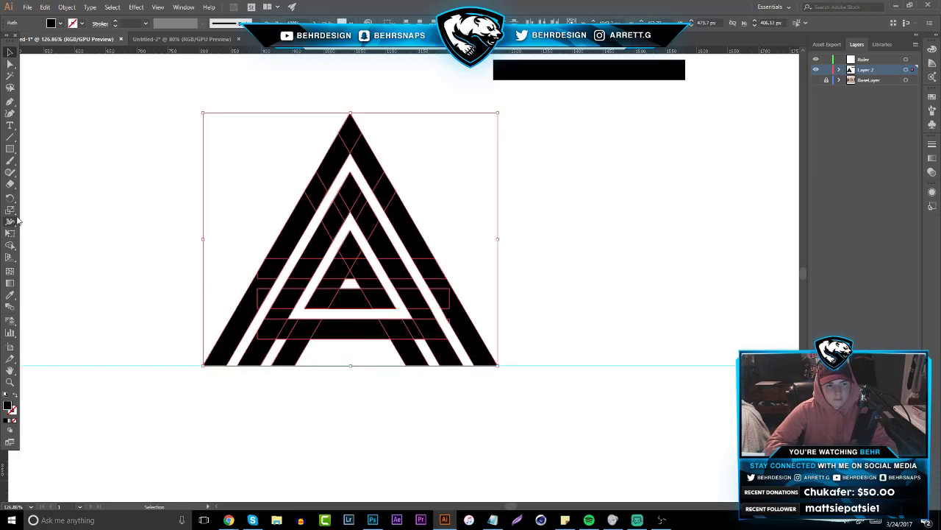
{"action": "left_click", "coordinate": [10, 246]}
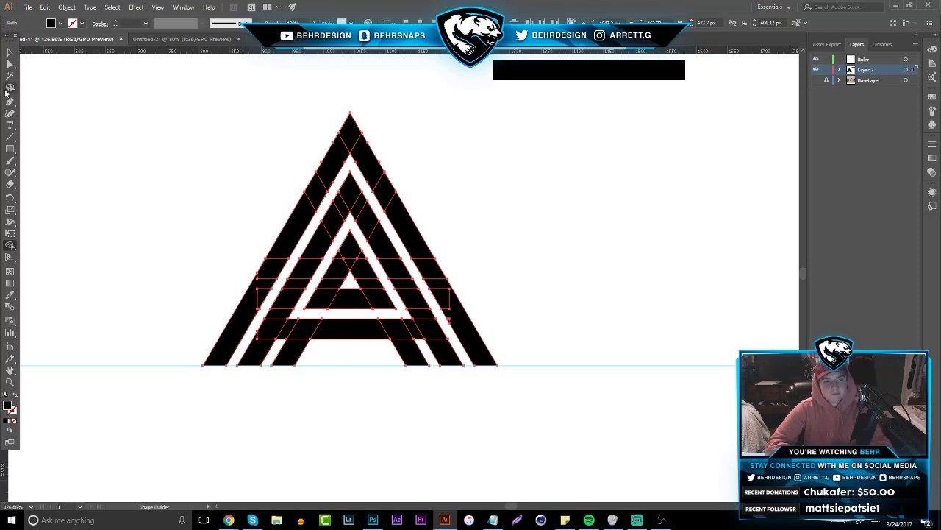
{"action": "left_click", "coordinate": [9, 53]}
- Copy the trimmed A into the Untitled-2 document and place it beside the crossed-bar A
{"action": "left_click_drag", "start_coordinate": [152, 151], "coordinate": [498, 388]}
{"action": "left_click_drag", "start_coordinate": [164, 113], "coordinate": [522, 353]}
{"action": "key", "text": "ctrl+c"}
{"action": "left_click", "coordinate": [181, 39]}
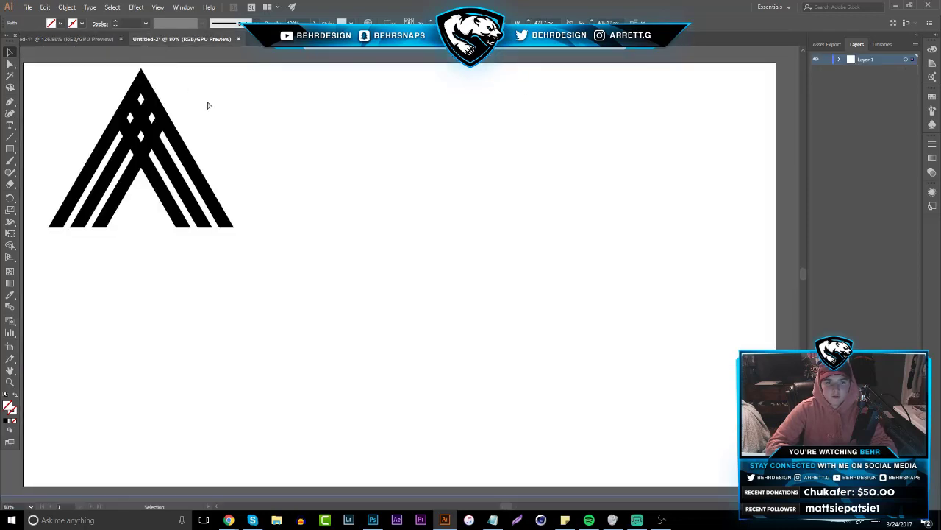
{"action": "key", "text": "ctrl+v"}
{"action": "left_click_drag", "start_coordinate": [402, 312], "coordinate": [344, 189]}
{"action": "left_click", "coordinate": [236, 188]}
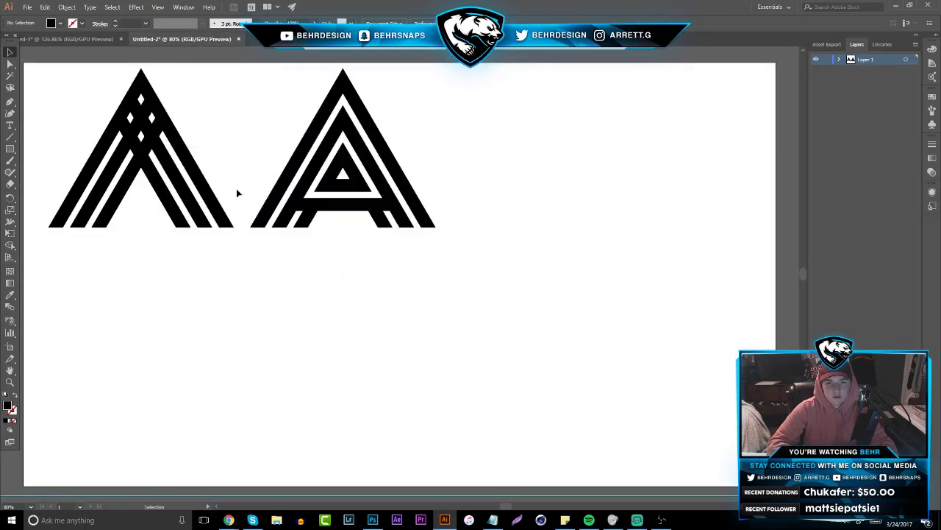
- Return to the first document and add a new layer above the A's layer
{"action": "left_click", "coordinate": [81, 39]}
{"action": "left_click", "coordinate": [161, 185]}
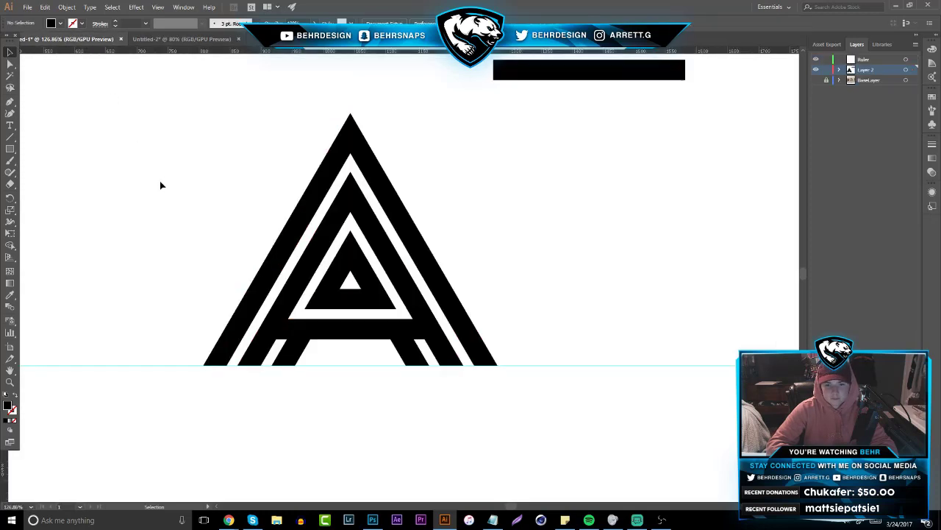
{"action": "left_click", "coordinate": [9, 380]}
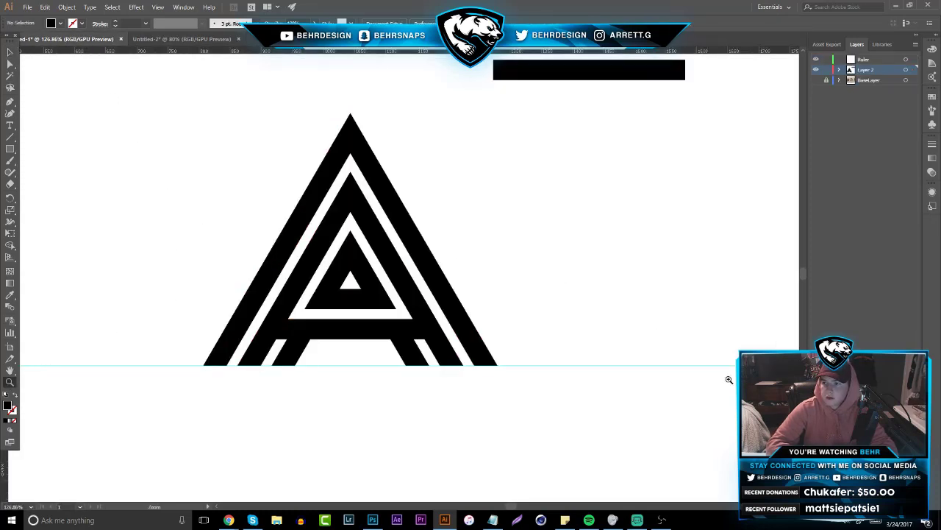
{"action": "key", "text": "ctrl+l"}
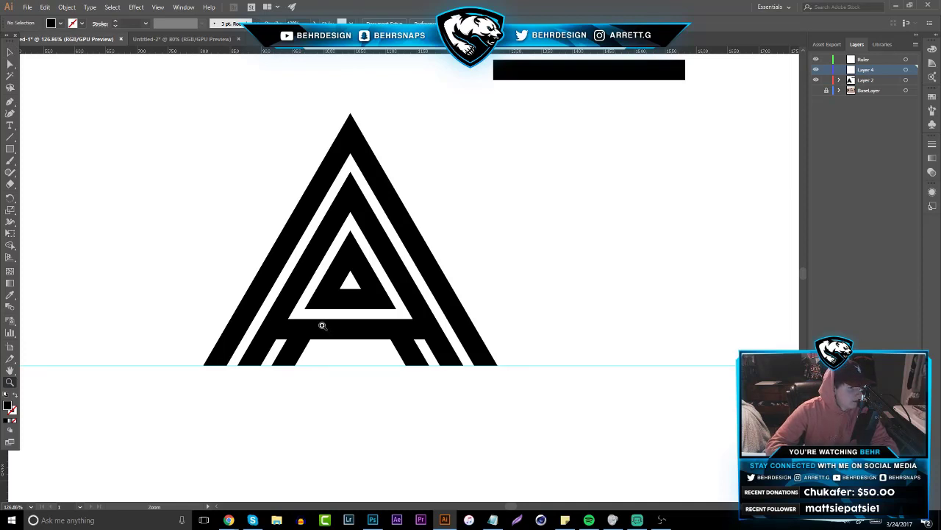
{"action": "left_click", "coordinate": [398, 296]}
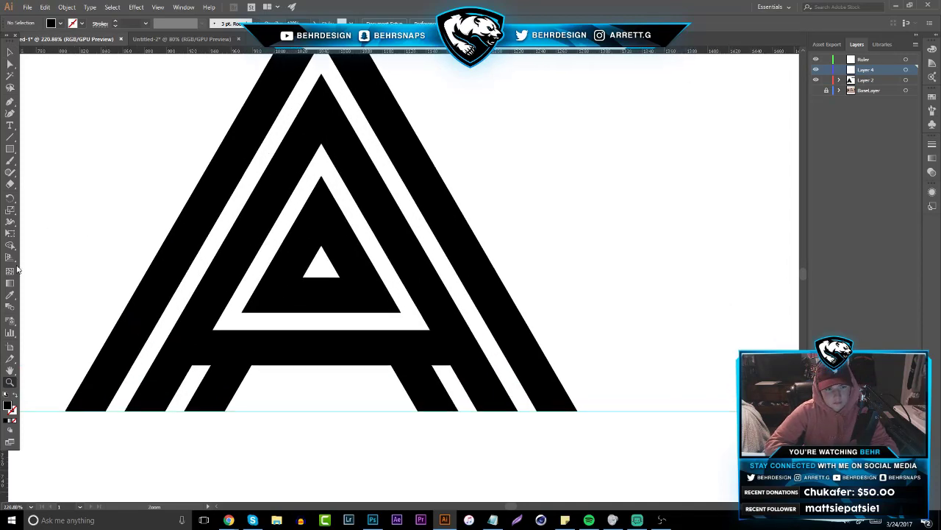
- Draw a tan rectangle as tall as the gap between the two lower crossbars and shift it across the A's left legs
{"action": "left_click", "coordinate": [10, 148]}
{"action": "left_click", "coordinate": [61, 23]}
{"action": "left_click", "coordinate": [64, 54]}
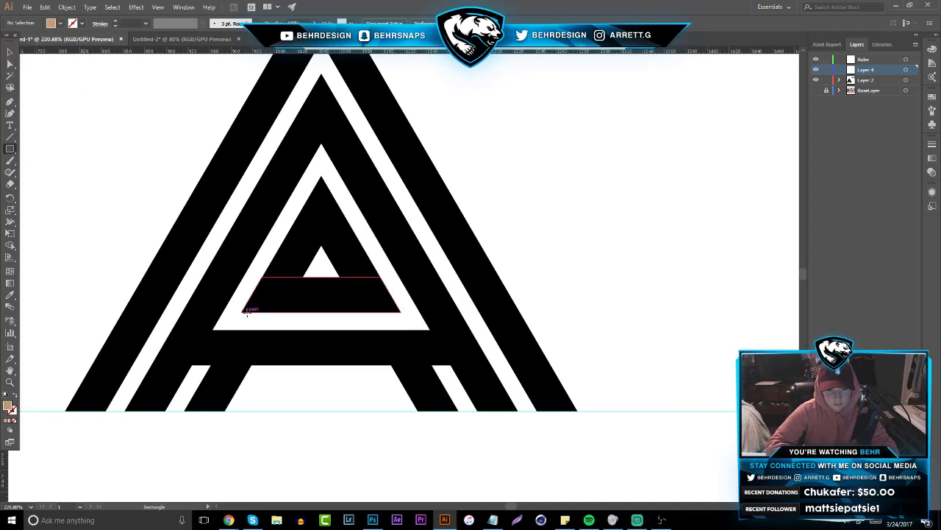
{"action": "left_click_drag", "start_coordinate": [247, 313], "coordinate": [599, 329]}
{"action": "left_click", "coordinate": [10, 52]}
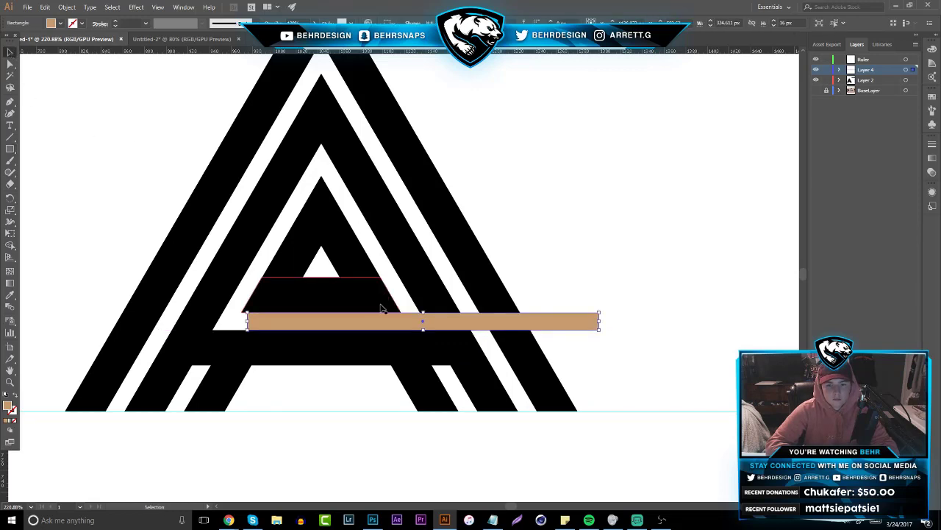
{"action": "left_click_drag", "start_coordinate": [377, 320], "coordinate": [238, 320]}
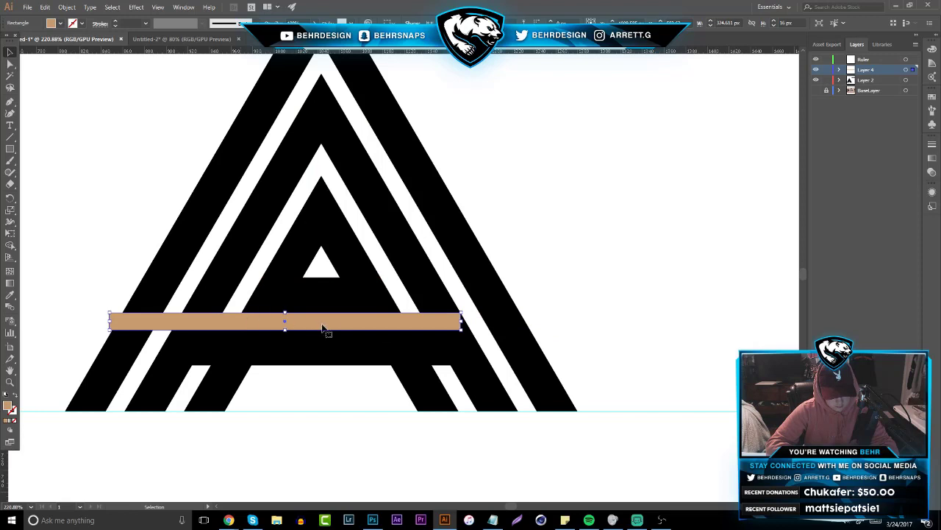
- With Shape Builder, trim the tan bar's end outside the outer leg and cut a gap through the middle chevron's left leg
{"action": "left_click_drag", "start_coordinate": [103, 238], "coordinate": [604, 367]}
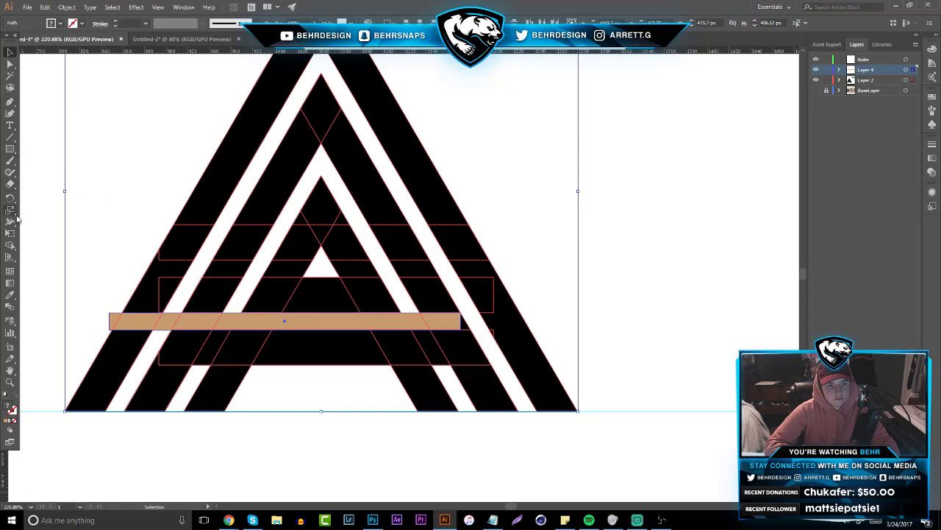
{"action": "left_click", "coordinate": [10, 245]}
{"action": "left_click", "coordinate": [114, 325], "text": "alt"}
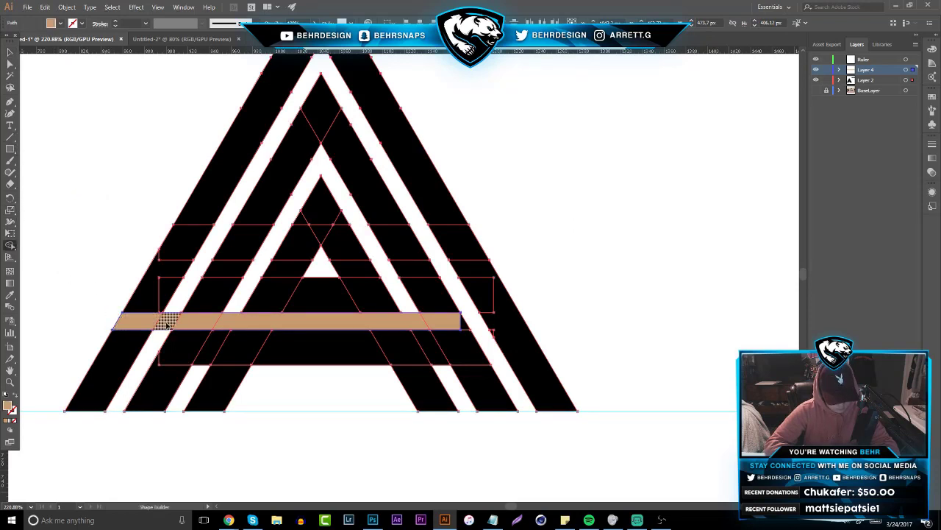
{"action": "left_click_drag", "start_coordinate": [168, 323], "coordinate": [222, 326]}
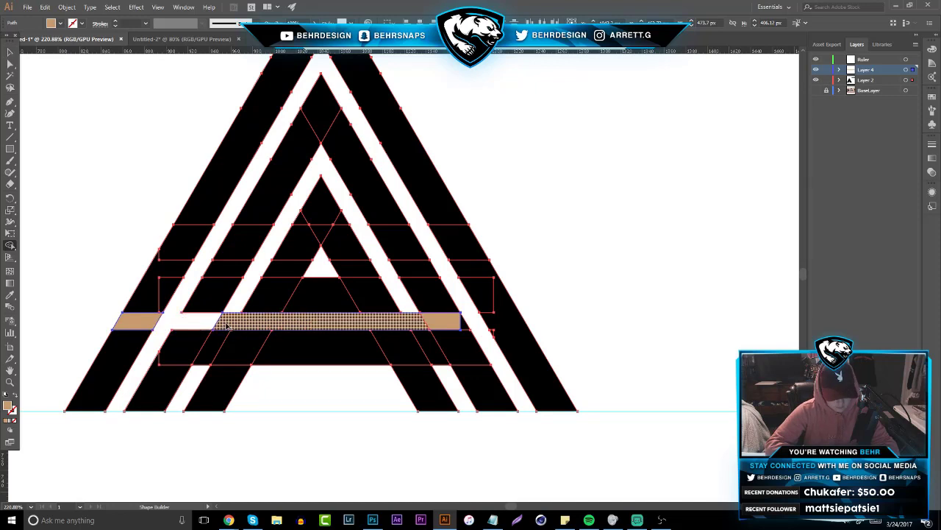
{"action": "left_click", "coordinate": [228, 325], "text": "alt"}
{"action": "key", "text": "ctrl+z"}
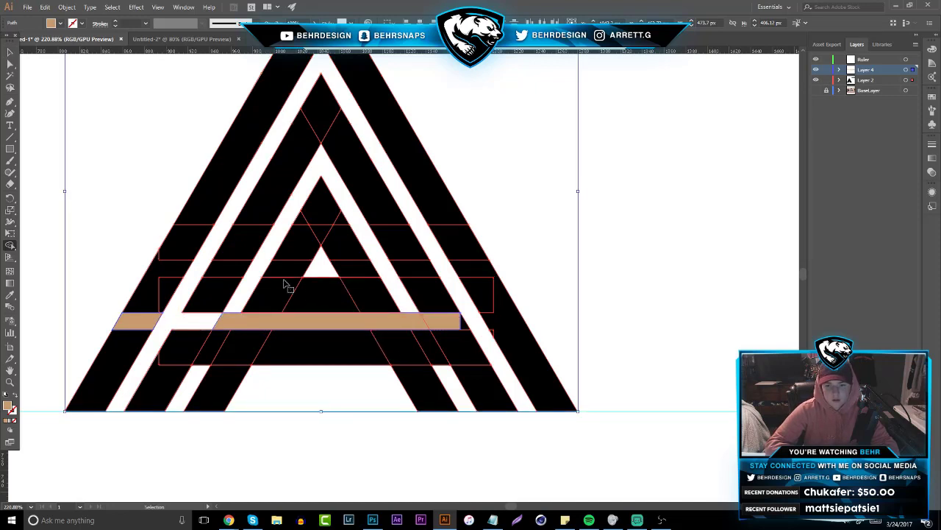
- Slide the remaining tan bar to the inner triangle's left edge, then try deleting it with Shape Builder alone and undo that
{"action": "left_click", "coordinate": [9, 52]}
{"action": "left_click", "coordinate": [123, 159]}
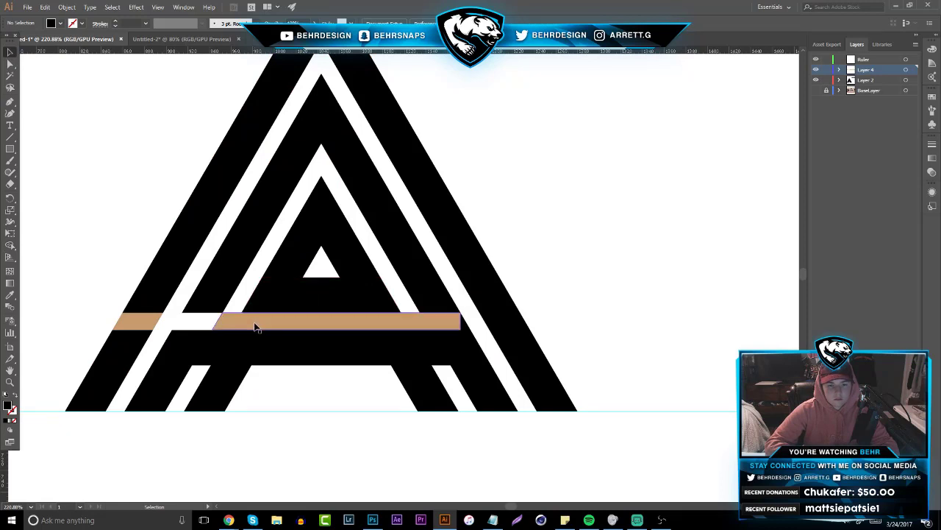
{"action": "left_click_drag", "start_coordinate": [257, 324], "coordinate": [269, 324]}
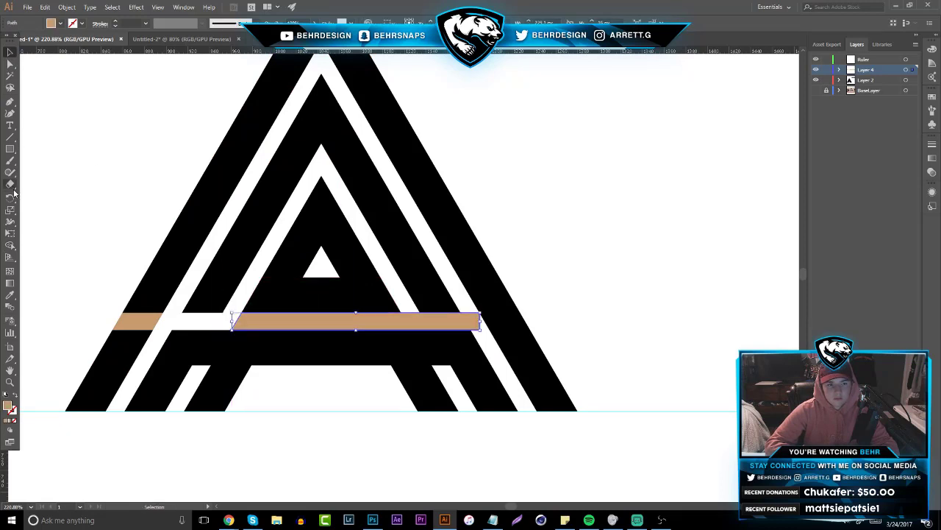
{"action": "left_click", "coordinate": [10, 245]}
{"action": "left_click", "coordinate": [361, 326], "text": "alt"}
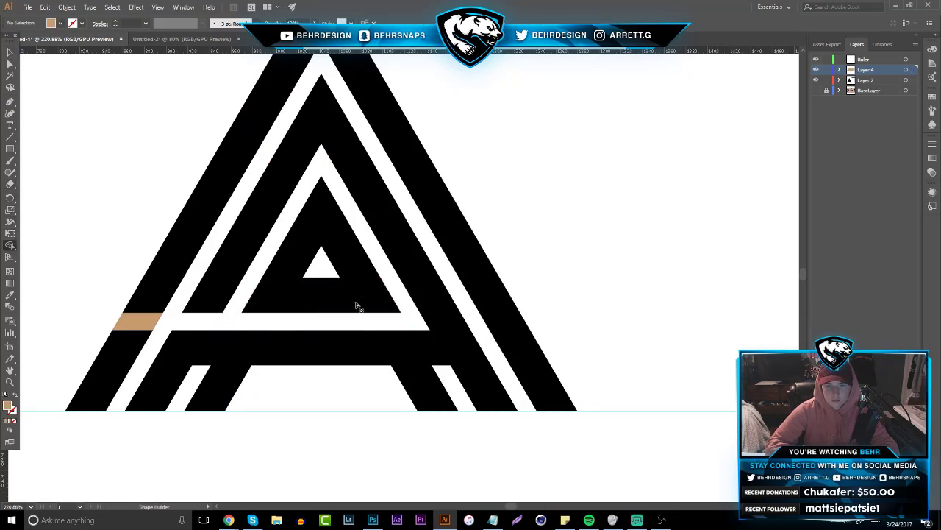
{"action": "key", "text": "ctrl+z"}
- Select all the artwork and cut the tan bar's area out of the middle chevron's right leg with Shape Builder
{"action": "left_click", "coordinate": [11, 51]}
{"action": "key", "text": "ctrl+a"}
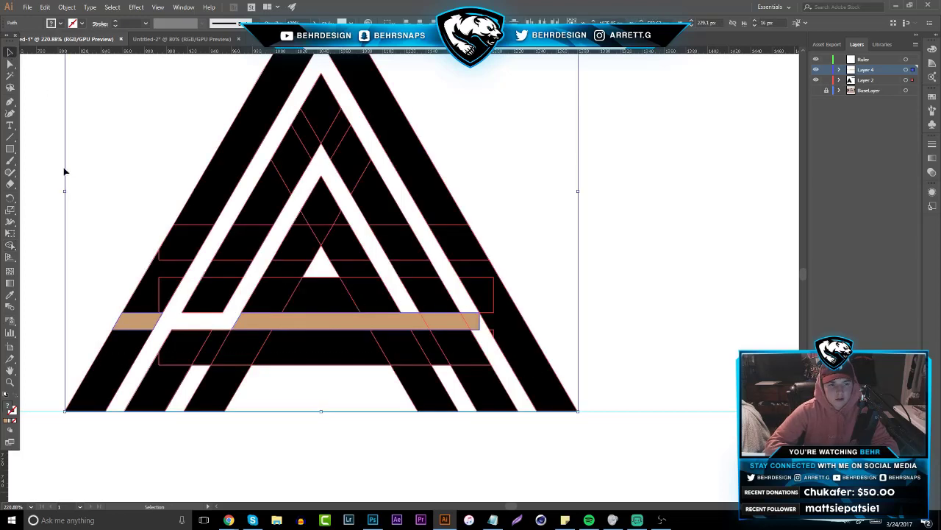
{"action": "left_click", "coordinate": [10, 233]}
{"action": "left_click", "coordinate": [11, 245]}
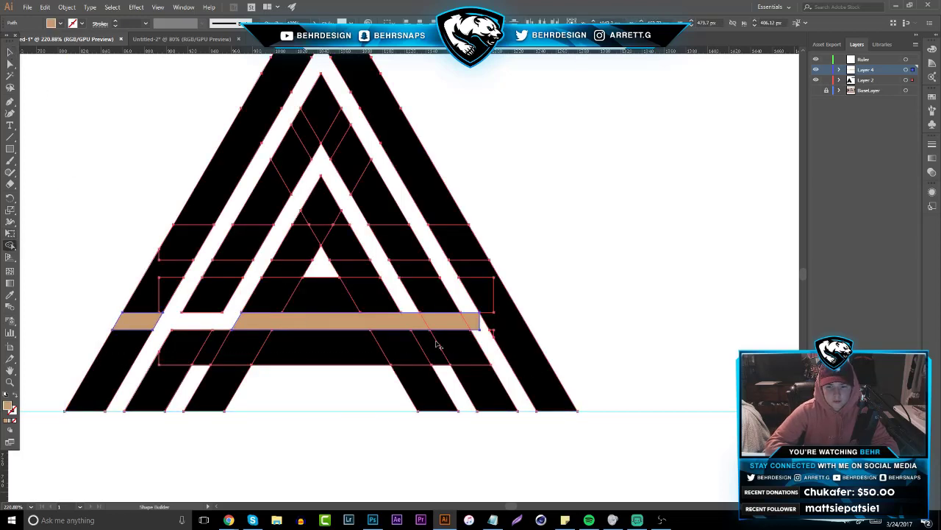
{"action": "left_click_drag", "start_coordinate": [475, 326], "coordinate": [234, 322]}
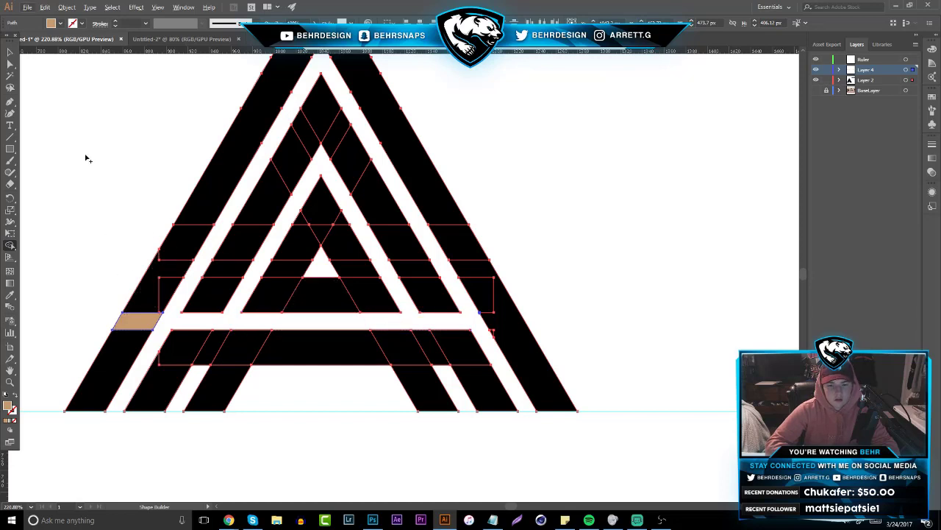
{"action": "left_click", "coordinate": [10, 51]}
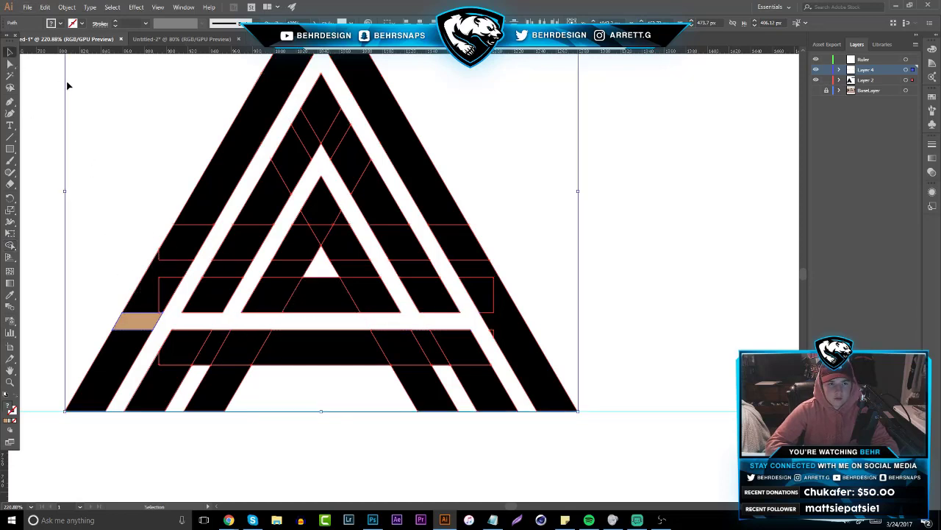
{"action": "left_click", "coordinate": [67, 84]}
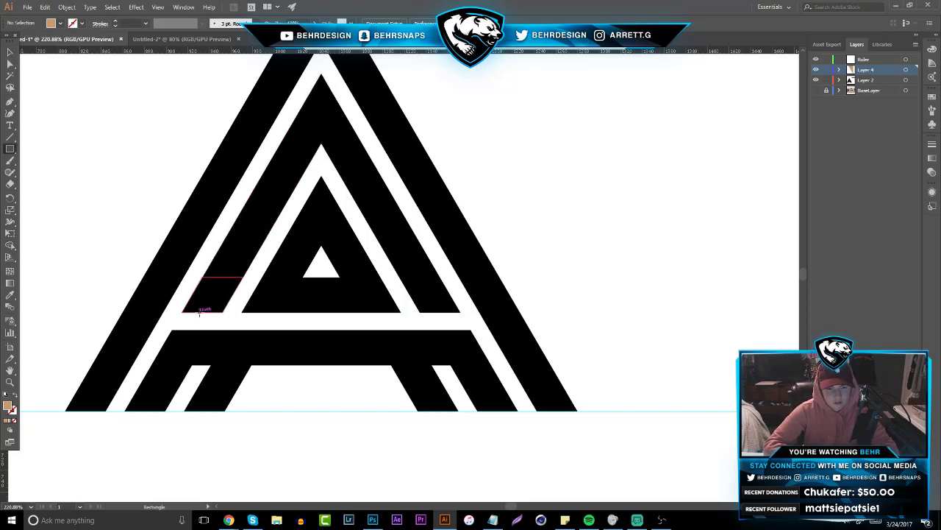
- Draw a new tan bar matching the gap's height, extend it past the middle legs on both sides, and place it below the crossbar
{"action": "left_click_drag", "start_coordinate": [199, 313], "coordinate": [431, 329]}
{"action": "left_click", "coordinate": [9, 50]}
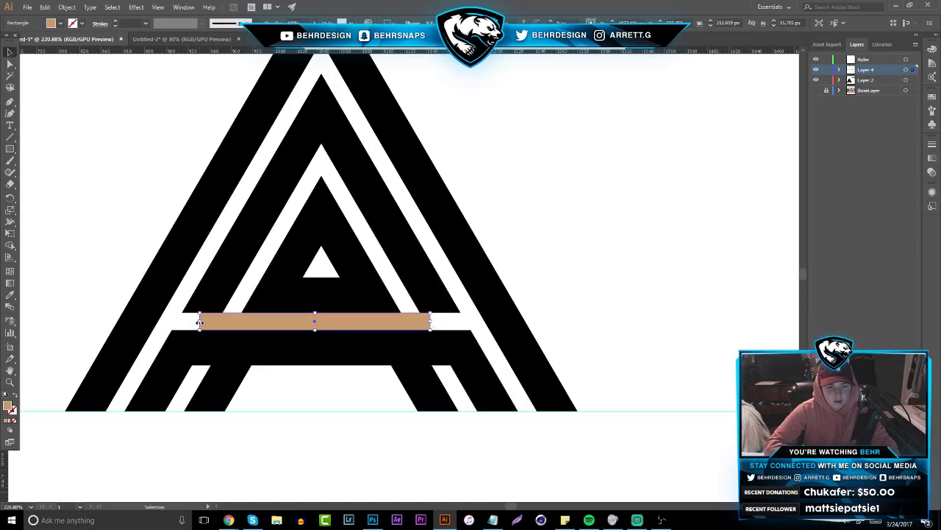
{"action": "left_click_drag", "start_coordinate": [199, 322], "coordinate": [89, 322]}
{"action": "left_click_drag", "start_coordinate": [436, 329], "coordinate": [527, 324]}
{"action": "left_click_drag", "start_coordinate": [397, 323], "coordinate": [495, 327]}
- Align the tan bar exactly with the lower edge of the black crossbar
{"action": "left_click", "coordinate": [11, 382]}
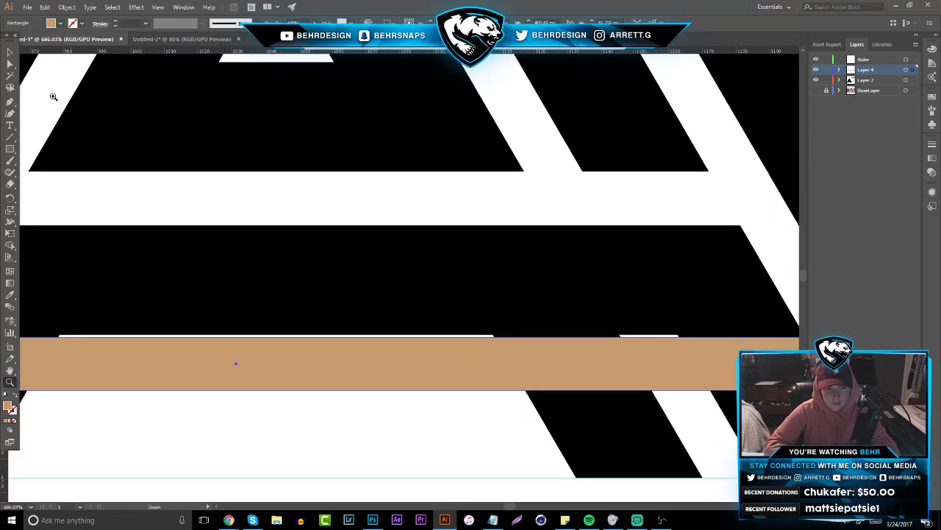
{"action": "left_click", "coordinate": [11, 53]}
{"action": "left_click_drag", "start_coordinate": [258, 358], "coordinate": [269, 356]}
{"action": "left_click", "coordinate": [9, 381]}
{"action": "left_click_drag", "start_coordinate": [383, 342], "coordinate": [401, 330]}
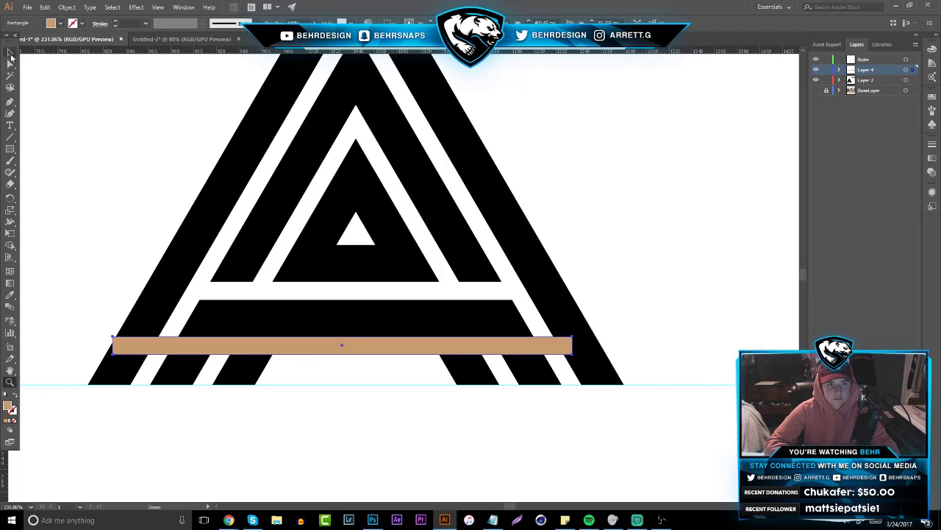
- Select the lower artwork with the tan bar and cut the bar's area out of both inner legs below the crossbar with Shape Builder
{"action": "left_click", "coordinate": [10, 53]}
{"action": "left_click_drag", "start_coordinate": [641, 444], "coordinate": [62, 320]}
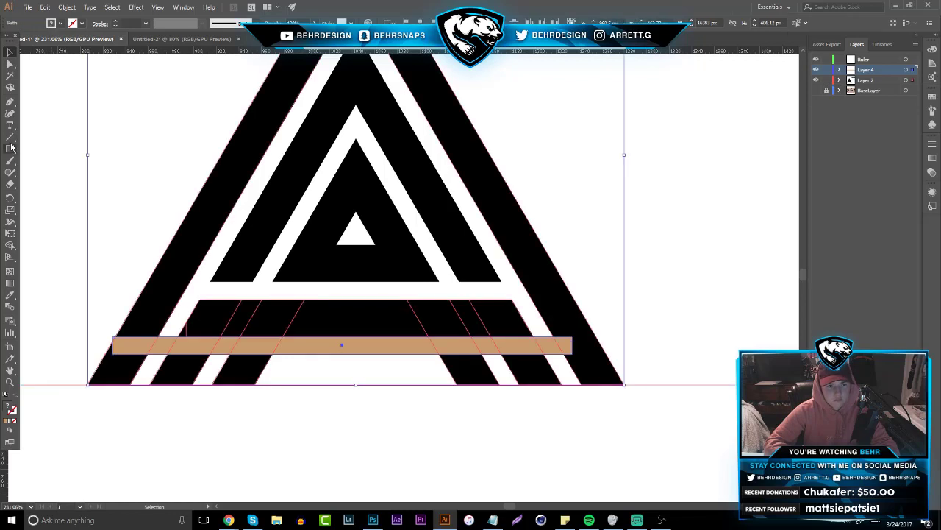
{"action": "left_click", "coordinate": [10, 245]}
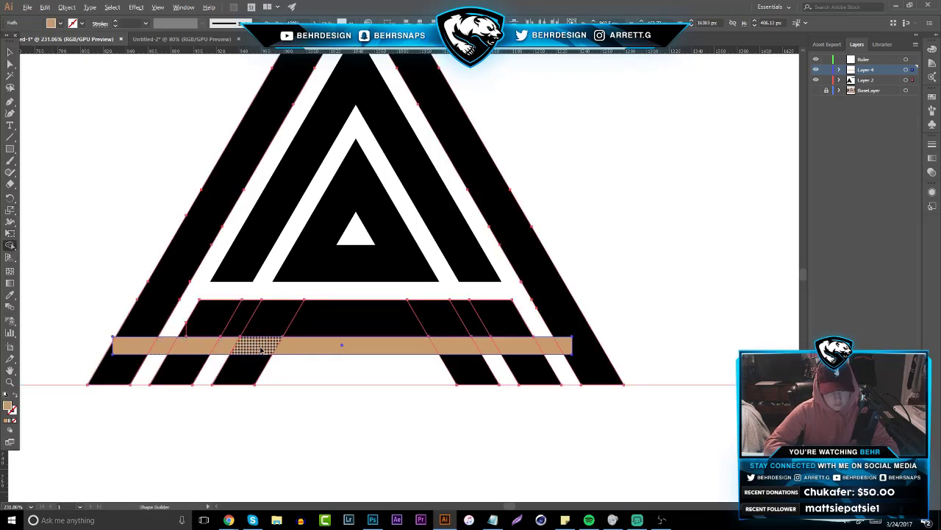
{"action": "left_click_drag", "start_coordinate": [259, 349], "coordinate": [442, 348]}
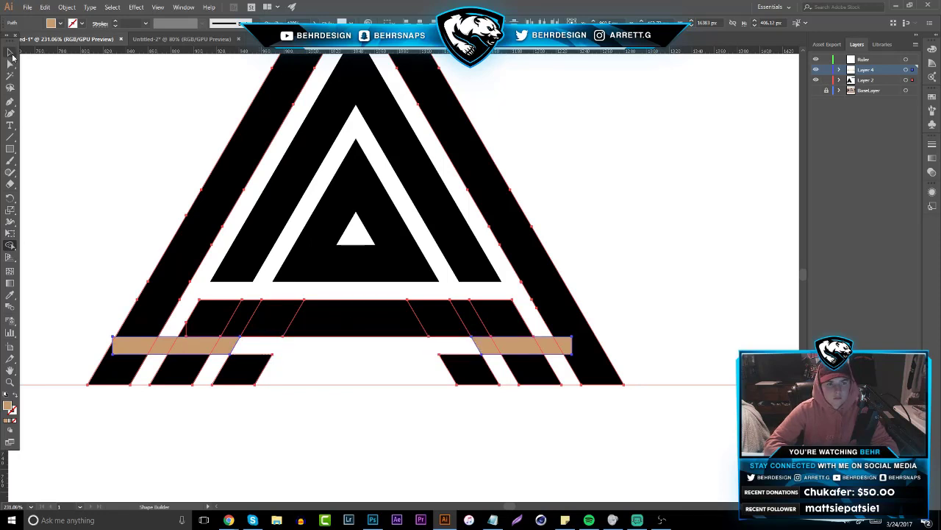
- Delete the leftover tan pieces on both sides below the crossbar
{"action": "left_click", "coordinate": [10, 53]}
{"action": "left_click", "coordinate": [127, 189]}
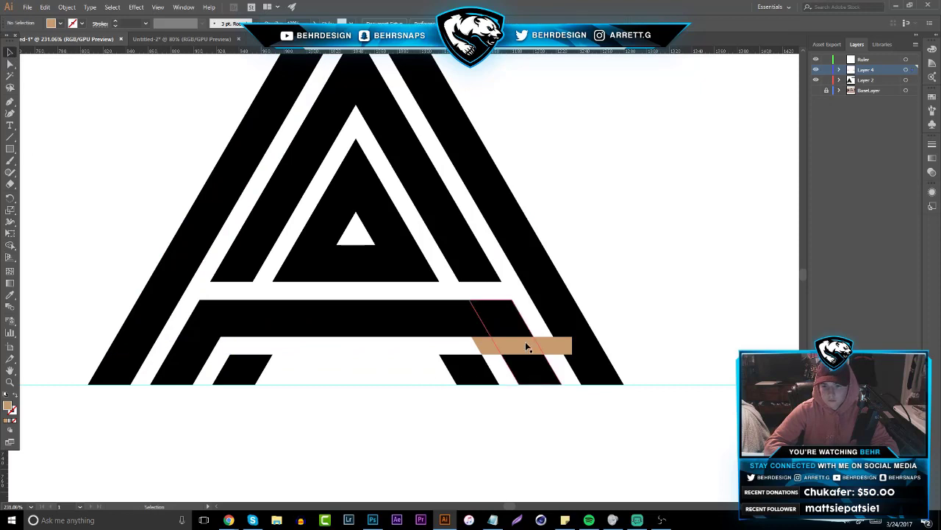
{"action": "left_click", "coordinate": [550, 347]}
{"action": "key", "text": "Delete"}
{"action": "right_click", "coordinate": [563, 343]}
{"action": "left_click", "coordinate": [566, 348]}
{"action": "key", "text": "Delete"}
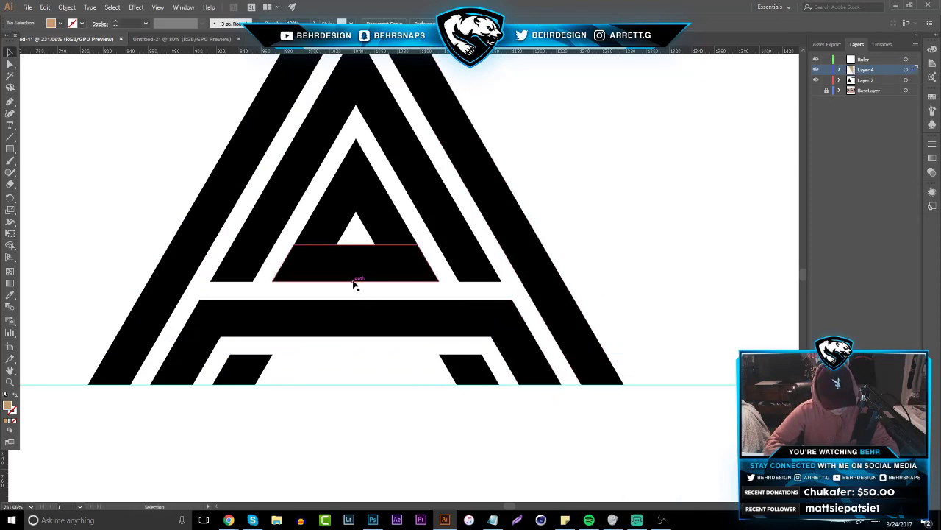
- Draw a tan bar matching the gap below the inner triangle, rotate it parallel to the right leg, and align it with the small triangular opening
{"action": "scroll", "coordinate": [373, 265], "scroll_direction": "up", "scroll_amount": 1}
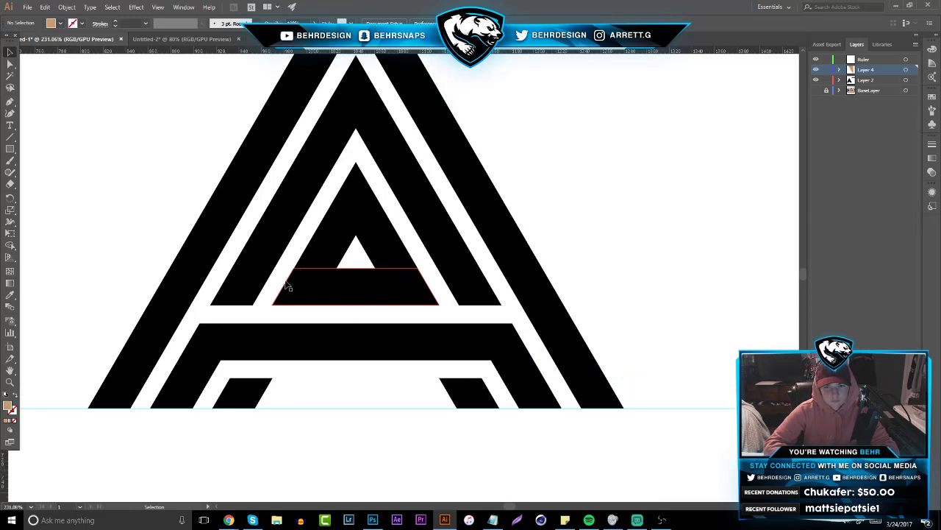
{"action": "left_click", "coordinate": [9, 150]}
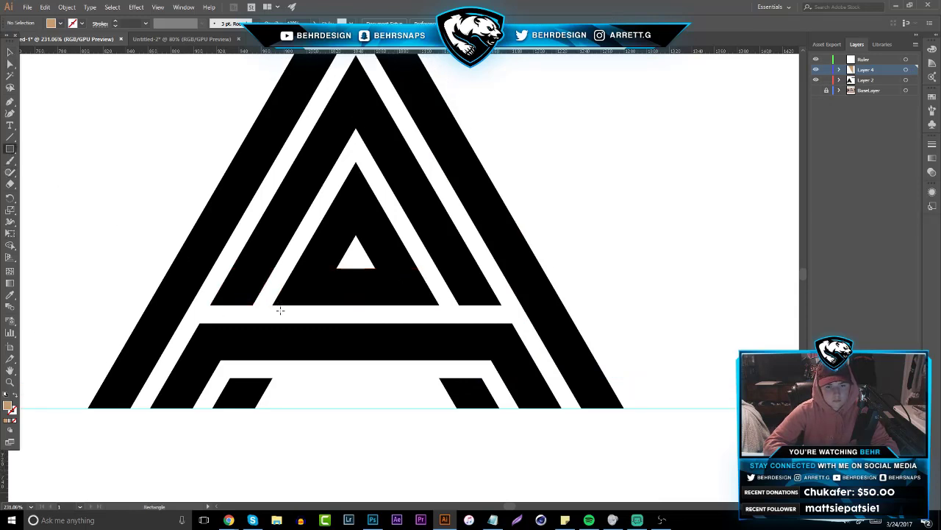
{"action": "left_click_drag", "start_coordinate": [282, 305], "coordinate": [448, 324]}
{"action": "left_click", "coordinate": [10, 52]}
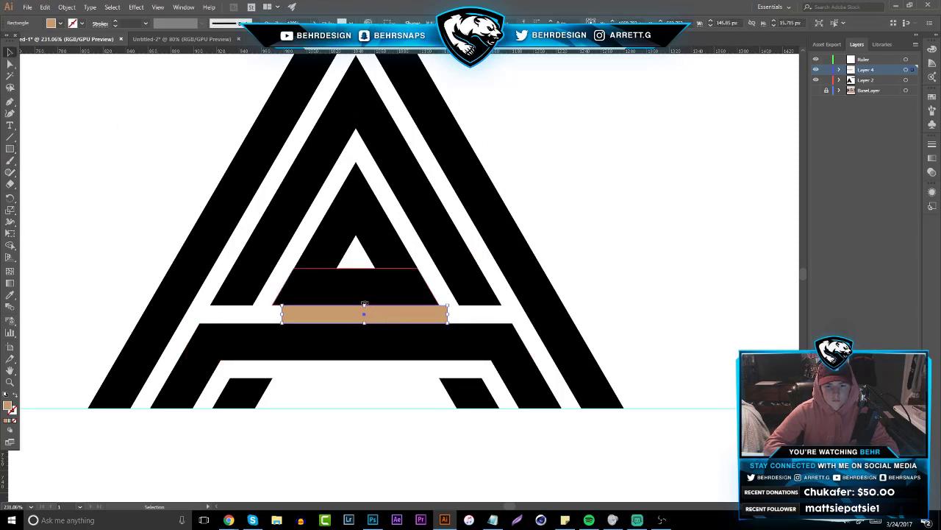
{"action": "left_click_drag", "start_coordinate": [365, 303], "coordinate": [556, 316]}
{"action": "left_click_drag", "start_coordinate": [551, 280], "coordinate": [405, 333]}
{"action": "left_click", "coordinate": [356, 321]}
- Select the inner triangle with the slanted tan bar and cut the bar's area out of the triangle's base with Shape Builder
{"action": "left_click_drag", "start_coordinate": [377, 302], "coordinate": [318, 227]}
{"action": "left_click", "coordinate": [12, 246]}
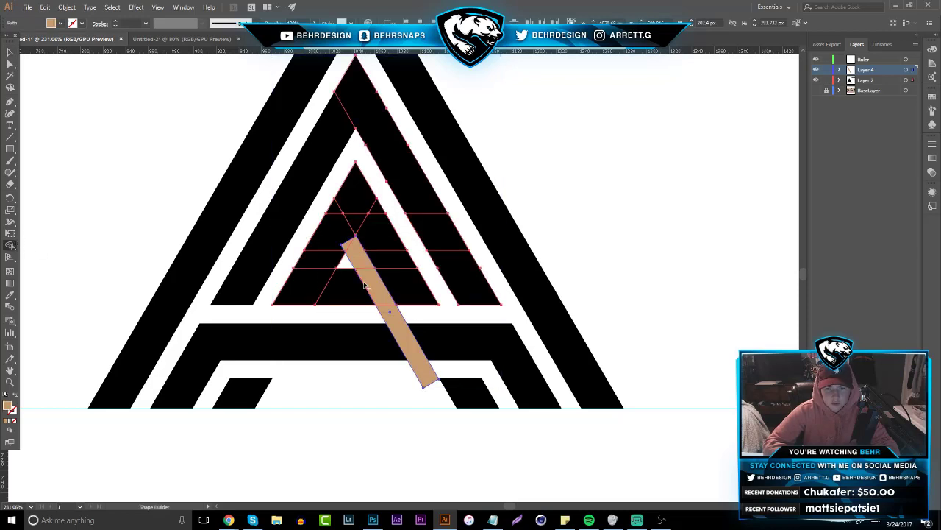
{"action": "left_click", "coordinate": [372, 291], "text": "alt"}
{"action": "left_click", "coordinate": [10, 51]}
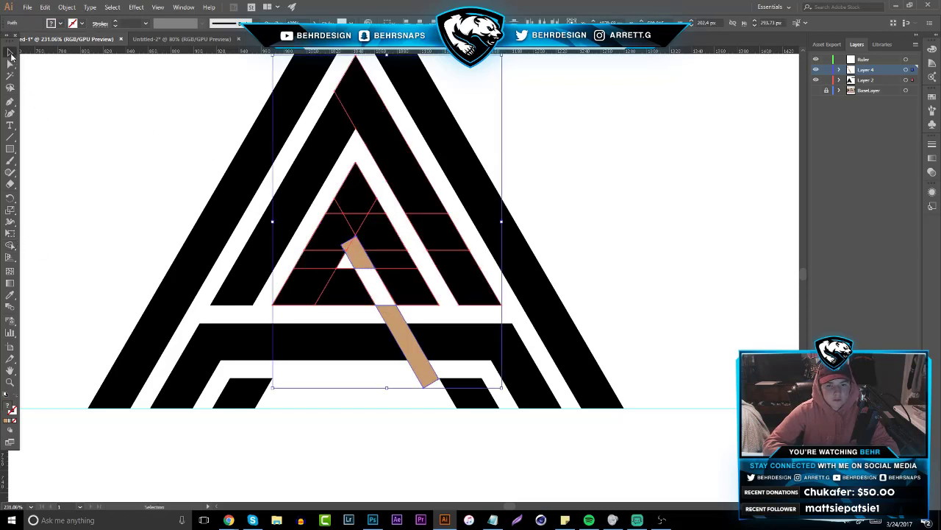
- Delete the two leftover pieces of the slanted tan bar above and below the inner triangle's base
{"action": "left_click", "coordinate": [293, 313]}
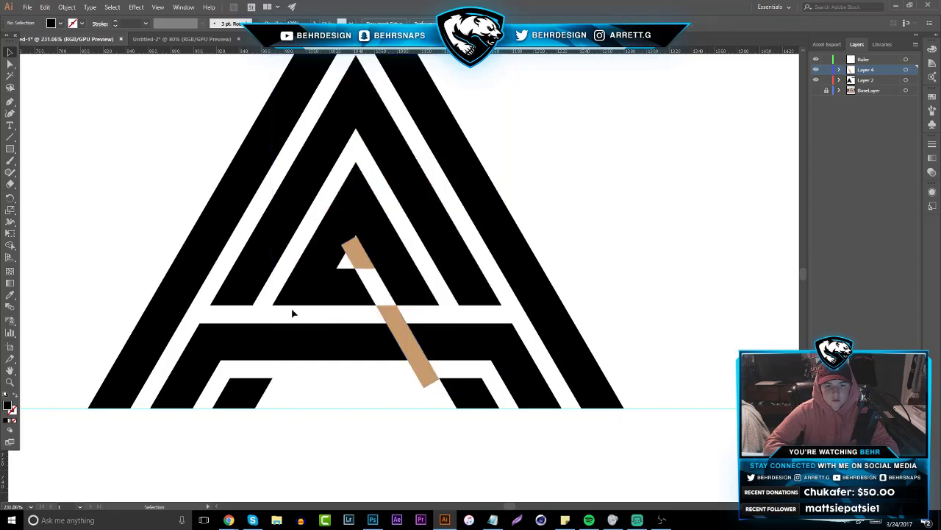
{"action": "left_click", "coordinate": [400, 325]}
{"action": "key", "text": "Delete"}
{"action": "left_click", "coordinate": [365, 262]}
{"action": "key", "text": "Delete"}
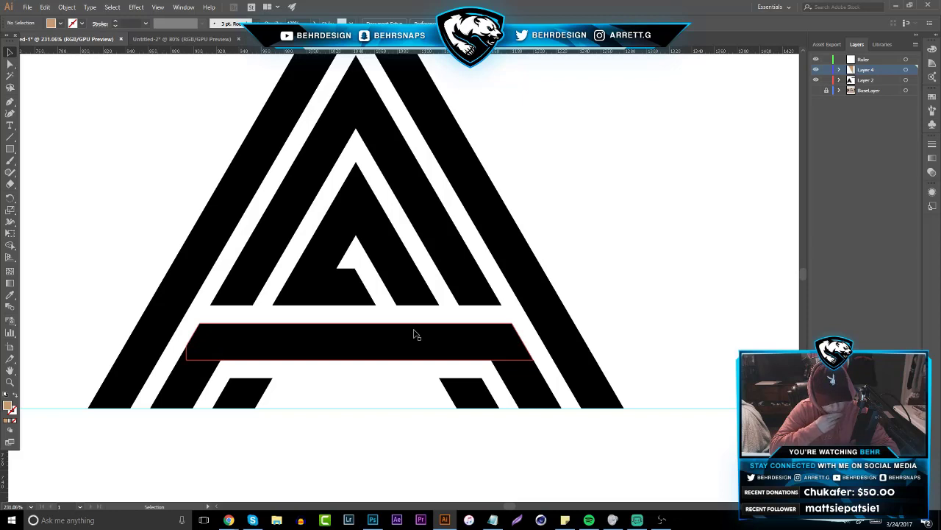
- Copy the whole monogram and paste it into the Untitled-2 document, aligned beside the two earlier versions
{"action": "left_click", "coordinate": [10, 149]}
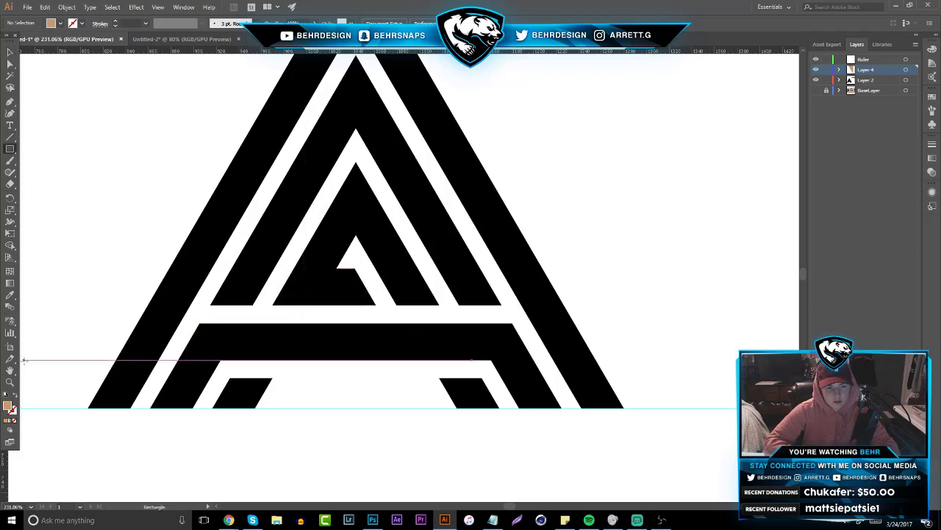
{"action": "left_click", "coordinate": [11, 370]}
{"action": "left_click_drag", "start_coordinate": [323, 315], "coordinate": [431, 294]}
{"action": "left_click", "coordinate": [9, 63]}
{"action": "left_click_drag", "start_coordinate": [205, 232], "coordinate": [403, 369]}
{"action": "key", "text": "v"}
{"action": "left_click_drag", "start_coordinate": [199, 187], "coordinate": [404, 339]}
{"action": "key", "text": "ctrl+c"}
{"action": "left_click", "coordinate": [175, 39]}
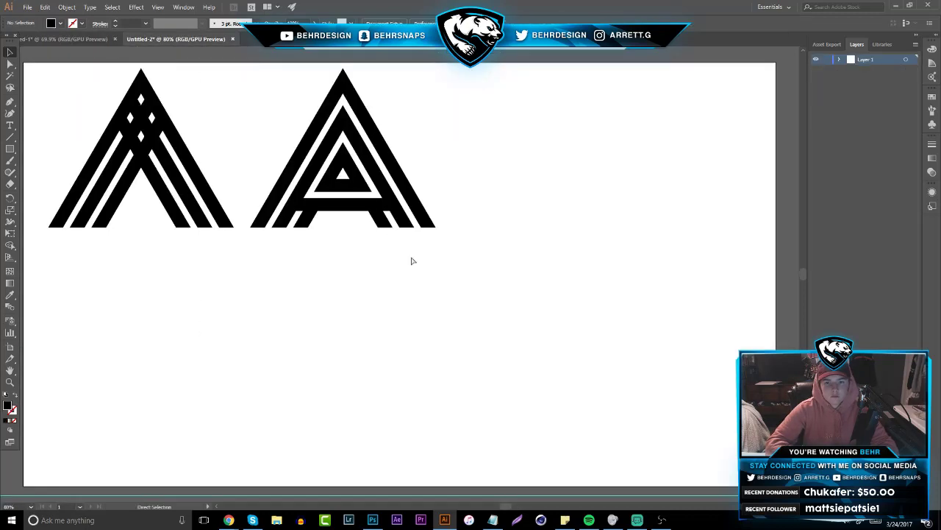
{"action": "key", "text": "ctrl+v"}
{"action": "left_click_drag", "start_coordinate": [396, 314], "coordinate": [534, 188]}
{"action": "left_click", "coordinate": [495, 251]}
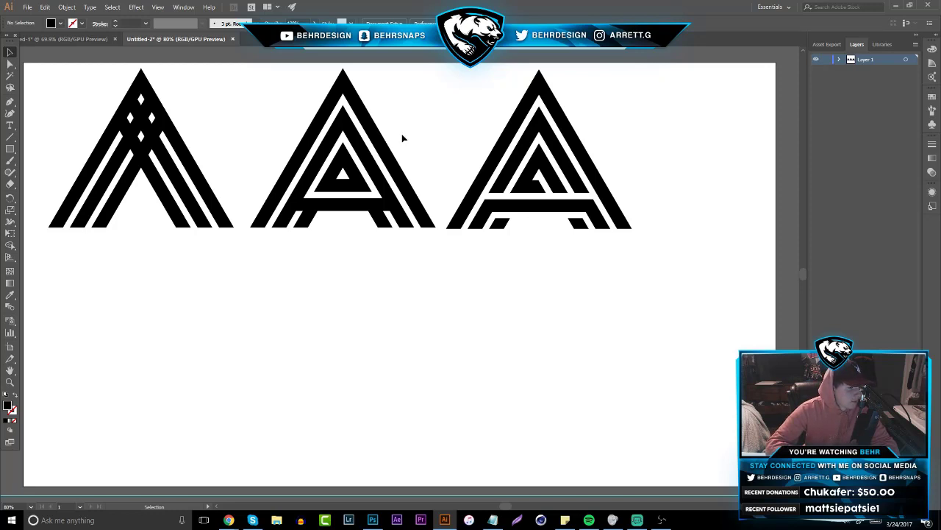
- Back in the first document, draw a tan bar about 122 by 16 px and place it across the right legs at the inner opening's apex
{"action": "left_click", "coordinate": [44, 38]}
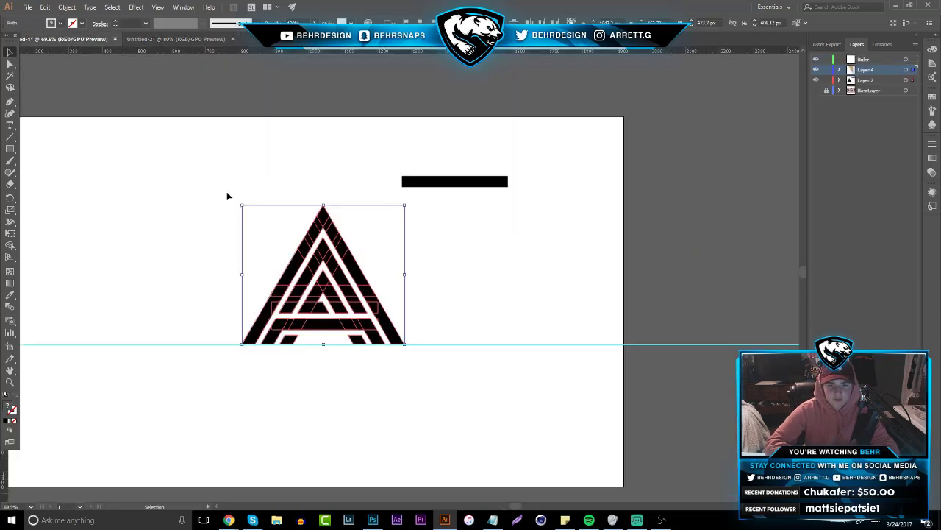
{"action": "left_click", "coordinate": [11, 381]}
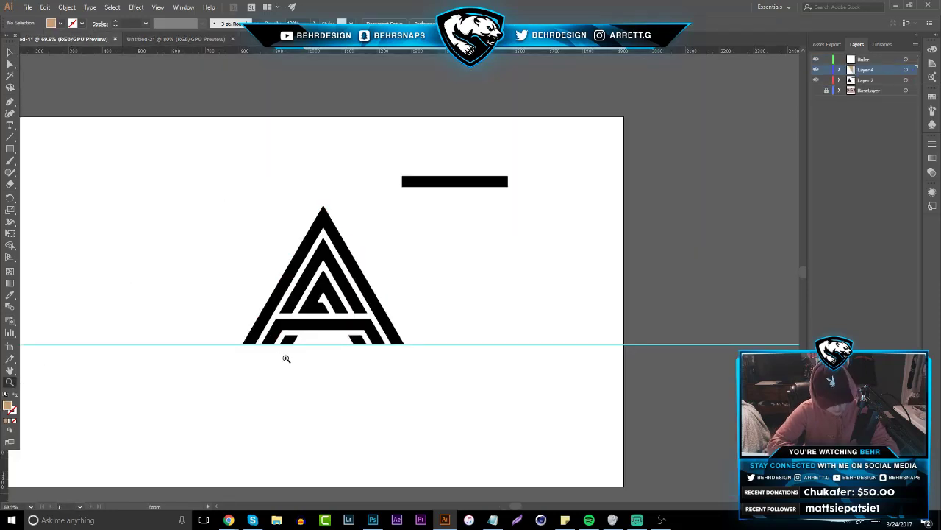
{"action": "left_click", "coordinate": [327, 287]}
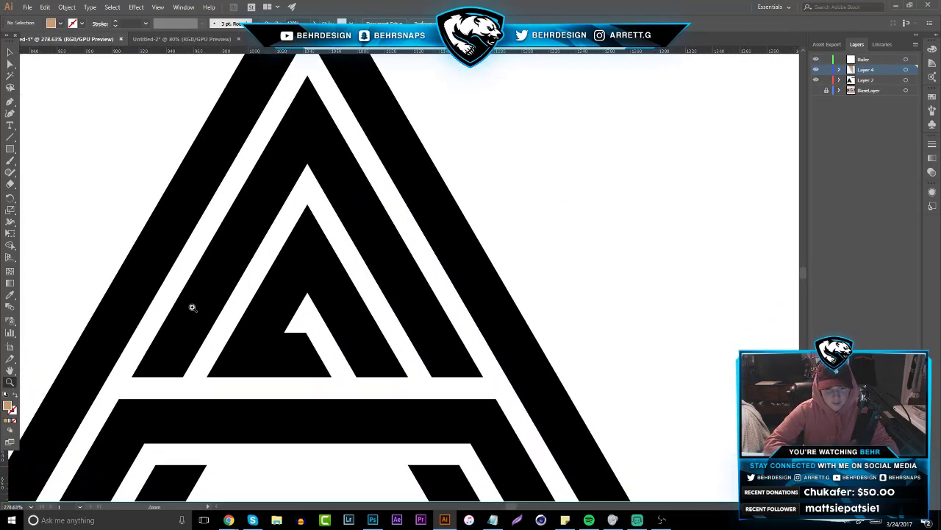
{"action": "left_click", "coordinate": [11, 149]}
{"action": "left_click_drag", "start_coordinate": [241, 378], "coordinate": [409, 398]}
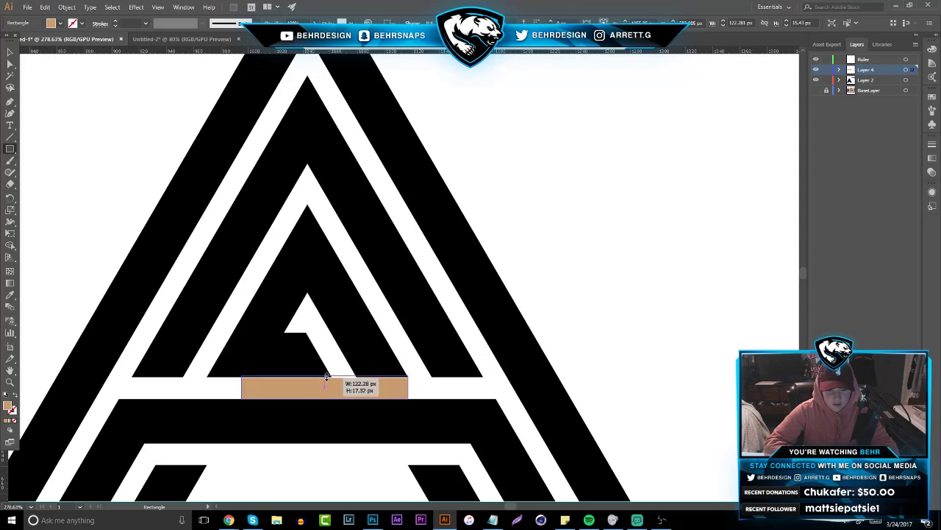
{"action": "left_click", "coordinate": [10, 51]}
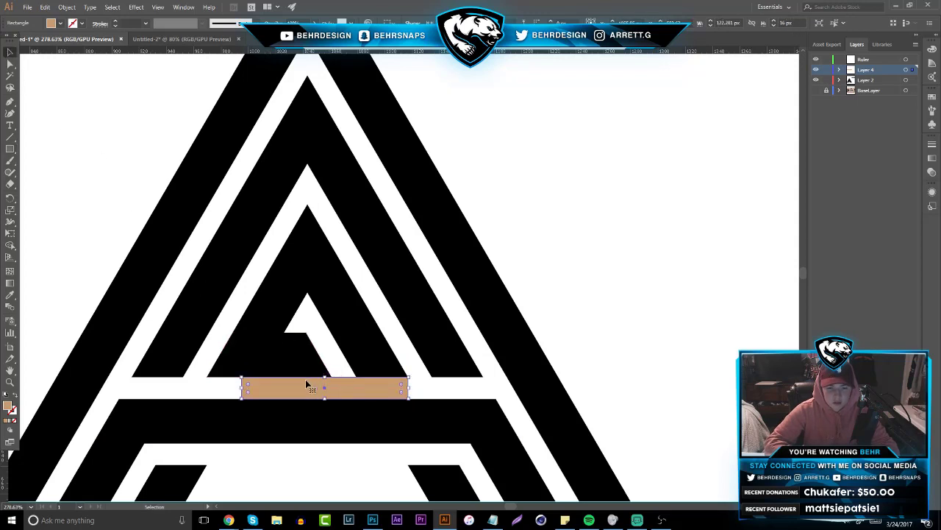
{"action": "left_click_drag", "start_coordinate": [295, 392], "coordinate": [338, 307]}
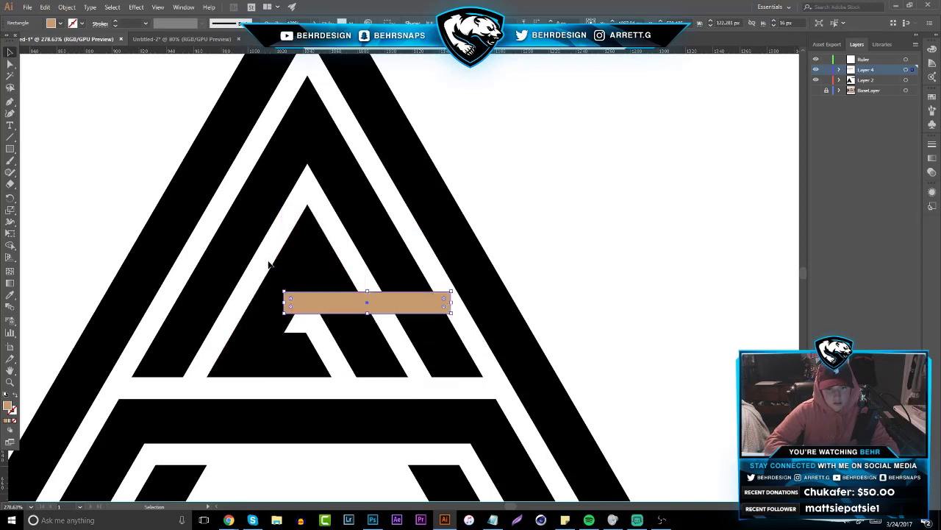
- Cut the tan bar's area out of the inner triangle's right leg with Shape Builder, including the thin strip along its lower edge
{"action": "left_click_drag", "start_coordinate": [269, 263], "coordinate": [364, 330]}
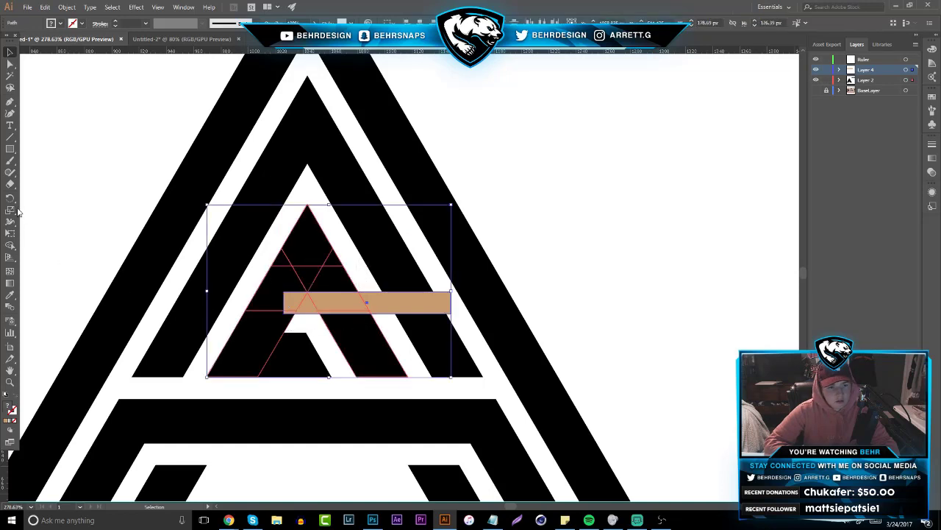
{"action": "left_click", "coordinate": [11, 246]}
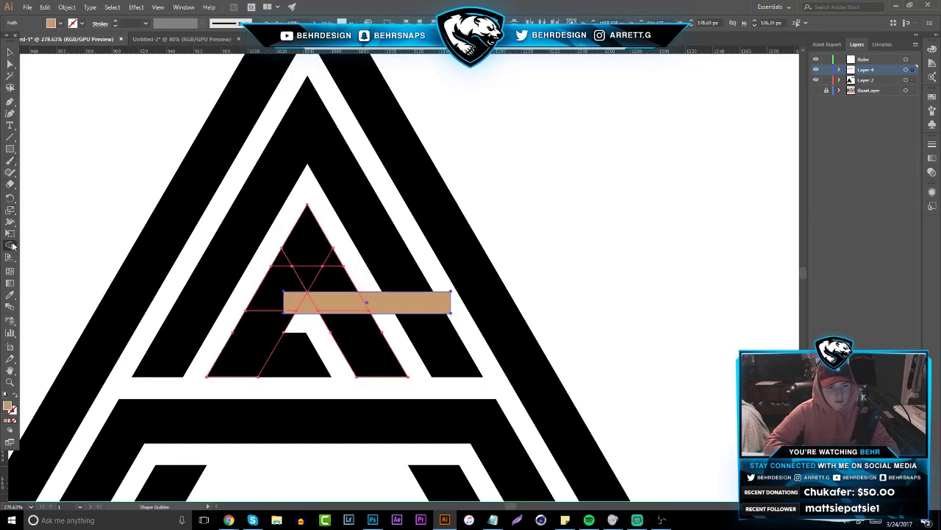
{"action": "left_click", "coordinate": [327, 303], "text": "alt"}
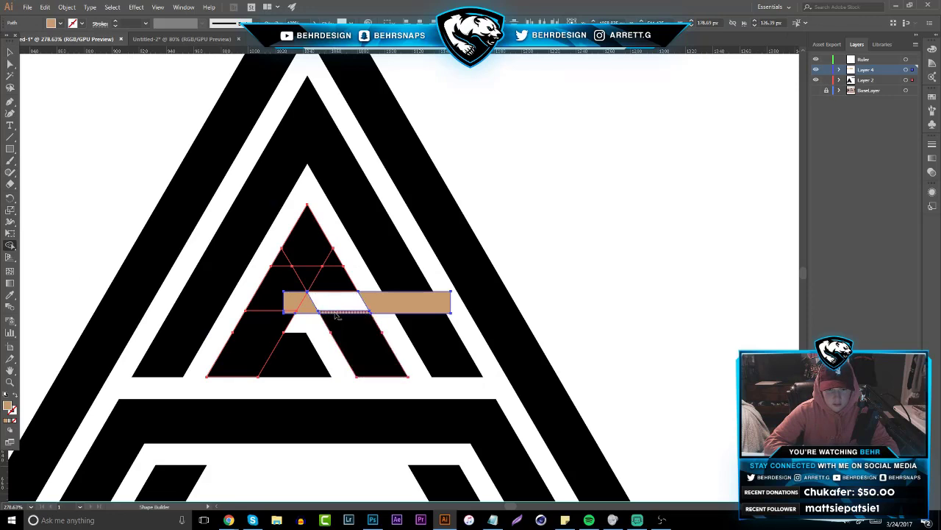
{"action": "left_click", "coordinate": [10, 380]}
{"action": "left_click", "coordinate": [345, 311]}
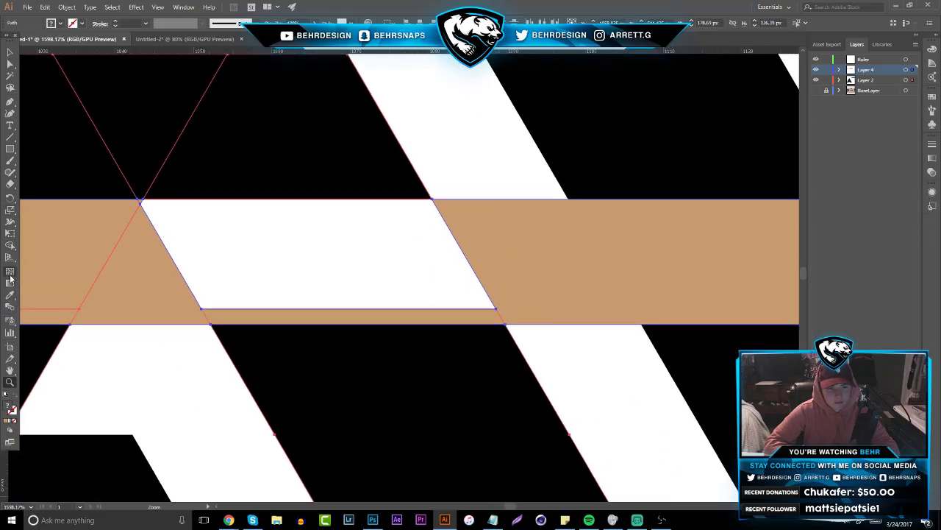
{"action": "left_click", "coordinate": [10, 245]}
{"action": "key", "text": "ctrl+a"}
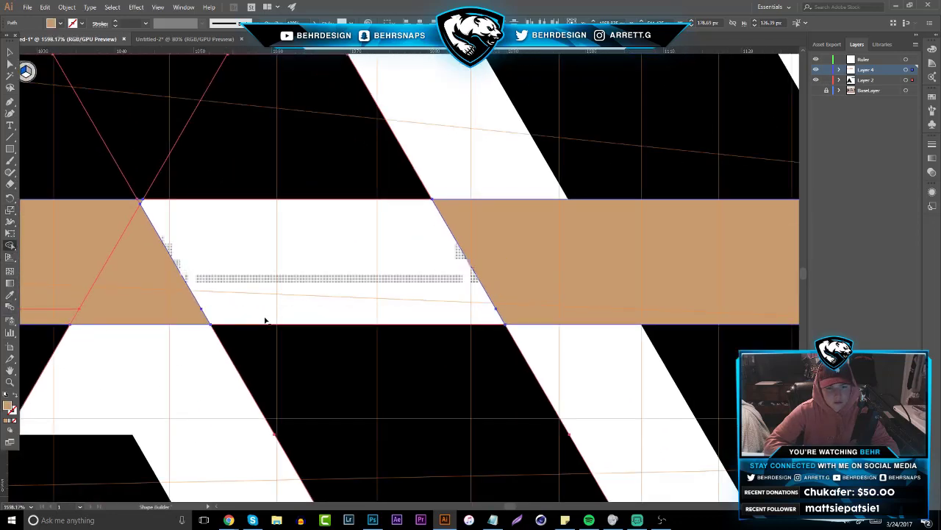
- Try to get rid of the perspective grid by undoing the last deletion
{"action": "key", "text": "z"}
{"action": "left_click", "coordinate": [361, 319], "text": "alt"}
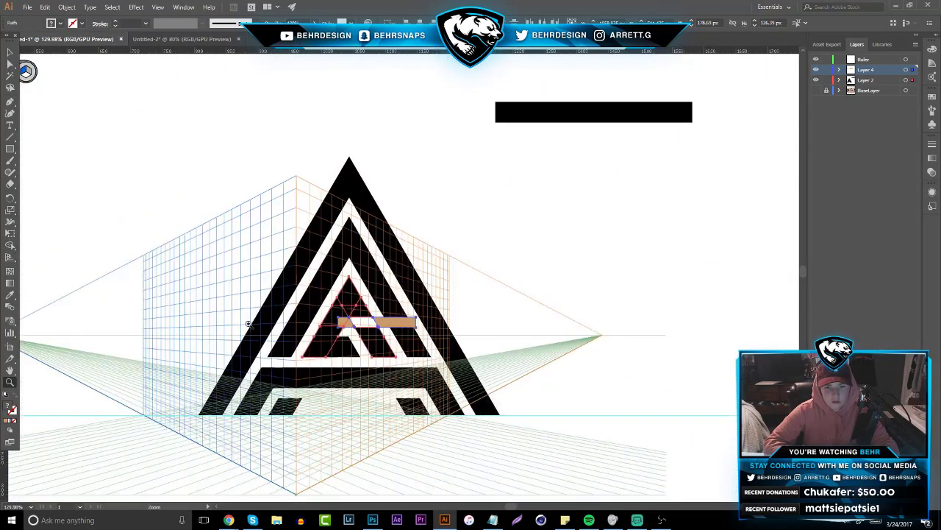
{"action": "left_click", "coordinate": [11, 51]}
{"action": "right_click", "coordinate": [25, 75]}
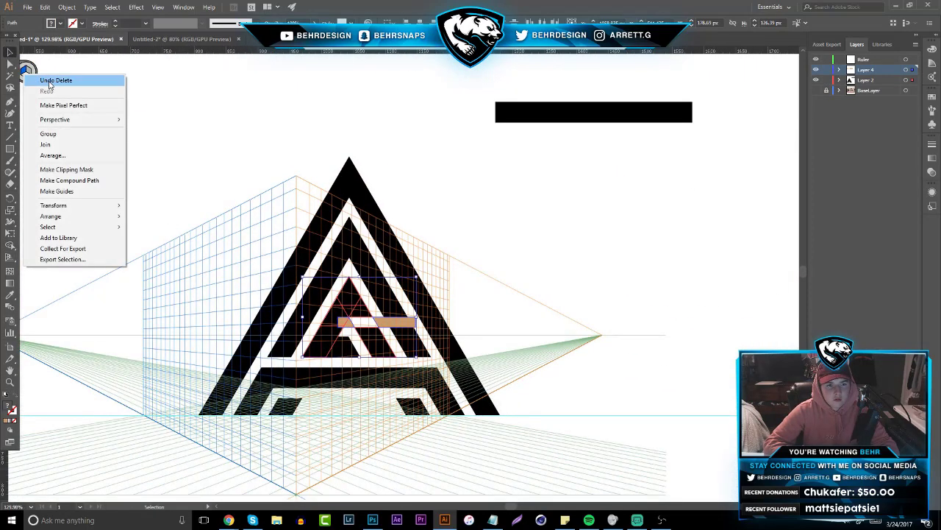
{"action": "left_click", "coordinate": [49, 82]}
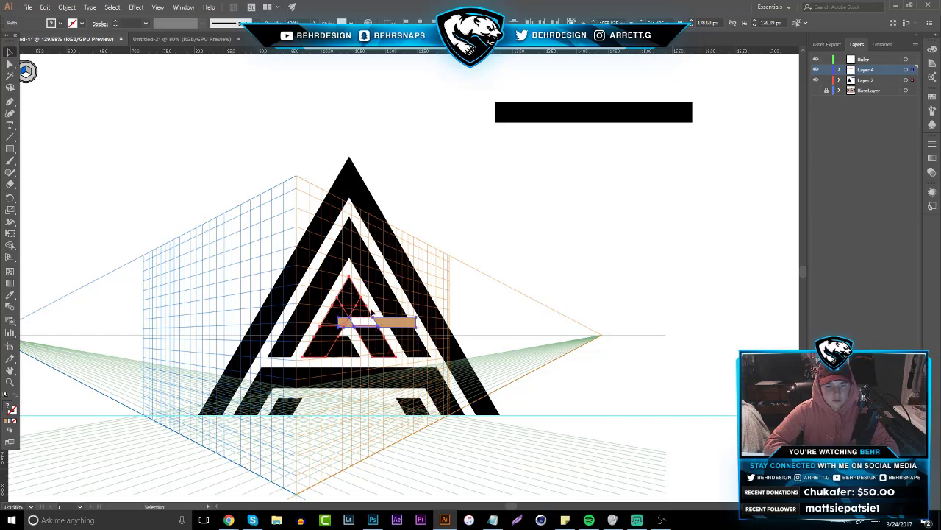
- Switch to Chrome, search for "how to get perspective grid off in illustrator", and open the Mediumrare article on turning off the grid
{"action": "mouse_move", "coordinate": [230, 520]}
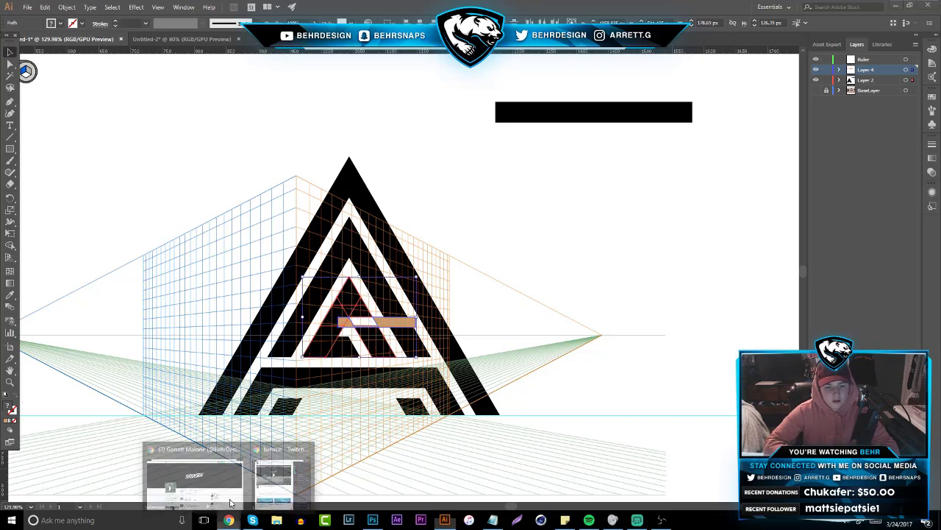
{"action": "left_click", "coordinate": [209, 478]}
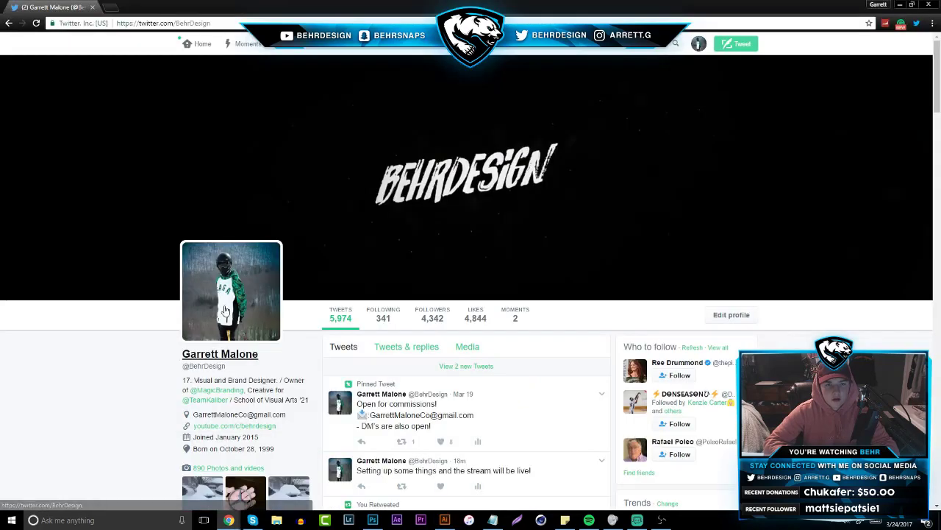
{"action": "left_click", "coordinate": [110, 6]}
{"action": "type", "text": "how to get pe"}
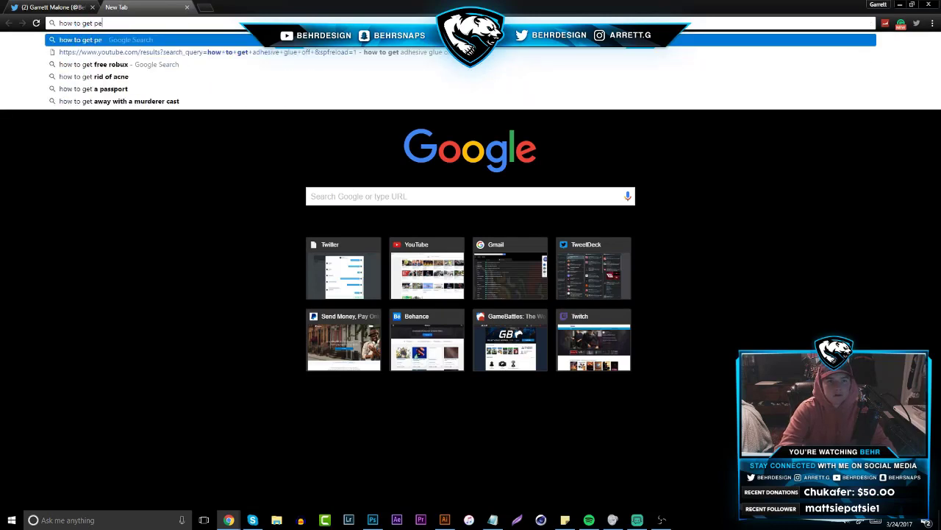
{"action": "type", "text": "rsepctive off"}
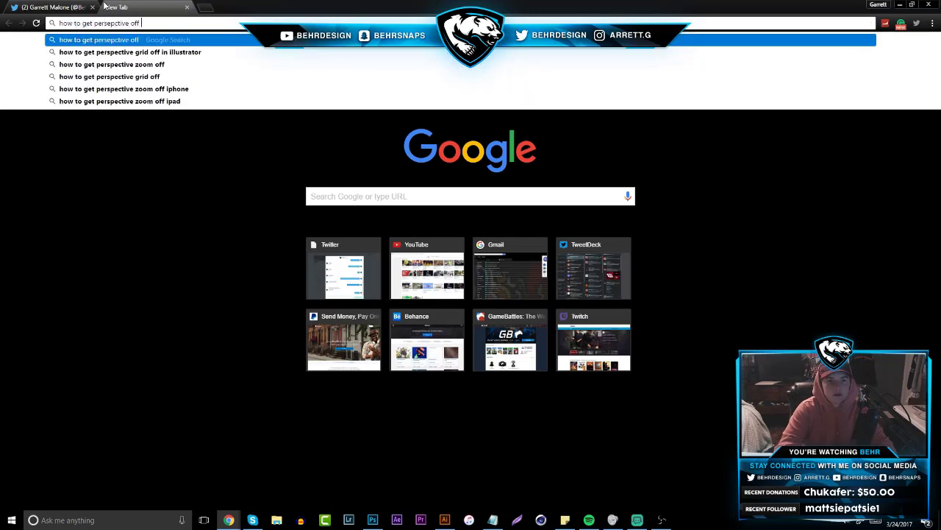
{"action": "key", "text": "Down"}
{"action": "key", "text": "Return"}
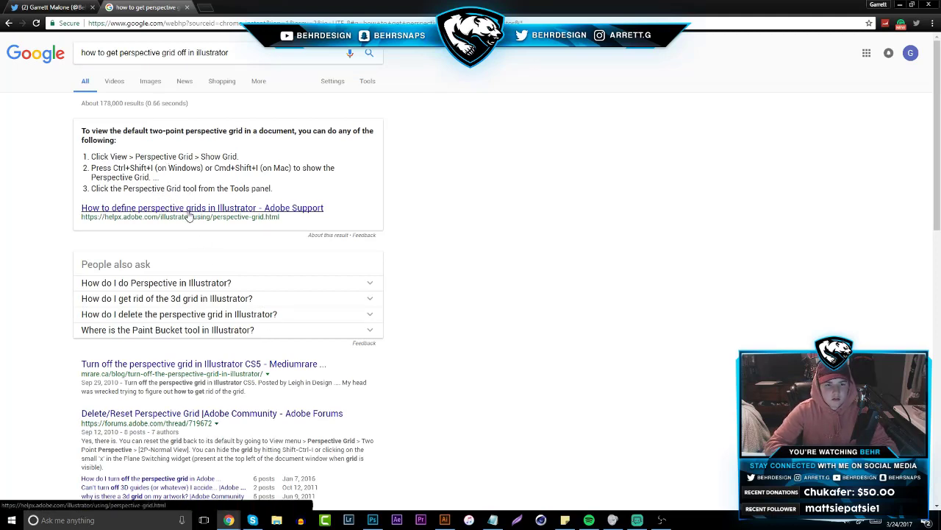
{"action": "left_click", "coordinate": [170, 368]}
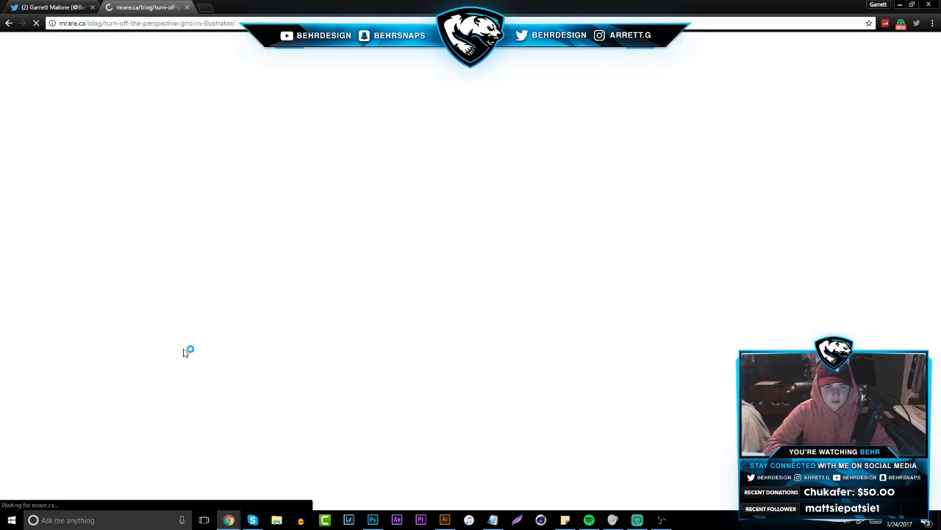
- Read the article's instructions for hiding Illustrator's perspective grid
{"action": "scroll", "coordinate": [197, 310], "scroll_direction": "down", "scroll_amount": 3}
{"action": "scroll", "coordinate": [197, 309], "scroll_direction": "down", "scroll_amount": 3}
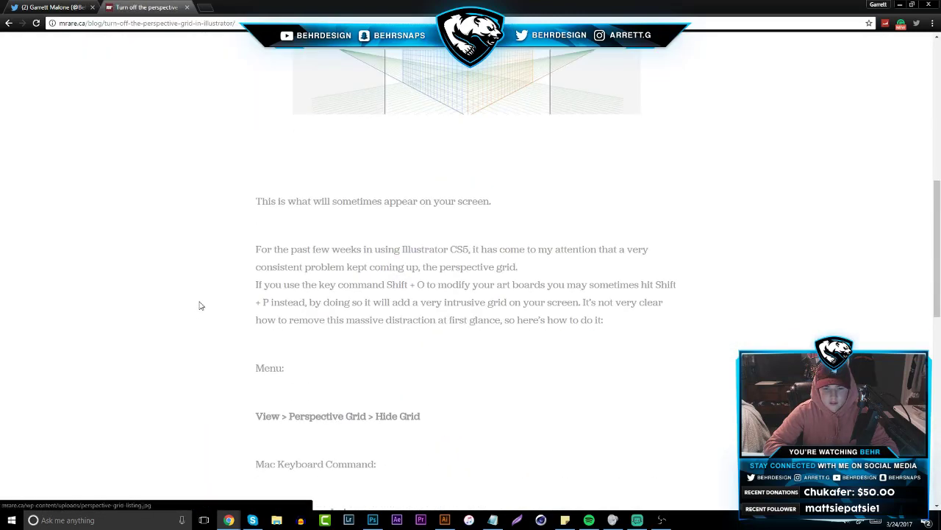
{"action": "scroll", "coordinate": [211, 310], "scroll_direction": "down", "scroll_amount": 1}
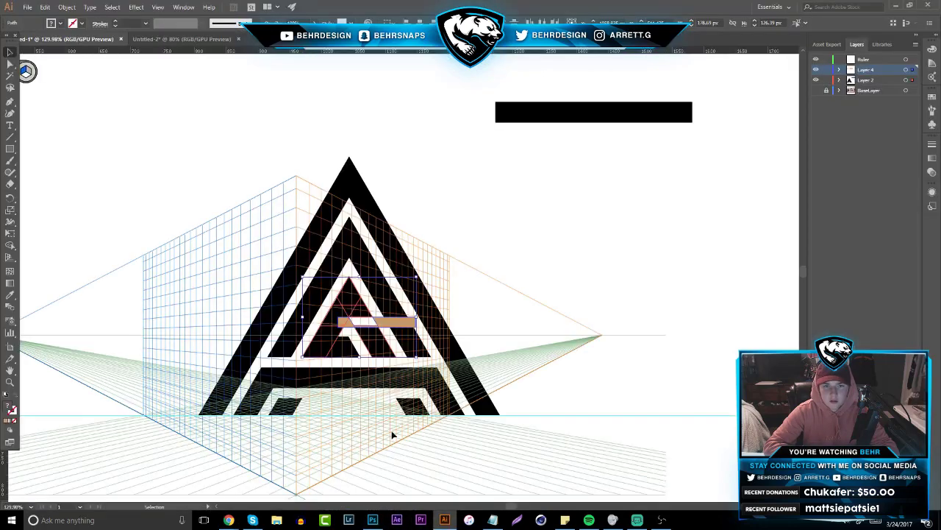
- Switch back to Illustrator, hide the perspective grid, and deselect the artwork
{"action": "left_click", "coordinate": [444, 520]}
{"action": "left_click", "coordinate": [158, 7]}
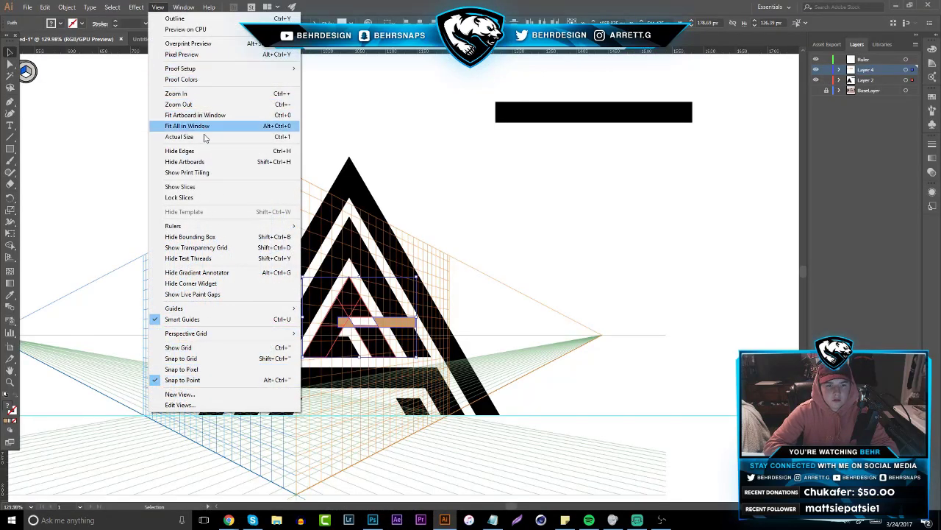
{"action": "mouse_move", "coordinate": [191, 336]}
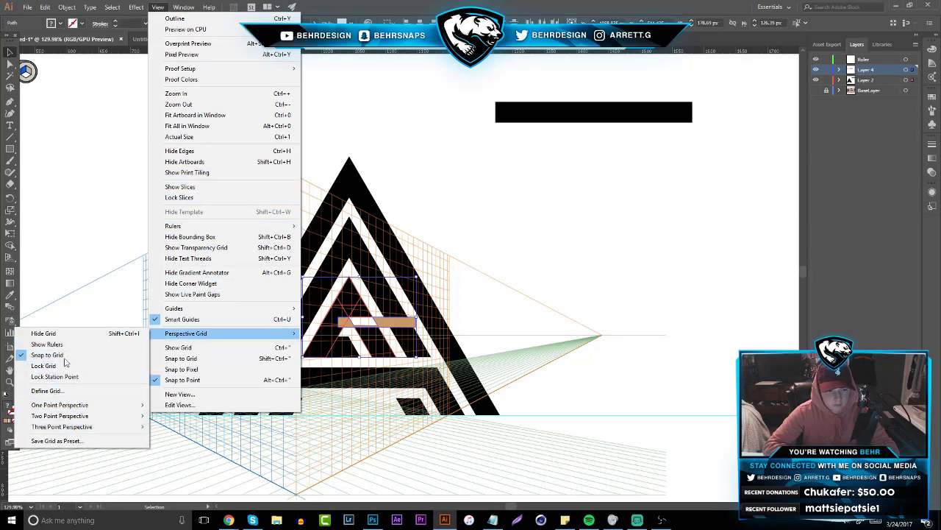
{"action": "left_click", "coordinate": [57, 333]}
{"action": "left_click", "coordinate": [194, 249]}
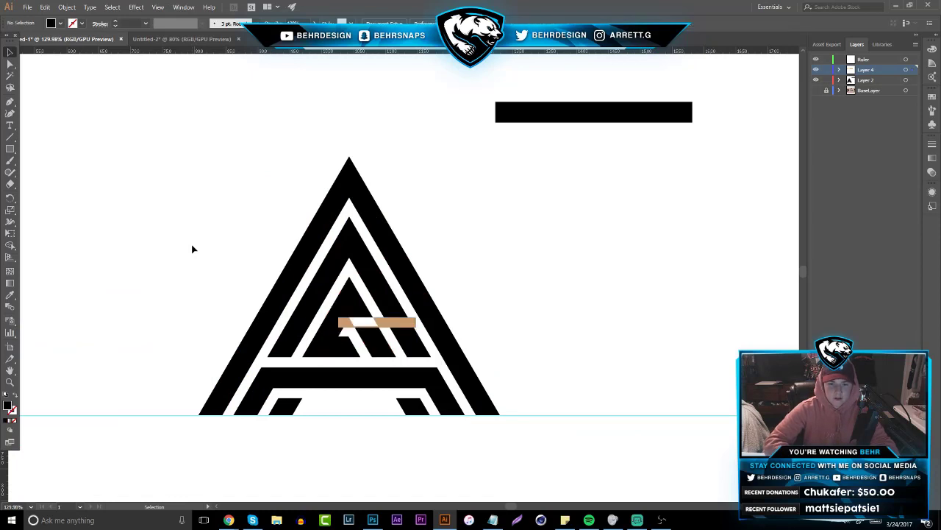
- Remove the thin tan strip left beneath the cut in the inner triangle's right leg with Shape Builder
{"action": "left_click", "coordinate": [10, 381]}
{"action": "left_click_drag", "start_coordinate": [382, 328], "coordinate": [420, 299]}
{"action": "left_click", "coordinate": [310, 309]}
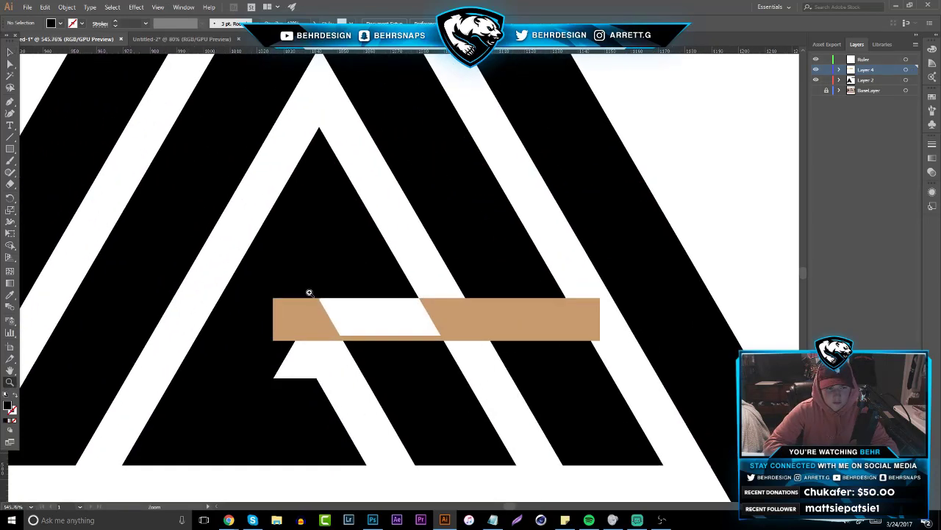
{"action": "left_click", "coordinate": [10, 247]}
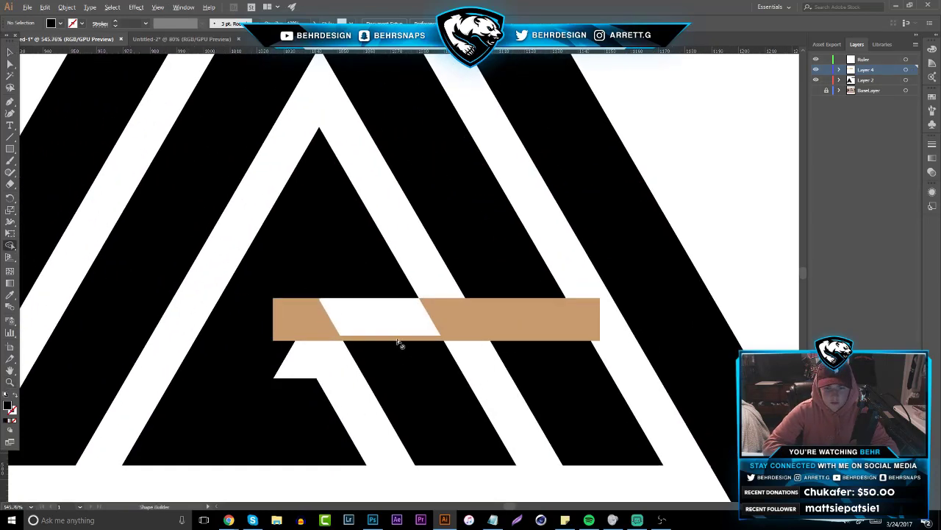
{"action": "left_click", "coordinate": [10, 52]}
{"action": "left_click_drag", "start_coordinate": [223, 250], "coordinate": [444, 392]}
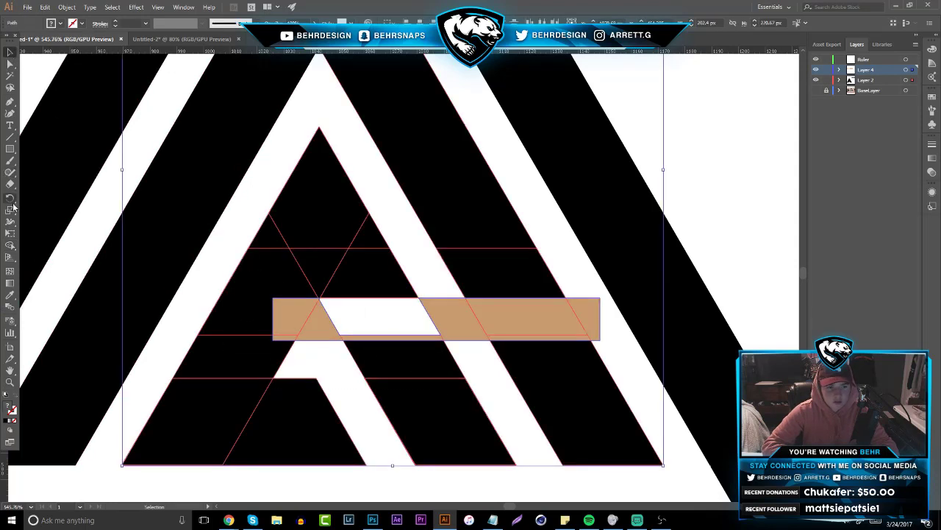
{"action": "left_click", "coordinate": [11, 246]}
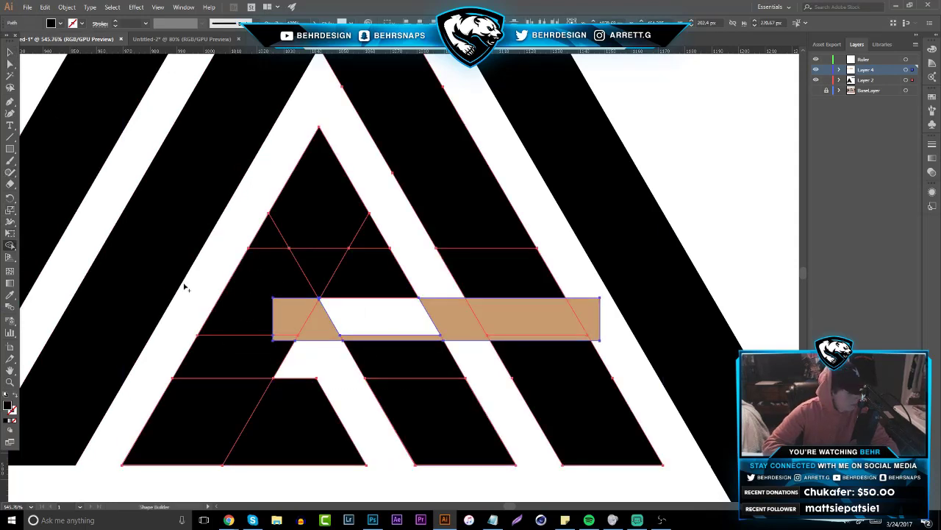
{"action": "left_click", "coordinate": [398, 338], "text": "alt"}
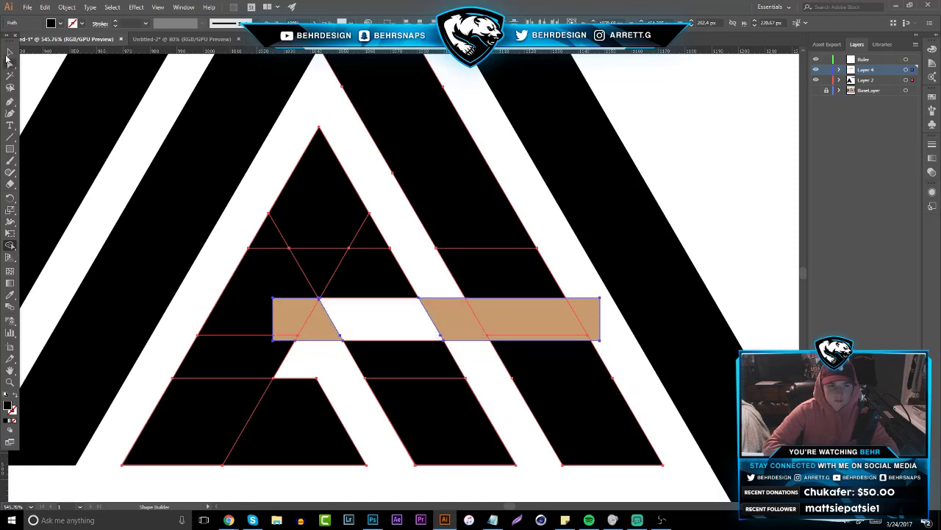
- Delete the leftover tan bar pieces on both sides of the gap and view the whole monogram
{"action": "left_click", "coordinate": [10, 53]}
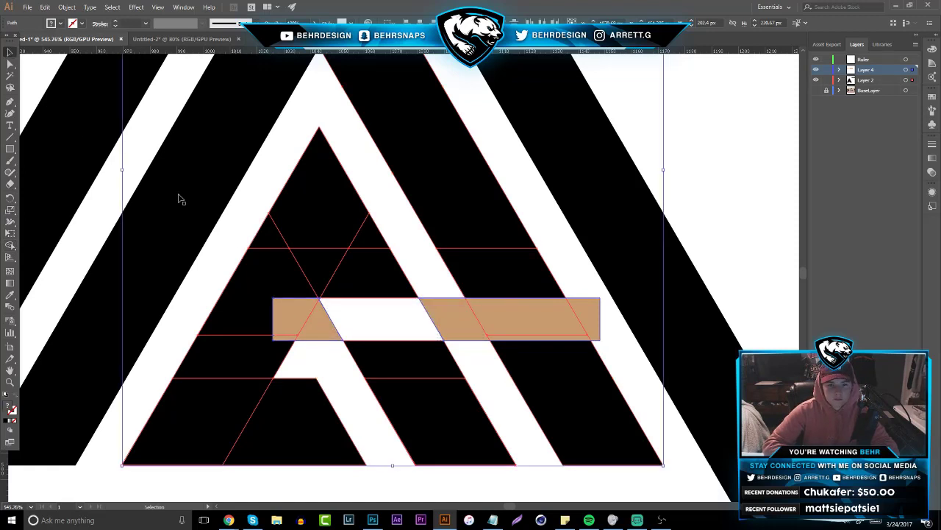
{"action": "left_click", "coordinate": [46, 88]}
{"action": "left_click", "coordinate": [313, 335]}
{"action": "key", "text": "Delete"}
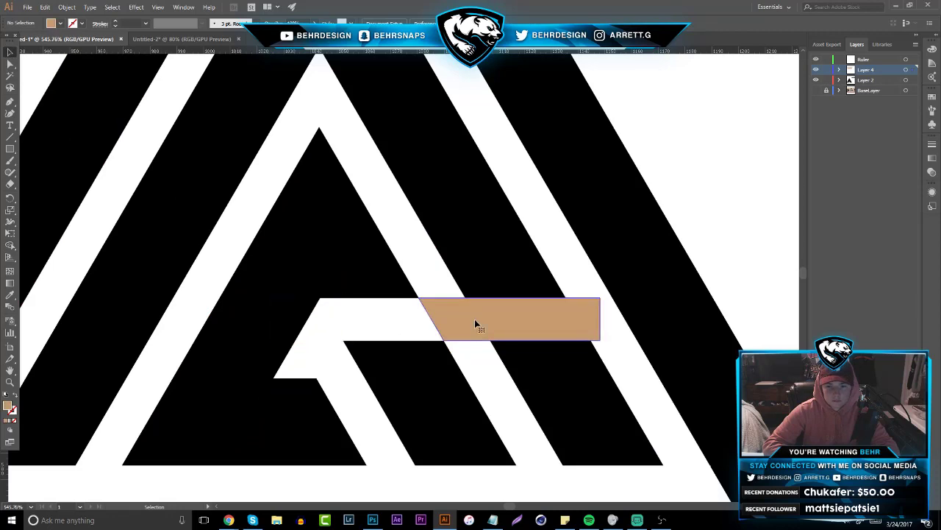
{"action": "key", "text": "Delete"}
{"action": "left_click", "coordinate": [14, 381]}
{"action": "left_click_drag", "start_coordinate": [329, 379], "coordinate": [229, 374]}
{"action": "scroll", "coordinate": [220, 379], "scroll_direction": "down", "scroll_amount": 2}
{"action": "scroll", "coordinate": [343, 352], "scroll_direction": "down", "scroll_amount": 4}
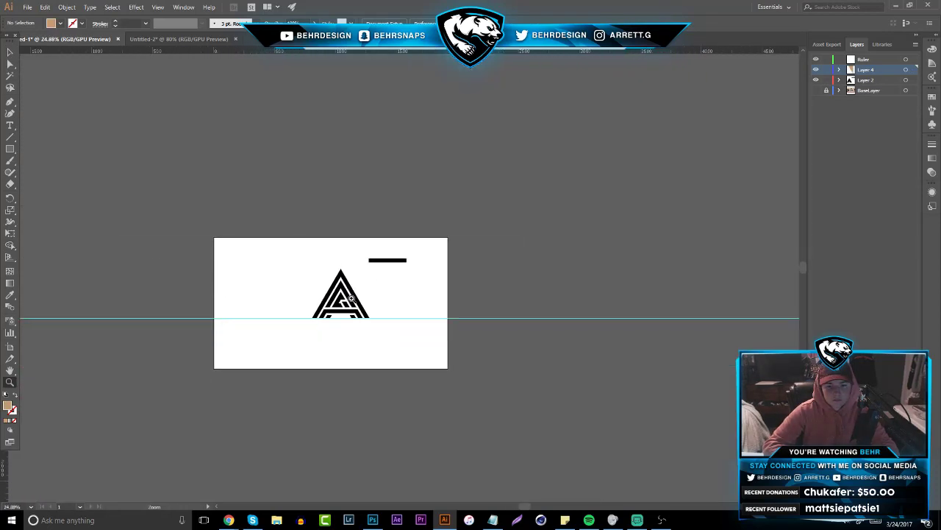
{"action": "scroll", "coordinate": [361, 300], "scroll_direction": "up", "scroll_amount": 8}
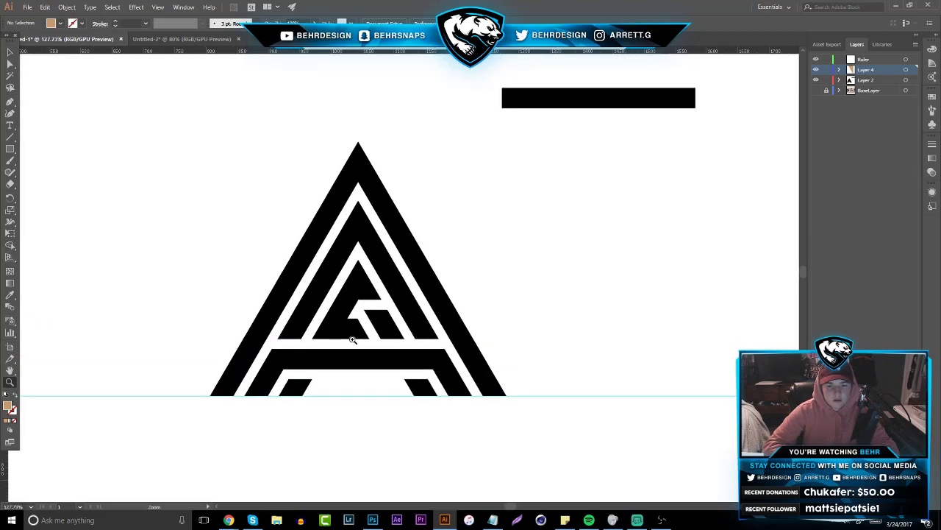
- In the second document, step back through the recent changes to the version copies and redo them to restore the third monogram
{"action": "left_click", "coordinate": [152, 41]}
{"action": "right_click", "coordinate": [519, 207]}
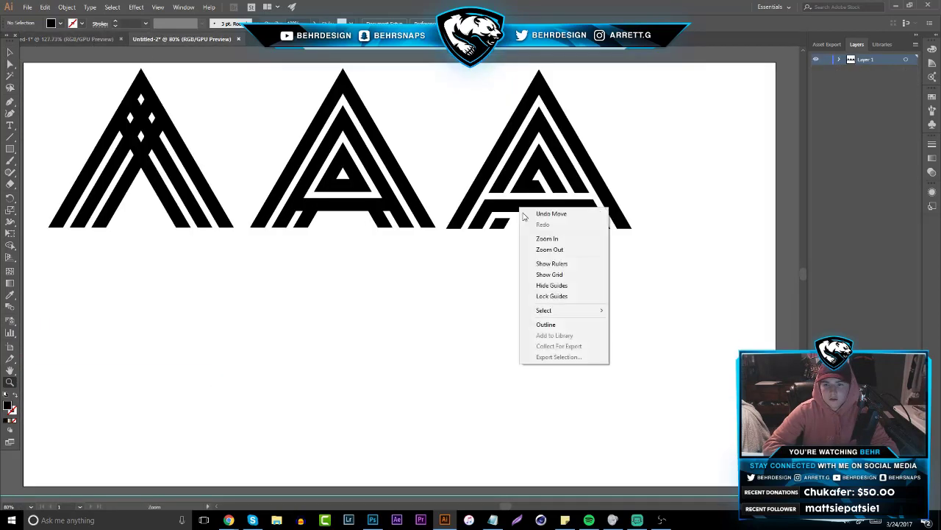
{"action": "left_click", "coordinate": [525, 215]}
{"action": "key", "text": "Delete"}
{"action": "left_click", "coordinate": [73, 39]}
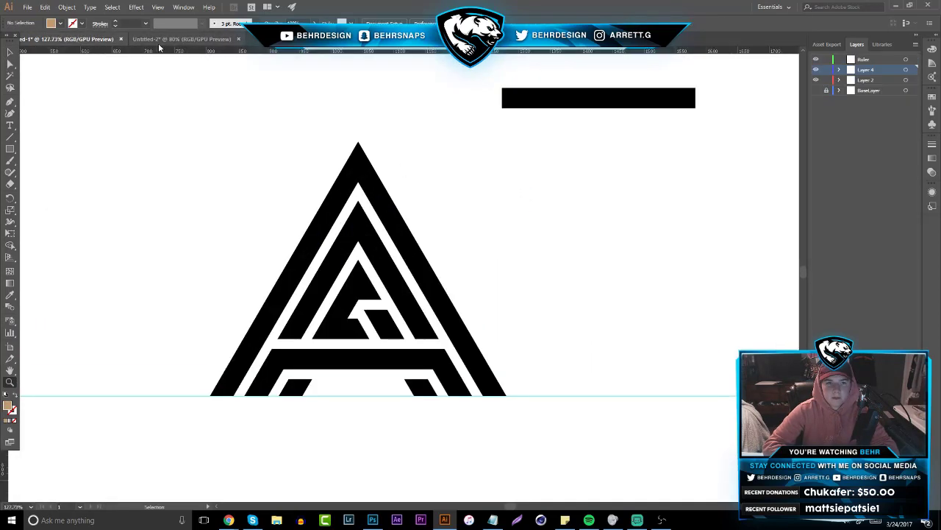
{"action": "left_click", "coordinate": [180, 39]}
{"action": "key", "text": "ctrl+z"}
{"action": "left_click", "coordinate": [66, 8]}
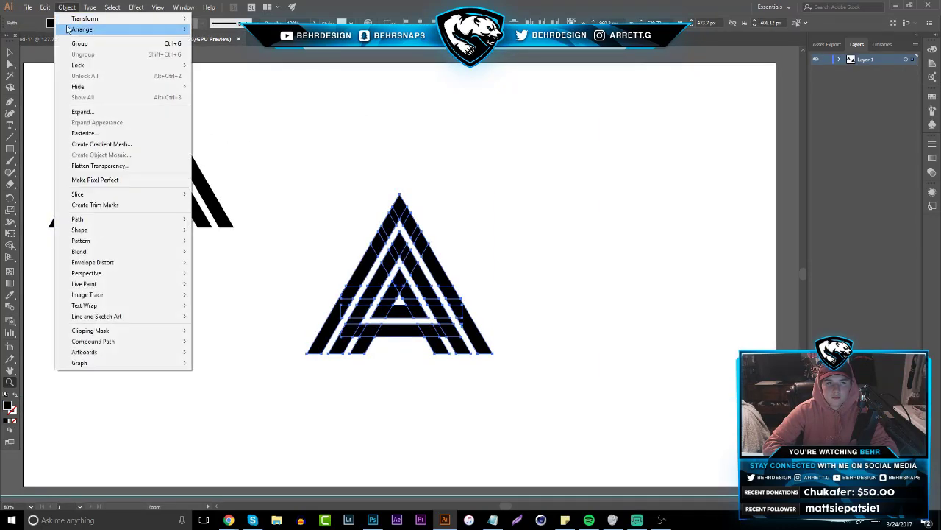
{"action": "left_click", "coordinate": [65, 7]}
{"action": "left_click", "coordinate": [45, 7]}
{"action": "left_click", "coordinate": [56, 31]}
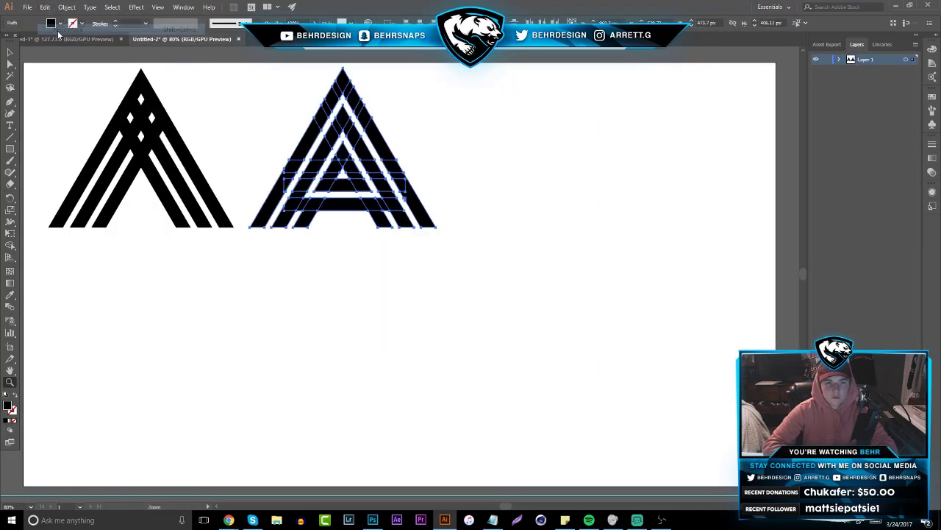
{"action": "key", "text": "ctrl+shift+z"}
{"action": "key", "text": "ctrl+shift+z"}
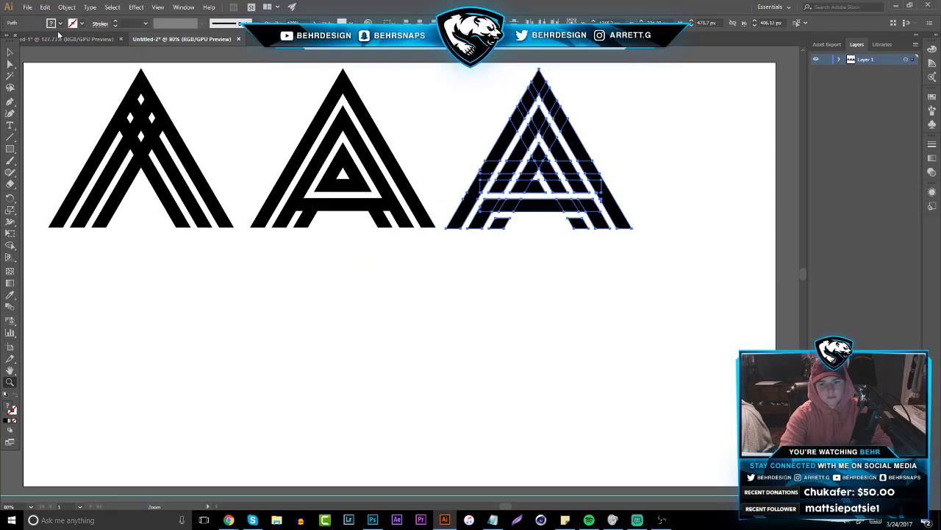
- Return to the first document and undo the Shape Builder cuts until the tan bar is whole again
{"action": "left_click", "coordinate": [63, 49]}
{"action": "left_click", "coordinate": [63, 39]}
{"action": "left_click", "coordinate": [166, 143]}
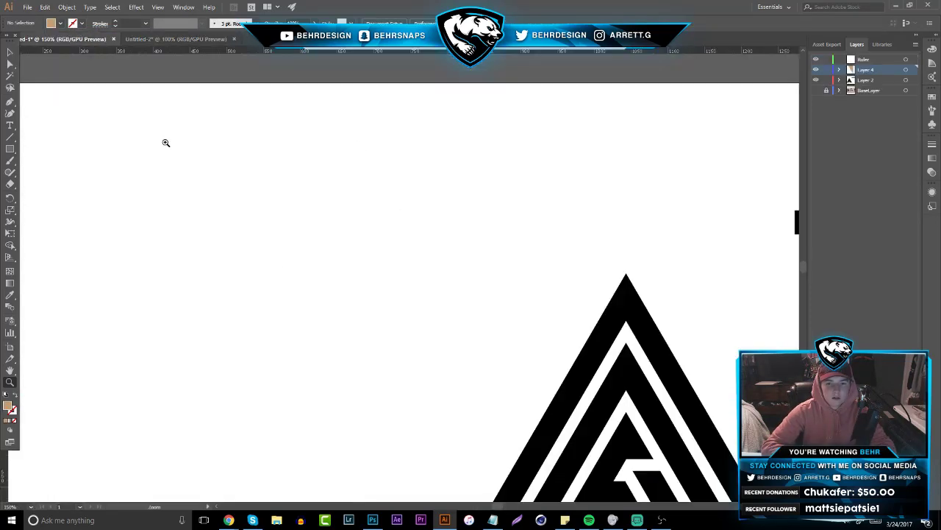
{"action": "scroll", "coordinate": [251, 166], "scroll_direction": "down", "scroll_amount": 6}
{"action": "scroll", "coordinate": [431, 246], "scroll_direction": "up", "scroll_amount": 5}
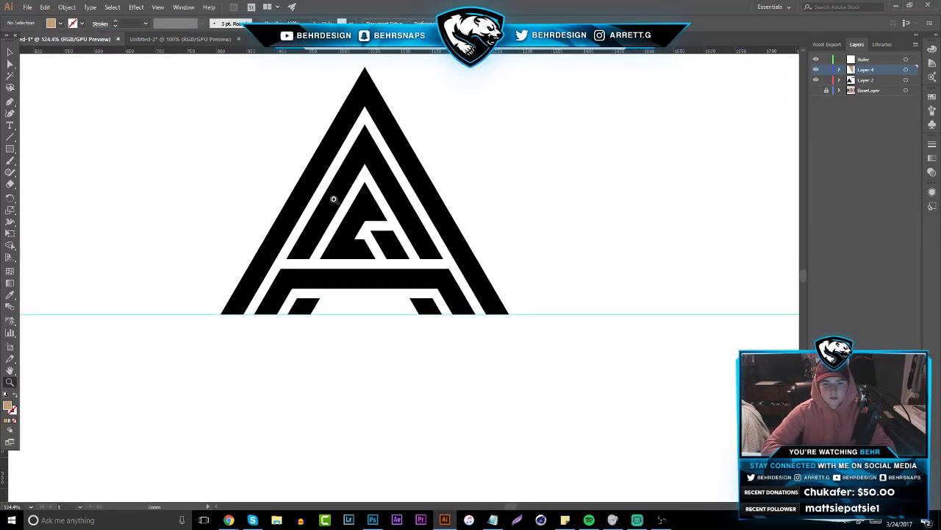
{"action": "key", "text": "ctrl+z"}
{"action": "key", "text": "ctrl+z"}
{"action": "key", "text": "ctrl+z"}
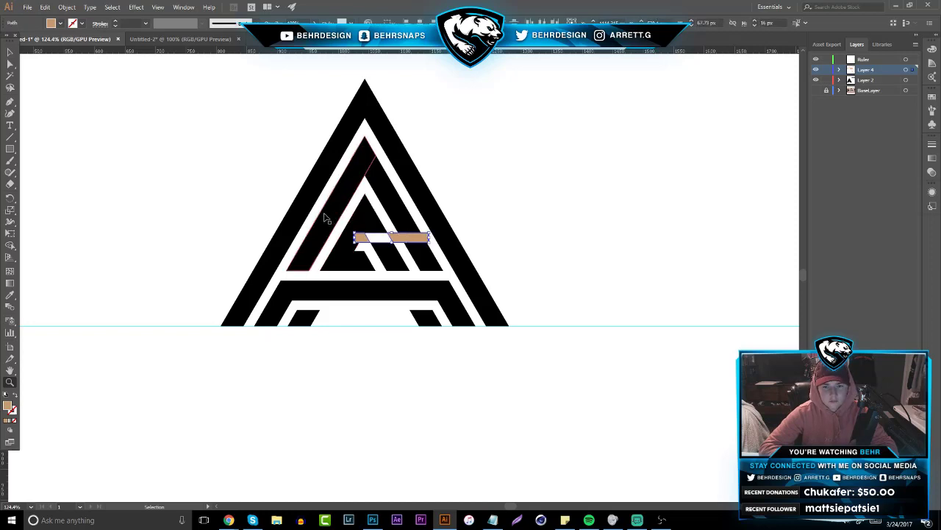
{"action": "key", "text": "ctrl+z"}
{"action": "key", "text": "ctrl+z"}
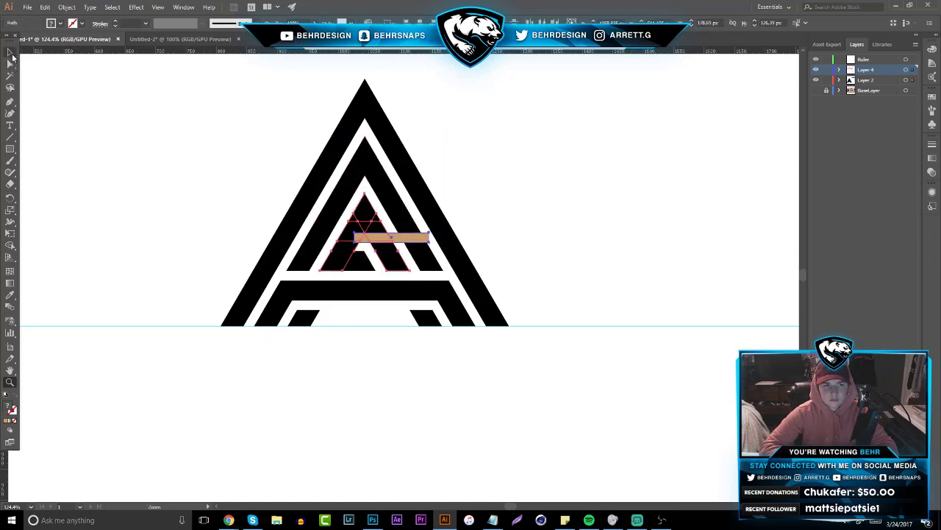
- Delete the tan bar lying across the inner triangle's right legs
{"action": "left_click", "coordinate": [11, 55]}
{"action": "left_click", "coordinate": [126, 134]}
{"action": "left_click", "coordinate": [393, 236]}
{"action": "key", "text": "Delete"}
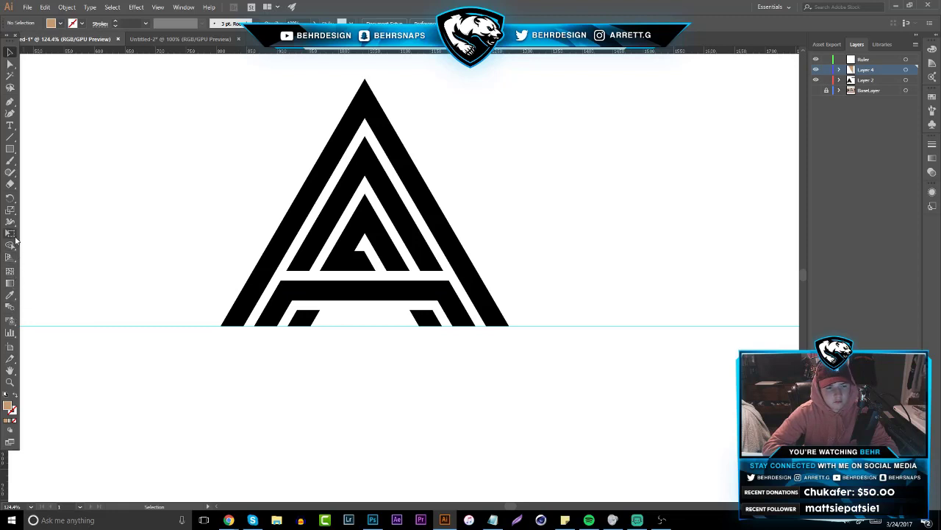
- Duplicate the monogram's wide lower crossbar and place the copy directly beneath the baseline guide, under the legs
{"action": "left_click", "coordinate": [9, 381]}
{"action": "left_click", "coordinate": [389, 328]}
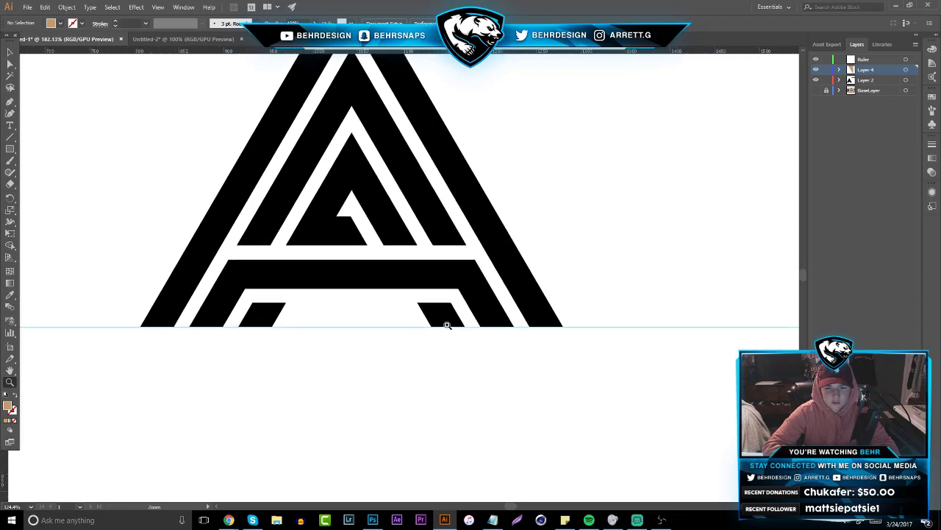
{"action": "left_click", "coordinate": [392, 328]}
{"action": "left_click", "coordinate": [10, 52]}
{"action": "left_click", "coordinate": [313, 258]}
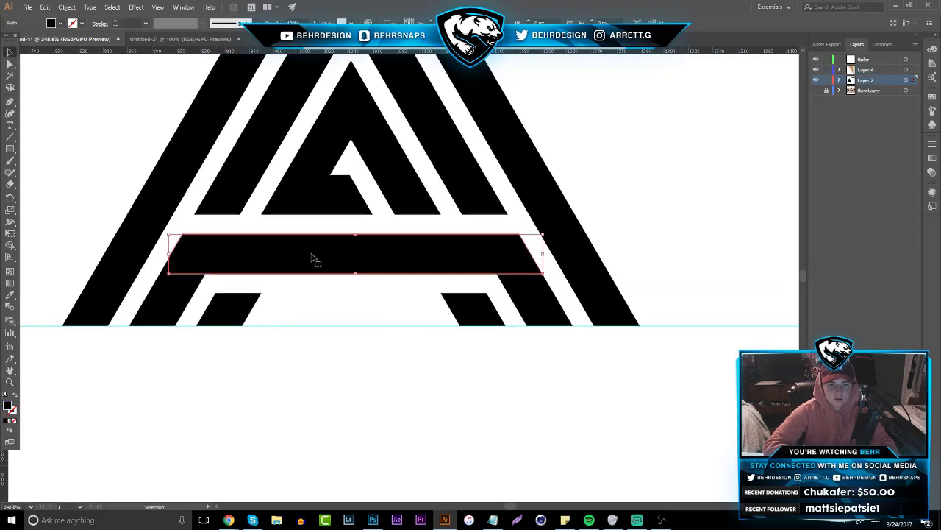
{"action": "key", "text": "ctrl+c"}
{"action": "key", "text": "ctrl+v"}
{"action": "key", "text": "v"}
{"action": "left_click_drag", "start_coordinate": [356, 278], "coordinate": [360, 353]}
- Stretch the copied base bar horizontally in both directions so it extends past the outer legs
{"action": "left_click_drag", "start_coordinate": [179, 346], "coordinate": [27, 342]}
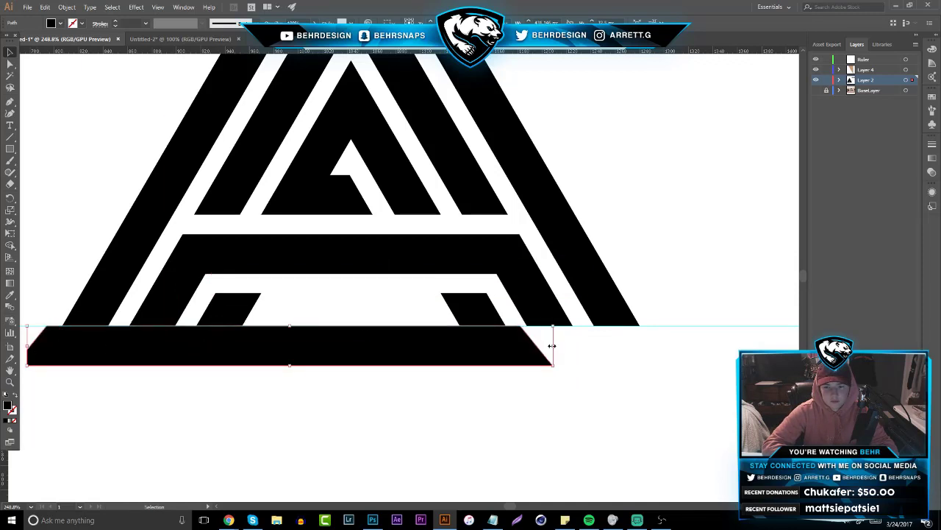
{"action": "left_click_drag", "start_coordinate": [552, 345], "coordinate": [672, 340]}
{"action": "scroll", "coordinate": [346, 367], "scroll_direction": "up", "scroll_amount": 1}
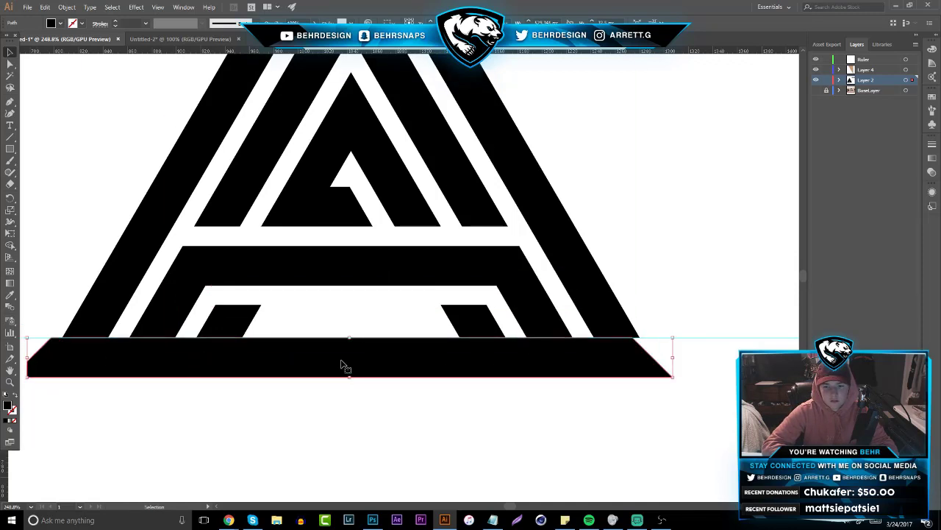
{"action": "left_click_drag", "start_coordinate": [674, 359], "coordinate": [707, 358]}
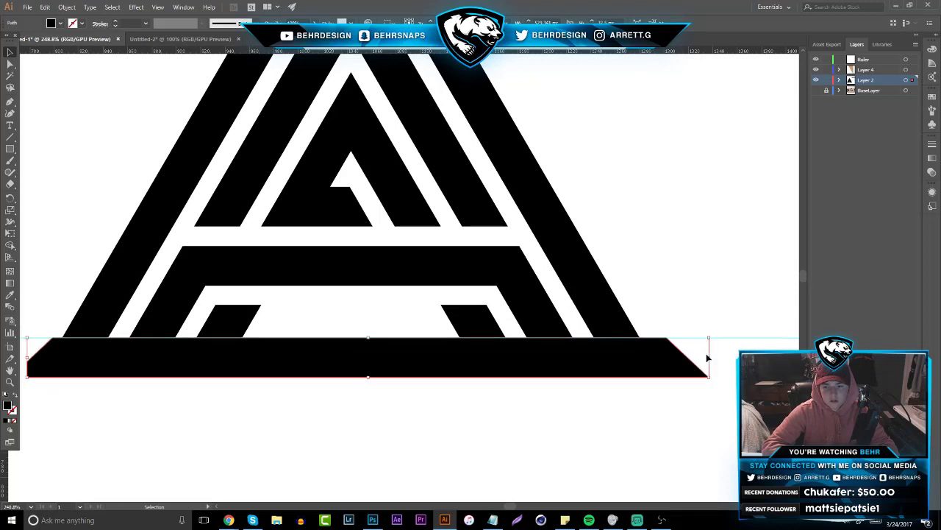
{"action": "left_click", "coordinate": [658, 277]}
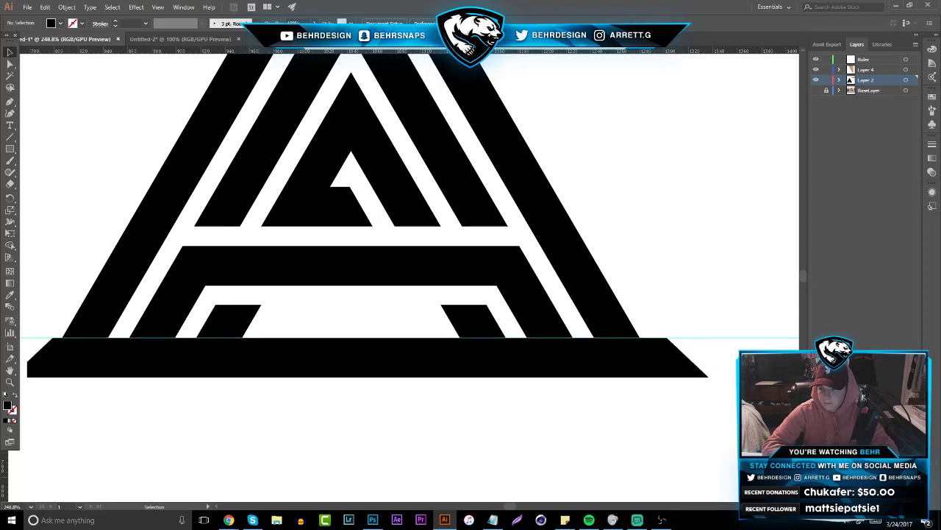
- Add a new layer and draw a five-point Pen shape along the right outer leg's edge, covering the base bar's right end
{"action": "key", "text": "ctrl+l"}
{"action": "key", "text": "p"}
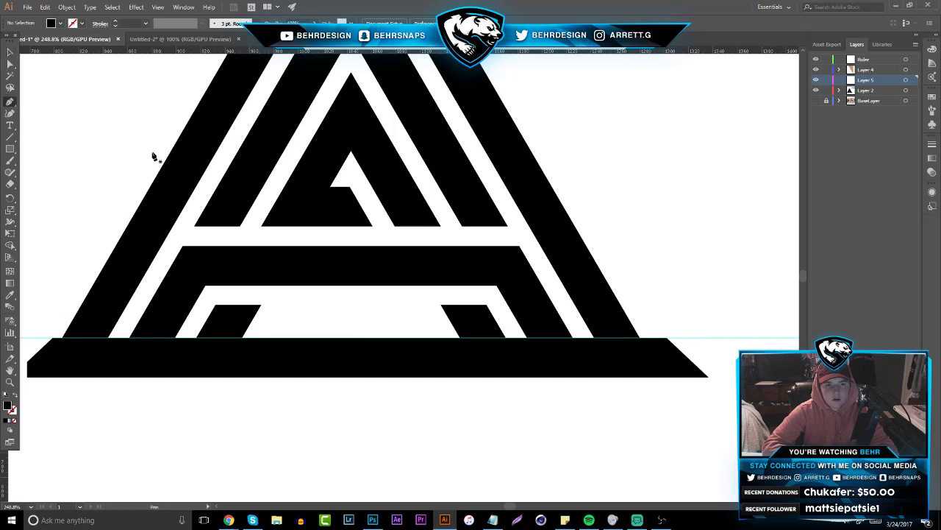
{"action": "left_click", "coordinate": [549, 181]}
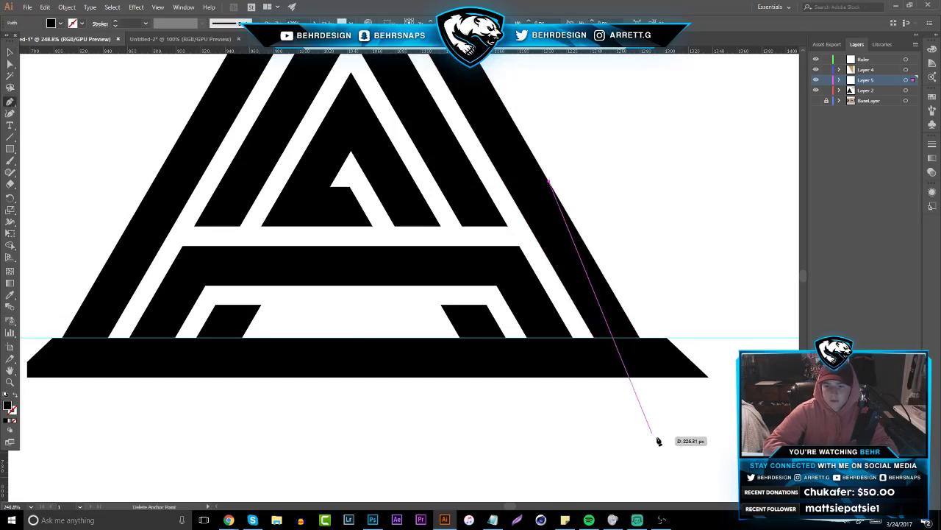
{"action": "left_click", "coordinate": [695, 430]}
{"action": "left_click", "coordinate": [743, 415]}
{"action": "left_click", "coordinate": [710, 283]}
{"action": "left_click", "coordinate": [595, 179]}
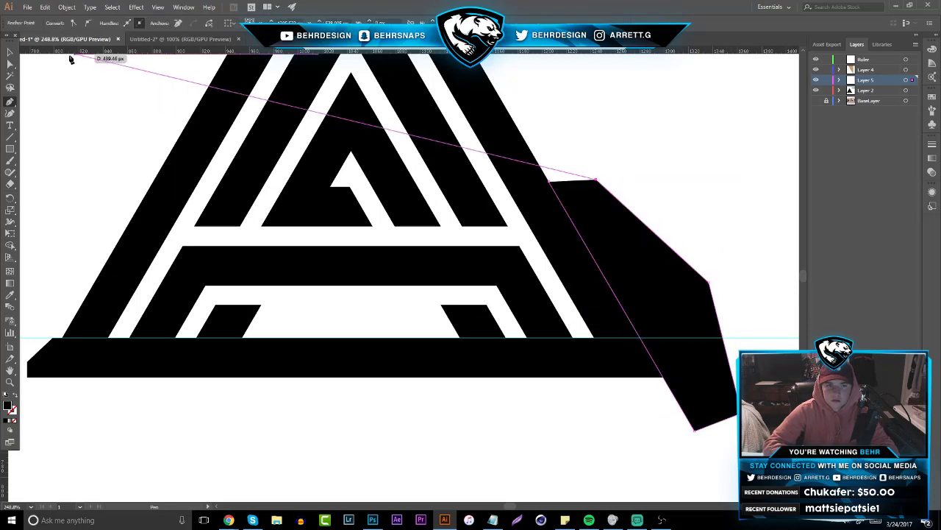
- Fill the new Pen shape with brown and deselect it
{"action": "left_click", "coordinate": [9, 53]}
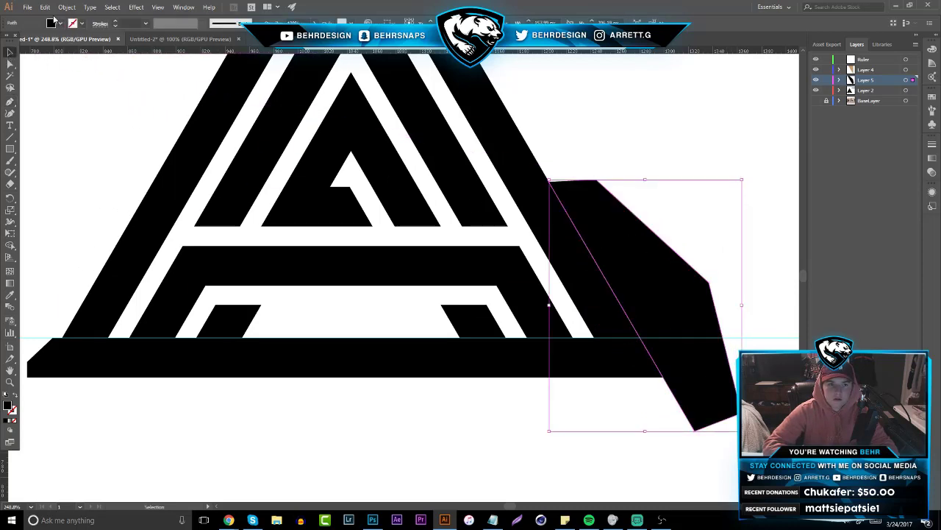
{"action": "left_click", "coordinate": [59, 23]}
{"action": "left_click", "coordinate": [70, 53]}
{"action": "left_click", "coordinate": [71, 119]}
{"action": "left_click", "coordinate": [93, 122]}
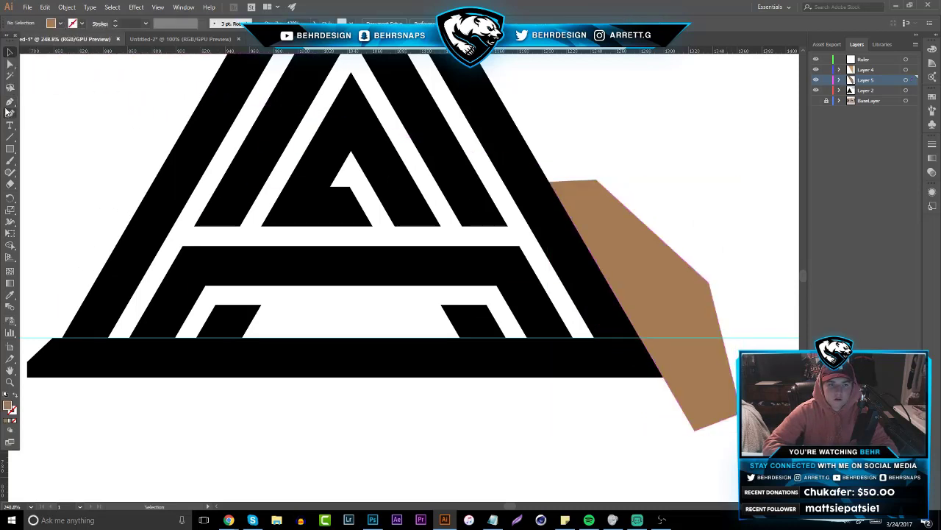
- Draw a brown Pen shape along the left outer leg's outer edge, covering the base bar's protruding left end
{"action": "left_click", "coordinate": [9, 101]}
{"action": "left_click", "coordinate": [163, 166]}
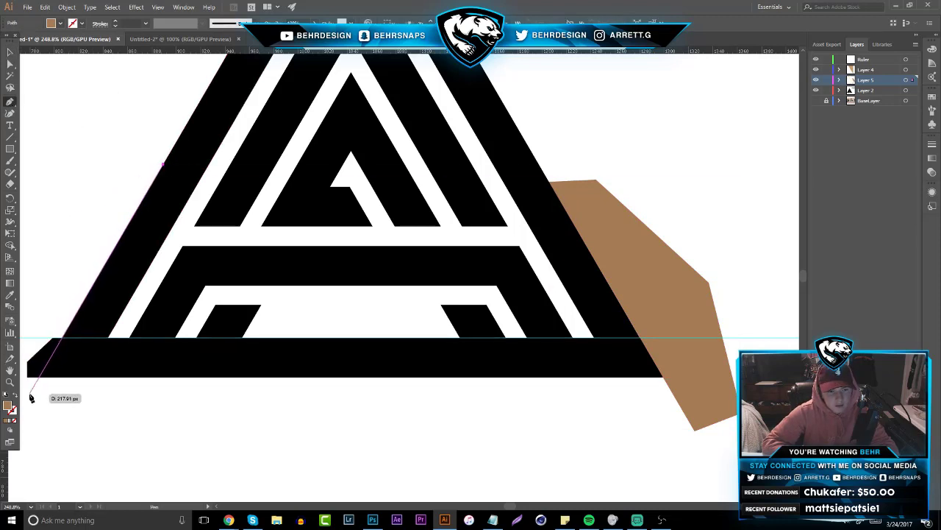
{"action": "left_click_drag", "start_coordinate": [28, 389], "coordinate": [32, 271]}
{"action": "left_click", "coordinate": [124, 134]}
{"action": "key", "text": "v"}
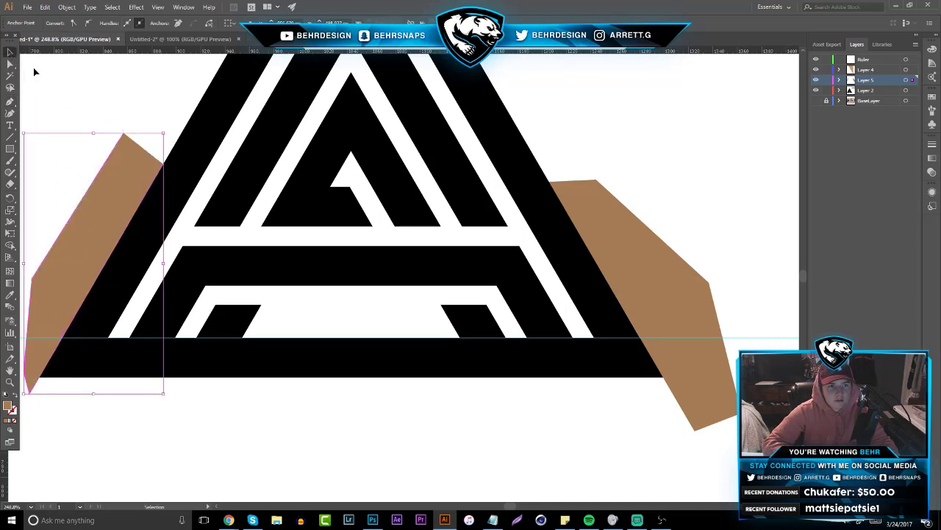
{"action": "left_click", "coordinate": [45, 160]}
- Trim both ends of the base bar to the outer legs' angle with Shape Builder, removing the brown cutting shapes
{"action": "left_click_drag", "start_coordinate": [44, 159], "coordinate": [695, 416]}
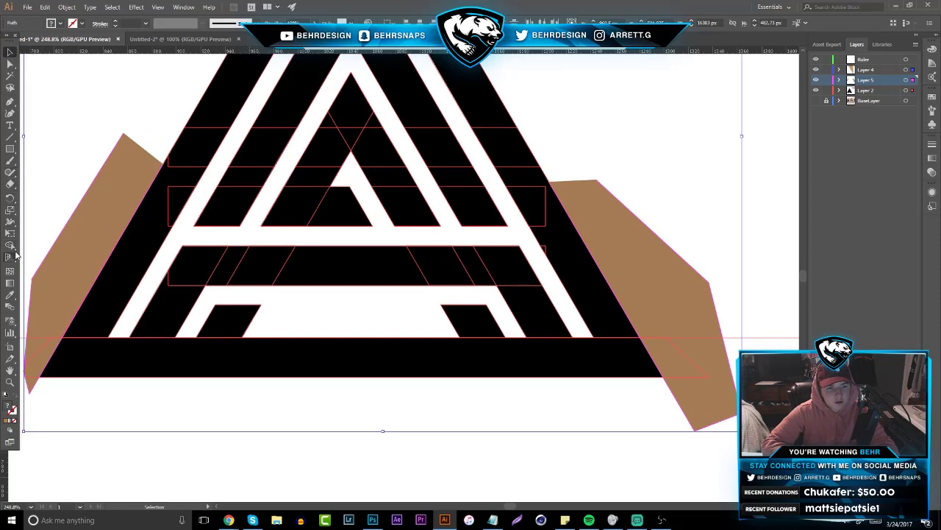
{"action": "left_click", "coordinate": [10, 246]}
{"action": "left_click", "coordinate": [73, 280], "text": "alt"}
{"action": "left_click", "coordinate": [46, 351], "text": "alt"}
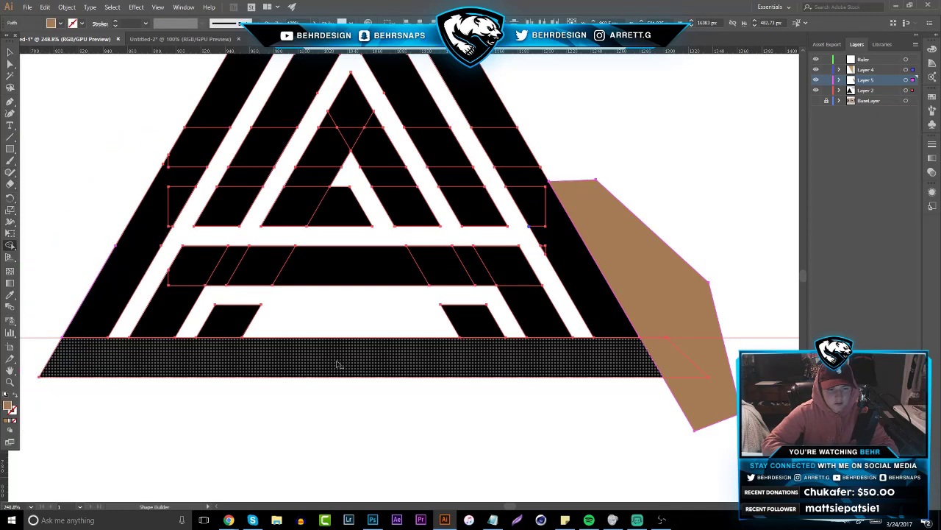
{"action": "left_click", "coordinate": [338, 365]}
{"action": "left_click", "coordinate": [703, 384], "text": "alt"}
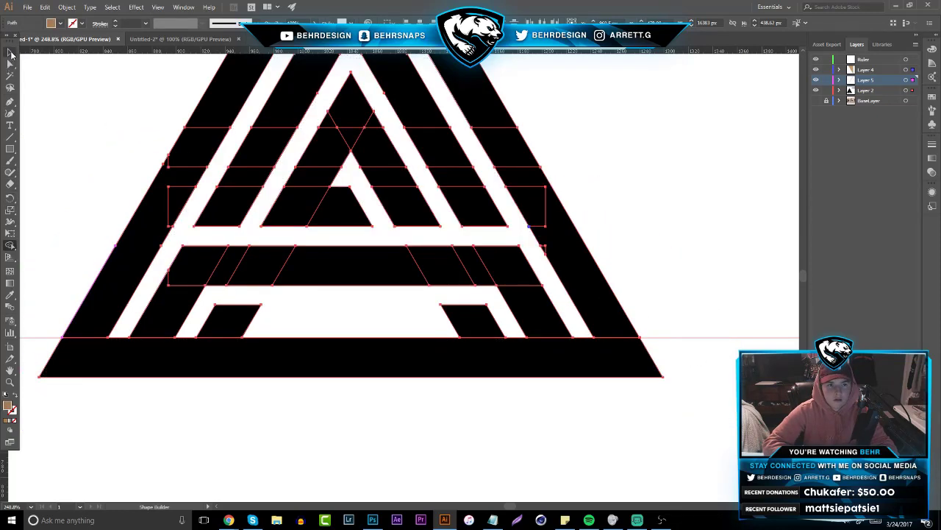
{"action": "left_click", "coordinate": [11, 53]}
{"action": "left_click", "coordinate": [46, 68]}
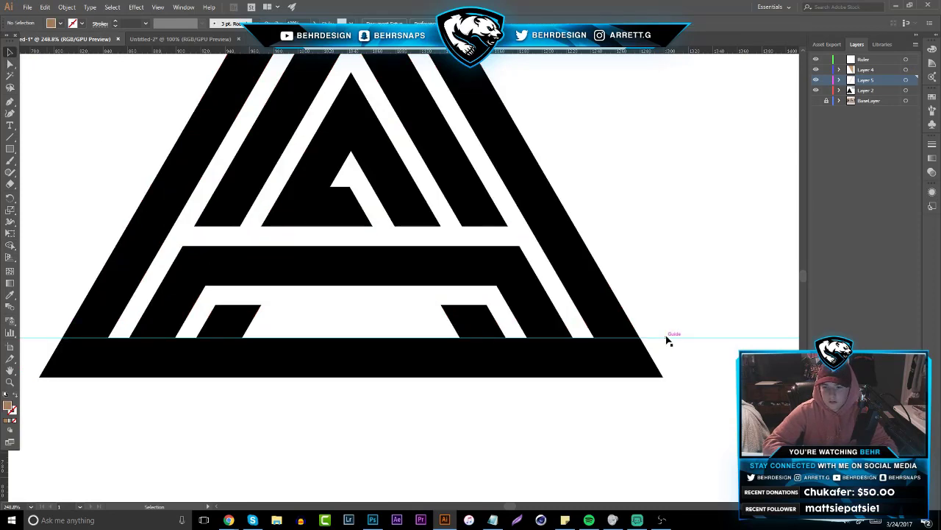
- Move the horizontal baseline guide down into the empty space below the base bar
{"action": "left_click_drag", "start_coordinate": [668, 340], "coordinate": [670, 444]}
{"action": "left_click", "coordinate": [526, 351]}
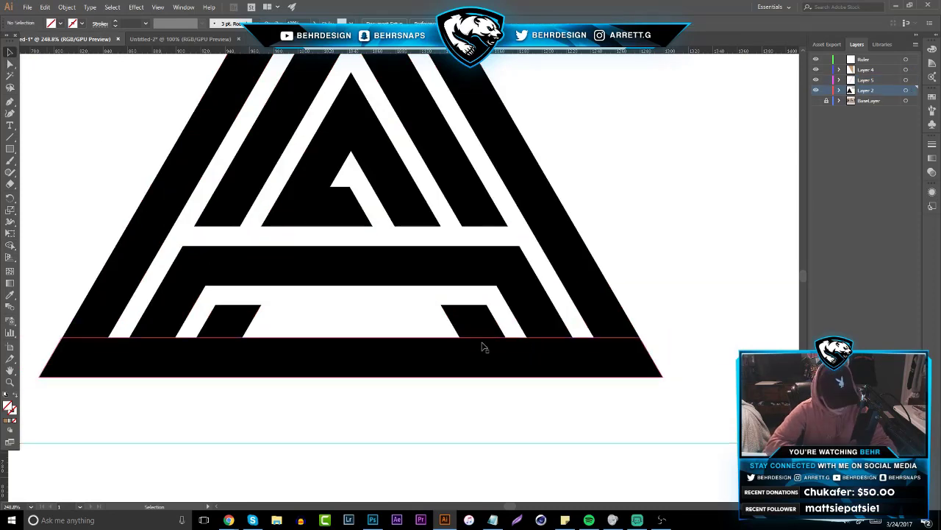
{"action": "left_click", "coordinate": [125, 334]}
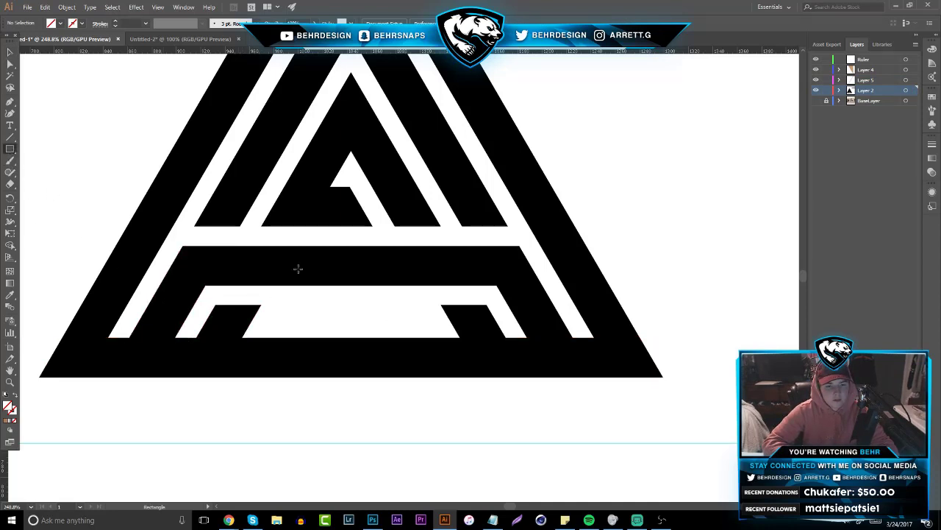
- Draw a thin rectangle as high as the white gap above the wide lower crossbar and fill it with brown
{"action": "left_click_drag", "start_coordinate": [269, 227], "coordinate": [479, 245]}
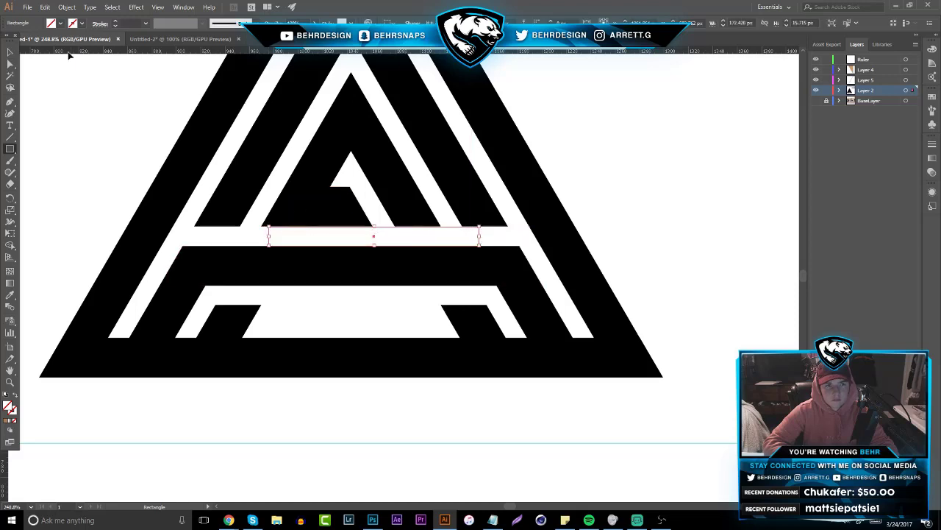
{"action": "left_click", "coordinate": [59, 24]}
{"action": "left_click", "coordinate": [56, 53]}
{"action": "left_click", "coordinate": [59, 130]}
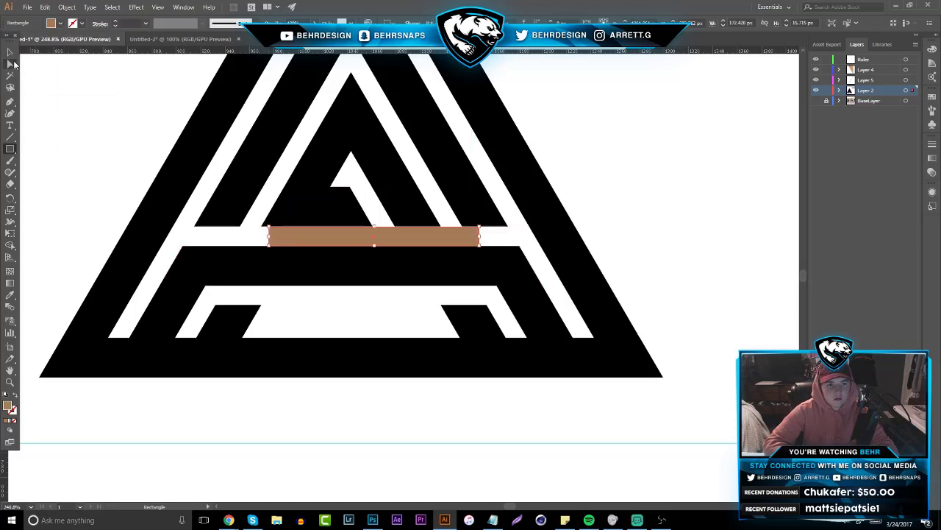
- Move the brown strip directly on top of the base bar, starting left of the crossbar's left foot, and widen it to the right
{"action": "left_click", "coordinate": [11, 53]}
{"action": "left_click_drag", "start_coordinate": [341, 236], "coordinate": [206, 327]}
{"action": "left_click_drag", "start_coordinate": [331, 328], "coordinate": [528, 328]}
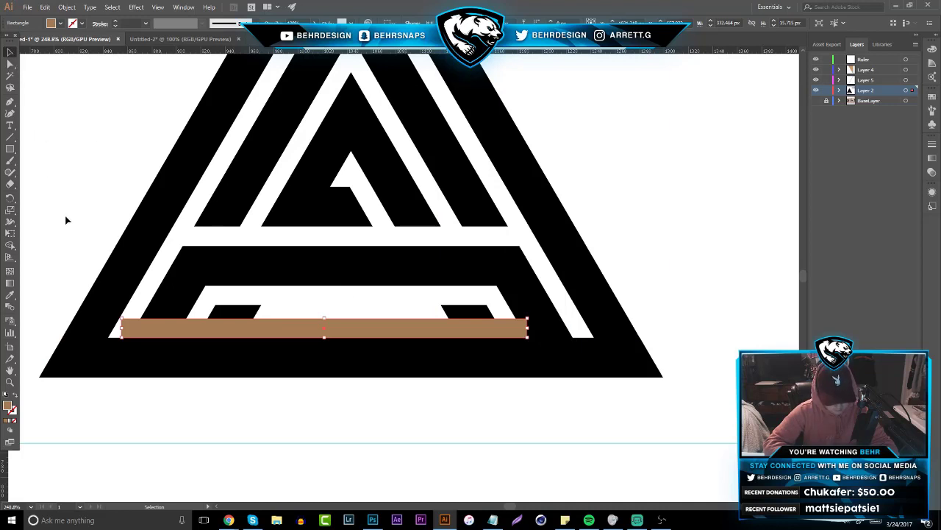
- Cut the bottom off the crossbar's left foot with Shape Builder and remove the brown strip sections beside it
{"action": "left_click_drag", "start_coordinate": [73, 250], "coordinate": [652, 414]}
{"action": "left_click", "coordinate": [12, 246]}
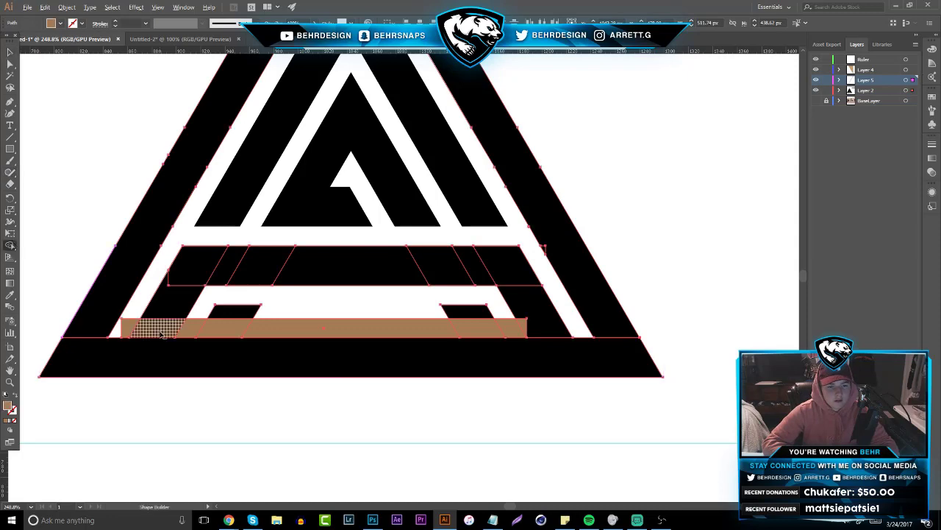
{"action": "left_click", "coordinate": [154, 335], "text": "alt"}
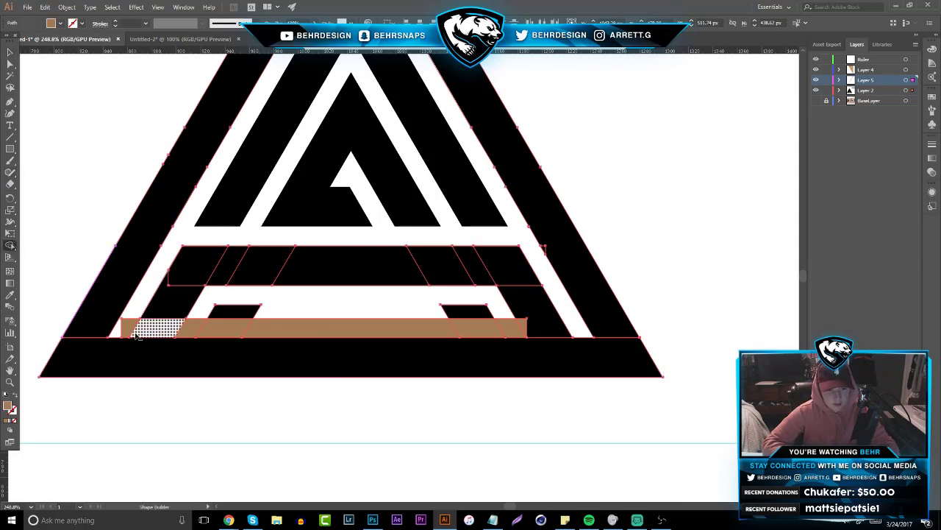
{"action": "left_click", "coordinate": [129, 331], "text": "alt"}
{"action": "left_click", "coordinate": [193, 329], "text": "alt"}
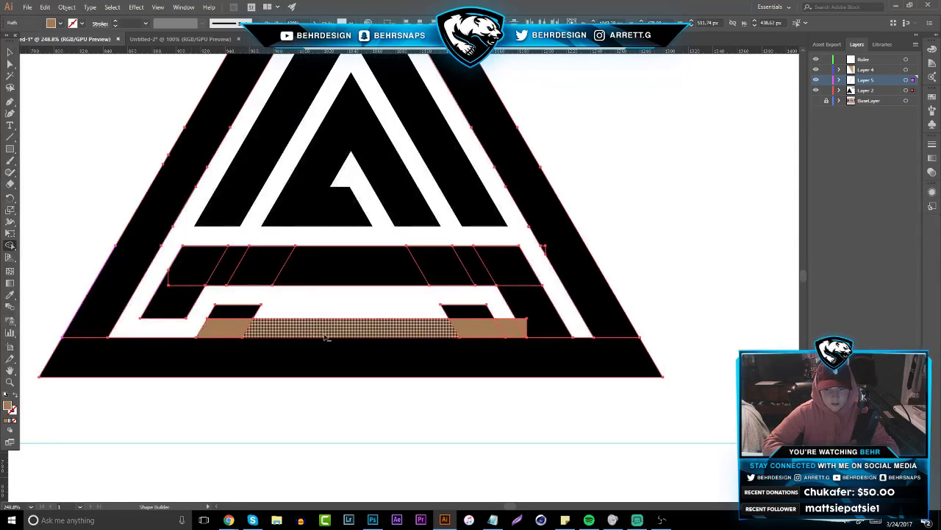
{"action": "left_click", "coordinate": [326, 337], "text": "alt"}
{"action": "left_click", "coordinate": [507, 328], "text": "alt"}
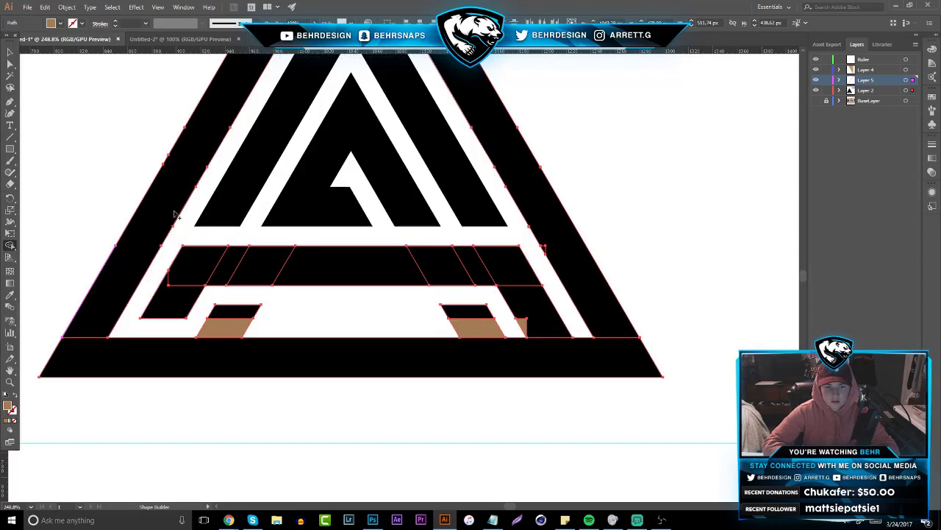
{"action": "left_click", "coordinate": [8, 53]}
{"action": "left_click", "coordinate": [67, 86]}
{"action": "key", "text": "ctrl+z"}
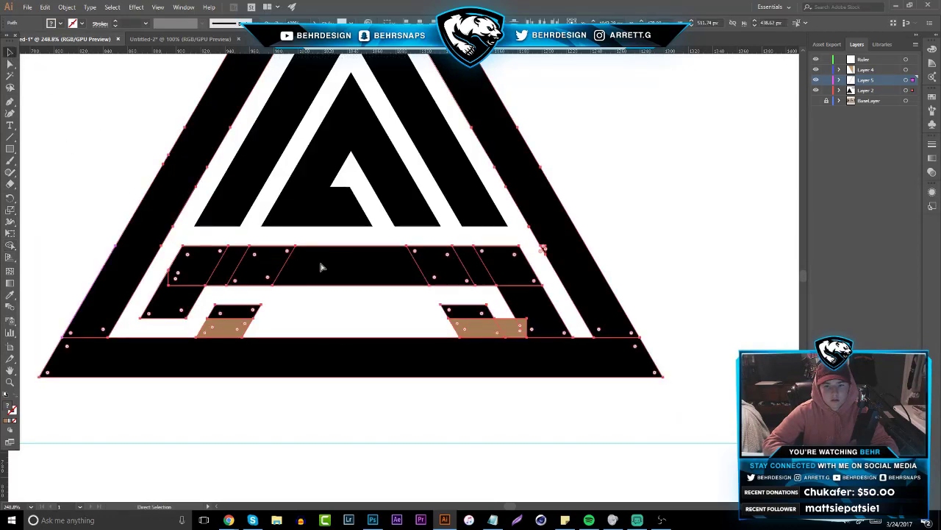
{"action": "left_click", "coordinate": [77, 159]}
{"action": "key", "text": "ctrl+z"}
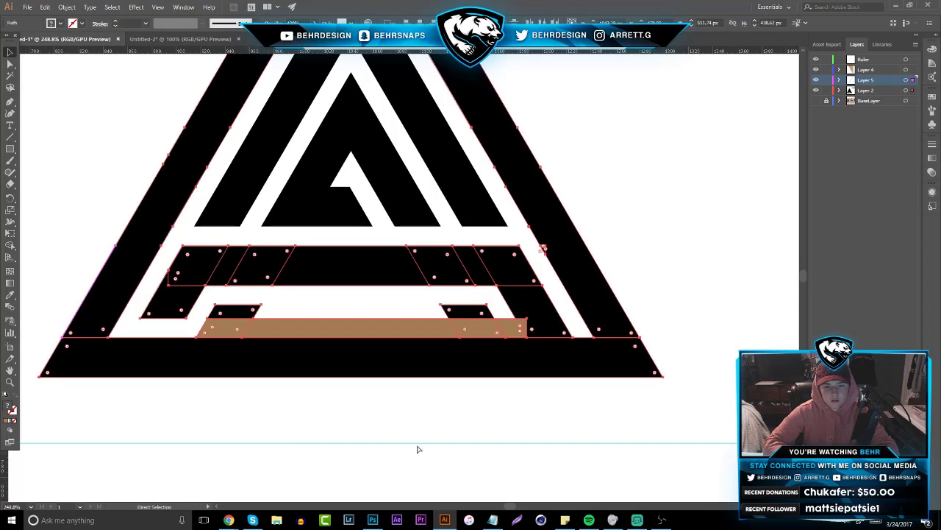
- Move the remaining brown strip horizontally to the right so it covers the bottom of the crossbar's right foot
{"action": "left_click", "coordinate": [312, 424]}
{"action": "left_click_drag", "start_coordinate": [299, 332], "coordinate": [352, 332]}
{"action": "left_click", "coordinate": [450, 422]}
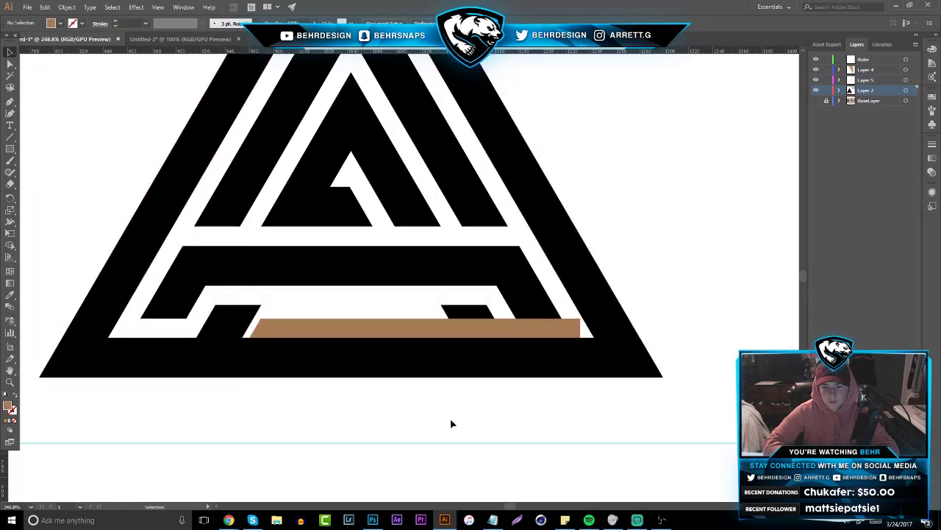
- Cut the bottom off the crossbar's right foot with Shape Builder and delete the leftover brown strip
{"action": "left_click_drag", "start_coordinate": [588, 427], "coordinate": [405, 305]}
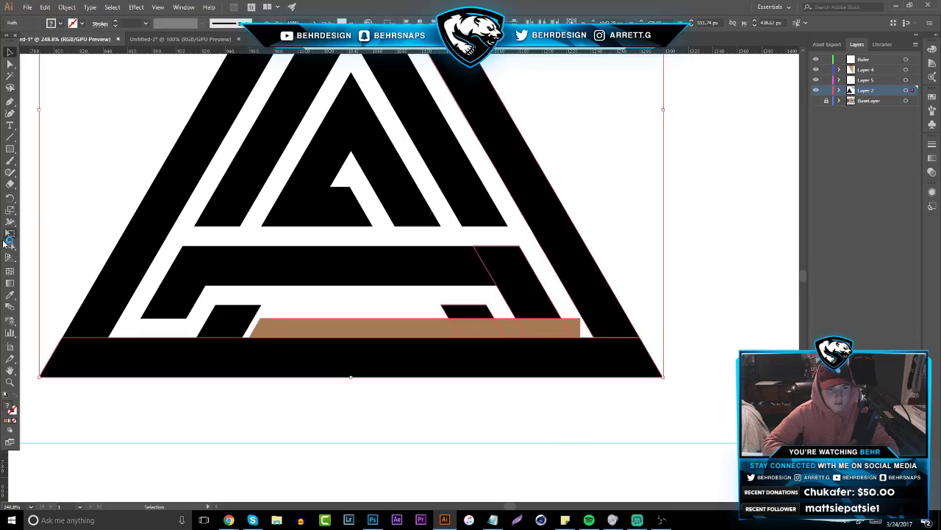
{"action": "left_click", "coordinate": [10, 245]}
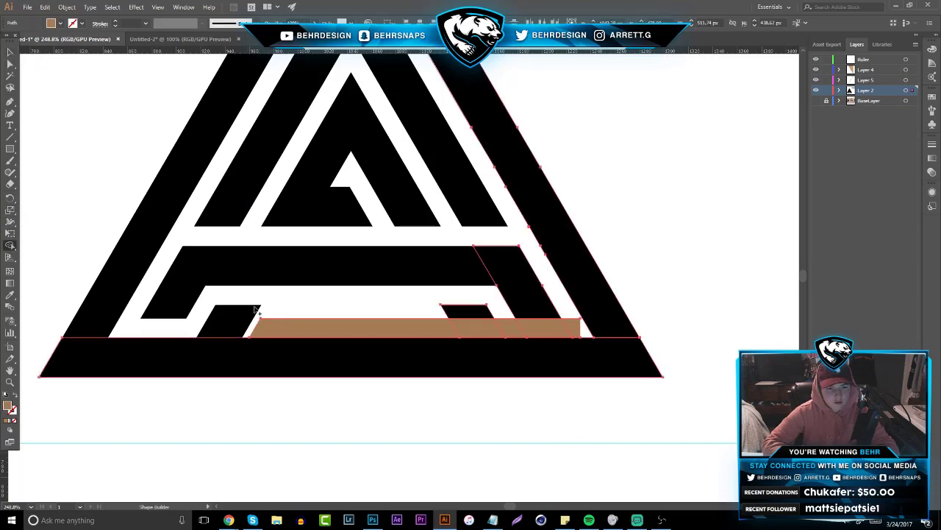
{"action": "left_click", "coordinate": [536, 331], "text": "alt"}
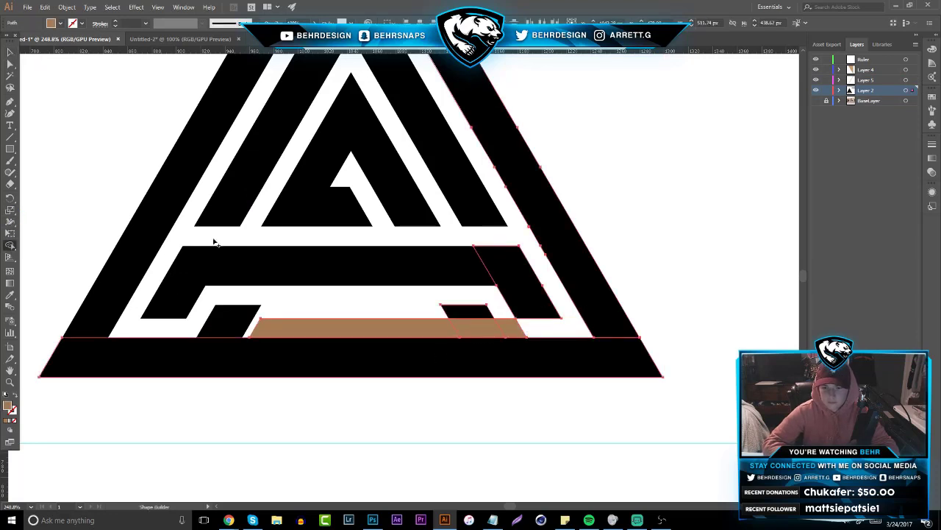
{"action": "left_click", "coordinate": [10, 52]}
{"action": "left_click", "coordinate": [277, 291]}
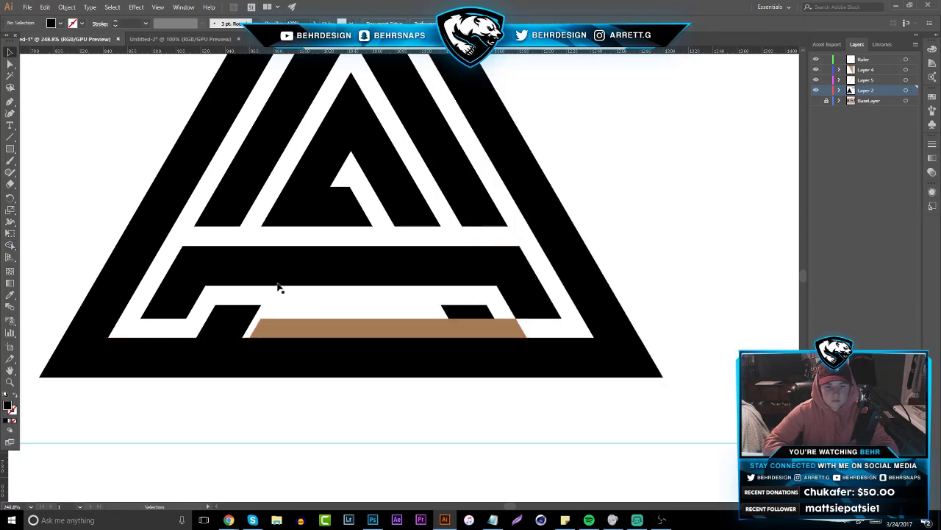
{"action": "left_click", "coordinate": [328, 333]}
{"action": "key", "text": "Delete"}
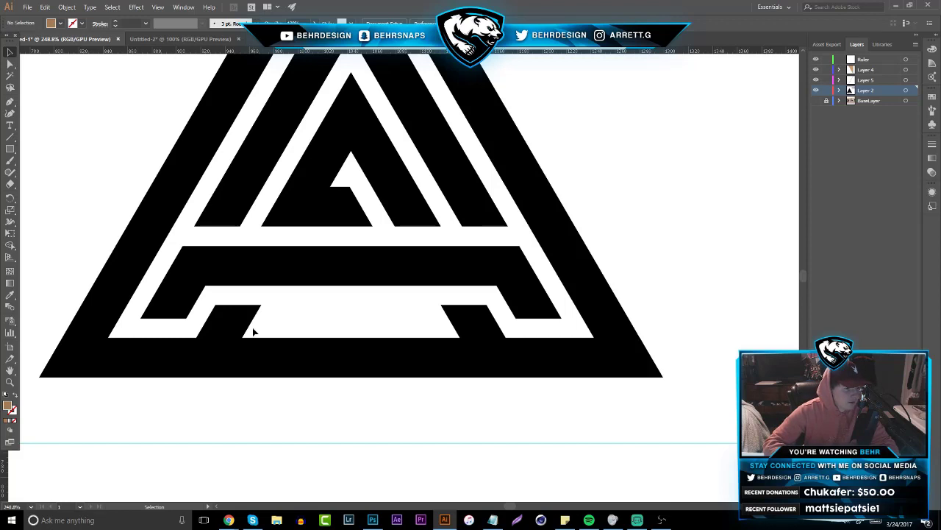
- Draw a four-point brown Pen shape from the left inner stub's upper inner corner along its slanted edge, extending below the base bar
{"action": "left_click", "coordinate": [10, 381]}
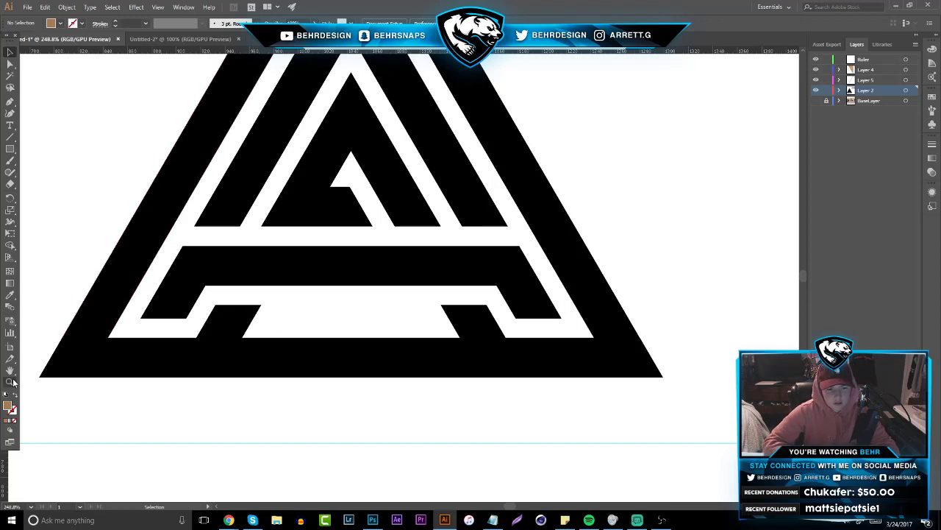
{"action": "left_click", "coordinate": [193, 332]}
{"action": "left_click", "coordinate": [10, 106]}
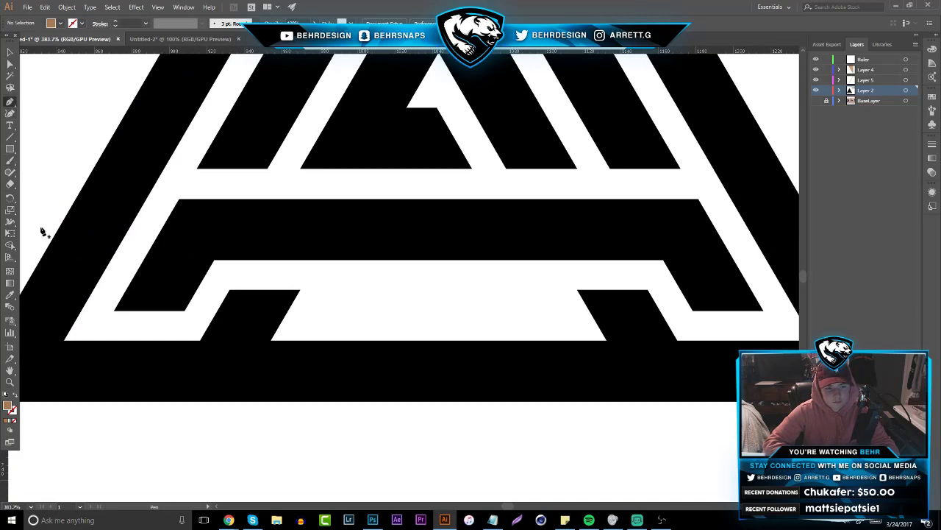
{"action": "left_click", "coordinate": [301, 291]}
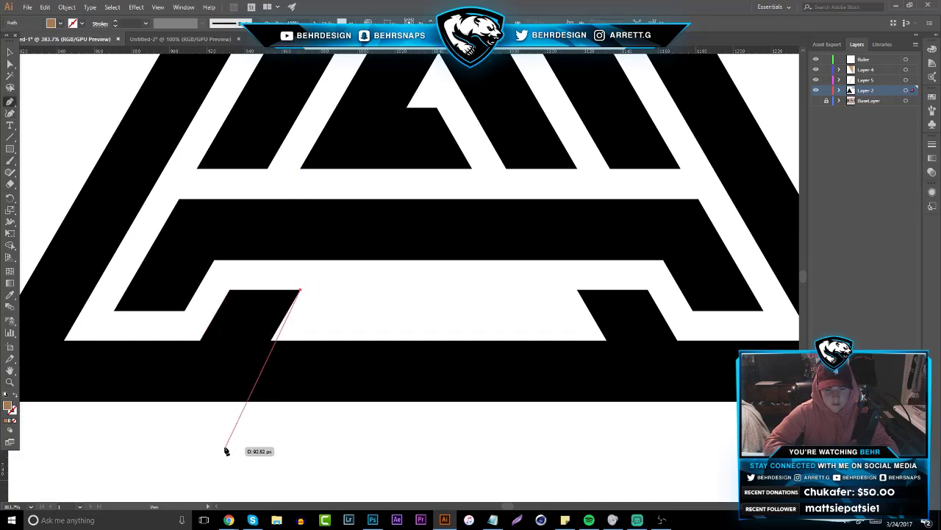
{"action": "left_click", "coordinate": [205, 455]}
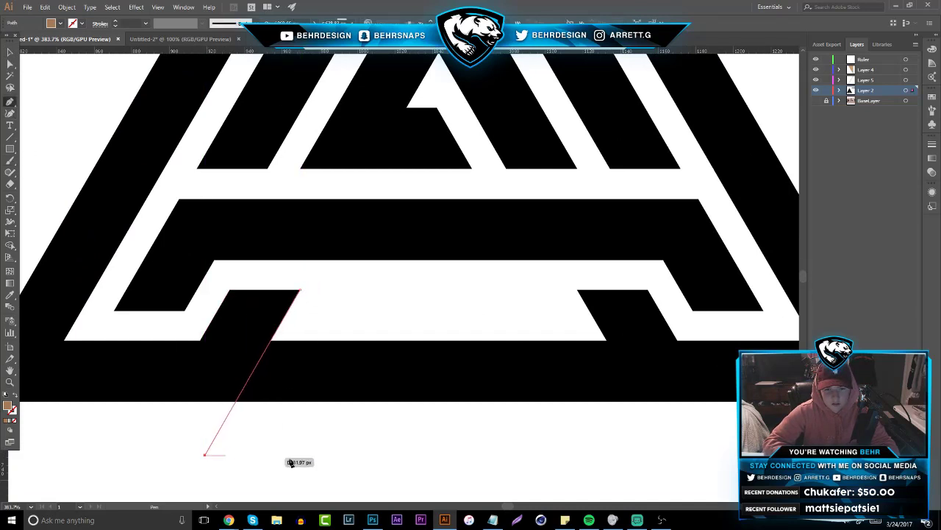
{"action": "left_click", "coordinate": [481, 445]}
{"action": "left_click", "coordinate": [465, 290]}
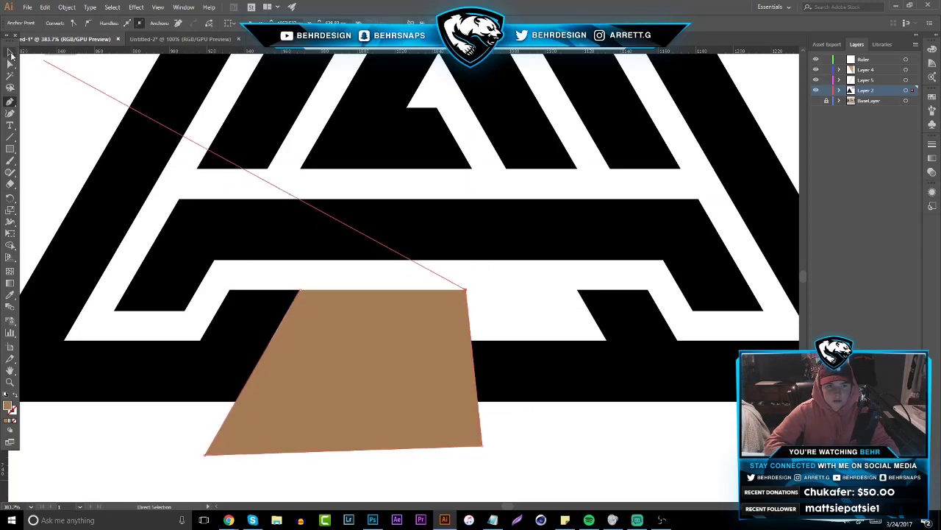
{"action": "left_click", "coordinate": [9, 52]}
{"action": "left_click", "coordinate": [23, 80]}
- Draw a second brown Pen shape along the right inner stub's slanted inner edge, extending below the base bar and overlapping the first shape
{"action": "key", "text": "p"}
{"action": "left_click", "coordinate": [577, 290]}
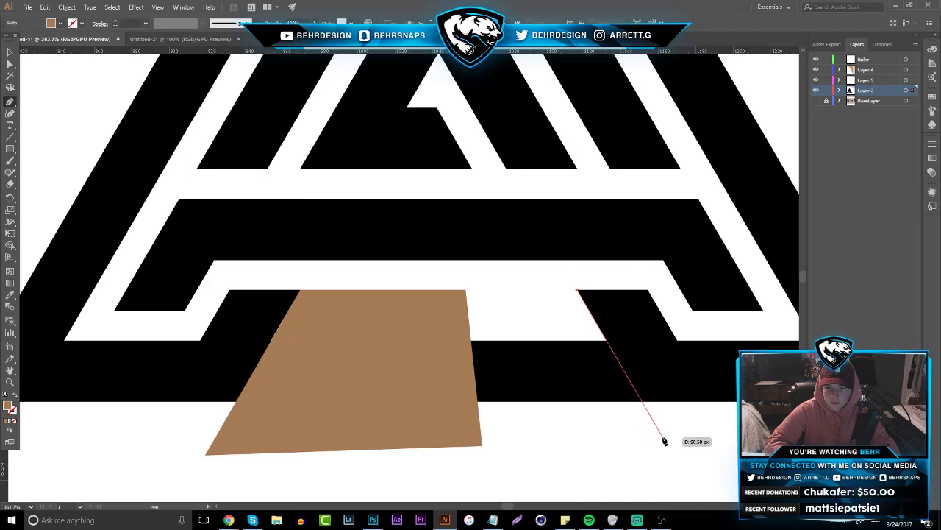
{"action": "left_click", "coordinate": [664, 440]}
{"action": "left_click", "coordinate": [445, 445]}
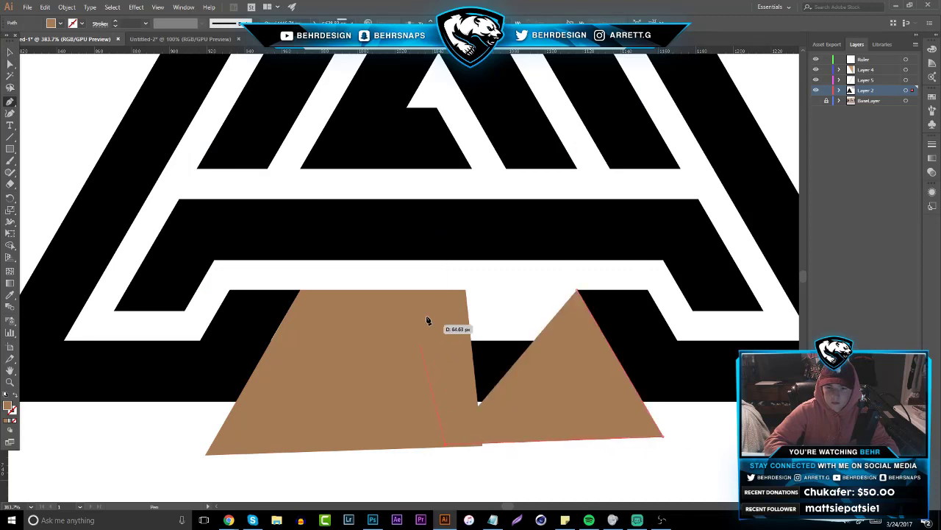
{"action": "left_click_drag", "start_coordinate": [430, 275], "coordinate": [330, 247]}
{"action": "left_click", "coordinate": [513, 296]}
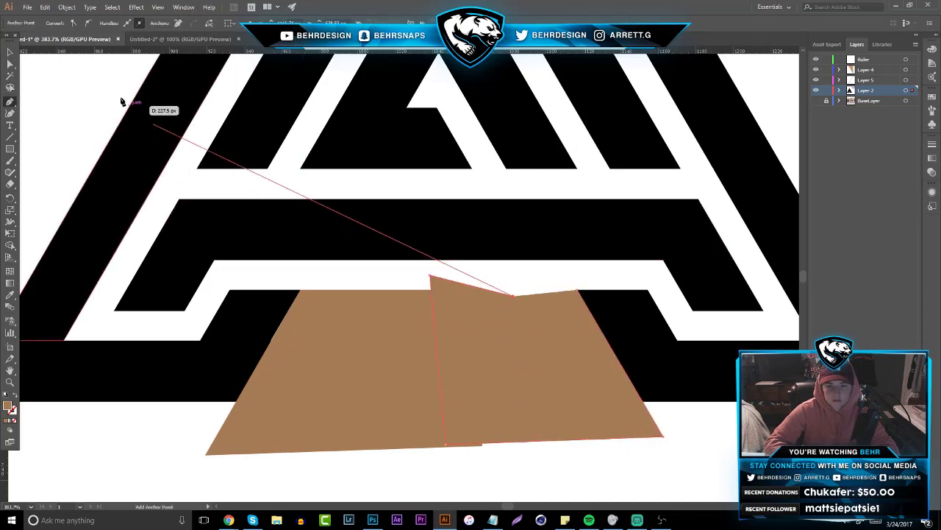
{"action": "left_click", "coordinate": [11, 52]}
- Cut the base bar's middle section out between the two inner stubs with Shape Builder, removing every brown region
{"action": "left_click_drag", "start_coordinate": [647, 479], "coordinate": [240, 276]}
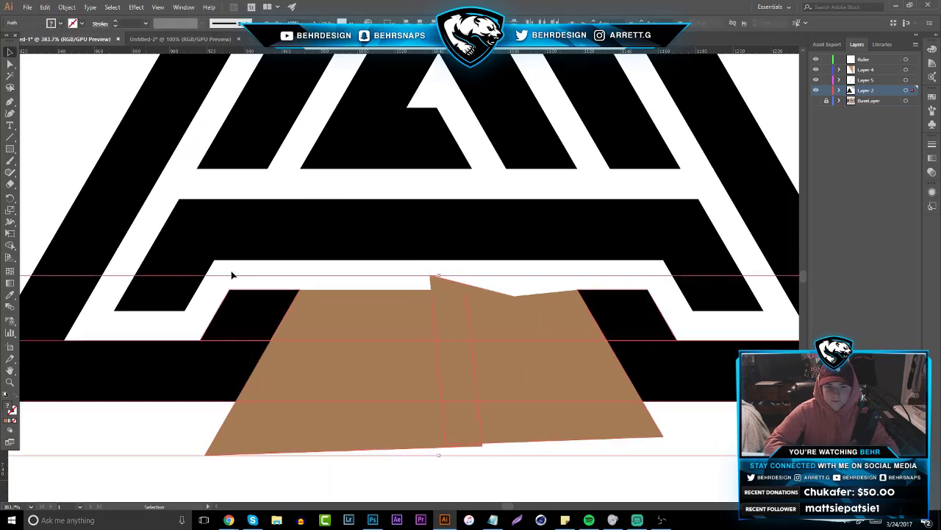
{"action": "left_click", "coordinate": [9, 245]}
{"action": "left_click", "coordinate": [328, 329], "text": "alt"}
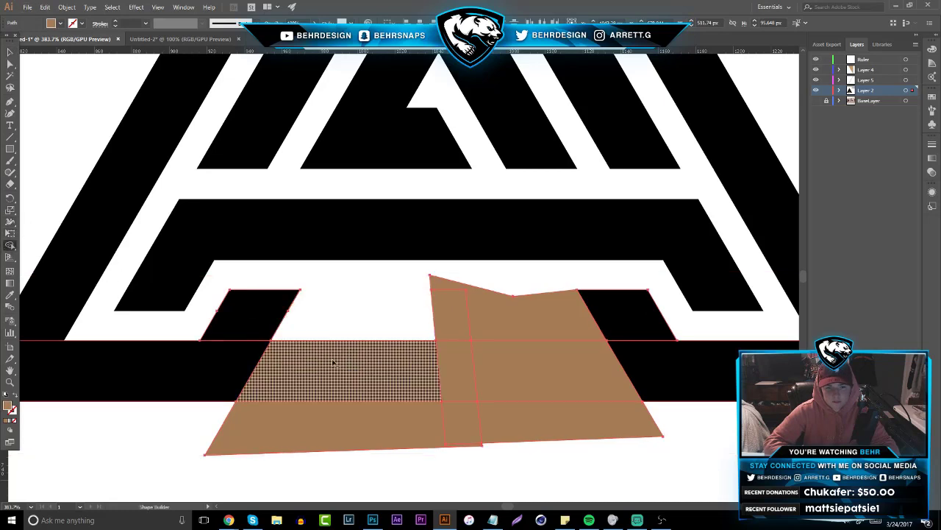
{"action": "left_click", "coordinate": [333, 362], "text": "alt"}
{"action": "left_click", "coordinate": [320, 419], "text": "alt"}
{"action": "left_click", "coordinate": [469, 434], "text": "alt"}
{"action": "left_click", "coordinate": [516, 421], "text": "alt"}
{"action": "left_click", "coordinate": [528, 380], "text": "alt"}
{"action": "left_click", "coordinate": [507, 321], "text": "alt"}
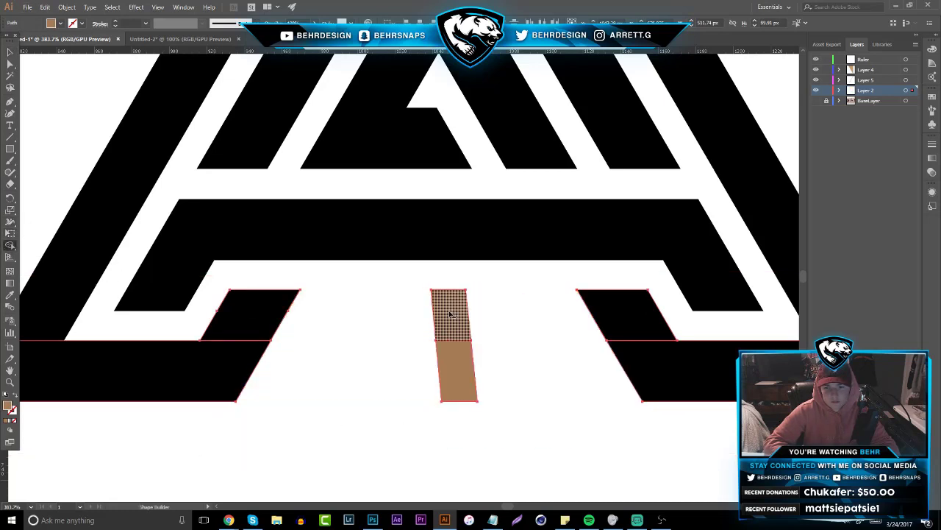
{"action": "left_click", "coordinate": [454, 316], "text": "alt"}
{"action": "left_click", "coordinate": [456, 368], "text": "alt"}
{"action": "left_click", "coordinate": [9, 382]}
{"action": "left_click_drag", "start_coordinate": [361, 320], "coordinate": [88, 316]}
{"action": "left_click_drag", "start_coordinate": [375, 254], "coordinate": [441, 254]}
{"action": "left_click", "coordinate": [9, 51]}
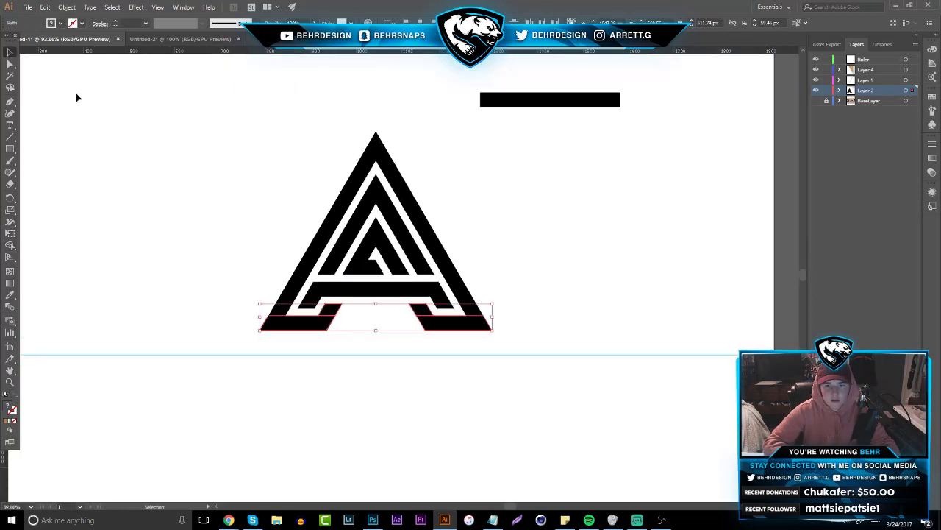
- Copy the finished monogram into the Untitled-2 versions document and place it at the end of the row of three earlier versions
{"action": "left_click", "coordinate": [76, 93]}
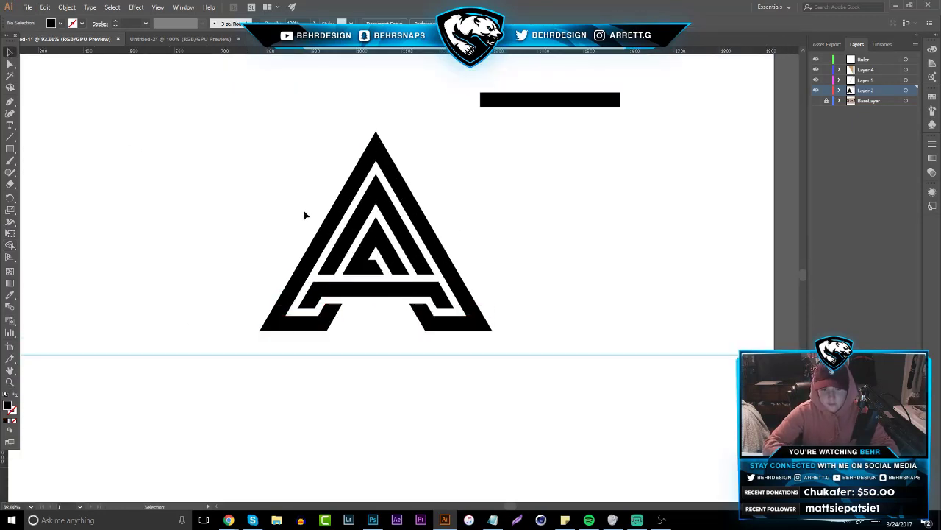
{"action": "left_click_drag", "start_coordinate": [242, 179], "coordinate": [434, 224]}
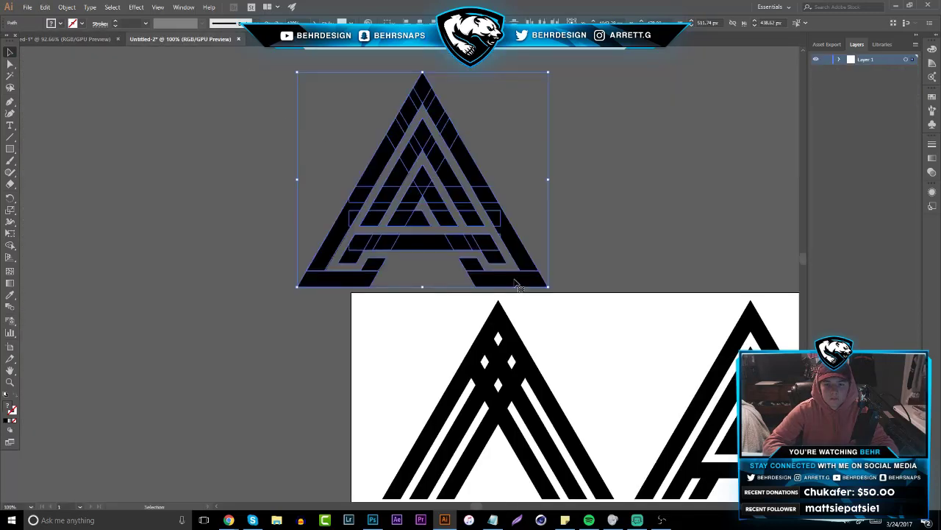
{"action": "scroll", "coordinate": [121, 314], "scroll_direction": "down", "scroll_amount": 2}
{"action": "left_click", "coordinate": [9, 383]}
{"action": "left_click_drag", "start_coordinate": [344, 353], "coordinate": [405, 264]}
{"action": "scroll", "coordinate": [557, 235], "scroll_direction": "up", "scroll_amount": 2}
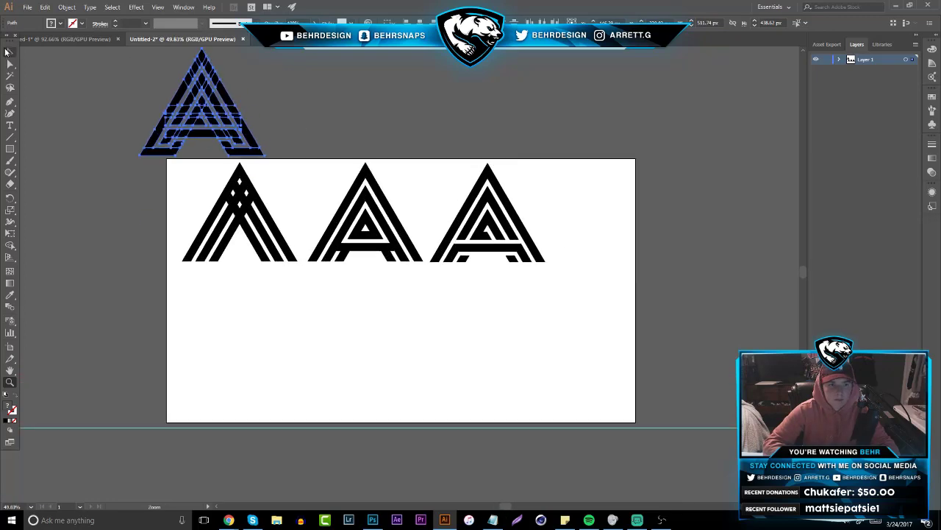
{"action": "left_click", "coordinate": [7, 52]}
{"action": "left_click_drag", "start_coordinate": [230, 152], "coordinate": [651, 258]}
{"action": "left_click_drag", "start_coordinate": [647, 258], "coordinate": [647, 258]}
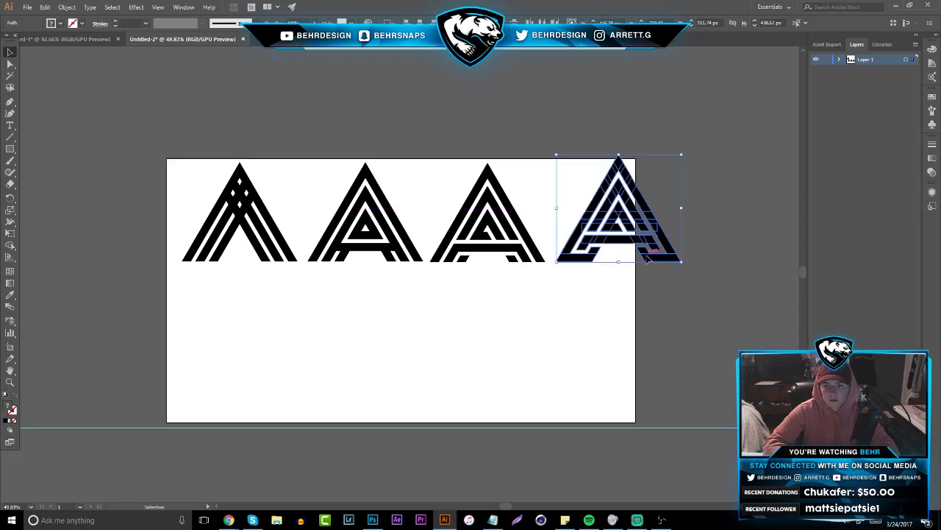
- Try scaling all four monogram versions down together to fit inside the artboard, and undo it
{"action": "left_click_drag", "start_coordinate": [670, 315], "coordinate": [186, 157]}
{"action": "right_click", "coordinate": [640, 160]}
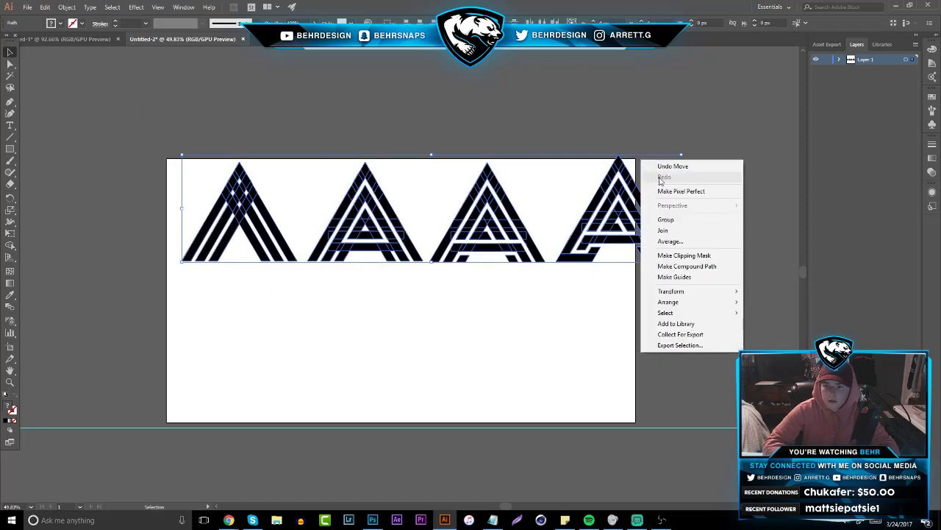
{"action": "left_click", "coordinate": [670, 129]}
{"action": "left_click_drag", "start_coordinate": [718, 297], "coordinate": [239, 141]}
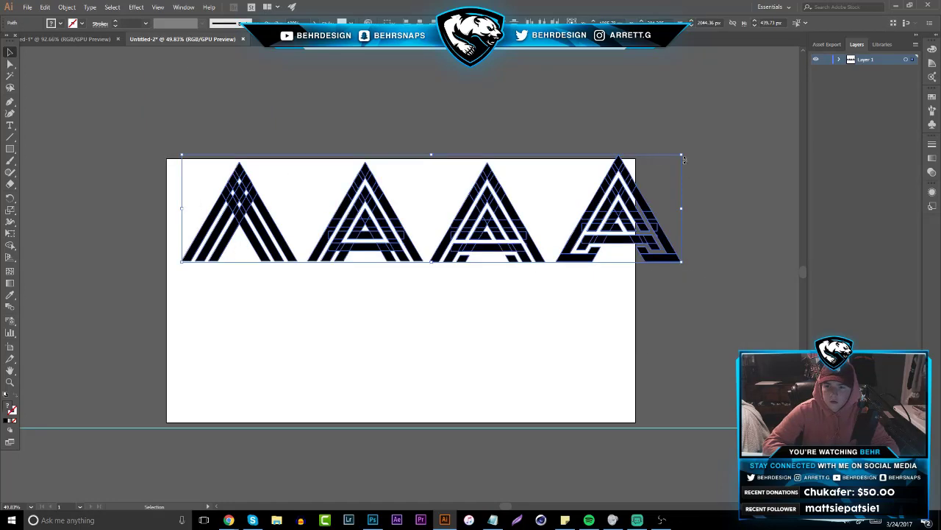
{"action": "left_click_drag", "start_coordinate": [682, 156], "coordinate": [608, 163]}
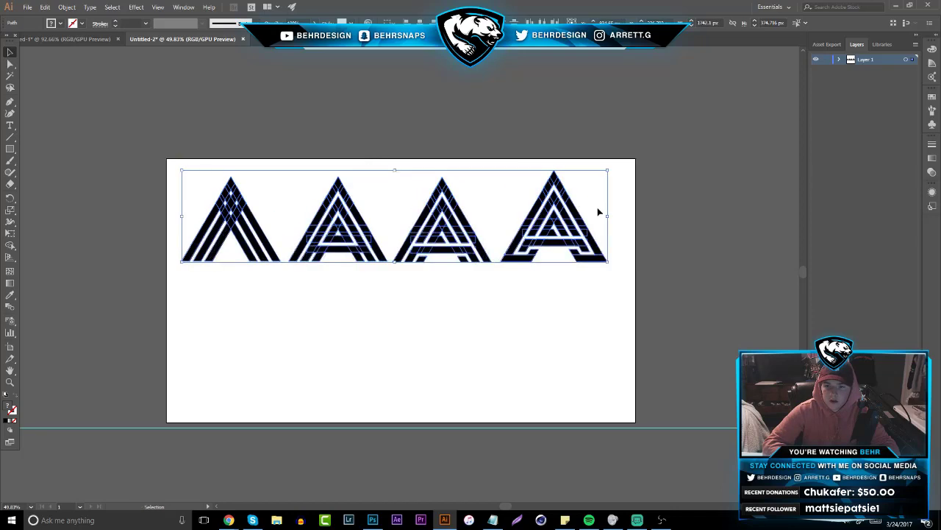
{"action": "left_click", "coordinate": [557, 277]}
{"action": "key", "text": "ctrl+z"}
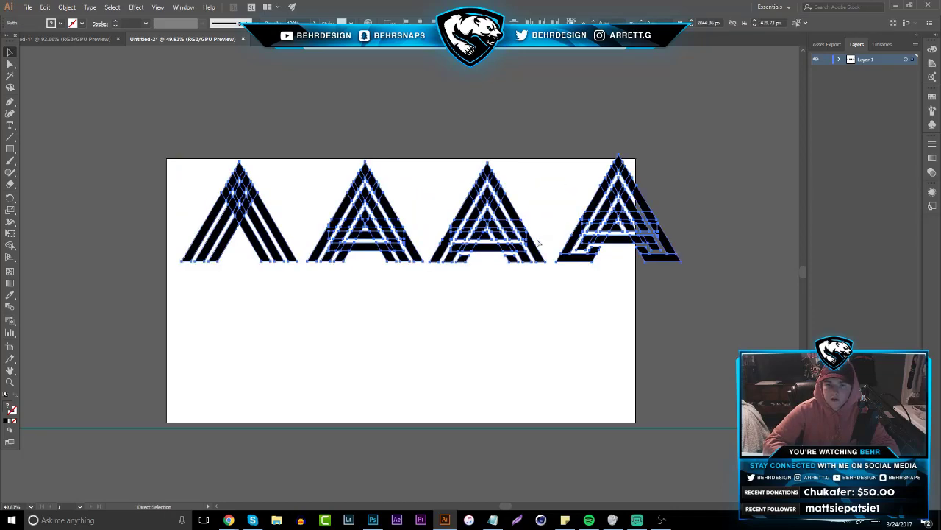
{"action": "left_click", "coordinate": [534, 292]}
- Scale the fourth monogram version down slightly to match the height of the other three
{"action": "left_click", "coordinate": [586, 261]}
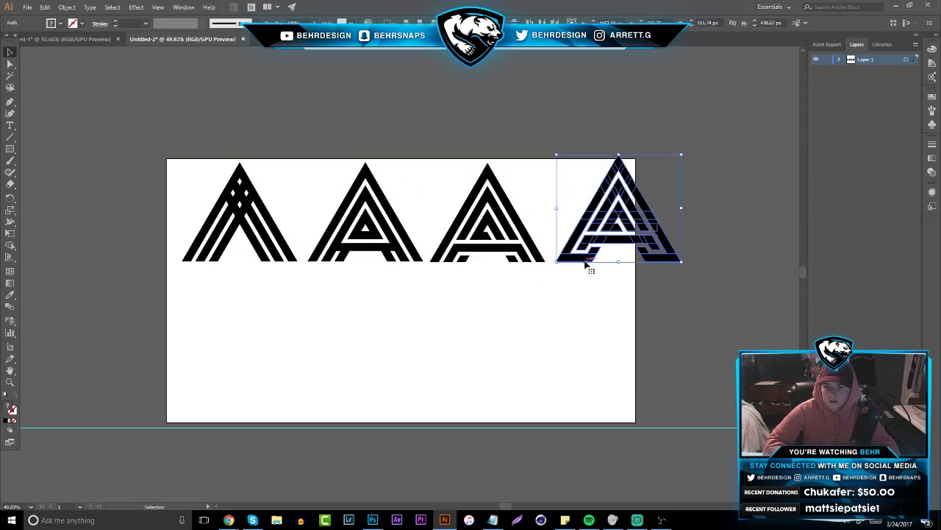
{"action": "left_click_drag", "start_coordinate": [684, 155], "coordinate": [672, 160]}
{"action": "left_click", "coordinate": [621, 294]}
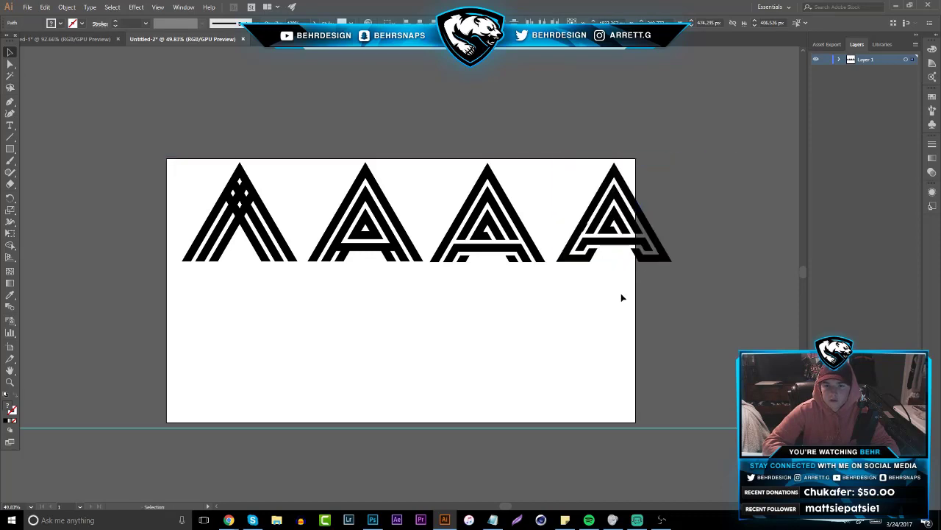
- Scale all four monogram versions down together to fit the artboard's width and shift the row slightly left
{"action": "left_click_drag", "start_coordinate": [653, 284], "coordinate": [206, 172]}
{"action": "left_click_drag", "start_coordinate": [671, 162], "coordinate": [625, 163]}
{"action": "left_click", "coordinate": [684, 184]}
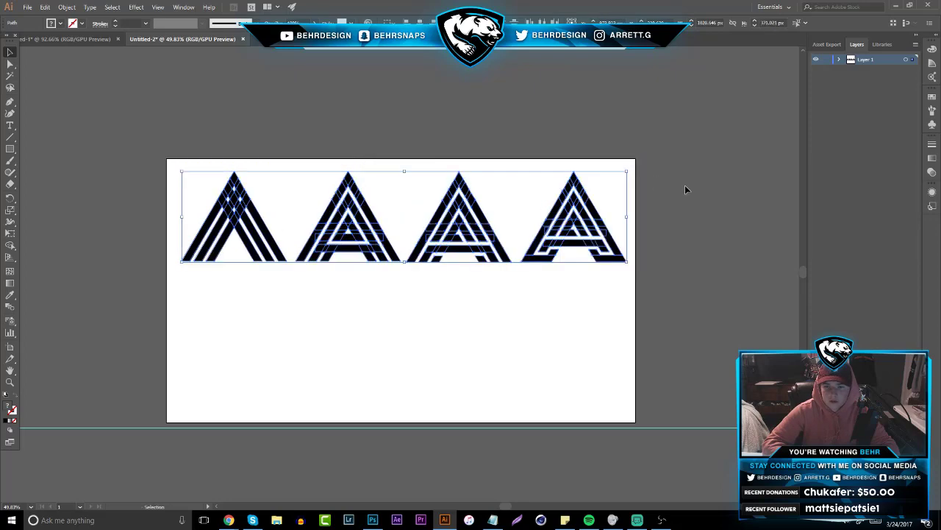
{"action": "left_click_drag", "start_coordinate": [416, 228], "coordinate": [210, 194]}
{"action": "left_click_drag", "start_coordinate": [418, 250], "coordinate": [414, 249]}
{"action": "left_click", "coordinate": [403, 272]}
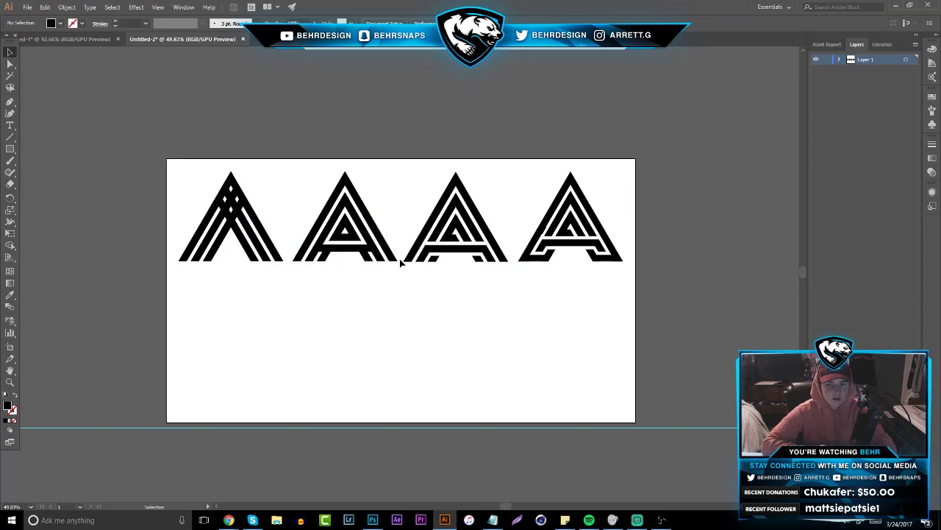
- Undo the row's move and scaling as well as the fourth version's individual resize
{"action": "key", "text": "ctrl+z"}
{"action": "key", "text": "ctrl+z"}
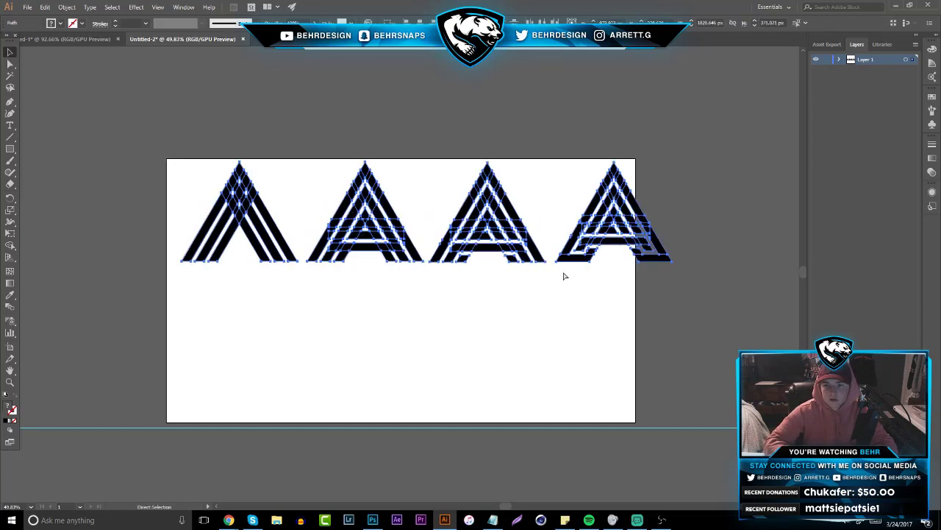
{"action": "left_click", "coordinate": [564, 276]}
{"action": "key", "text": "ctrl+z"}
{"action": "left_click", "coordinate": [564, 283]}
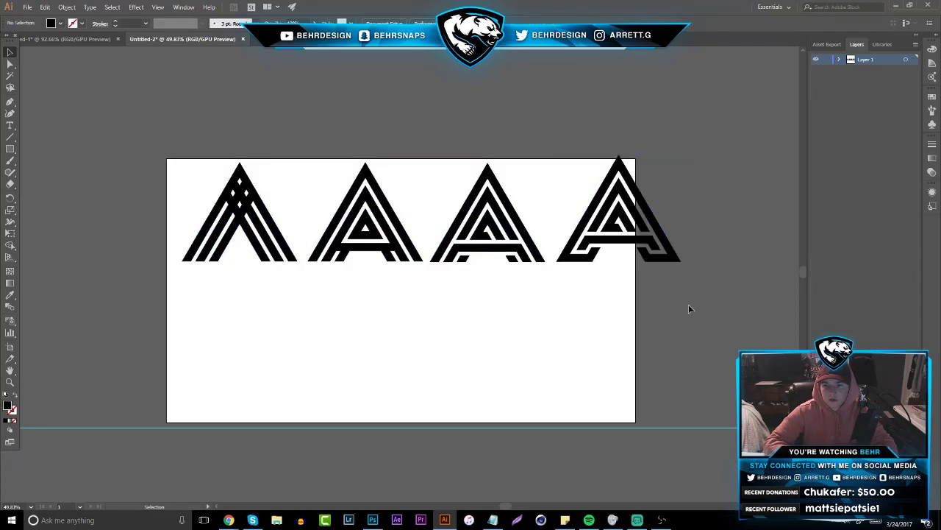
- Open the Pathfinder options and merge the fourth monogram version's overlapping pieces with Merge
{"action": "left_click_drag", "start_coordinate": [696, 301], "coordinate": [574, 139]}
{"action": "left_click", "coordinate": [184, 6]}
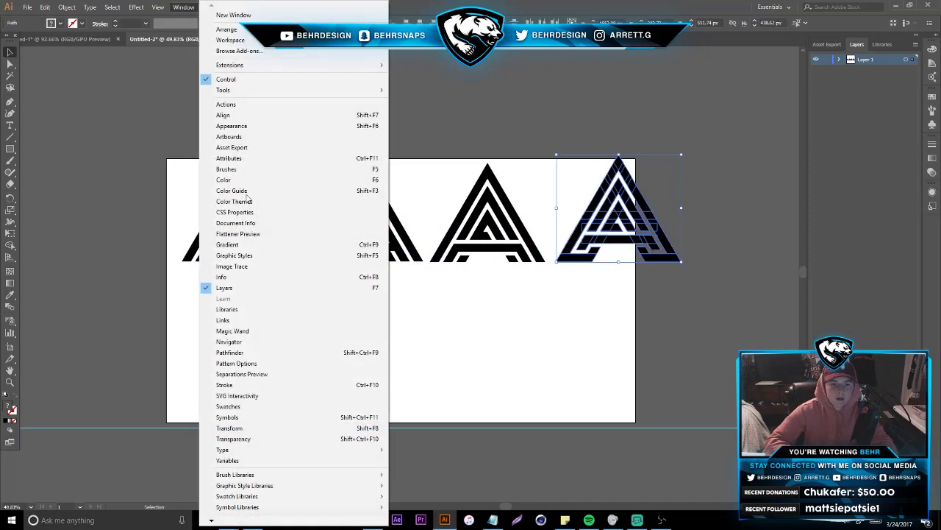
{"action": "left_click", "coordinate": [264, 352]}
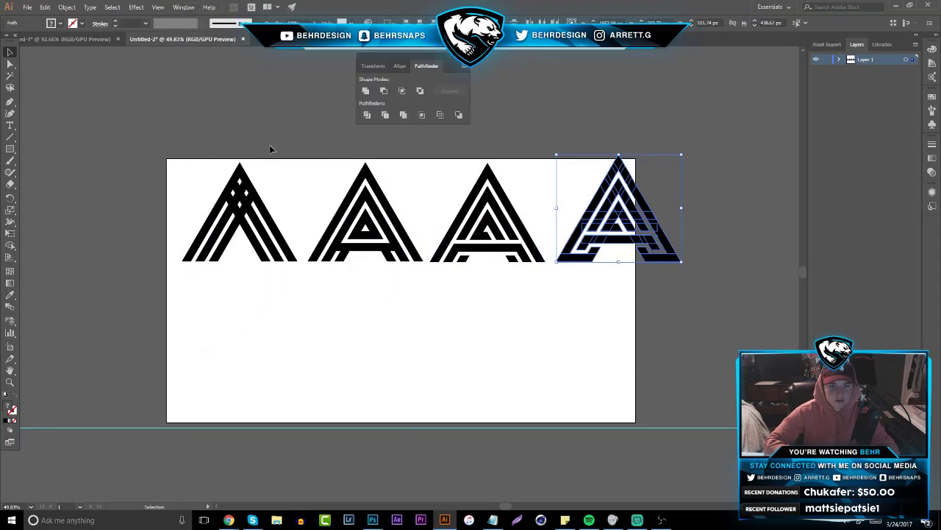
{"action": "left_click", "coordinate": [403, 116]}
- Merge the overlapping pieces of the third, second and first monogram versions one after another with Pathfinder Merge
{"action": "left_click_drag", "start_coordinate": [454, 162], "coordinate": [534, 285]}
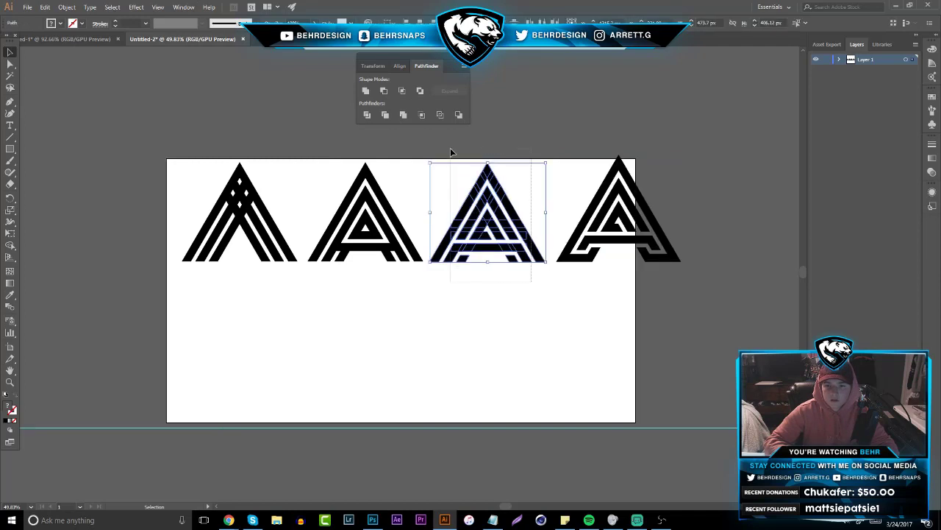
{"action": "left_click", "coordinate": [403, 116]}
{"action": "left_click_drag", "start_coordinate": [324, 158], "coordinate": [421, 273]}
{"action": "left_click", "coordinate": [404, 115]}
{"action": "left_click_drag", "start_coordinate": [176, 147], "coordinate": [298, 272]}
{"action": "left_click", "coordinate": [403, 115]}
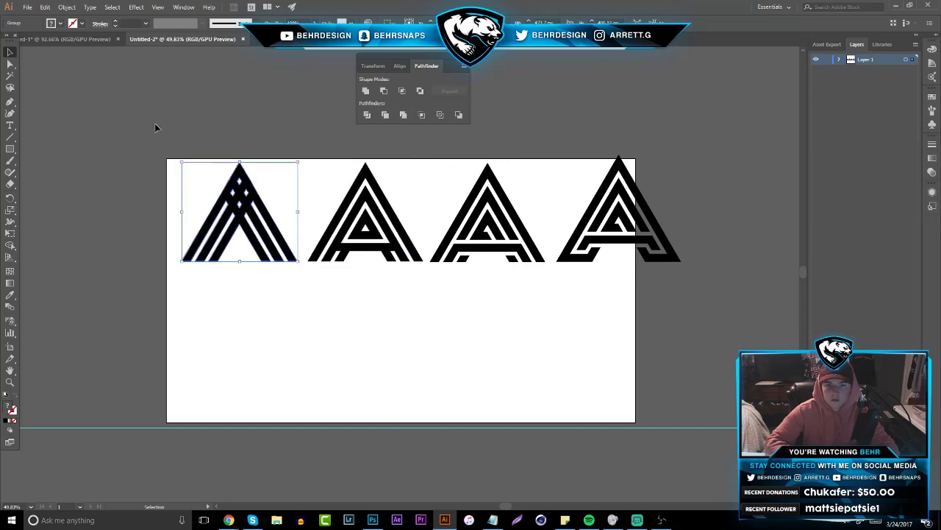
- Scale all four merged versions down together and fit the row inside the upper part of the artboard
{"action": "left_click", "coordinate": [158, 129]}
{"action": "key", "text": "ctrl+a"}
{"action": "left_click_drag", "start_coordinate": [680, 262], "coordinate": [568, 240]}
{"action": "left_click", "coordinate": [494, 286]}
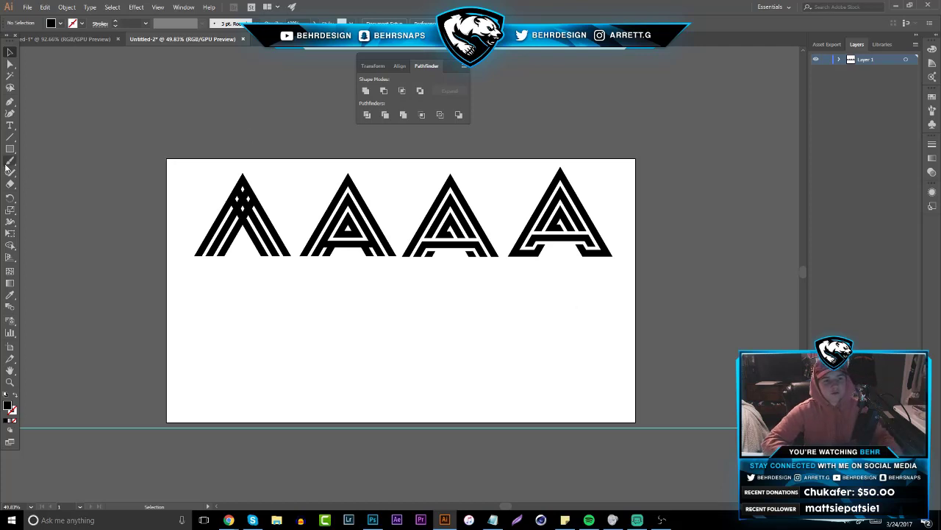
- Paint a small red arrow with the Paintbrush pointing at the fourth version's right slope
{"action": "key", "text": "b"}
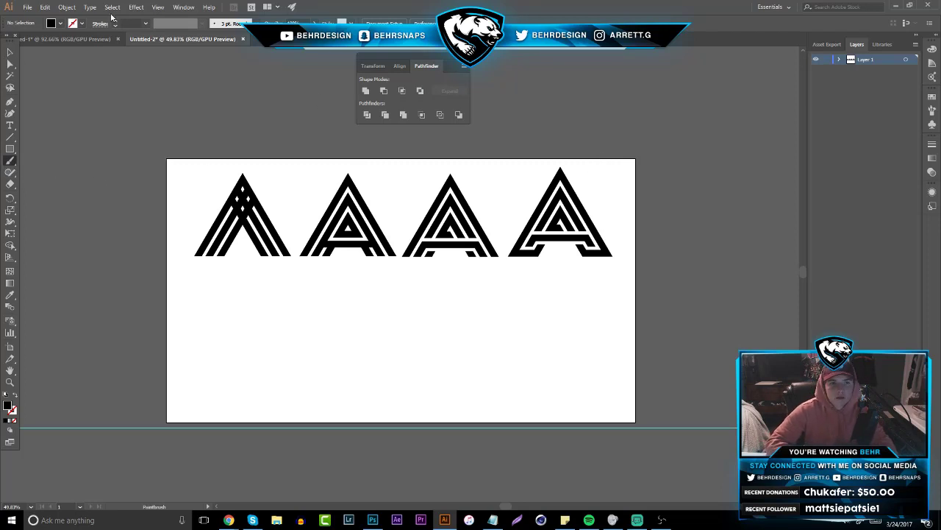
{"action": "left_click", "coordinate": [59, 23]}
{"action": "left_click", "coordinate": [75, 39]}
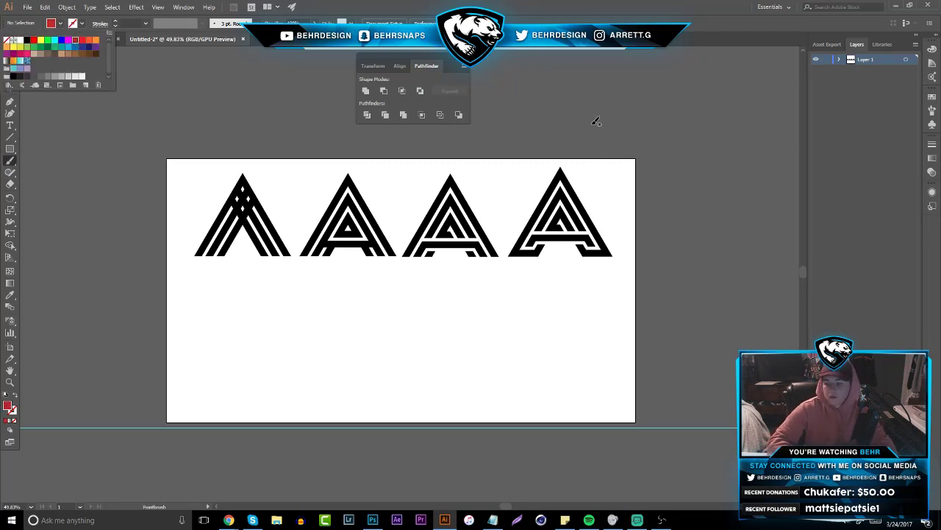
{"action": "left_click", "coordinate": [612, 193]}
{"action": "left_click_drag", "start_coordinate": [601, 181], "coordinate": [603, 183]}
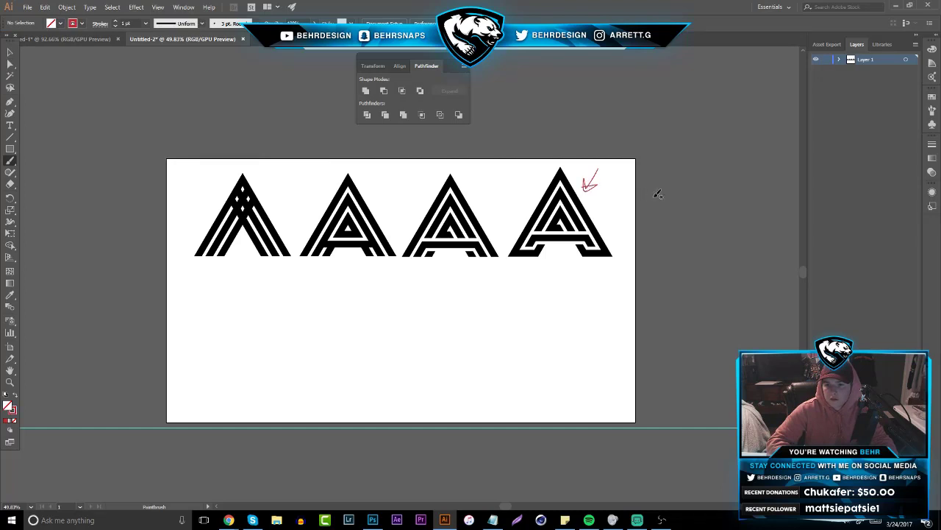
- Return to the Untitled-1 monogram document and save it to the Desktop as AxisFXLogo in Adobe Illustrator format, version Illustrator CC
{"action": "left_click", "coordinate": [58, 40]}
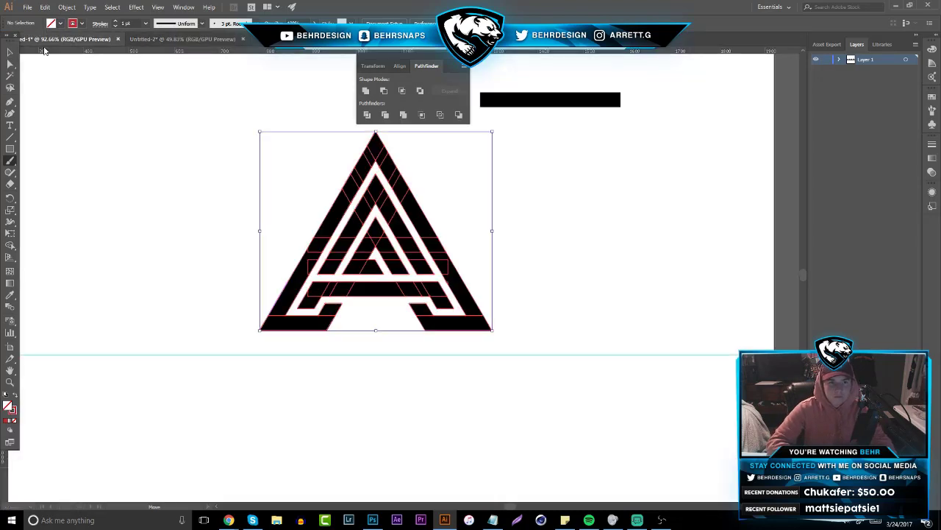
{"action": "left_click", "coordinate": [129, 184]}
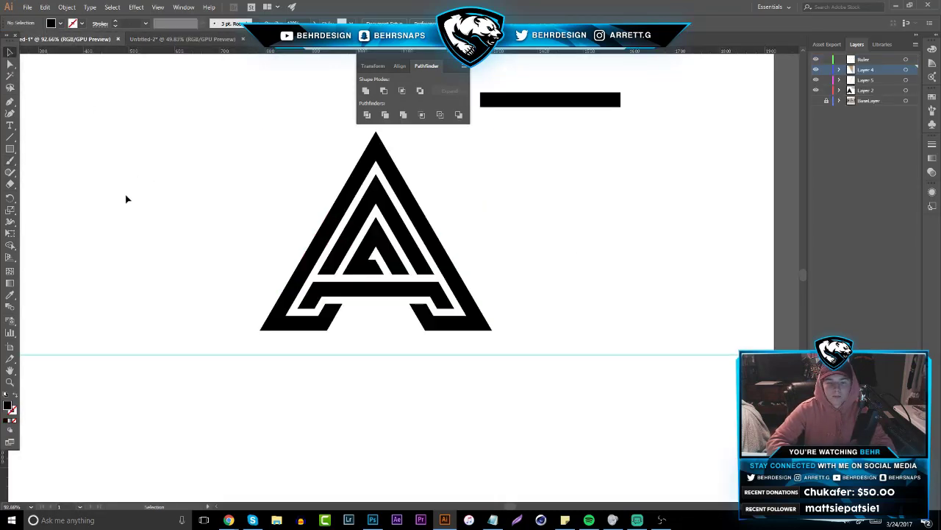
{"action": "left_click", "coordinate": [12, 381]}
{"action": "scroll", "coordinate": [245, 290], "scroll_direction": "down", "scroll_amount": 4}
{"action": "scroll", "coordinate": [335, 271], "scroll_direction": "up", "scroll_amount": 3}
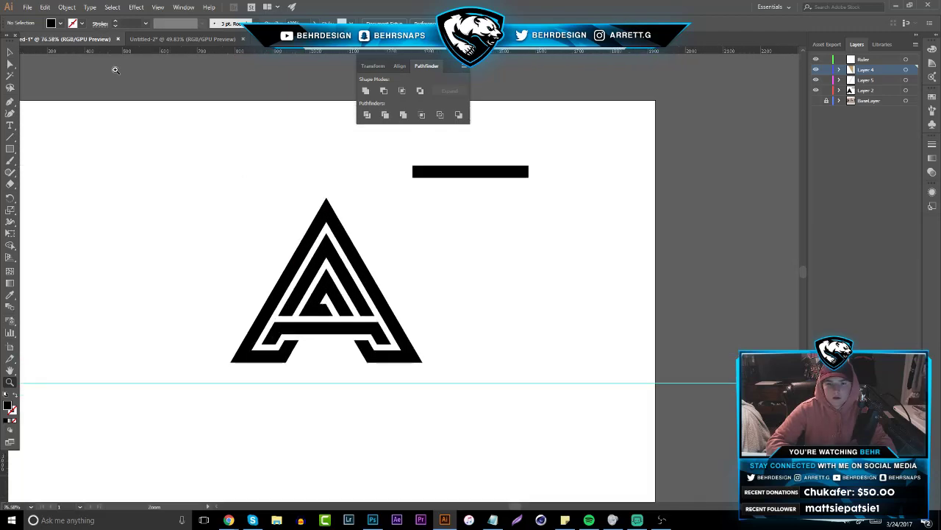
{"action": "left_click", "coordinate": [27, 8]}
{"action": "left_click", "coordinate": [64, 98]}
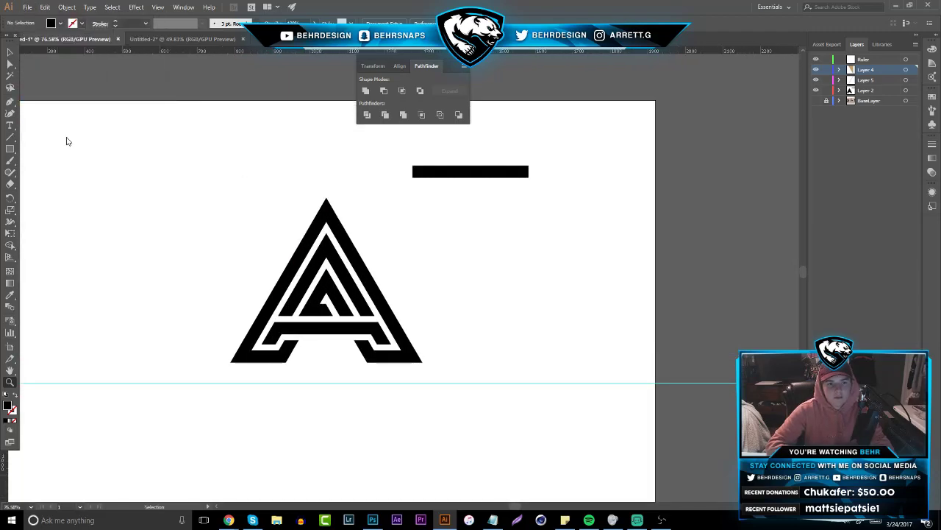
{"action": "left_click", "coordinate": [43, 106]}
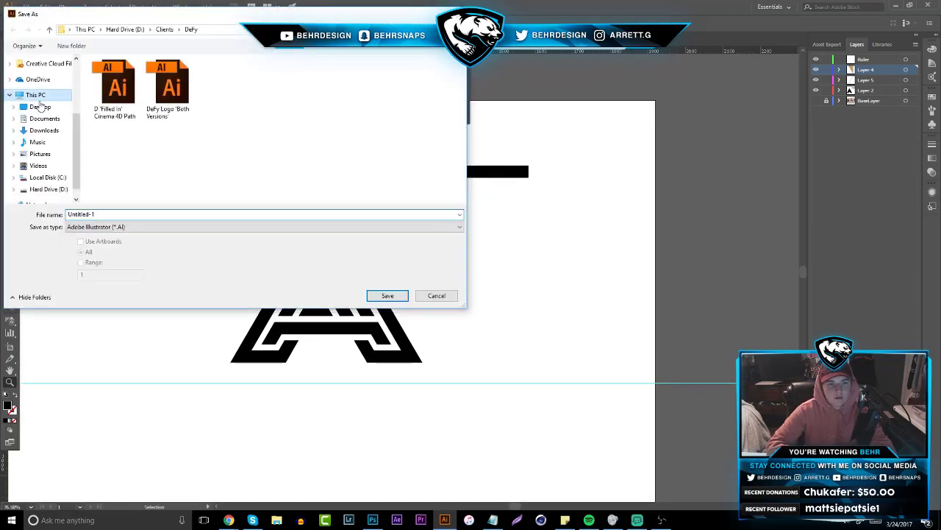
{"action": "triple_click", "coordinate": [98, 214]}
{"action": "type", "text": "AxisFXLog"}
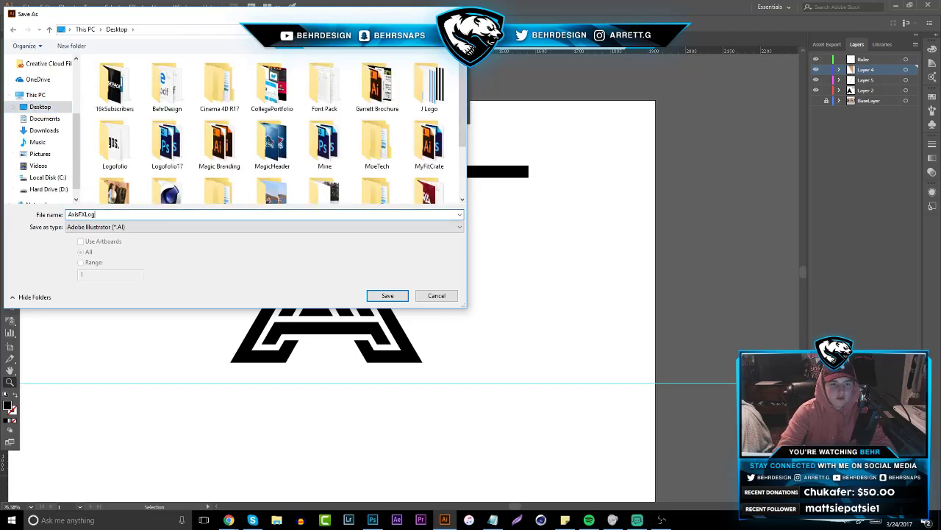
{"action": "key", "text": "Return"}
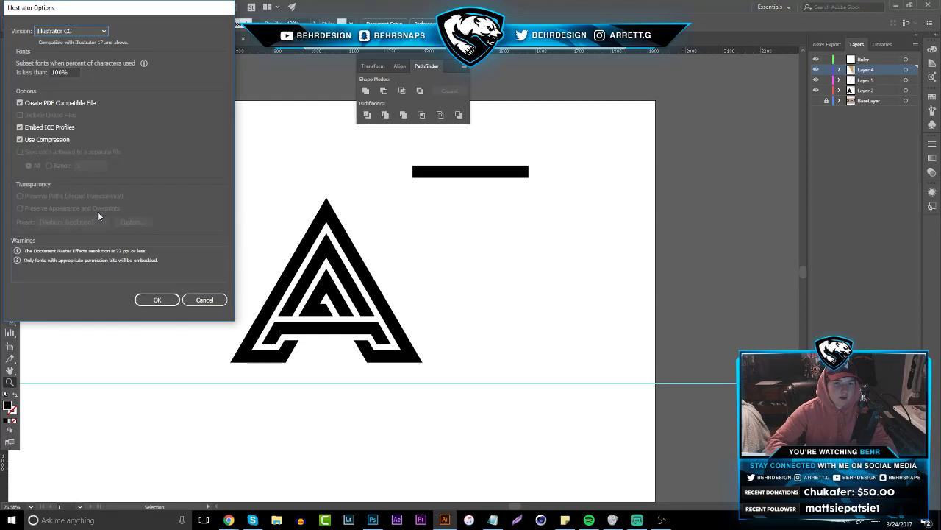
{"action": "left_click", "coordinate": [154, 300]}
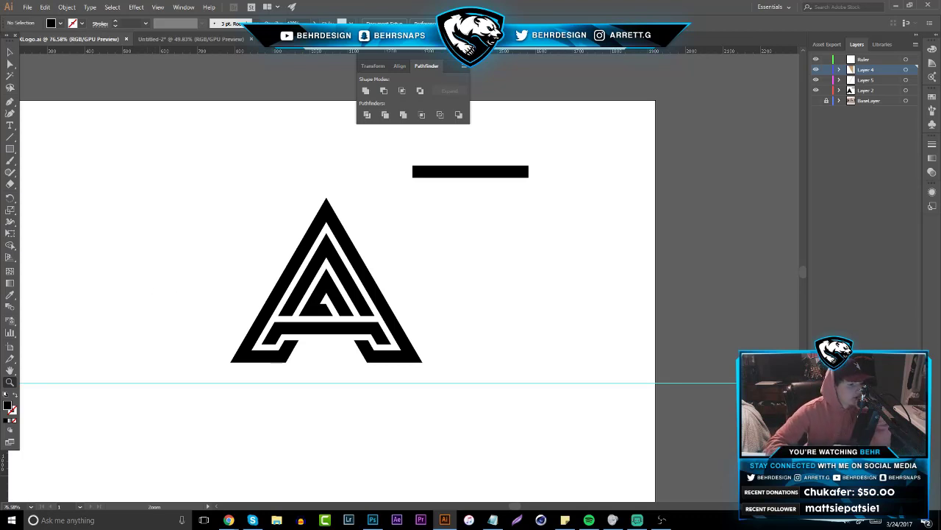
- Close the saved logo document and create a new 1920 x 1080 px RGB document with one artboard
{"action": "left_click", "coordinate": [126, 39]}
{"action": "left_click", "coordinate": [28, 7]}
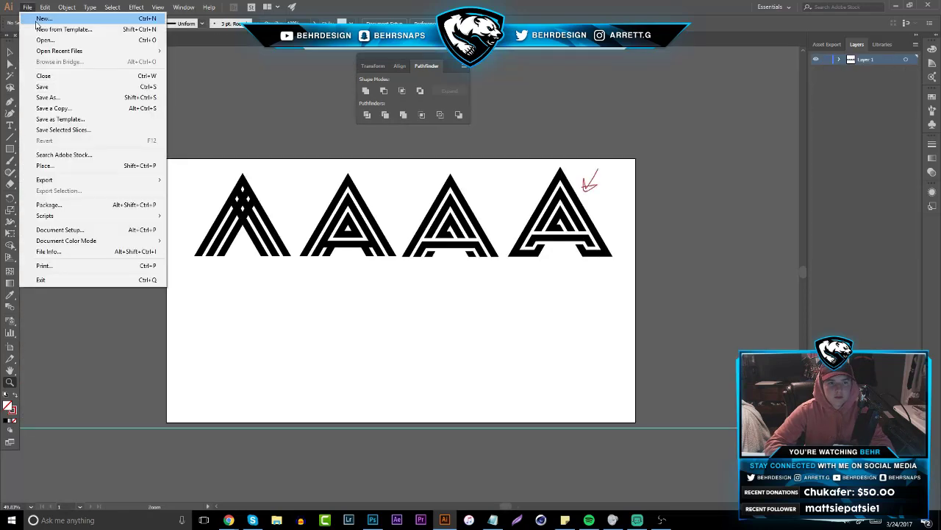
{"action": "left_click", "coordinate": [38, 19]}
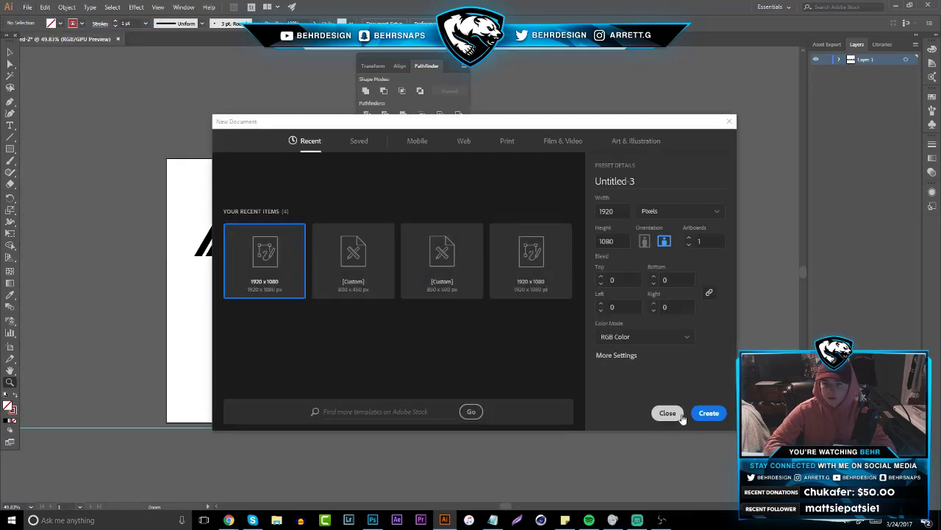
{"action": "left_click", "coordinate": [707, 413]}
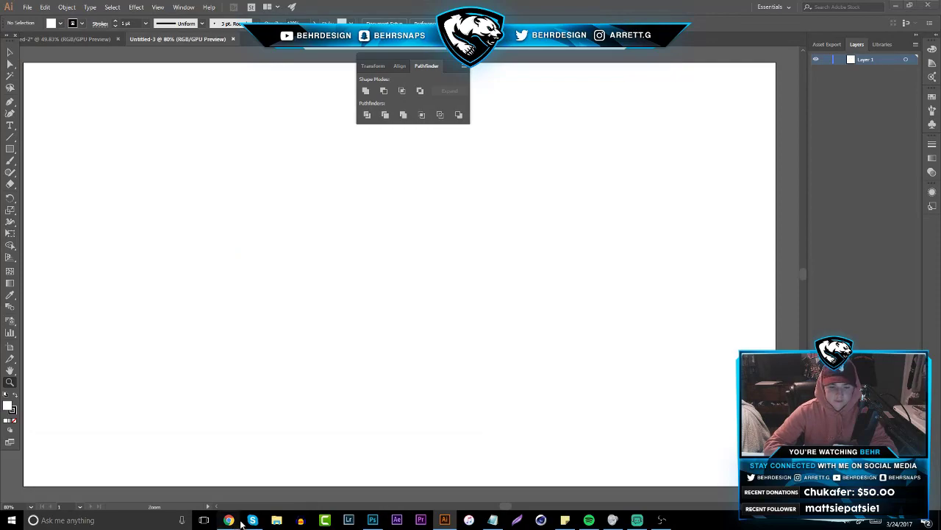
{"action": "mouse_move", "coordinate": [234, 521]}
{"action": "mouse_move", "coordinate": [212, 470]}
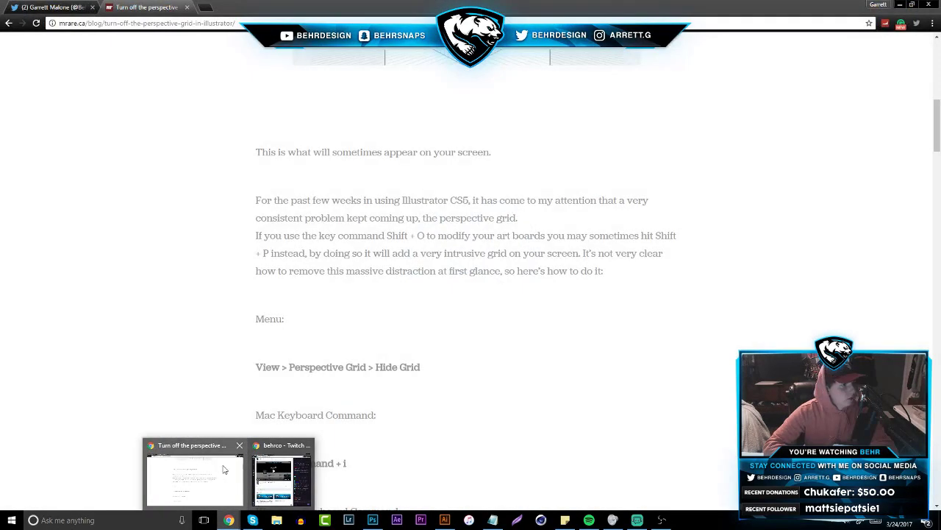
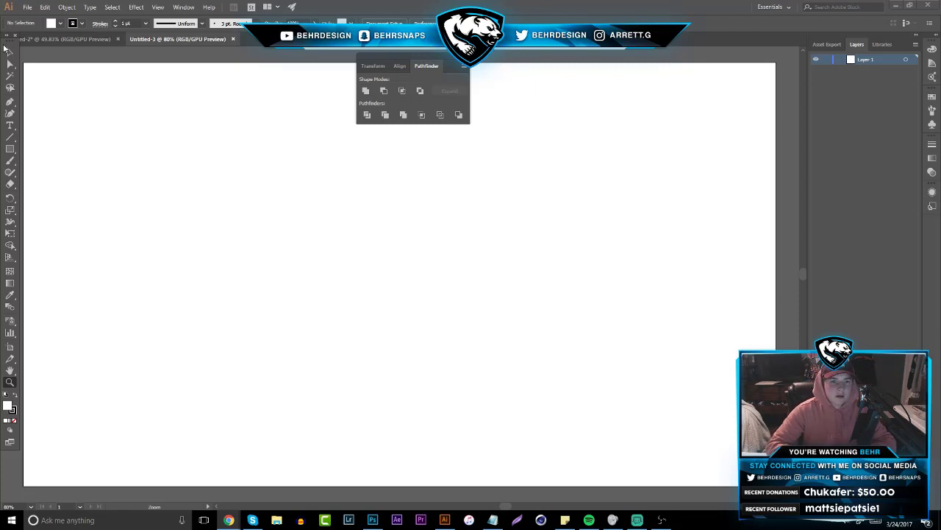
- Return to the Untitled-2 document and duplicate the first monogram version into the empty area below the row
{"action": "left_click", "coordinate": [79, 39]}
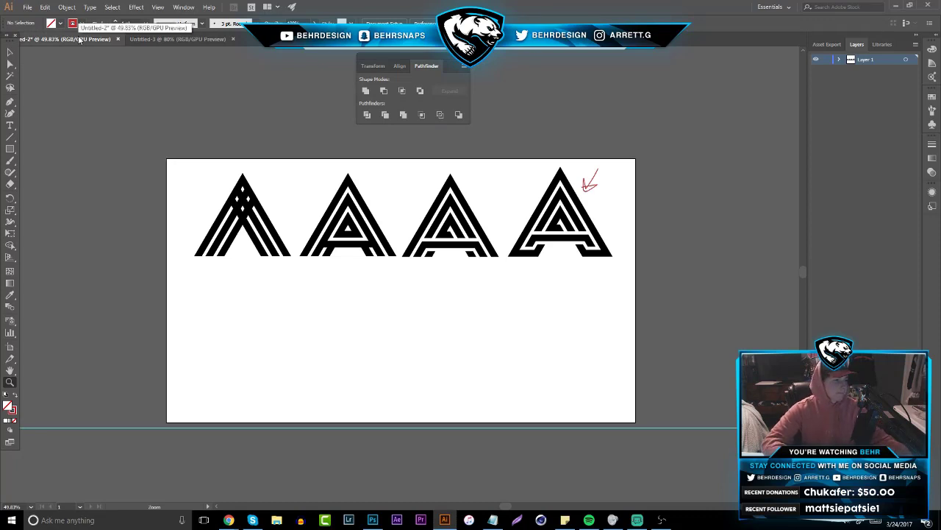
{"action": "key", "text": "alt+Tab"}
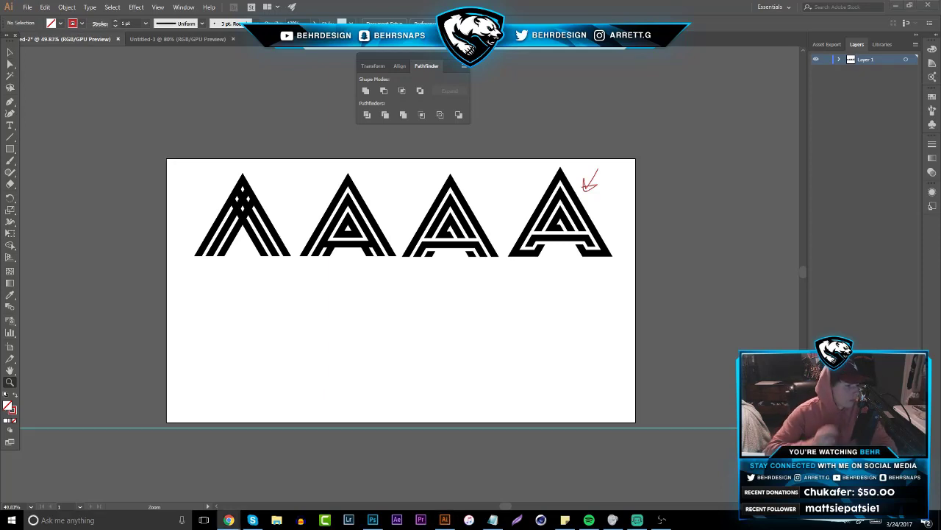
{"action": "left_click", "coordinate": [10, 62]}
{"action": "left_click_drag", "start_coordinate": [197, 163], "coordinate": [282, 262]}
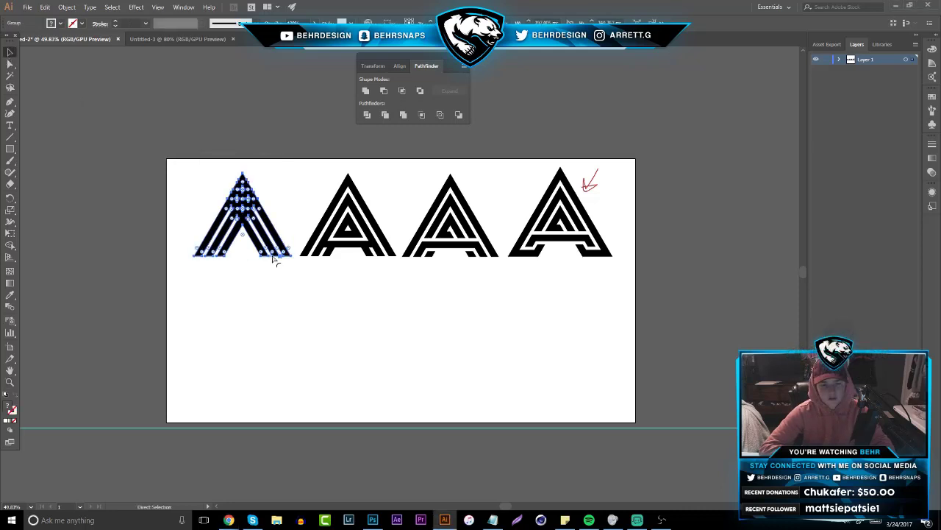
{"action": "left_click_drag", "start_coordinate": [226, 255], "coordinate": [373, 360]}
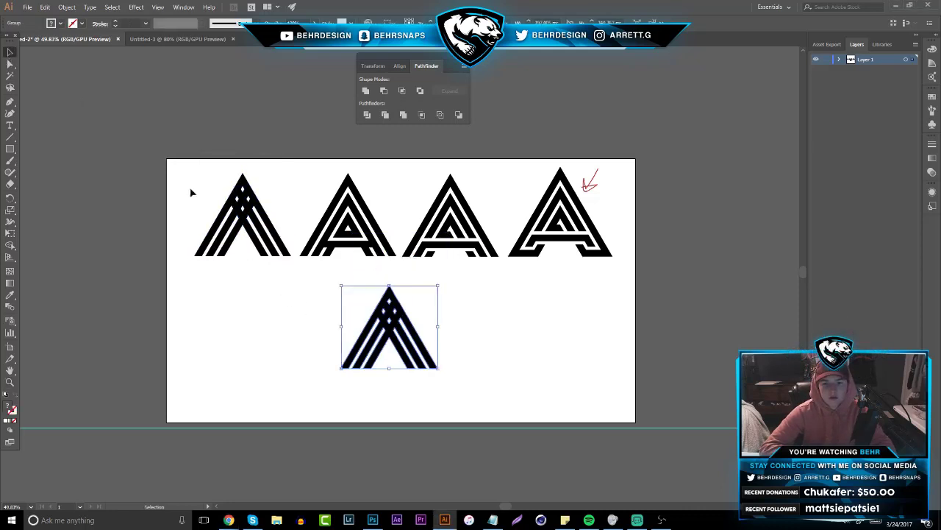
- Reflect the duplicate across the horizontal axis so it points down, and move it slightly down and to the left
{"action": "left_click", "coordinate": [45, 6]}
{"action": "mouse_move", "coordinate": [67, 6]}
{"action": "mouse_move", "coordinate": [105, 19]}
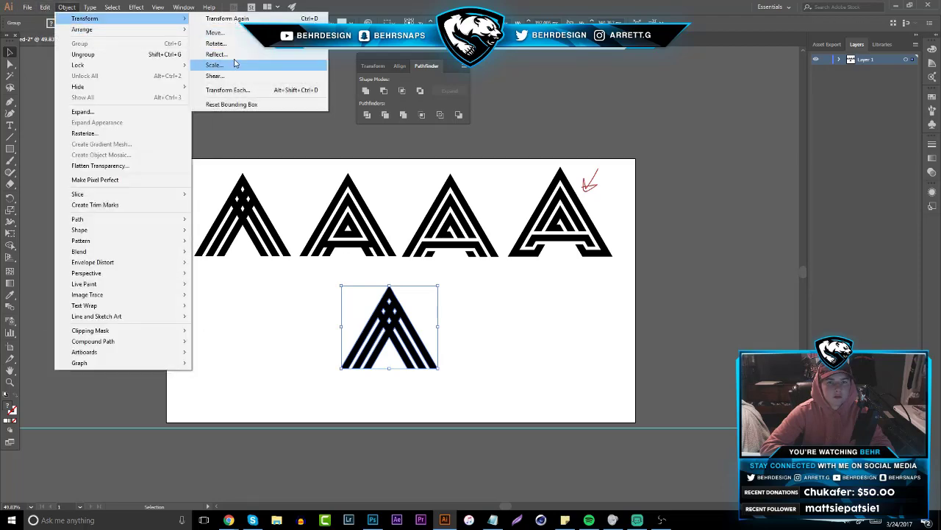
{"action": "left_click", "coordinate": [232, 54]}
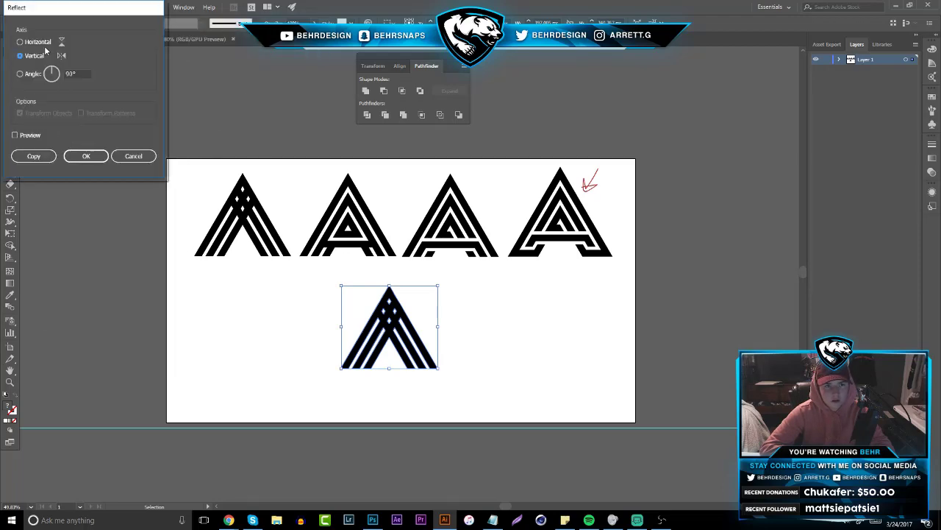
{"action": "left_click", "coordinate": [86, 156]}
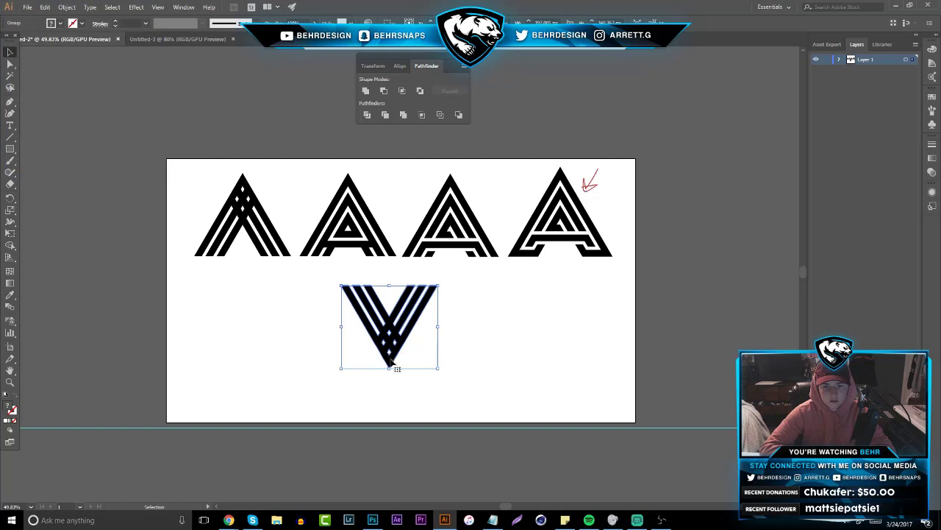
{"action": "left_click_drag", "start_coordinate": [393, 366], "coordinate": [364, 388]}
{"action": "left_click", "coordinate": [286, 346]}
- Draw a wide brown ellipse without a stroke over the flipped copy
{"action": "left_click", "coordinate": [15, 151]}
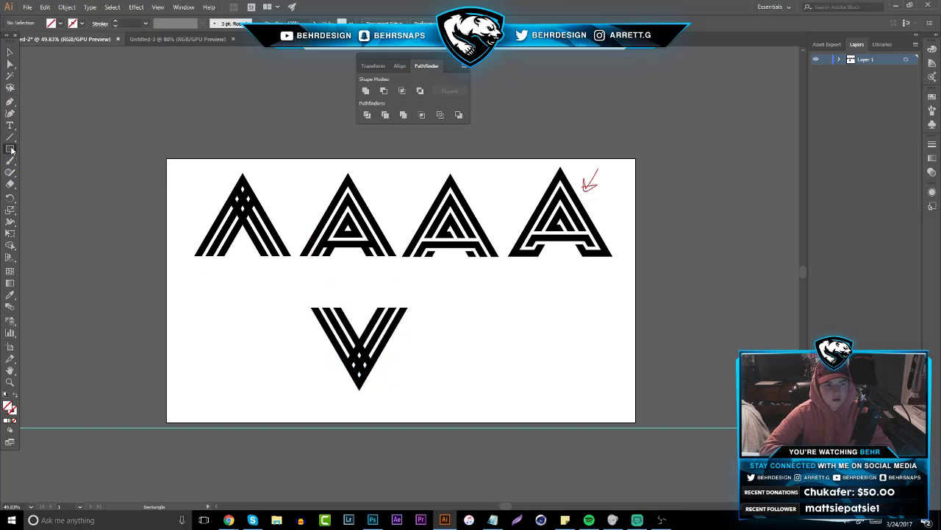
{"action": "left_click_drag", "start_coordinate": [11, 149], "coordinate": [33, 169]}
{"action": "left_click", "coordinate": [60, 24]}
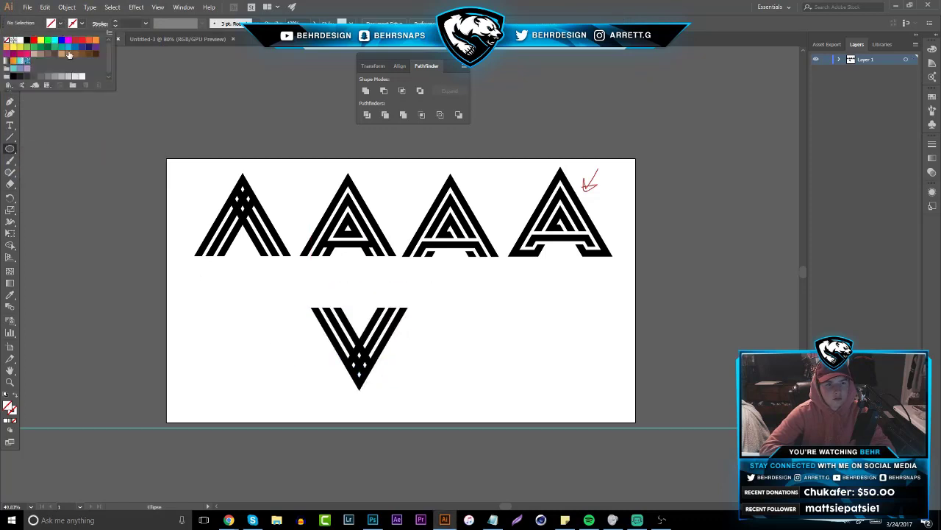
{"action": "left_click", "coordinate": [69, 55]}
{"action": "left_click_drag", "start_coordinate": [257, 268], "coordinate": [465, 358]}
{"action": "key", "text": "v"}
- Narrow the ellipse slightly and position it centrally so its lower curve overlaps the top ends of the flipped copy
{"action": "left_click_drag", "start_coordinate": [389, 327], "coordinate": [388, 300]}
{"action": "left_click_drag", "start_coordinate": [425, 407], "coordinate": [213, 271]}
{"action": "left_click", "coordinate": [485, 360]}
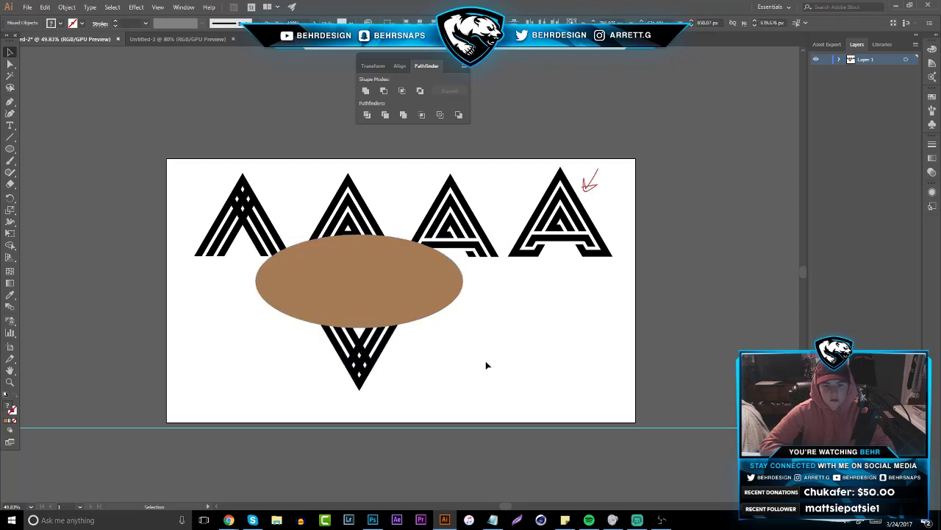
{"action": "left_click_drag", "start_coordinate": [398, 311], "coordinate": [360, 321]}
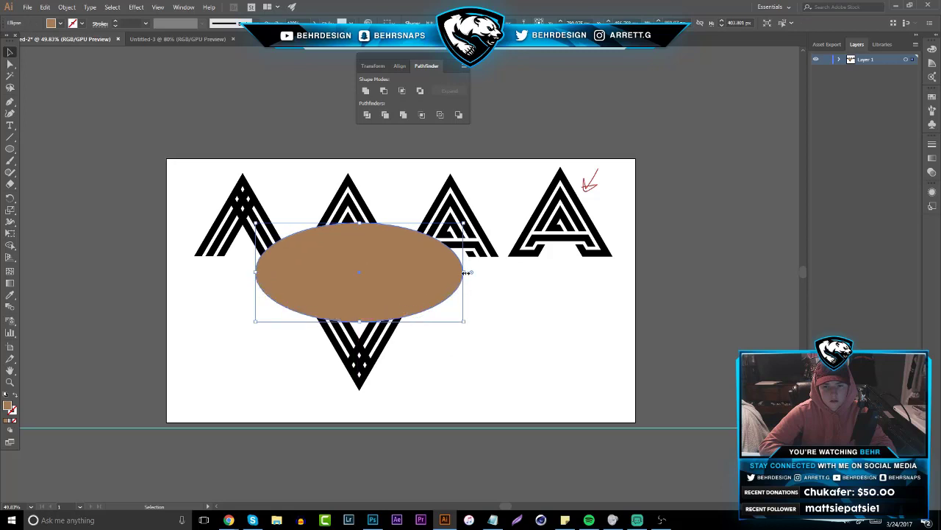
{"action": "left_click_drag", "start_coordinate": [465, 272], "coordinate": [458, 273]}
{"action": "left_click_drag", "start_coordinate": [402, 280], "coordinate": [405, 280]}
{"action": "left_click", "coordinate": [449, 424]}
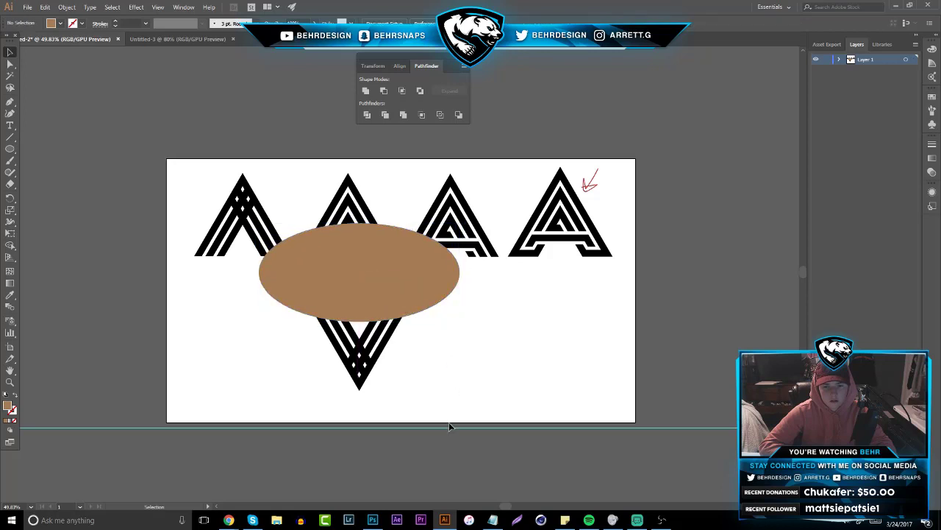
{"action": "left_click_drag", "start_coordinate": [449, 426], "coordinate": [381, 416]}
- Remove the ellipse and the stripe ends it covers with the Shape Builder, leaving a curved top on the flipped copy
{"action": "left_click_drag", "start_coordinate": [421, 408], "coordinate": [301, 293]}
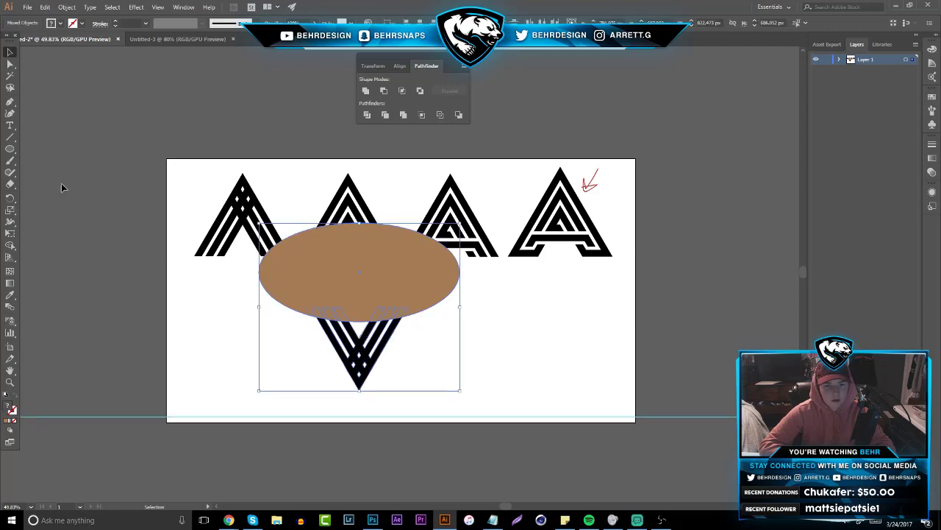
{"action": "key", "text": "shift+m"}
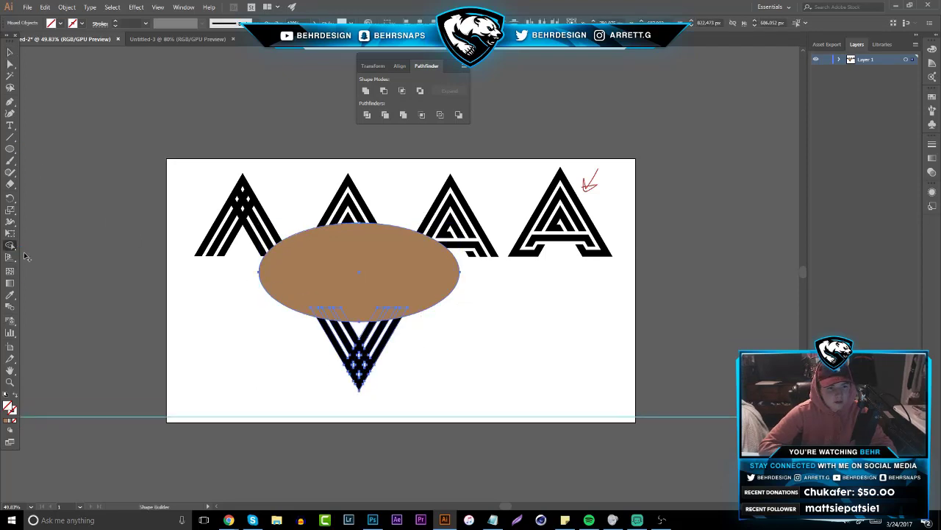
{"action": "left_click", "coordinate": [372, 318], "text": "alt"}
{"action": "left_click", "coordinate": [380, 315], "text": "alt"}
{"action": "left_click", "coordinate": [394, 312], "text": "alt"}
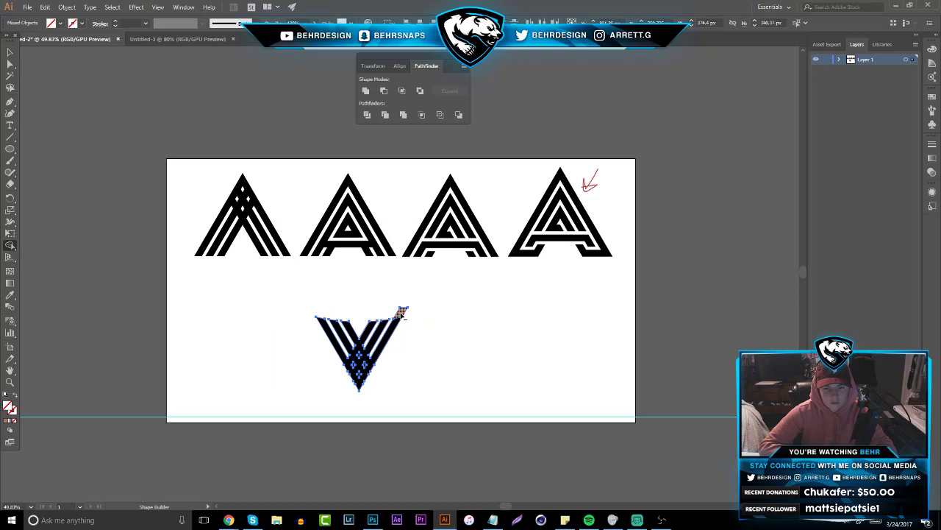
{"action": "left_click", "coordinate": [403, 310], "text": "alt"}
{"action": "left_click", "coordinate": [10, 53]}
{"action": "left_click", "coordinate": [214, 300]}
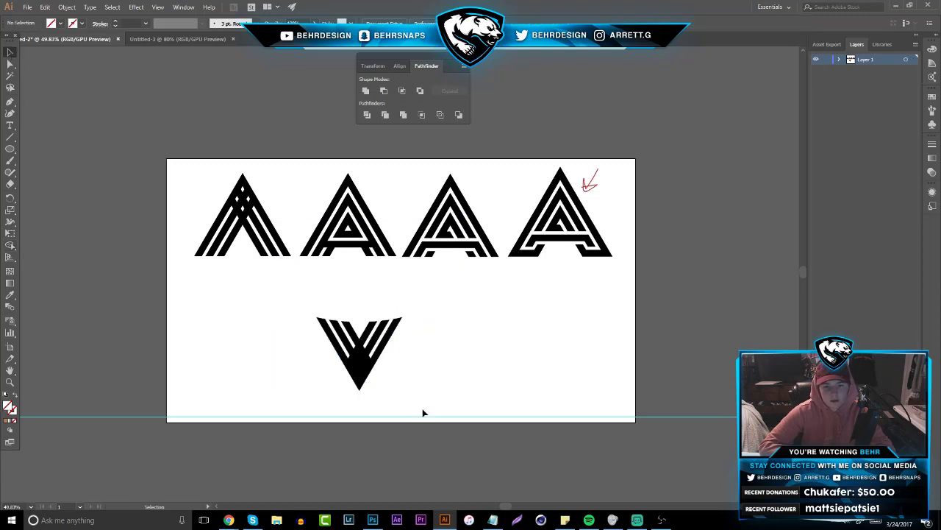
- Delete the trimmed V-shaped copy below the row
{"action": "left_click_drag", "start_coordinate": [423, 413], "coordinate": [364, 376]}
{"action": "left_click", "coordinate": [10, 245]}
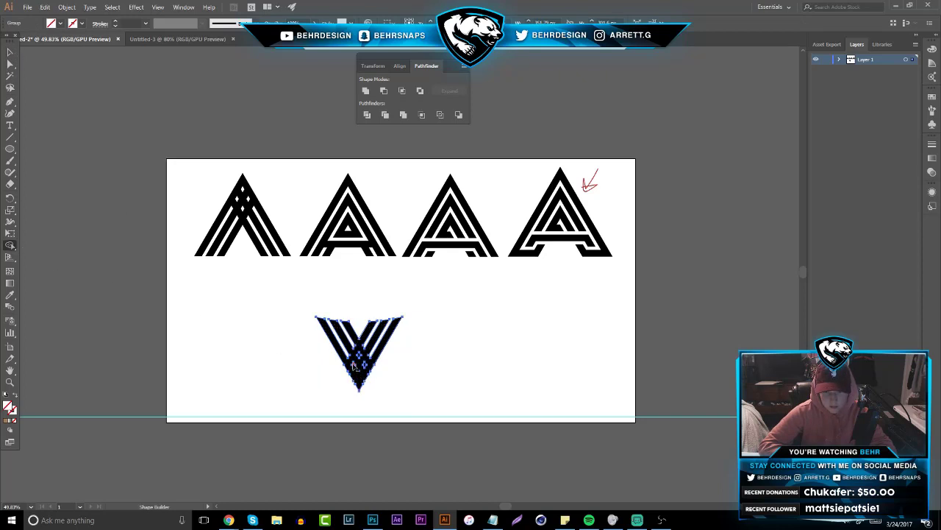
{"action": "key", "text": "v"}
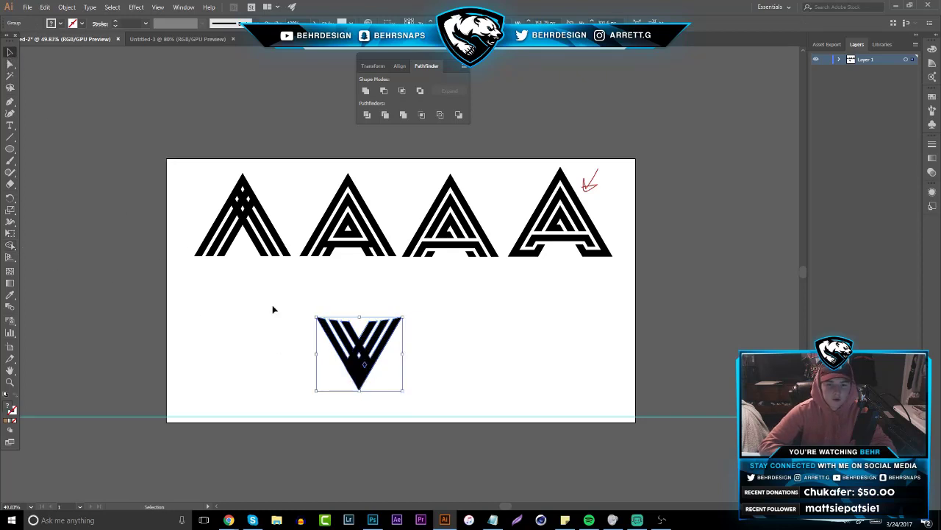
{"action": "left_click", "coordinate": [301, 328]}
{"action": "left_click_drag", "start_coordinate": [300, 328], "coordinate": [297, 323]}
{"action": "key", "text": "Delete"}
- Switch to the Untitled-3 document, paste the sketch photo, rotate it 90 degrees so the letters stand upright, and reposition it on the artboard
{"action": "left_click", "coordinate": [137, 41]}
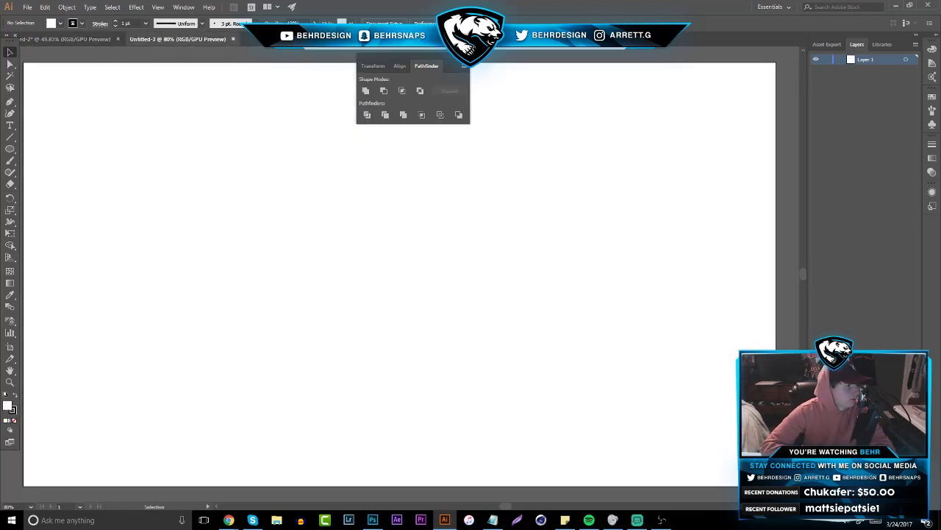
{"action": "key", "text": "alt+Tab"}
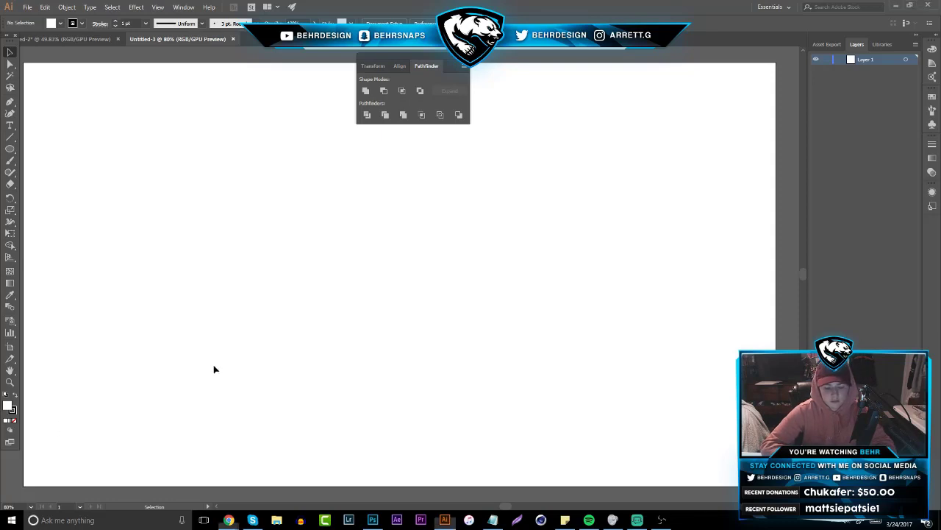
{"action": "key", "text": "ctrl+v"}
{"action": "left_click", "coordinate": [465, 56]}
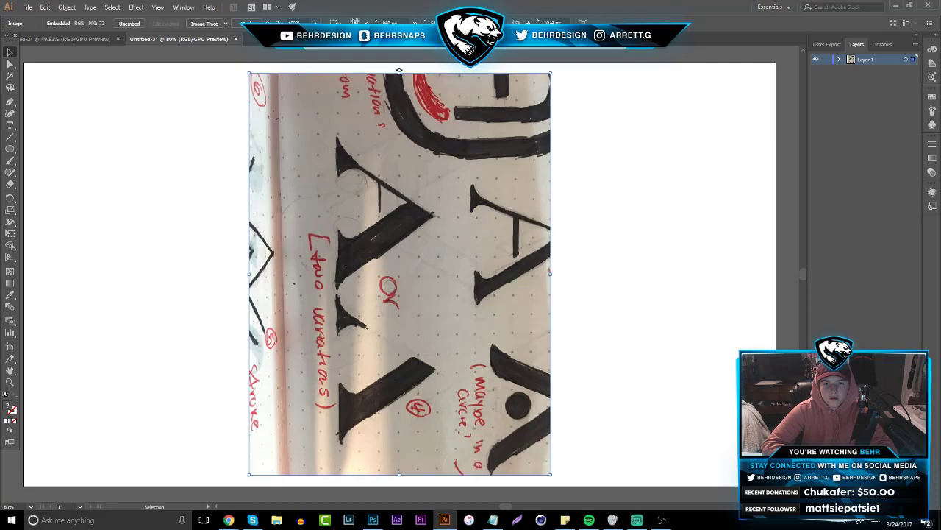
{"action": "mouse_move", "coordinate": [401, 70]}
{"action": "left_mouse_down"}
{"action": "mouse_move", "coordinate": [187, 161]}
{"action": "mouse_move", "coordinate": [159, 266]}
{"action": "left_mouse_up"}
{"action": "mouse_move", "coordinate": [318, 273]}
{"action": "left_mouse_down"}
{"action": "mouse_move", "coordinate": [298, 255]}
{"action": "mouse_move", "coordinate": [357, 268]}
{"action": "left_mouse_up"}
- Lock the layer holding the sketch photo and add a new layer above it
{"action": "left_click", "coordinate": [10, 382]}
{"action": "scroll", "coordinate": [356, 294], "scroll_direction": "down", "scroll_amount": 1}
{"action": "scroll", "coordinate": [357, 270], "scroll_direction": "down", "scroll_amount": 1}
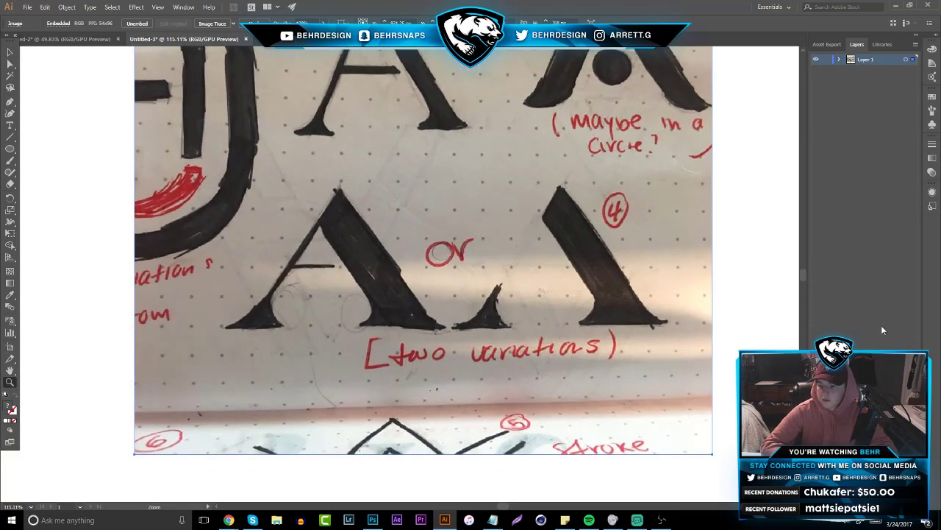
{"action": "left_click", "coordinate": [826, 59]}
{"action": "left_click", "coordinate": [900, 506]}
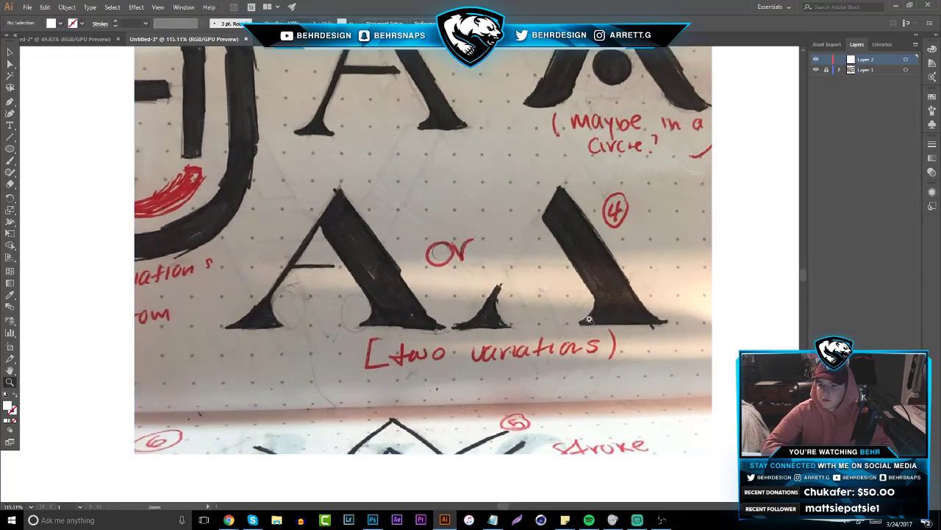
- Draw a black rectangle without a stroke, about 360 x 66 px, starting at the apex of the left sketched A
{"action": "left_click_drag", "start_coordinate": [368, 289], "coordinate": [403, 269]}
{"action": "left_click_drag", "start_coordinate": [173, 261], "coordinate": [183, 261]}
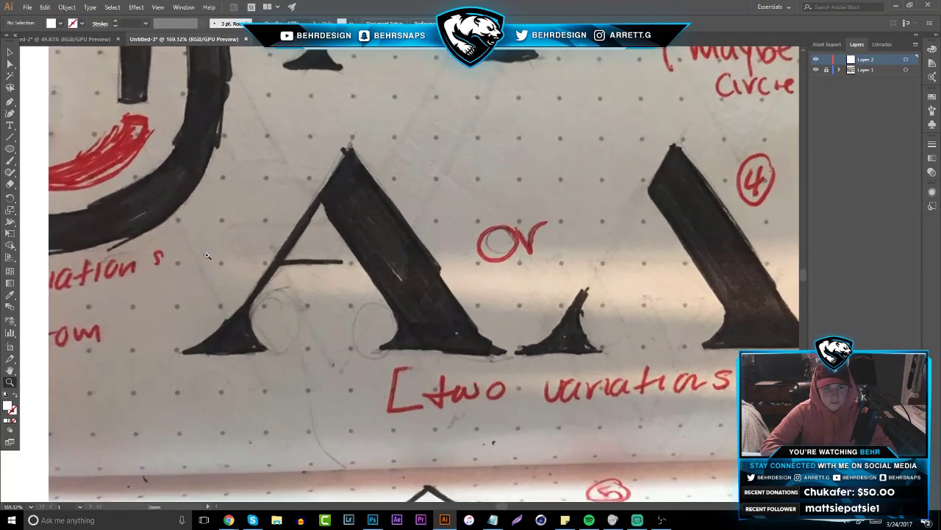
{"action": "left_click", "coordinate": [9, 150]}
{"action": "left_click", "coordinate": [9, 150]}
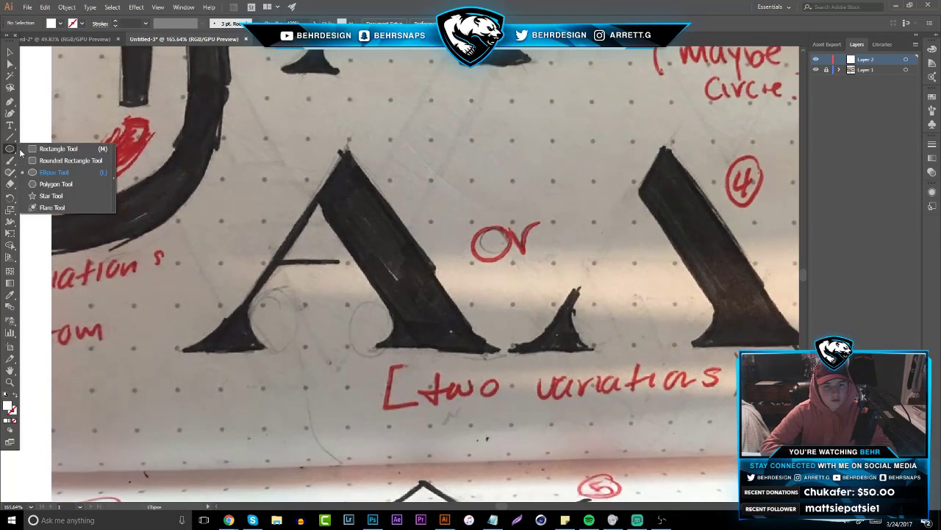
{"action": "left_click", "coordinate": [33, 149]}
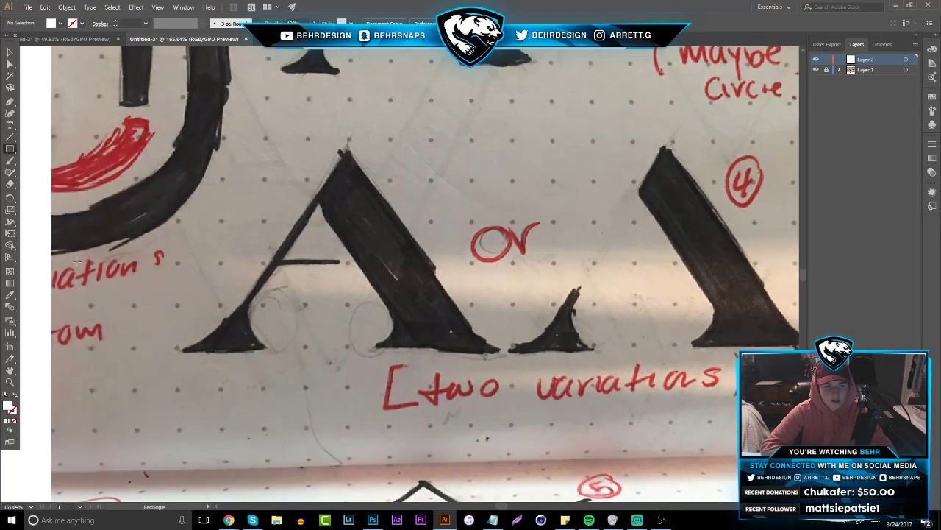
{"action": "left_click", "coordinate": [62, 23]}
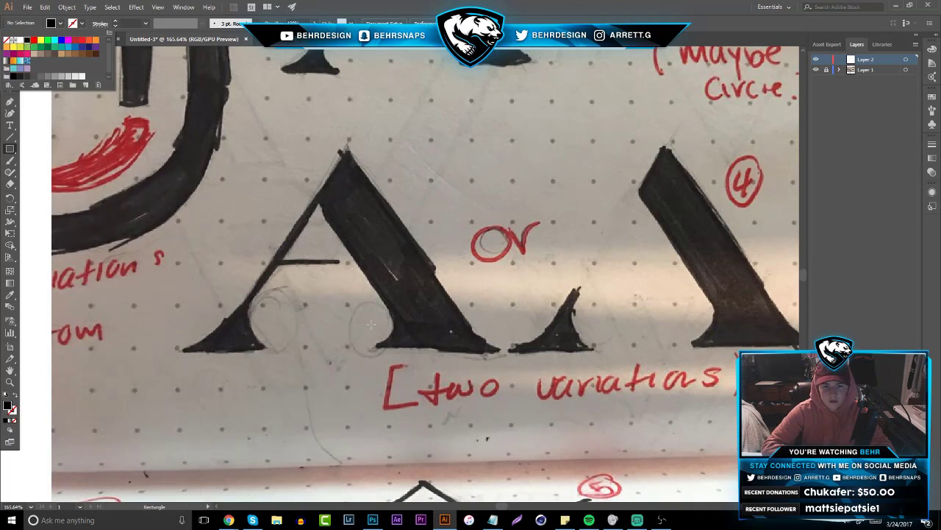
{"action": "left_click", "coordinate": [346, 149]}
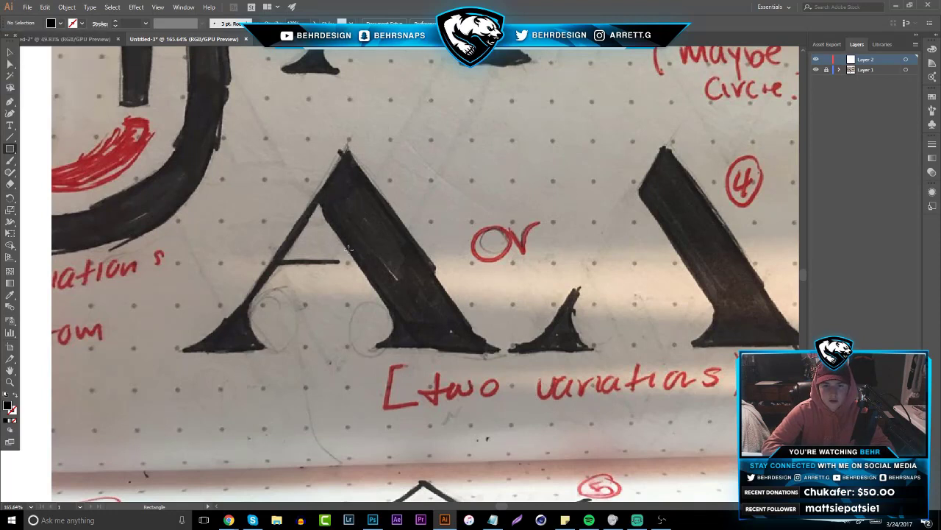
{"action": "left_click_drag", "start_coordinate": [349, 150], "coordinate": [642, 203]}
- Rotate the black rectangle onto the thick diagonal stroke of the left A and widen it to match the sketch
{"action": "left_click", "coordinate": [9, 52]}
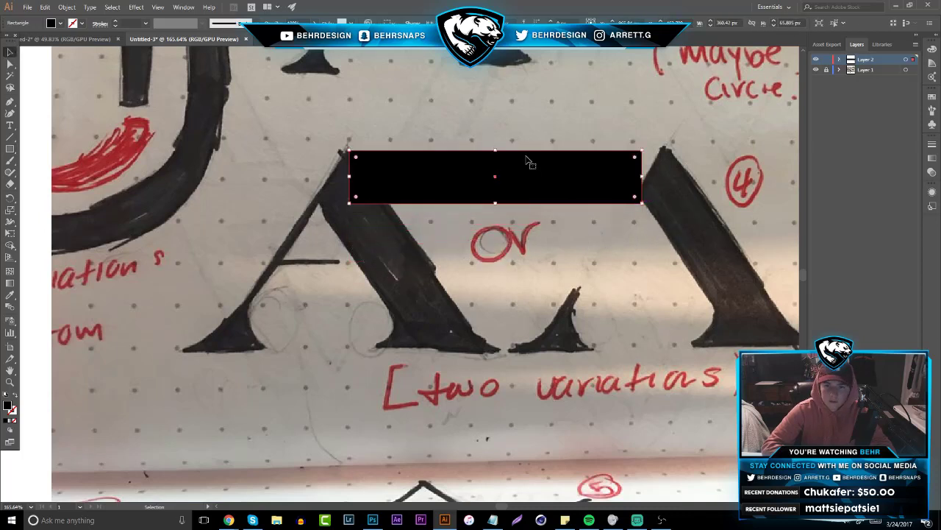
{"action": "left_click_drag", "start_coordinate": [511, 149], "coordinate": [529, 153]}
{"action": "left_click_drag", "start_coordinate": [514, 199], "coordinate": [404, 275]}
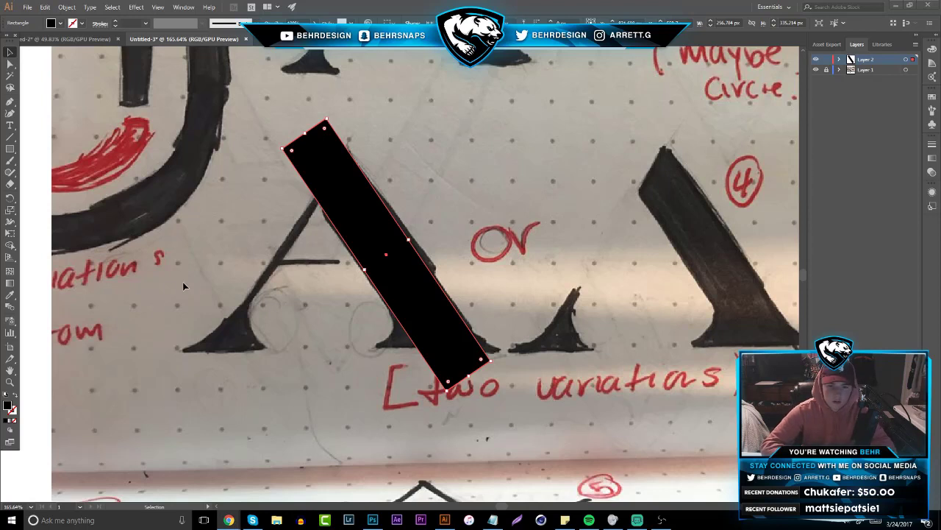
{"action": "left_click_drag", "start_coordinate": [407, 243], "coordinate": [412, 240]}
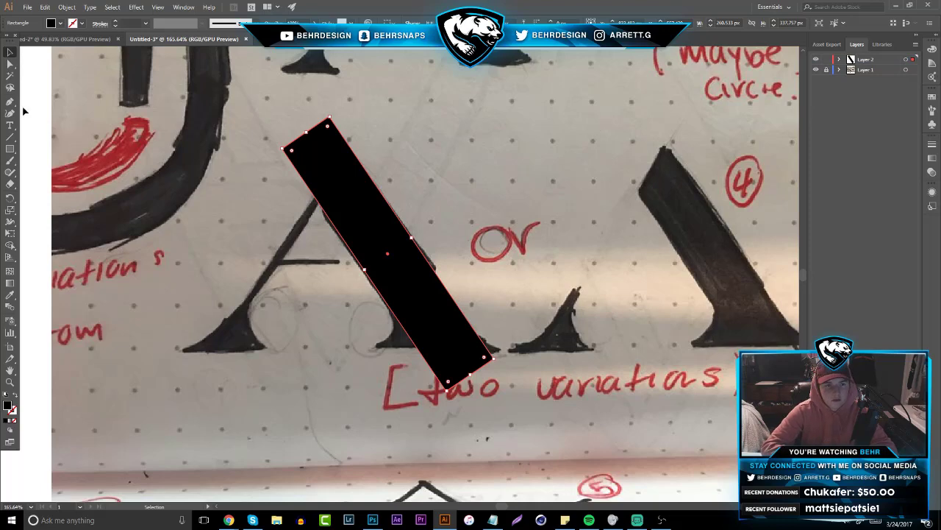
- Add another layer above the rectangle's layer and name it Floor/Base
{"action": "left_click", "coordinate": [9, 381]}
{"action": "left_click_drag", "start_coordinate": [417, 329], "coordinate": [437, 322]}
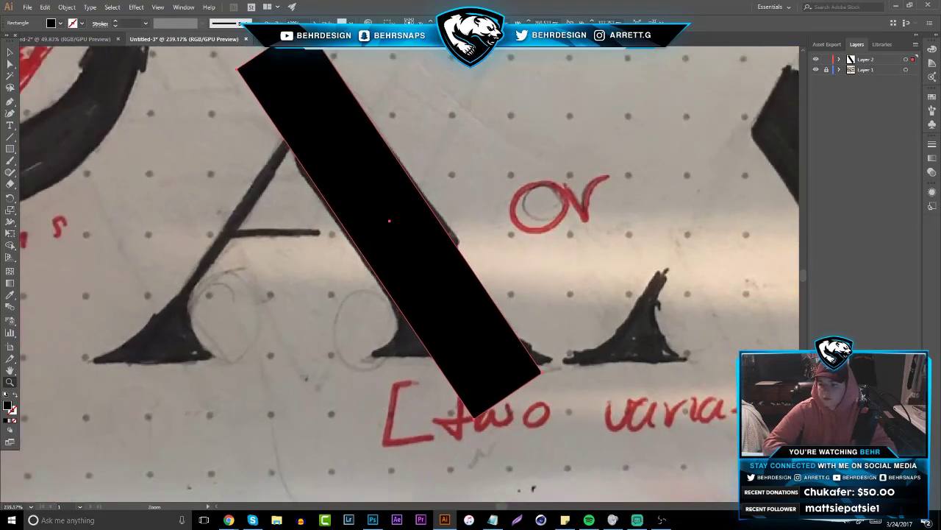
{"action": "key", "text": "ctrl+l"}
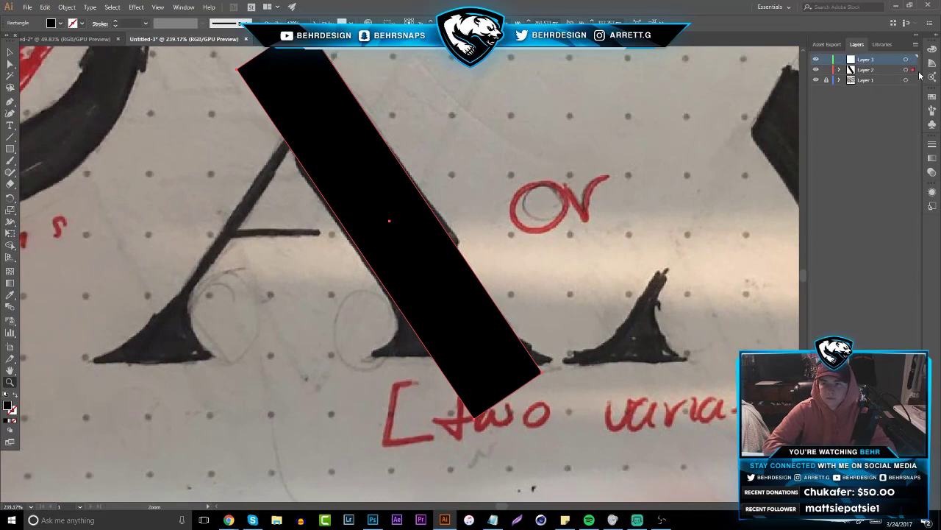
{"action": "double_click", "coordinate": [864, 59]}
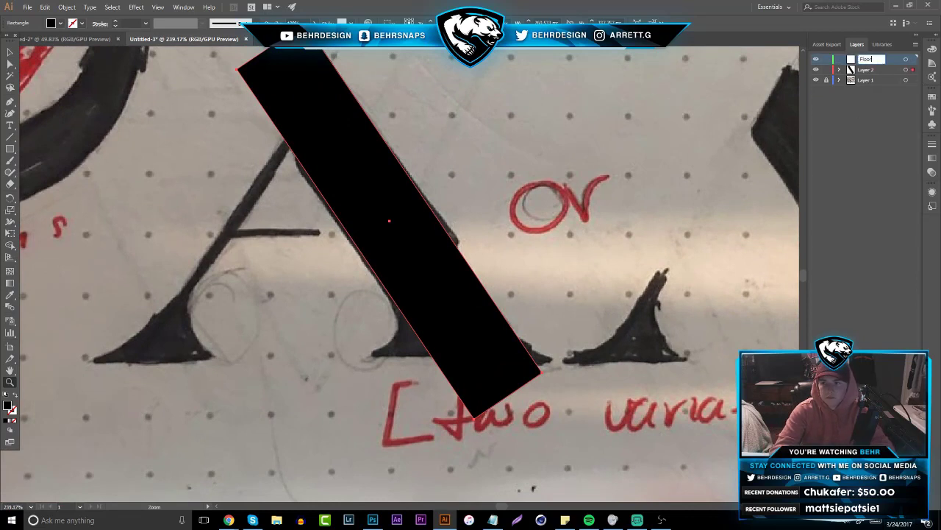
{"action": "type", "text": "Floor/Base"}
{"action": "key", "text": "Return"}
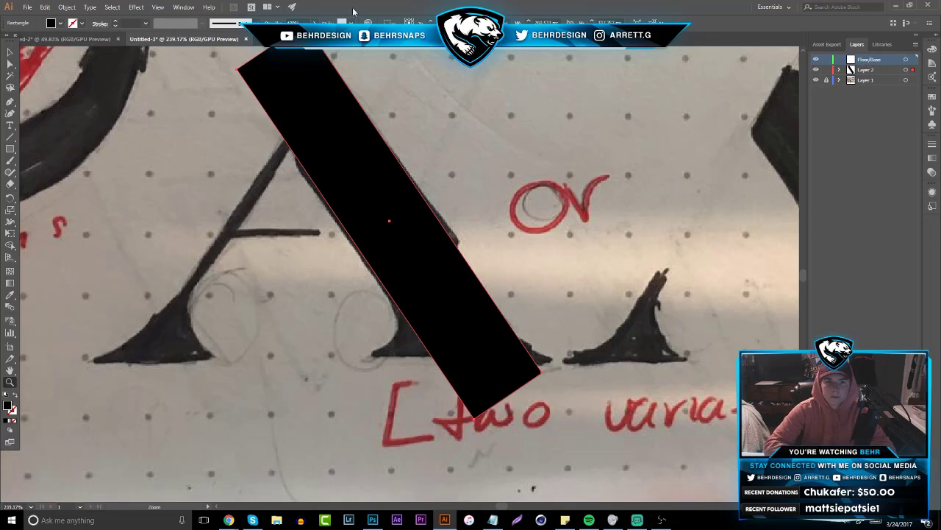
- Show the rulers and place a horizontal guide along the baseline of the sketched A's serifs
{"action": "key", "text": "ctrl+r"}
{"action": "left_click_drag", "start_coordinate": [425, 52], "coordinate": [447, 358]}
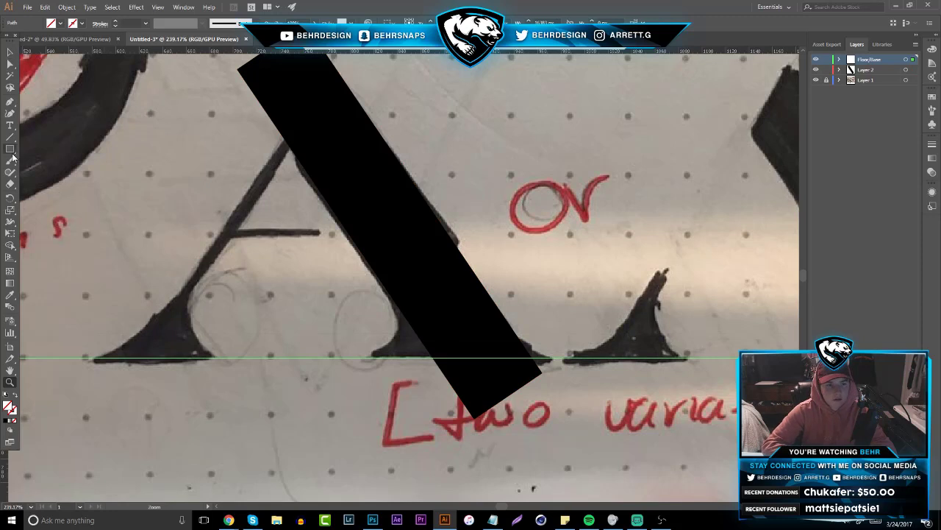
- Draw a blue circle about 63 px wide, resting on the baseline guide at the inner side of the thick diagonal stroke
{"action": "left_click_drag", "start_coordinate": [11, 151], "coordinate": [44, 173]}
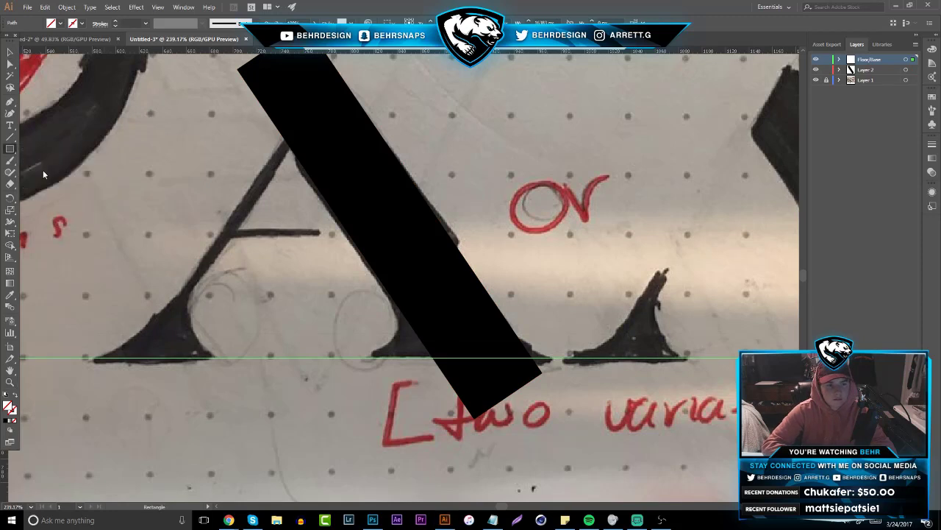
{"action": "left_click", "coordinate": [60, 24]}
{"action": "left_click", "coordinate": [67, 48]}
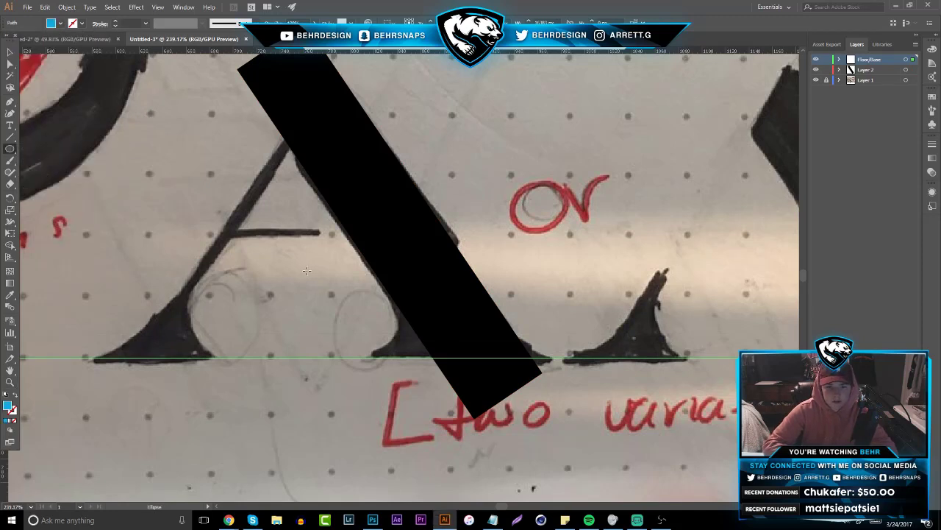
{"action": "left_click_drag", "start_coordinate": [329, 285], "coordinate": [401, 357]}
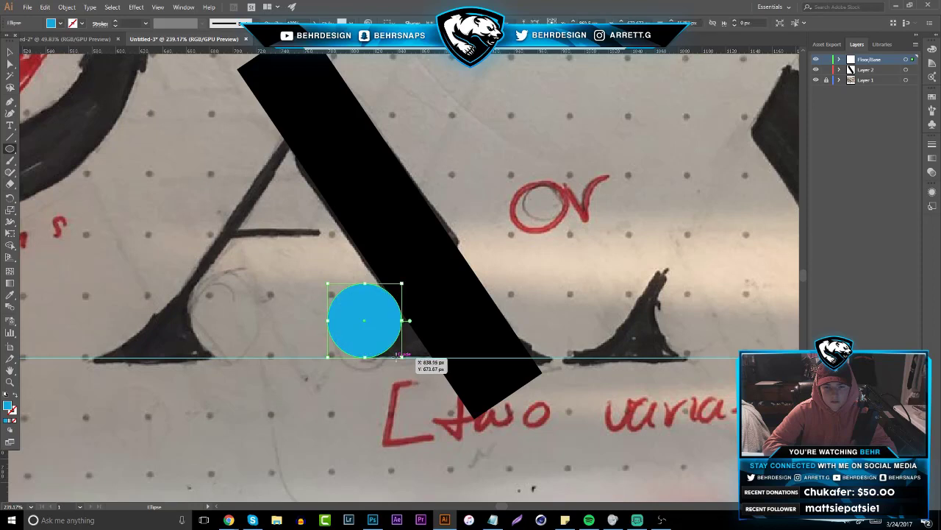
- Enlarge the blue circle to about 70 px and position it on the guide against the black diagonal's inner edge
{"action": "key", "text": "v"}
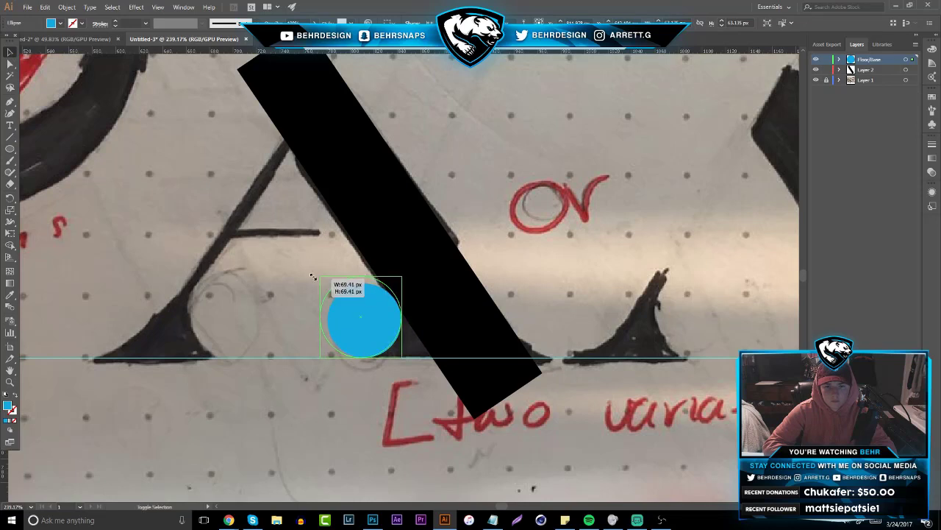
{"action": "left_click_drag", "start_coordinate": [361, 307], "coordinate": [352, 307]}
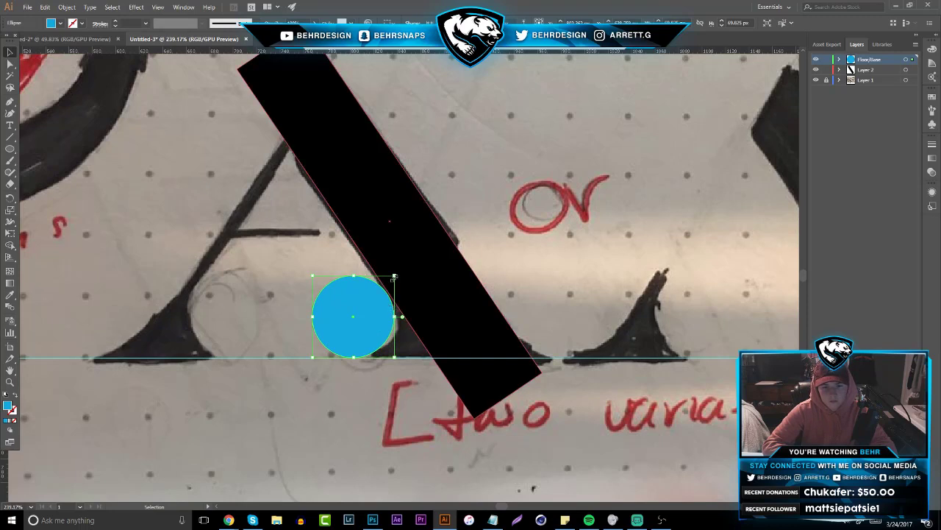
{"action": "key", "text": "z"}
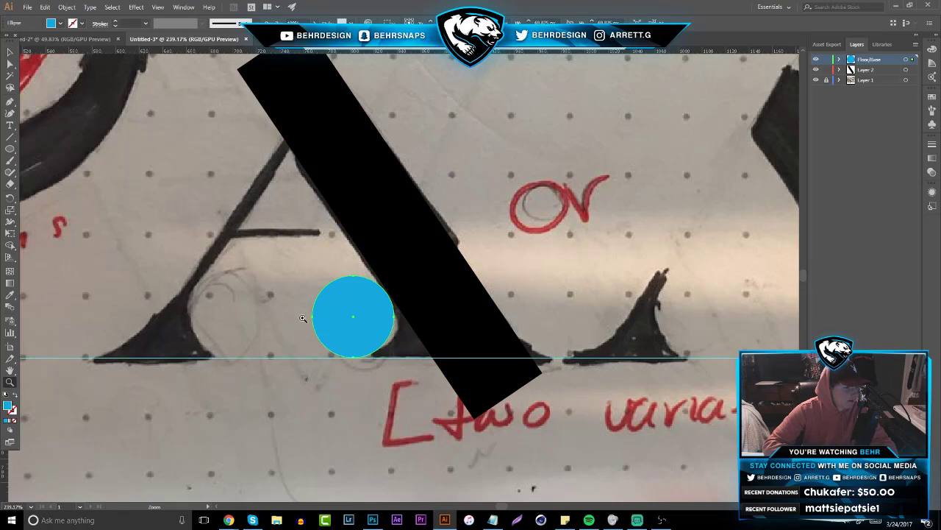
{"action": "left_click_drag", "start_coordinate": [406, 304], "coordinate": [505, 287]}
{"action": "left_click_drag", "start_coordinate": [381, 290], "coordinate": [497, 264]}
{"action": "left_click", "coordinate": [10, 50]}
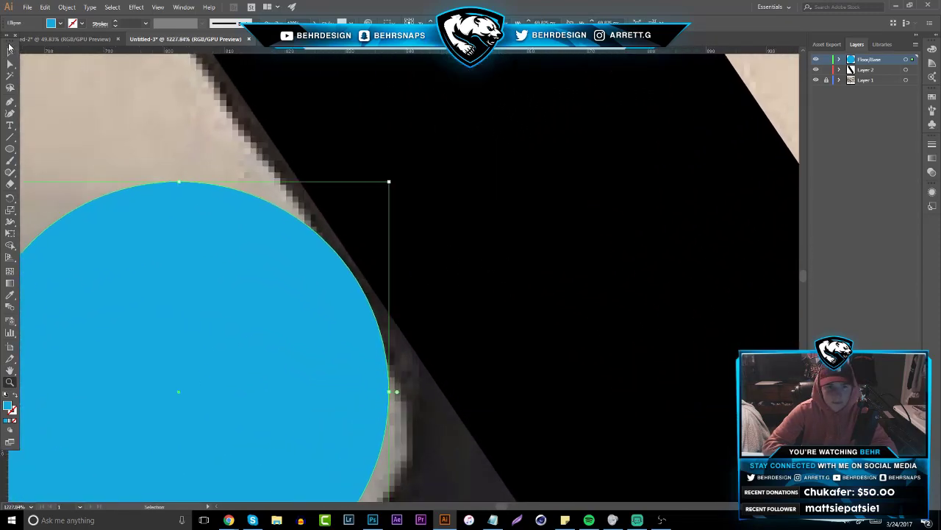
{"action": "left_click_drag", "start_coordinate": [268, 271], "coordinate": [277, 272]}
{"action": "scroll", "coordinate": [258, 309], "scroll_direction": "down", "scroll_amount": 3}
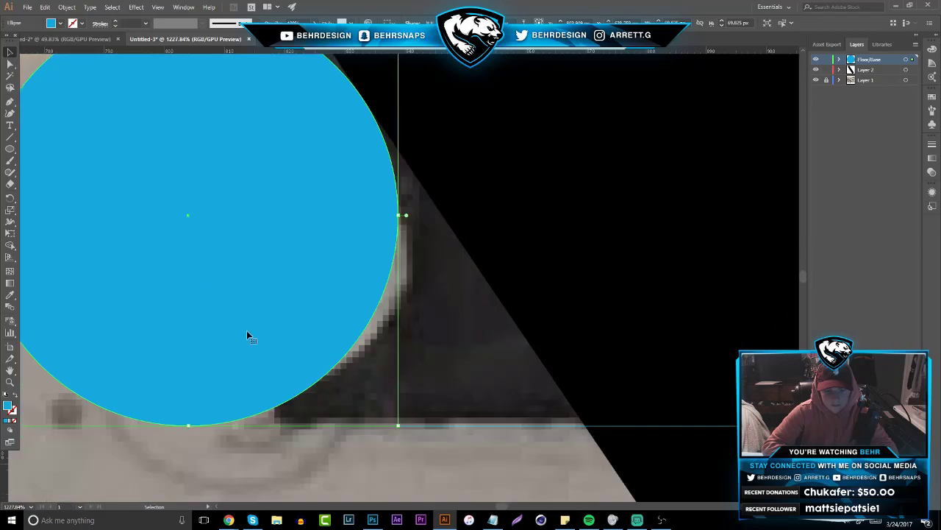
- Duplicate the blue circle and place the copy over the black diagonal stroke
{"action": "left_click", "coordinate": [10, 382]}
{"action": "left_click_drag", "start_coordinate": [359, 320], "coordinate": [206, 319]}
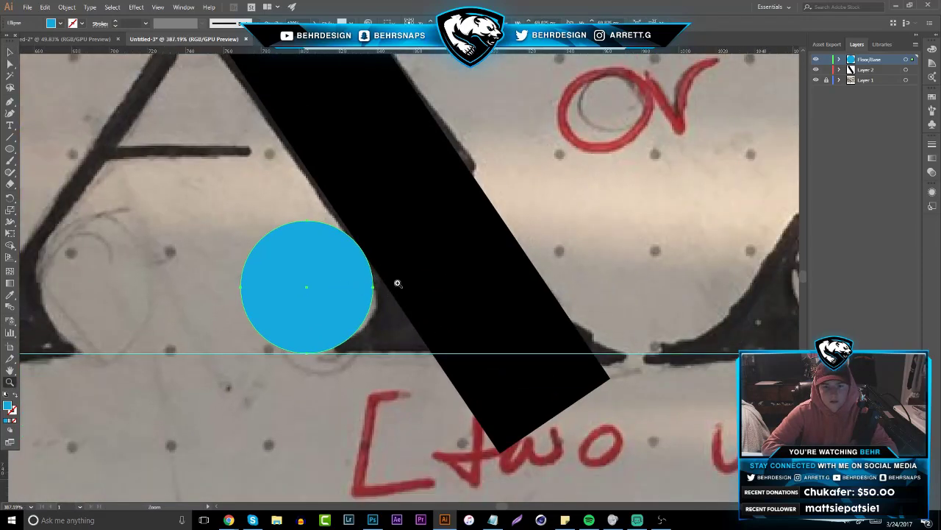
{"action": "scroll", "coordinate": [378, 295], "scroll_direction": "down", "scroll_amount": 2}
{"action": "scroll", "coordinate": [431, 319], "scroll_direction": "up", "scroll_amount": 5}
{"action": "left_click", "coordinate": [10, 52]}
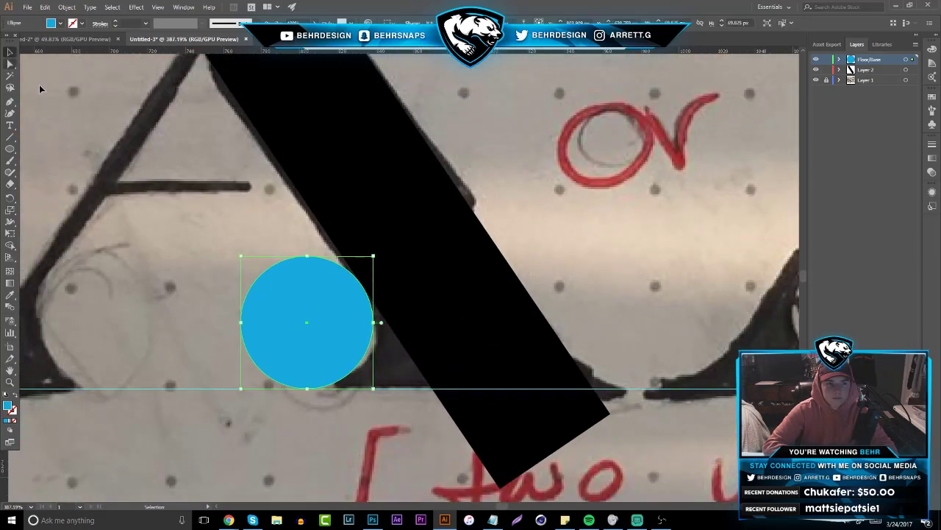
{"action": "left_click_drag", "start_coordinate": [298, 359], "coordinate": [409, 312]}
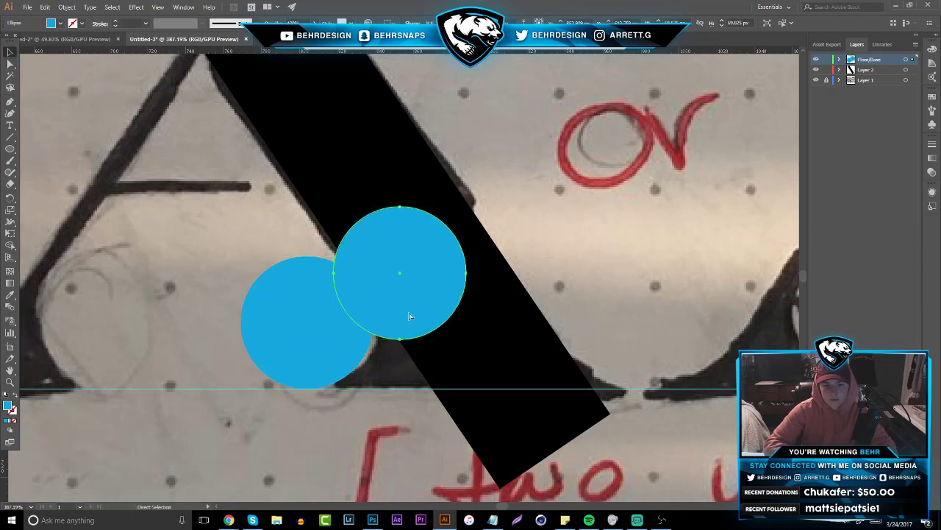
- Undo the last circle placement and duplicate the blue circle along the guide to the other side of the black diagonal bar
{"action": "key", "text": "ctrl+z"}
{"action": "key", "text": "a"}
{"action": "key", "text": "v"}
{"action": "left_click_drag", "start_coordinate": [332, 358], "coordinate": [725, 356]}
- Shift the copied blue circle slightly so its edge touches the black bar's right edge while still resting on the guide
{"action": "left_click", "coordinate": [9, 382]}
{"action": "left_click_drag", "start_coordinate": [591, 372], "coordinate": [698, 339]}
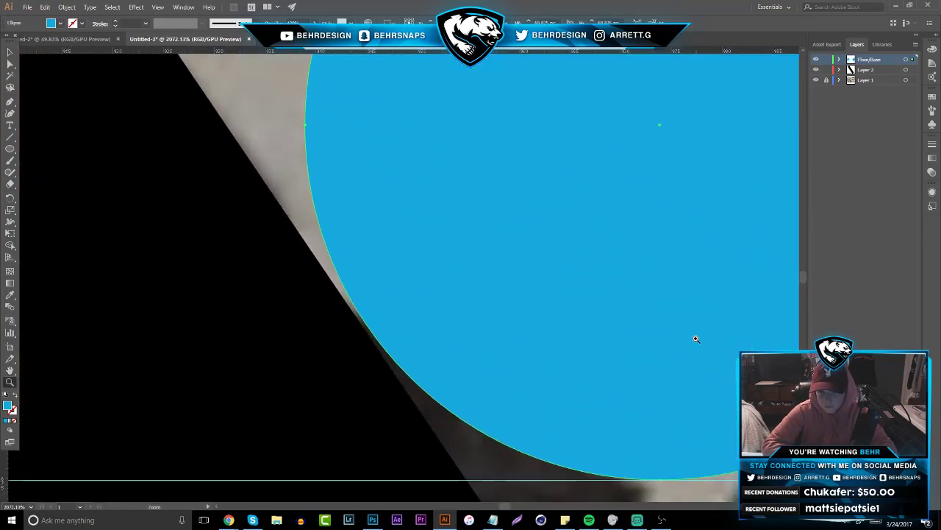
{"action": "left_click", "coordinate": [10, 53]}
{"action": "left_click_drag", "start_coordinate": [497, 348], "coordinate": [492, 343]}
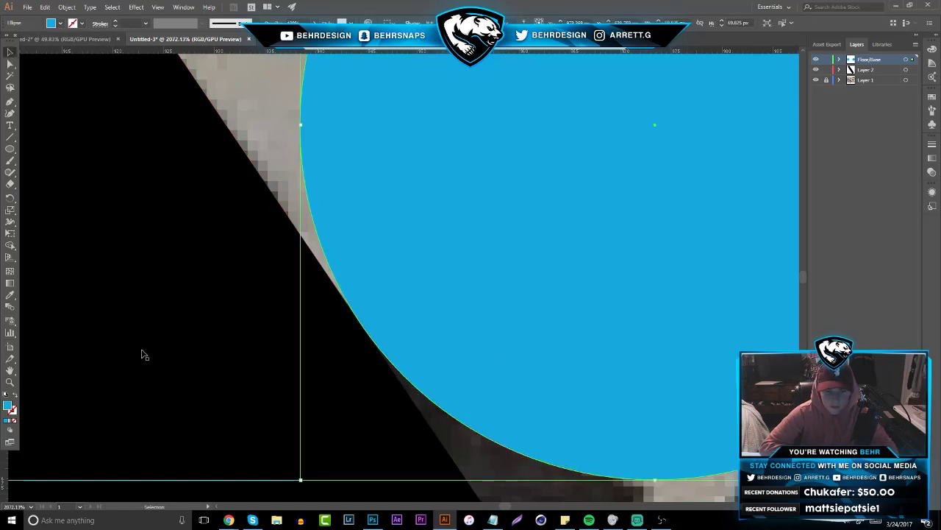
{"action": "left_click", "coordinate": [10, 381]}
{"action": "left_click", "coordinate": [454, 346]}
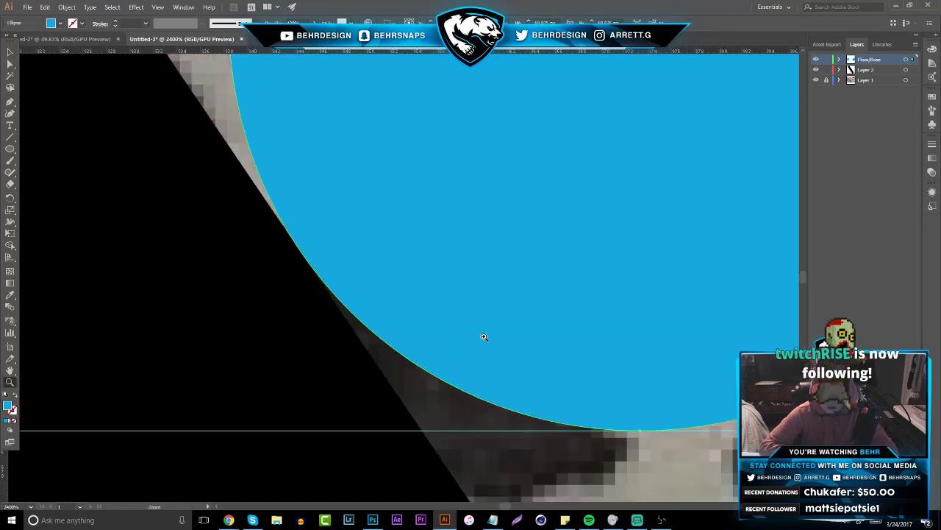
{"action": "left_click_drag", "start_coordinate": [488, 336], "coordinate": [456, 322]}
- Create a new layer and place it directly below the Floor/Base layer
{"action": "left_click", "coordinate": [903, 506]}
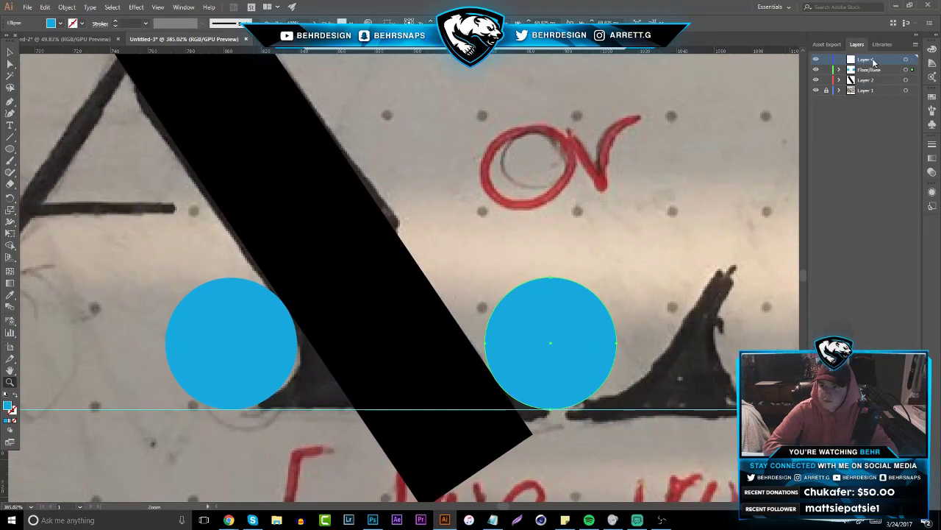
{"action": "left_click_drag", "start_coordinate": [873, 62], "coordinate": [871, 75]}
{"action": "key", "text": "p"}
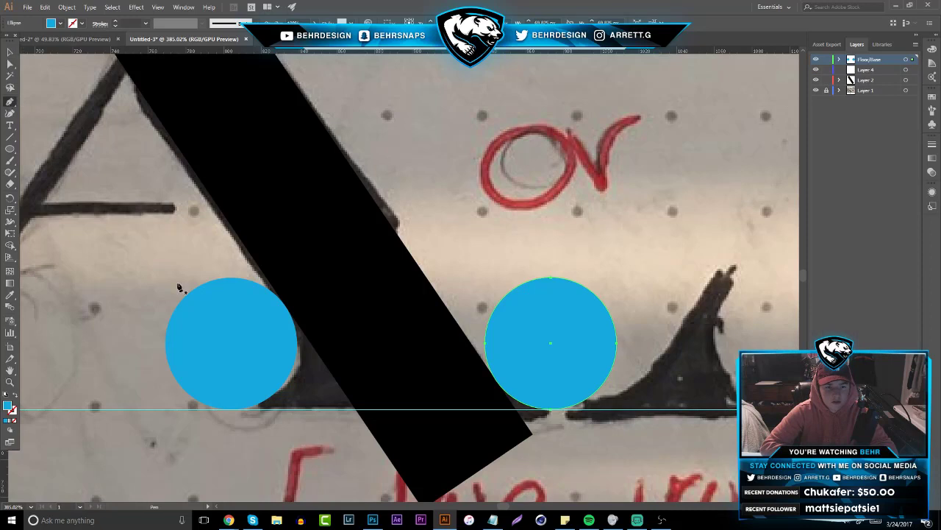
{"action": "left_click", "coordinate": [231, 409]}
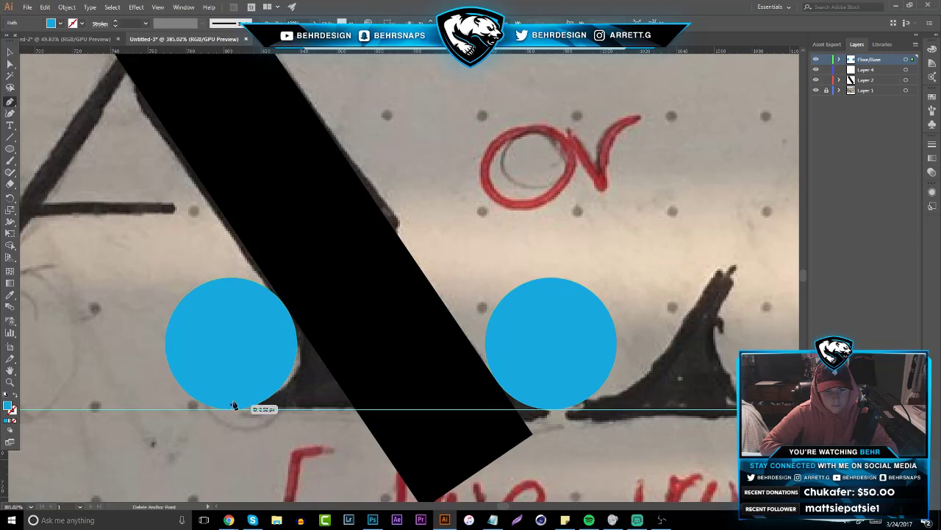
{"action": "left_click", "coordinate": [259, 332]}
{"action": "left_click", "coordinate": [322, 266]}
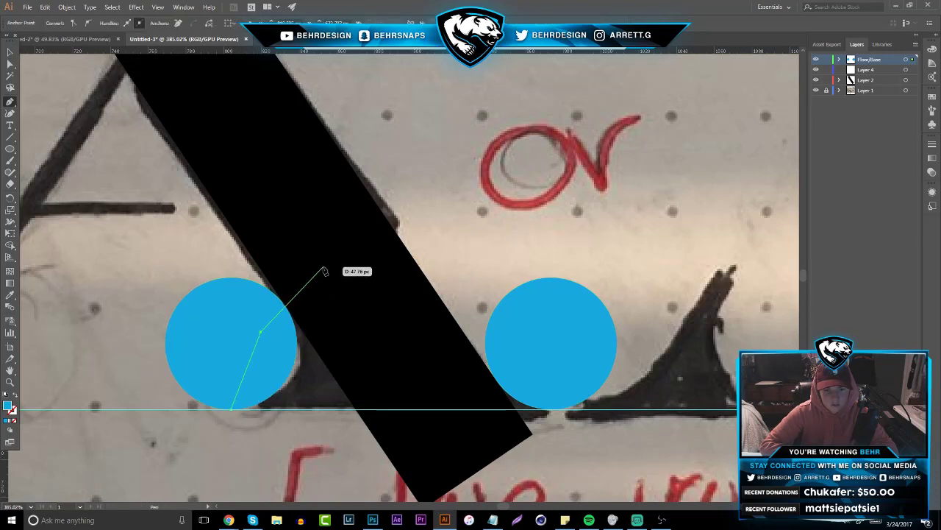
{"action": "left_click", "coordinate": [438, 335]}
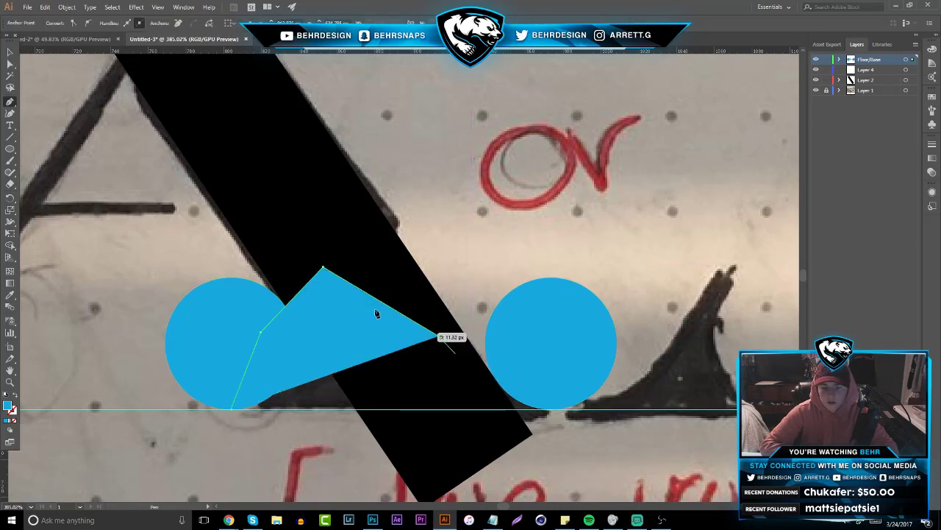
{"action": "left_click", "coordinate": [8, 51]}
{"action": "key", "text": "Delete"}
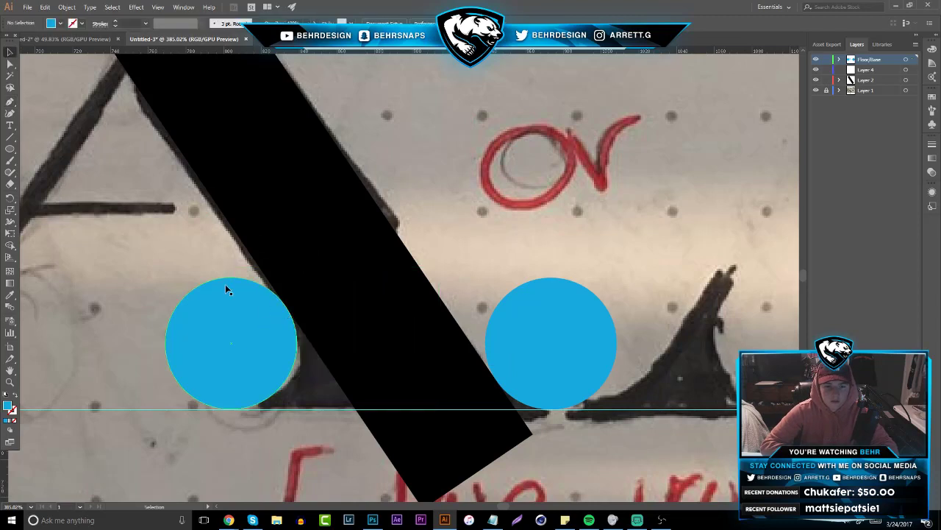
- Set the fill colour to black and select the diagonal bar to make Layer 2 active for the Pen tool
{"action": "left_click", "coordinate": [9, 102]}
{"action": "left_click", "coordinate": [72, 24]}
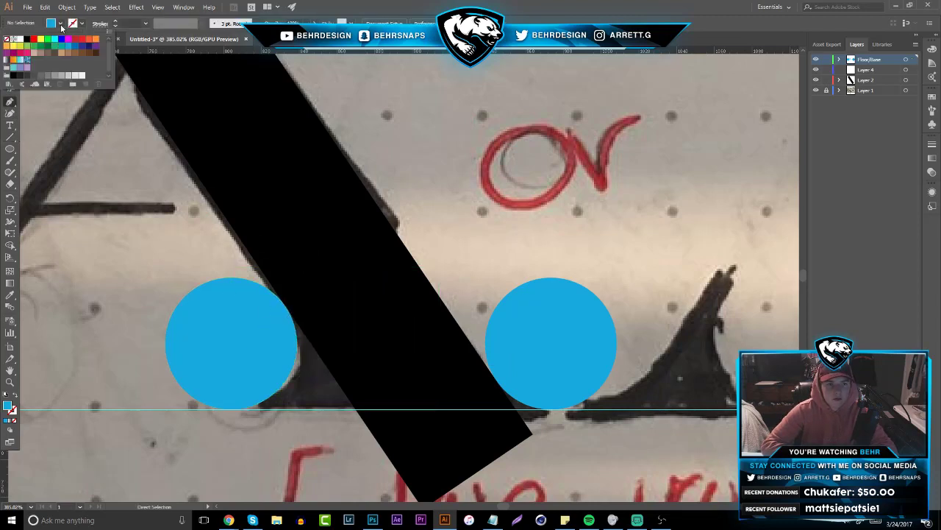
{"action": "left_click", "coordinate": [53, 27]}
{"action": "left_click", "coordinate": [60, 25]}
{"action": "left_click", "coordinate": [33, 37]}
{"action": "left_click", "coordinate": [9, 51]}
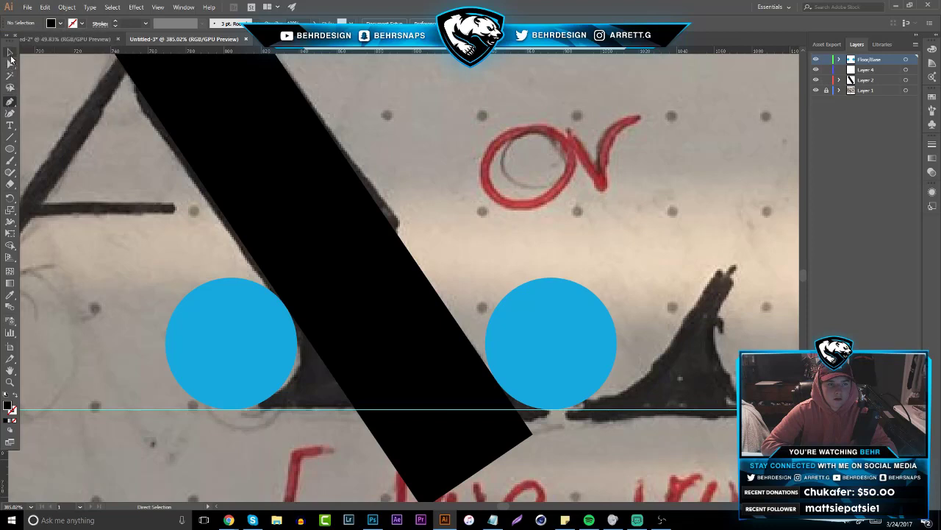
{"action": "left_click", "coordinate": [153, 109]}
{"action": "left_click", "coordinate": [10, 103]}
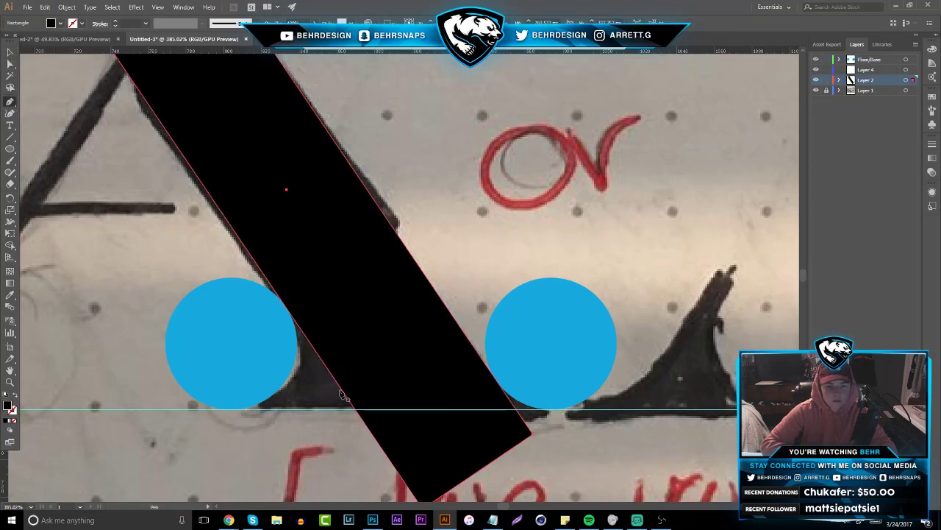
- Draw a black shape with the Pen tool filling the area between both circles and the bar, with its base along the guide
{"action": "left_click", "coordinate": [435, 410]}
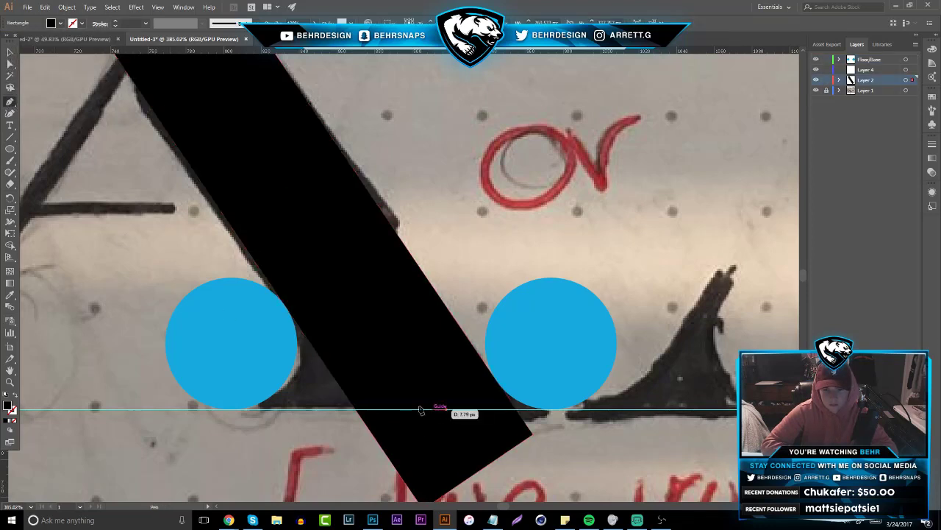
{"action": "left_click", "coordinate": [231, 409]}
{"action": "left_click", "coordinate": [232, 368]}
{"action": "left_click", "coordinate": [314, 290]}
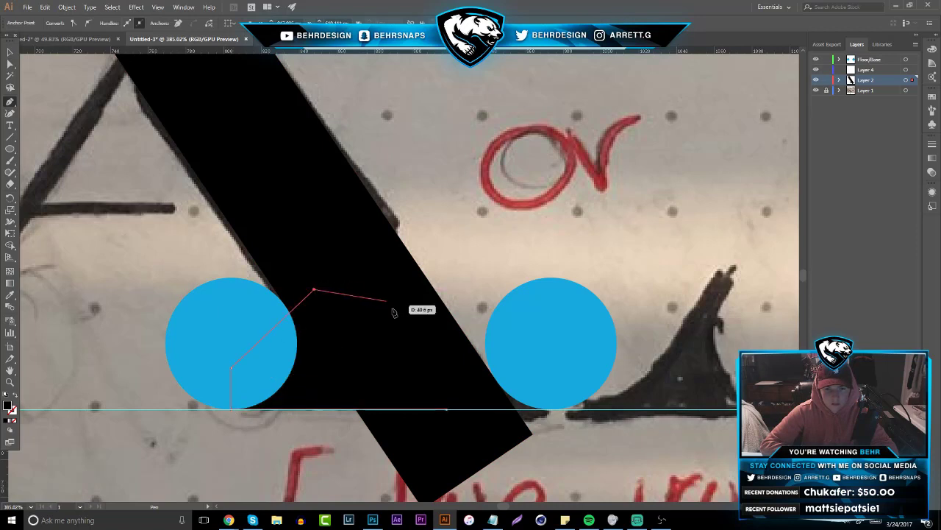
{"action": "left_click", "coordinate": [422, 301]}
{"action": "left_click", "coordinate": [482, 371]}
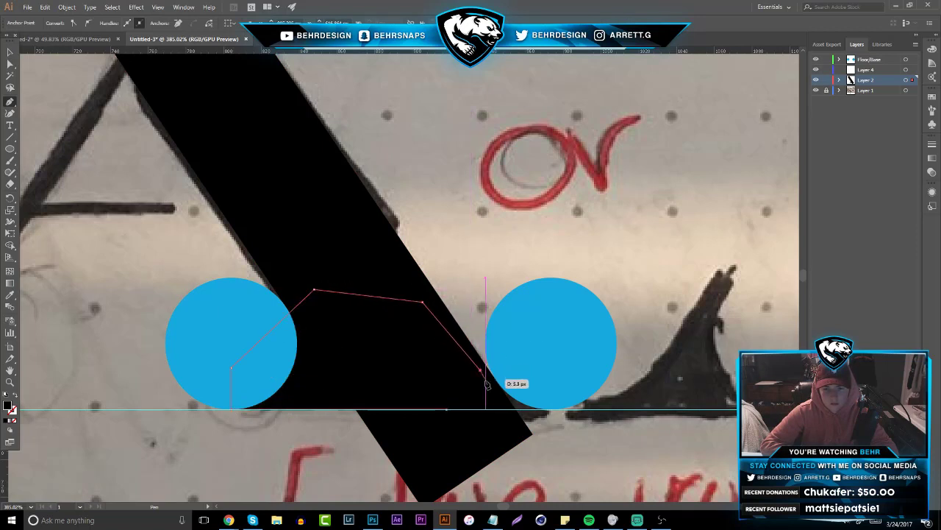
{"action": "left_click", "coordinate": [485, 380]}
{"action": "left_click", "coordinate": [507, 376]}
{"action": "left_click", "coordinate": [551, 385]}
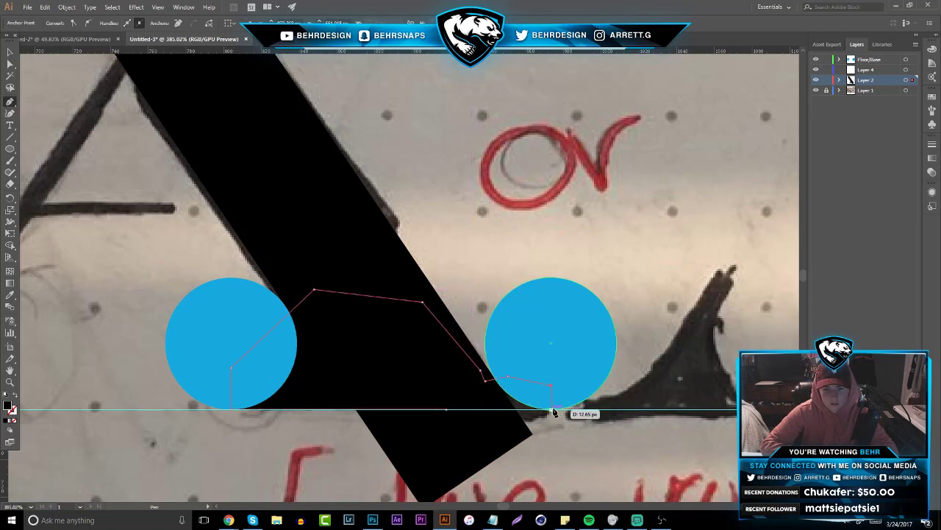
{"action": "left_click", "coordinate": [550, 409]}
{"action": "left_click", "coordinate": [401, 412]}
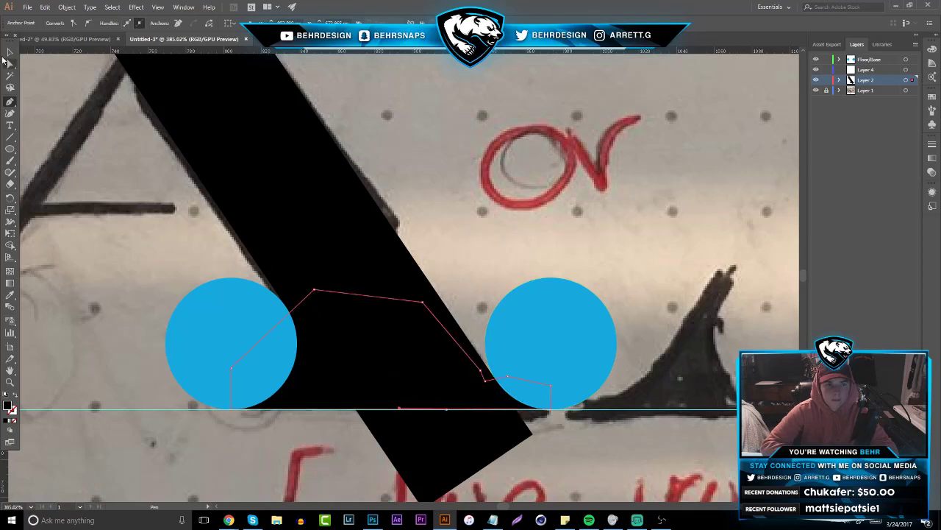
{"action": "left_click", "coordinate": [10, 51]}
- Place a duplicate of the left blue circle in the free area below and to the right of the lettering
{"action": "scroll", "coordinate": [314, 283], "scroll_direction": "down", "scroll_amount": 2}
{"action": "scroll", "coordinate": [118, 184], "scroll_direction": "down", "scroll_amount": 2}
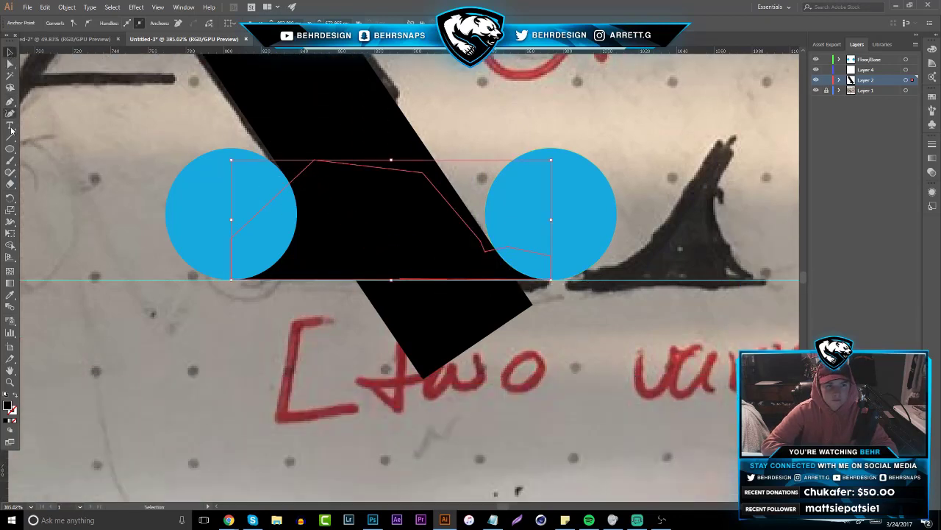
{"action": "left_click_drag", "start_coordinate": [9, 148], "coordinate": [40, 149]}
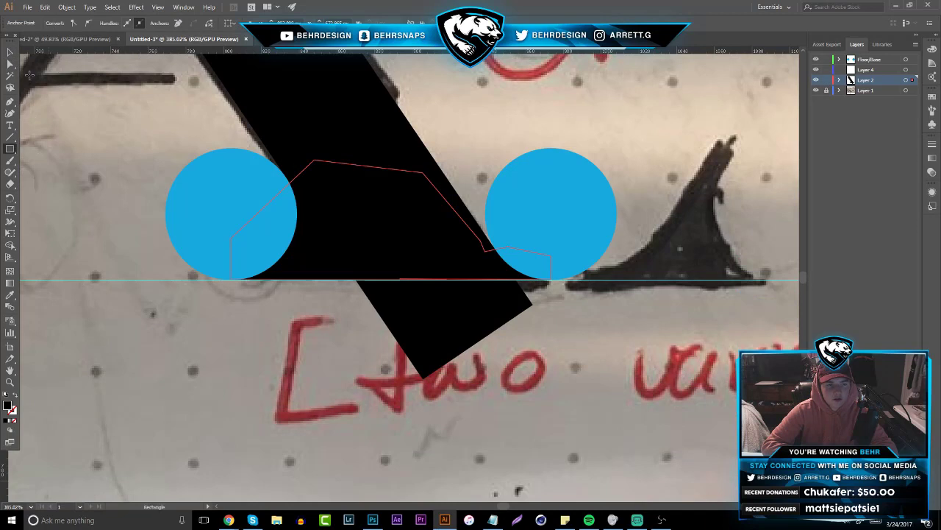
{"action": "key", "text": "v"}
{"action": "left_click", "coordinate": [223, 207]}
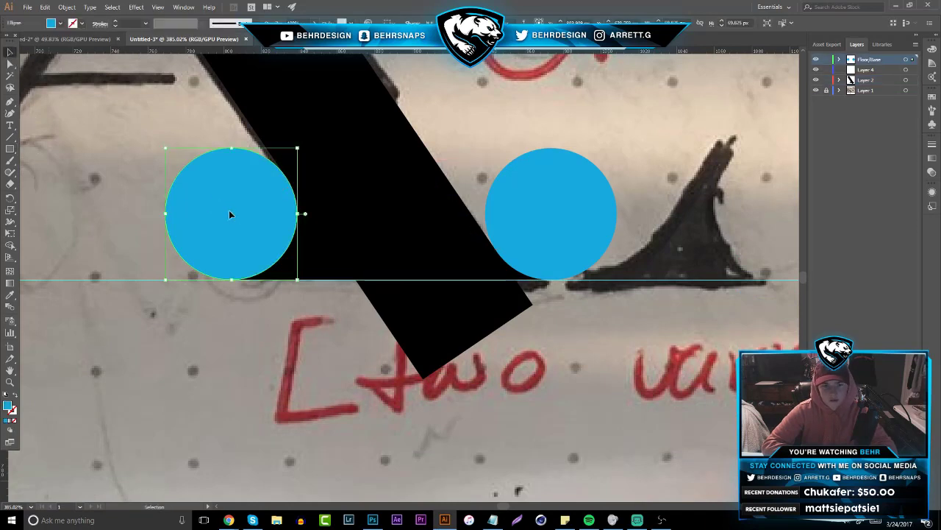
{"action": "left_click_drag", "start_coordinate": [229, 211], "coordinate": [733, 507]}
{"action": "left_click_drag", "start_coordinate": [772, 464], "coordinate": [772, 465]}
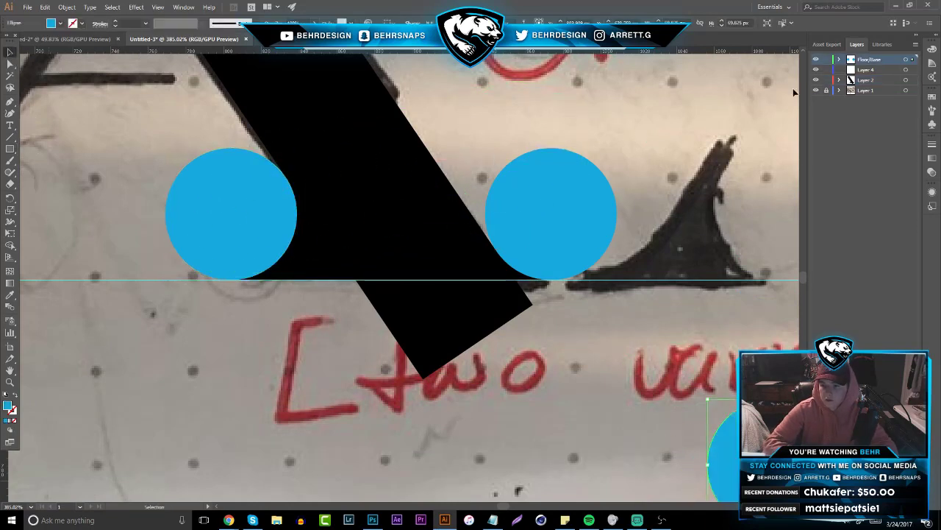
- Recolour the spare circle bright cyan and draw a matching rectangle about 301 × 55 px directly below the guide, spanning both upper circles
{"action": "left_click", "coordinate": [12, 150]}
{"action": "left_click", "coordinate": [60, 23]}
{"action": "left_click", "coordinate": [61, 45]}
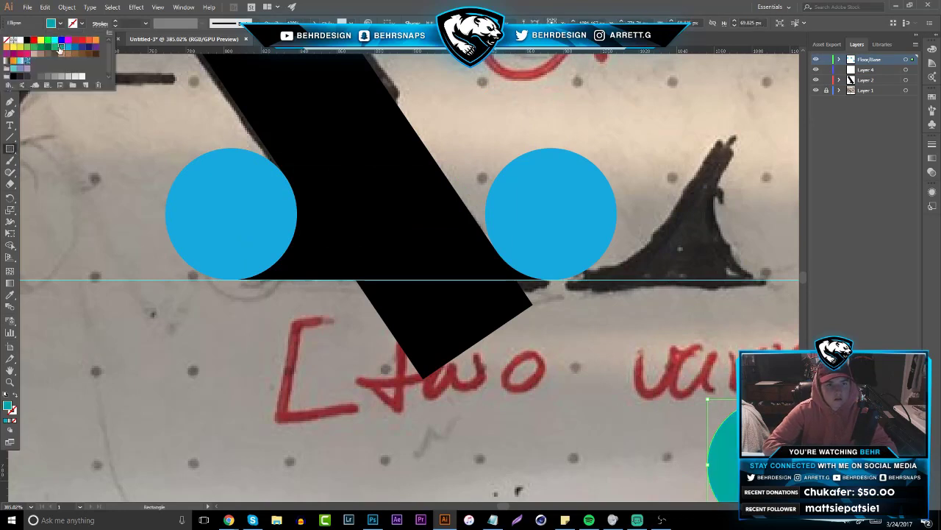
{"action": "left_click", "coordinate": [56, 47]}
{"action": "mouse_move", "coordinate": [136, 383]}
{"action": "left_mouse_down"}
{"action": "mouse_move", "coordinate": [490, 378]}
{"action": "mouse_move", "coordinate": [705, 280]}
{"action": "left_mouse_up"}
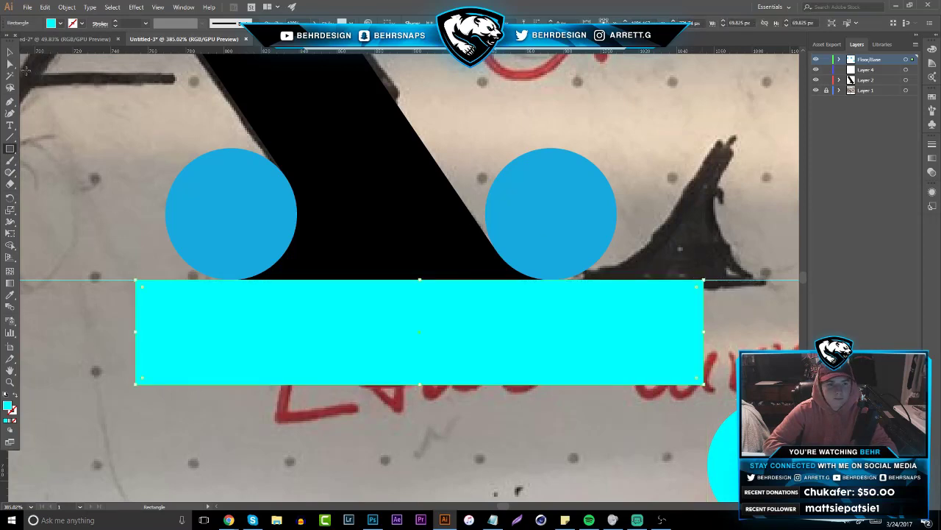
{"action": "key", "text": "v"}
- Hide the sketch photo on Layer 1 and leave all artwork deselected
{"action": "left_click", "coordinate": [817, 90]}
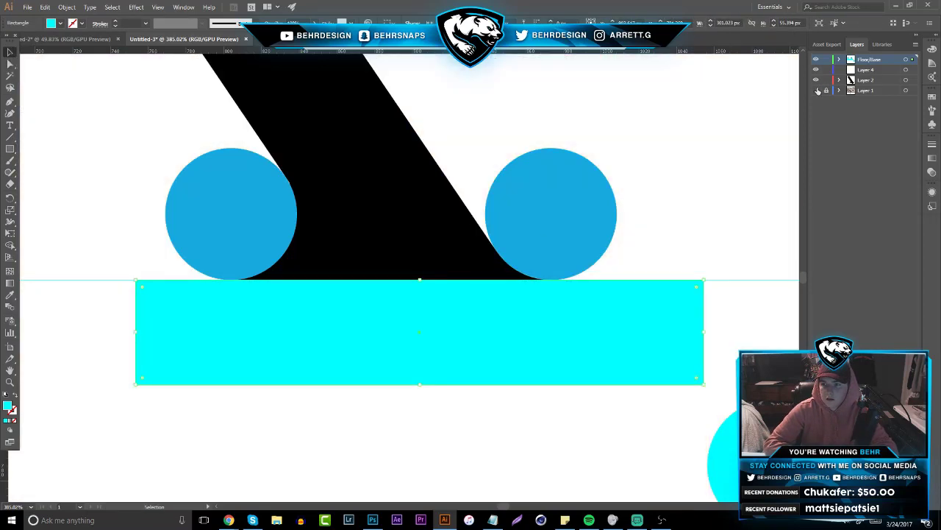
{"action": "left_click_drag", "start_coordinate": [84, 438], "coordinate": [595, 148]}
{"action": "left_click", "coordinate": [138, 178]}
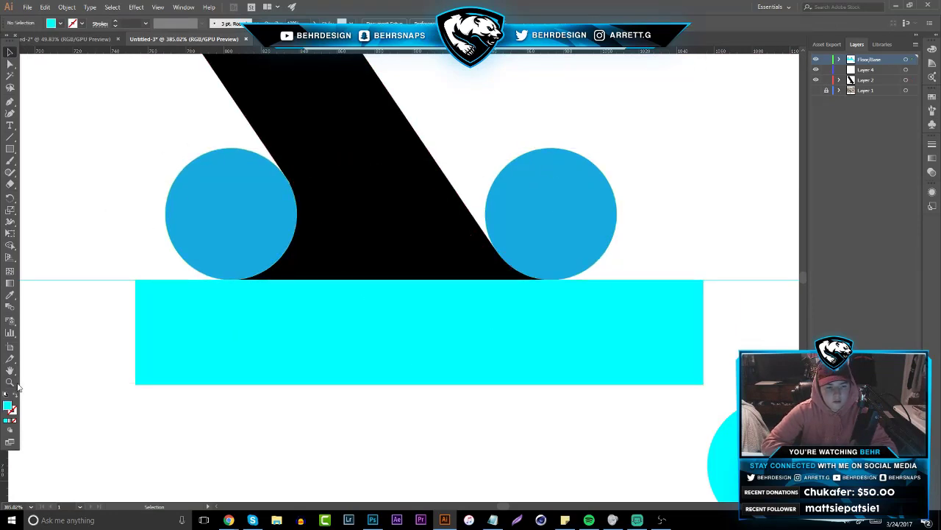
- Try to nudge the left blue circle against the diagonal bar's left edge
{"action": "key", "text": "z"}
{"action": "left_click_drag", "start_coordinate": [275, 193], "coordinate": [350, 190]}
{"action": "left_click_drag", "start_coordinate": [266, 157], "coordinate": [368, 162]}
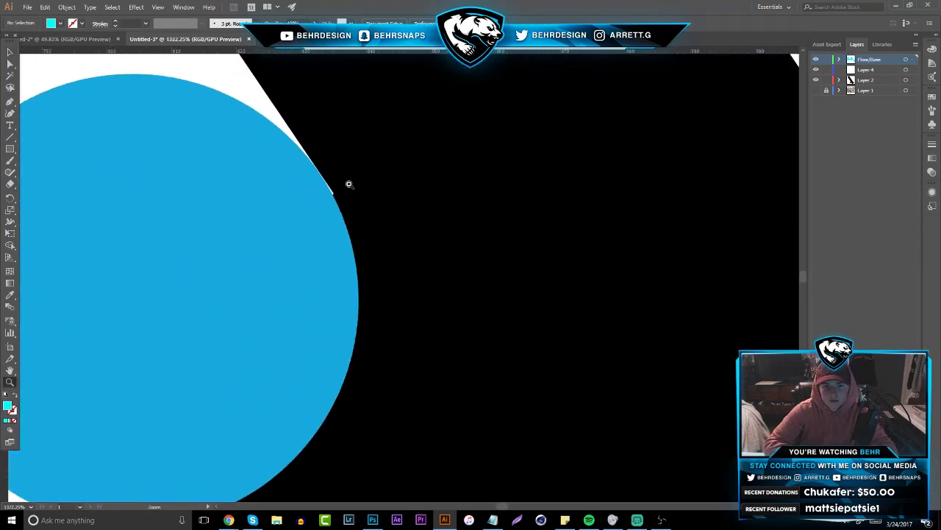
{"action": "scroll", "coordinate": [344, 183], "scroll_direction": "up", "scroll_amount": 1}
{"action": "left_click_drag", "start_coordinate": [302, 179], "coordinate": [326, 181]}
{"action": "key", "text": "v"}
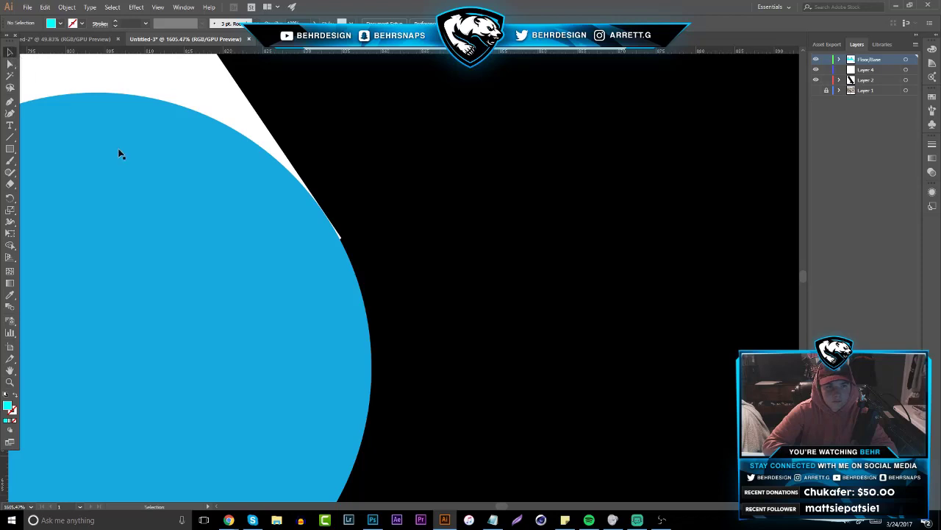
{"action": "left_click", "coordinate": [214, 221]}
{"action": "left_click_drag", "start_coordinate": [237, 222], "coordinate": [236, 222]}
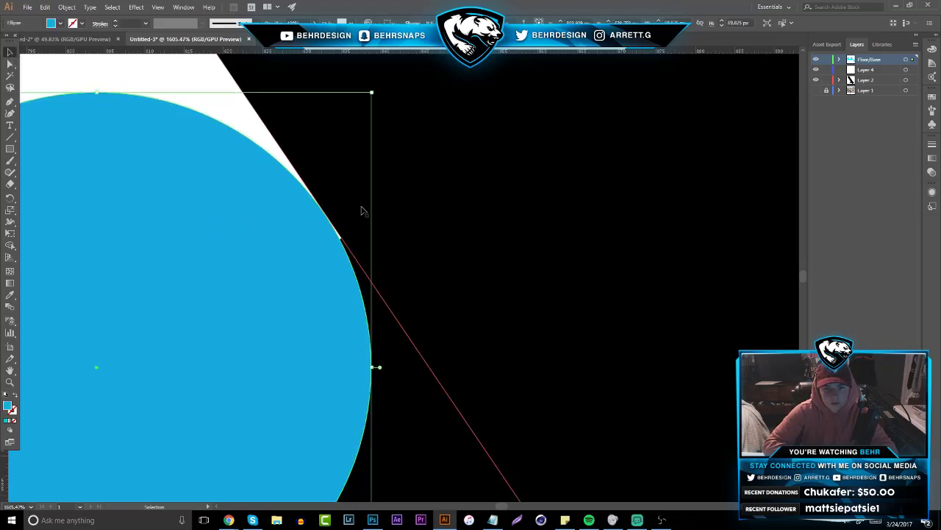
{"action": "left_click", "coordinate": [38, 75]}
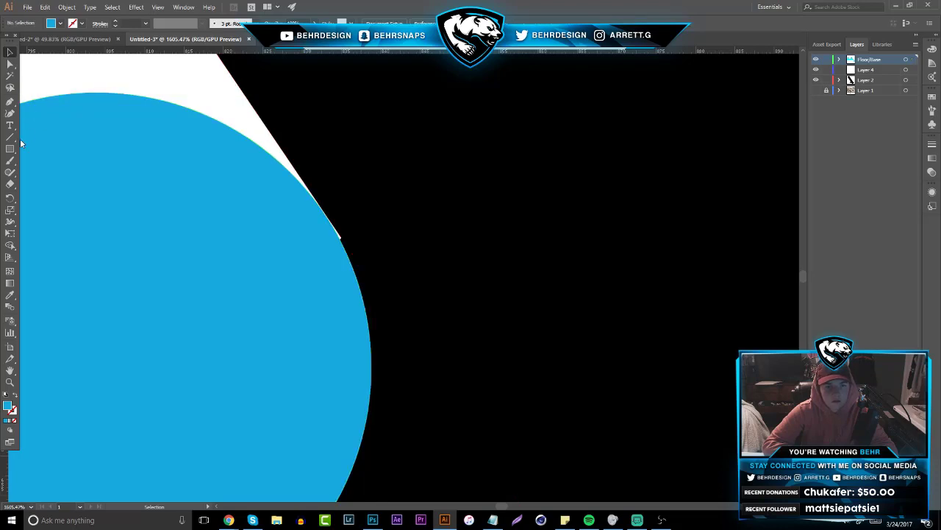
- Move the left blue circle slightly to close the thin gap where it meets the diagonal bar's left edge, and deselect it
{"action": "left_click", "coordinate": [11, 103]}
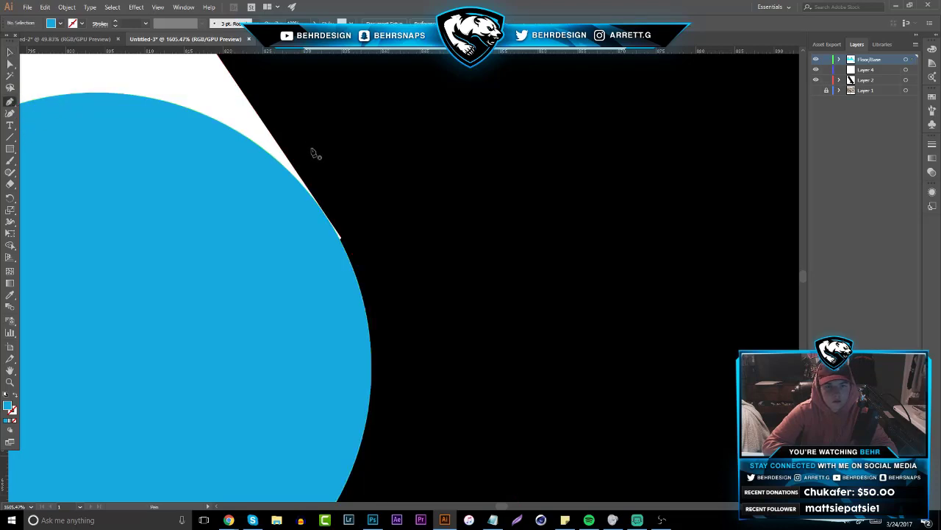
{"action": "left_click", "coordinate": [10, 382]}
{"action": "left_click", "coordinate": [357, 201]}
{"action": "left_click", "coordinate": [338, 214]}
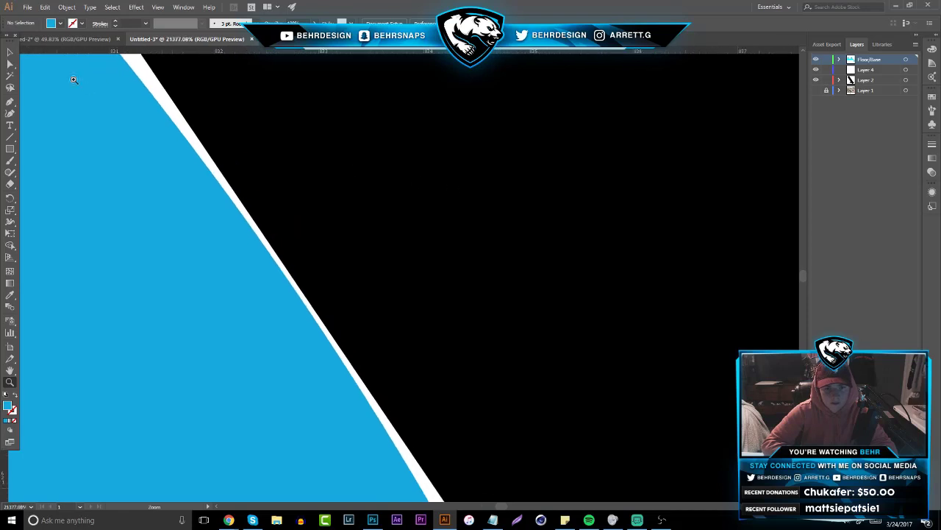
{"action": "left_click", "coordinate": [10, 53]}
{"action": "left_click_drag", "start_coordinate": [158, 254], "coordinate": [166, 258]}
{"action": "left_click", "coordinate": [10, 382]}
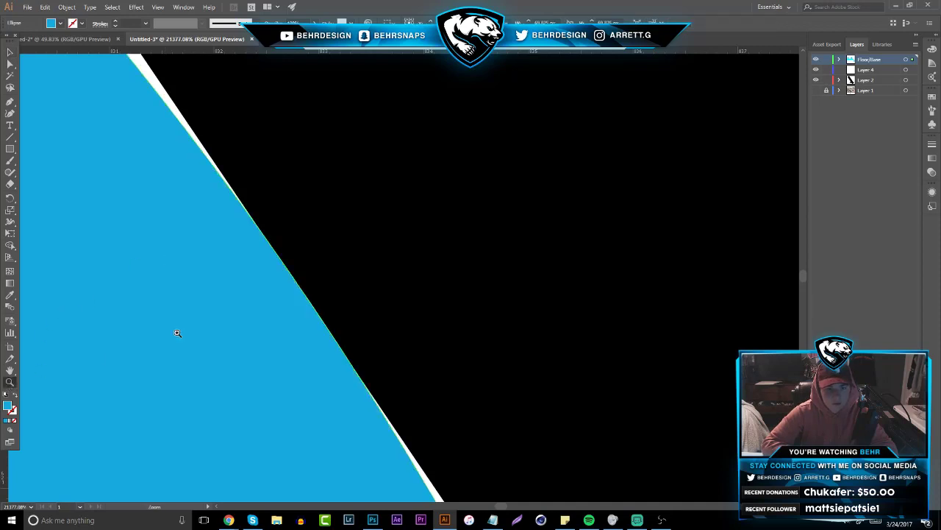
{"action": "left_click_drag", "start_coordinate": [456, 302], "coordinate": [324, 294]}
{"action": "left_click_drag", "start_coordinate": [259, 208], "coordinate": [213, 195]}
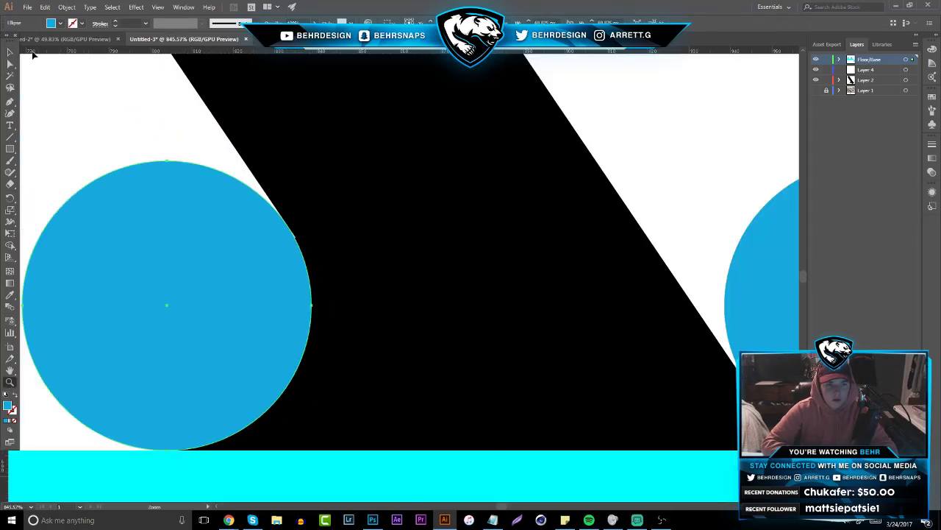
{"action": "left_click", "coordinate": [11, 52]}
{"action": "left_click", "coordinate": [34, 69]}
- Draw a black Pen patch on Layer 2 behind the left blue circle, filling the sliver where it meets the diagonal bar, and deselect it
{"action": "left_click", "coordinate": [10, 101]}
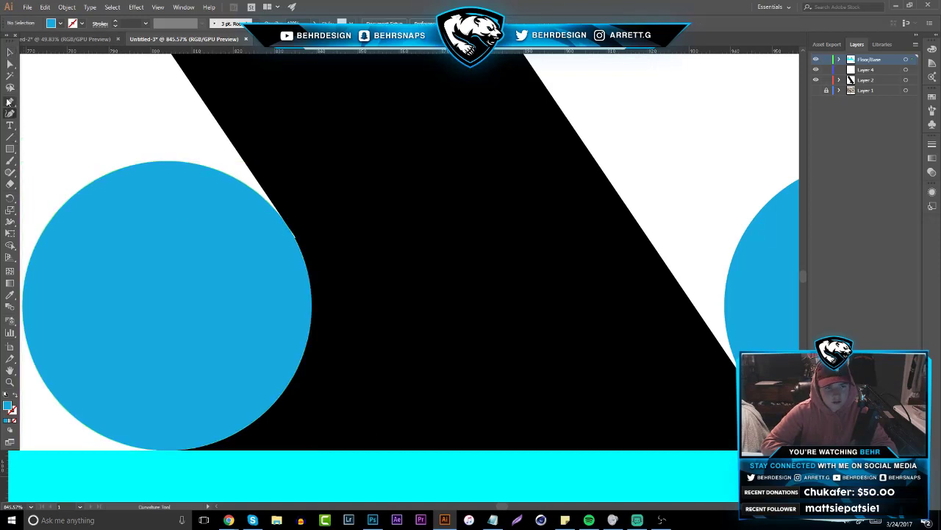
{"action": "left_click", "coordinate": [866, 79]}
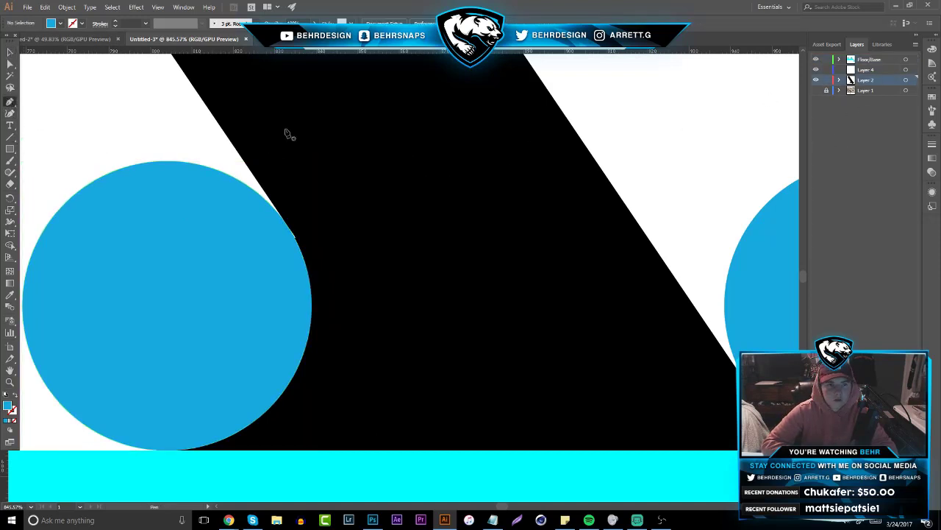
{"action": "left_click", "coordinate": [60, 24]}
{"action": "left_click", "coordinate": [26, 40]}
{"action": "left_click", "coordinate": [317, 181]}
{"action": "left_click", "coordinate": [257, 258]}
{"action": "left_click", "coordinate": [243, 343]}
{"action": "left_click", "coordinate": [449, 430]}
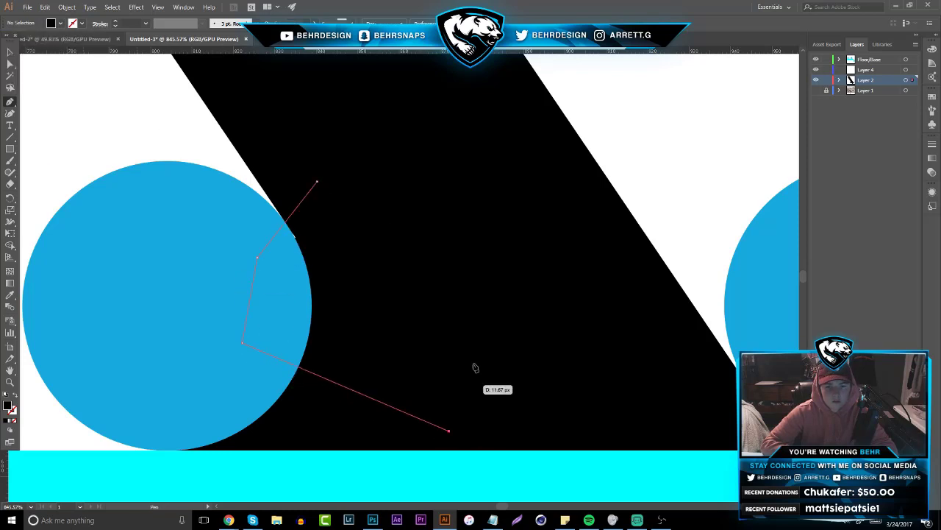
{"action": "left_click", "coordinate": [527, 282]}
{"action": "left_click", "coordinate": [10, 51]}
{"action": "left_click", "coordinate": [123, 300]}
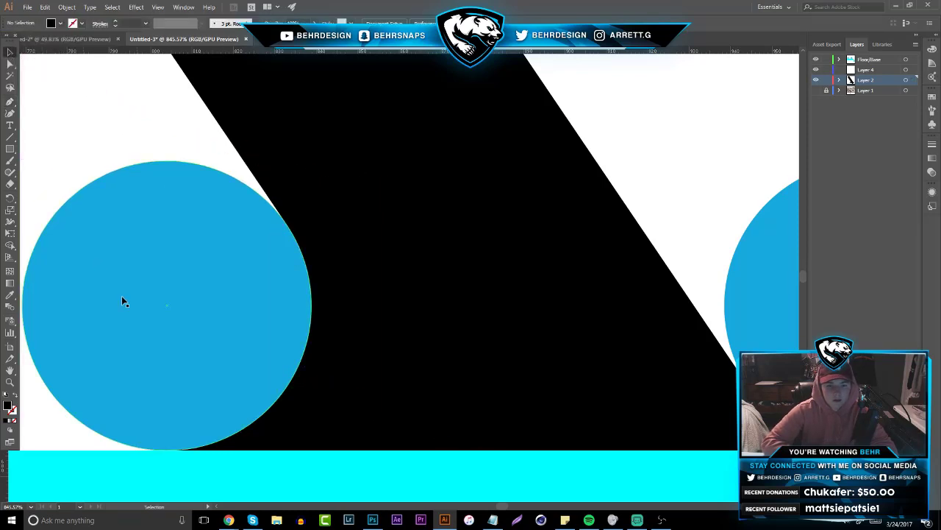
{"action": "key", "text": "ctrl+shift+a"}
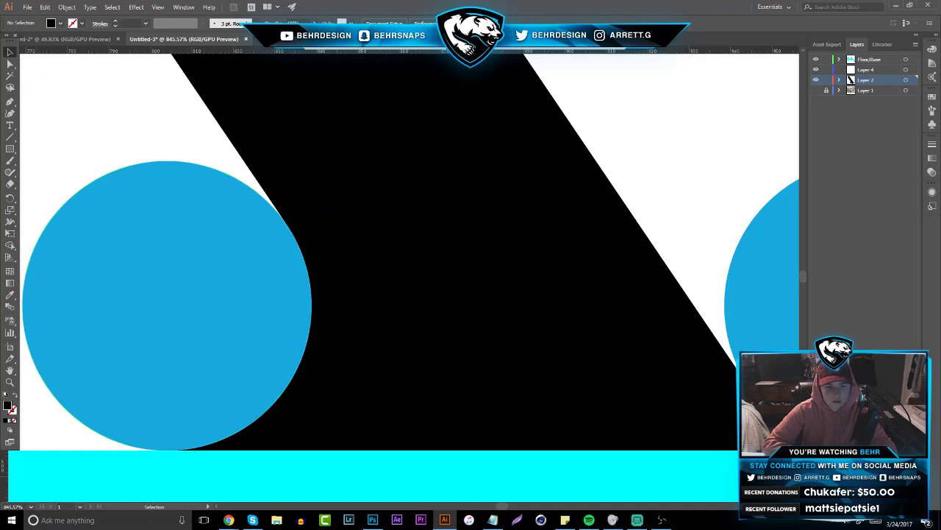
- Select the bar, both blue circles and the cyan rectangle, and remove every piece of the left blue circle with Shape Builder
{"action": "left_click", "coordinate": [10, 382]}
{"action": "key", "text": "ctrl+0"}
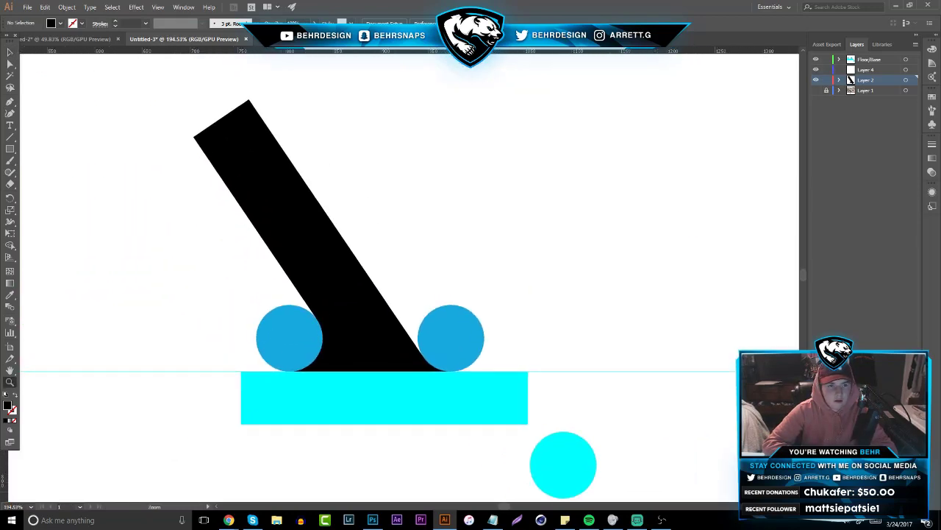
{"action": "left_click", "coordinate": [10, 51]}
{"action": "left_click_drag", "start_coordinate": [133, 122], "coordinate": [565, 397]}
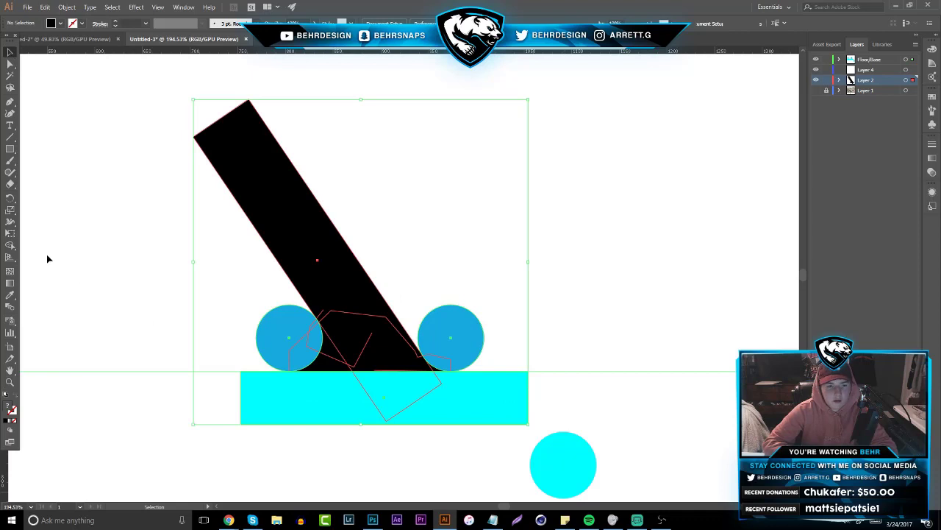
{"action": "left_click", "coordinate": [10, 244]}
{"action": "left_click", "coordinate": [287, 331], "text": "alt"}
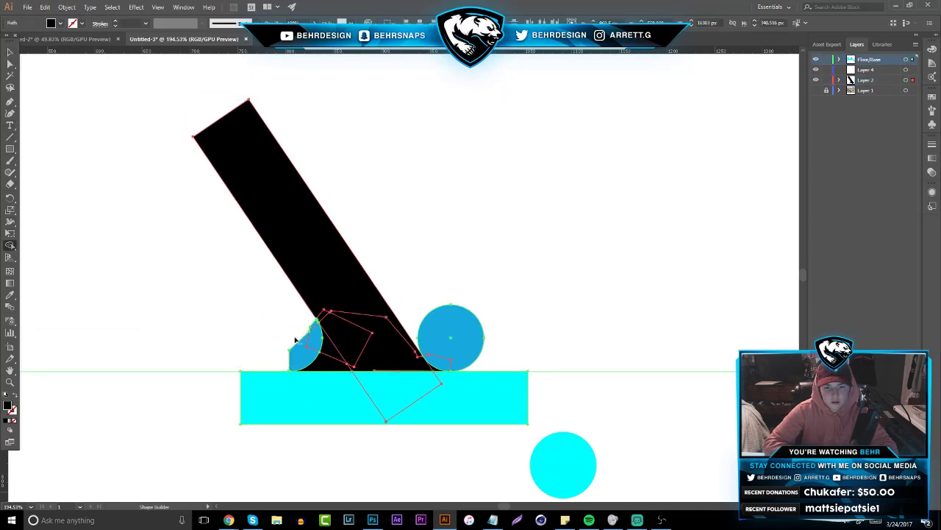
{"action": "left_click", "coordinate": [314, 335], "text": "alt"}
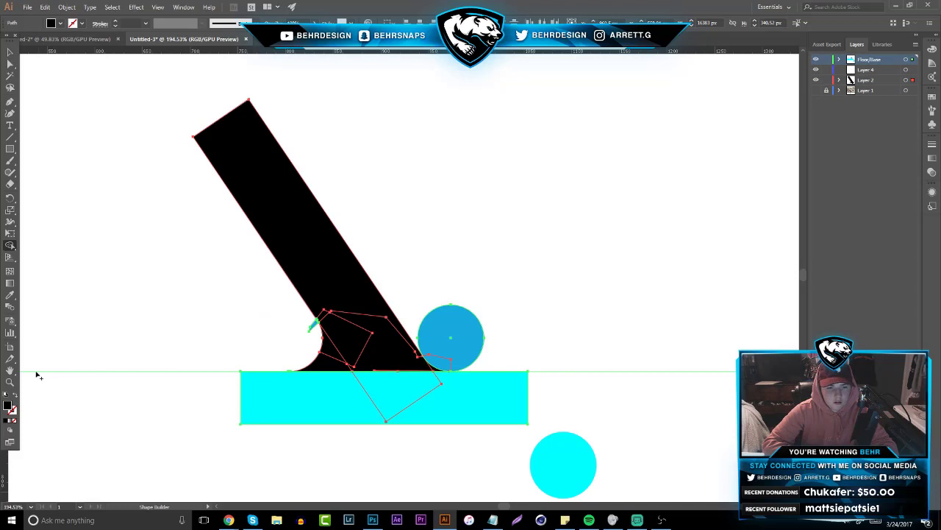
{"action": "left_click", "coordinate": [10, 381]}
{"action": "left_click_drag", "start_coordinate": [329, 318], "coordinate": [529, 305]}
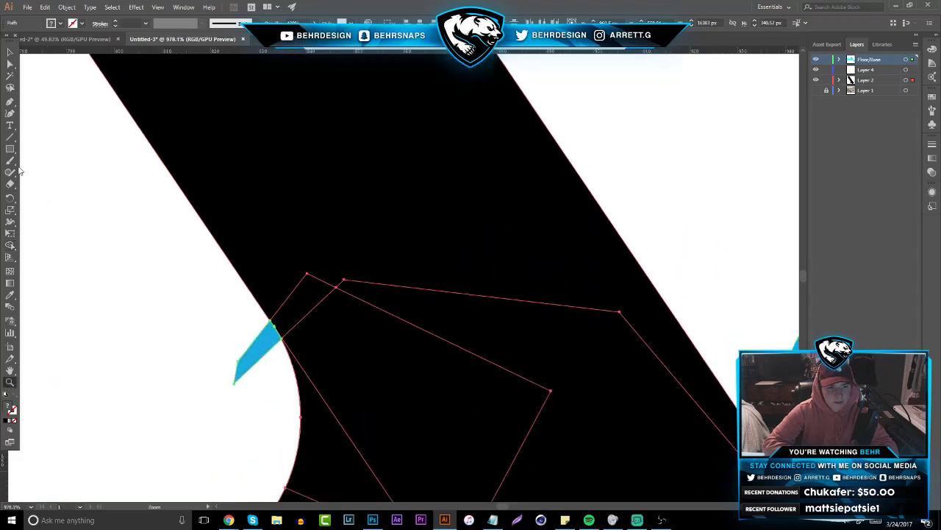
{"action": "left_click", "coordinate": [10, 246]}
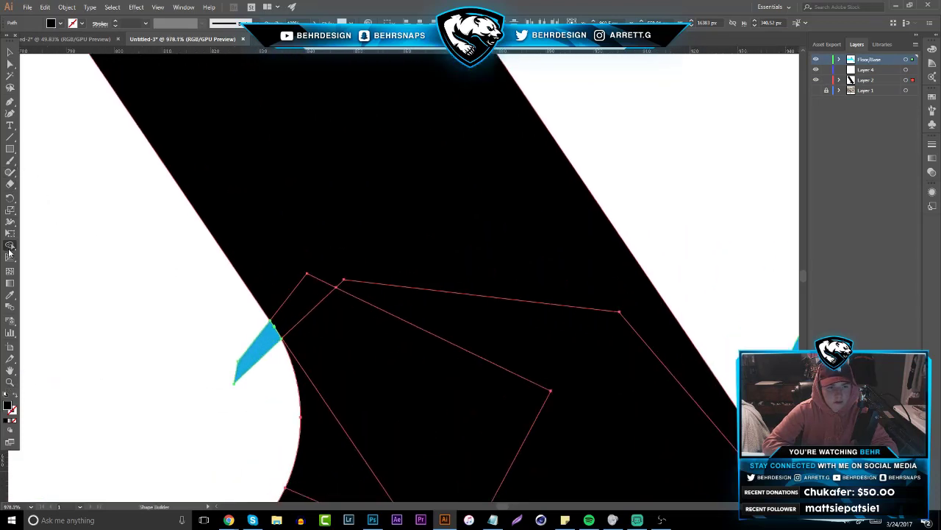
{"action": "left_click", "coordinate": [256, 345], "text": "alt"}
- Remove all pieces of the right blue circle with Shape Builder, leaving a curved foot beside the bar
{"action": "scroll", "coordinate": [431, 509], "scroll_direction": "down", "scroll_amount": 3}
{"action": "left_click_drag", "start_coordinate": [502, 507], "coordinate": [520, 509]}
{"action": "scroll", "coordinate": [519, 511], "scroll_direction": "left", "scroll_amount": 10}
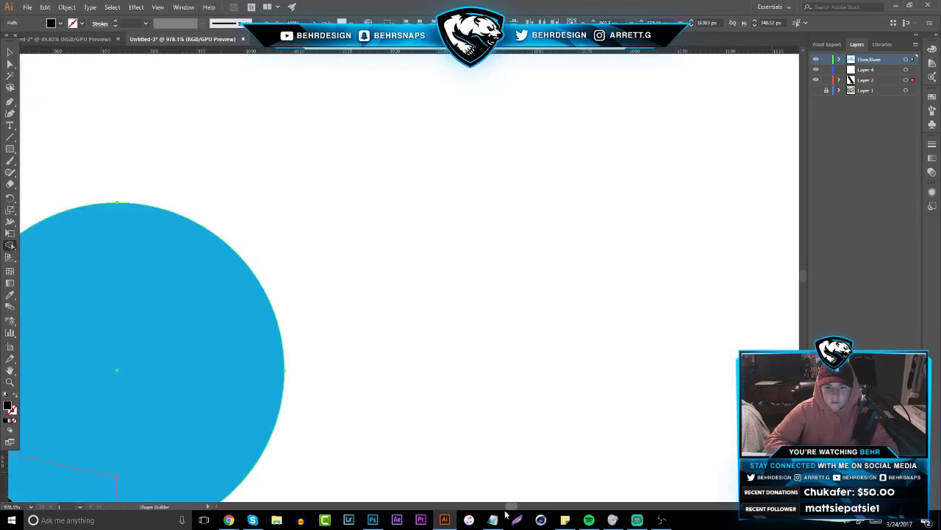
{"action": "scroll", "coordinate": [490, 397], "scroll_direction": "down", "scroll_amount": 3}
{"action": "left_click", "coordinate": [417, 357], "text": "alt"}
{"action": "left_click", "coordinate": [475, 317], "text": "alt"}
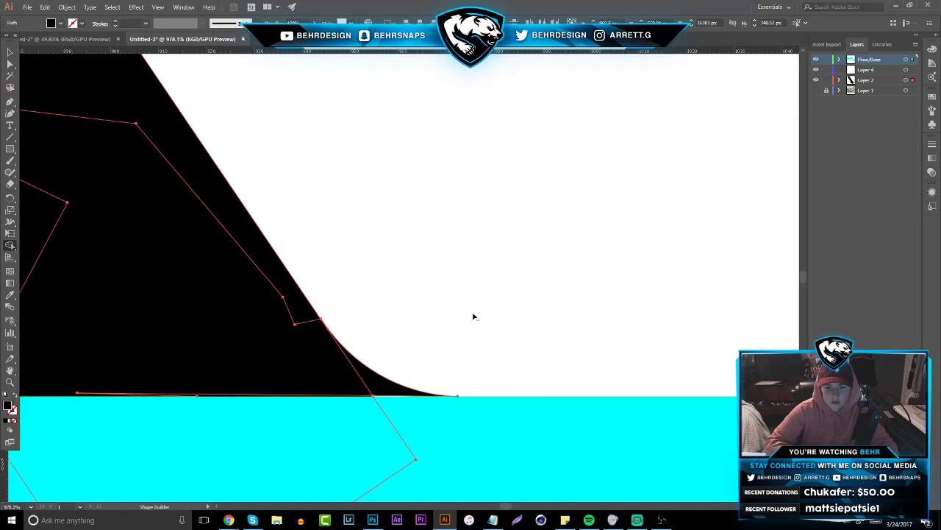
- Remove the cyan rectangle and the bar end below the guide with Shape Builder, and deselect everything
{"action": "left_click", "coordinate": [8, 384]}
{"action": "left_click_drag", "start_coordinate": [353, 365], "coordinate": [184, 366]}
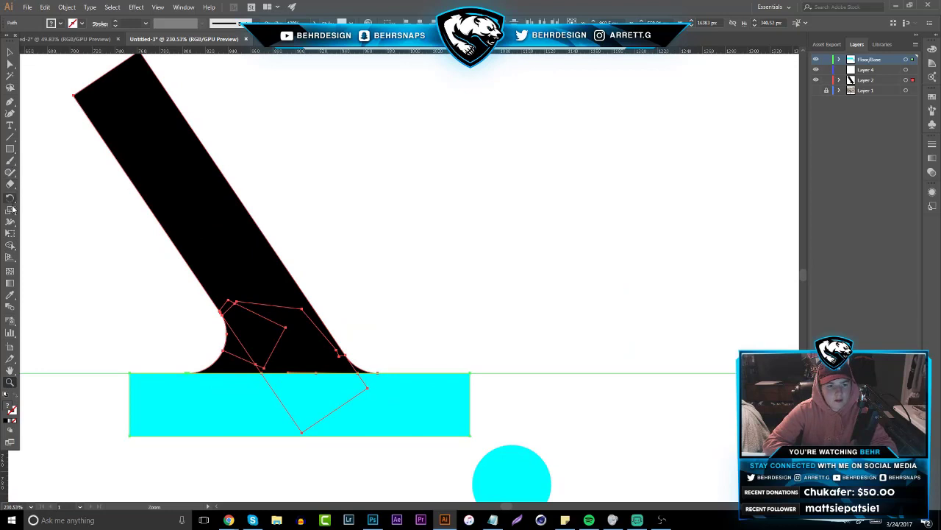
{"action": "left_click", "coordinate": [10, 246]}
{"action": "left_click", "coordinate": [227, 416], "text": "alt"}
{"action": "left_click", "coordinate": [307, 399], "text": "alt"}
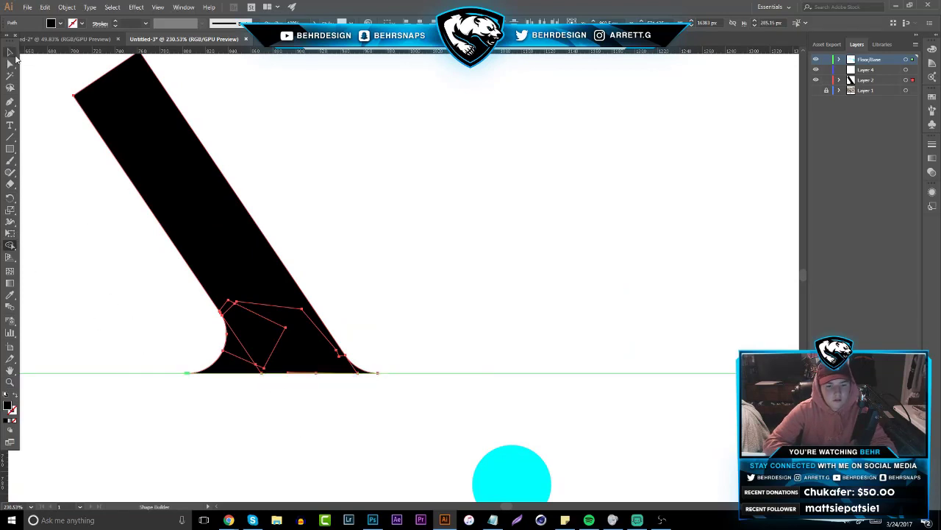
{"action": "left_click", "coordinate": [10, 53]}
{"action": "left_click", "coordinate": [442, 169]}
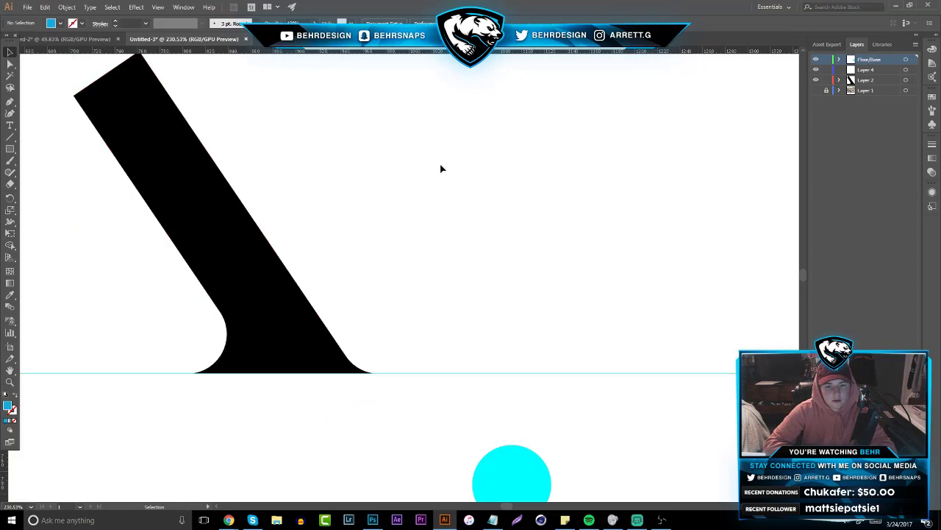
- Draw a demonstration circle about 241 px in diameter in the empty area beside the bar and fill it red
{"action": "left_click", "coordinate": [13, 384]}
{"action": "left_click_drag", "start_coordinate": [386, 361], "coordinate": [179, 363]}
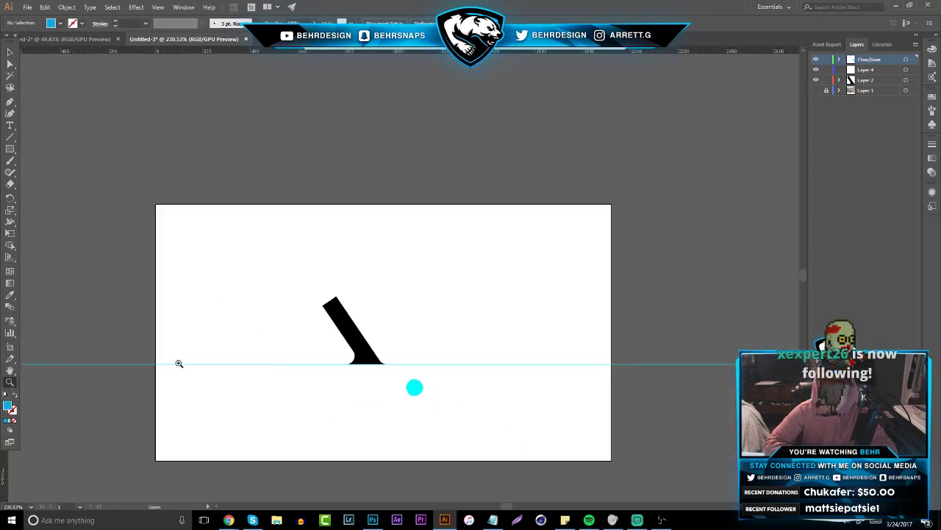
{"action": "left_click_drag", "start_coordinate": [263, 310], "coordinate": [365, 292]}
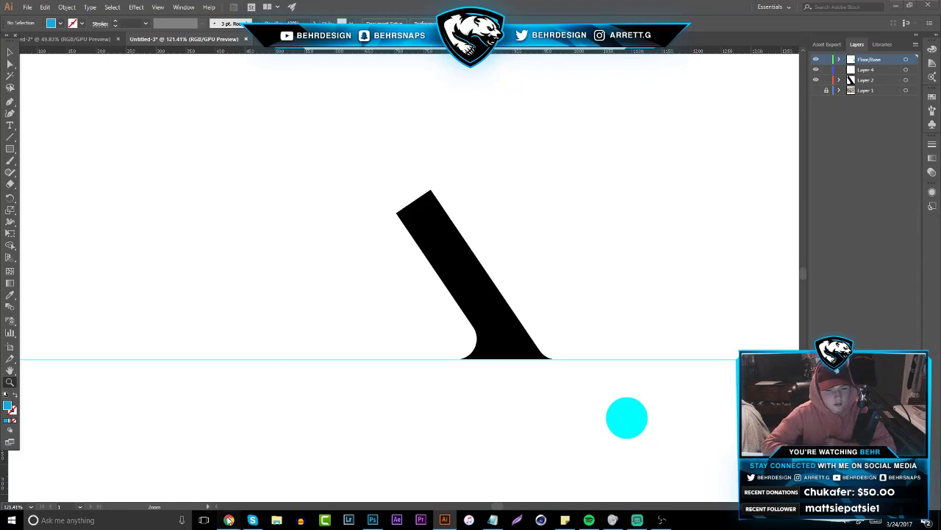
{"action": "left_click", "coordinate": [11, 148]}
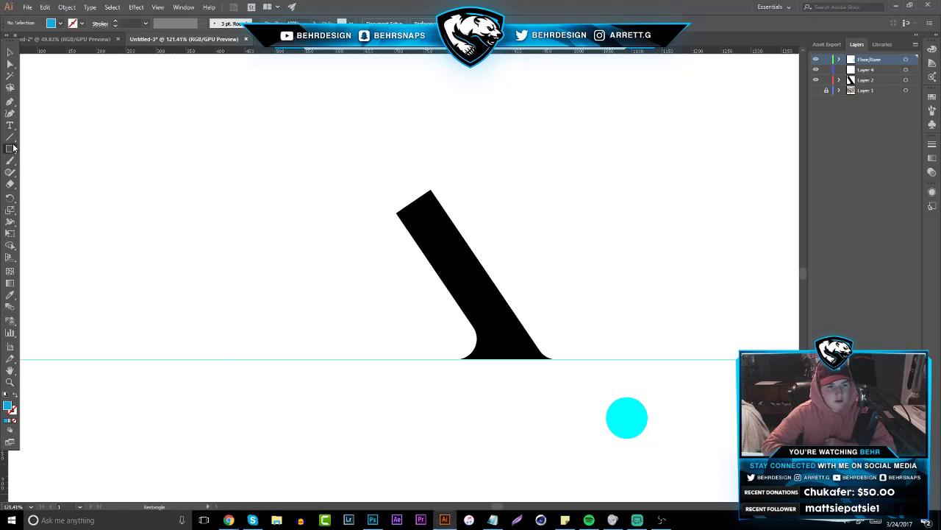
{"action": "left_click_drag", "start_coordinate": [12, 150], "coordinate": [41, 177]}
{"action": "left_click", "coordinate": [41, 174]}
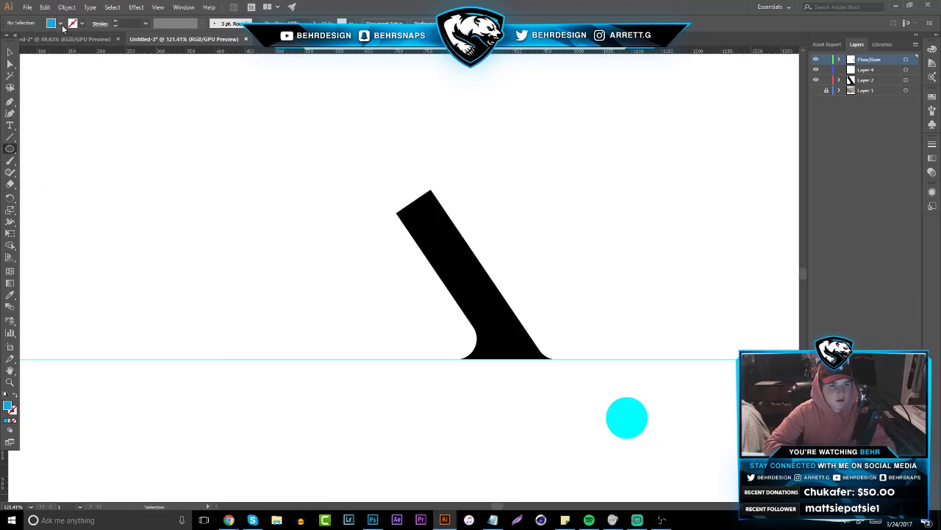
{"action": "left_click", "coordinate": [60, 23]}
{"action": "left_click", "coordinate": [76, 54]}
{"action": "left_click_drag", "start_coordinate": [78, 138], "coordinate": [222, 283]}
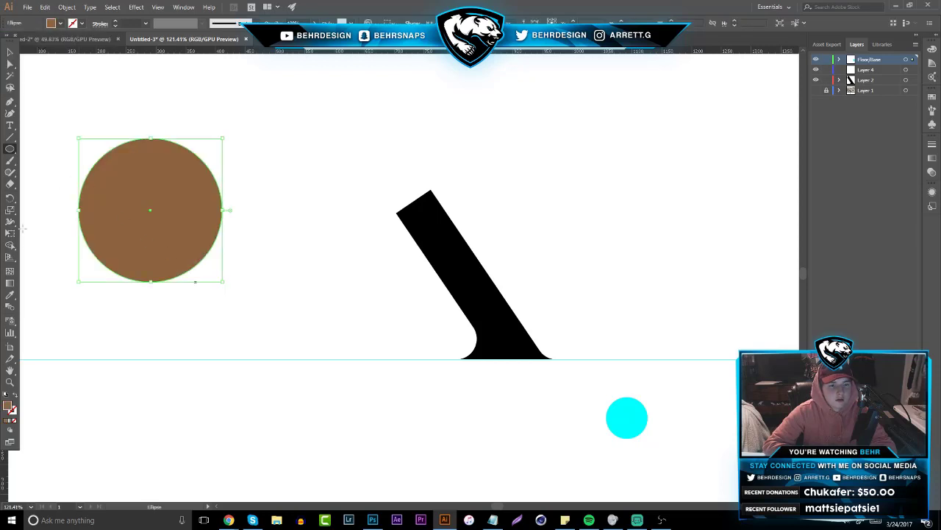
{"action": "left_click", "coordinate": [60, 24]}
{"action": "left_click", "coordinate": [80, 42]}
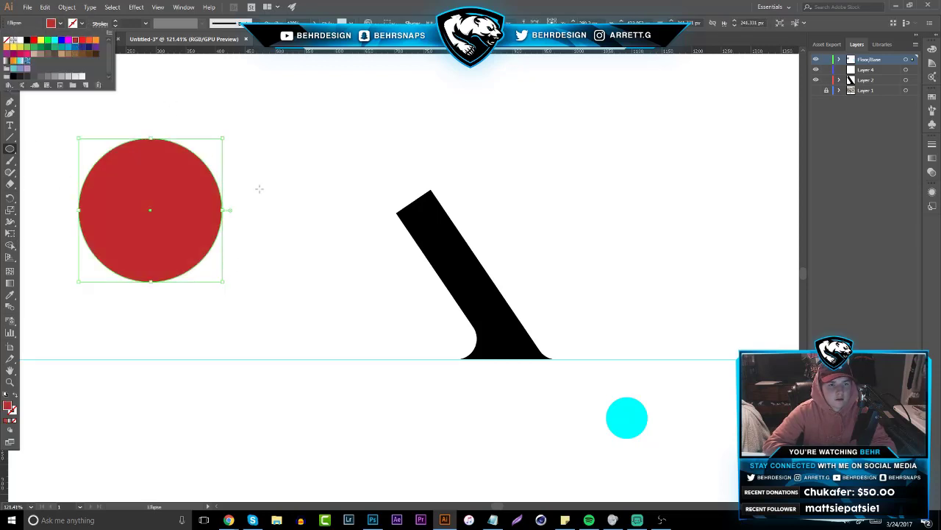
{"action": "left_click", "coordinate": [262, 179]}
{"action": "left_click", "coordinate": [99, 56]}
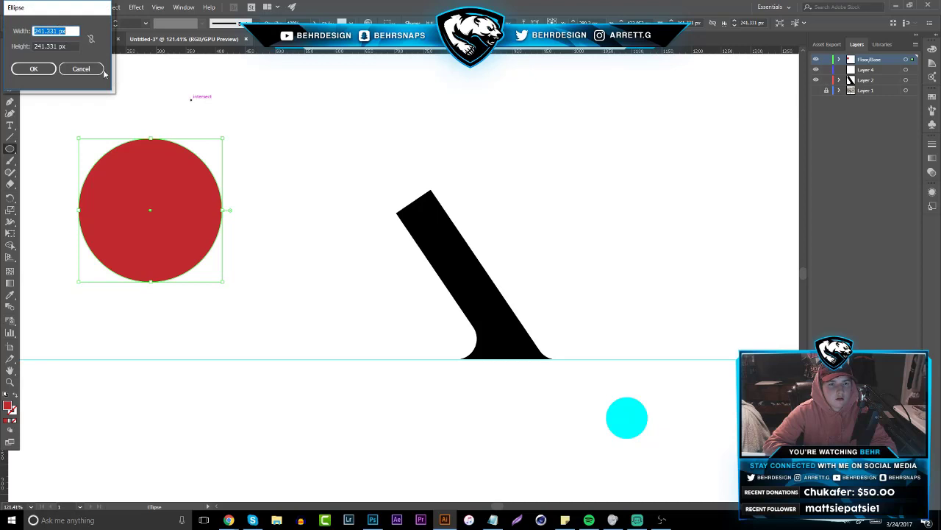
{"action": "left_click", "coordinate": [64, 72]}
{"action": "key", "text": "v"}
{"action": "left_click", "coordinate": [61, 72]}
- Draw a second, taupe-filled circle overlapping the red one and move it level with the red circle's centre
{"action": "left_click", "coordinate": [61, 23]}
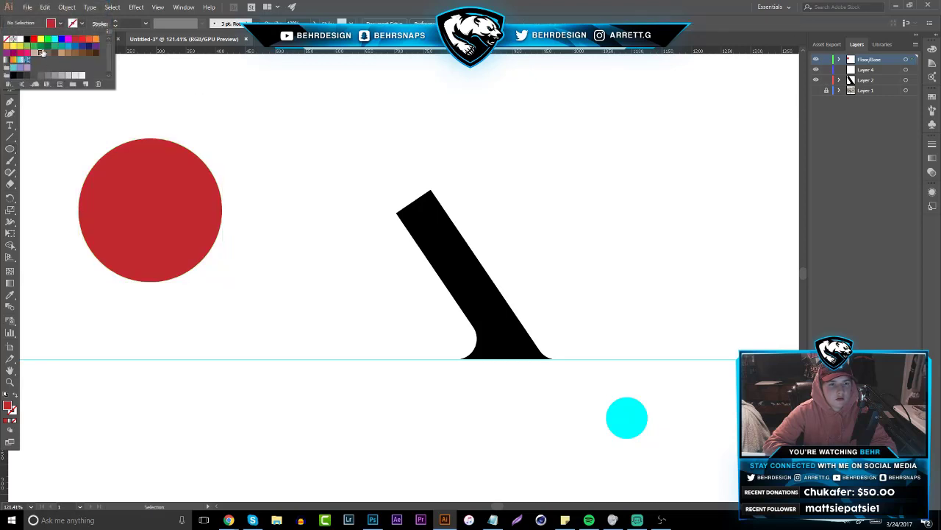
{"action": "left_click", "coordinate": [35, 83]}
{"action": "left_click", "coordinate": [9, 148]}
{"action": "left_click_drag", "start_coordinate": [259, 267], "coordinate": [123, 129]}
{"action": "key", "text": "v"}
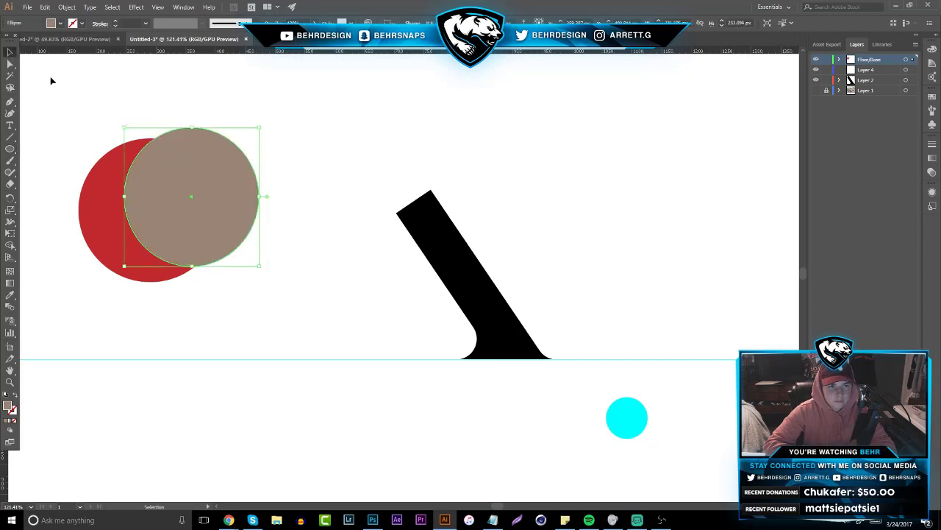
{"action": "left_click_drag", "start_coordinate": [203, 181], "coordinate": [221, 202]}
- Select both demonstration circles, isolate their overlap with Shape Builder and remove it, leaving two crescents
{"action": "left_click_drag", "start_coordinate": [267, 332], "coordinate": [80, 142]}
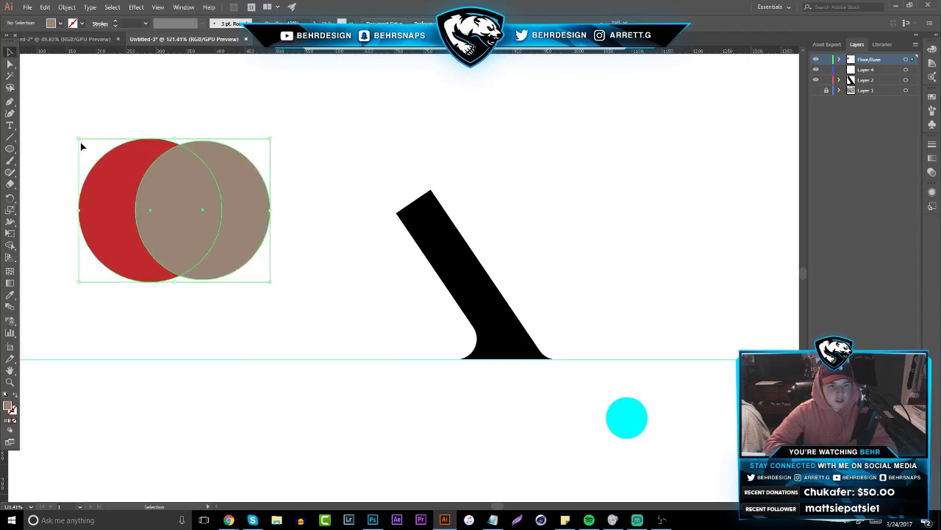
{"action": "left_click", "coordinate": [11, 246]}
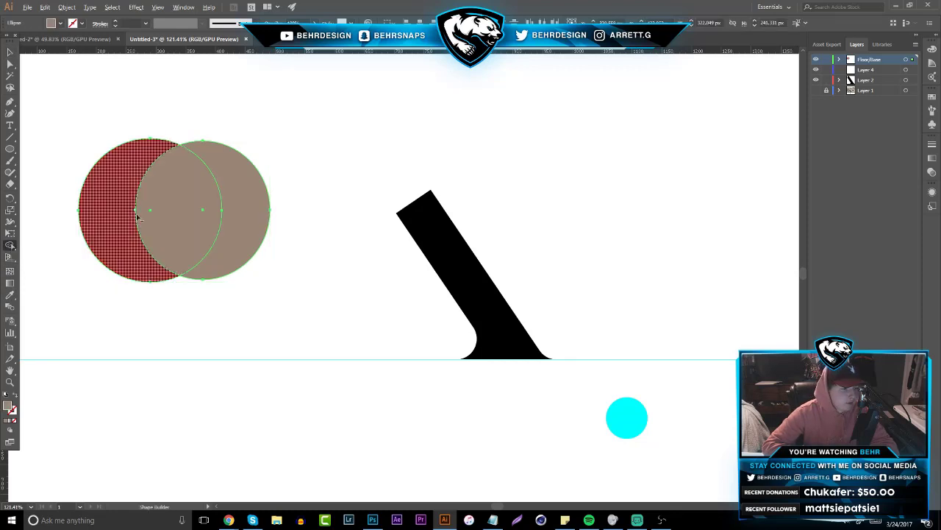
{"action": "left_click", "coordinate": [186, 217]}
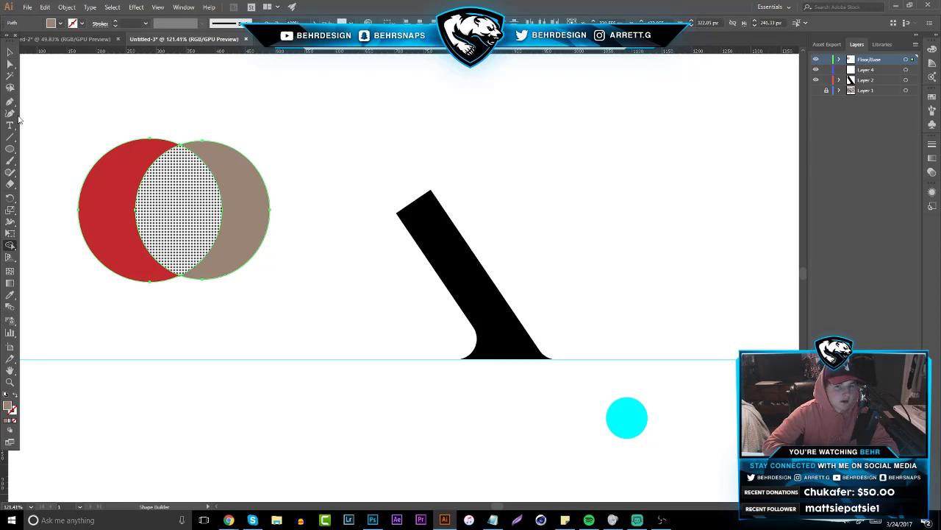
{"action": "key", "text": "Delete"}
{"action": "left_click", "coordinate": [11, 51]}
{"action": "left_click", "coordinate": [86, 83]}
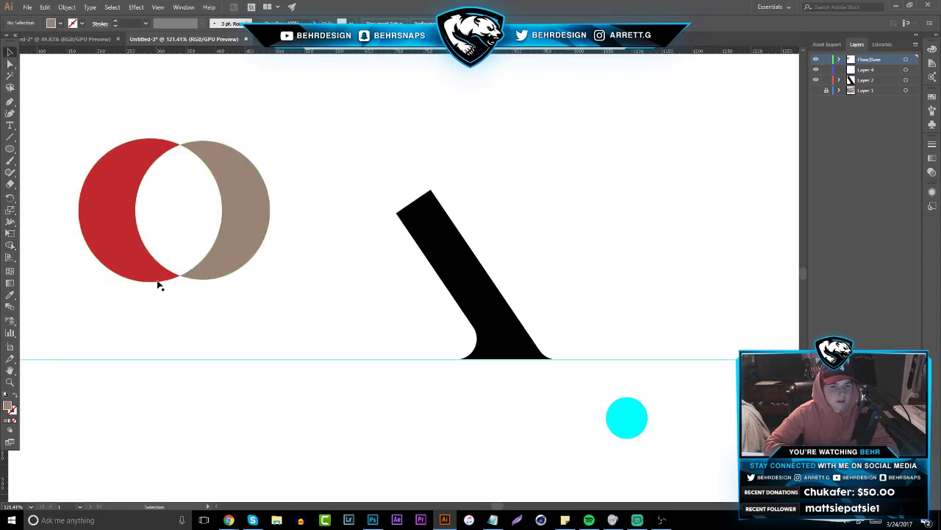
- Delete the taupe and red demonstration crescents
{"action": "left_click", "coordinate": [233, 232]}
{"action": "key", "text": "Delete"}
{"action": "left_click", "coordinate": [116, 248]}
{"action": "key", "text": "Delete"}
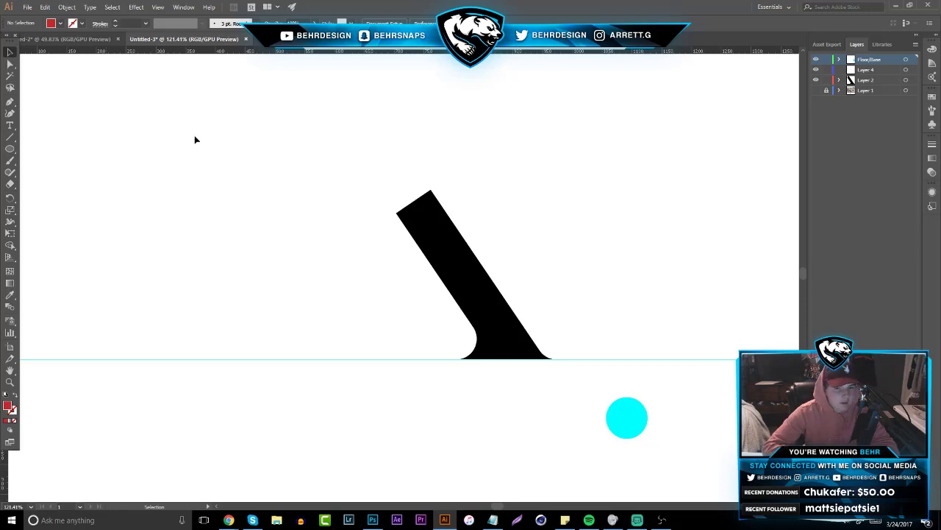
- Show the sketch photo on Layer 1 again and bring the drawn letter A into close view
{"action": "left_click", "coordinate": [11, 384]}
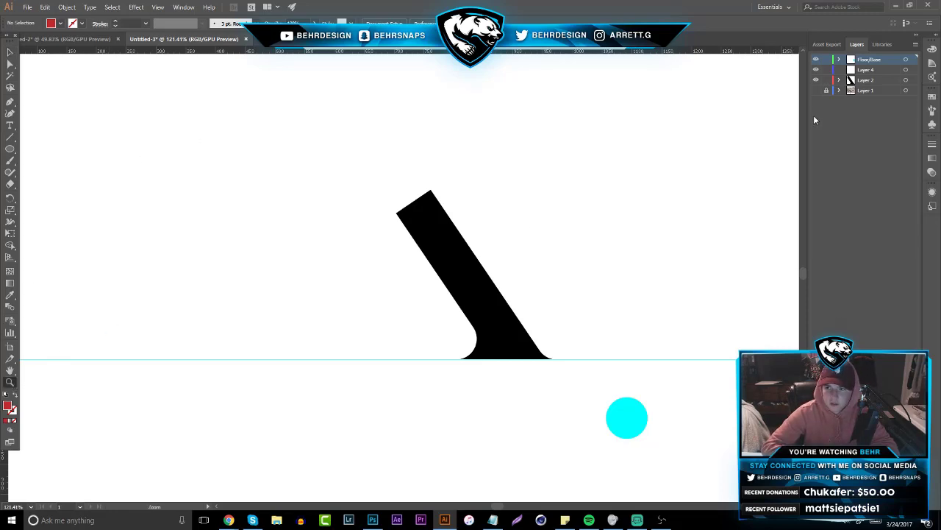
{"action": "left_click", "coordinate": [815, 90]}
{"action": "left_click_drag", "start_coordinate": [474, 235], "coordinate": [484, 235]}
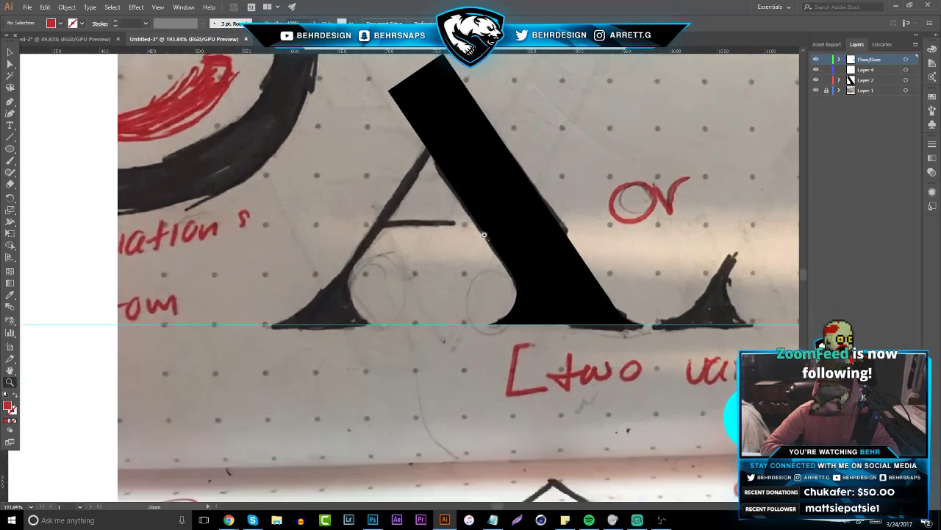
{"action": "left_click_drag", "start_coordinate": [528, 200], "coordinate": [528, 248]}
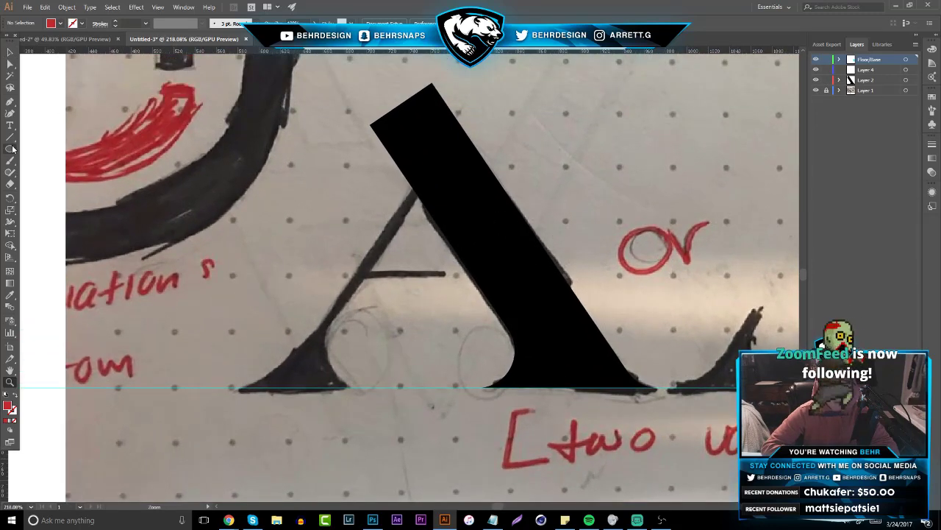
- Duplicate the slanted black bar that forms the thick leg of the A
{"action": "left_click", "coordinate": [12, 150]}
{"action": "left_click", "coordinate": [12, 58]}
{"action": "left_click", "coordinate": [449, 198]}
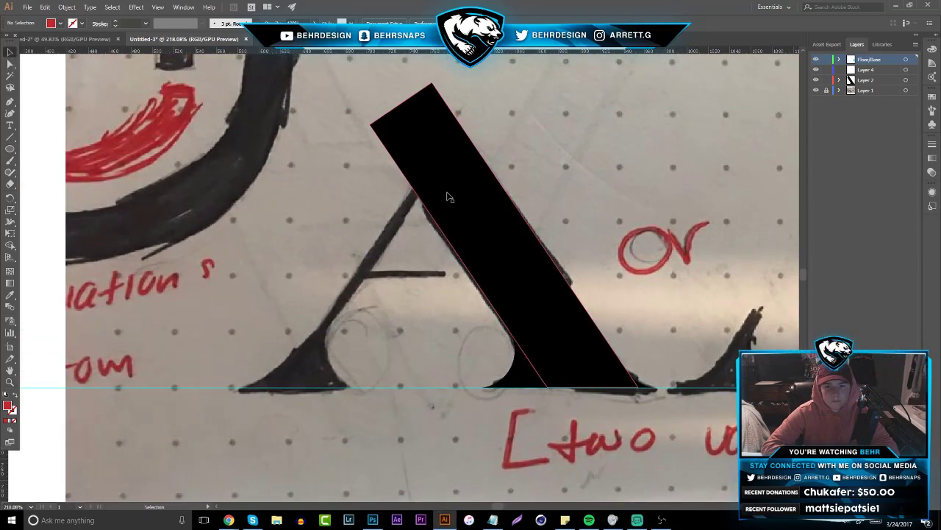
{"action": "left_click", "coordinate": [449, 197]}
{"action": "key", "text": "a"}
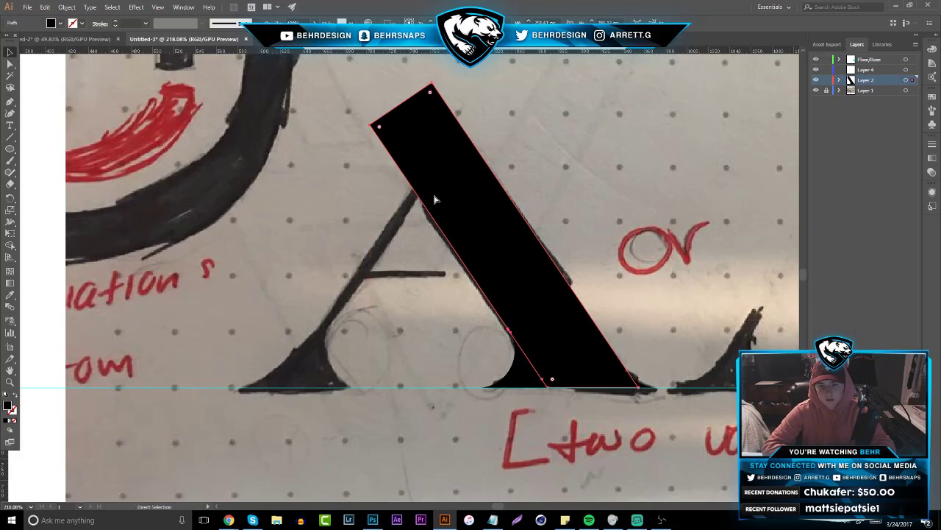
{"action": "key", "text": "ctrl+c"}
{"action": "key", "text": "ctrl+v"}
- Reflect the duplicated bar across the vertical axis
{"action": "left_click", "coordinate": [67, 7]}
{"action": "mouse_move", "coordinate": [169, 31]}
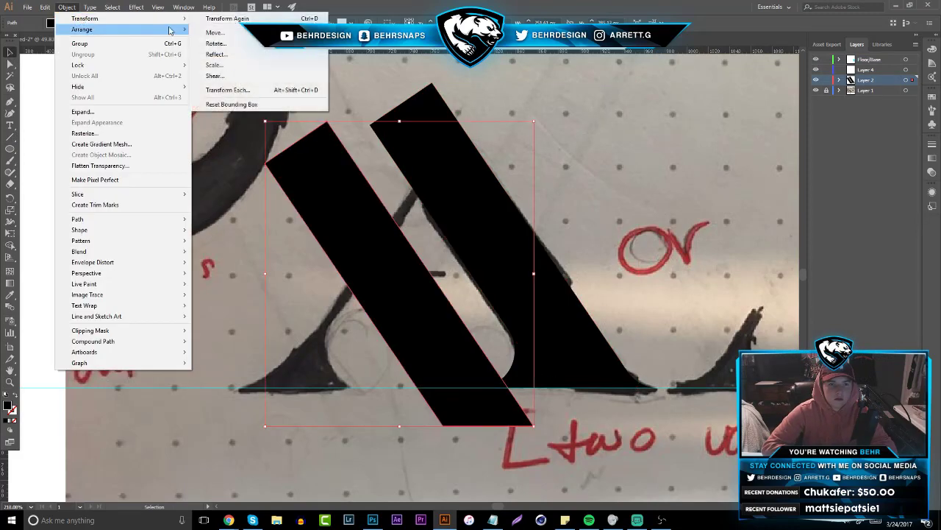
{"action": "left_click", "coordinate": [216, 54]}
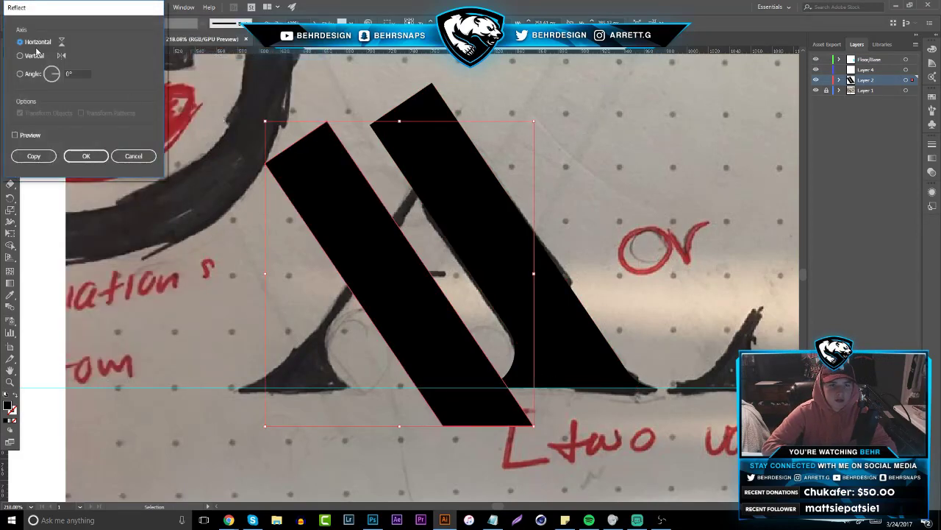
{"action": "left_click", "coordinate": [20, 56]}
{"action": "left_click", "coordinate": [85, 156]}
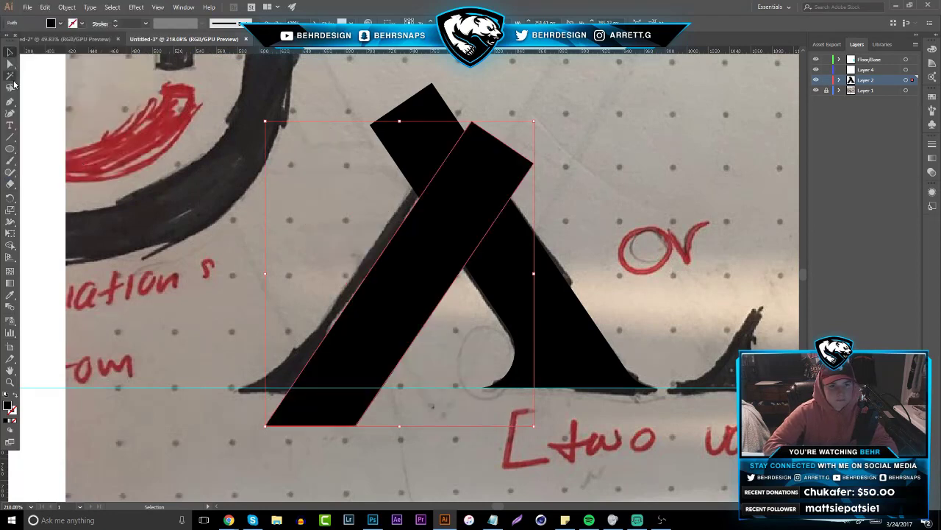
- Move the mirrored bar up so its outer edge follows the sketched thin leg, and hide the sketch photo on Layer 1
{"action": "left_click_drag", "start_coordinate": [381, 323], "coordinate": [380, 301]}
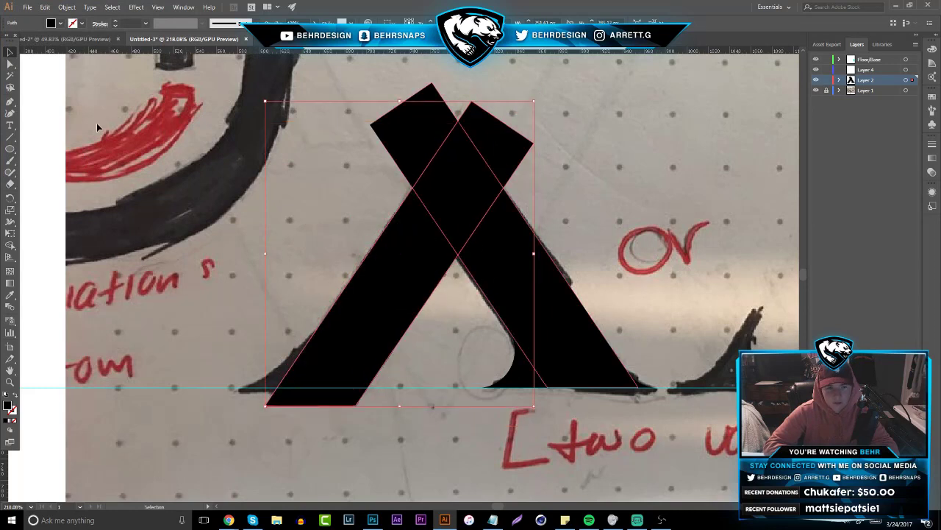
{"action": "left_click", "coordinate": [13, 102]}
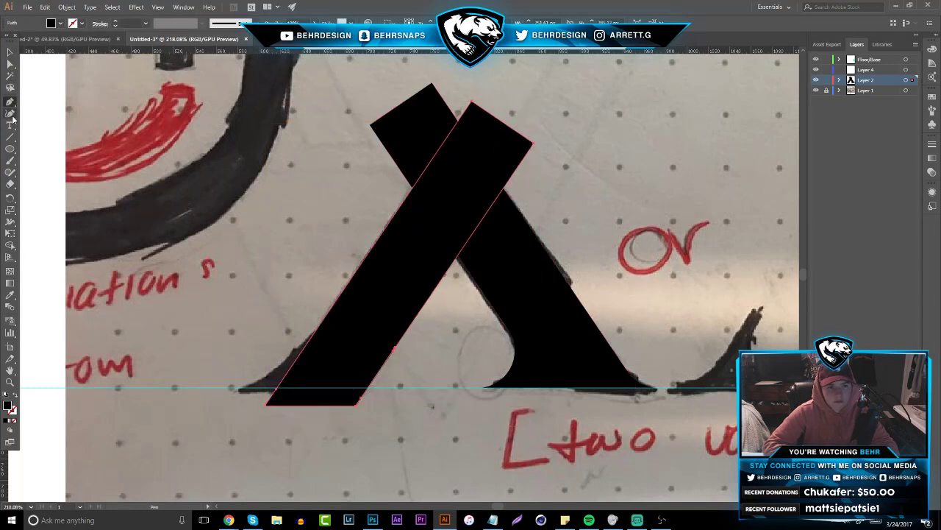
{"action": "left_click", "coordinate": [815, 90]}
{"action": "left_click", "coordinate": [489, 102]}
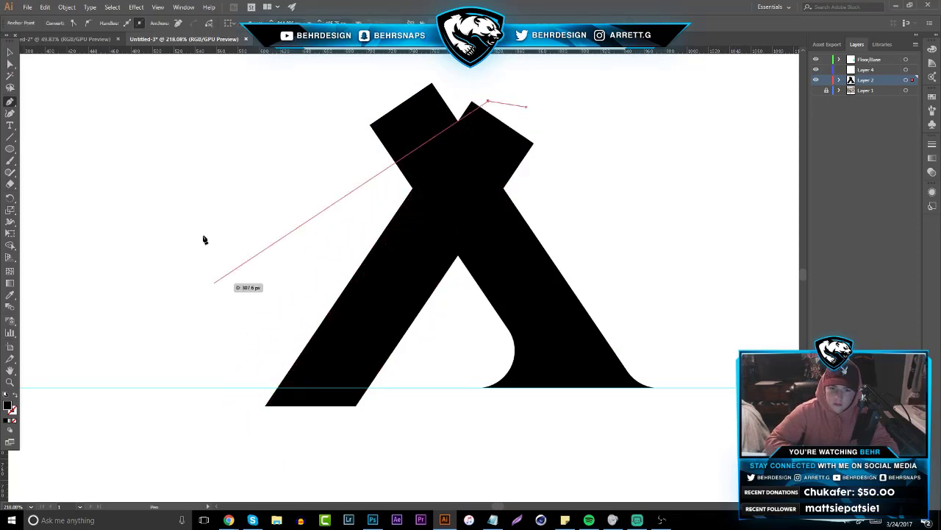
{"action": "left_click", "coordinate": [181, 171]}
{"action": "left_click", "coordinate": [10, 52]}
{"action": "left_click", "coordinate": [353, 142]}
{"action": "left_click", "coordinate": [340, 140]}
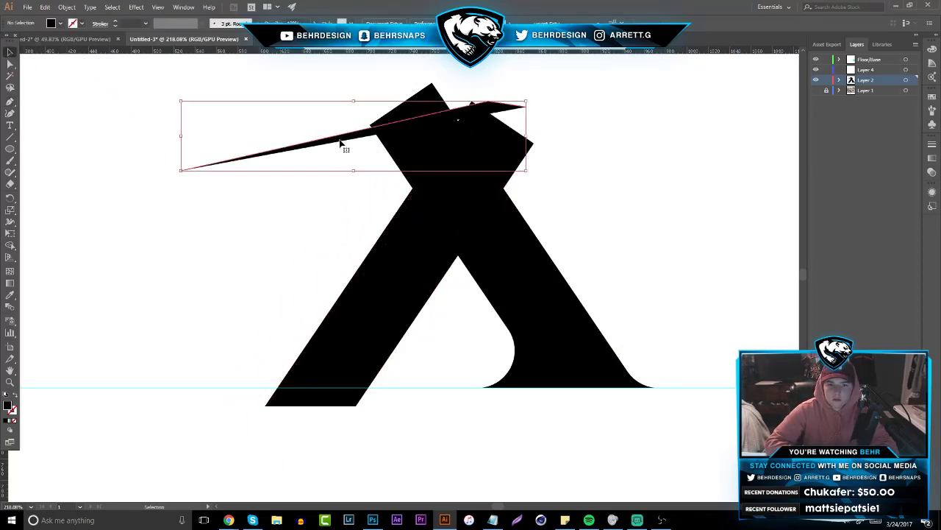
{"action": "key", "text": "Delete"}
{"action": "left_click", "coordinate": [400, 249]}
{"action": "key", "text": "Delete"}
{"action": "key", "text": "ctrl+z"}
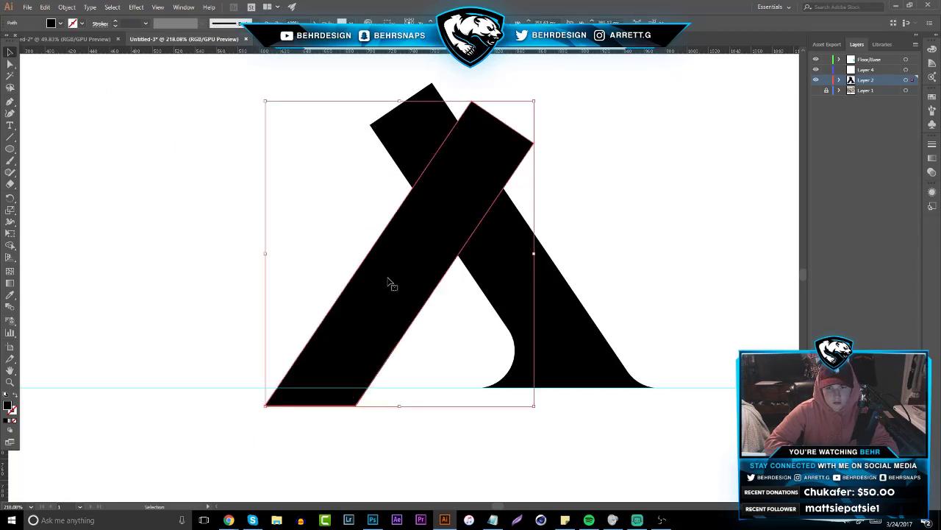
- Duplicate the mirrored bar, fill the copy with cyan and offset it slightly to the right of the black one
{"action": "key", "text": "ctrl+c"}
{"action": "key", "text": "ctrl+v"}
{"action": "left_click", "coordinate": [60, 24]}
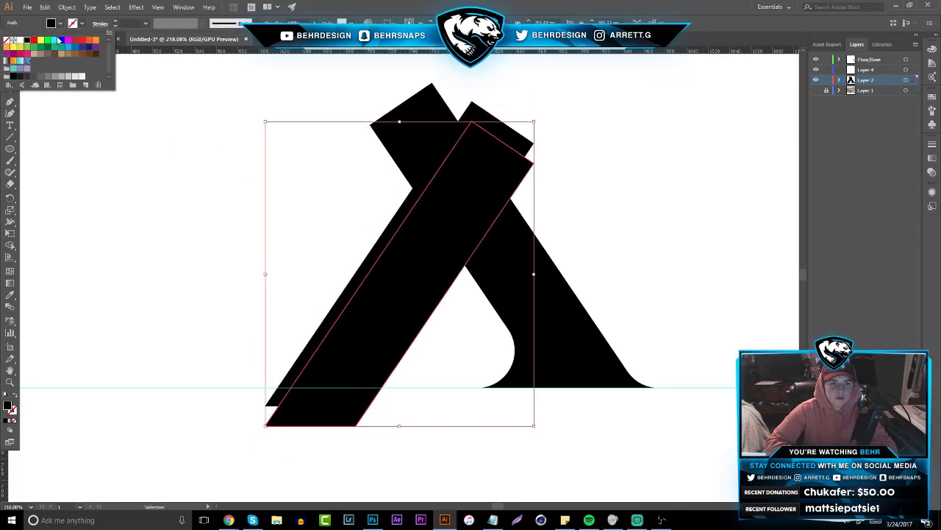
{"action": "left_click", "coordinate": [59, 40]}
{"action": "left_click_drag", "start_coordinate": [409, 292], "coordinate": [416, 272]}
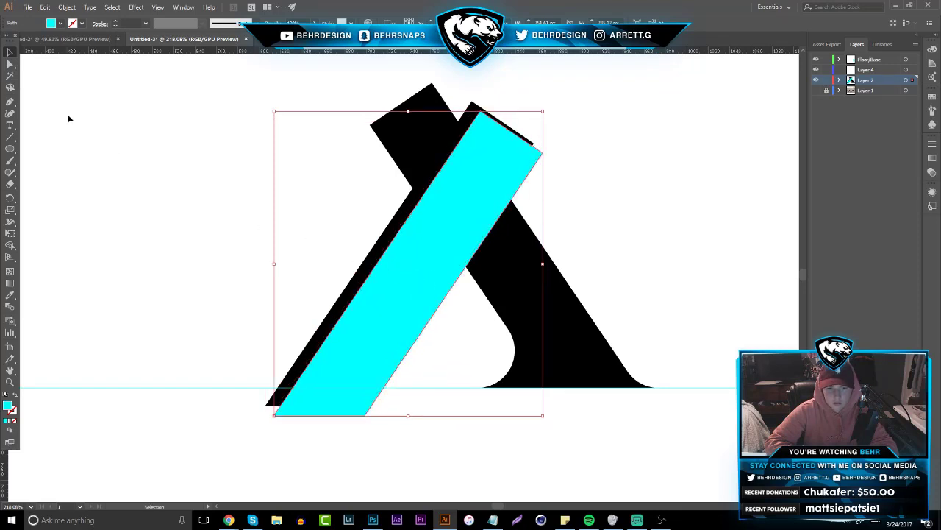
- Select the black mirrored bar and its cyan copy, and remove the cyan areas with Shape Builder to leave a thin leg
{"action": "left_click_drag", "start_coordinate": [218, 166], "coordinate": [371, 345]}
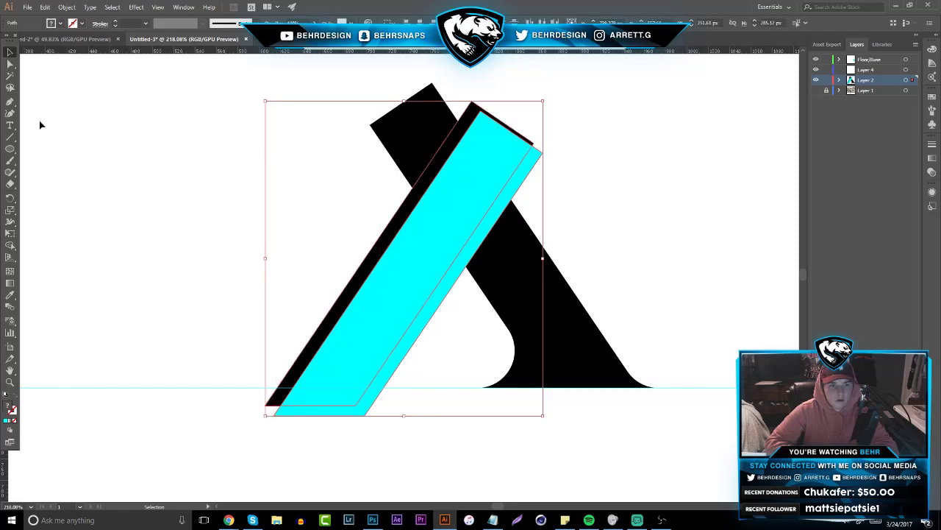
{"action": "left_click", "coordinate": [10, 245]}
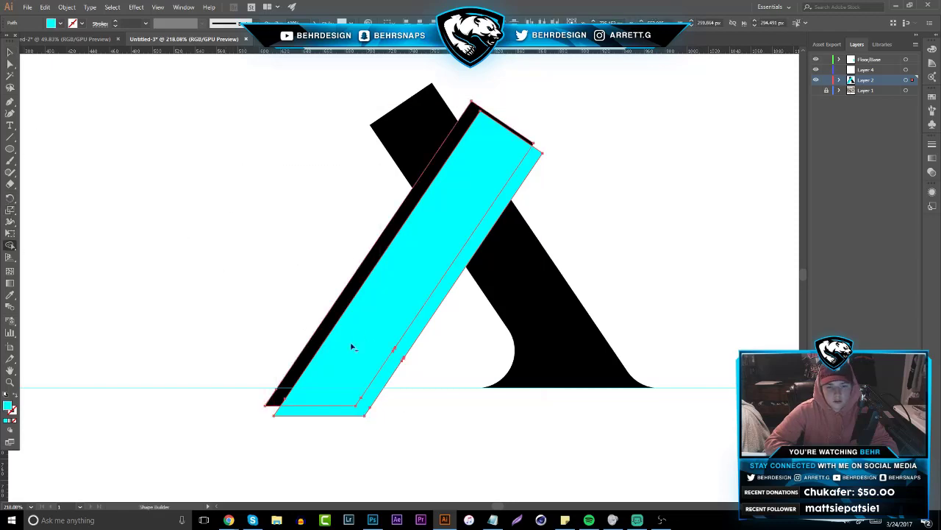
{"action": "left_click", "coordinate": [367, 361], "text": "alt"}
{"action": "left_click", "coordinate": [390, 372], "text": "alt"}
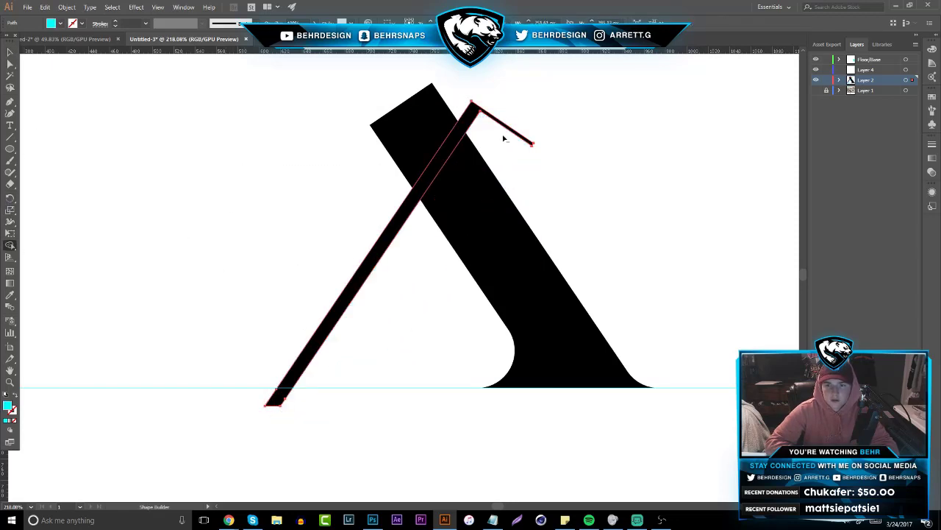
{"action": "left_click", "coordinate": [10, 51]}
{"action": "left_click", "coordinate": [363, 185]}
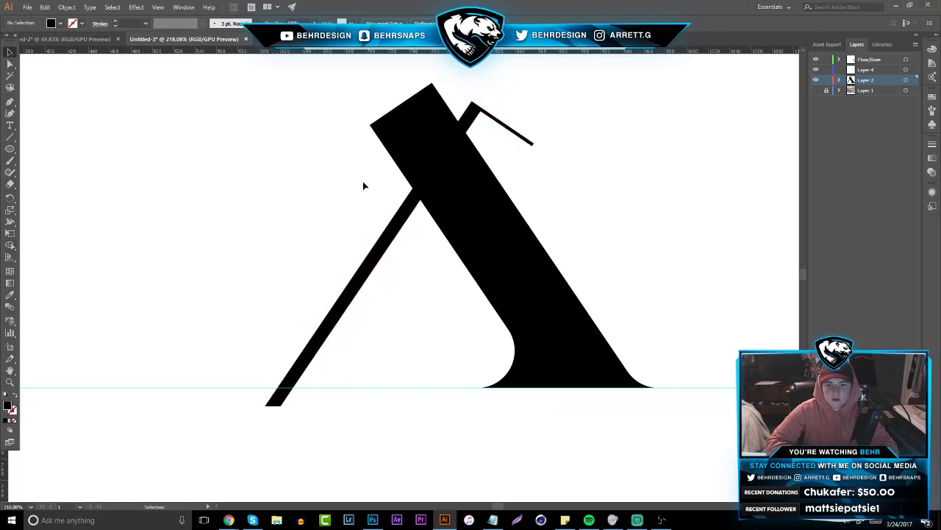
- Show the sketch photo on Layer 1 to compare the thin leg with the drawn A, and hide the photo again
{"action": "left_click", "coordinate": [815, 90]}
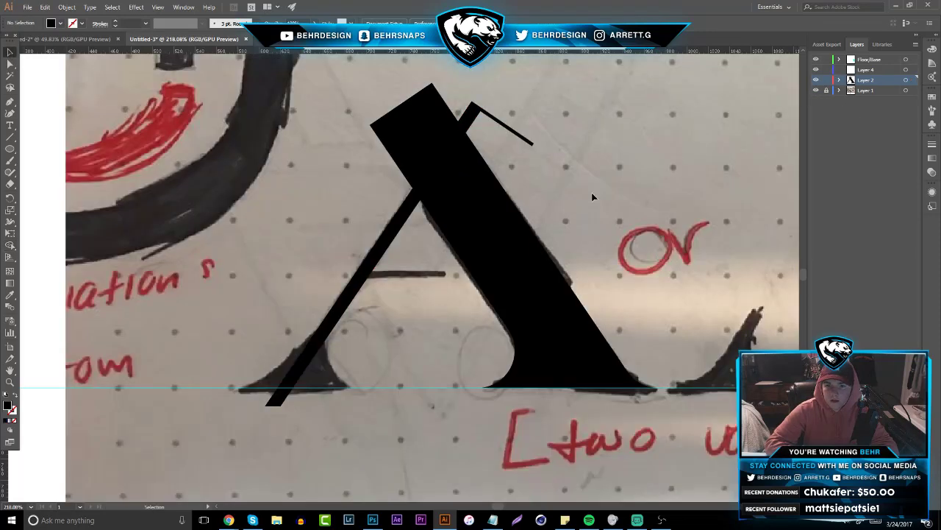
{"action": "left_click", "coordinate": [375, 260]}
{"action": "left_click", "coordinate": [371, 263]}
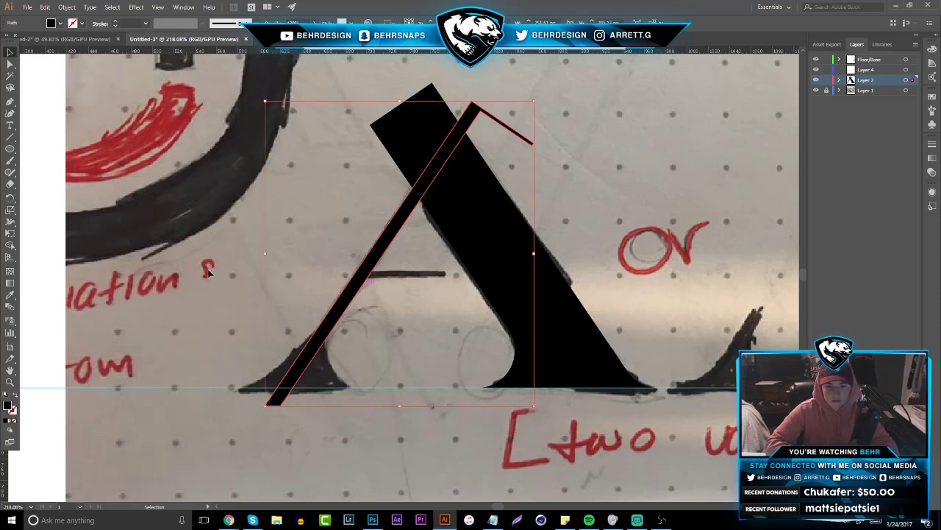
{"action": "scroll", "coordinate": [208, 272], "scroll_direction": "down", "scroll_amount": 2}
{"action": "scroll", "coordinate": [589, 231], "scroll_direction": "up", "scroll_amount": 1}
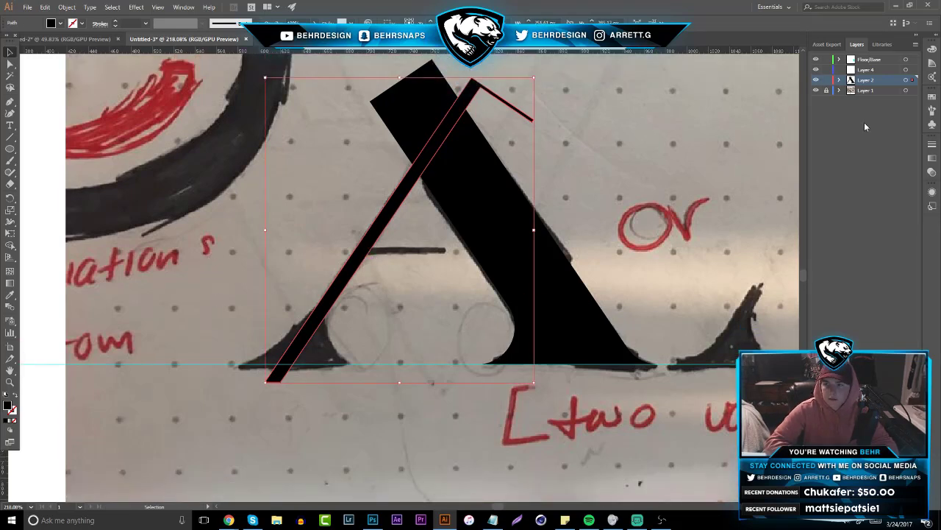
{"action": "left_click", "coordinate": [816, 90]}
{"action": "left_click", "coordinate": [683, 225]}
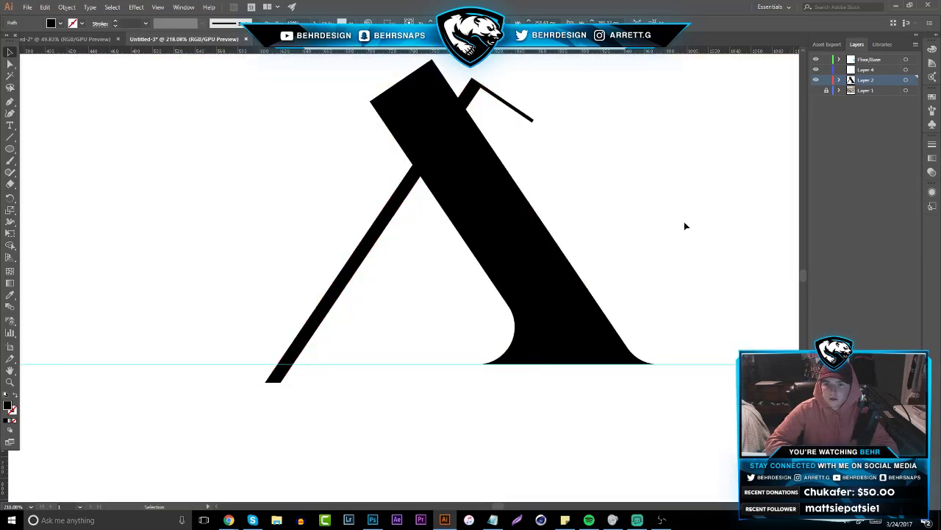
- Select both legs and use Shape Builder to cut away the excess above their crossing, leaving a pointed apex
{"action": "mouse_move", "coordinate": [687, 248]}
{"action": "left_mouse_down"}
{"action": "mouse_move", "coordinate": [320, 84]}
{"action": "mouse_move", "coordinate": [125, 117]}
{"action": "left_mouse_up"}
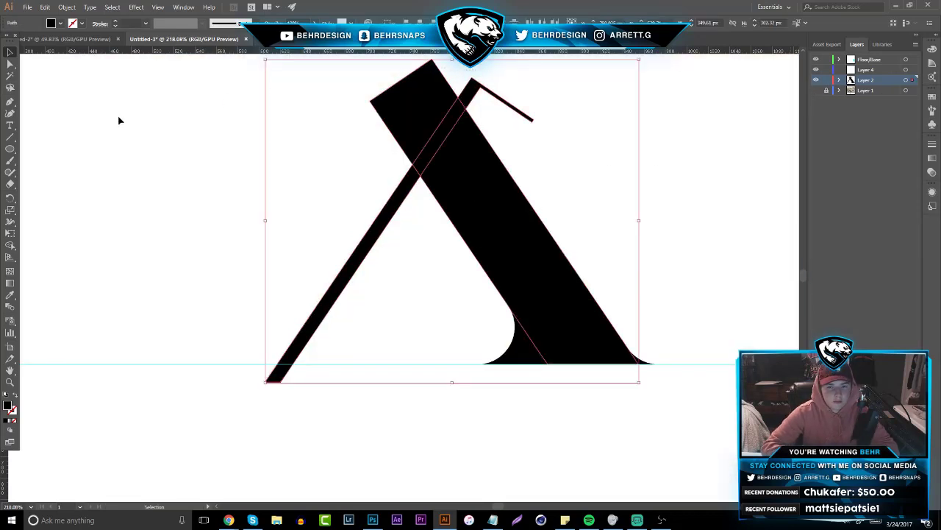
{"action": "left_click", "coordinate": [10, 245]}
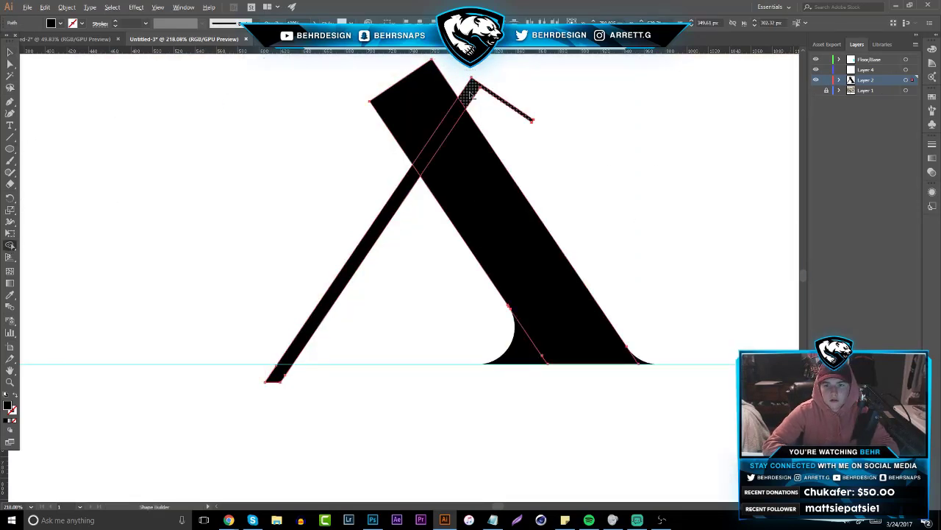
{"action": "left_click", "coordinate": [473, 89], "text": "alt"}
{"action": "left_click", "coordinate": [430, 111], "text": "alt"}
{"action": "left_click", "coordinate": [9, 46]}
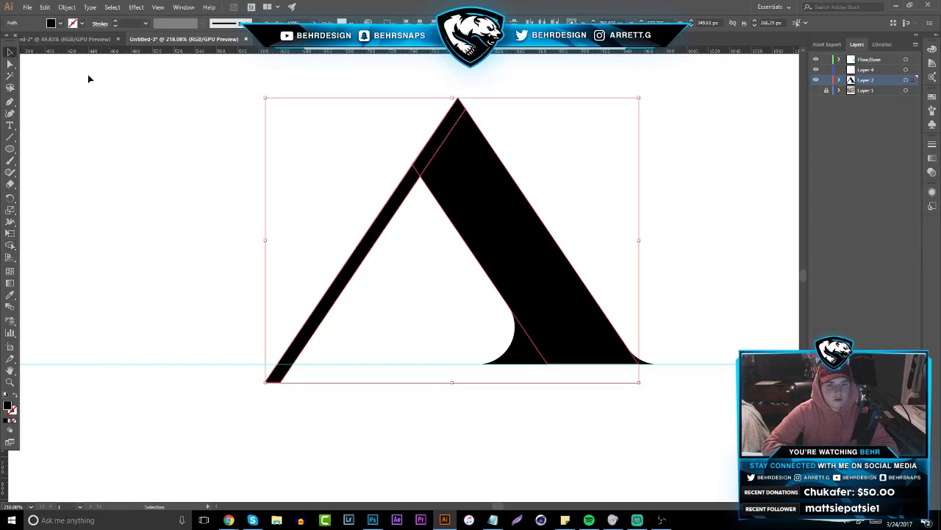
{"action": "left_click", "coordinate": [137, 104]}
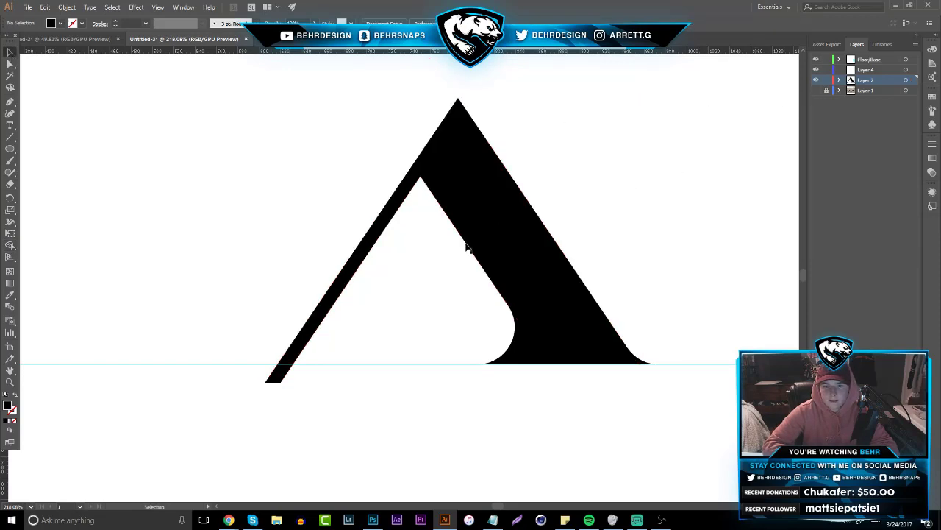
- Show the sketch photo on Layer 1 and place a cyan circle on the baseline guide near the thin leg's inner serif
{"action": "scroll", "coordinate": [467, 248], "scroll_direction": "down", "scroll_amount": 1}
{"action": "left_click", "coordinate": [815, 90]}
{"action": "scroll", "coordinate": [463, 247], "scroll_direction": "down", "scroll_amount": 5}
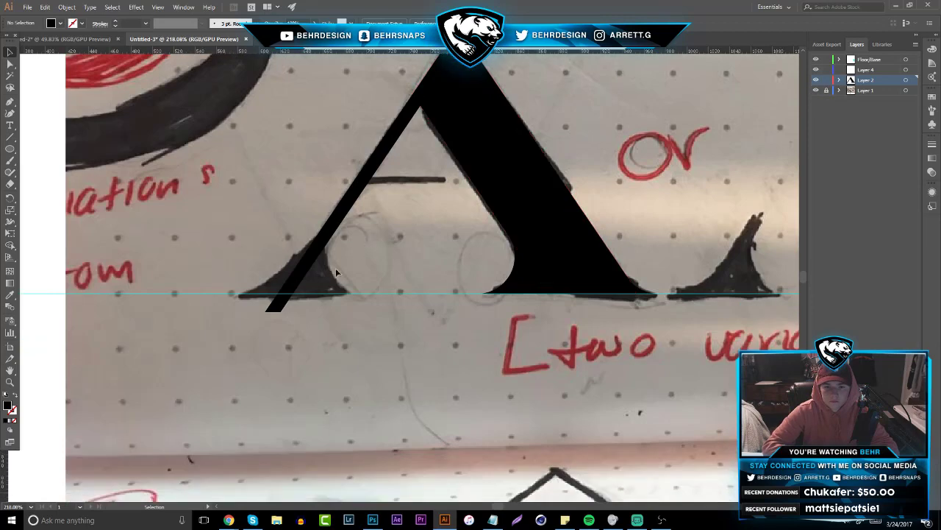
{"action": "left_click", "coordinate": [9, 382]}
{"action": "left_click_drag", "start_coordinate": [347, 261], "coordinate": [416, 259]}
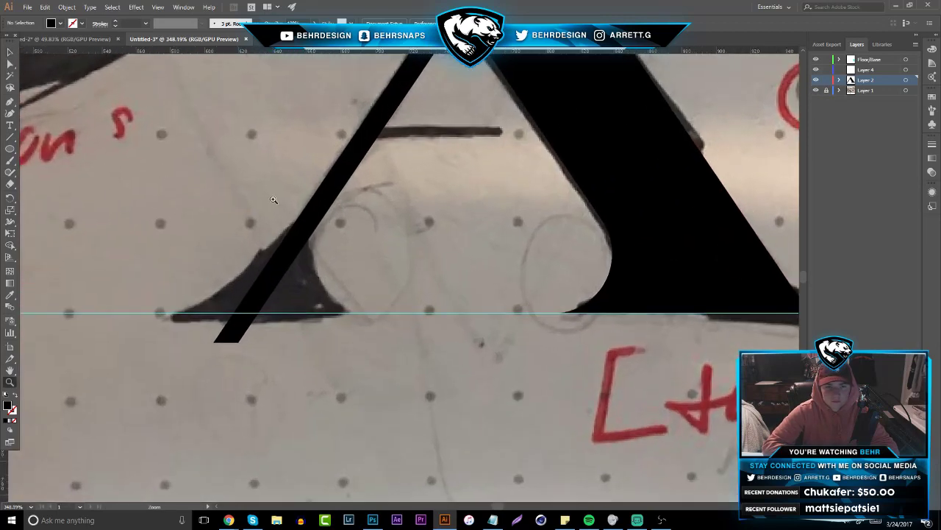
{"action": "left_click_drag", "start_coordinate": [277, 201], "coordinate": [95, 115]}
{"action": "left_click", "coordinate": [9, 53]}
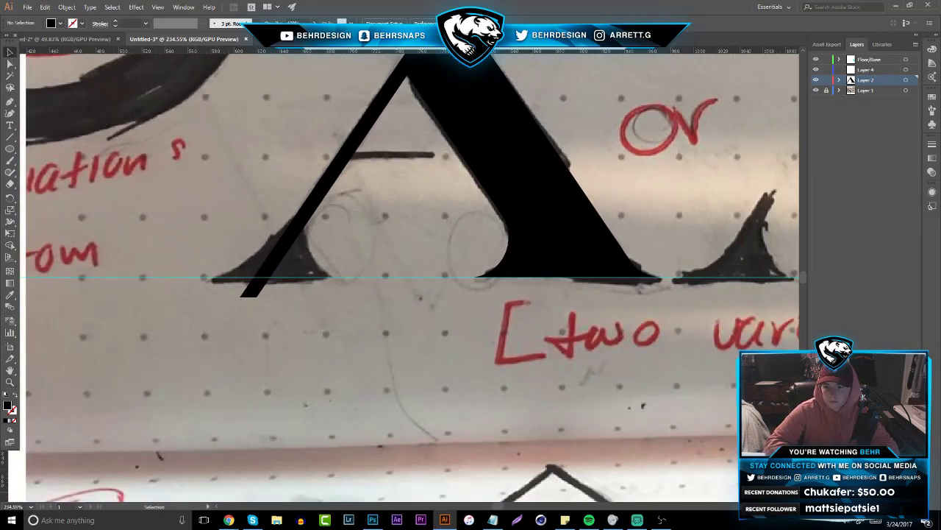
{"action": "left_click_drag", "start_coordinate": [447, 245], "coordinate": [345, 244]}
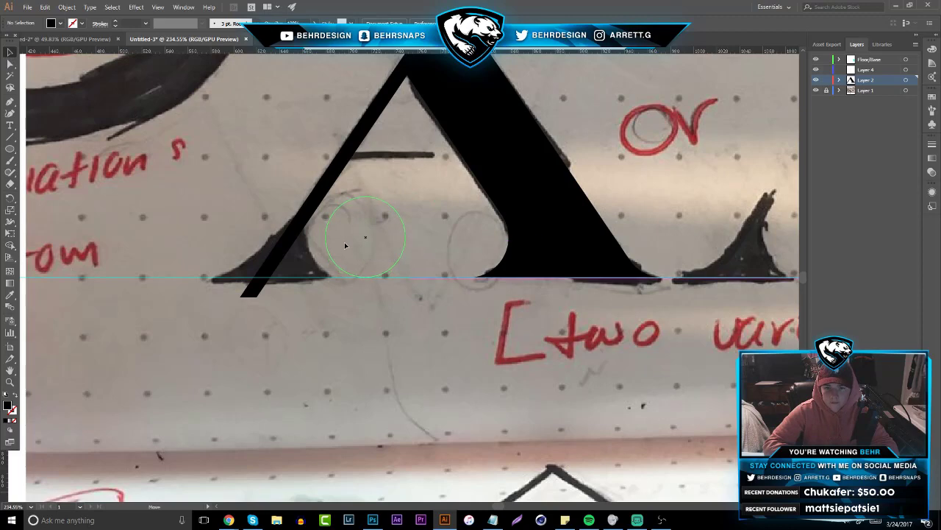
- Move the cyan circle left along the baseline until it touches the inner edge of the thin leg
{"action": "left_click", "coordinate": [10, 381]}
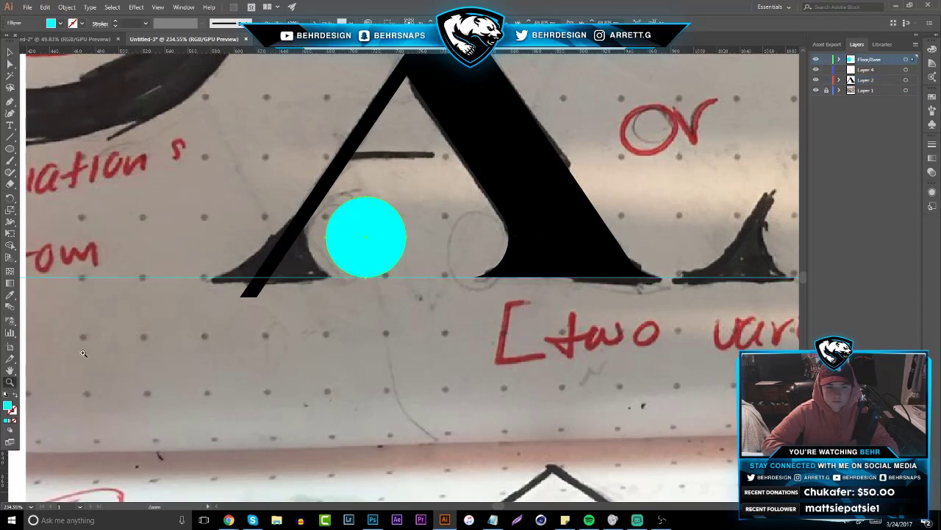
{"action": "left_click_drag", "start_coordinate": [331, 219], "coordinate": [409, 220]}
{"action": "left_click", "coordinate": [10, 53]}
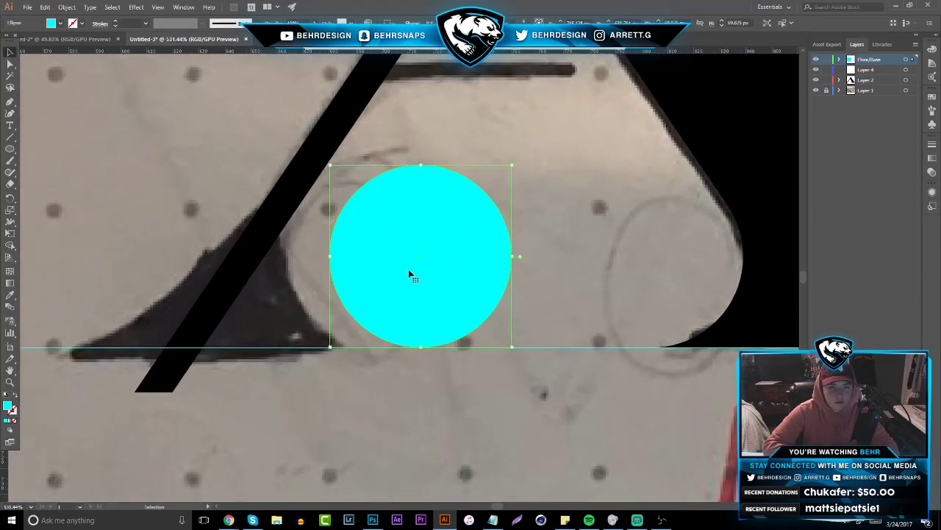
{"action": "left_click_drag", "start_coordinate": [411, 274], "coordinate": [365, 273]}
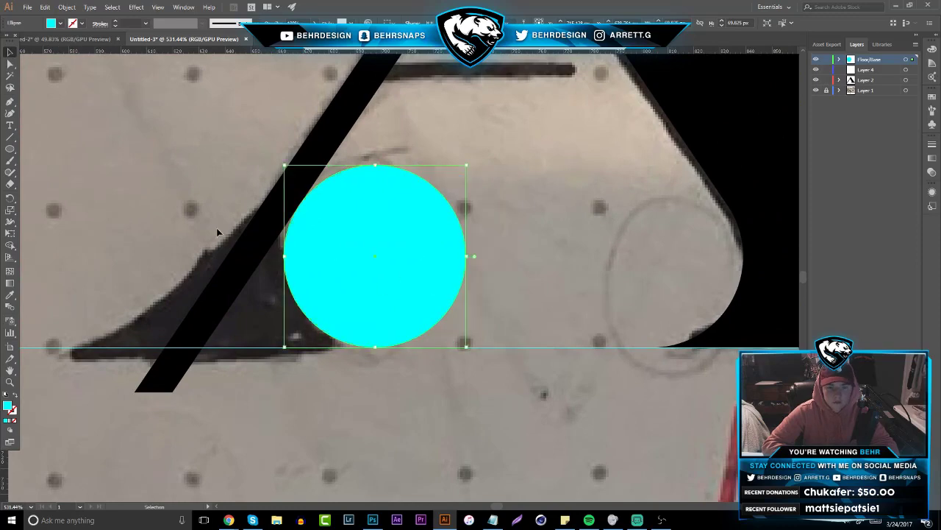
{"action": "left_click", "coordinate": [10, 382]}
{"action": "left_click_drag", "start_coordinate": [317, 188], "coordinate": [446, 179]}
{"action": "left_click_drag", "start_coordinate": [254, 222], "coordinate": [366, 204]}
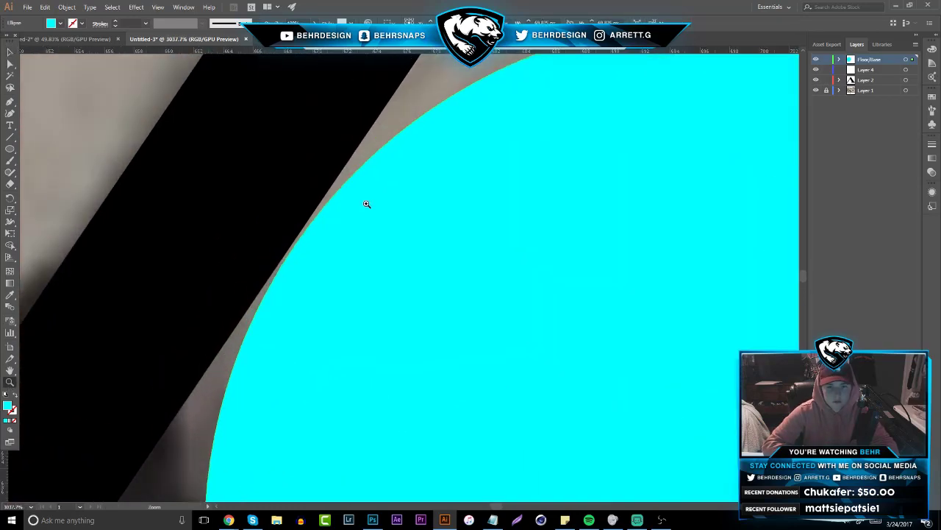
{"action": "key", "text": "v"}
{"action": "left_click_drag", "start_coordinate": [285, 236], "coordinate": [379, 284]}
- Duplicate the cyan circle and place the copy to its left, level on the baseline guide
{"action": "key", "text": "ctrl+c"}
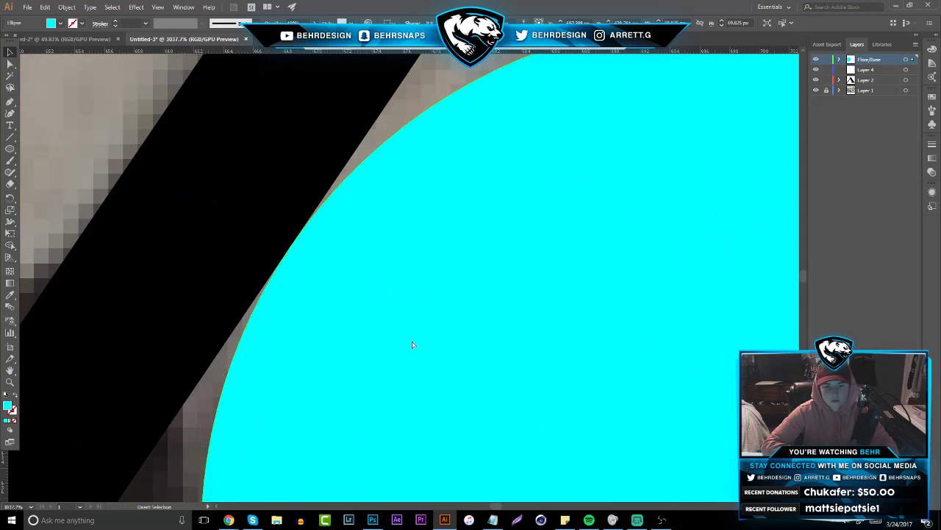
{"action": "key", "text": "ctrl+v"}
{"action": "key", "text": "ctrl+z"}
{"action": "key", "text": "v"}
{"action": "left_click_drag", "start_coordinate": [432, 353], "coordinate": [103, 332]}
{"action": "key", "text": "ctrl+shift+a"}
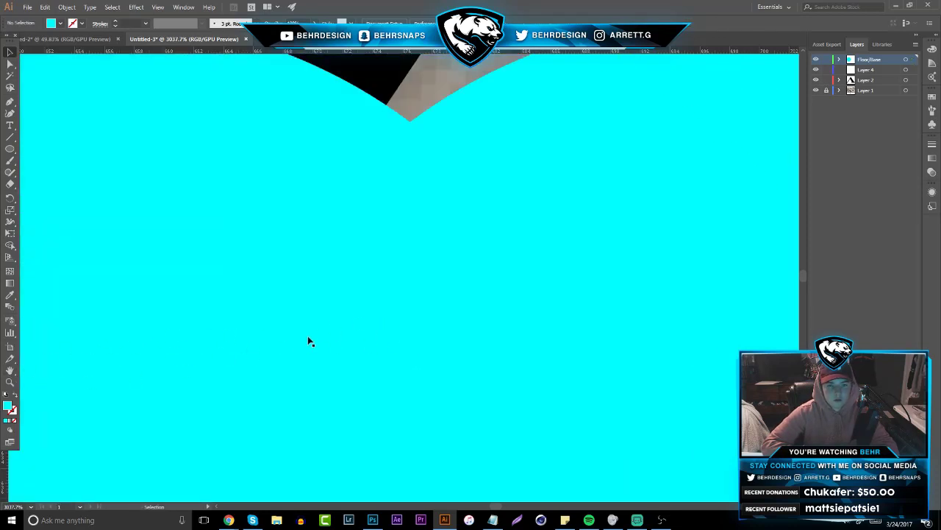
- Move the copied cyan circle left along the baseline to the outer side of the thin leg
{"action": "left_click_drag", "start_coordinate": [309, 337], "coordinate": [153, 359]}
{"action": "key", "text": "ctrl+shift+a"}
{"action": "left_click", "coordinate": [10, 382]}
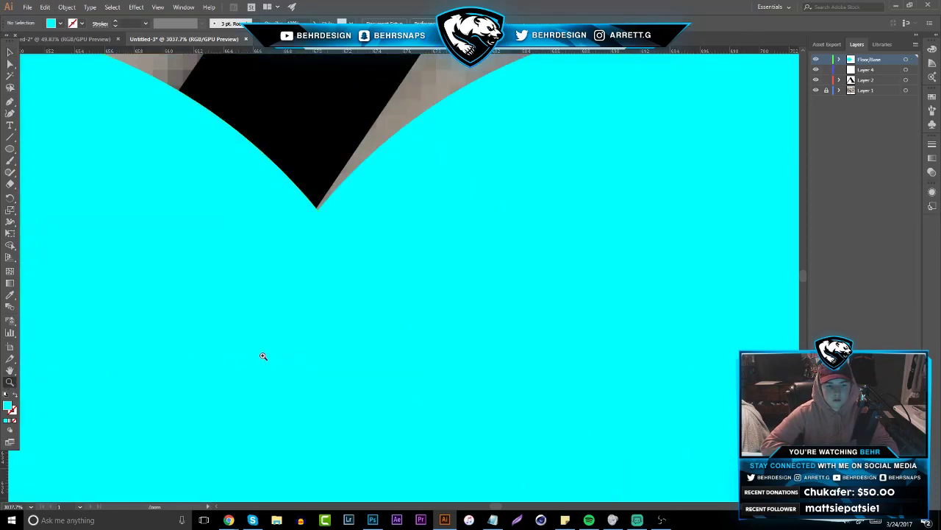
{"action": "left_click_drag", "start_coordinate": [262, 356], "coordinate": [210, 368]}
{"action": "scroll", "coordinate": [210, 368], "scroll_direction": "down", "scroll_amount": 2}
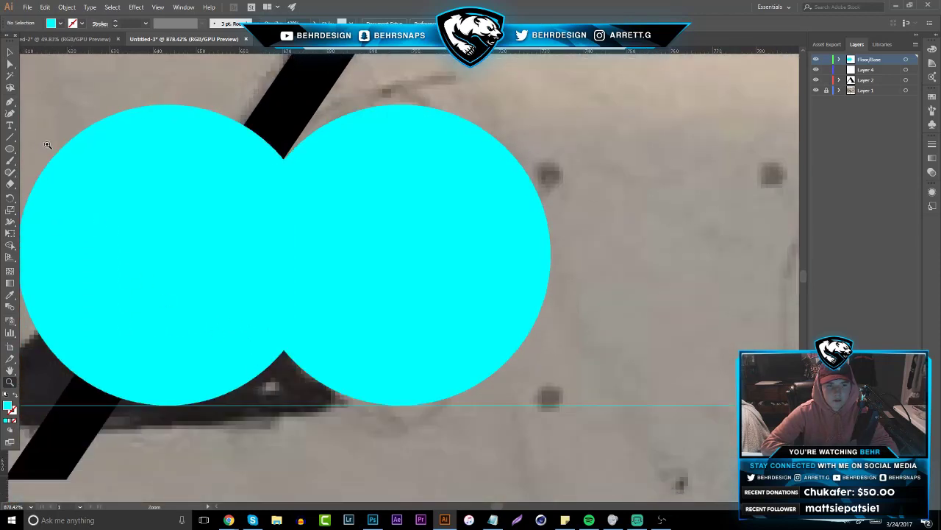
{"action": "left_click", "coordinate": [10, 52]}
{"action": "left_click", "coordinate": [184, 217]}
{"action": "left_click_drag", "start_coordinate": [231, 260], "coordinate": [94, 250]}
- Hide the sketch photo on Layer 1 and move the outer circle along the baseline until it touches the thin leg's outer edge
{"action": "left_click", "coordinate": [10, 382]}
{"action": "left_click_drag", "start_coordinate": [173, 319], "coordinate": [225, 321]}
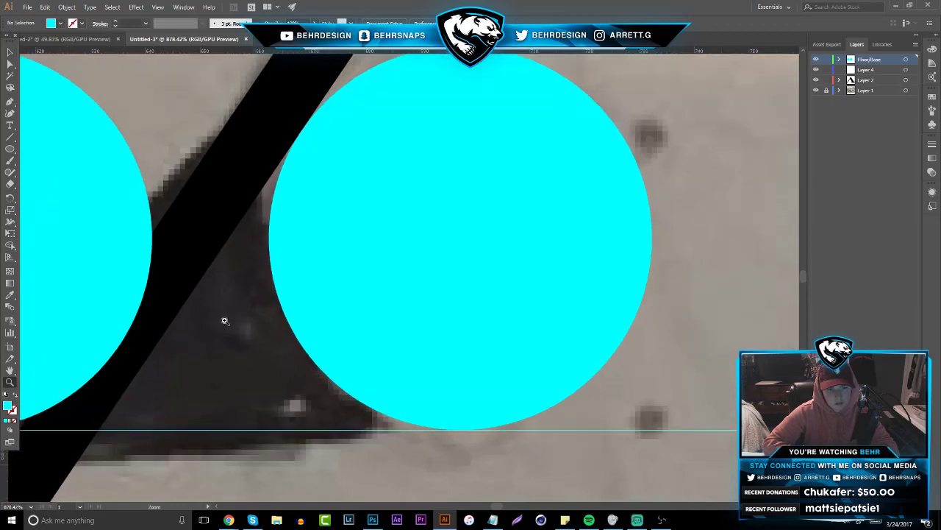
{"action": "left_click_drag", "start_coordinate": [496, 506], "coordinate": [497, 508]}
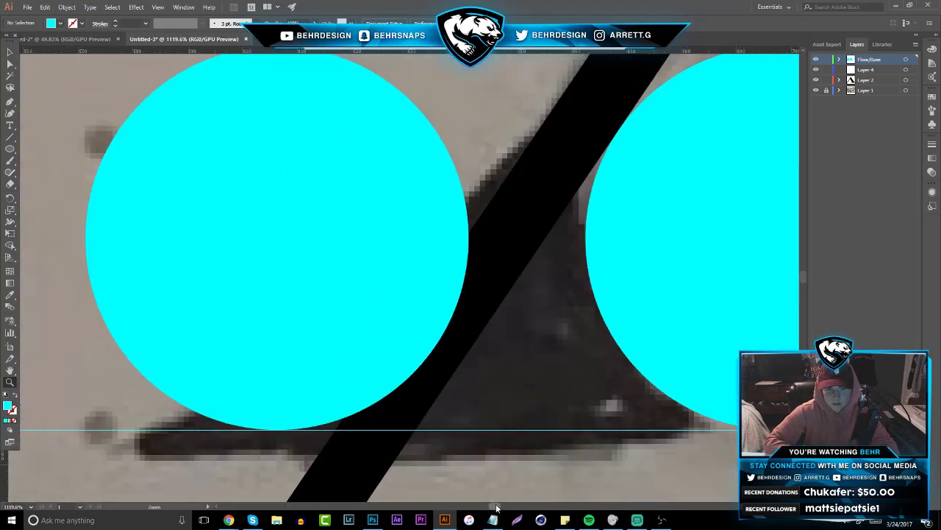
{"action": "left_click_drag", "start_coordinate": [469, 330], "coordinate": [560, 292]}
{"action": "left_click", "coordinate": [10, 52]}
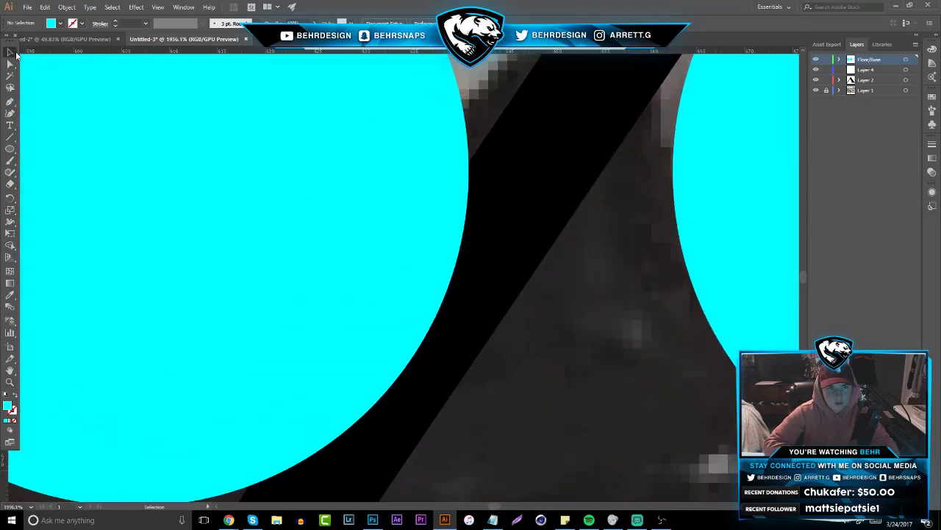
{"action": "left_click_drag", "start_coordinate": [294, 181], "coordinate": [290, 258]}
{"action": "left_click", "coordinate": [815, 92]}
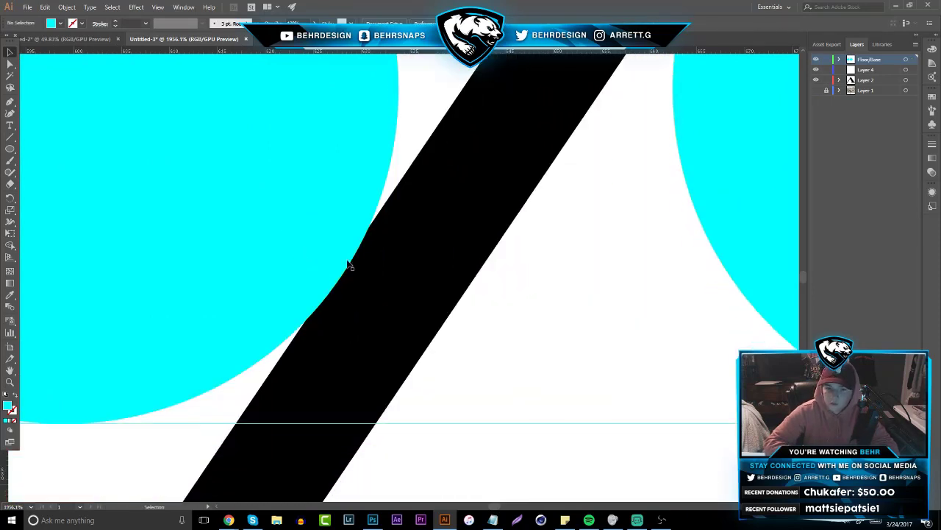
{"action": "left_click_drag", "start_coordinate": [328, 205], "coordinate": [306, 208]}
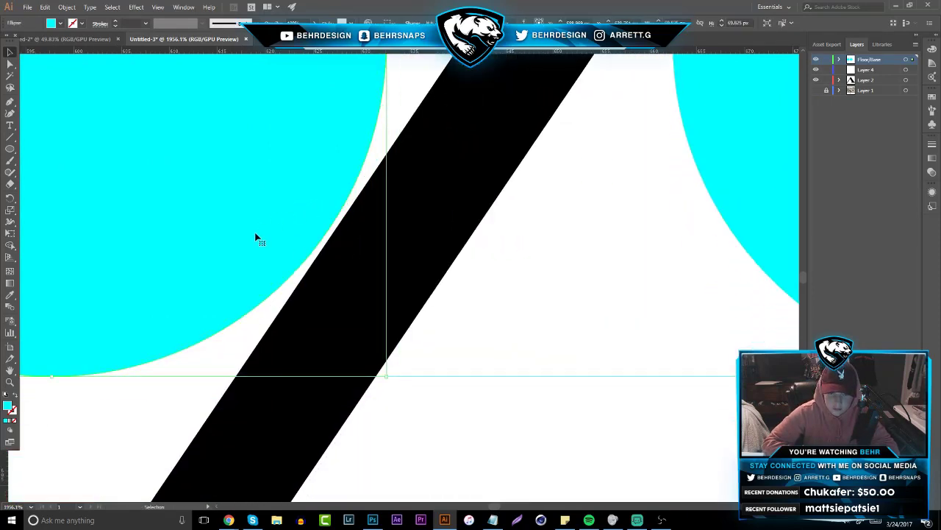
{"action": "left_click", "coordinate": [10, 382]}
{"action": "left_click_drag", "start_coordinate": [332, 240], "coordinate": [478, 196]}
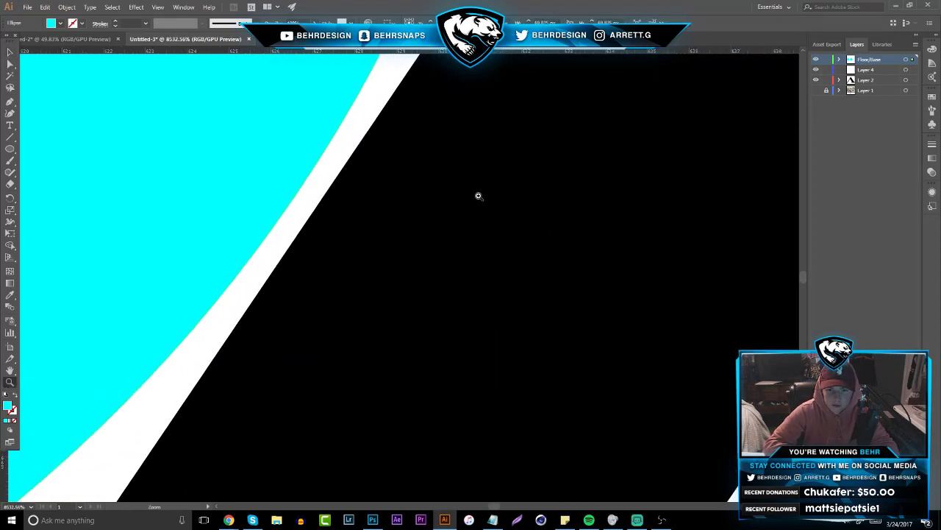
{"action": "left_click", "coordinate": [10, 52]}
{"action": "left_click_drag", "start_coordinate": [190, 243], "coordinate": [216, 250]}
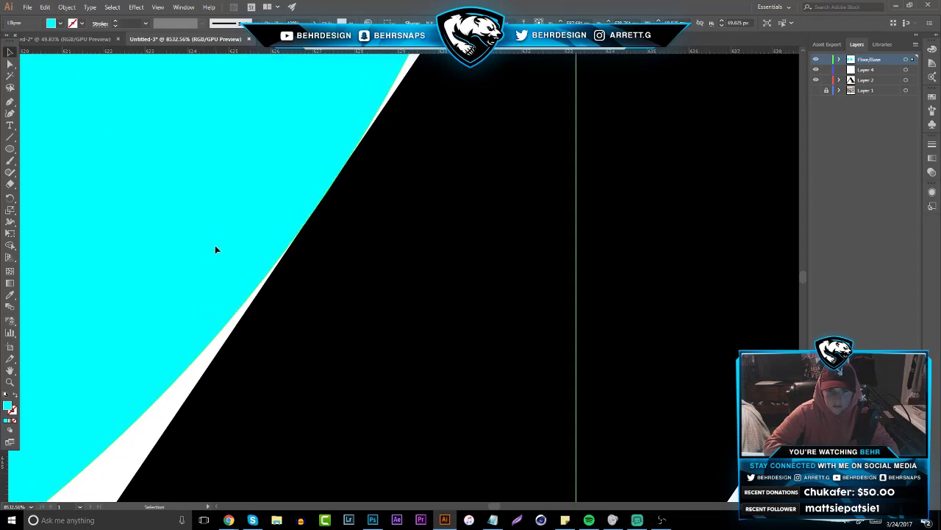
- On Layer 2, draw a Pen tool shape across the thin leg, with its base on the baseline between both circles' lowest points
{"action": "left_click", "coordinate": [14, 381]}
{"action": "left_click_drag", "start_coordinate": [329, 306], "coordinate": [122, 329]}
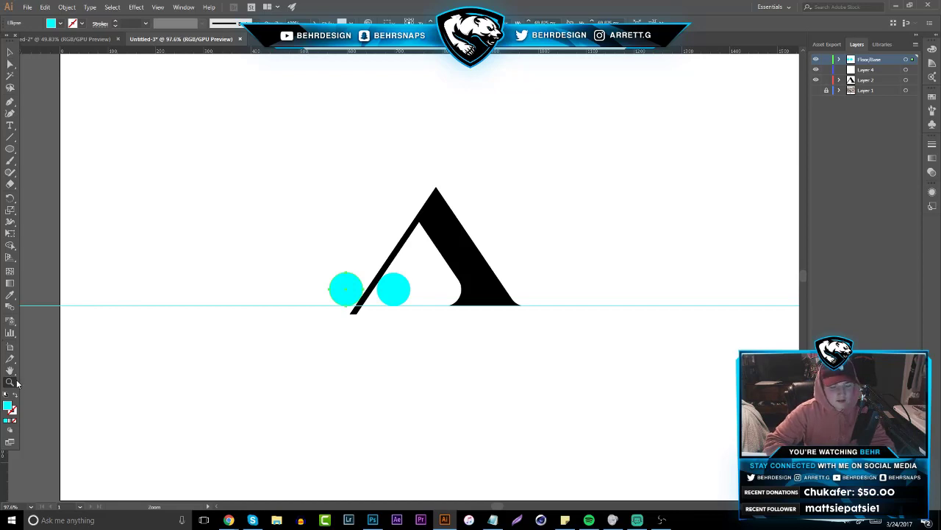
{"action": "left_click_drag", "start_coordinate": [379, 290], "coordinate": [440, 278]}
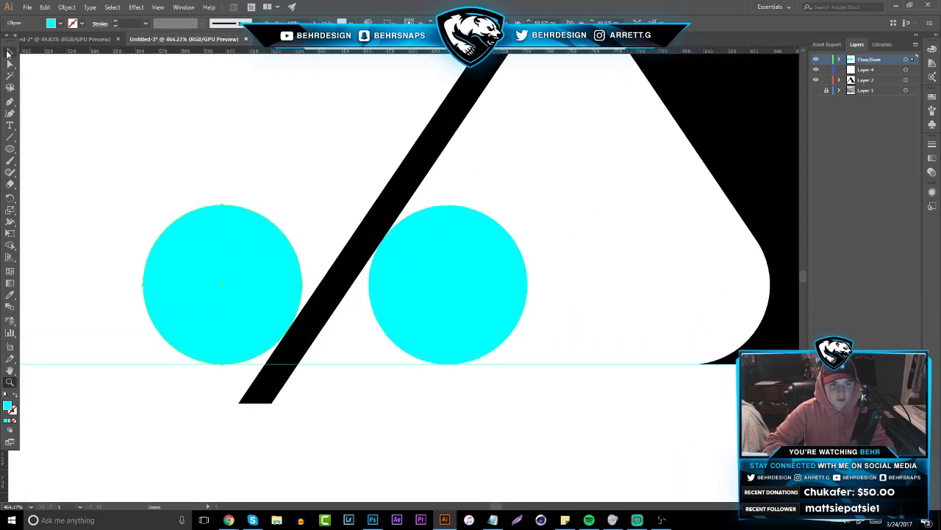
{"action": "left_click", "coordinate": [9, 53]}
{"action": "left_click", "coordinate": [55, 81]}
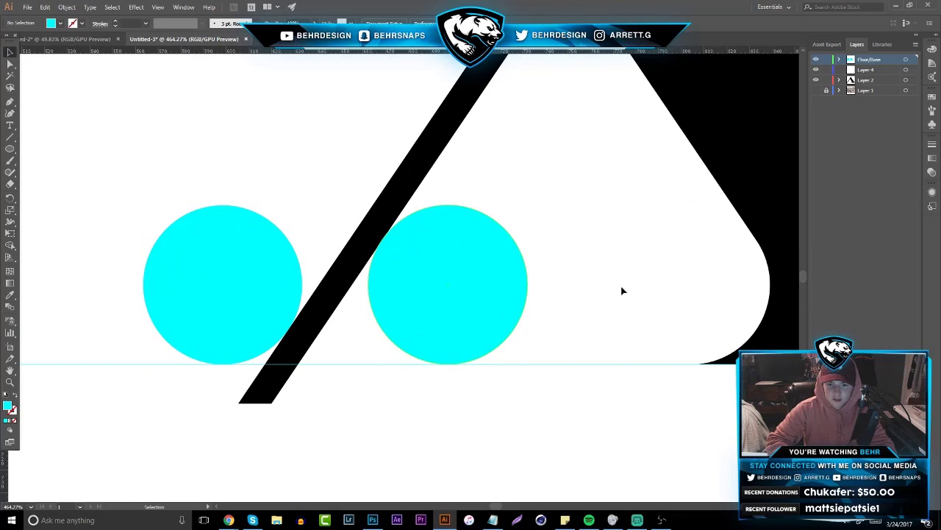
{"action": "left_click", "coordinate": [878, 79]}
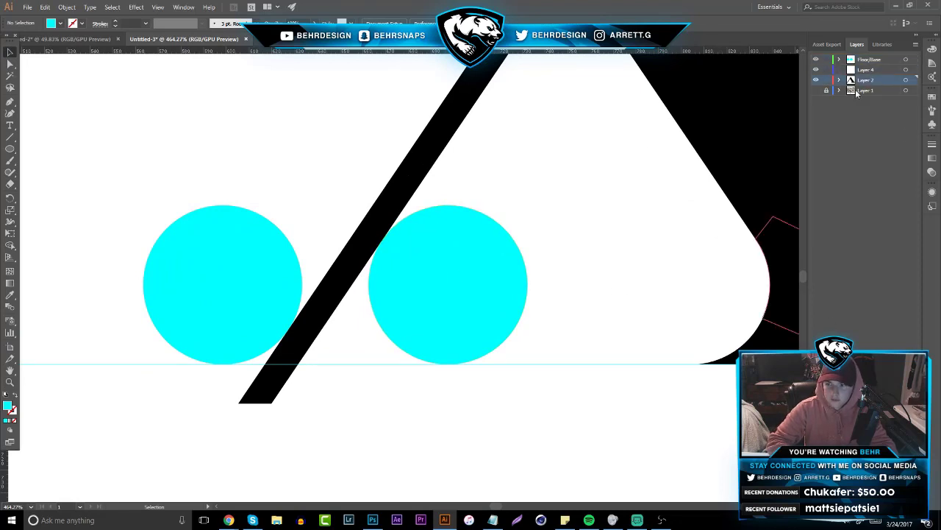
{"action": "left_click", "coordinate": [10, 103]}
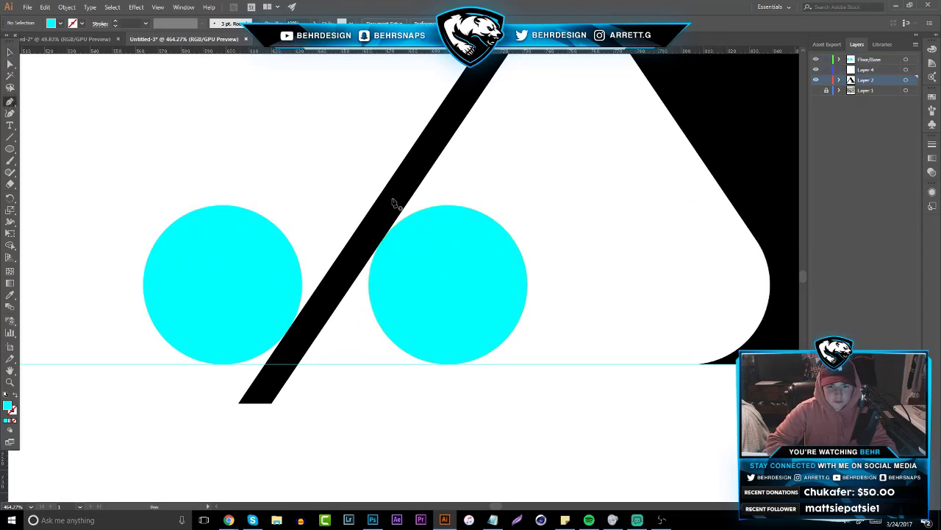
{"action": "left_click", "coordinate": [388, 214]}
{"action": "left_click", "coordinate": [378, 232]}
{"action": "left_click", "coordinate": [422, 278]}
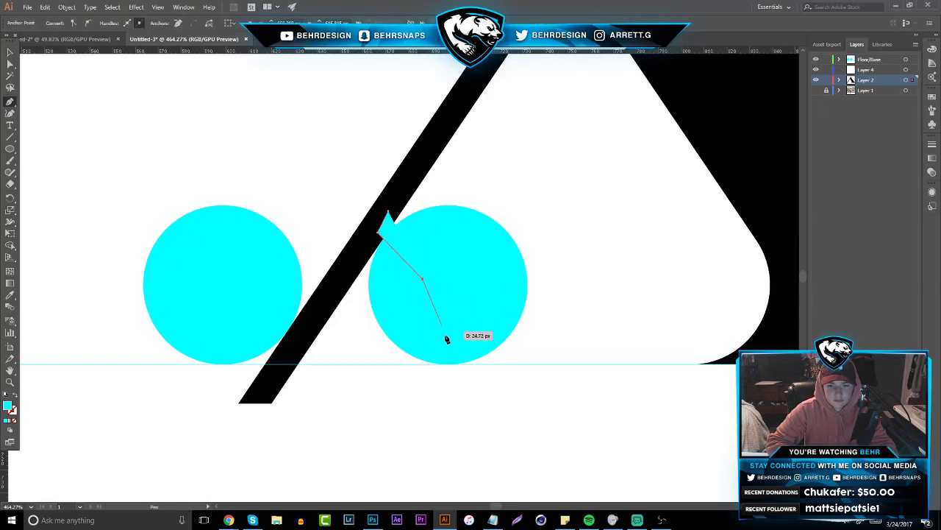
{"action": "left_click", "coordinate": [447, 363]}
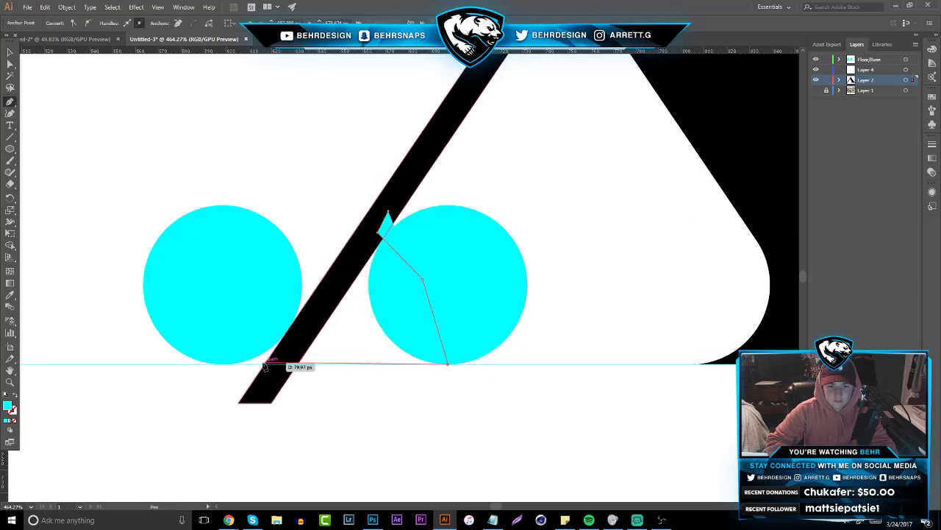
{"action": "left_click", "coordinate": [219, 364]}
{"action": "left_click", "coordinate": [228, 297]}
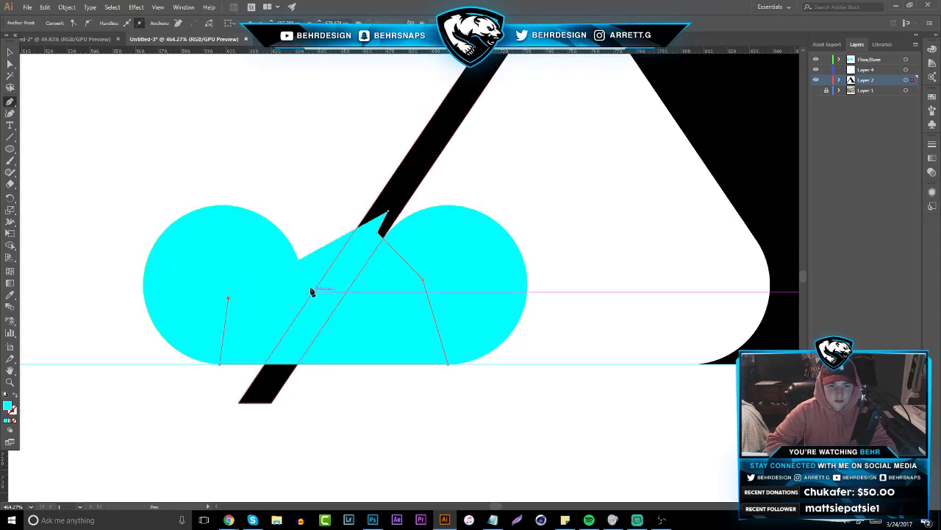
{"action": "left_click", "coordinate": [274, 277]}
{"action": "left_click", "coordinate": [311, 314]}
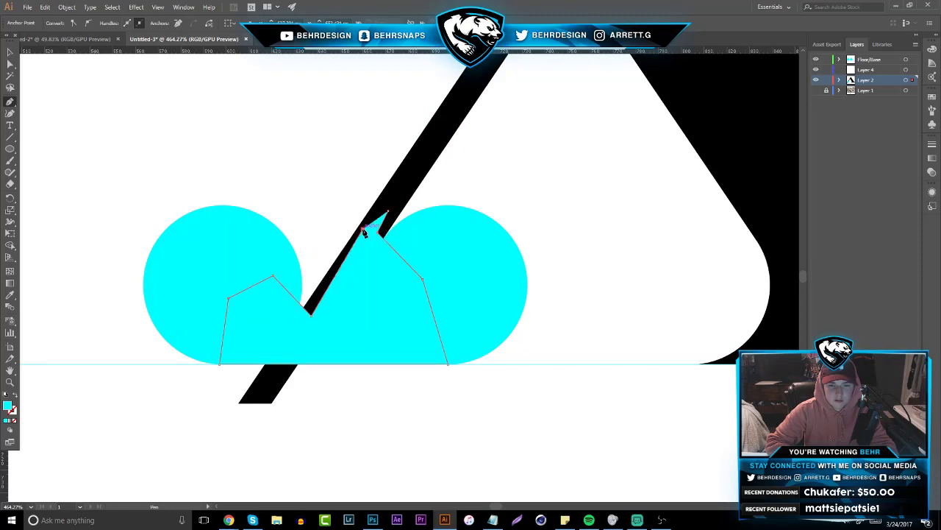
{"action": "left_click", "coordinate": [362, 229]}
- Fill the pen-drawn serif shape with black and deselect it
{"action": "left_click", "coordinate": [8, 55]}
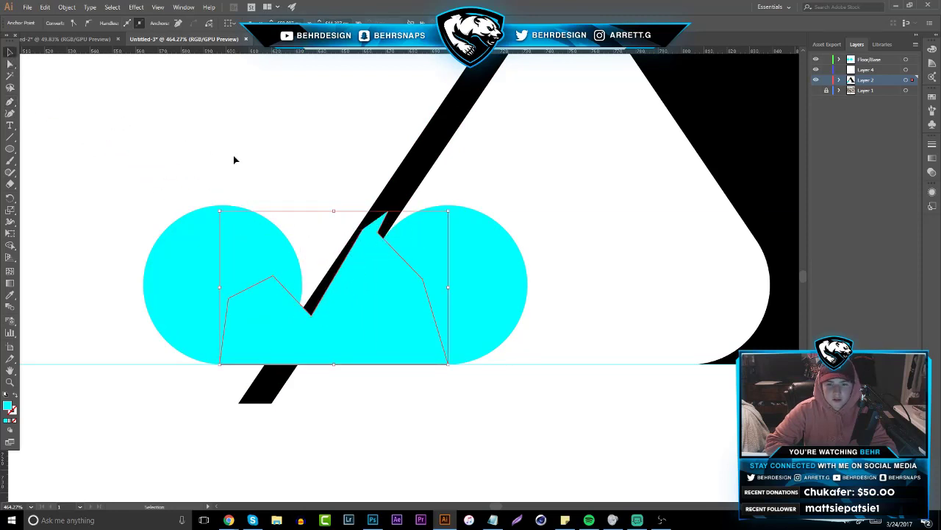
{"action": "left_click", "coordinate": [364, 288]}
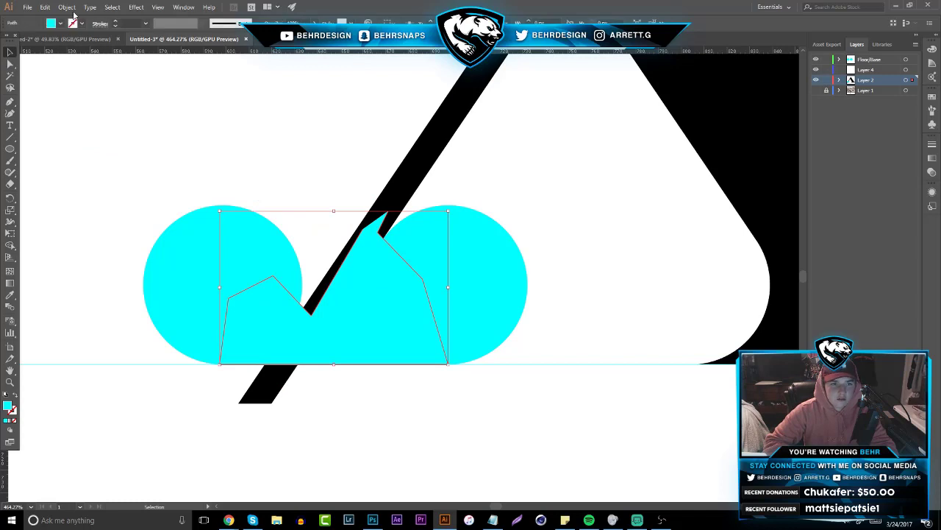
{"action": "left_click", "coordinate": [61, 23]}
{"action": "left_click", "coordinate": [27, 41]}
{"action": "left_click", "coordinate": [313, 210]}
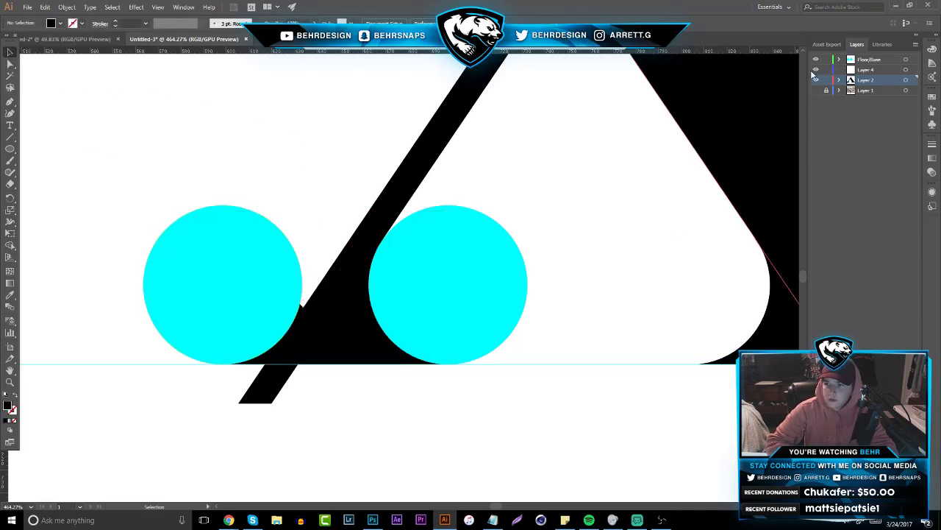
{"action": "left_click", "coordinate": [318, 324]}
{"action": "key", "text": "Delete"}
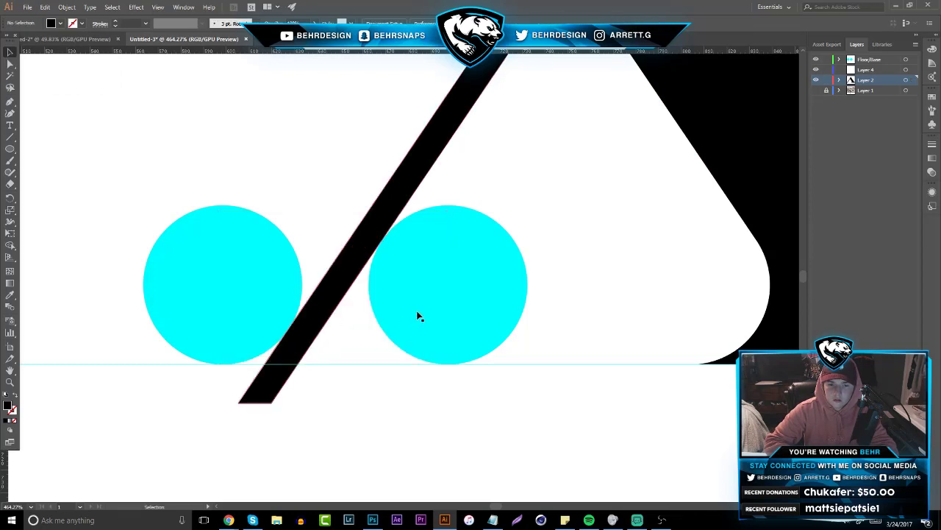
{"action": "key", "text": "ctrl+z"}
{"action": "left_click", "coordinate": [198, 183]}
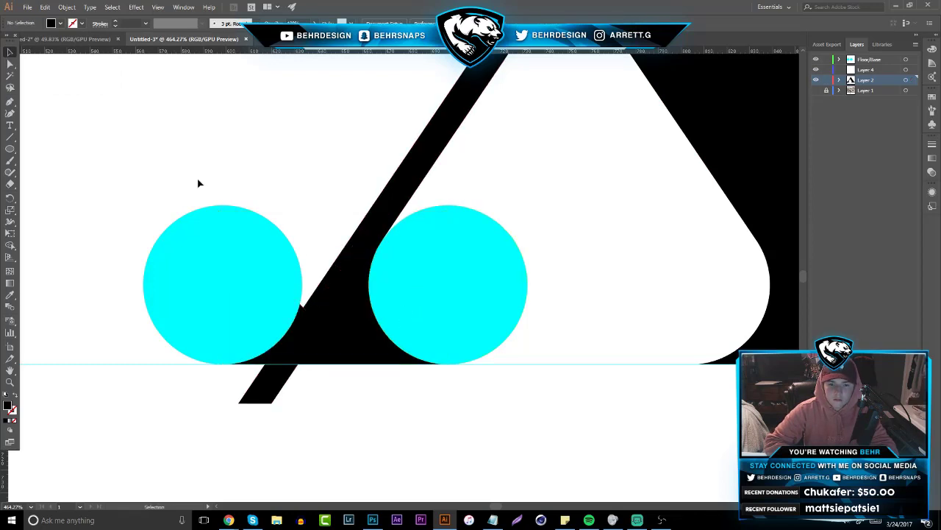
- Select the leg, serif shape and both circles, and use Shape Builder to cut the inner circle out of the serif
{"action": "left_click_drag", "start_coordinate": [98, 174], "coordinate": [302, 197]}
{"action": "left_click_drag", "start_coordinate": [155, 197], "coordinate": [536, 350]}
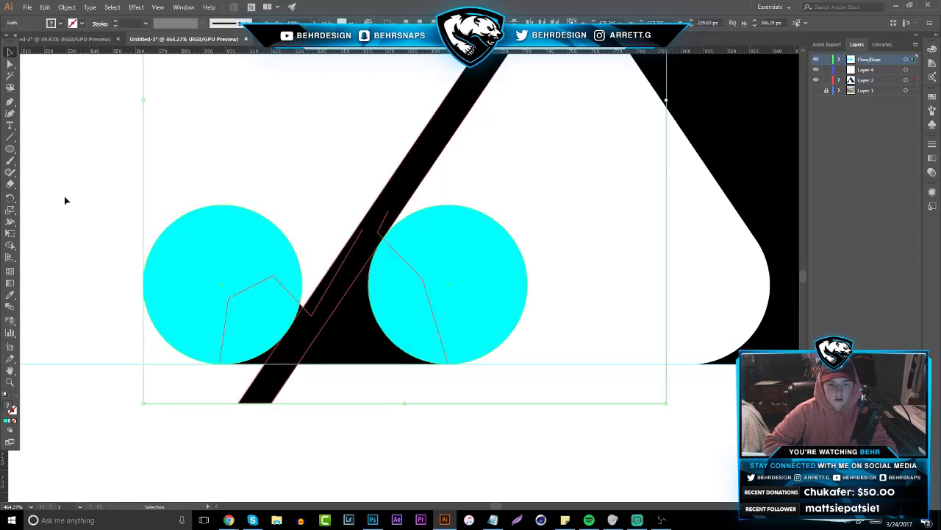
{"action": "left_click", "coordinate": [10, 246]}
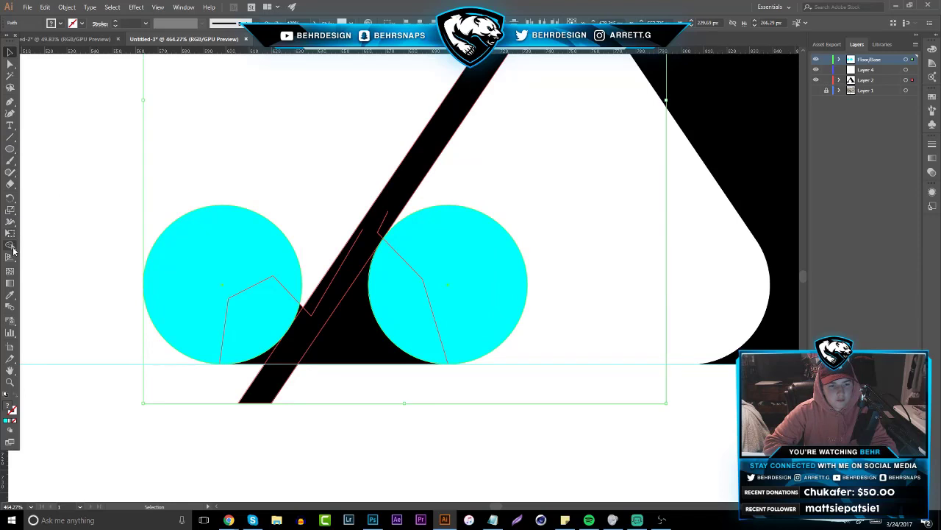
{"action": "left_click_drag", "start_coordinate": [399, 319], "coordinate": [473, 290]}
{"action": "left_click", "coordinate": [10, 53]}
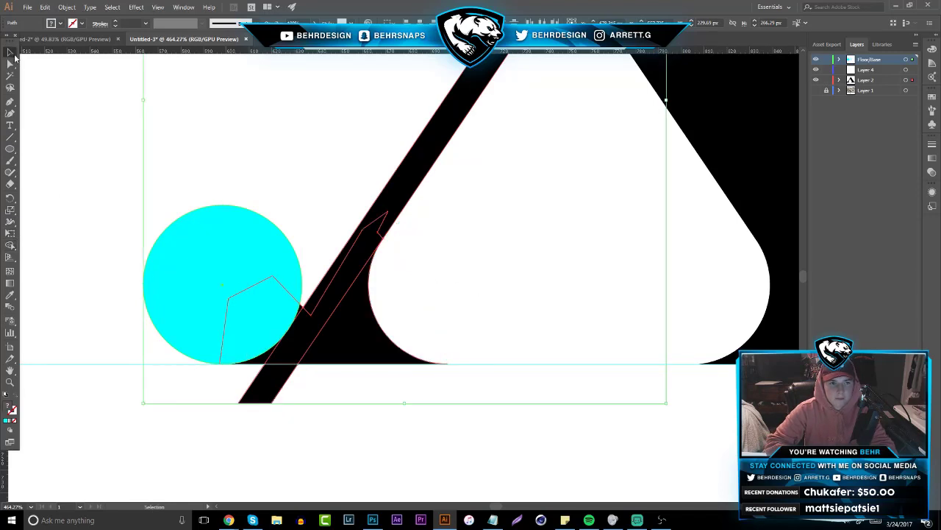
{"action": "left_click", "coordinate": [170, 164]}
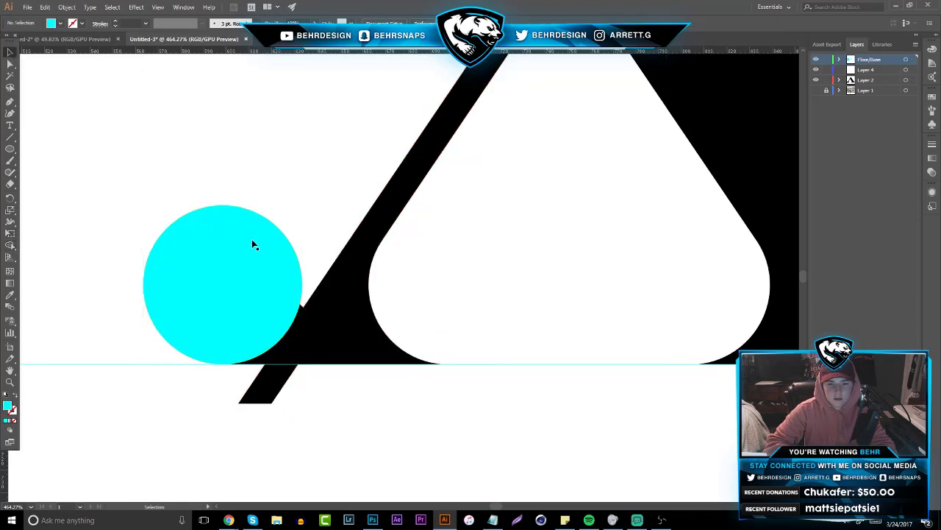
- Reshape the serif path with the Curvature tool, moving its points behind the outer circle to remove the bump beside the leg
{"action": "left_click", "coordinate": [11, 382]}
{"action": "left_click_drag", "start_coordinate": [338, 309], "coordinate": [409, 316]}
{"action": "key", "text": "v"}
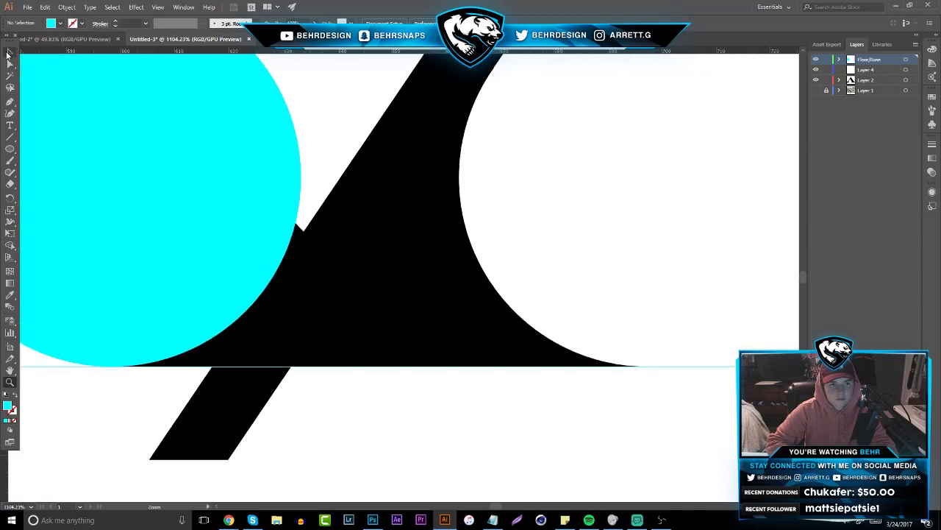
{"action": "left_click", "coordinate": [305, 244]}
{"action": "left_click", "coordinate": [11, 112]}
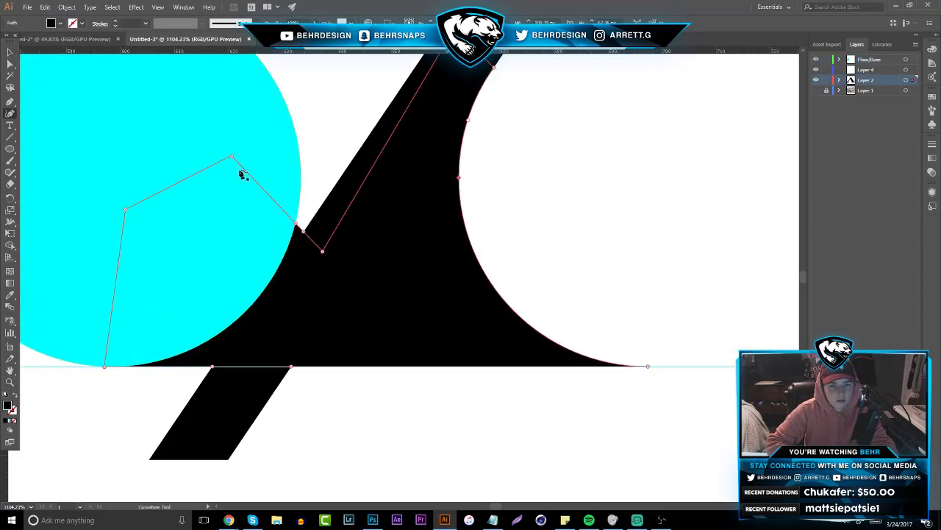
{"action": "left_click_drag", "start_coordinate": [286, 228], "coordinate": [241, 253]}
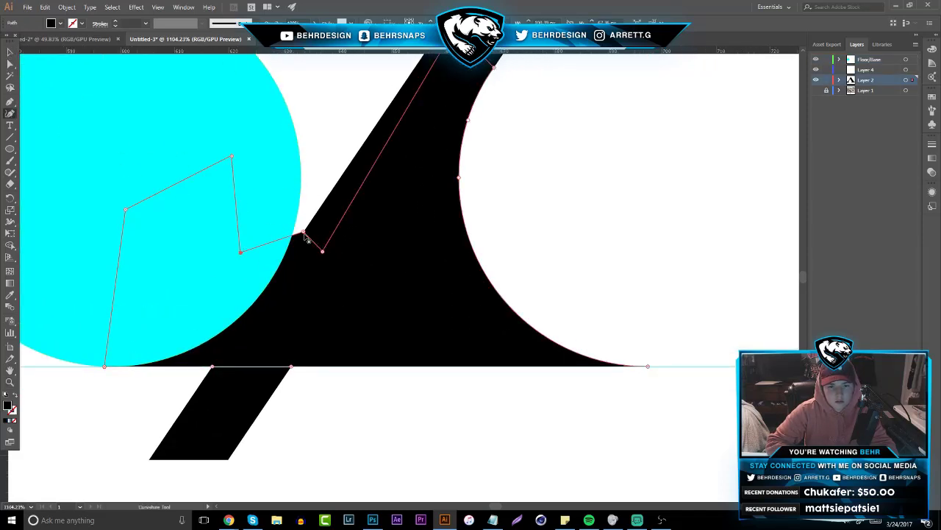
{"action": "left_click_drag", "start_coordinate": [305, 237], "coordinate": [259, 291]}
{"action": "double_click", "coordinate": [258, 282]}
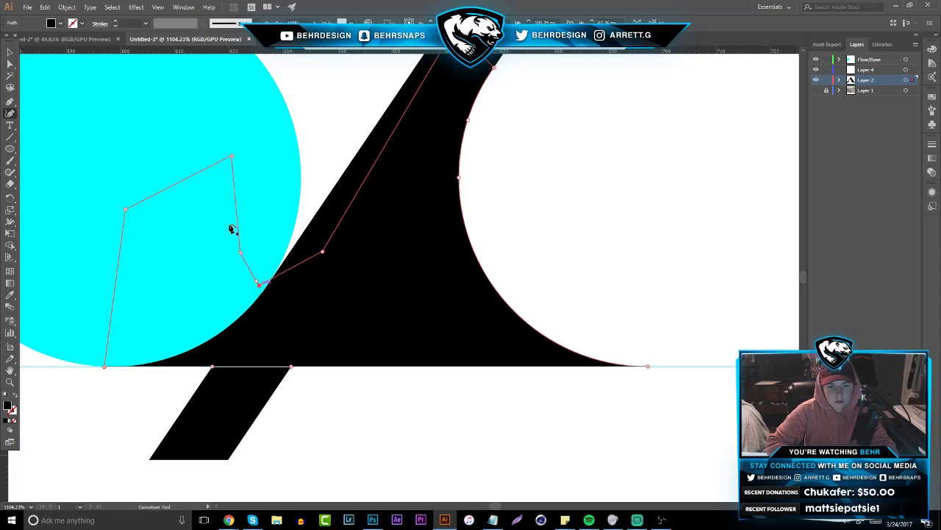
- Select the leg, serif shape and outer circle, and use Shape Builder to cut the circle away, leaving a curved outer serif
{"action": "left_click", "coordinate": [11, 53]}
{"action": "left_click_drag", "start_coordinate": [68, 416], "coordinate": [539, 192]}
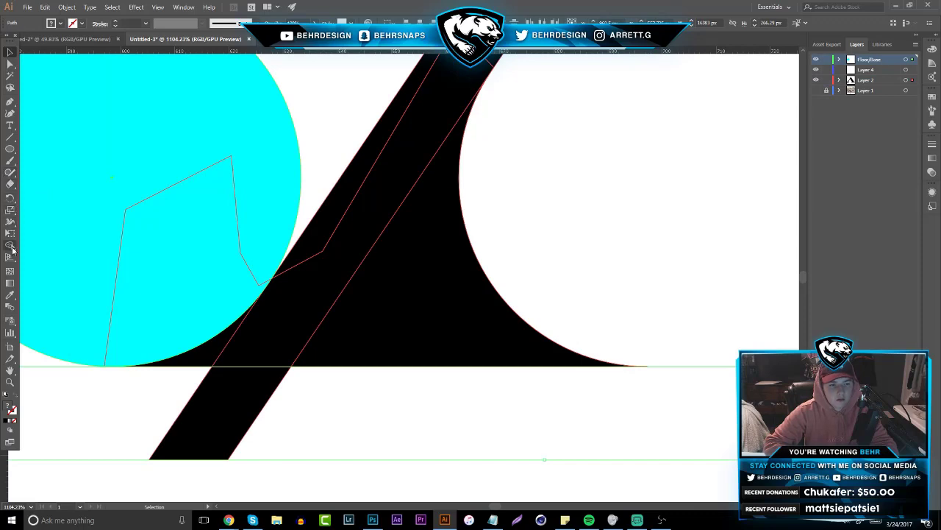
{"action": "left_click", "coordinate": [11, 247]}
{"action": "left_click", "coordinate": [241, 262], "text": "alt"}
{"action": "left_click", "coordinate": [104, 180], "text": "alt"}
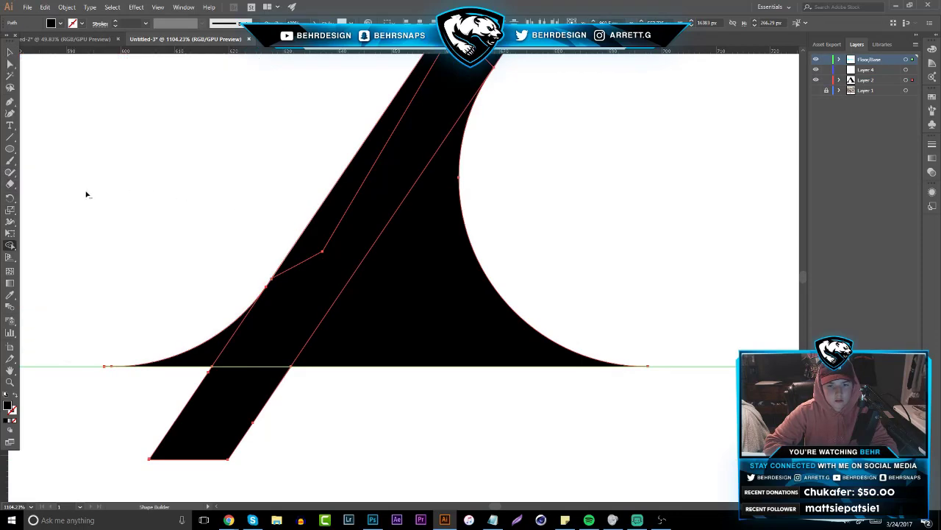
- Examine the whole letter A and the new outer serif on its thin leg
{"action": "left_click", "coordinate": [10, 382]}
{"action": "left_click_drag", "start_coordinate": [316, 326], "coordinate": [162, 339]}
{"action": "left_click_drag", "start_coordinate": [363, 315], "coordinate": [169, 312]}
{"action": "left_click", "coordinate": [11, 51]}
{"action": "left_click", "coordinate": [87, 99]}
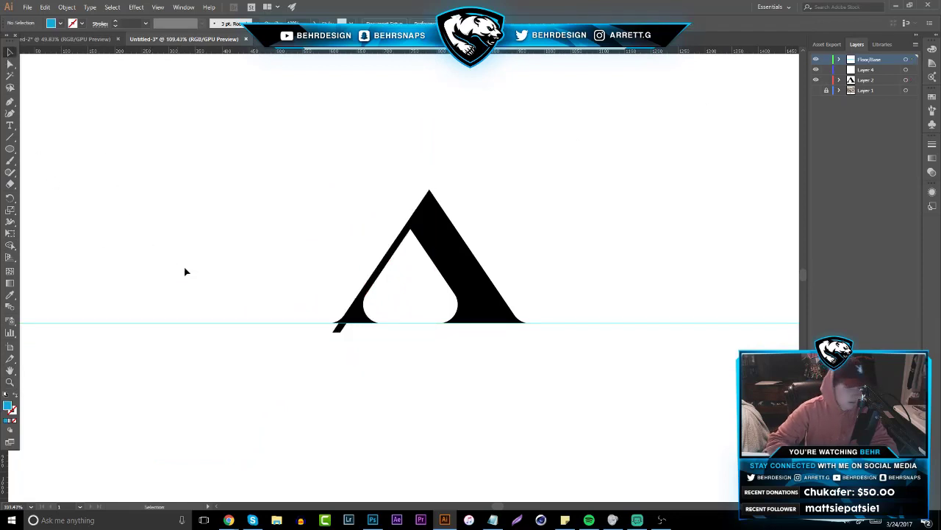
{"action": "left_click", "coordinate": [10, 382]}
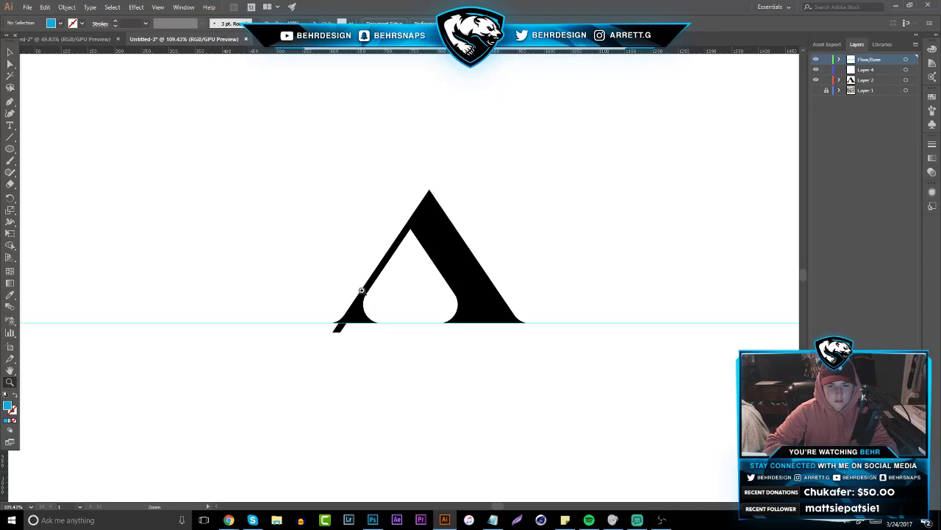
{"action": "left_click_drag", "start_coordinate": [361, 291], "coordinate": [454, 301]}
{"action": "left_click_drag", "start_coordinate": [570, 279], "coordinate": [628, 237]}
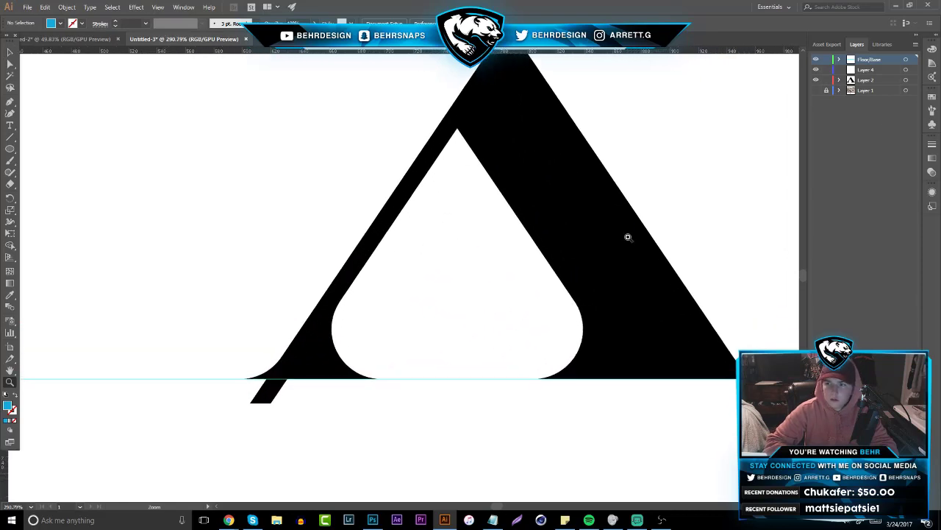
- Undo the Shape Builder cut that removed the outer circle from the thin leg's serif
{"action": "key", "text": "ctrl+z"}
{"action": "key", "text": "ctrl+z"}
{"action": "left_click_drag", "start_coordinate": [265, 287], "coordinate": [326, 284]}
{"action": "scroll", "coordinate": [331, 303], "scroll_direction": "down", "scroll_amount": 3}
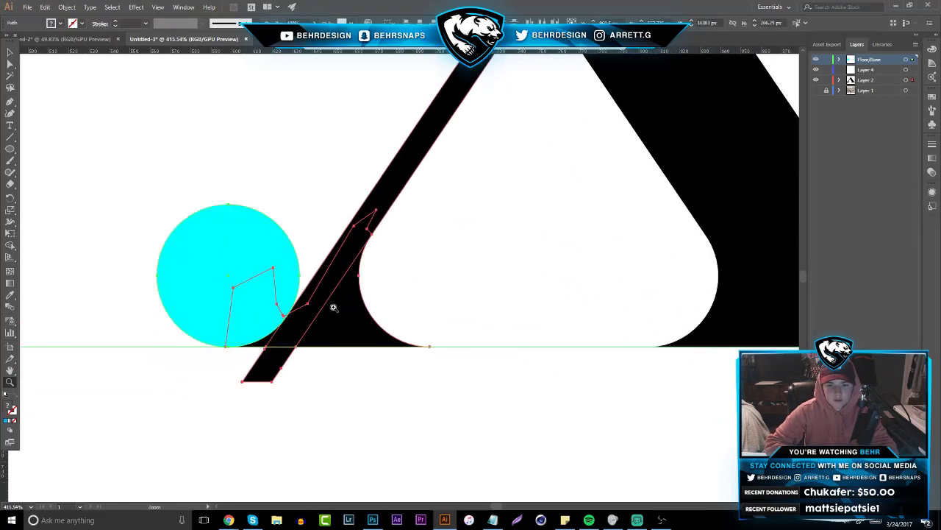
{"action": "left_click", "coordinate": [348, 211]}
{"action": "left_click", "coordinate": [244, 156]}
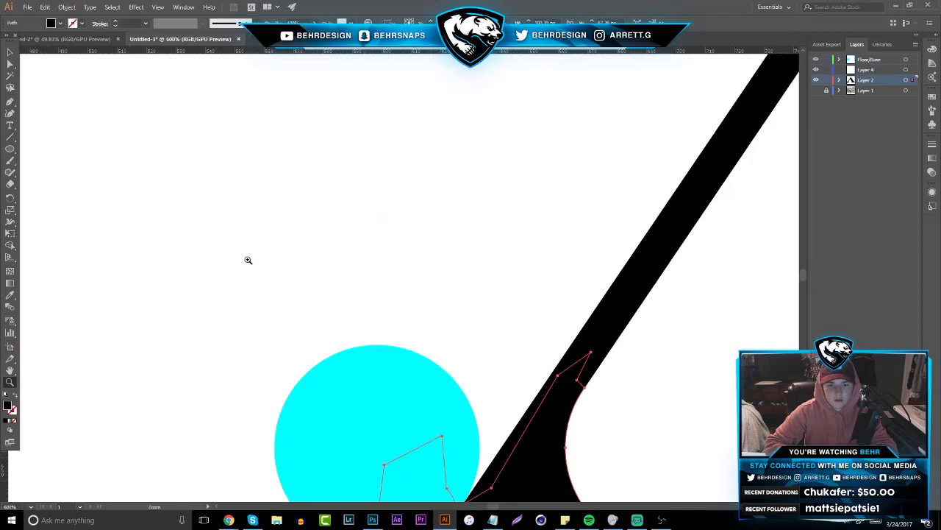
{"action": "scroll", "coordinate": [249, 261], "scroll_direction": "down", "scroll_amount": 4}
{"action": "left_click_drag", "start_coordinate": [504, 364], "coordinate": [490, 360]}
{"action": "scroll", "coordinate": [589, 327], "scroll_direction": "down", "scroll_amount": 2}
{"action": "left_click_drag", "start_coordinate": [610, 321], "coordinate": [557, 316]}
{"action": "left_click_drag", "start_coordinate": [713, 291], "coordinate": [791, 288]}
{"action": "left_click_drag", "start_coordinate": [609, 286], "coordinate": [684, 284]}
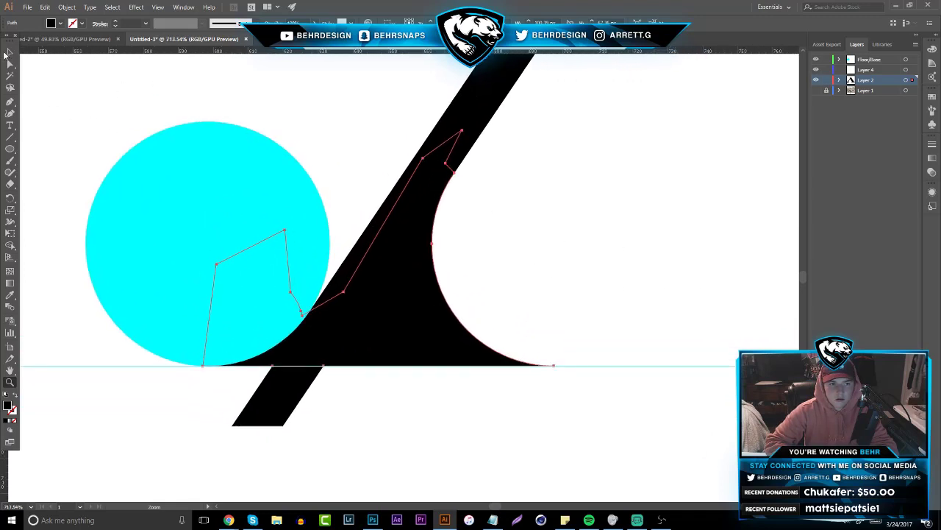
- Enlarge the outer circle to about 93 px and set it on the baseline, touching the thin leg
{"action": "left_click", "coordinate": [7, 53]}
{"action": "left_click", "coordinate": [90, 96]}
{"action": "left_click", "coordinate": [168, 223]}
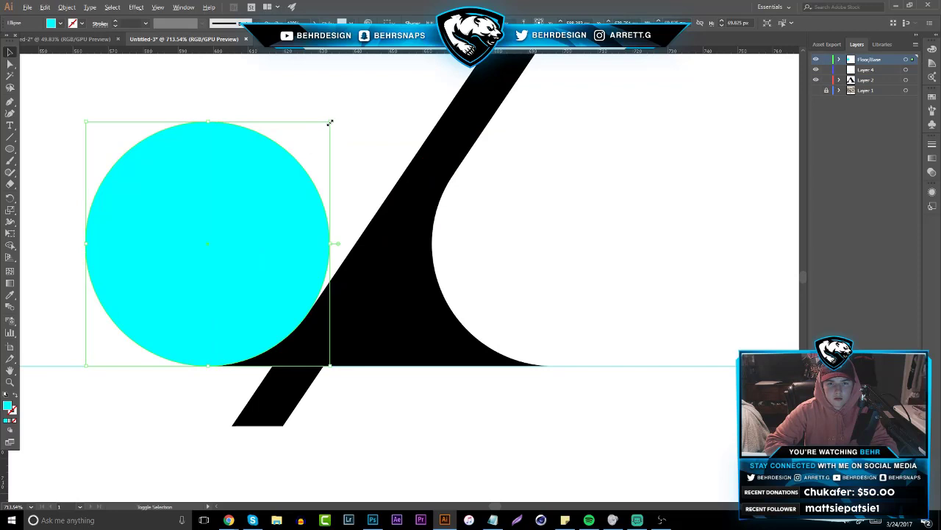
{"action": "left_click_drag", "start_coordinate": [330, 122], "coordinate": [472, 87]}
{"action": "left_click_drag", "start_coordinate": [237, 243], "coordinate": [224, 163]}
{"action": "left_click_drag", "start_coordinate": [217, 199], "coordinate": [195, 236]}
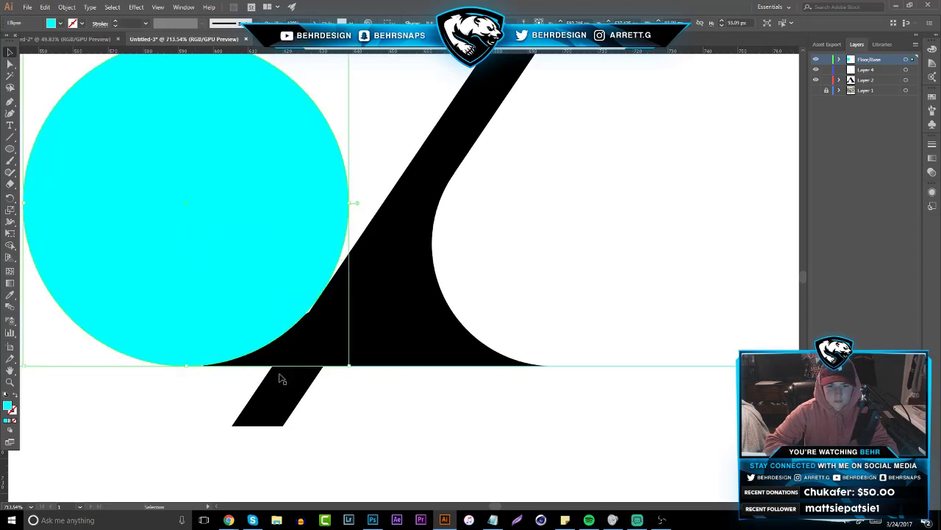
- Draw a Pen shape along the thin leg's outer edge, behind the circle and along the baseline to fill the gap between them
{"action": "left_click", "coordinate": [397, 415]}
{"action": "scroll", "coordinate": [184, 281], "scroll_direction": "up", "scroll_amount": 1}
{"action": "scroll", "coordinate": [184, 281], "scroll_direction": "up", "scroll_amount": 4}
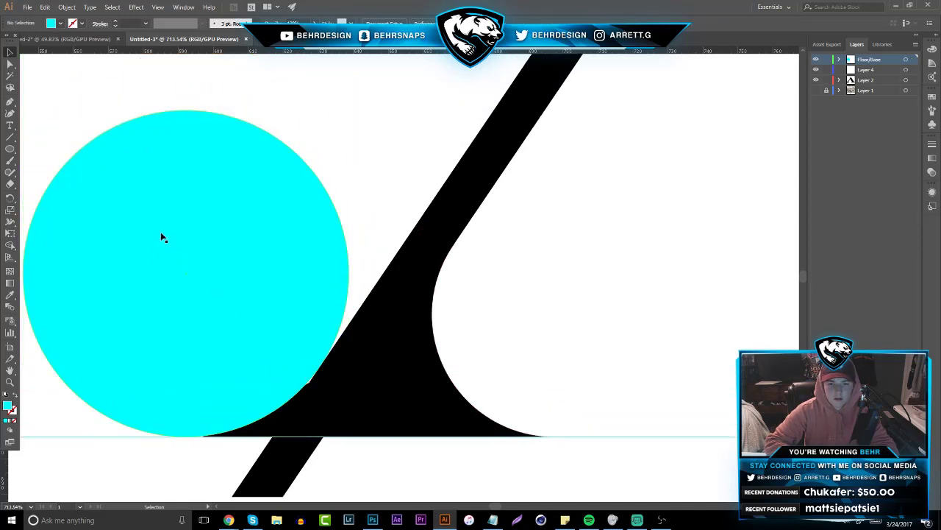
{"action": "left_click", "coordinate": [10, 101]}
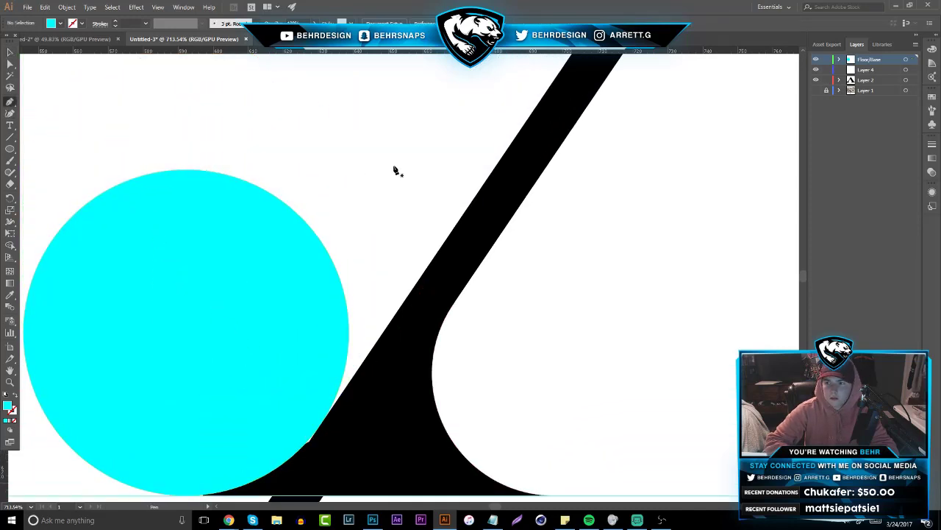
{"action": "left_click", "coordinate": [530, 125]}
{"action": "scroll", "coordinate": [533, 124], "scroll_direction": "down", "scroll_amount": 5}
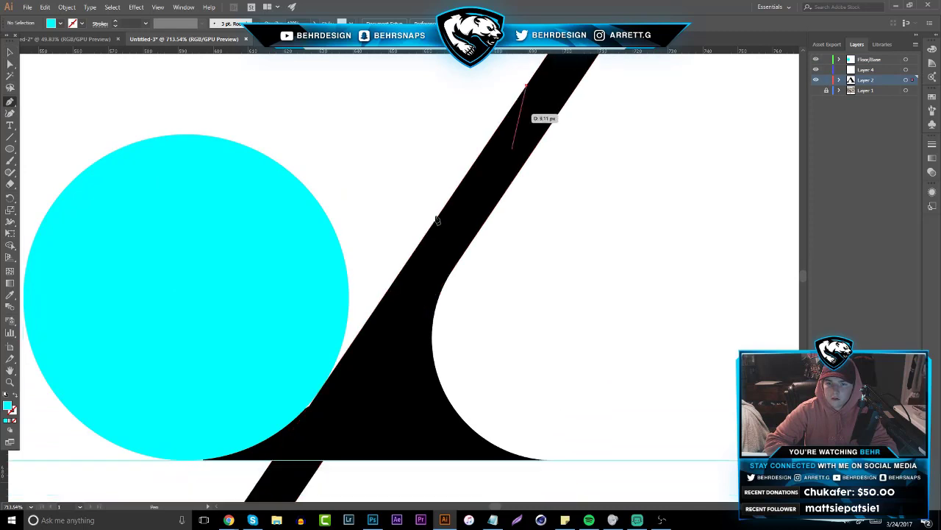
{"action": "left_click", "coordinate": [321, 288]}
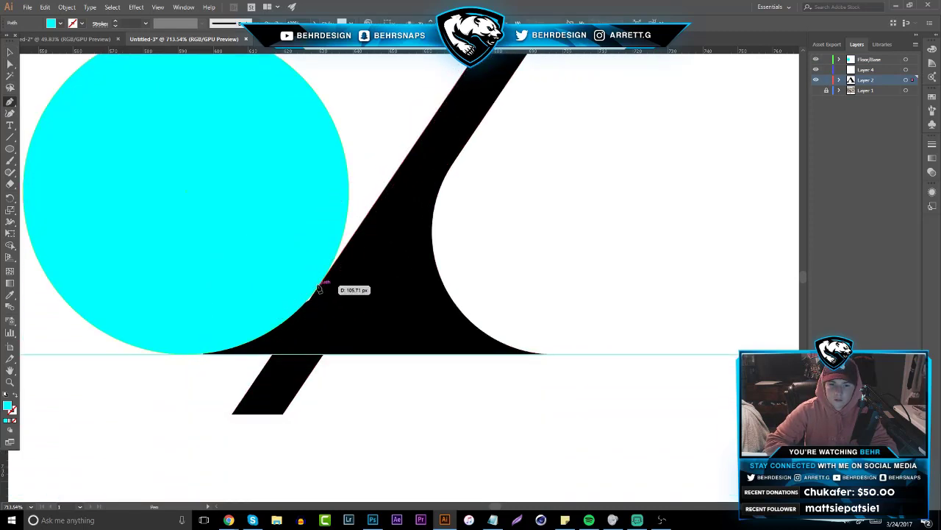
{"action": "left_click", "coordinate": [202, 289]}
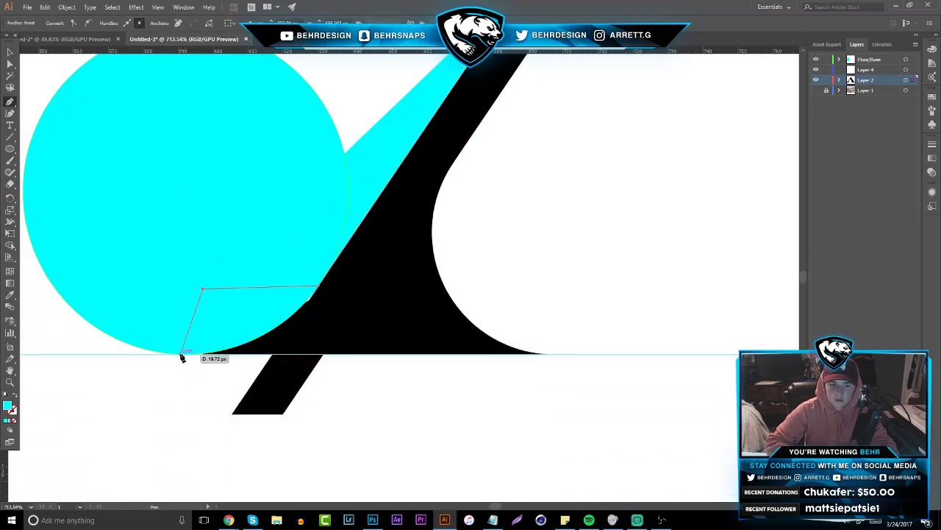
{"action": "left_click", "coordinate": [186, 353]}
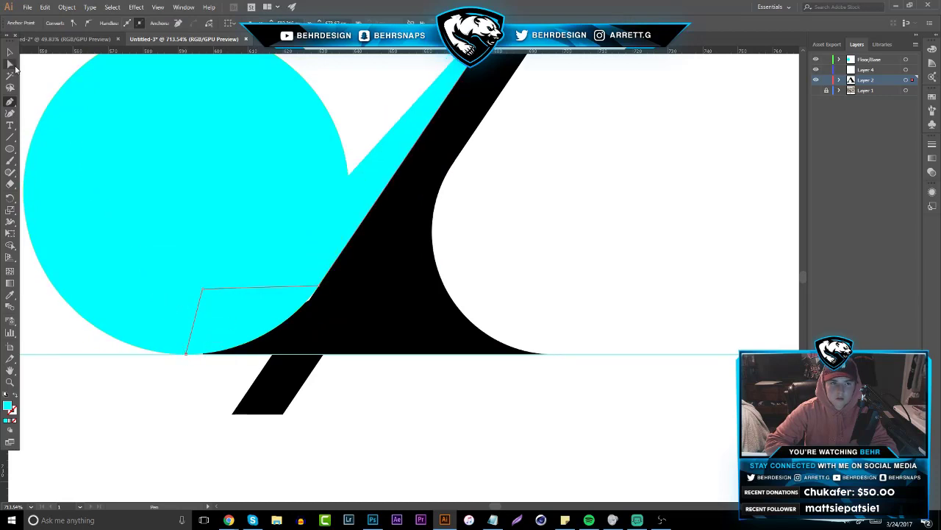
{"action": "left_click", "coordinate": [346, 354]}
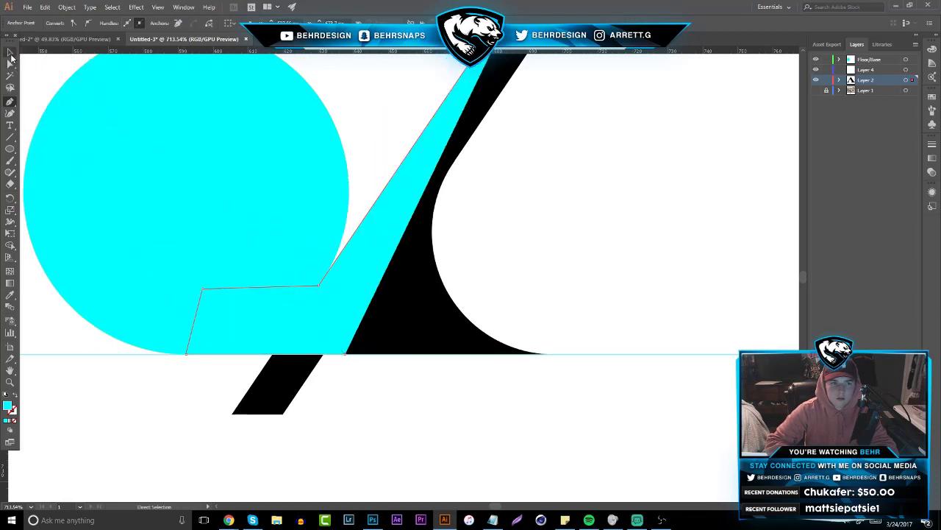
- Fill the new pen-drawn serif shape with black and deselect it
{"action": "left_click", "coordinate": [10, 53]}
{"action": "left_click", "coordinate": [52, 24]}
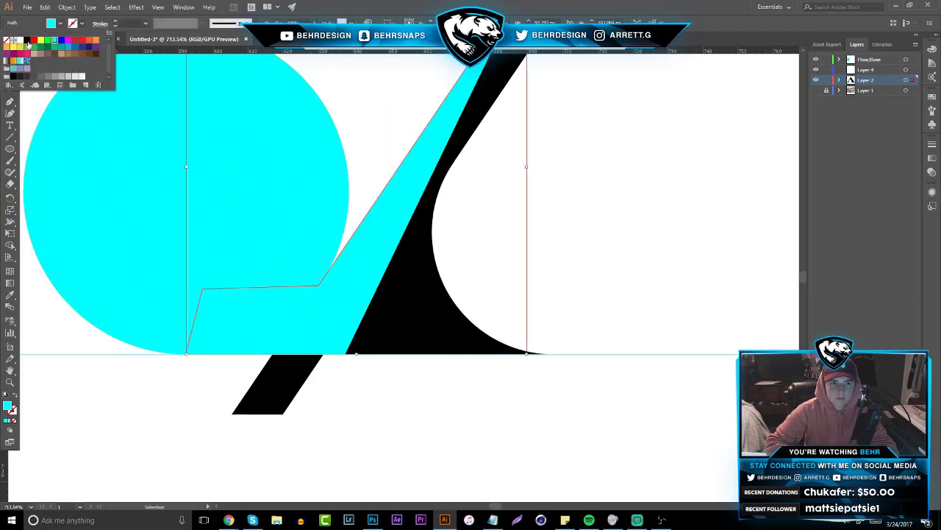
{"action": "left_click", "coordinate": [27, 42]}
{"action": "left_click", "coordinate": [132, 441]}
{"action": "left_click", "coordinate": [136, 445]}
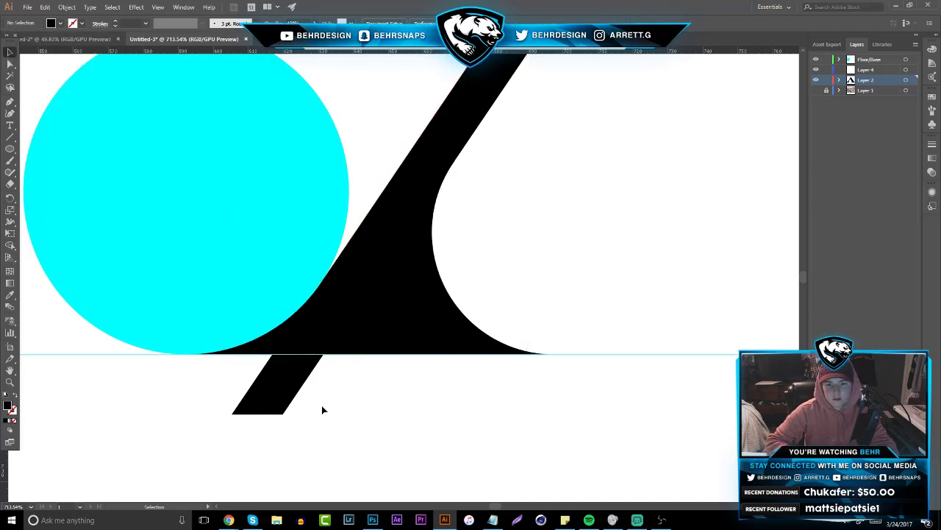
- Select the leg, serif shapes and enlarged circle, and use Shape Builder to cut away the circle and leftover pieces outside the curve
{"action": "left_click_drag", "start_coordinate": [435, 394], "coordinate": [170, 207]}
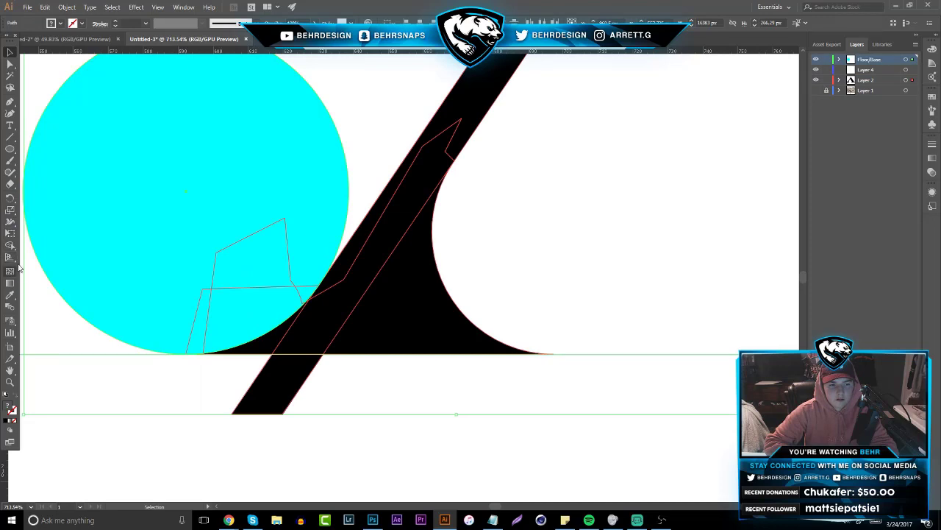
{"action": "left_click", "coordinate": [10, 244]}
{"action": "left_click", "coordinate": [252, 326], "text": "alt"}
{"action": "left_click", "coordinate": [301, 243], "text": "alt"}
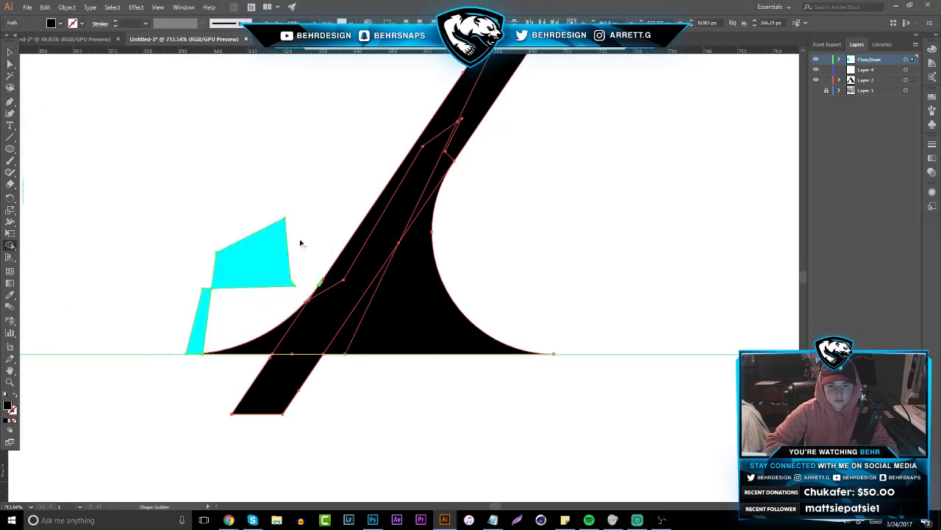
{"action": "left_click", "coordinate": [247, 272], "text": "alt"}
{"action": "left_click", "coordinate": [204, 321], "text": "alt"}
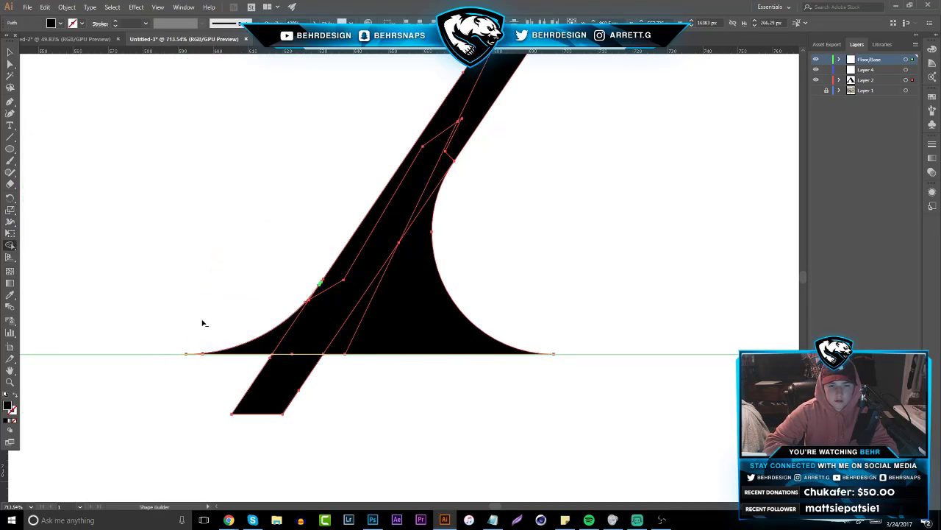
{"action": "key", "text": "v"}
{"action": "left_click", "coordinate": [123, 218]}
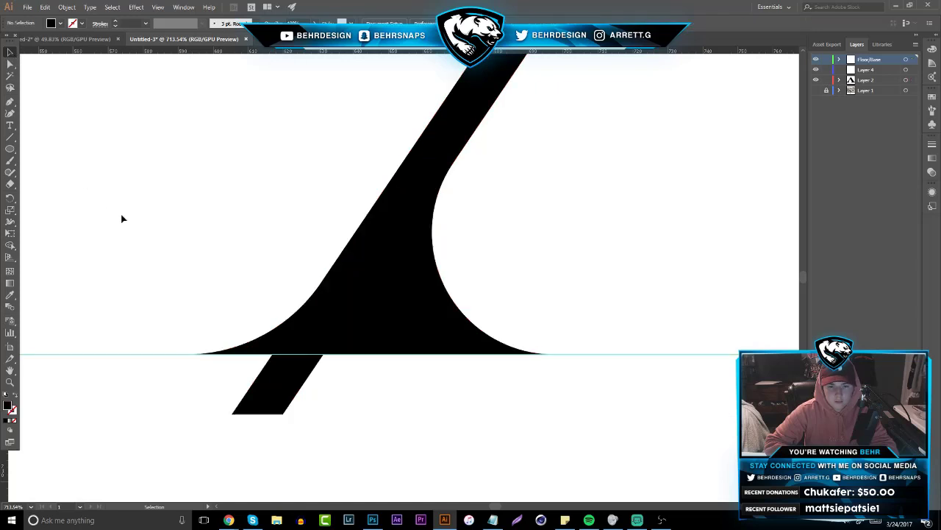
- Examine the reworked outer serif up close and within the whole letter A, checking the paths of the thin leg
{"action": "left_click", "coordinate": [10, 383]}
{"action": "left_click_drag", "start_coordinate": [373, 327], "coordinate": [140, 335]}
{"action": "left_click_drag", "start_coordinate": [377, 294], "coordinate": [211, 314]}
{"action": "left_click_drag", "start_coordinate": [409, 301], "coordinate": [526, 256]}
{"action": "left_click_drag", "start_coordinate": [305, 310], "coordinate": [161, 169]}
{"action": "left_click", "coordinate": [9, 56]}
{"action": "left_click_drag", "start_coordinate": [278, 271], "coordinate": [373, 342]}
{"action": "left_click", "coordinate": [10, 382]}
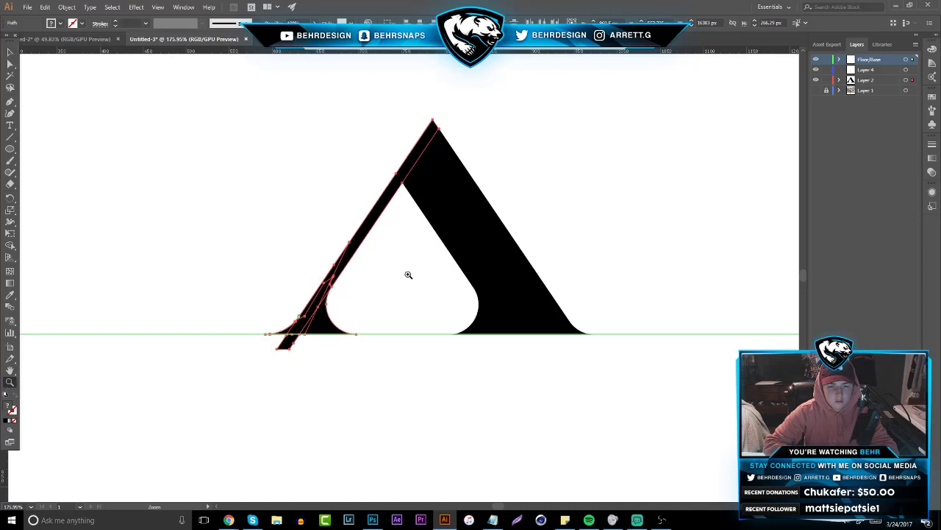
{"action": "left_click_drag", "start_coordinate": [390, 276], "coordinate": [509, 257]}
{"action": "left_click_drag", "start_coordinate": [172, 312], "coordinate": [228, 312]}
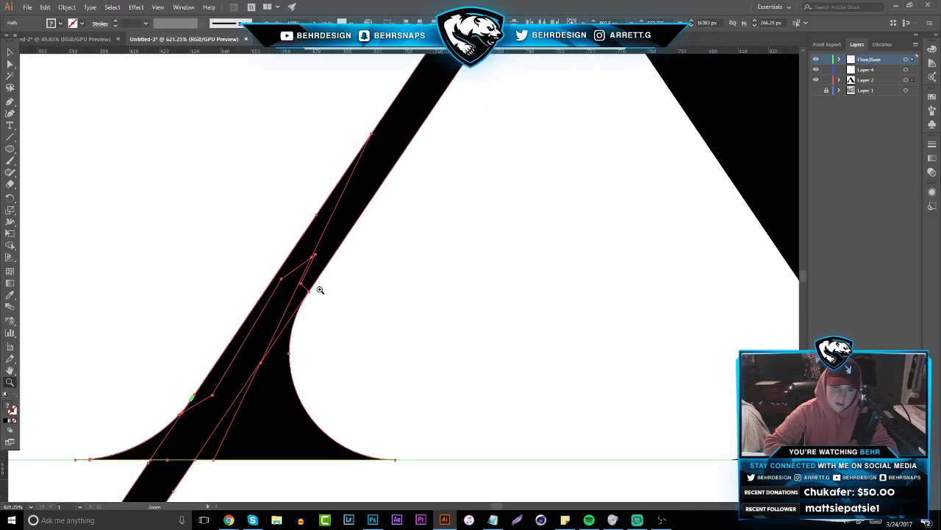
{"action": "left_click_drag", "start_coordinate": [320, 290], "coordinate": [170, 296]}
{"action": "left_click", "coordinate": [10, 52]}
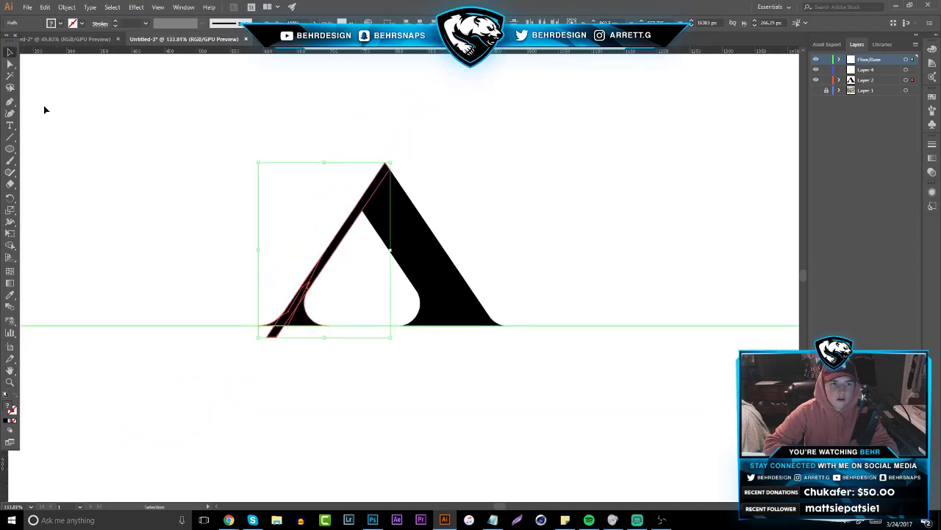
{"action": "left_click", "coordinate": [44, 107]}
- Add a new layer and draw a straight line along the thin leg's outer edge to below the baseline
{"action": "key", "text": "z"}
{"action": "left_click_drag", "start_coordinate": [305, 269], "coordinate": [412, 270]}
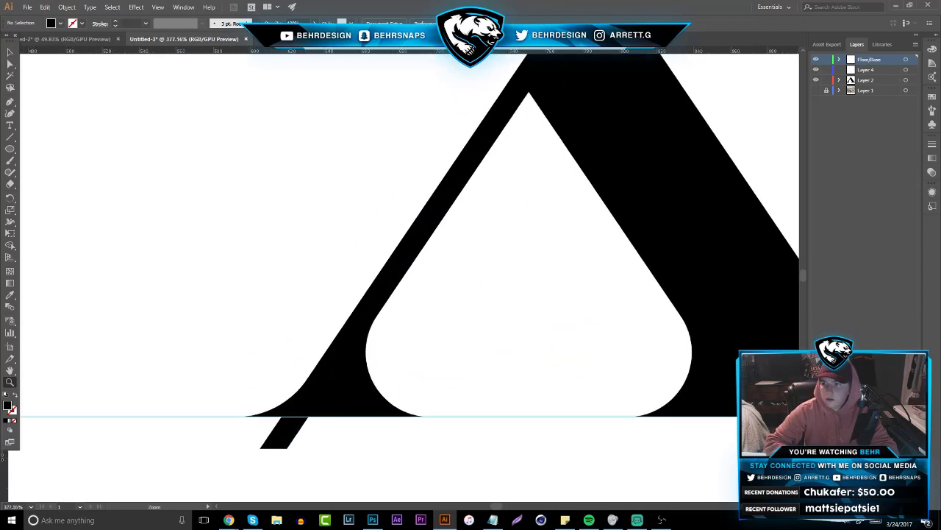
{"action": "left_click", "coordinate": [900, 506]}
{"action": "left_click", "coordinate": [10, 137]}
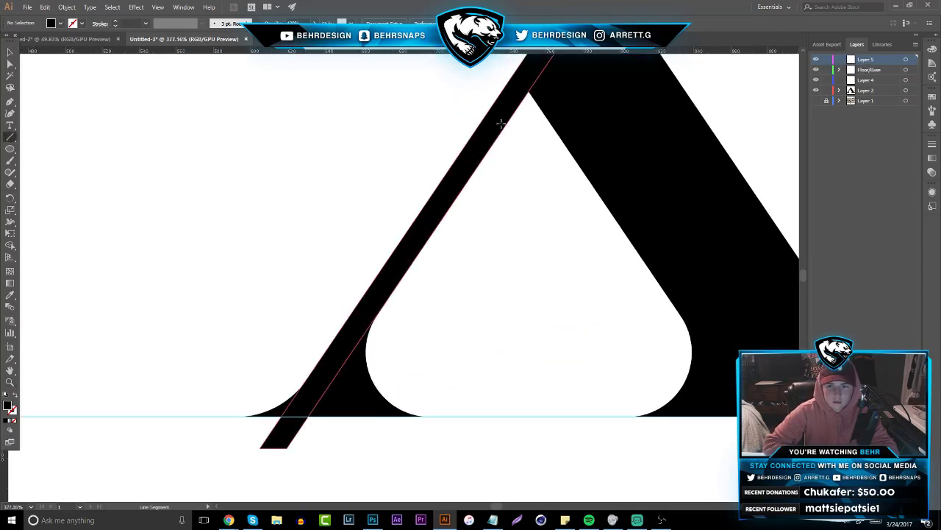
{"action": "left_click_drag", "start_coordinate": [491, 105], "coordinate": [269, 435]}
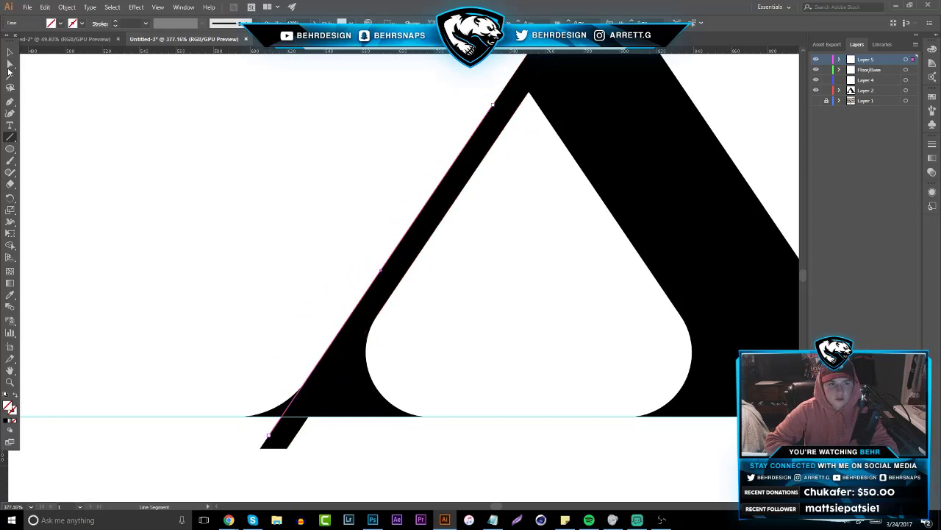
{"action": "left_click", "coordinate": [10, 51]}
{"action": "left_click", "coordinate": [153, 180]}
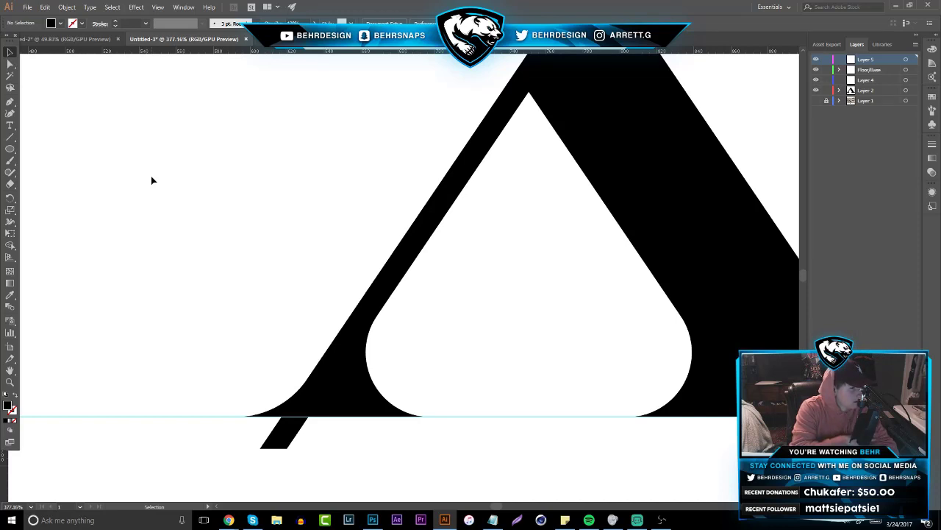
- Examine the thin leg's serifs against the thick leg's serifs, both up close and across the whole letter
{"action": "left_click", "coordinate": [10, 382]}
{"action": "left_click_drag", "start_coordinate": [345, 289], "coordinate": [44, 305]}
{"action": "left_click_drag", "start_coordinate": [404, 218], "coordinate": [506, 200]}
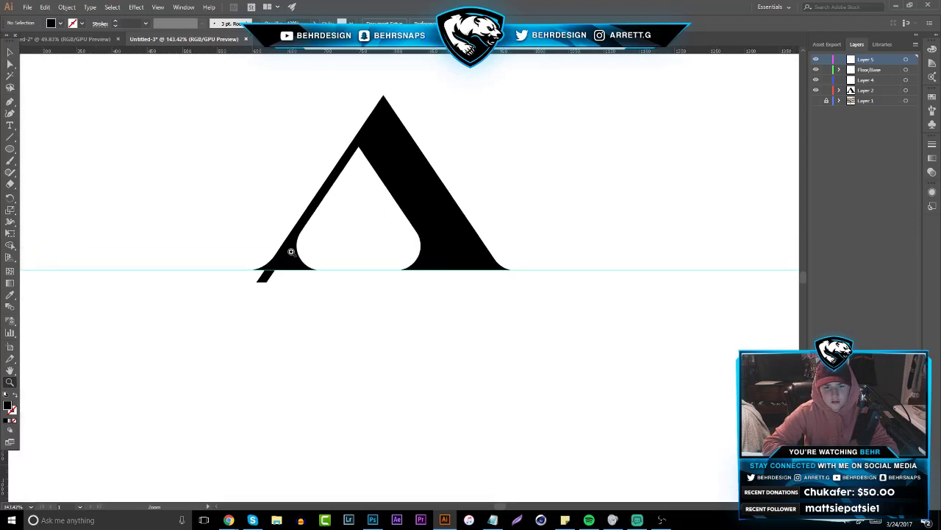
{"action": "left_click_drag", "start_coordinate": [313, 244], "coordinate": [429, 221]}
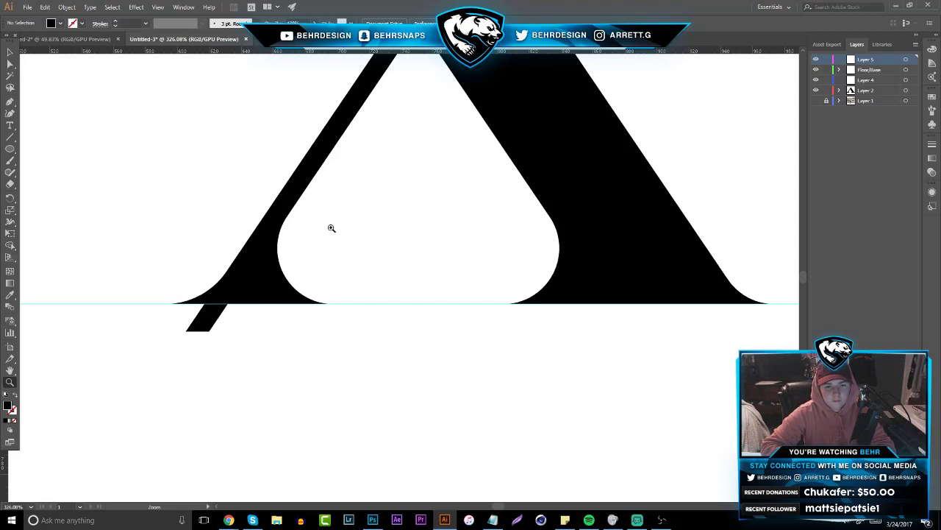
{"action": "left_click_drag", "start_coordinate": [332, 228], "coordinate": [400, 286]}
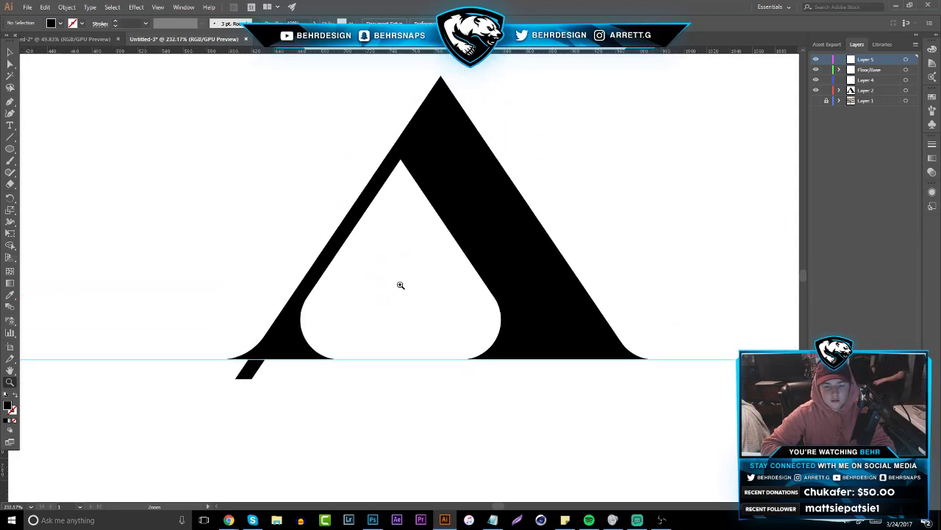
{"action": "left_click", "coordinate": [10, 51]}
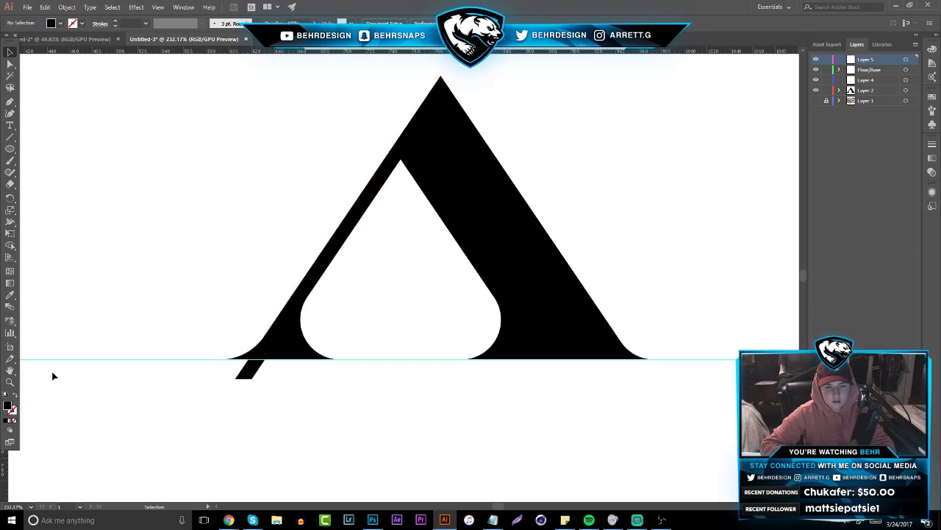
{"action": "left_click", "coordinate": [11, 381]}
{"action": "left_click_drag", "start_coordinate": [304, 277], "coordinate": [111, 348]}
{"action": "left_click_drag", "start_coordinate": [355, 268], "coordinate": [294, 283]}
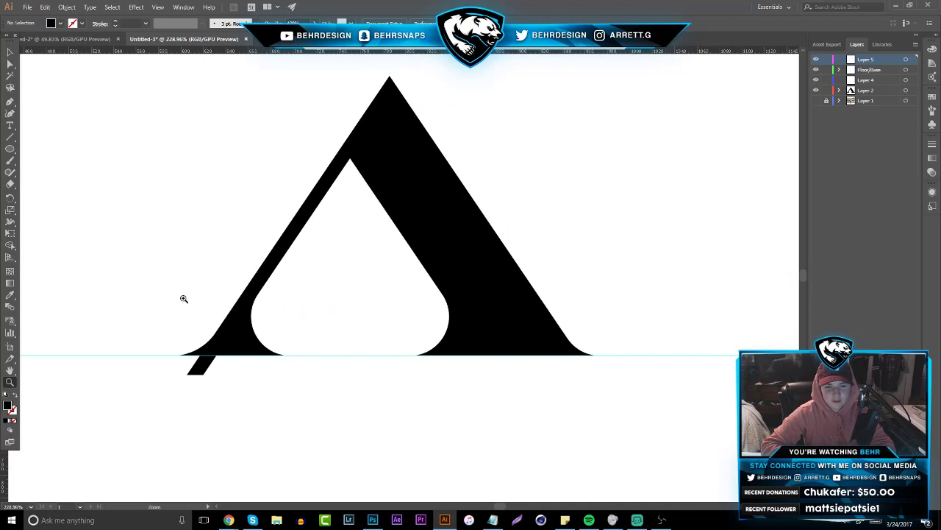
- Draw a black rectangle directly below the baseline, wide enough to cover the thin leg's overhang
{"action": "left_click_drag", "start_coordinate": [184, 299], "coordinate": [243, 300]}
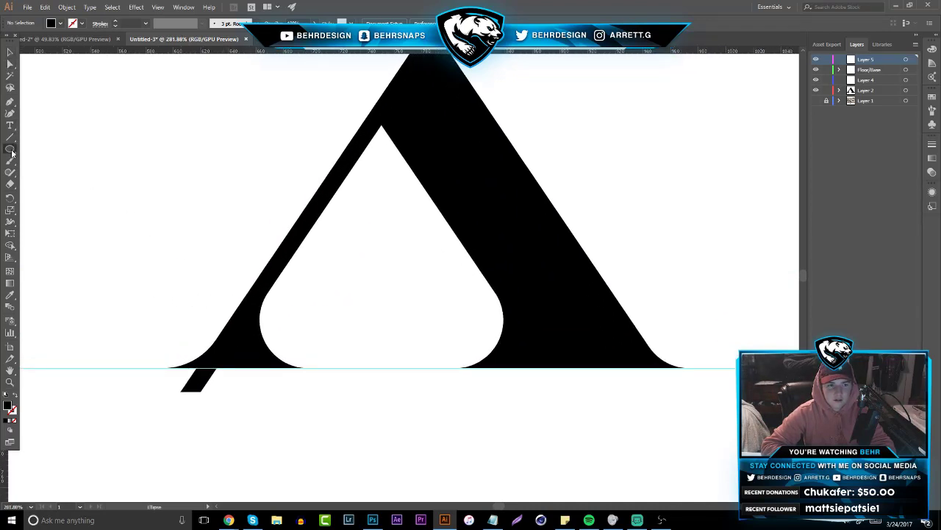
{"action": "left_click_drag", "start_coordinate": [12, 150], "coordinate": [40, 152]}
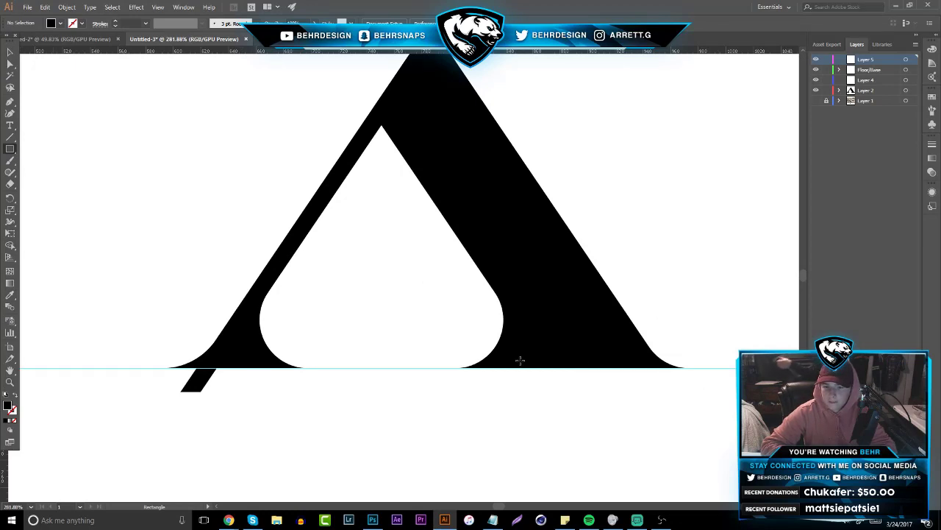
{"action": "left_click_drag", "start_coordinate": [518, 367], "coordinate": [89, 429]}
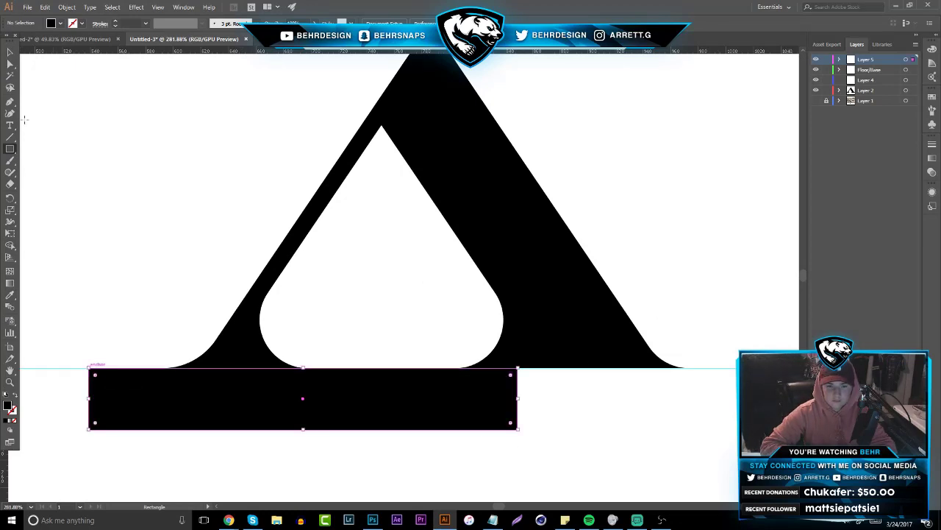
- Select the rectangle and the letter's shapes, and use Shape Builder to remove the rectangle and the leg's overhang below the baseline
{"action": "left_click", "coordinate": [10, 52]}
{"action": "left_click_drag", "start_coordinate": [601, 467], "coordinate": [105, 280]}
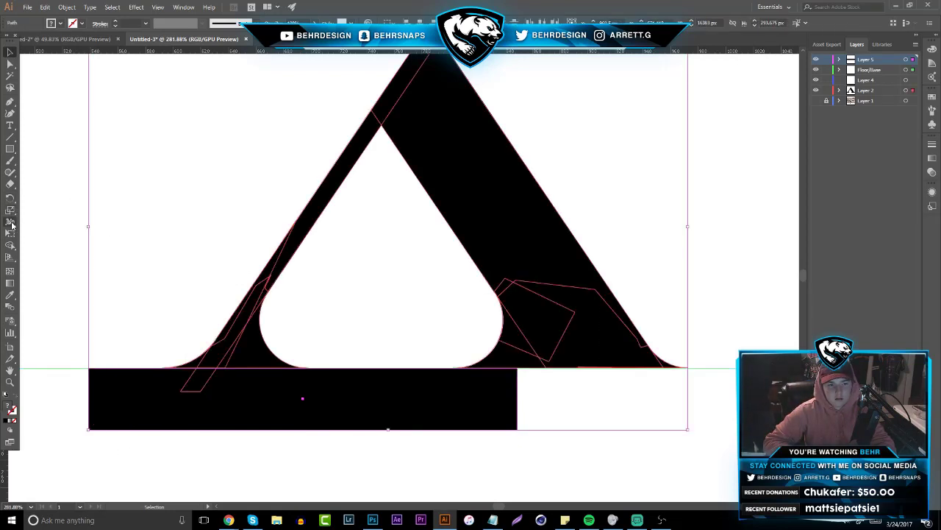
{"action": "left_click", "coordinate": [11, 245]}
{"action": "left_click", "coordinate": [215, 391], "text": "alt"}
{"action": "left_click", "coordinate": [203, 381], "text": "alt"}
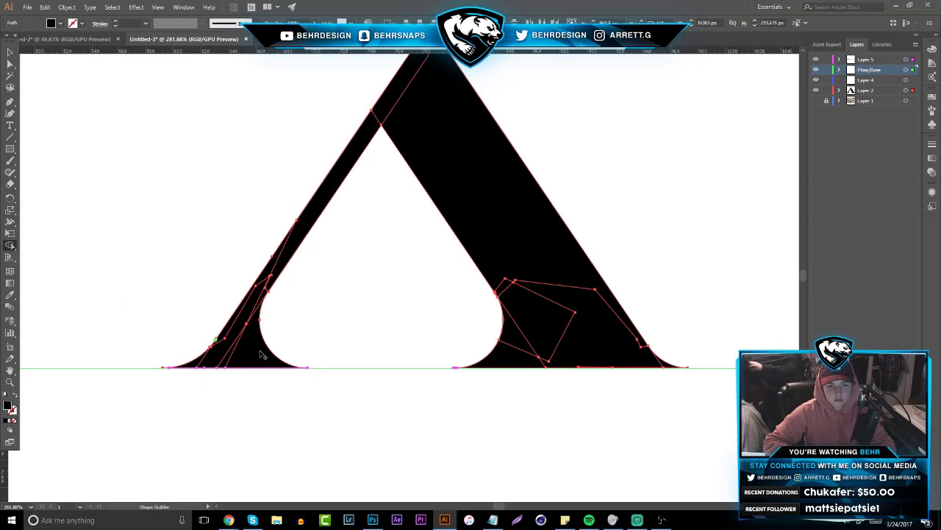
{"action": "left_click", "coordinate": [11, 51]}
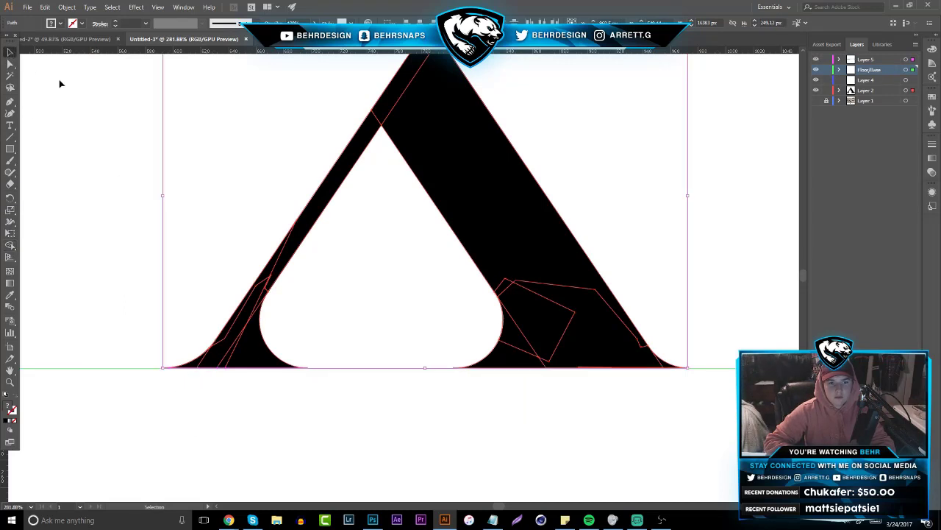
{"action": "left_click", "coordinate": [70, 263]}
- Examine the trimmed letter A at artboard size and its thin leg's serifs up close
{"action": "left_click", "coordinate": [11, 383]}
{"action": "left_click_drag", "start_coordinate": [282, 290], "coordinate": [122, 335]}
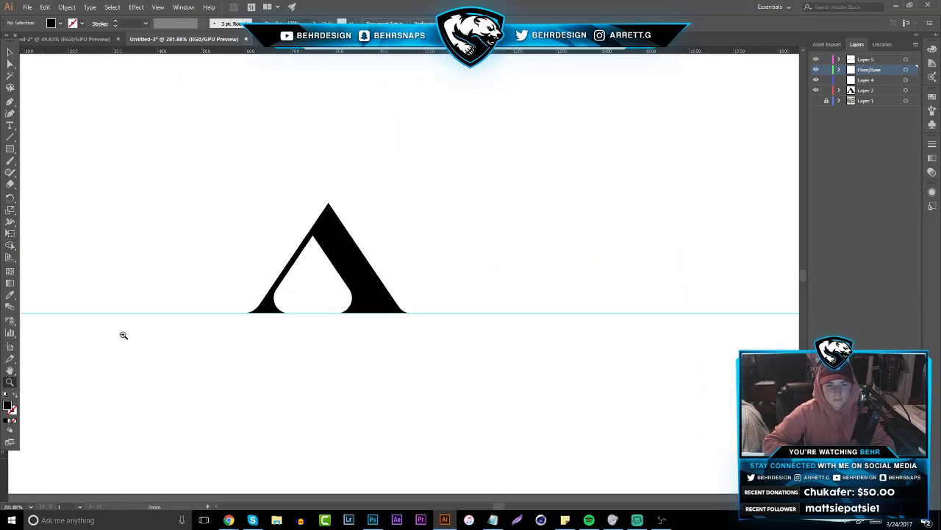
{"action": "left_click_drag", "start_coordinate": [305, 276], "coordinate": [136, 302]}
{"action": "left_click_drag", "start_coordinate": [347, 284], "coordinate": [276, 295]}
{"action": "scroll", "coordinate": [320, 276], "scroll_direction": "up", "scroll_amount": 8}
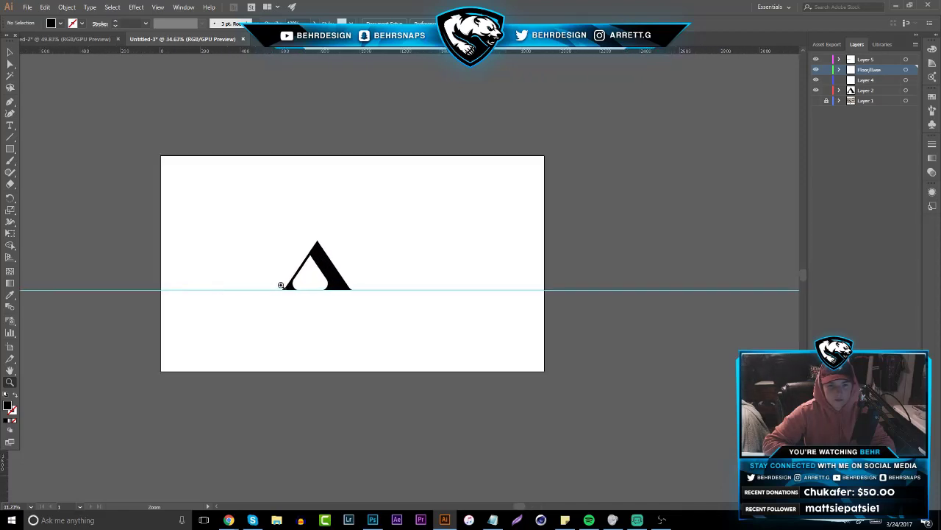
{"action": "scroll", "coordinate": [526, 255], "scroll_direction": "up", "scroll_amount": 5}
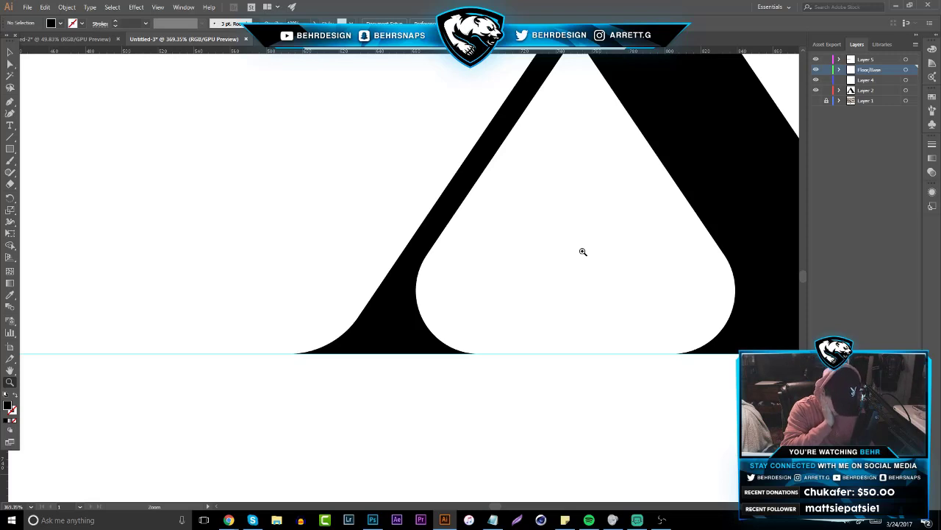
{"action": "scroll", "coordinate": [469, 232], "scroll_direction": "up", "scroll_amount": 1}
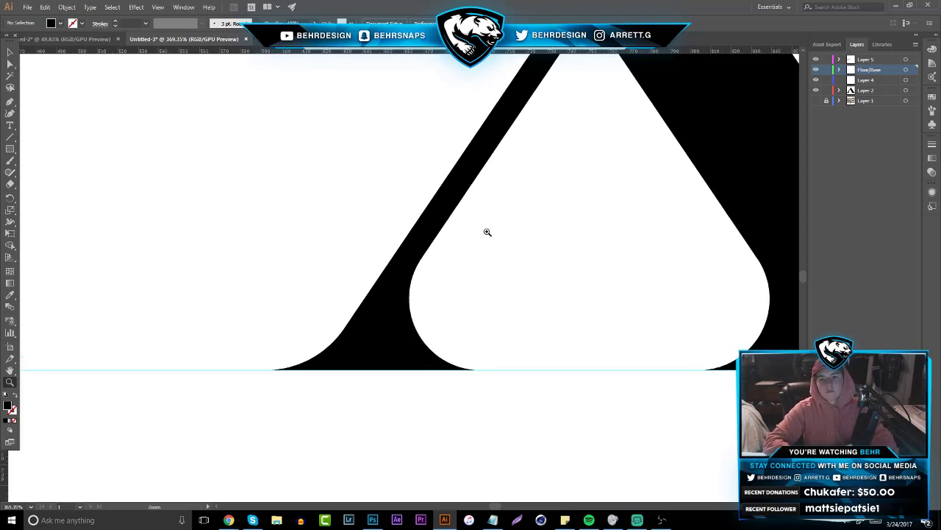
- On Layer 2, try a Pen shape that follows the thin leg's outer edge and curves out along the baseline into a longer serif
{"action": "key", "text": "p"}
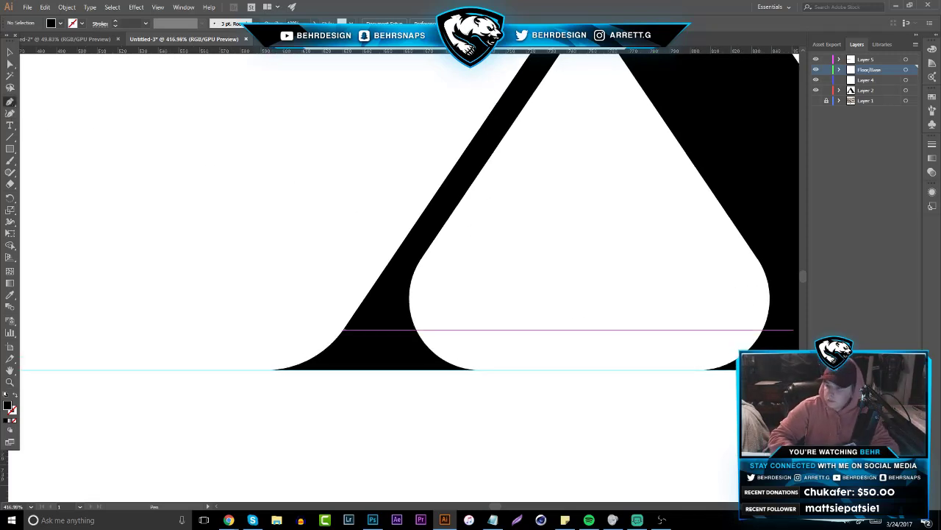
{"action": "left_click", "coordinate": [866, 90]}
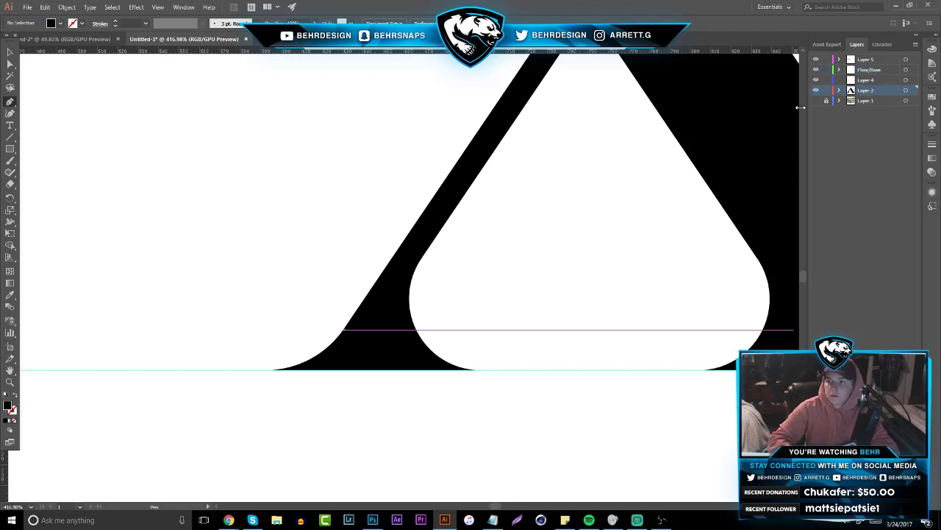
{"action": "left_click", "coordinate": [480, 127]}
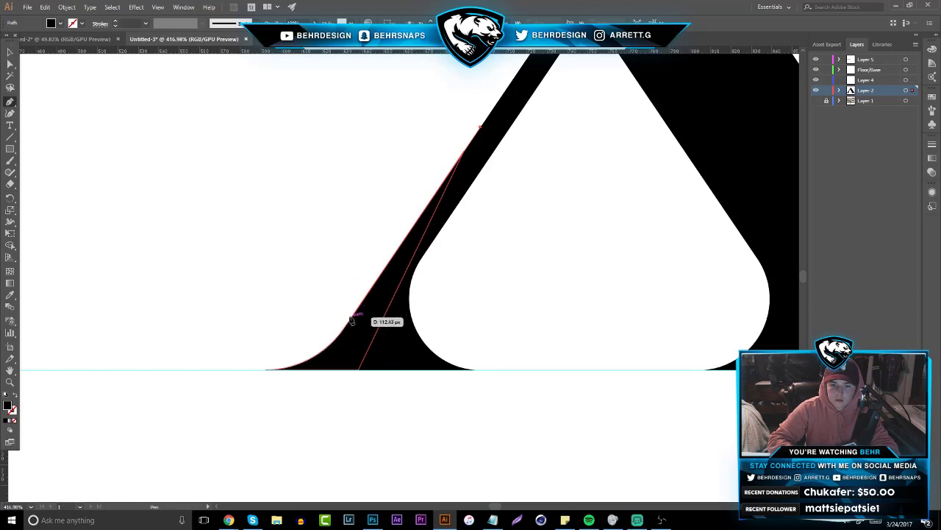
{"action": "left_click", "coordinate": [350, 320]}
{"action": "left_click_drag", "start_coordinate": [235, 370], "coordinate": [145, 379]}
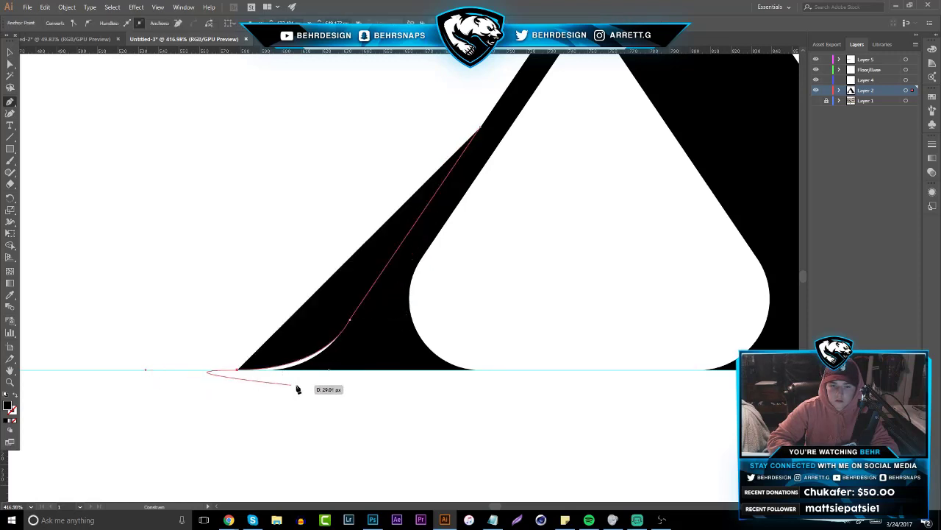
{"action": "left_click", "coordinate": [237, 371]}
{"action": "left_click_drag", "start_coordinate": [379, 370], "coordinate": [381, 310]}
{"action": "left_click_drag", "start_coordinate": [402, 268], "coordinate": [22, 71]}
{"action": "left_click", "coordinate": [10, 52]}
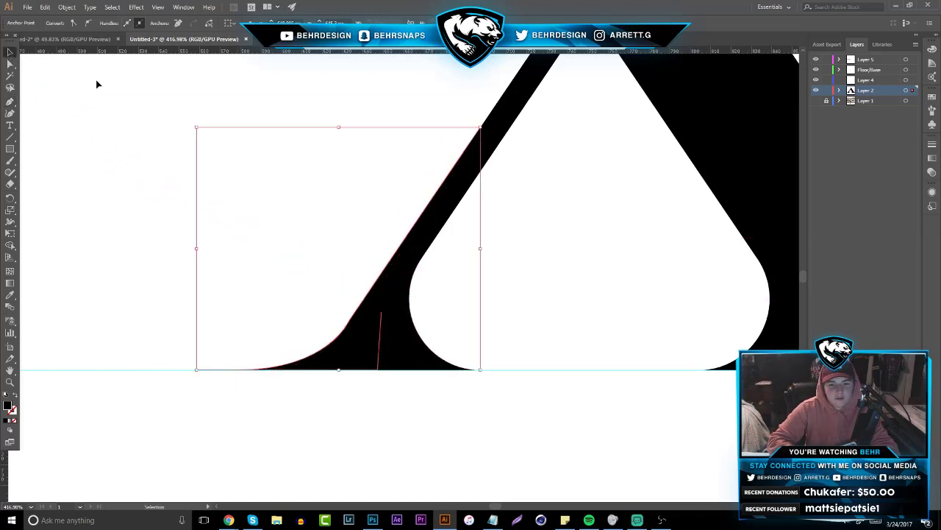
- Undo the last Pen segments and delete the unfinished outer serif shape
{"action": "left_click", "coordinate": [238, 247]}
{"action": "key", "text": "ctrl+z"}
{"action": "key", "text": "ctrl+z"}
{"action": "key", "text": "ctrl+z"}
{"action": "left_click", "coordinate": [334, 302]}
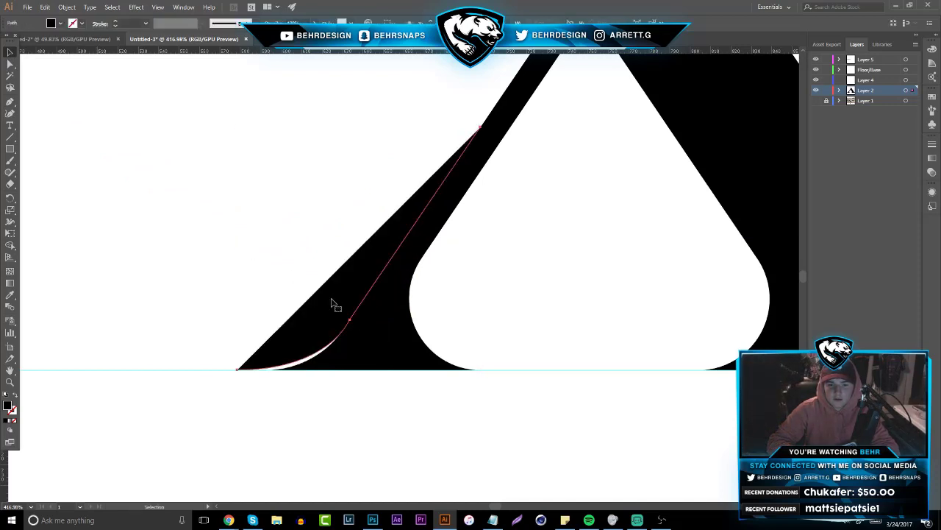
{"action": "key", "text": "Delete"}
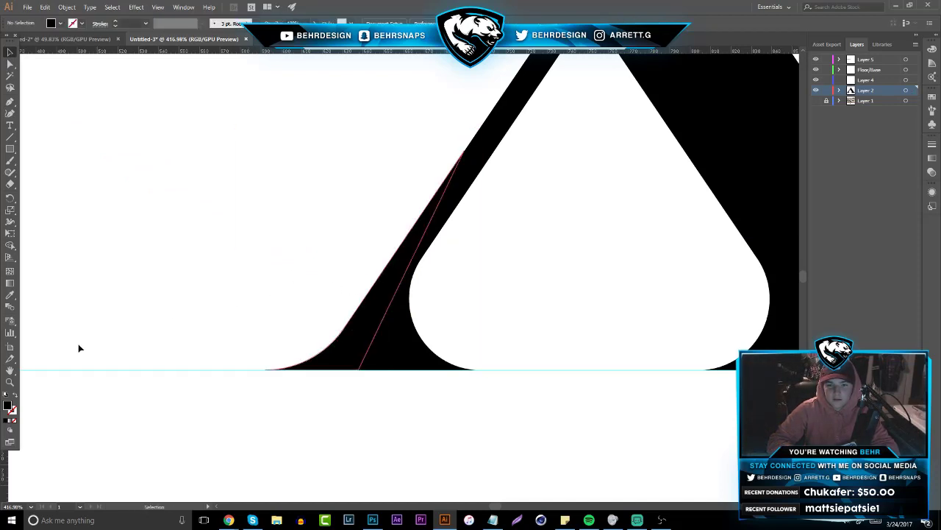
- Draw a Pen path from higher up the thin leg's outer edge, curving gently outward to the baseline for a wider serif
{"action": "left_click", "coordinate": [9, 383]}
{"action": "left_click_drag", "start_coordinate": [382, 303], "coordinate": [546, 267]}
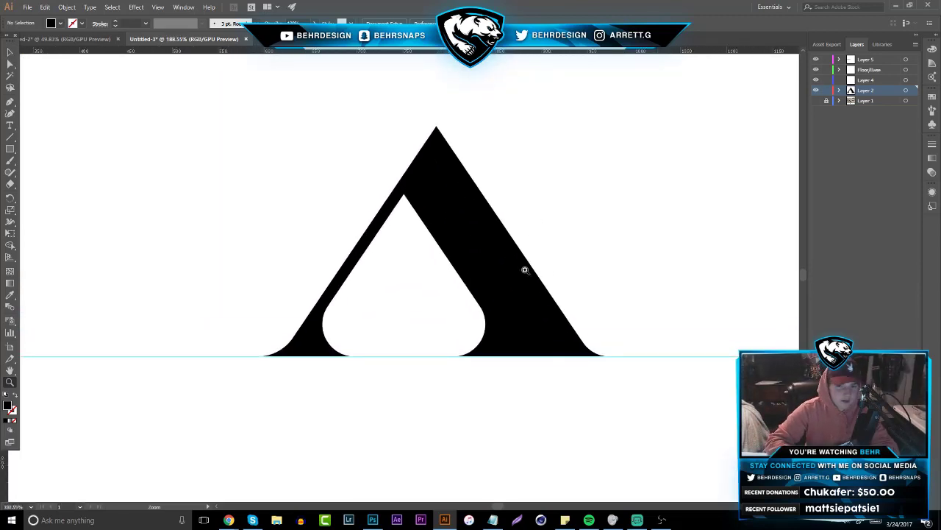
{"action": "left_click_drag", "start_coordinate": [351, 292], "coordinate": [380, 229]}
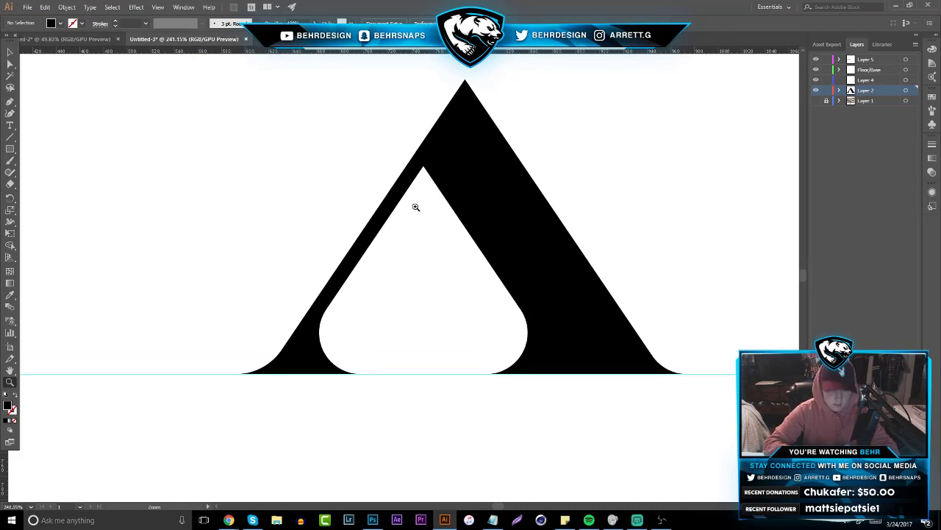
{"action": "left_click_drag", "start_coordinate": [334, 299], "coordinate": [373, 286]}
{"action": "left_click_drag", "start_coordinate": [228, 250], "coordinate": [261, 246]}
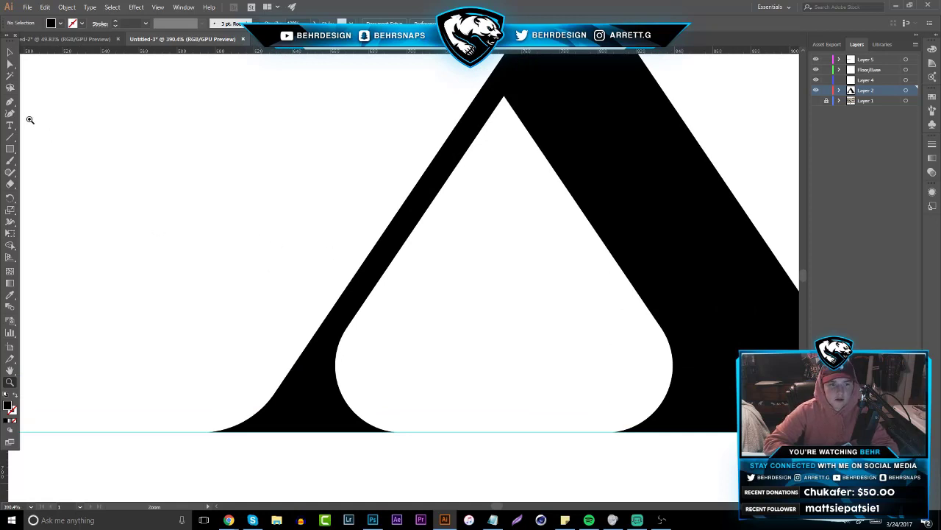
{"action": "key", "text": "p"}
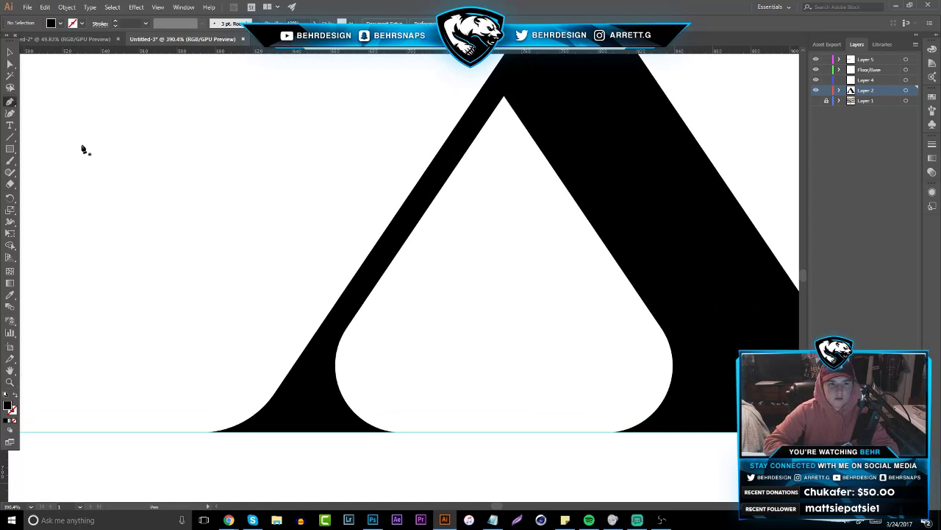
{"action": "left_click", "coordinate": [374, 255]}
{"action": "left_click_drag", "start_coordinate": [418, 189], "coordinate": [117, 442]}
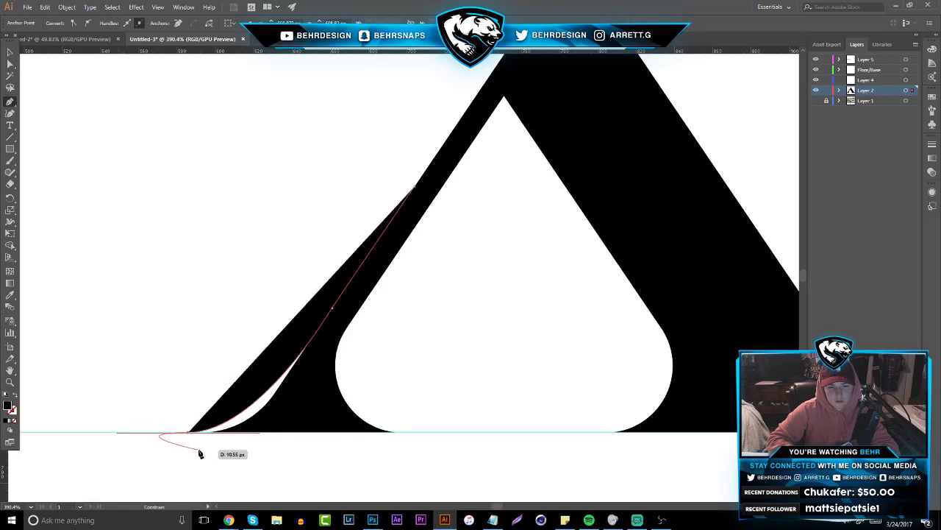
- Continue the Pen shape along the baseline and up inside the thin leg to fill the new serif, and deselect it
{"action": "left_click", "coordinate": [188, 433]}
{"action": "left_click", "coordinate": [310, 432]}
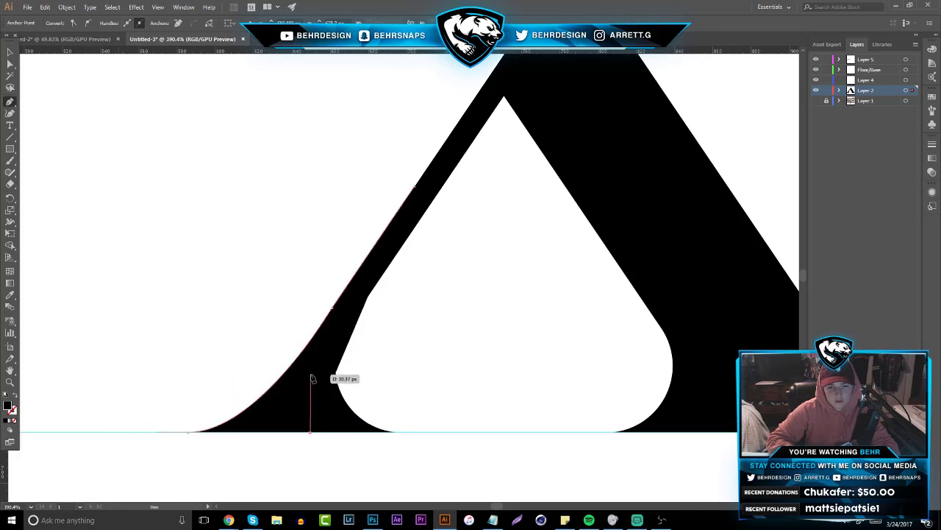
{"action": "left_click", "coordinate": [311, 374]}
{"action": "left_click", "coordinate": [409, 228]}
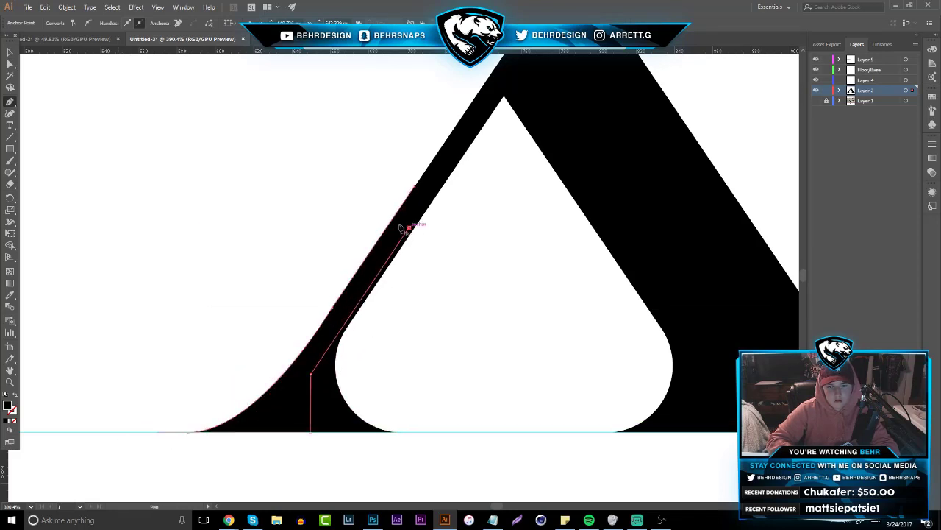
{"action": "left_click_drag", "start_coordinate": [41, 69], "coordinate": [41, 69]}
{"action": "key", "text": "v"}
{"action": "left_click", "coordinate": [44, 81]}
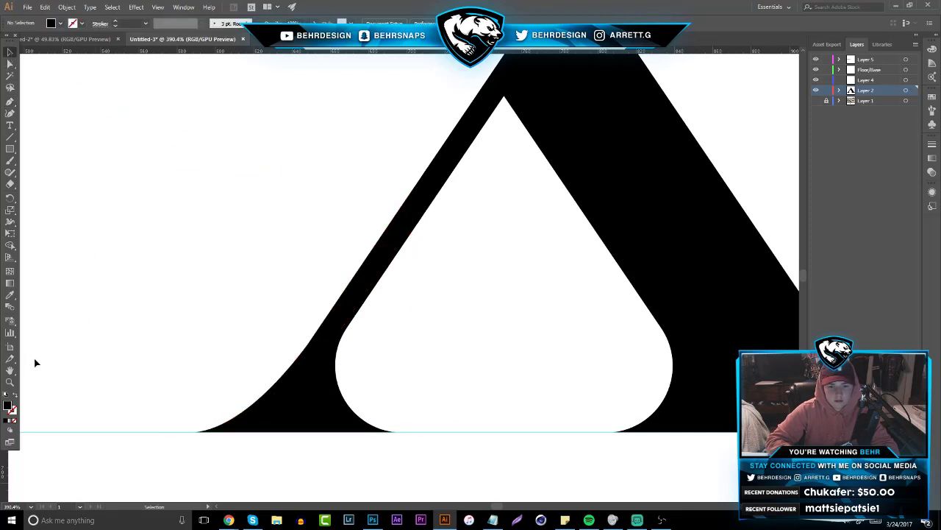
- Examine the widened outer serif against the thick leg's serif, up close and within the whole letter A
{"action": "left_click", "coordinate": [9, 381]}
{"action": "left_click_drag", "start_coordinate": [249, 356], "coordinate": [110, 359]}
{"action": "left_click_drag", "start_coordinate": [284, 342], "coordinate": [170, 356]}
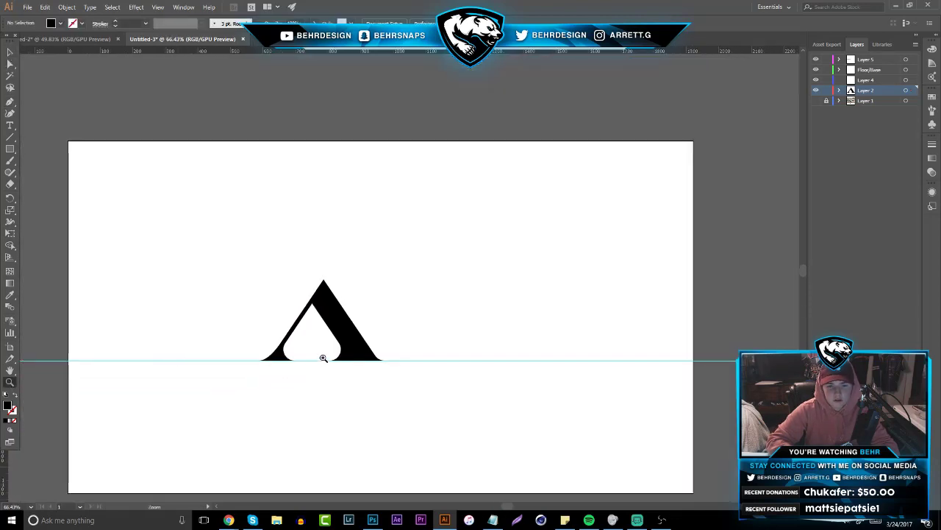
{"action": "left_click_drag", "start_coordinate": [329, 354], "coordinate": [401, 353]}
{"action": "left_click", "coordinate": [225, 326]}
{"action": "left_click", "coordinate": [254, 342]}
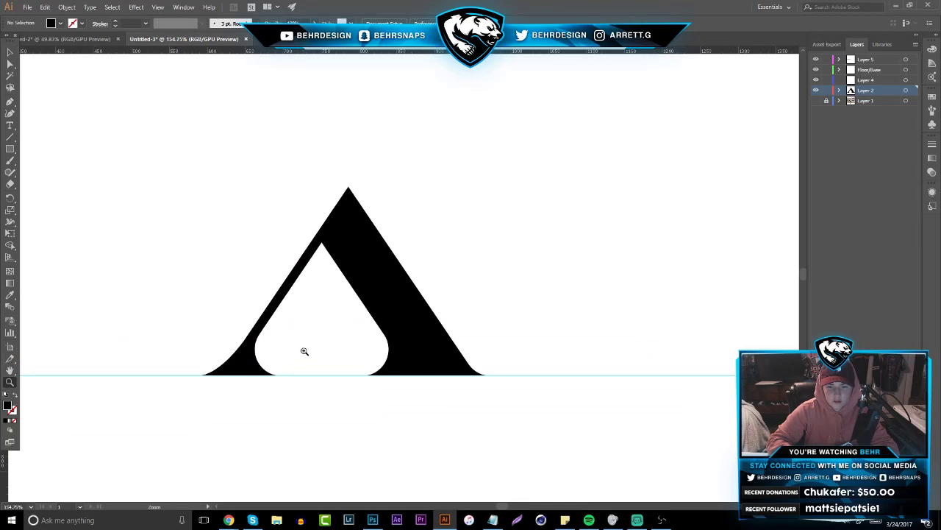
{"action": "left_click", "coordinate": [308, 347]}
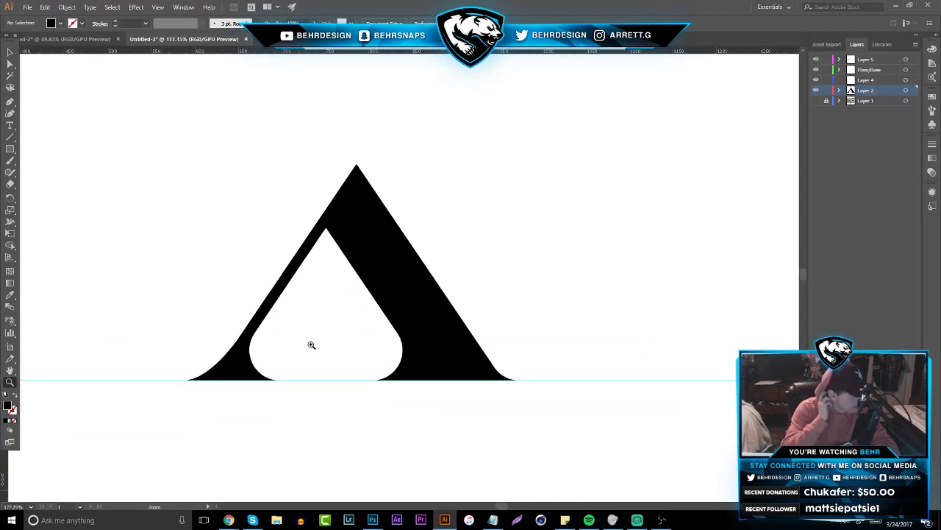
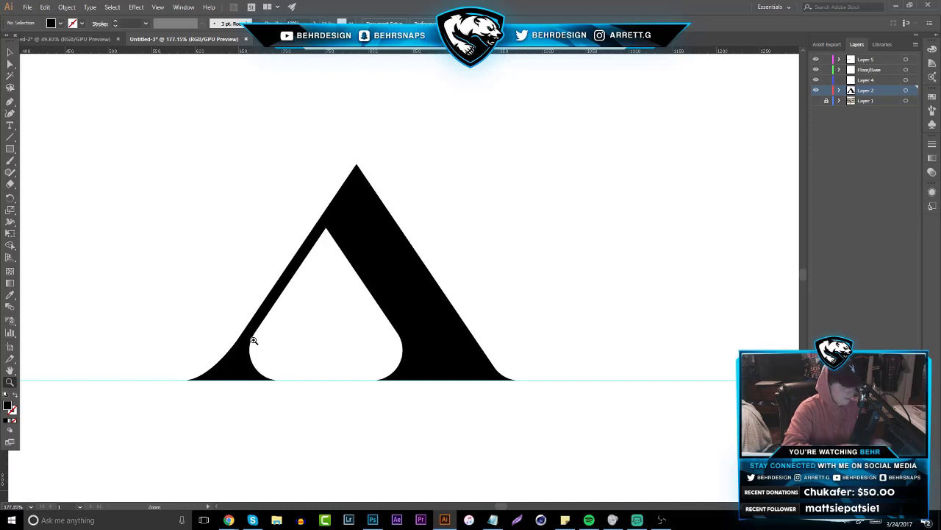
{"action": "left_click_drag", "start_coordinate": [312, 300], "coordinate": [336, 292]}
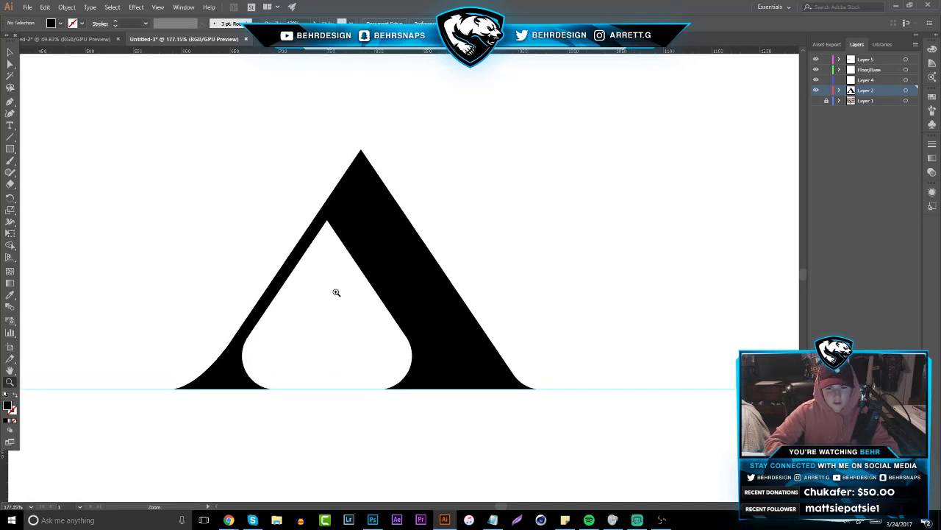
{"action": "left_click", "coordinate": [336, 292]}
{"action": "key", "text": "v"}
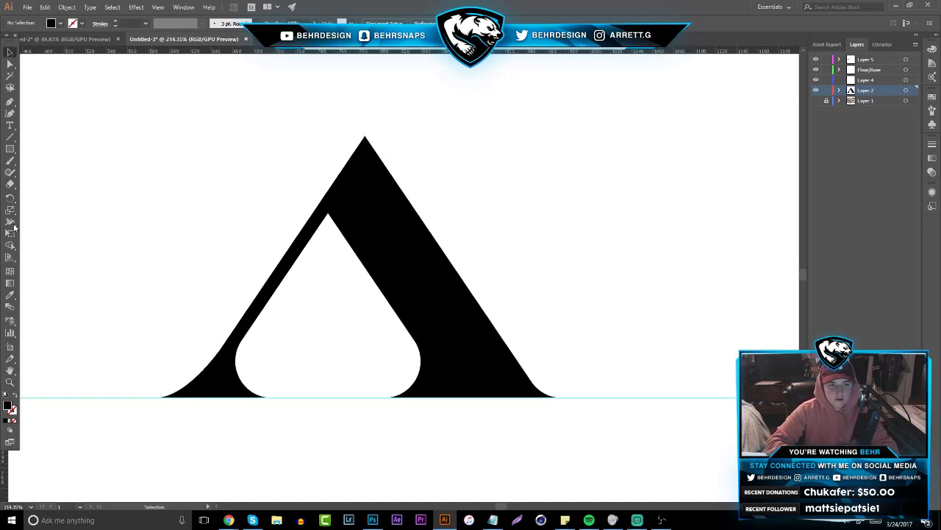
{"action": "left_click", "coordinate": [9, 383]}
{"action": "left_click_drag", "start_coordinate": [283, 356], "coordinate": [135, 357]}
{"action": "left_click_drag", "start_coordinate": [222, 283], "coordinate": [267, 288]}
- Select all shapes of the letter A and paste a copy into the other open document with the four striped A designs
{"action": "left_click", "coordinate": [10, 56]}
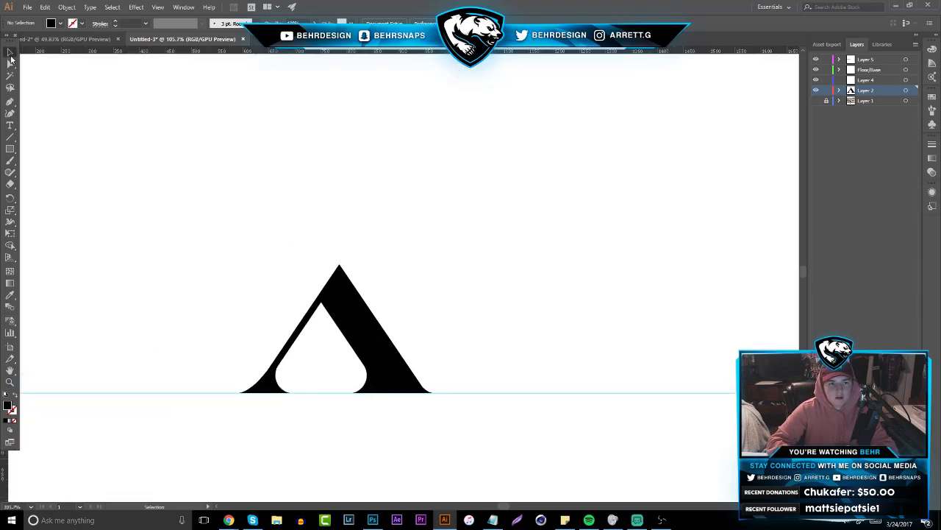
{"action": "left_click_drag", "start_coordinate": [214, 269], "coordinate": [438, 395]}
{"action": "key", "text": "ctrl+h"}
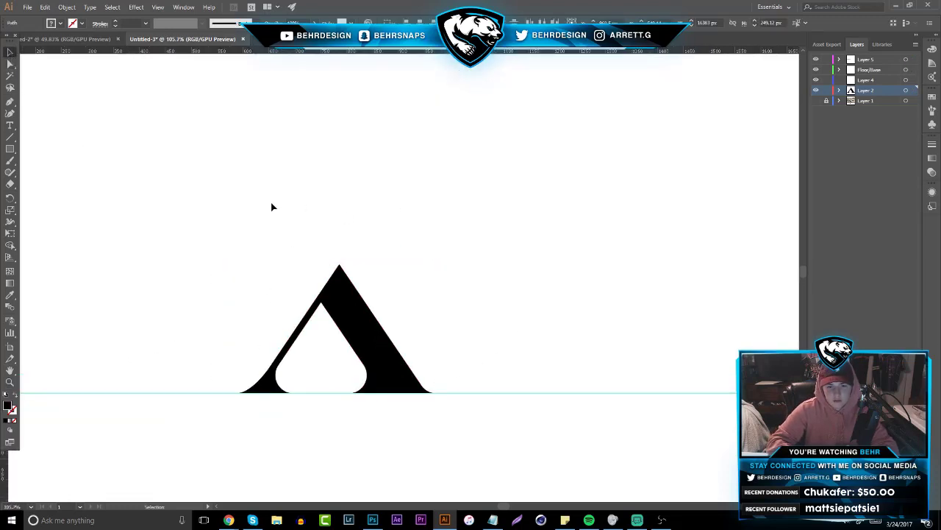
{"action": "left_click_drag", "start_coordinate": [185, 250], "coordinate": [490, 392]}
{"action": "key", "text": "a"}
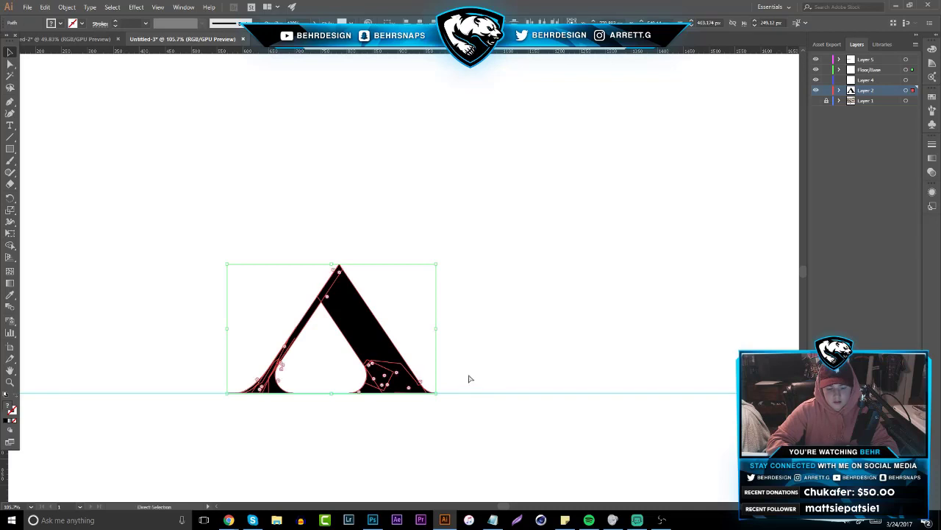
{"action": "left_click", "coordinate": [77, 39]}
{"action": "key", "text": "ctrl+v"}
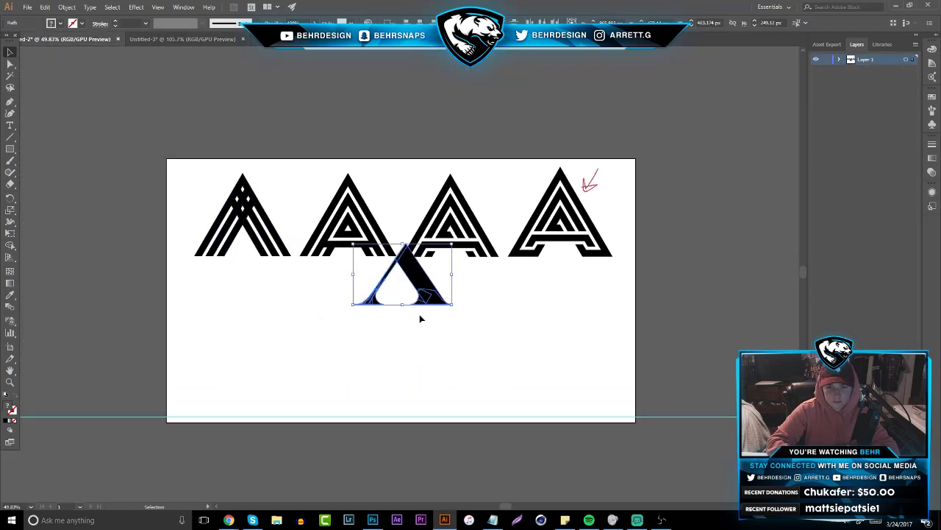
- Place the pasted A below the first striped design and combine its shapes with the Pathfinder Merge operation
{"action": "left_click_drag", "start_coordinate": [417, 282], "coordinate": [257, 305]}
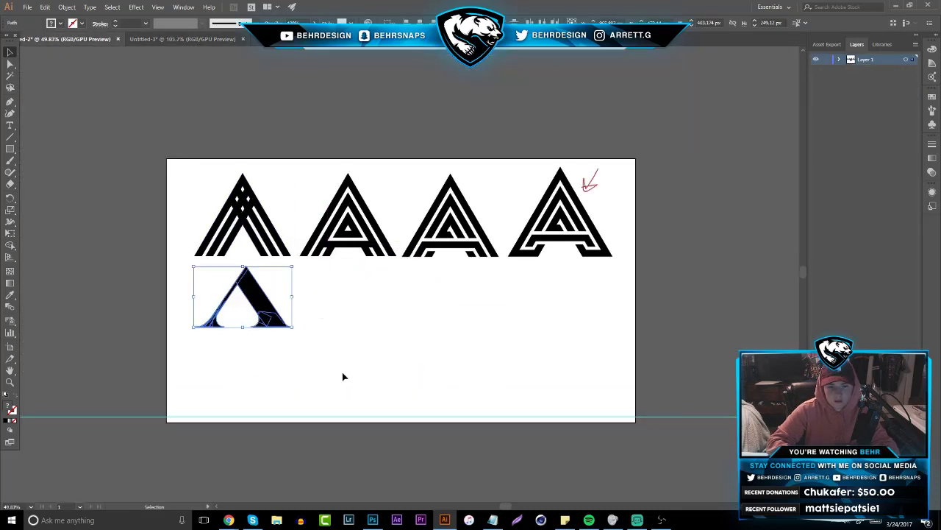
{"action": "left_click", "coordinate": [184, 6]}
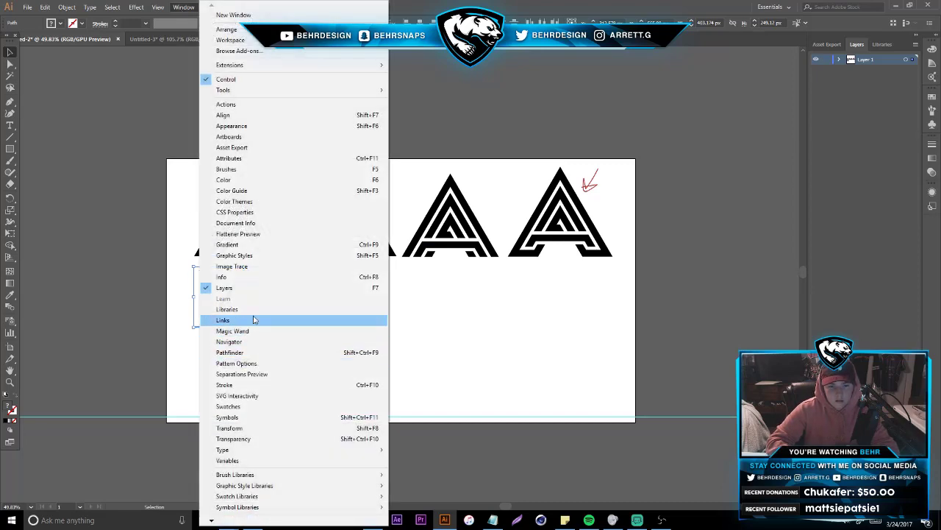
{"action": "left_click", "coordinate": [247, 352]}
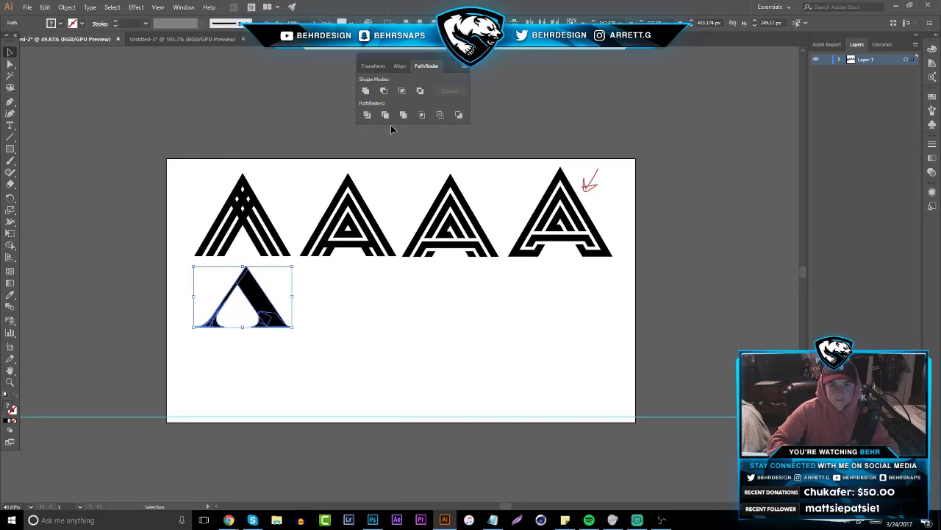
{"action": "left_click", "coordinate": [405, 117]}
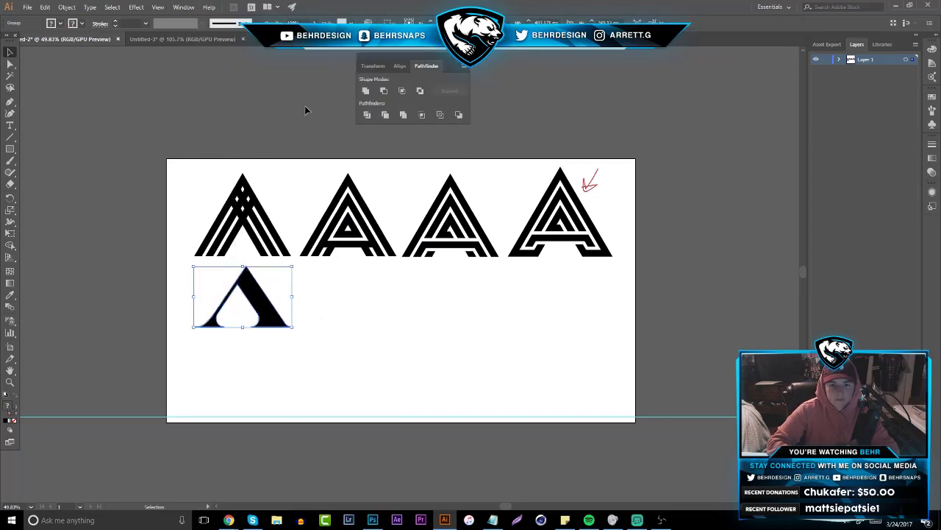
{"action": "left_click", "coordinate": [305, 106]}
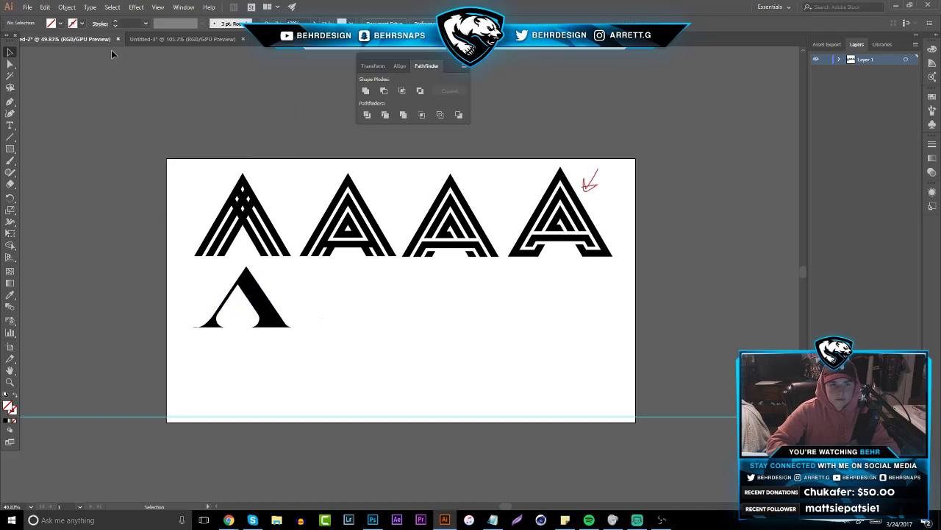
- In the letter A's own document, draw a black rectangle about 151 by 14 px as a crossbar from thin leg to thick leg
{"action": "left_click", "coordinate": [156, 39]}
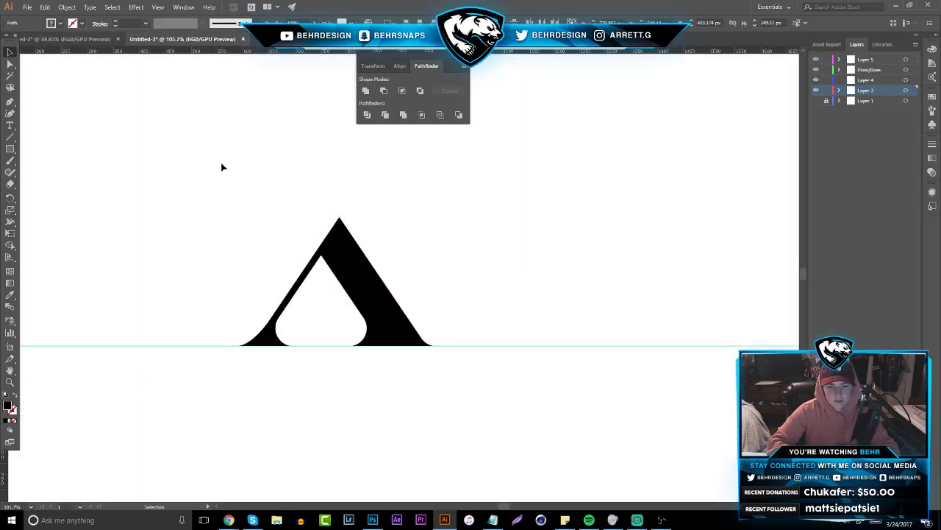
{"action": "left_click", "coordinate": [11, 382]}
{"action": "left_click_drag", "start_coordinate": [322, 328], "coordinate": [427, 317]}
{"action": "left_click_drag", "start_coordinate": [247, 232], "coordinate": [290, 237]}
{"action": "left_click", "coordinate": [291, 236]}
{"action": "left_click", "coordinate": [10, 148]}
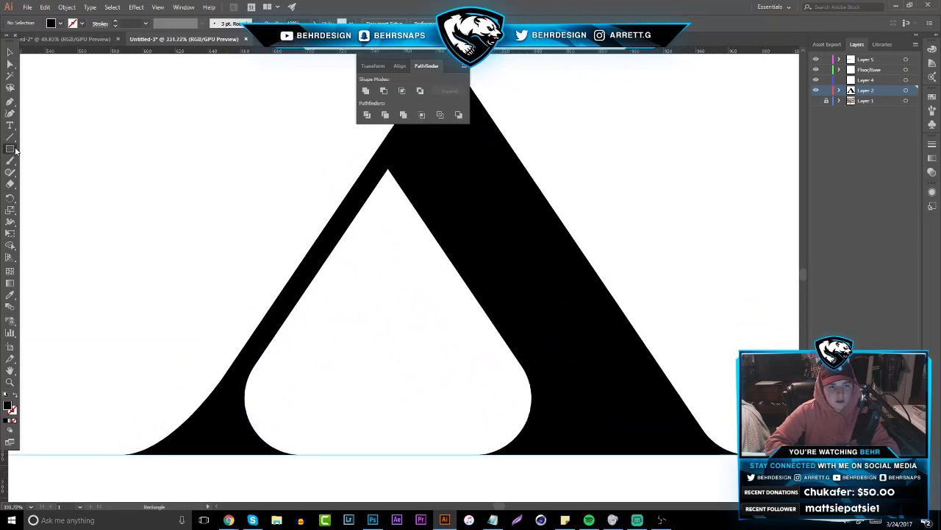
{"action": "left_click_drag", "start_coordinate": [290, 280], "coordinate": [297, 302]}
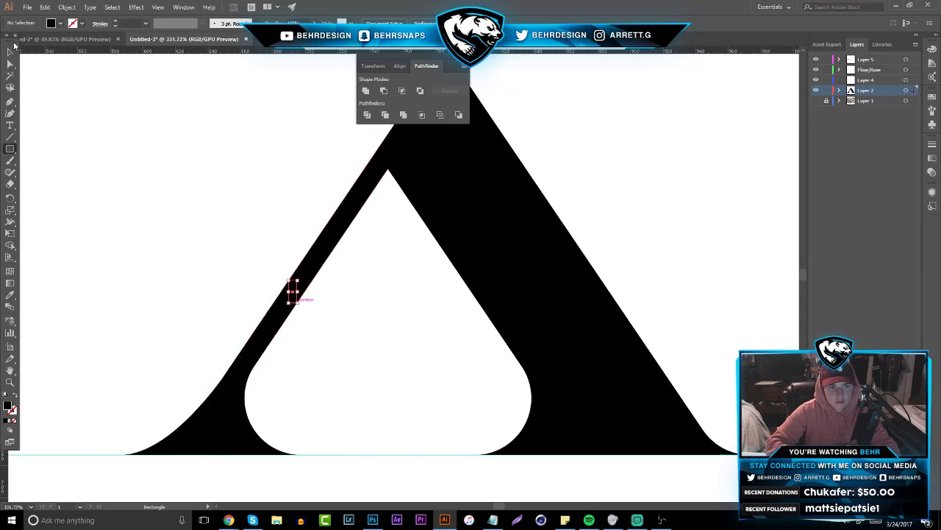
{"action": "left_click_drag", "start_coordinate": [296, 292], "coordinate": [535, 302]}
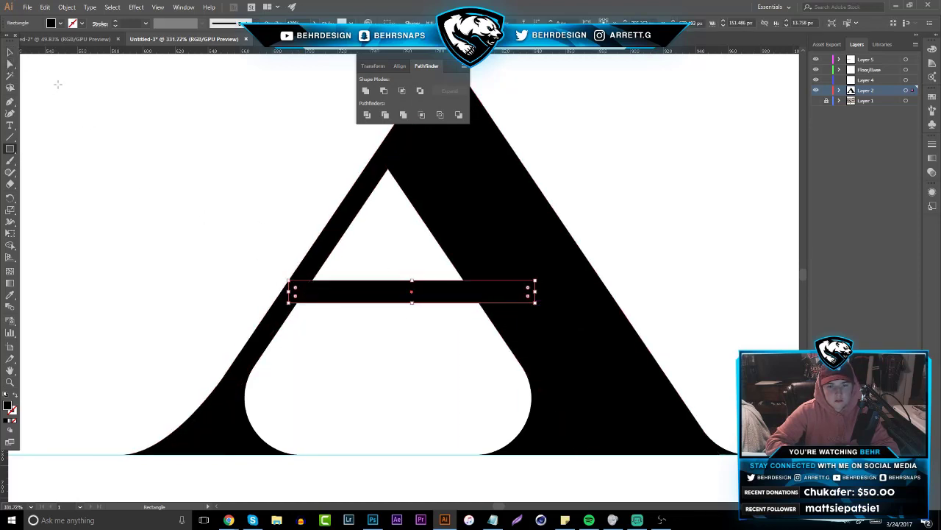
{"action": "left_click_drag", "start_coordinate": [87, 99], "coordinate": [116, 116]}
{"action": "key", "text": "v"}
{"action": "left_click", "coordinate": [379, 298]}
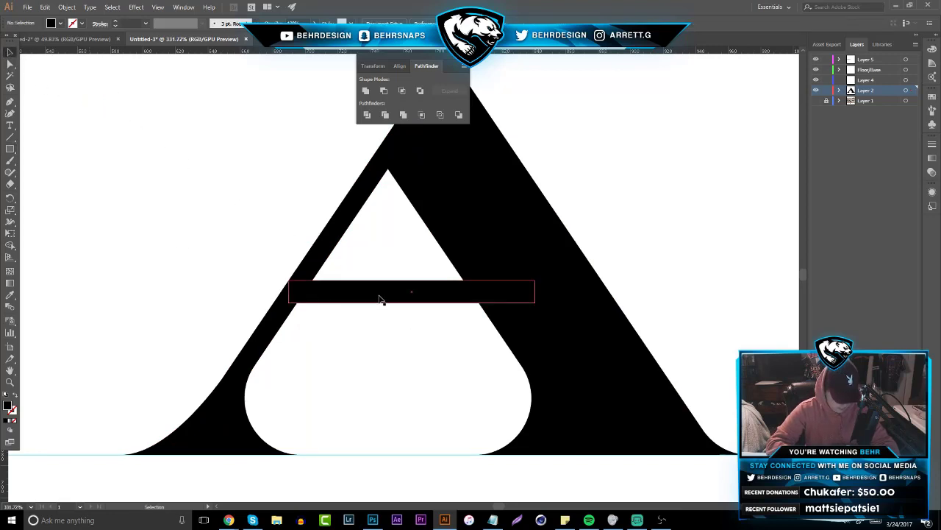
{"action": "key", "text": "ctrl+shift+a"}
- Show the sketch in Layer 1, move the crossbar up slightly to match the sketched bar, and hide the sketch again
{"action": "left_click", "coordinate": [815, 101]}
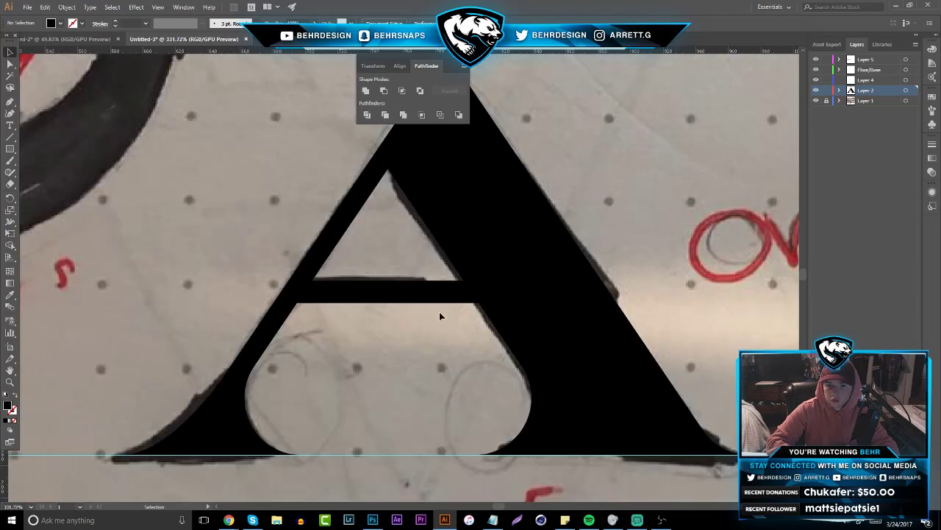
{"action": "left_click_drag", "start_coordinate": [422, 291], "coordinate": [422, 286]}
{"action": "left_click", "coordinate": [251, 245]}
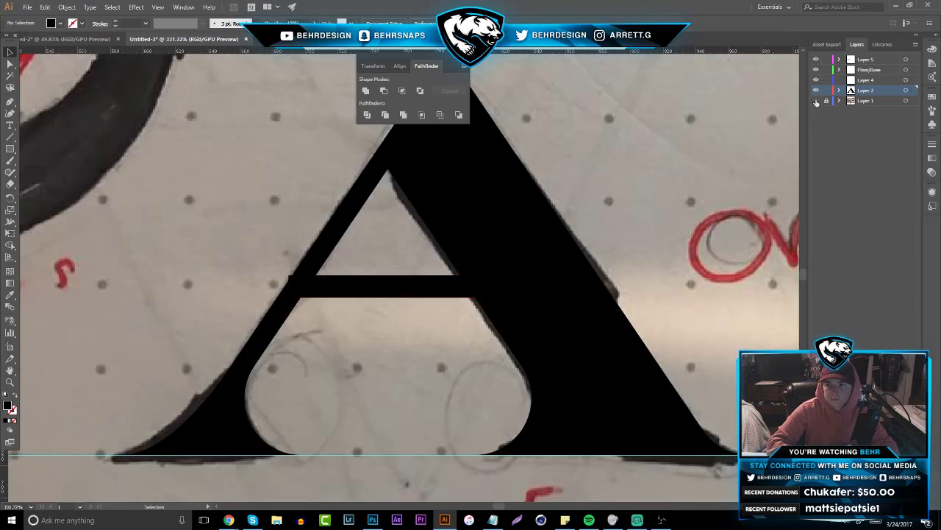
{"action": "left_click", "coordinate": [815, 100]}
- Trim off the crossbar corner that sticks out past the thin leg's outer edge with the Shape Builder tool
{"action": "left_click_drag", "start_coordinate": [228, 221], "coordinate": [502, 328]}
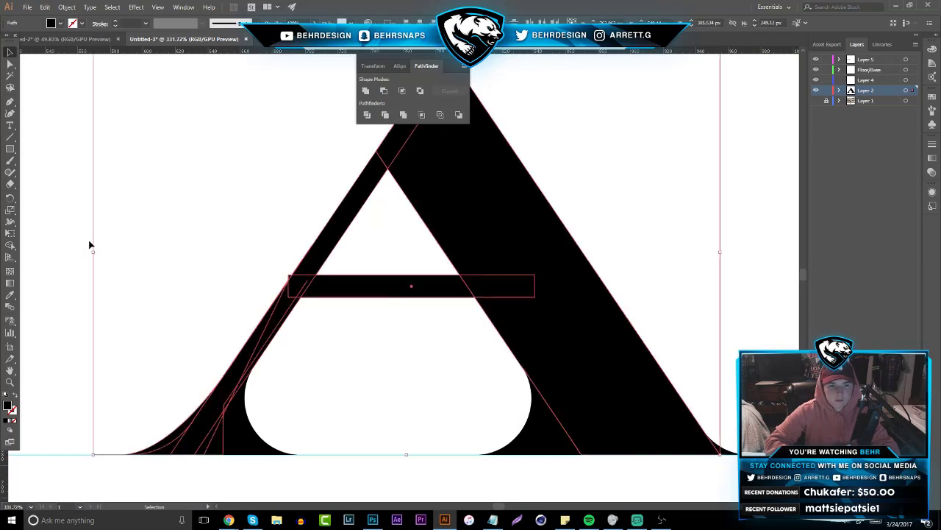
{"action": "left_click", "coordinate": [10, 245]}
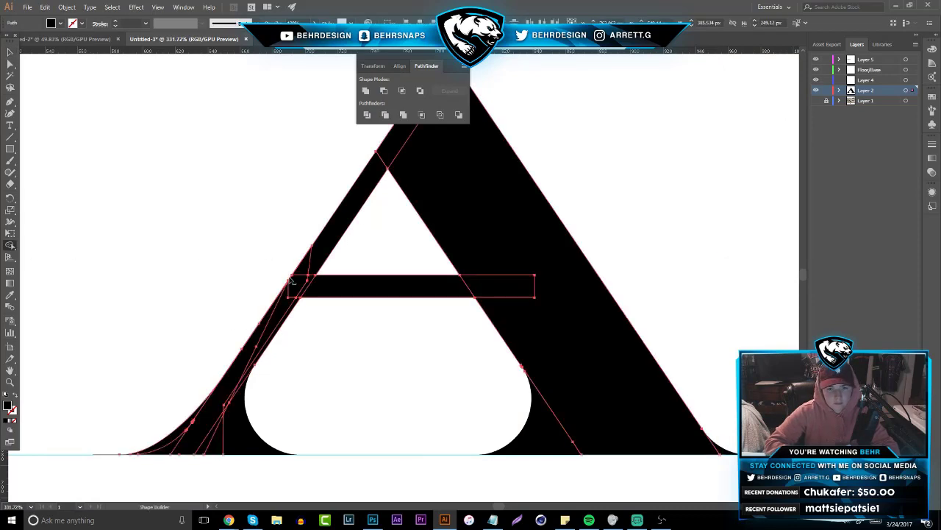
{"action": "left_click", "coordinate": [10, 51]}
{"action": "left_click", "coordinate": [65, 257]}
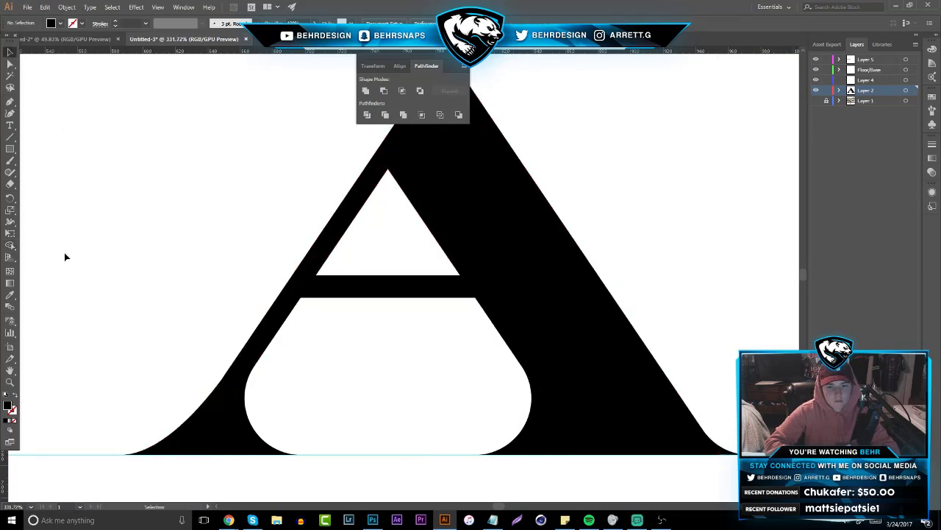
- Copy the whole A with its crossbar into the striped designs document, merged and placed beside the A without a crossbar
{"action": "left_click", "coordinate": [11, 383]}
{"action": "left_click_drag", "start_coordinate": [269, 327], "coordinate": [81, 357]}
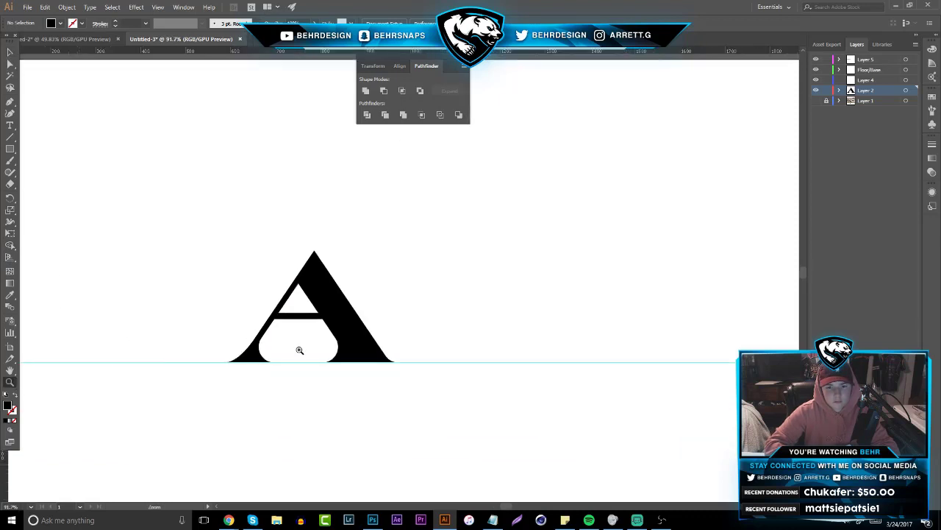
{"action": "left_click_drag", "start_coordinate": [300, 349], "coordinate": [395, 324]}
{"action": "key", "text": "v"}
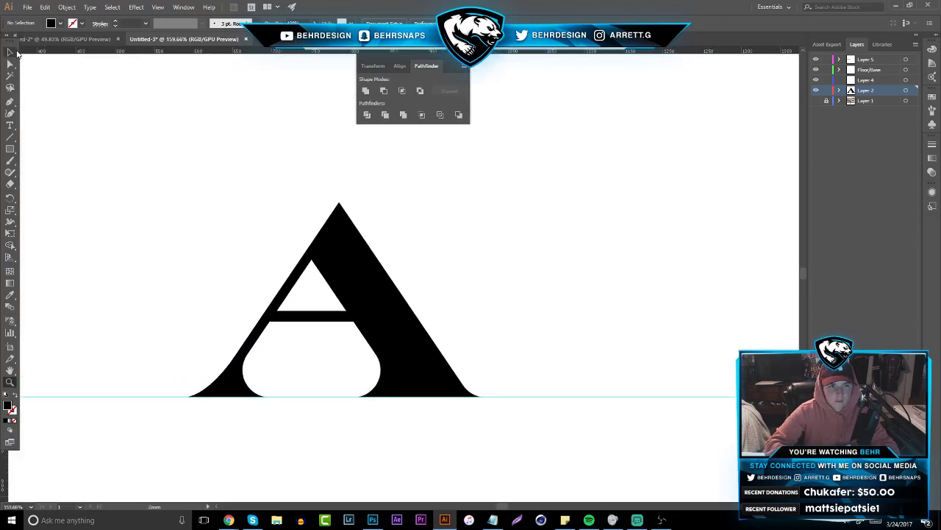
{"action": "left_click_drag", "start_coordinate": [79, 171], "coordinate": [517, 397]}
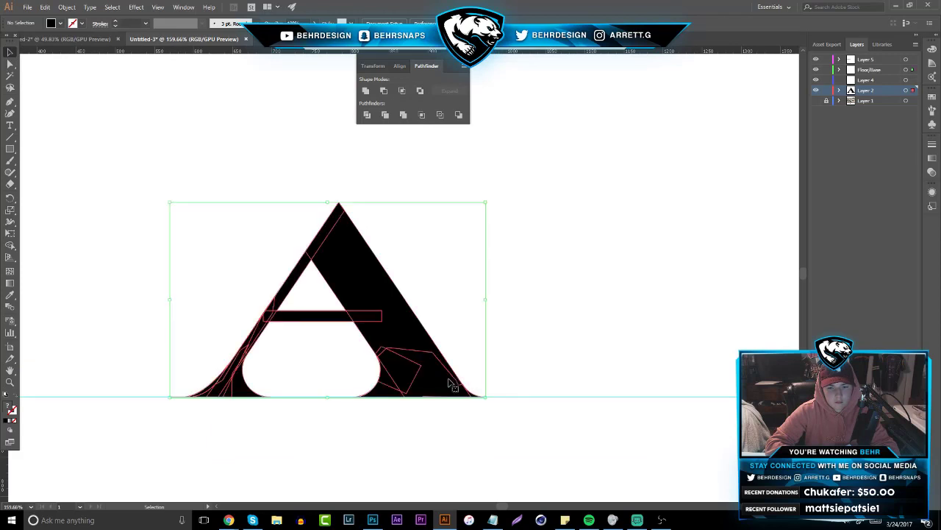
{"action": "left_click", "coordinate": [82, 39]}
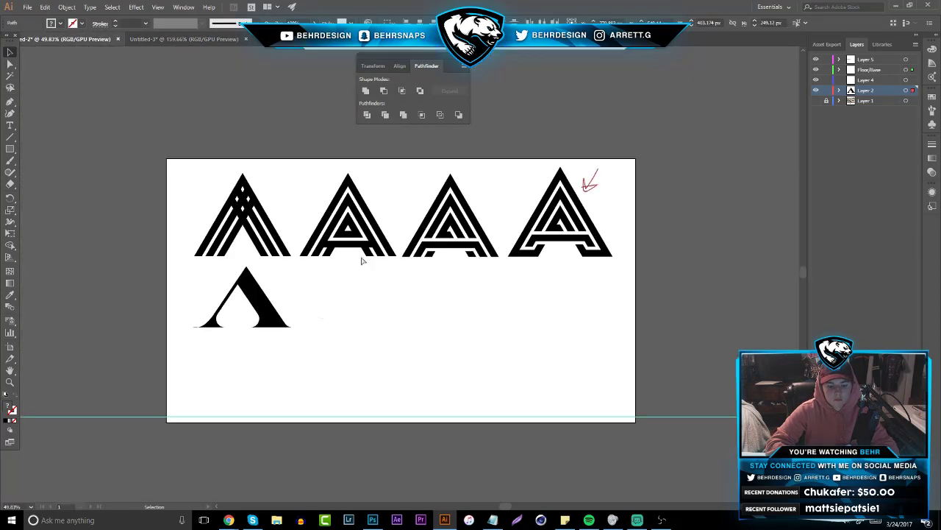
{"action": "key", "text": "ctrl+v"}
{"action": "left_click", "coordinate": [403, 115]}
{"action": "mouse_move", "coordinate": [432, 295]}
{"action": "left_mouse_down"}
{"action": "mouse_move", "coordinate": [375, 309]}
{"action": "mouse_move", "coordinate": [381, 316]}
{"action": "mouse_move", "coordinate": [387, 294]}
{"action": "mouse_move", "coordinate": [426, 294]}
{"action": "left_mouse_up"}
- Return to the letter A's own document and deselect its shapes for a close-up of the crossbar
{"action": "left_click", "coordinate": [184, 38]}
{"action": "left_click", "coordinate": [114, 253]}
{"action": "left_click", "coordinate": [10, 381]}
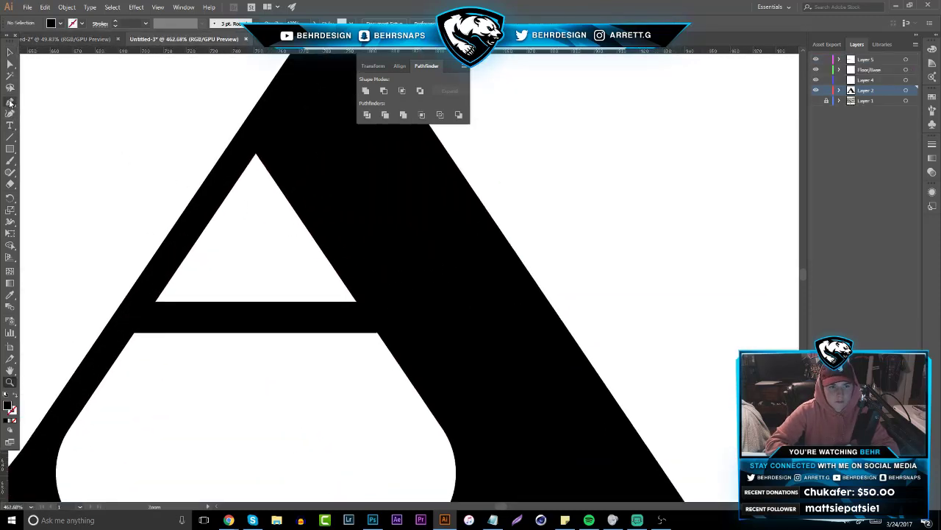
- Try to draw a thin strip with the Pen tool along the thick leg's inner edge, across the crossbar's end
{"action": "left_click", "coordinate": [10, 103]}
{"action": "left_click", "coordinate": [305, 226]}
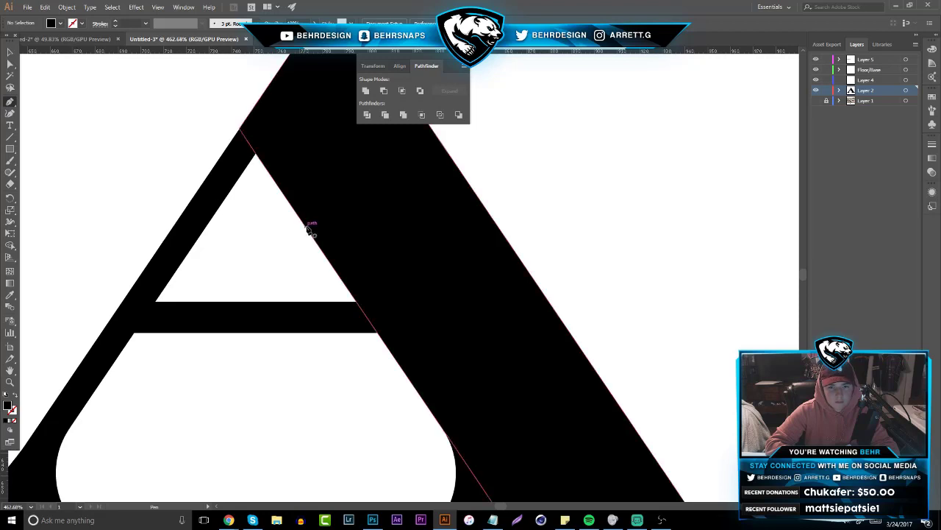
{"action": "left_click", "coordinate": [411, 380]}
{"action": "left_click", "coordinate": [397, 386]}
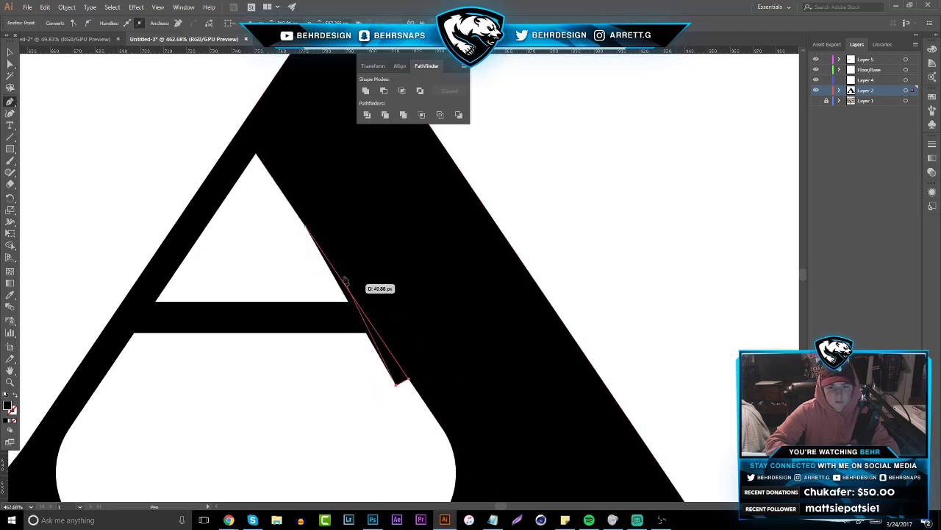
{"action": "left_click", "coordinate": [294, 234]}
{"action": "key", "text": "v"}
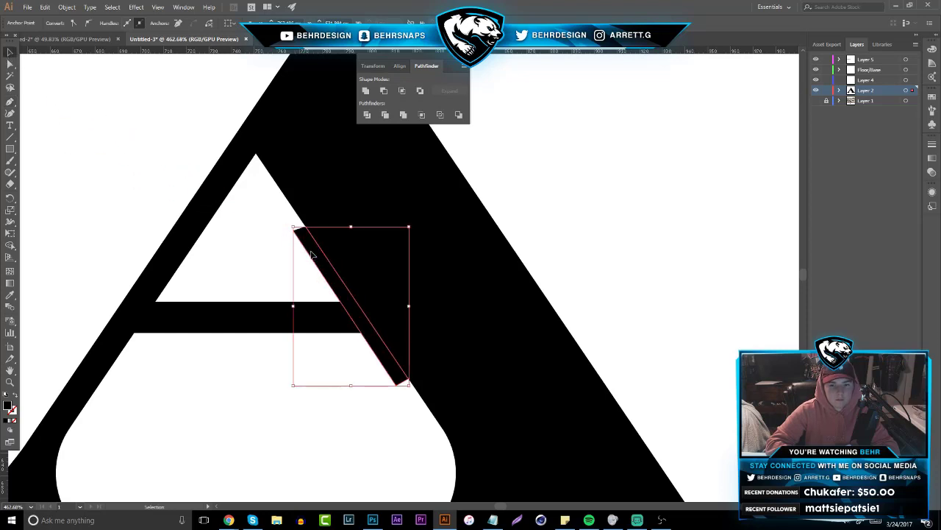
{"action": "key", "text": "Delete"}
- Duplicate the thin leg, reflect the copy across the vertical axis, and lay it over the crossbar's end along the thick leg's inner edge
{"action": "left_click", "coordinate": [256, 309]}
{"action": "left_click", "coordinate": [215, 197]}
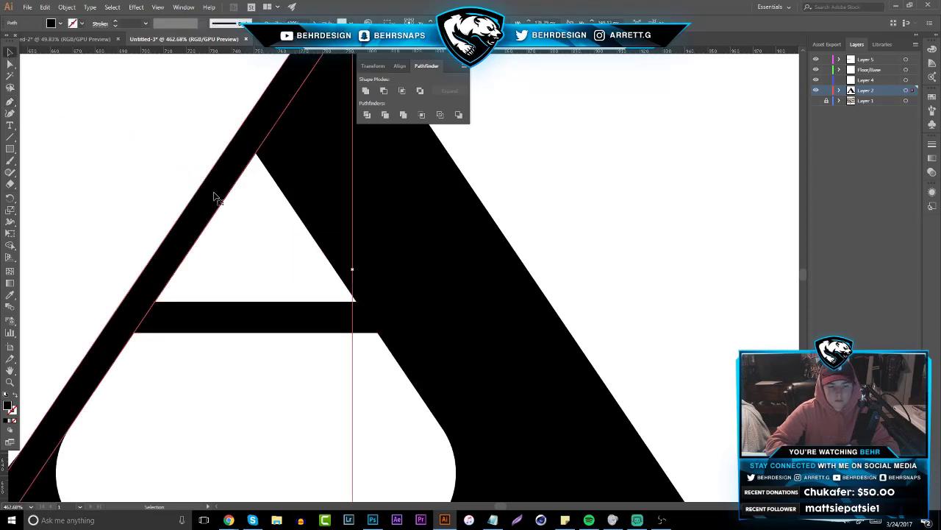
{"action": "key", "text": "ctrl+c"}
{"action": "key", "text": "ctrl+v"}
{"action": "left_click", "coordinate": [69, 7]}
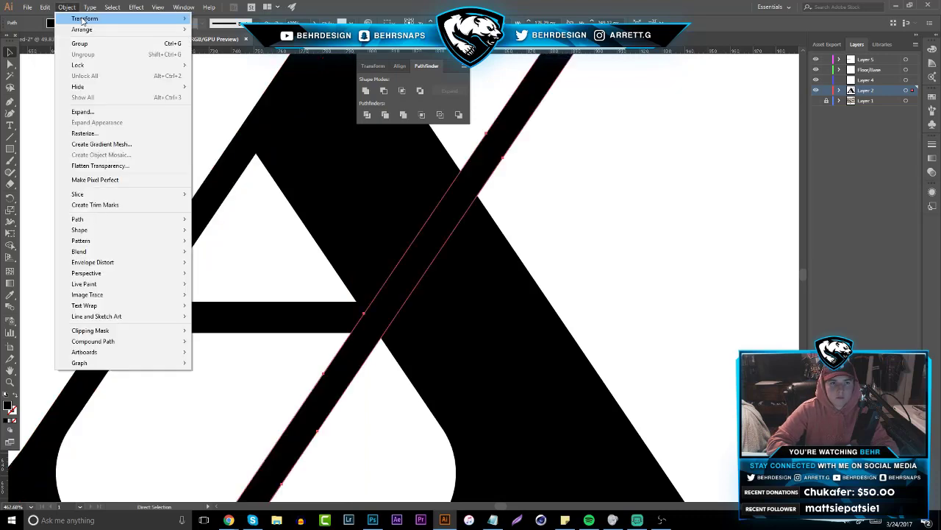
{"action": "mouse_move", "coordinate": [84, 18]}
{"action": "left_click", "coordinate": [213, 58]}
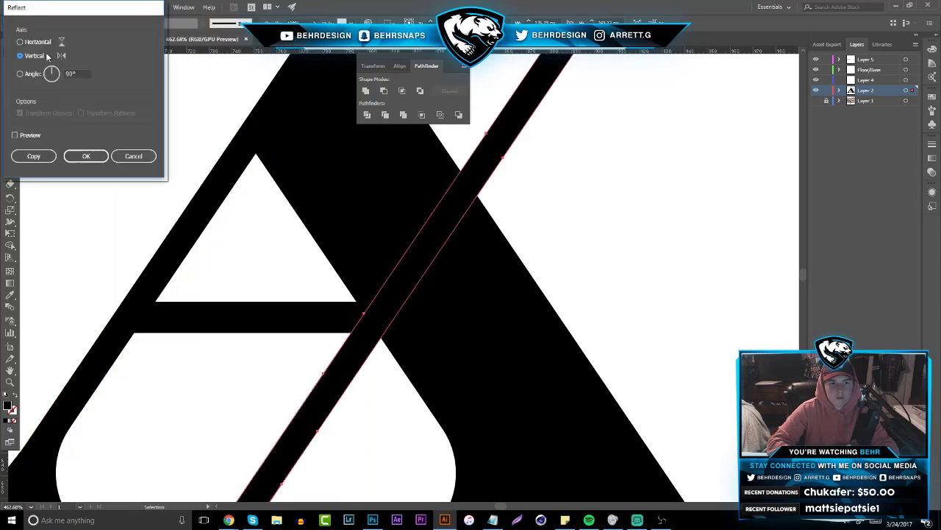
{"action": "left_click", "coordinate": [86, 156]}
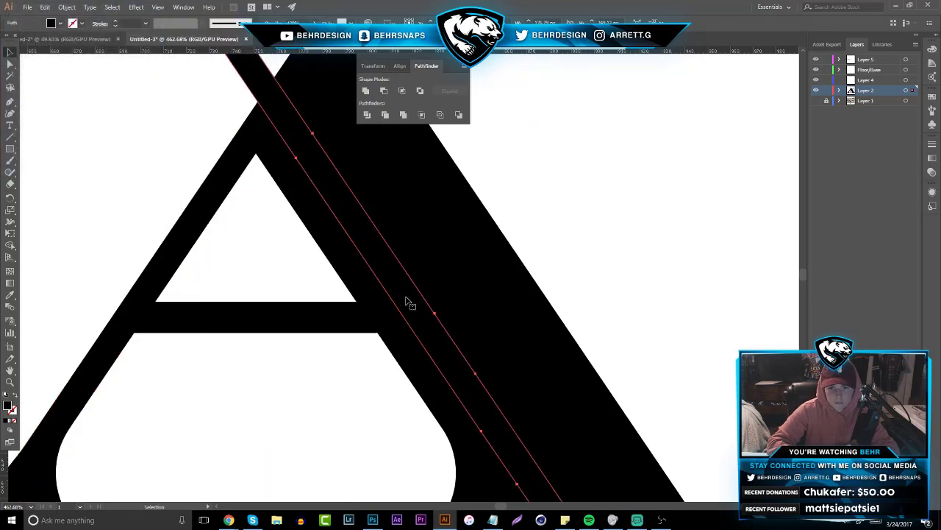
{"action": "left_click_drag", "start_coordinate": [405, 302], "coordinate": [378, 333]}
- Cut out the crossbar piece between the reflected strip's edge and the thick leg with Shape Builder, and delete the strip
{"action": "left_click_drag", "start_coordinate": [294, 378], "coordinate": [363, 284]}
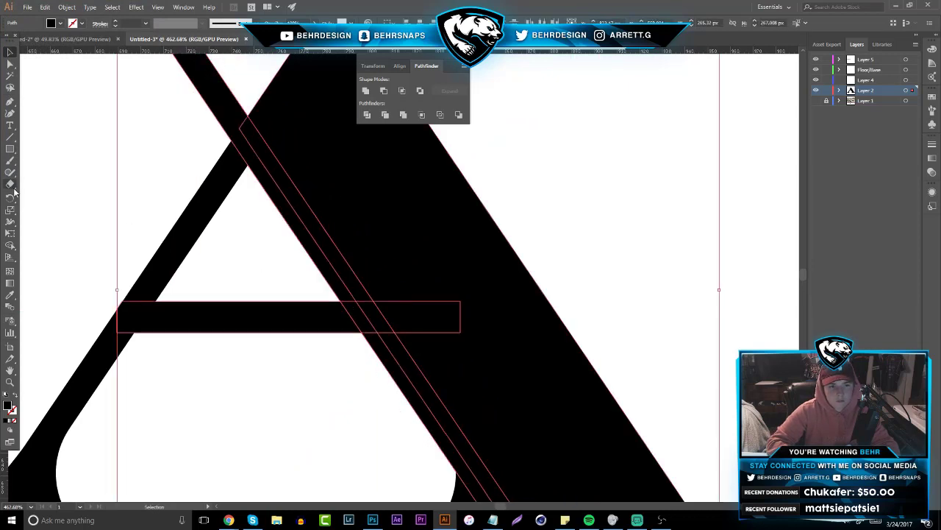
{"action": "left_click", "coordinate": [10, 245]}
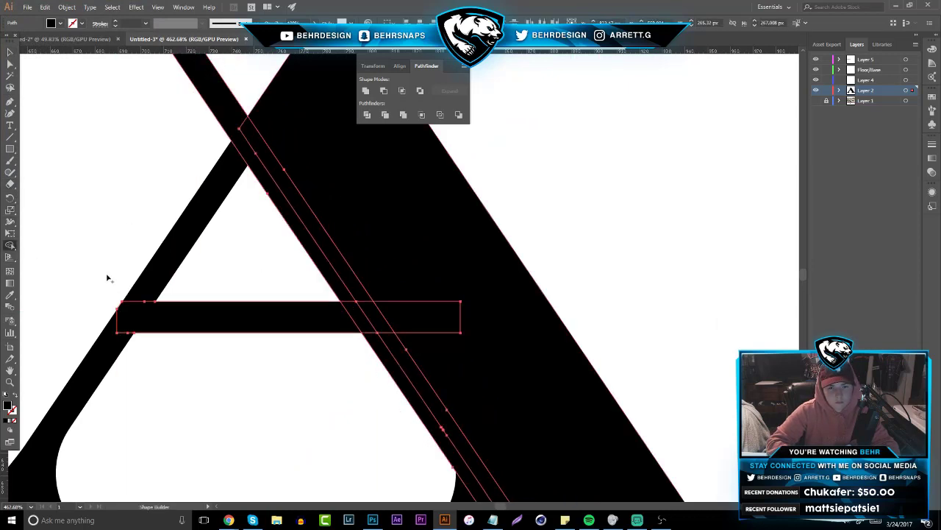
{"action": "left_click", "coordinate": [358, 316], "text": "alt"}
{"action": "key", "text": "v"}
{"action": "left_click", "coordinate": [147, 88]}
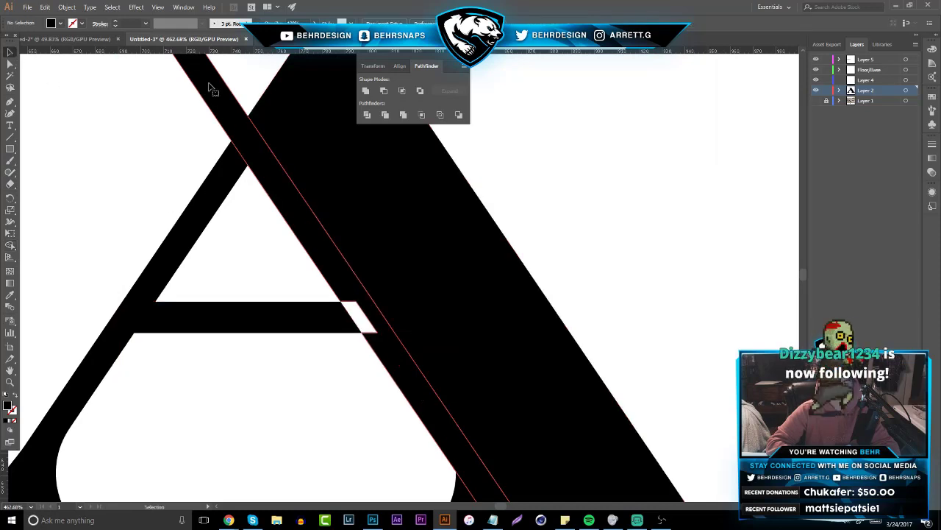
{"action": "left_click", "coordinate": [209, 85]}
{"action": "key", "text": "Delete"}
- Paste a copy of the A with the gapped crossbar into the striped designs document and merge its shapes
{"action": "left_click", "coordinate": [11, 382]}
{"action": "left_click_drag", "start_coordinate": [345, 344], "coordinate": [157, 360]}
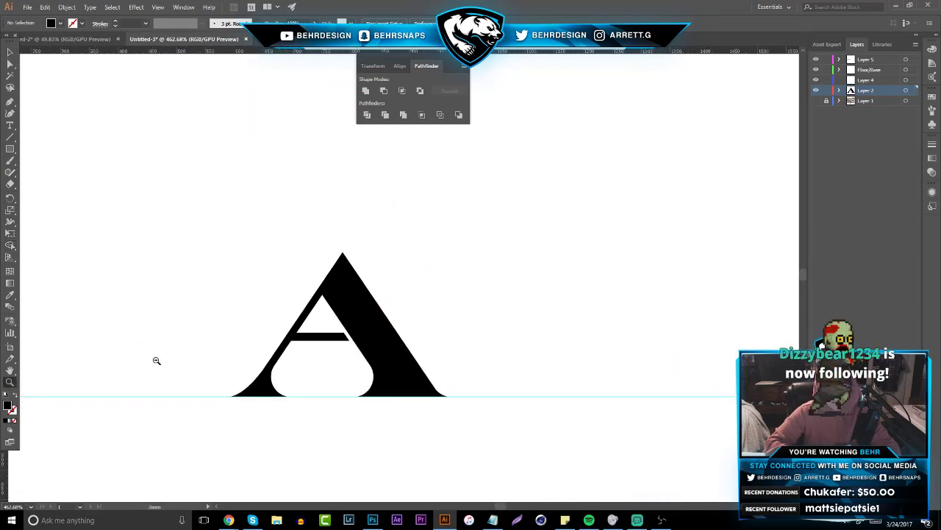
{"action": "key", "text": "v"}
{"action": "left_click_drag", "start_coordinate": [102, 155], "coordinate": [502, 350]}
{"action": "key", "text": "a"}
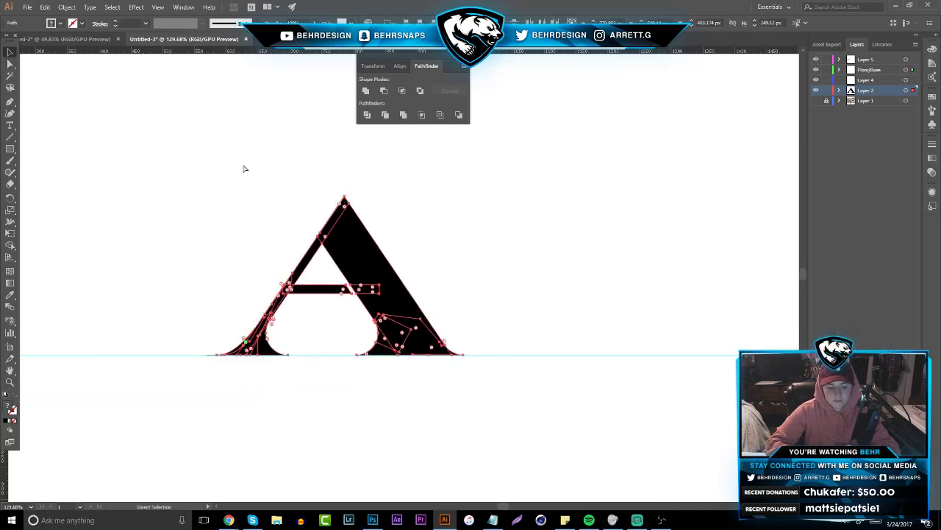
{"action": "key", "text": "ctrl+c"}
{"action": "left_click", "coordinate": [89, 39]}
{"action": "left_click", "coordinate": [451, 353]}
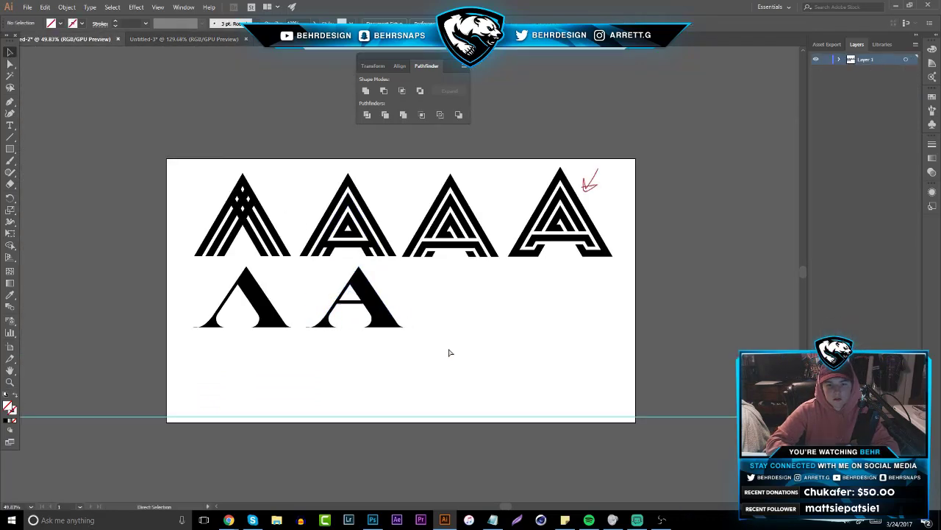
{"action": "key", "text": "ctrl+v"}
{"action": "key", "text": "v"}
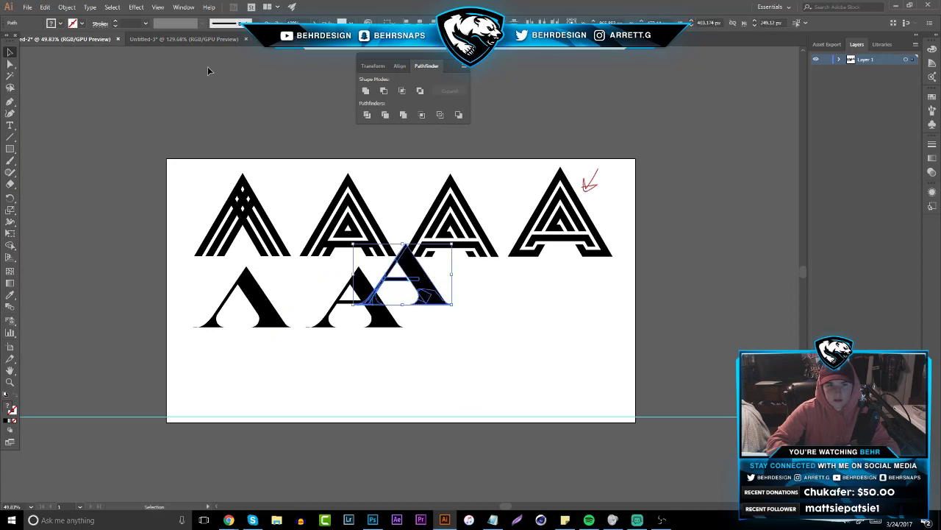
{"action": "left_click", "coordinate": [404, 115]}
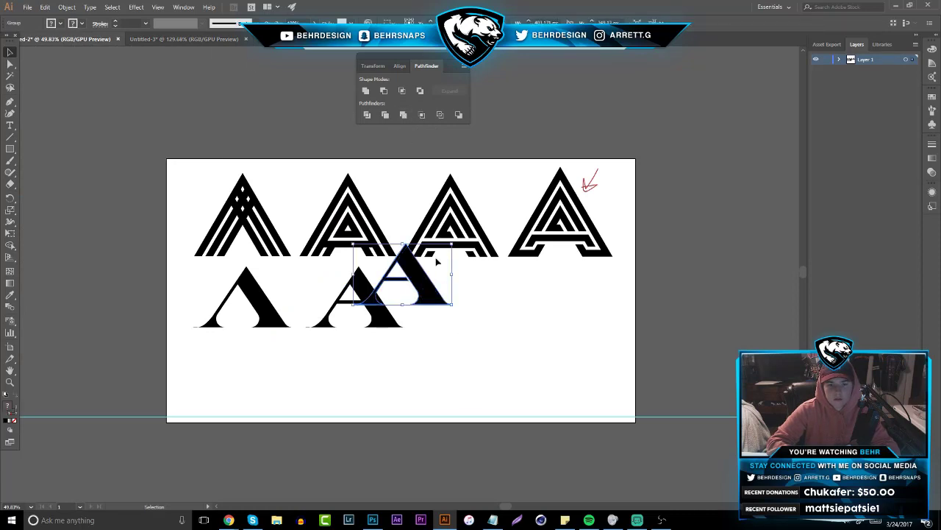
- Place the gapped-crossbar A in the second row, beside the A with the full crossbar
{"action": "left_click_drag", "start_coordinate": [404, 283], "coordinate": [499, 321]}
{"action": "left_click", "coordinate": [450, 371]}
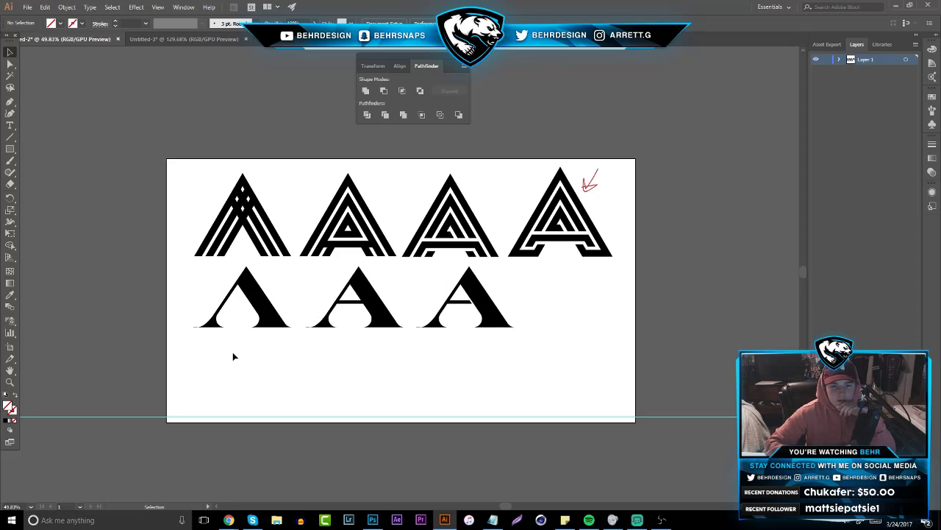
- Remove the stray baseline sliver at the outer foot of the second row's middle A with Shape Builder
{"action": "left_click", "coordinate": [10, 382]}
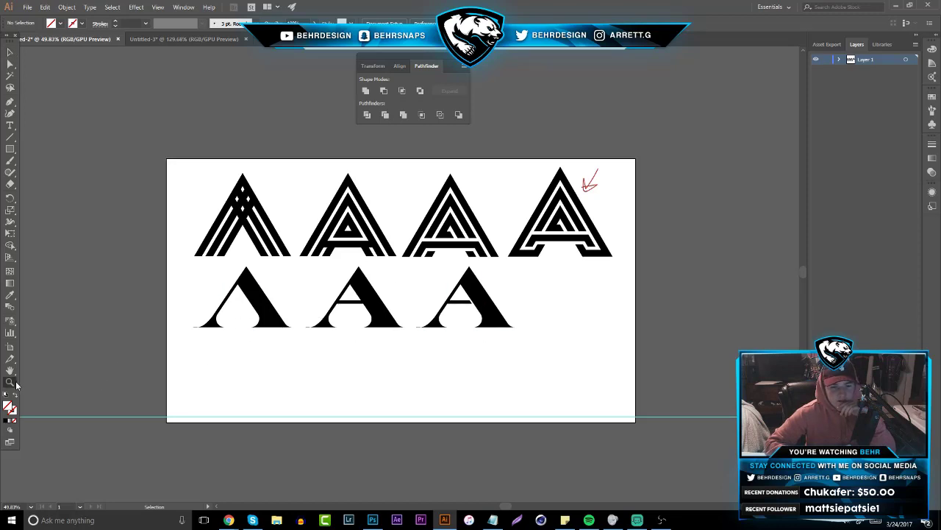
{"action": "left_click", "coordinate": [395, 301]}
{"action": "left_click", "coordinate": [311, 321]}
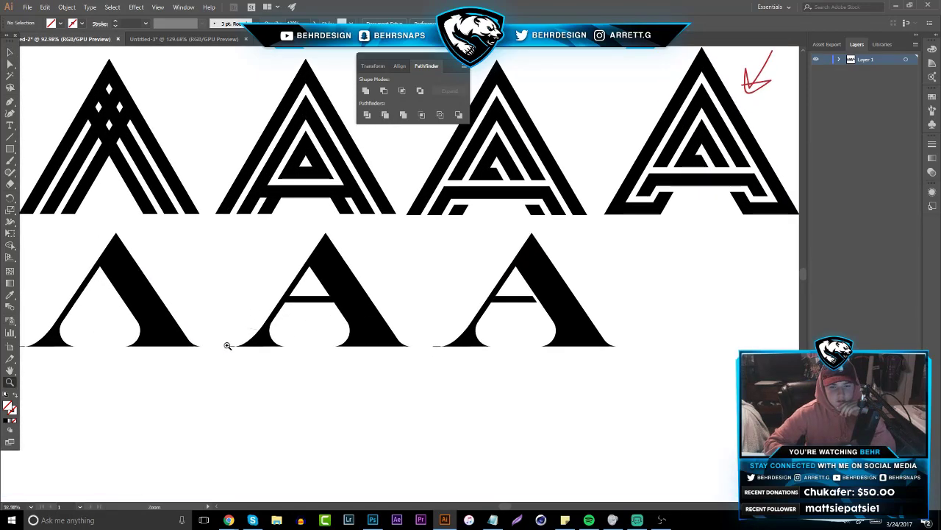
{"action": "left_click_drag", "start_coordinate": [204, 359], "coordinate": [368, 332]}
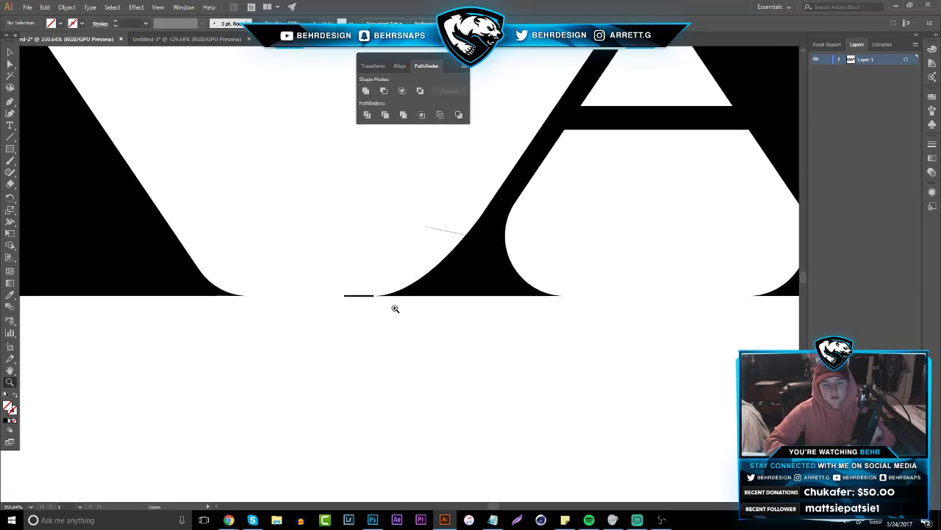
{"action": "key", "text": "v"}
{"action": "left_click", "coordinate": [352, 297]}
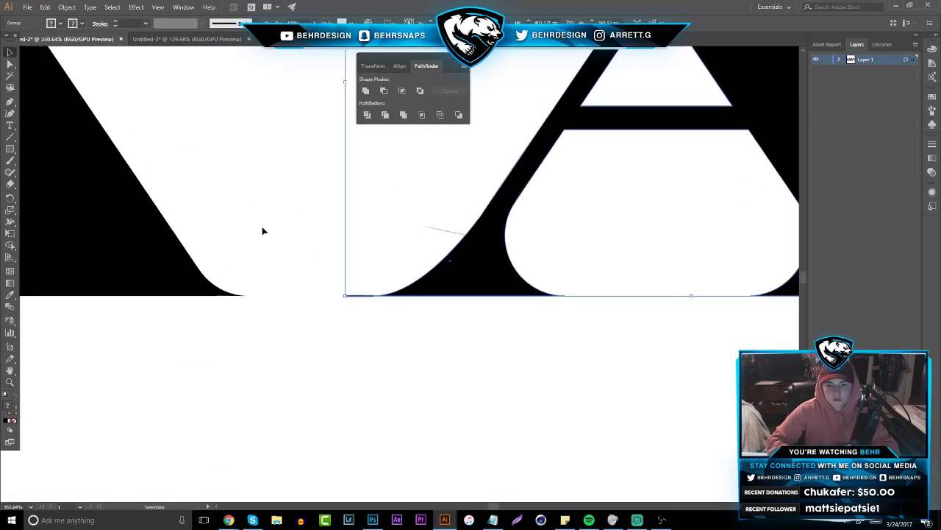
{"action": "left_click_drag", "start_coordinate": [311, 200], "coordinate": [508, 340]}
{"action": "left_click", "coordinate": [10, 234]}
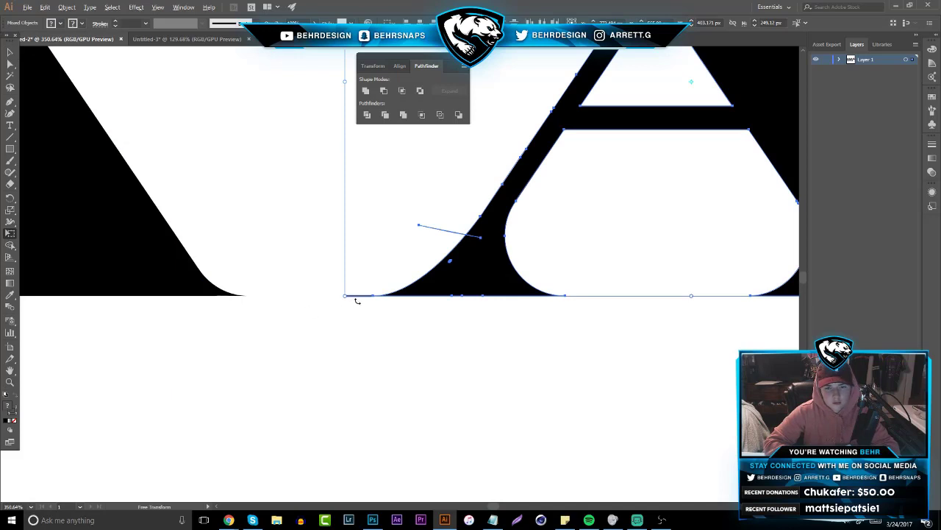
{"action": "left_click", "coordinate": [11, 245]}
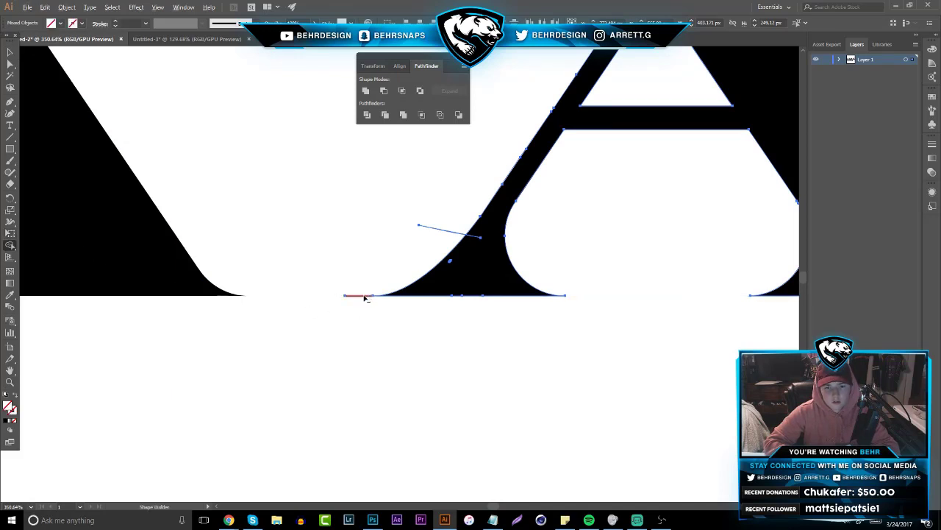
{"action": "left_click", "coordinate": [10, 51]}
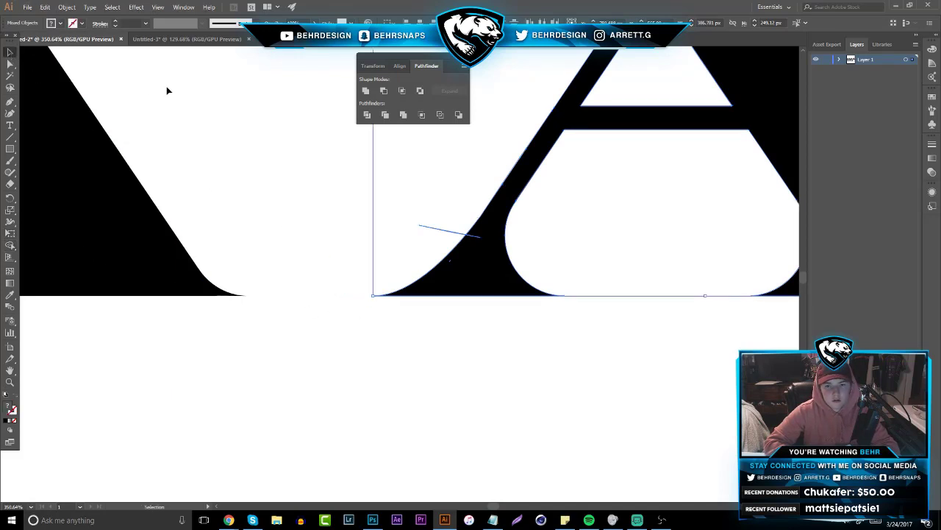
{"action": "left_click", "coordinate": [401, 239]}
- Draw a small red Paintbrush arrow pointing at the crossbar-less A in the second row, using the existing red arrow's stroke
{"action": "left_click", "coordinate": [10, 382]}
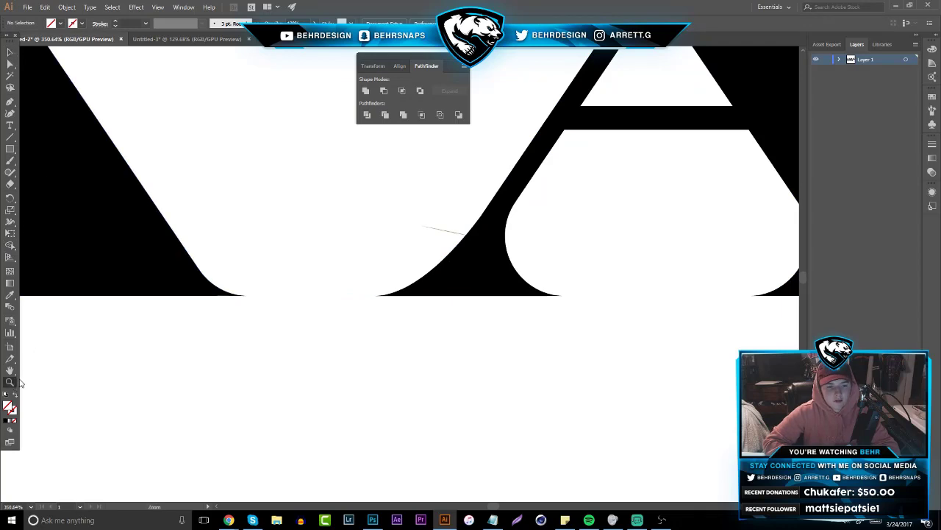
{"action": "left_click_drag", "start_coordinate": [344, 283], "coordinate": [174, 299]}
{"action": "mouse_move", "coordinate": [456, 283]}
{"action": "left_mouse_down"}
{"action": "mouse_move", "coordinate": [399, 286]}
{"action": "mouse_move", "coordinate": [470, 271]}
{"action": "left_mouse_up"}
{"action": "left_click", "coordinate": [399, 252]}
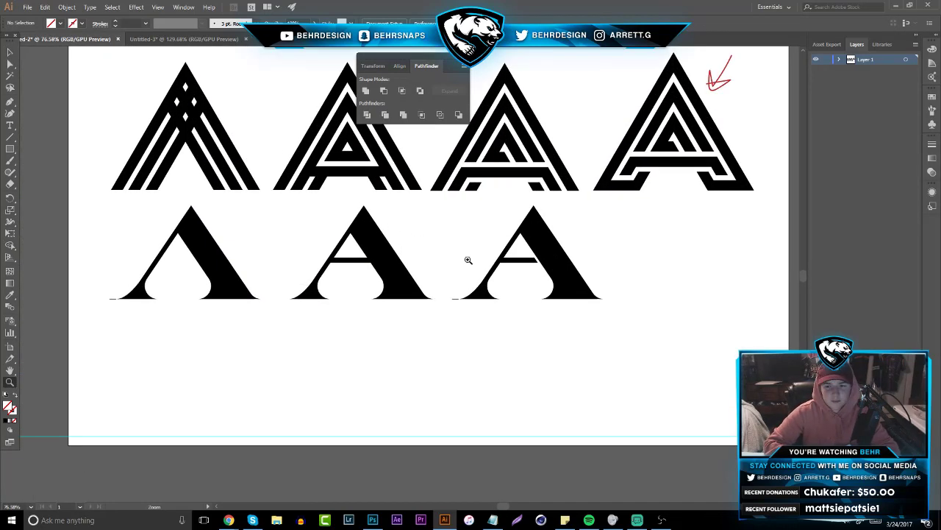
{"action": "left_click_drag", "start_coordinate": [417, 295], "coordinate": [370, 284]}
{"action": "left_click_drag", "start_coordinate": [411, 306], "coordinate": [454, 303]}
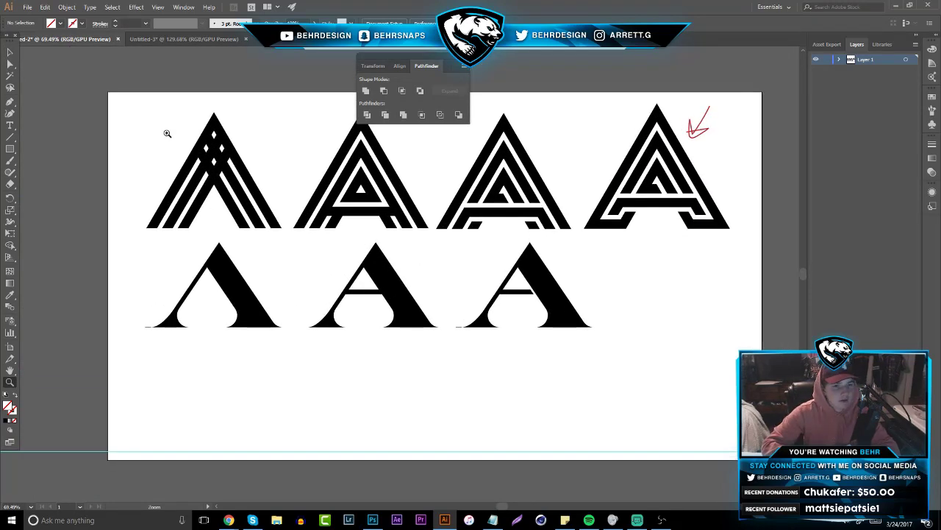
{"action": "left_click", "coordinate": [10, 160]}
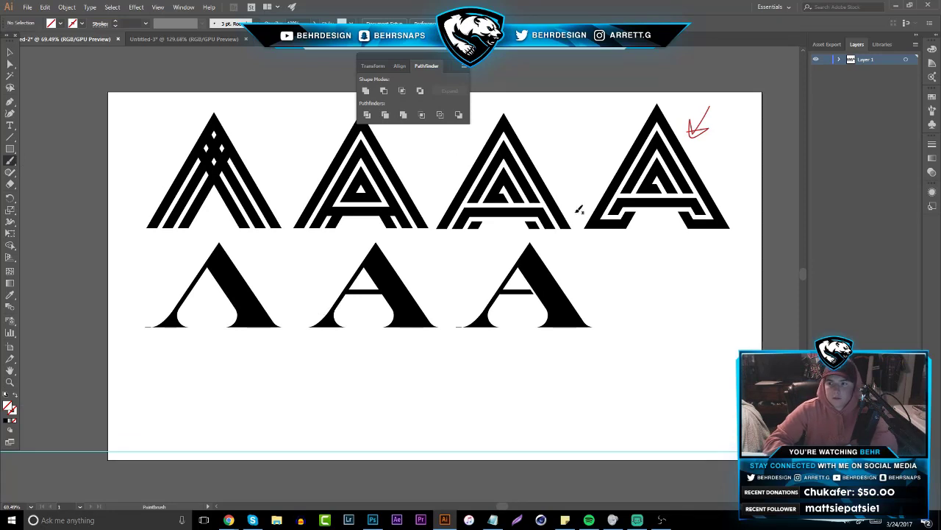
{"action": "left_click", "coordinate": [10, 51]}
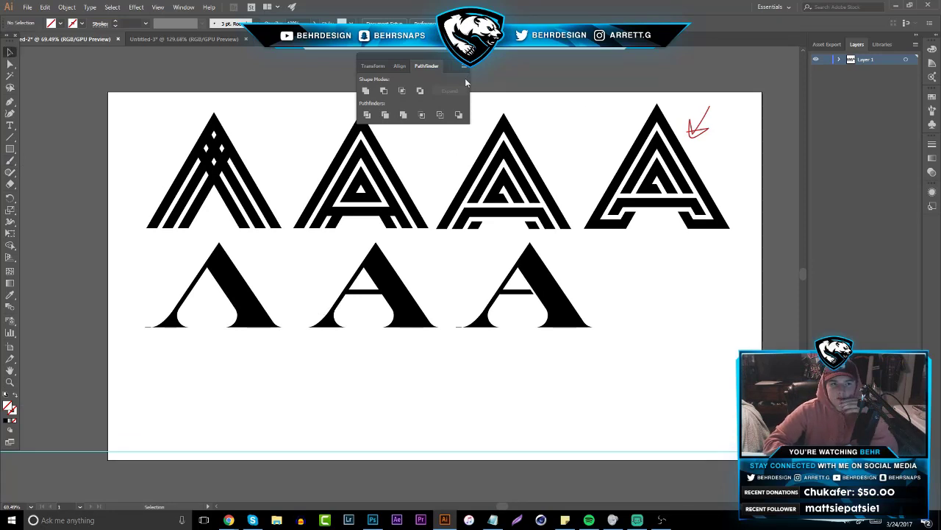
{"action": "left_click", "coordinate": [695, 127]}
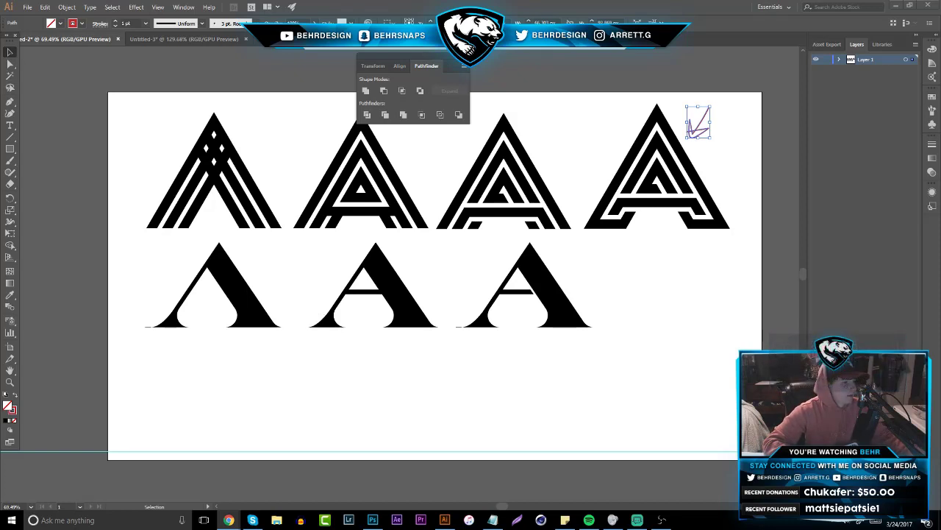
{"action": "left_click", "coordinate": [10, 160]}
{"action": "mouse_move", "coordinate": [254, 269]}
{"action": "left_mouse_down"}
{"action": "mouse_move", "coordinate": [253, 260]}
{"action": "mouse_move", "coordinate": [252, 268]}
{"action": "left_mouse_up"}
{"action": "key", "text": "ctrl+z"}
{"action": "key", "text": "v"}
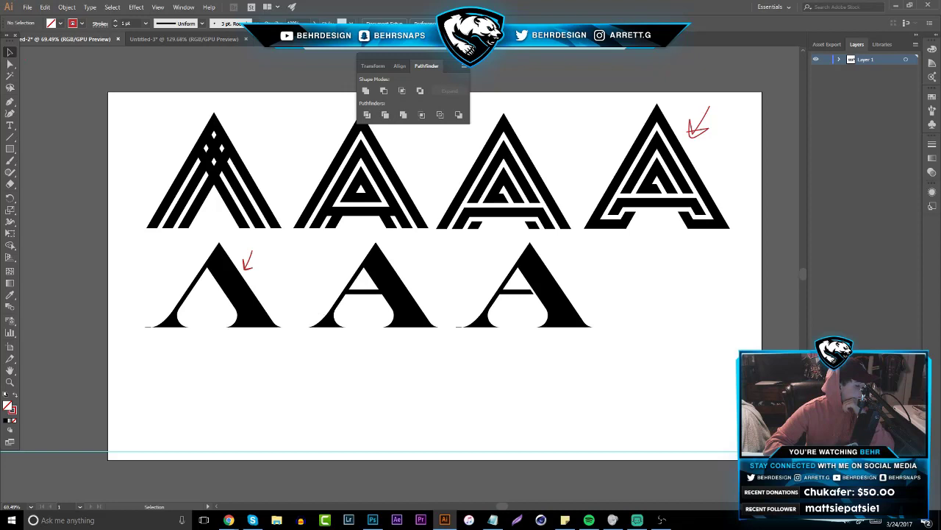
- Switch to Chrome and download G-malone.zip from its MediaFire page, closing the pop-up ads and returning from the Roblox redirect
{"action": "key", "text": "alt+Tab"}
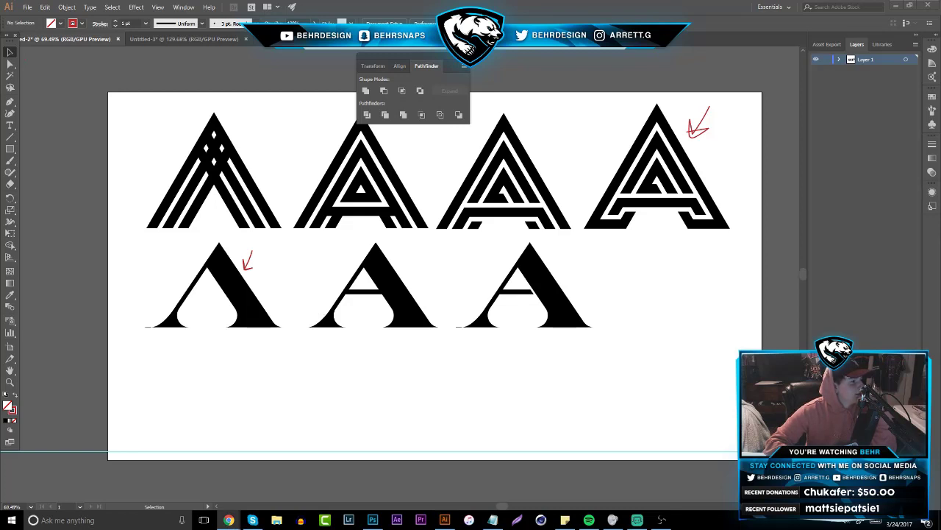
{"action": "left_click_drag", "start_coordinate": [0, 220], "coordinate": [541, 176]}
{"action": "left_click", "coordinate": [537, 283]}
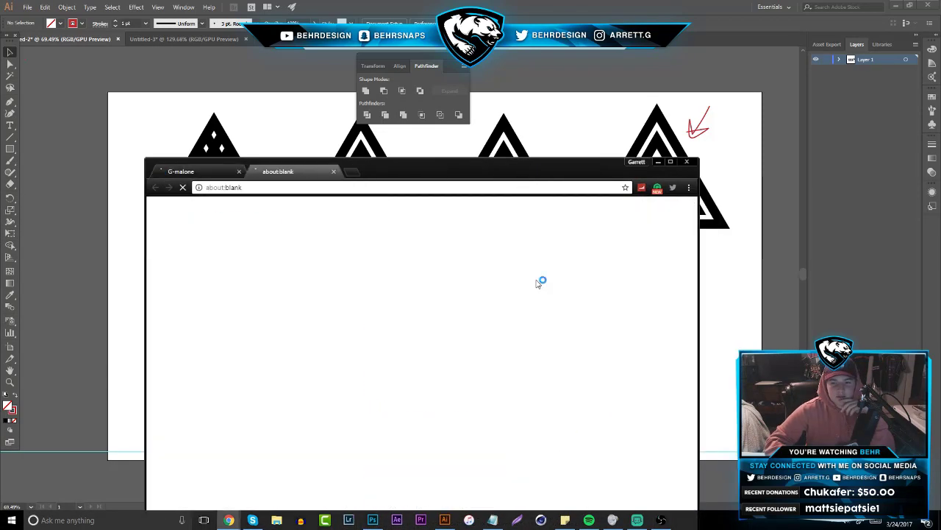
{"action": "left_click", "coordinate": [335, 171]}
{"action": "left_click", "coordinate": [155, 187]}
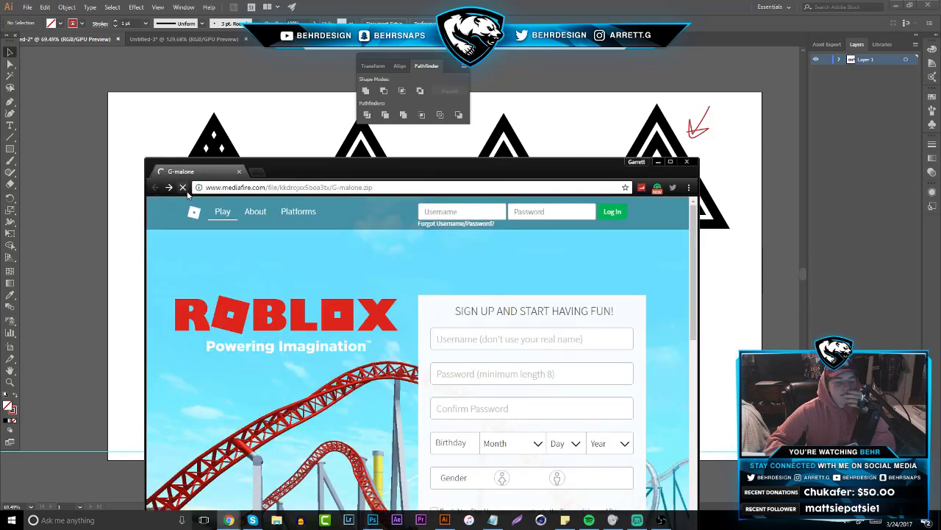
{"action": "left_click", "coordinate": [555, 278]}
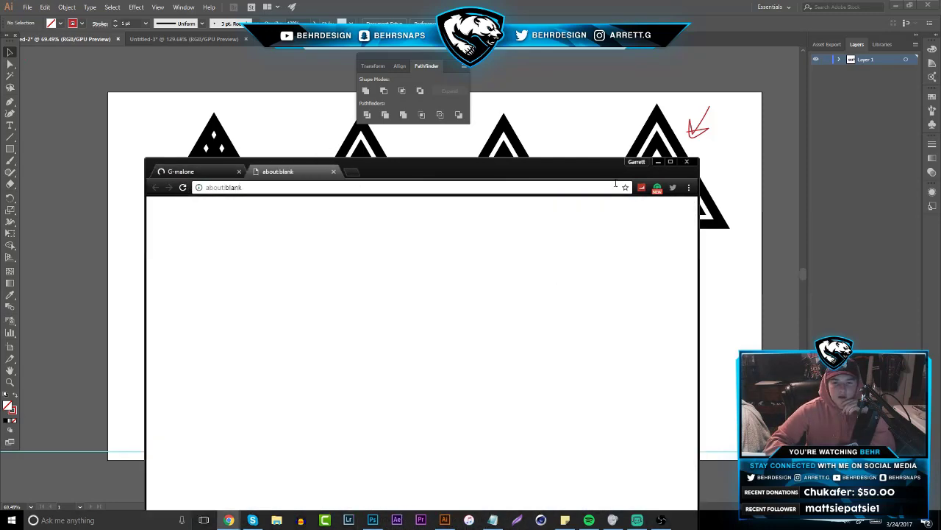
{"action": "left_click", "coordinate": [333, 171]}
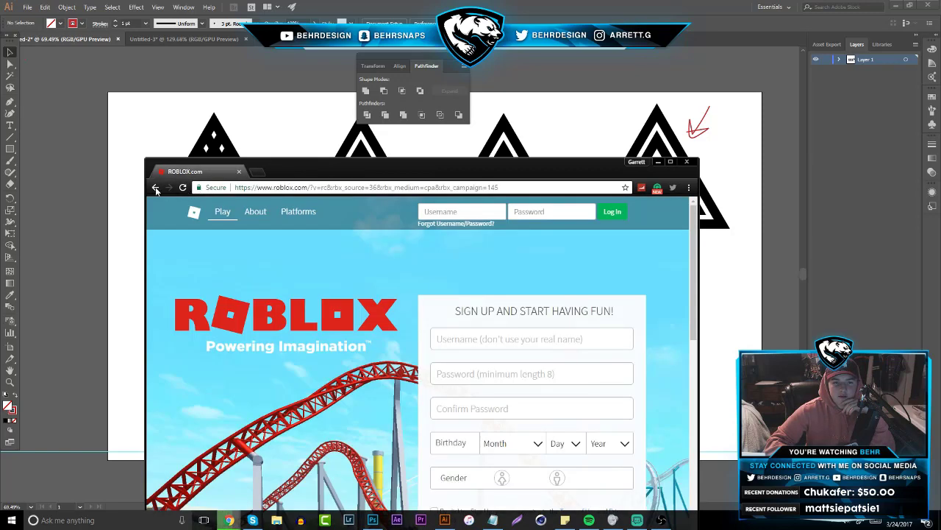
{"action": "left_click", "coordinate": [155, 187]}
{"action": "left_click", "coordinate": [534, 294]}
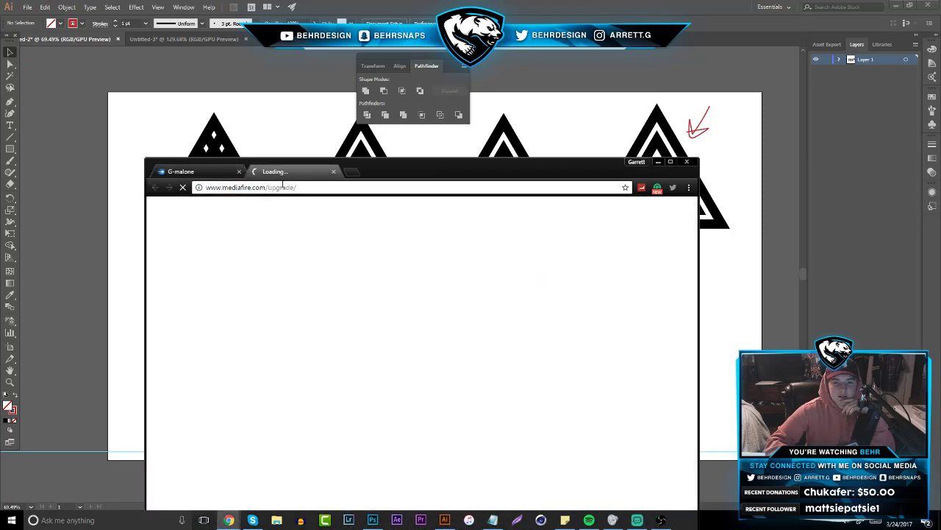
{"action": "left_click", "coordinate": [333, 172]}
- Open the downloaded G-malone.zip in WinRAR, minimize the browser and dismiss the licence reminder
{"action": "left_click_drag", "start_coordinate": [332, 172], "coordinate": [279, 22]}
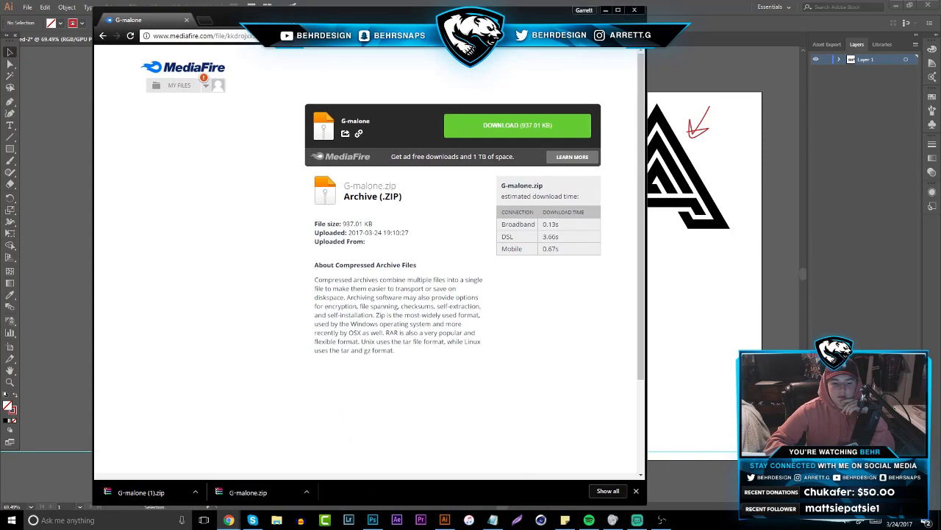
{"action": "left_click", "coordinate": [250, 492]}
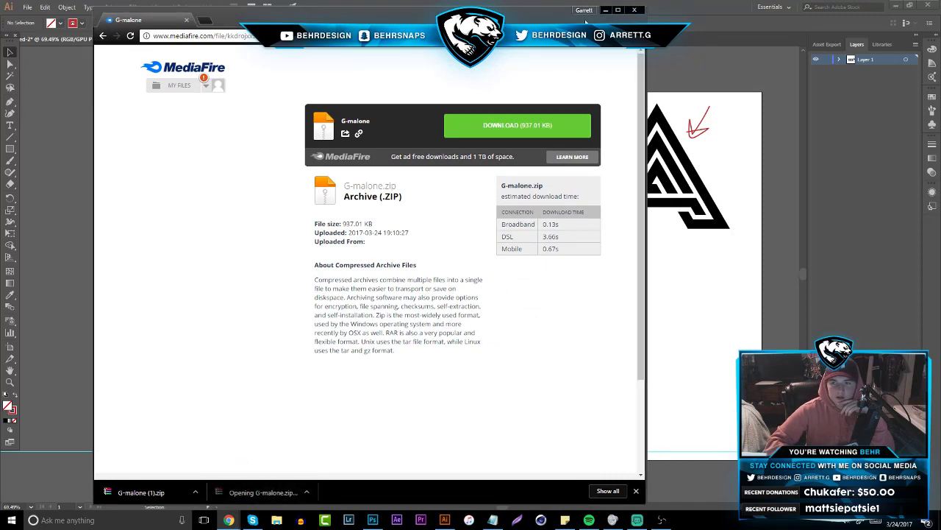
{"action": "left_click", "coordinate": [605, 12]}
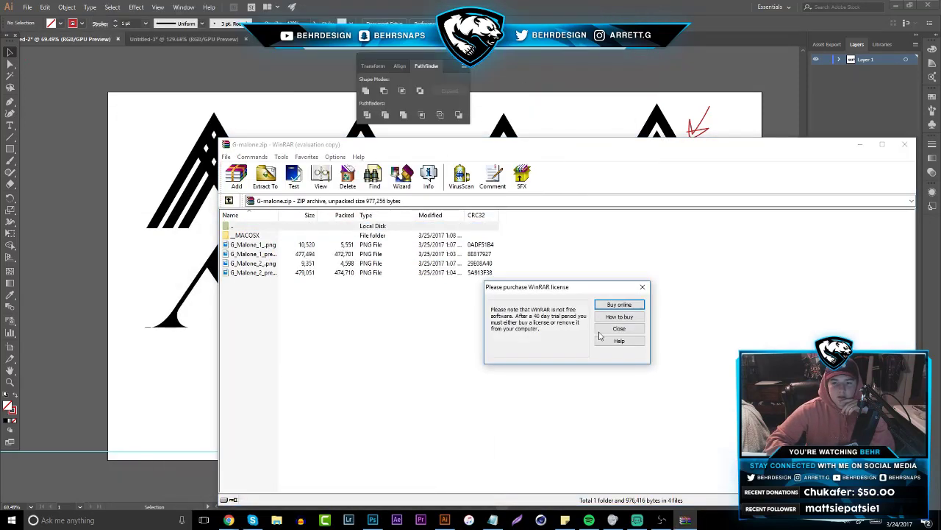
{"action": "left_click", "coordinate": [620, 332]}
{"action": "double_click", "coordinate": [253, 245]}
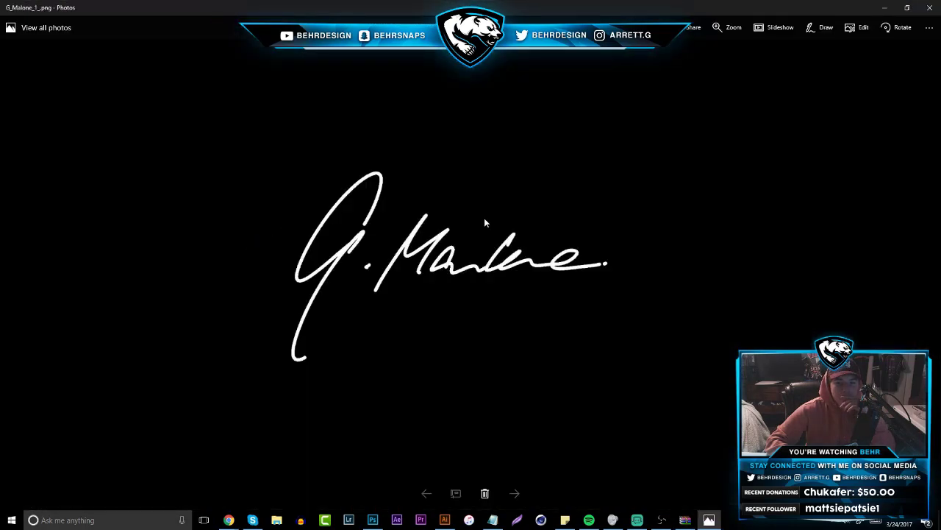
{"action": "left_click", "coordinate": [929, 8]}
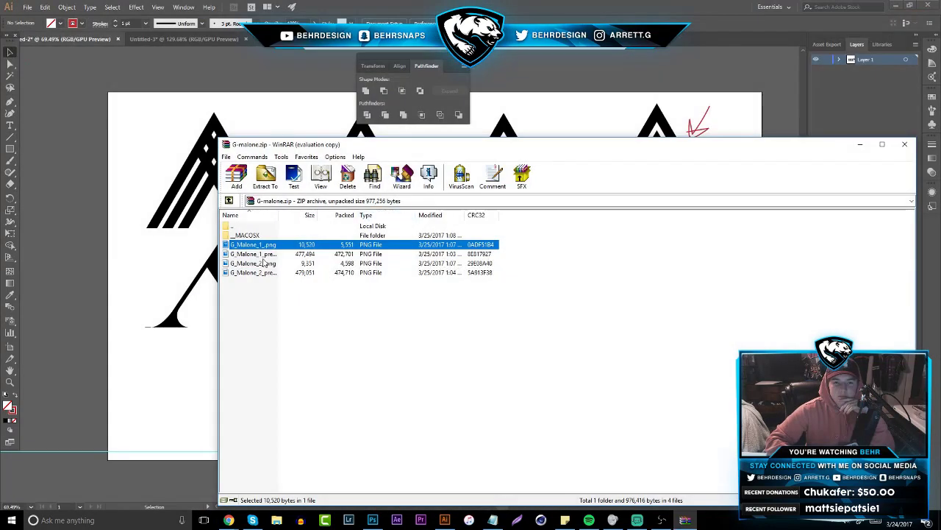
{"action": "double_click", "coordinate": [257, 254]}
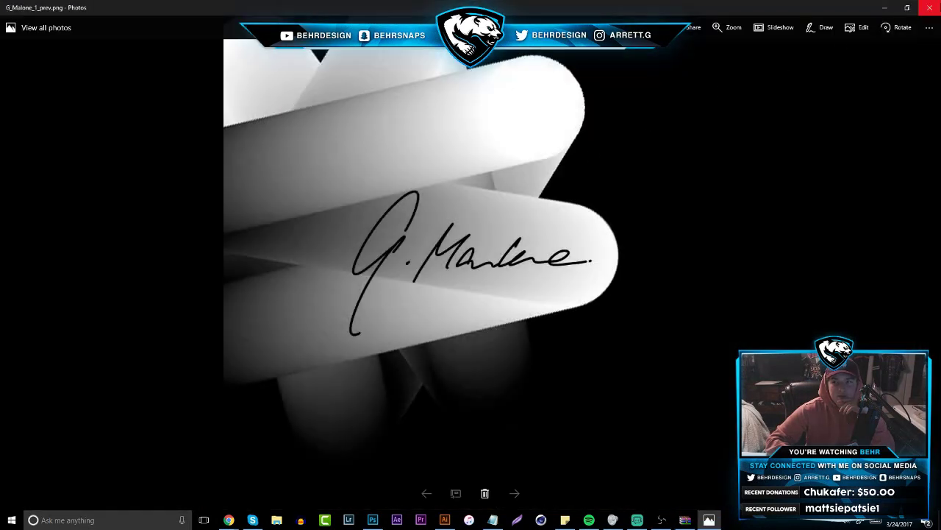
{"action": "left_click", "coordinate": [929, 7]}
{"action": "left_click", "coordinate": [254, 263]}
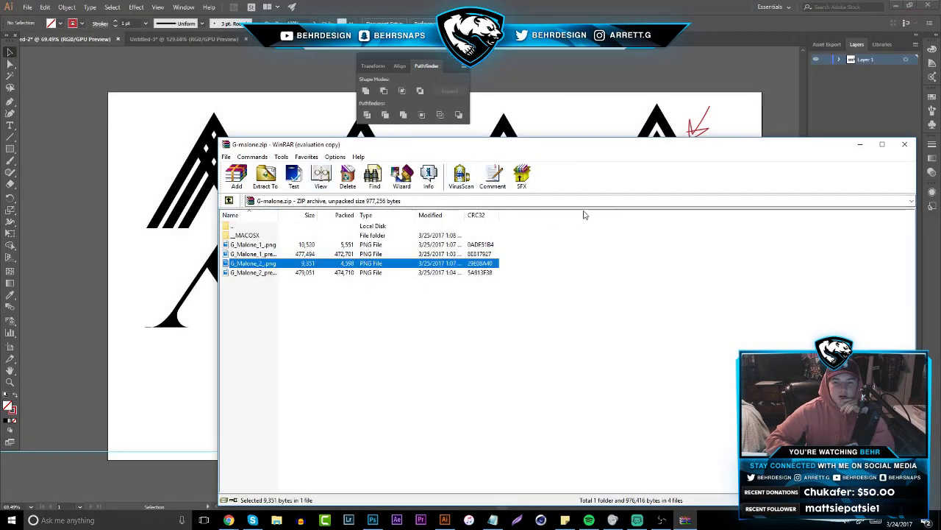
{"action": "key", "text": "Return"}
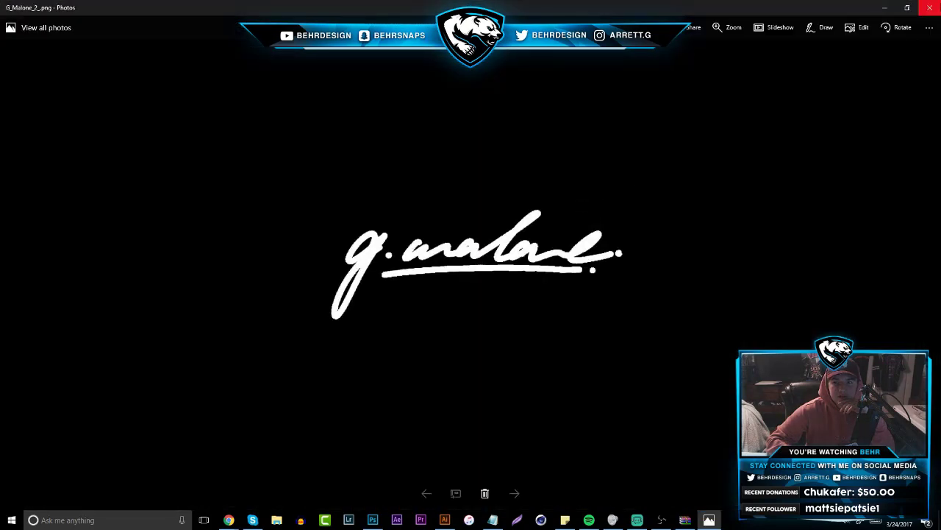
{"action": "scroll", "coordinate": [501, 251], "scroll_direction": "down", "scroll_amount": 2}
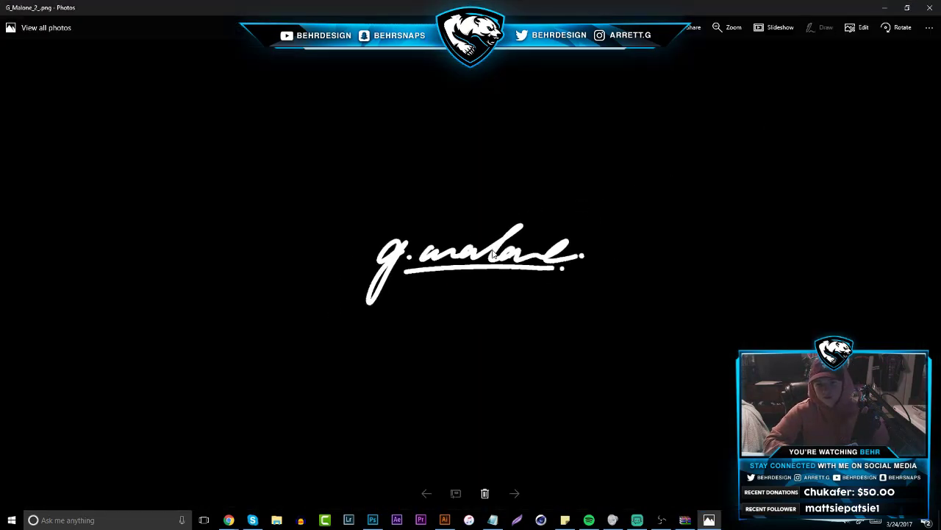
{"action": "scroll", "coordinate": [496, 250], "scroll_direction": "up", "scroll_amount": 2}
{"action": "left_click", "coordinate": [929, 8]}
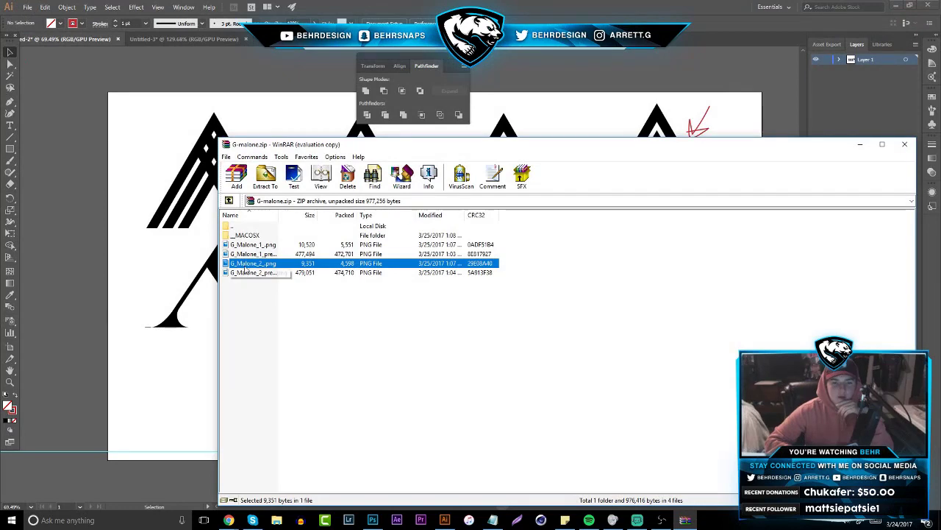
{"action": "left_click", "coordinate": [252, 245]}
{"action": "double_click", "coordinate": [256, 245]}
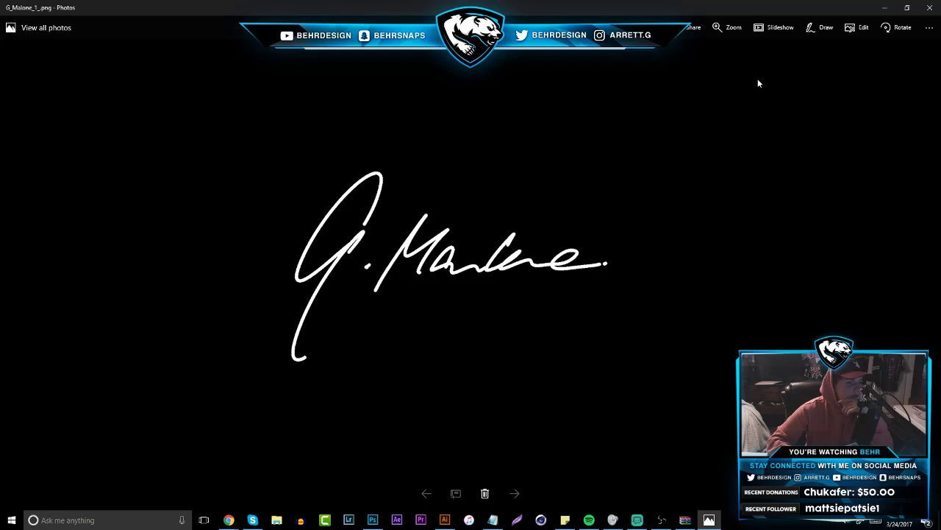
{"action": "left_click", "coordinate": [931, 7]}
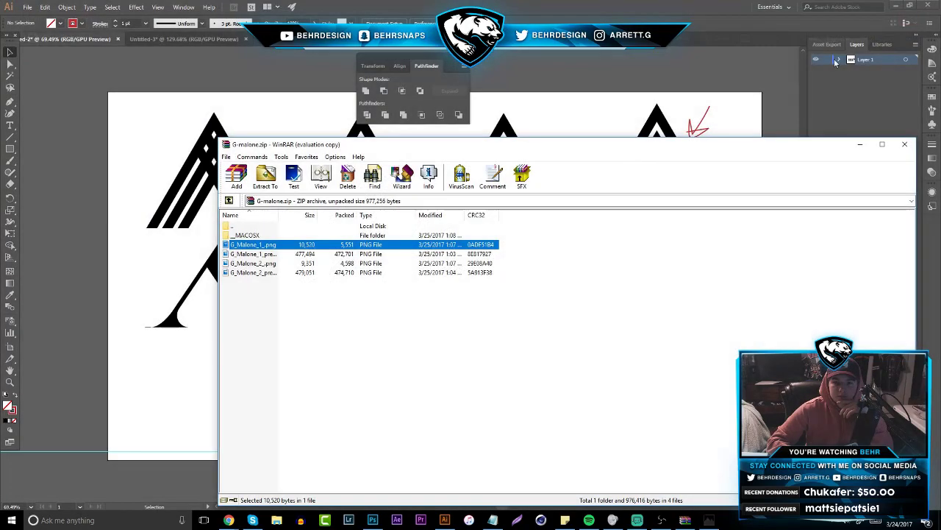
{"action": "left_click", "coordinate": [904, 146]}
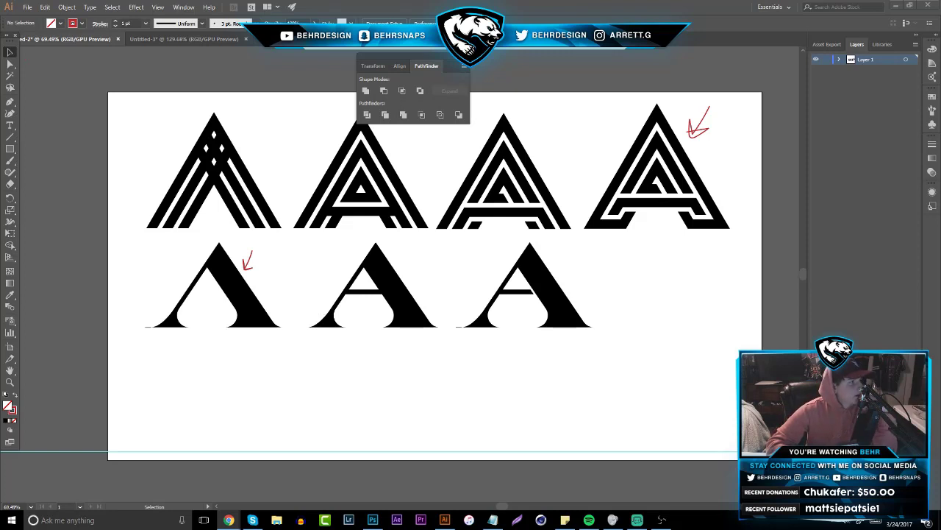
- Bring up the snatchie.carbonmade.com portfolio in a maximized Chrome window
{"action": "left_click_drag", "start_coordinate": [0, 159], "coordinate": [328, 203]}
{"action": "double_click", "coordinate": [299, 212]}
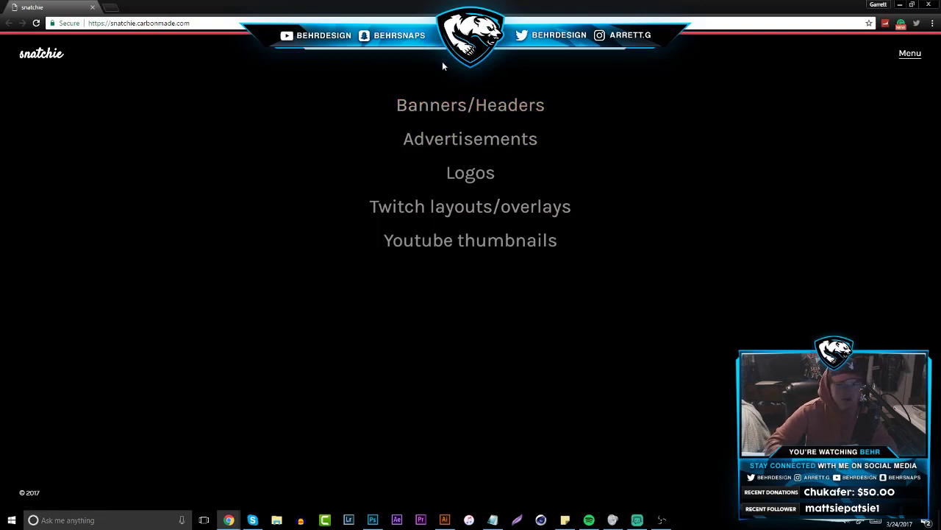
- Open the portfolio's Banners/Headers project and look through its designs from the SAHQ banner down to the DISASTEH banner
{"action": "left_click", "coordinate": [443, 104]}
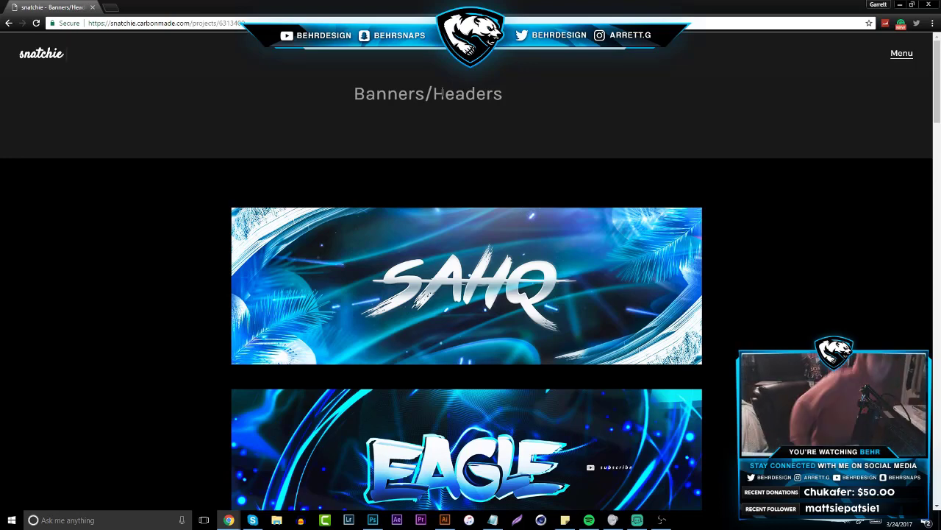
{"action": "scroll", "coordinate": [524, 96], "scroll_direction": "down", "scroll_amount": 1}
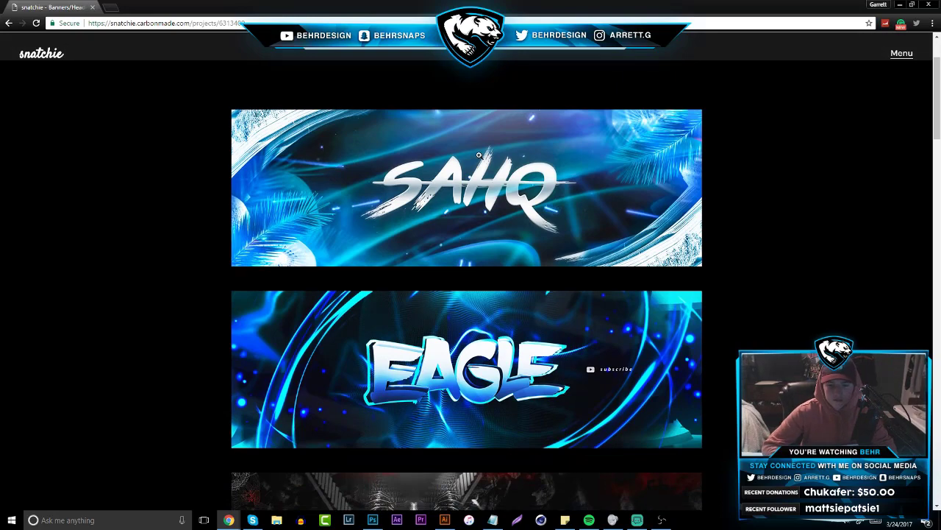
{"action": "scroll", "coordinate": [478, 155], "scroll_direction": "down", "scroll_amount": 6}
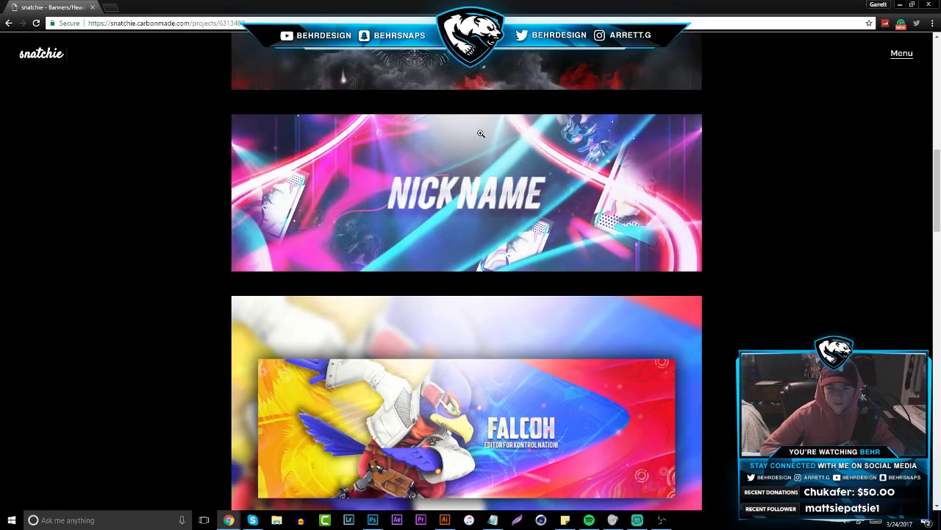
{"action": "scroll", "coordinate": [481, 133], "scroll_direction": "down", "scroll_amount": 4}
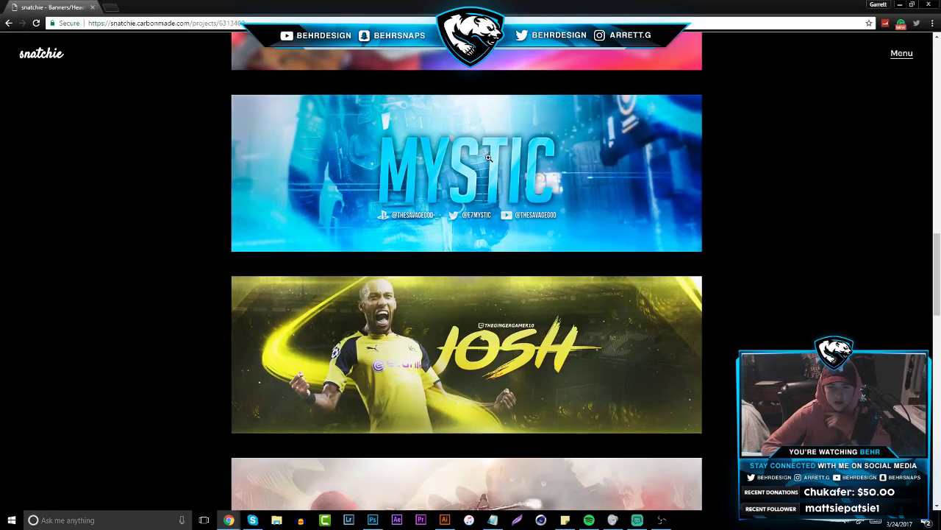
{"action": "scroll", "coordinate": [487, 157], "scroll_direction": "down", "scroll_amount": 2}
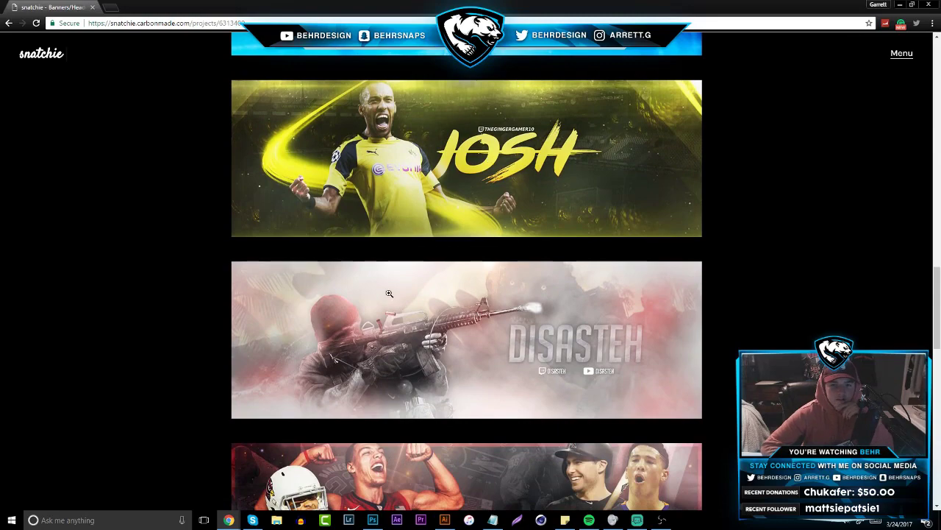
- Review the banner designs again, from NICKNAME and FALCOH to the E TRAIN602 sports banner, and return to SAHQ and EAGLE
{"action": "scroll", "coordinate": [389, 293], "scroll_direction": "up", "scroll_amount": 7}
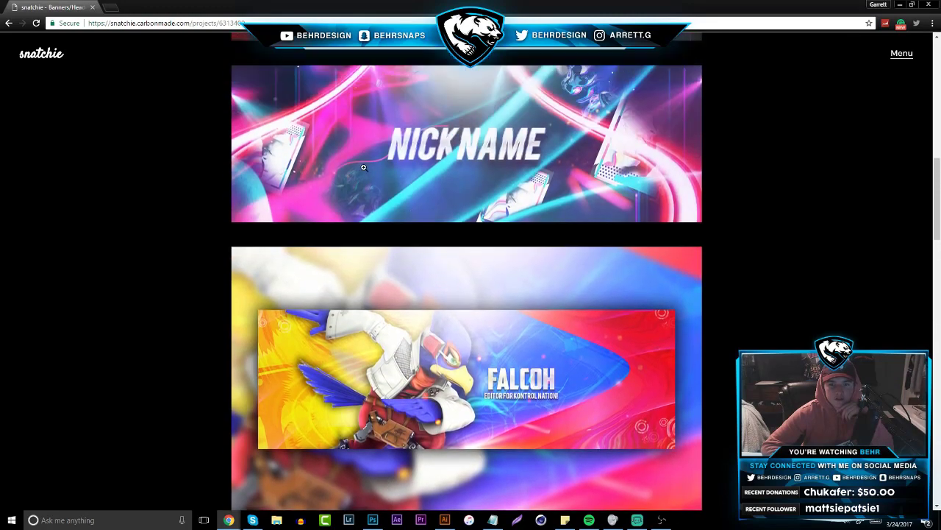
{"action": "scroll", "coordinate": [341, 205], "scroll_direction": "up", "scroll_amount": 2}
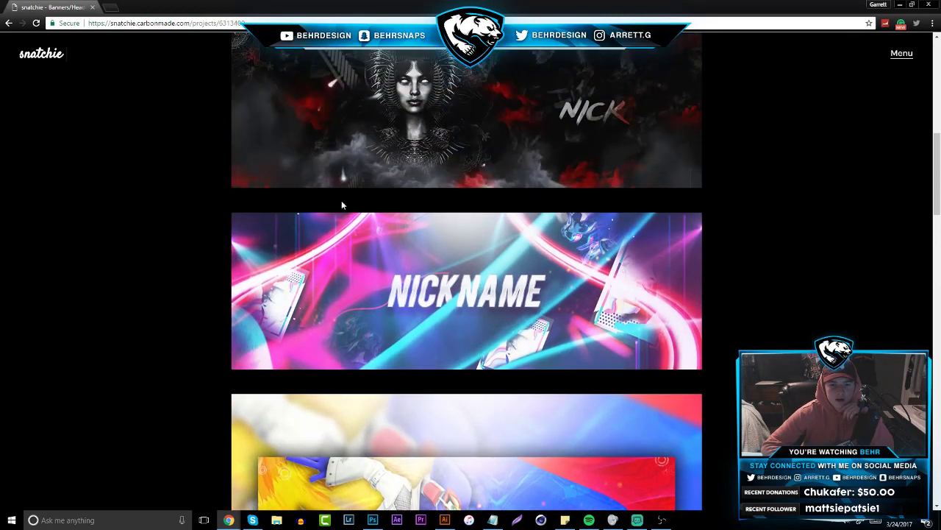
{"action": "scroll", "coordinate": [444, 275], "scroll_direction": "down", "scroll_amount": 3}
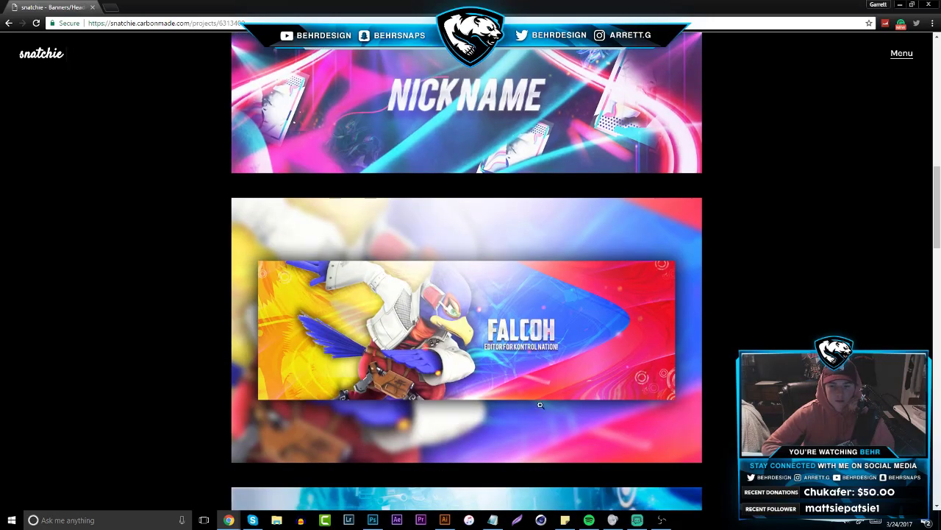
{"action": "scroll", "coordinate": [539, 405], "scroll_direction": "down", "scroll_amount": 12}
{"action": "scroll", "coordinate": [405, 286], "scroll_direction": "up", "scroll_amount": 2}
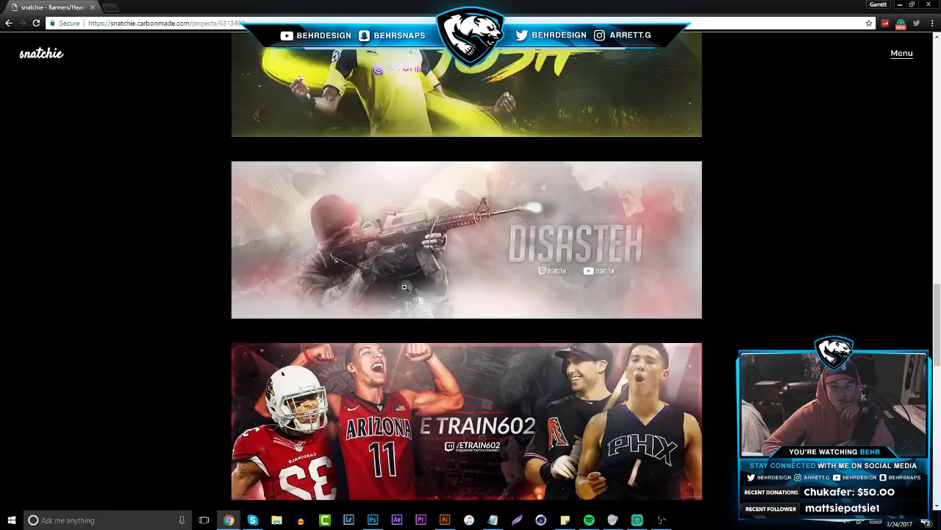
{"action": "scroll", "coordinate": [404, 287], "scroll_direction": "up", "scroll_amount": 15}
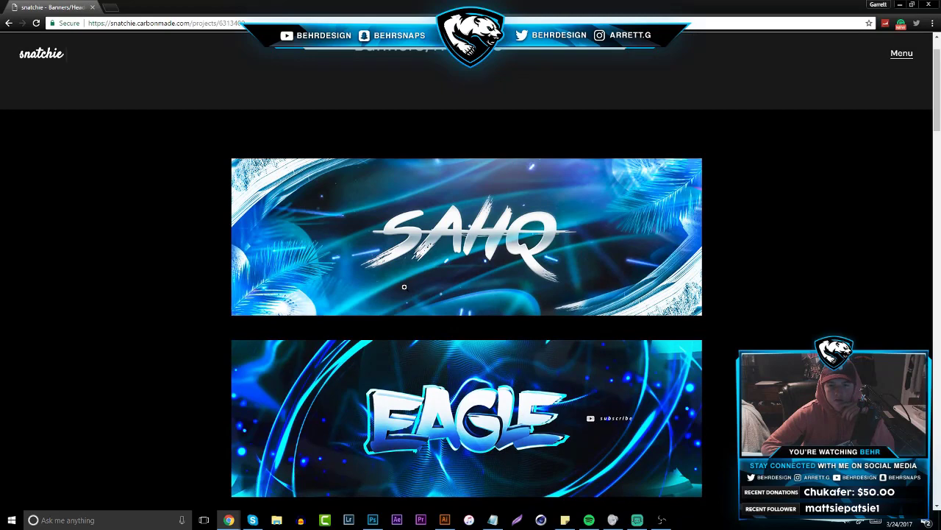
{"action": "scroll", "coordinate": [404, 287], "scroll_direction": "down", "scroll_amount": 3}
{"action": "scroll", "coordinate": [405, 287], "scroll_direction": "up", "scroll_amount": 2}
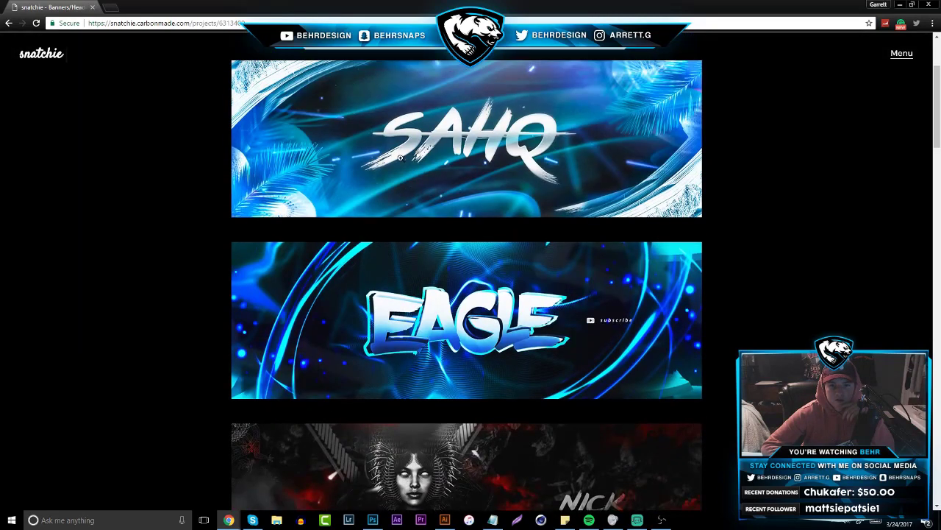
{"action": "scroll", "coordinate": [318, 170], "scroll_direction": "down", "scroll_amount": 1}
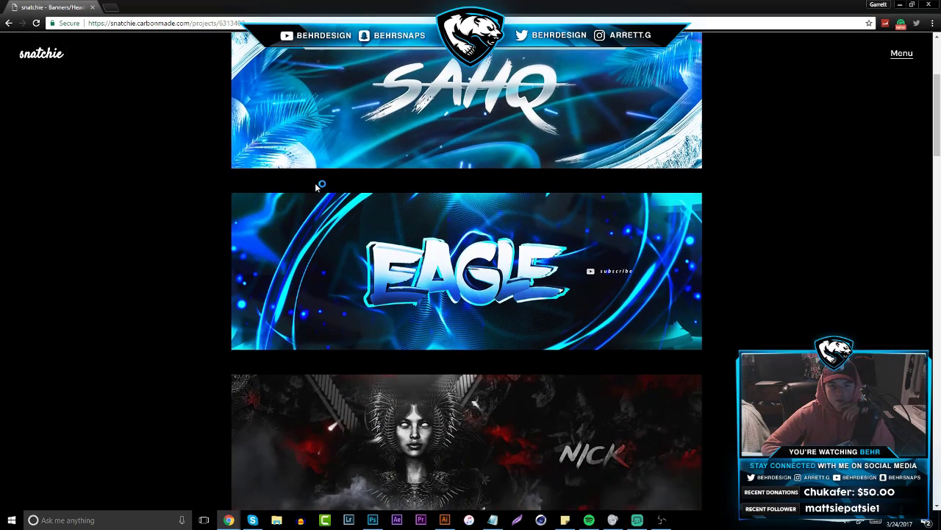
- Look through the banner and header designs in the portfolio project down to its end
{"action": "scroll", "coordinate": [320, 186], "scroll_direction": "up", "scroll_amount": 1}
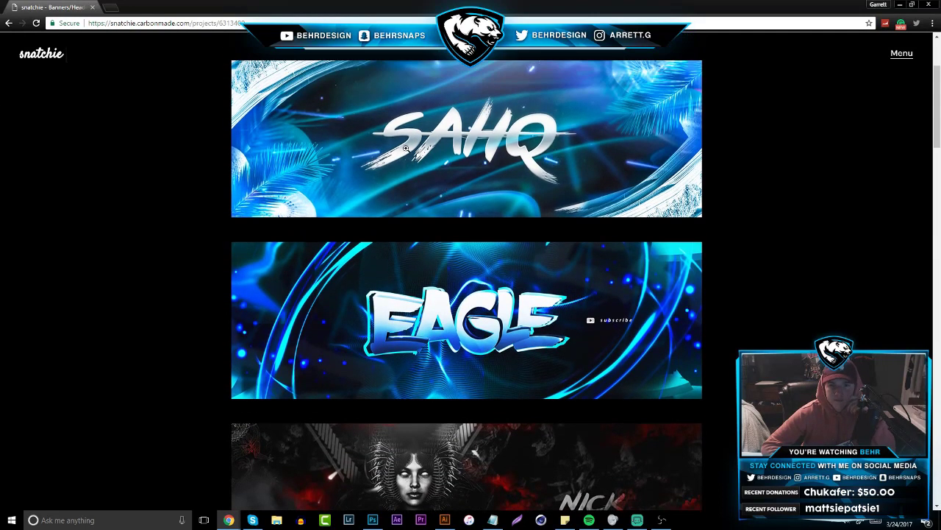
{"action": "scroll", "coordinate": [281, 181], "scroll_direction": "down", "scroll_amount": 4}
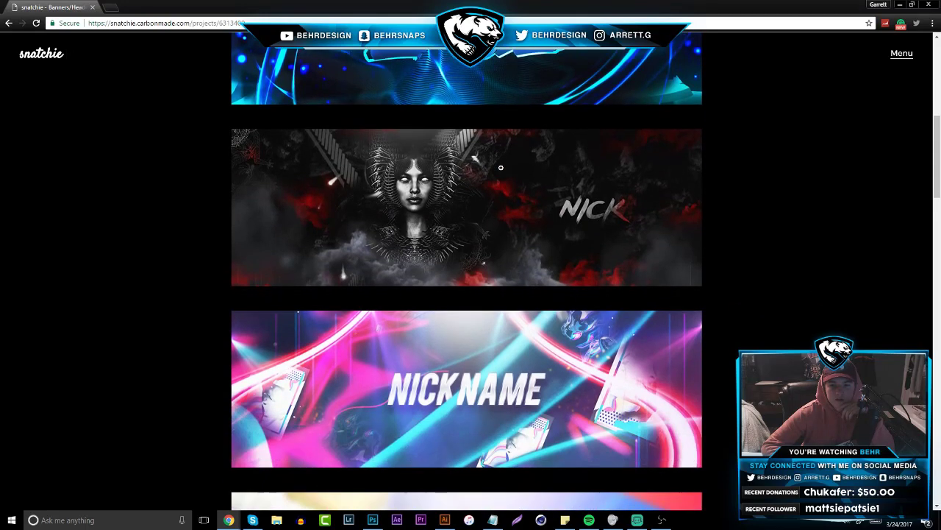
{"action": "scroll", "coordinate": [501, 167], "scroll_direction": "down", "scroll_amount": 1}
{"action": "scroll", "coordinate": [500, 168], "scroll_direction": "down", "scroll_amount": 2}
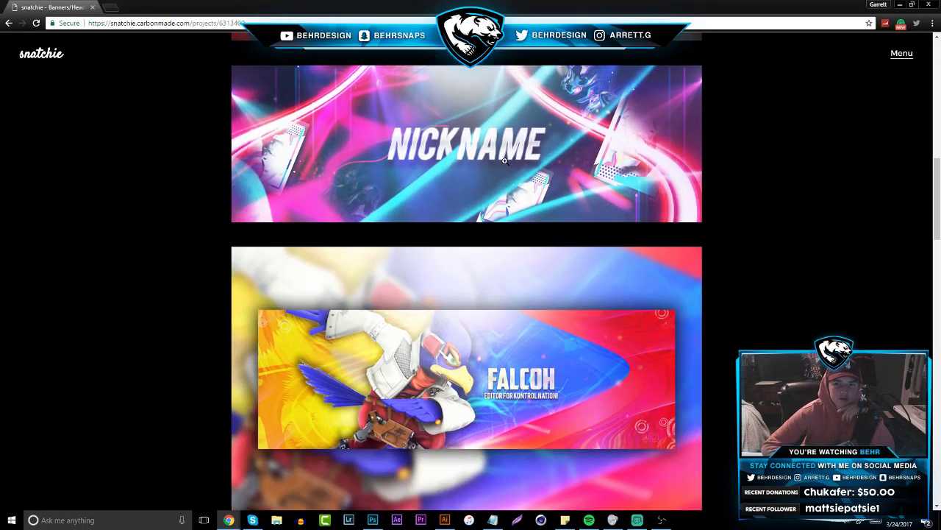
{"action": "scroll", "coordinate": [506, 159], "scroll_direction": "down", "scroll_amount": 3}
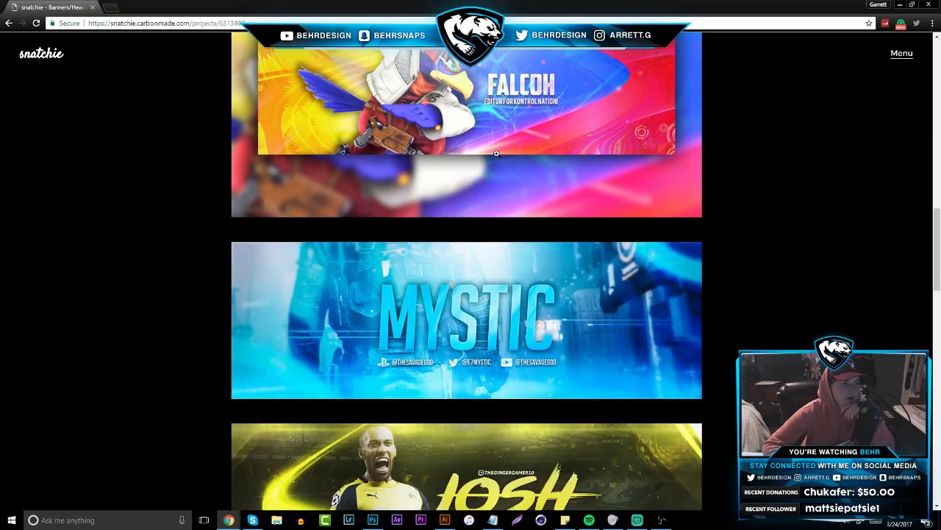
{"action": "scroll", "coordinate": [497, 153], "scroll_direction": "down", "scroll_amount": 2}
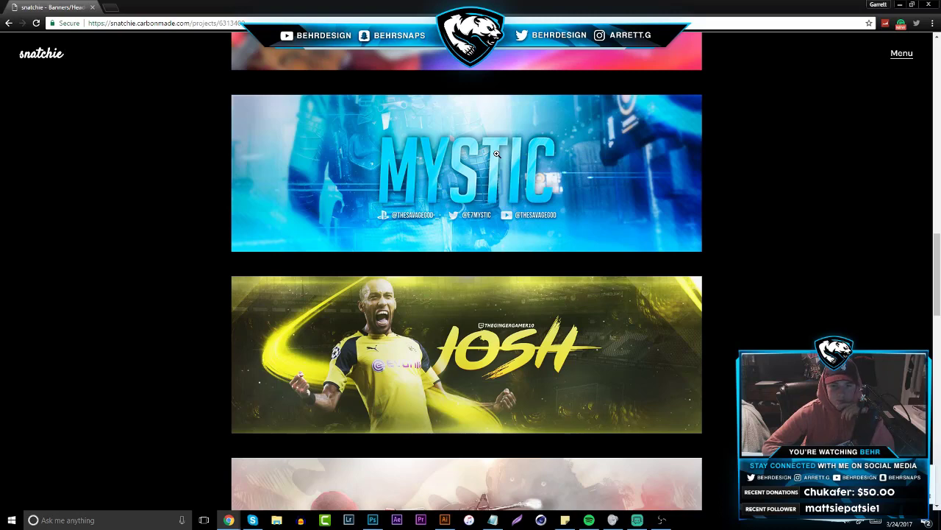
{"action": "scroll", "coordinate": [497, 152], "scroll_direction": "down", "scroll_amount": 2}
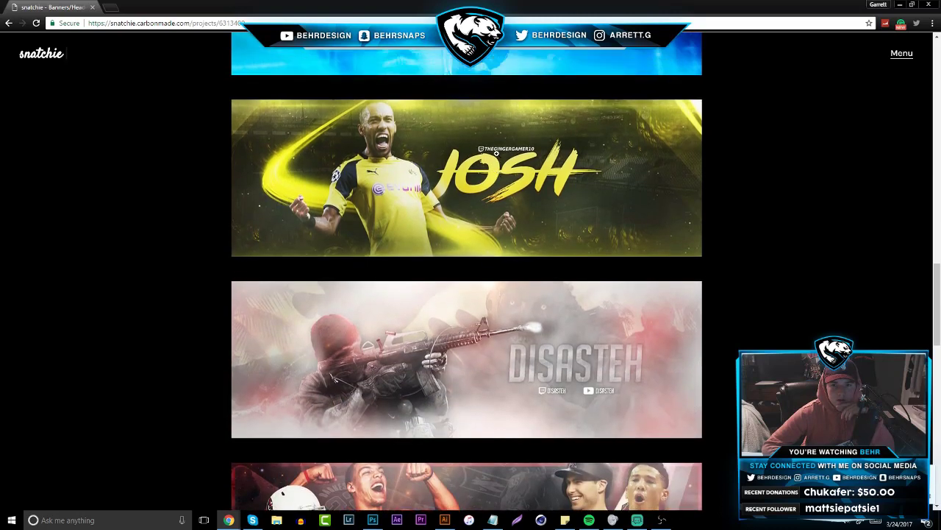
{"action": "scroll", "coordinate": [496, 153], "scroll_direction": "down", "scroll_amount": 6}
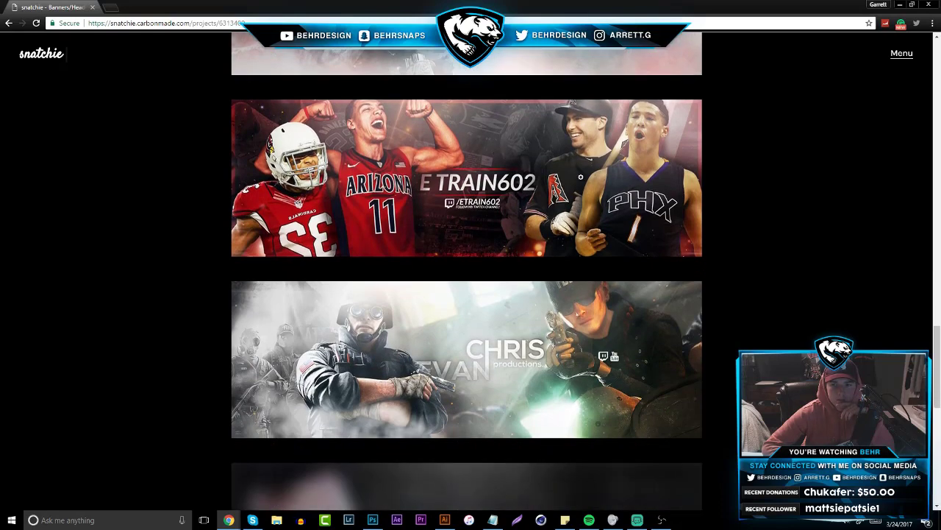
{"action": "scroll", "coordinate": [580, 177], "scroll_direction": "down", "scroll_amount": 2}
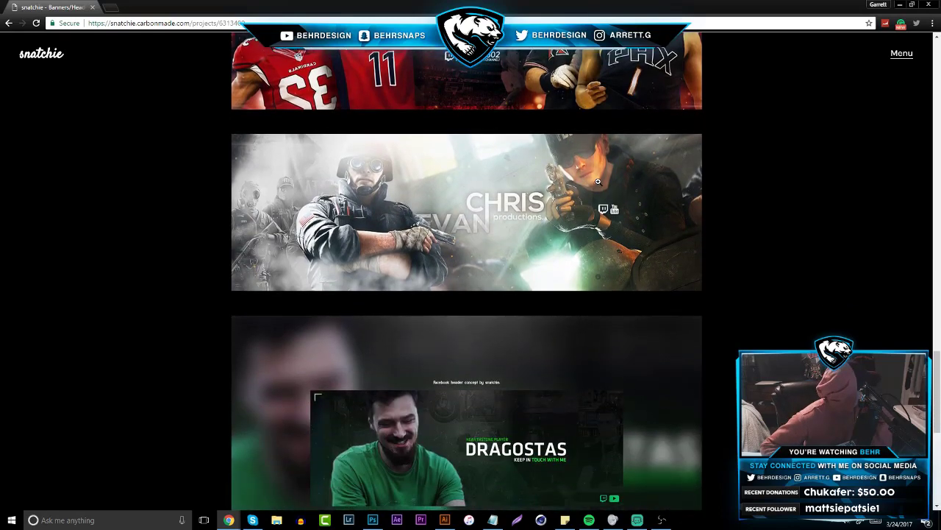
{"action": "scroll", "coordinate": [600, 180], "scroll_direction": "down", "scroll_amount": 3}
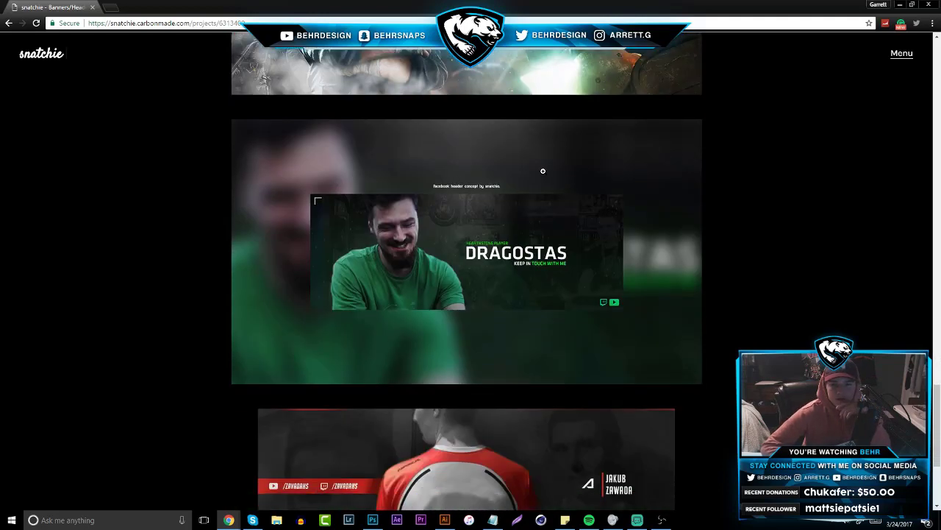
{"action": "scroll", "coordinate": [463, 183], "scroll_direction": "down", "scroll_amount": 3}
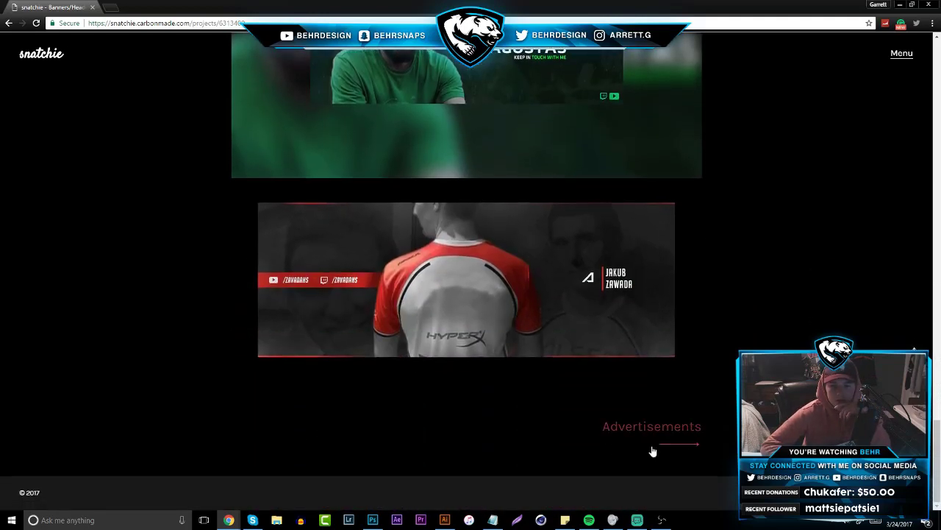
- Open the Advertisements project and examine its product ads down to the Razer Wildcat controller design
{"action": "left_click", "coordinate": [651, 446]}
{"action": "scroll", "coordinate": [443, 227], "scroll_direction": "down", "scroll_amount": 2}
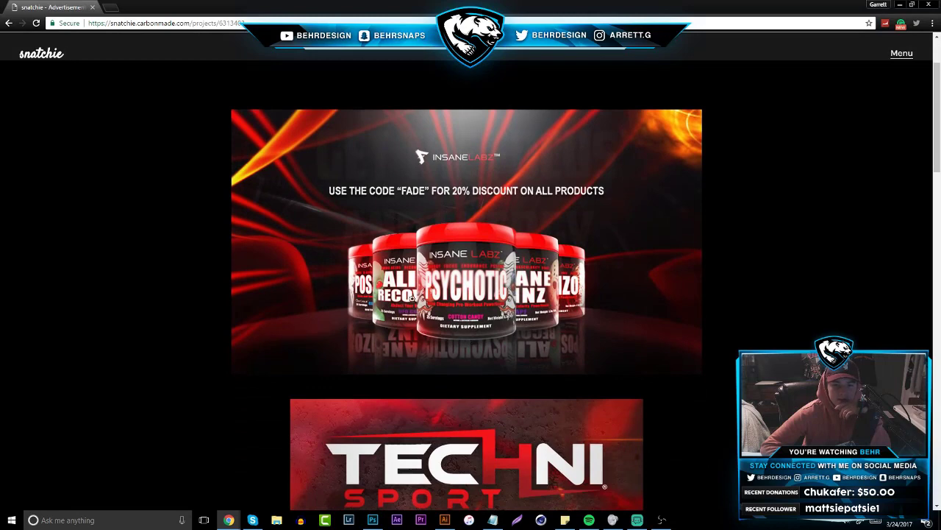
{"action": "scroll", "coordinate": [413, 298], "scroll_direction": "down", "scroll_amount": 6}
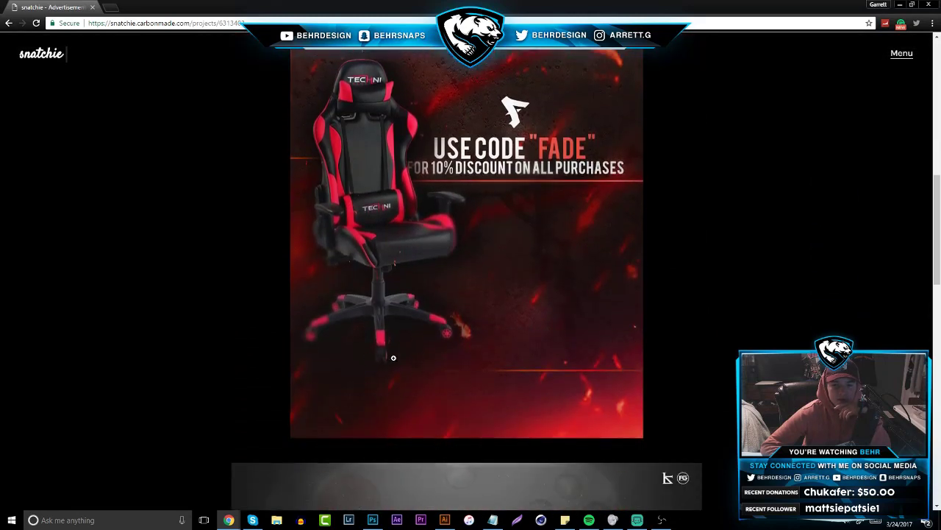
{"action": "scroll", "coordinate": [442, 316], "scroll_direction": "up", "scroll_amount": 8}
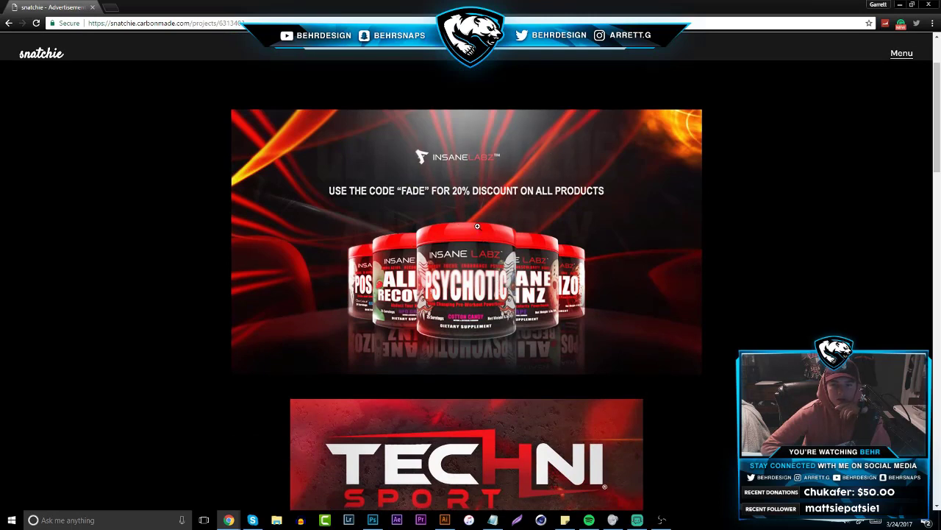
{"action": "scroll", "coordinate": [492, 258], "scroll_direction": "down", "scroll_amount": 10}
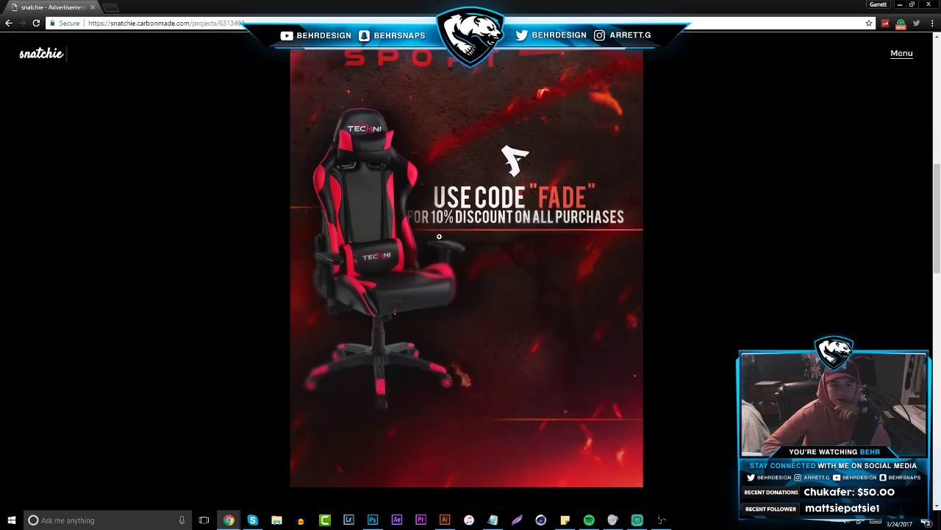
{"action": "scroll", "coordinate": [434, 231], "scroll_direction": "down", "scroll_amount": 5}
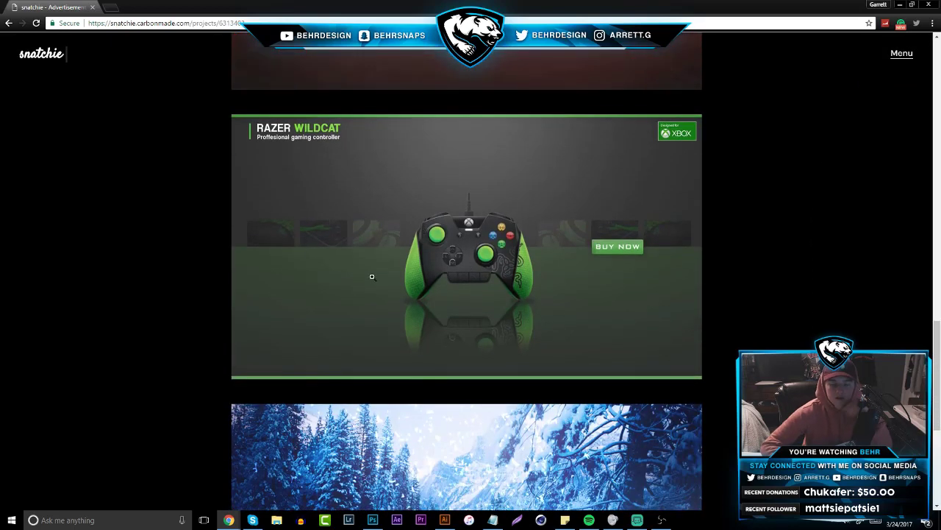
- Switch to Photoshop
{"action": "key", "text": "alt+Tab"}
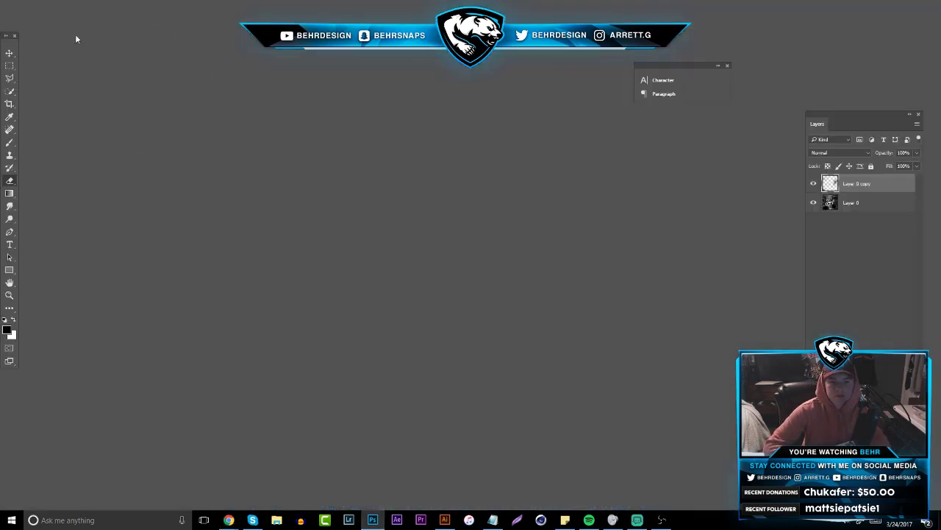
{"action": "left_click", "coordinate": [27, 8]}
{"action": "left_click", "coordinate": [33, 25]}
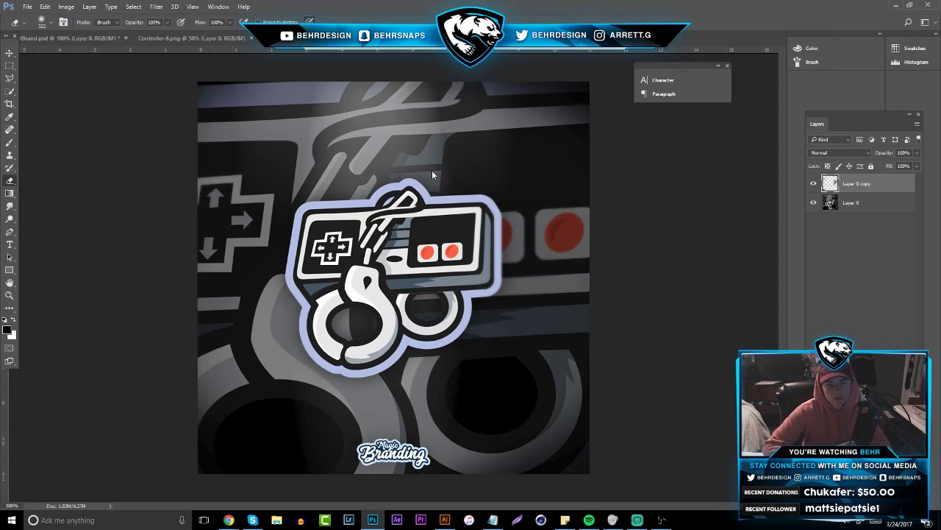
{"action": "key", "text": "ctrl+o"}
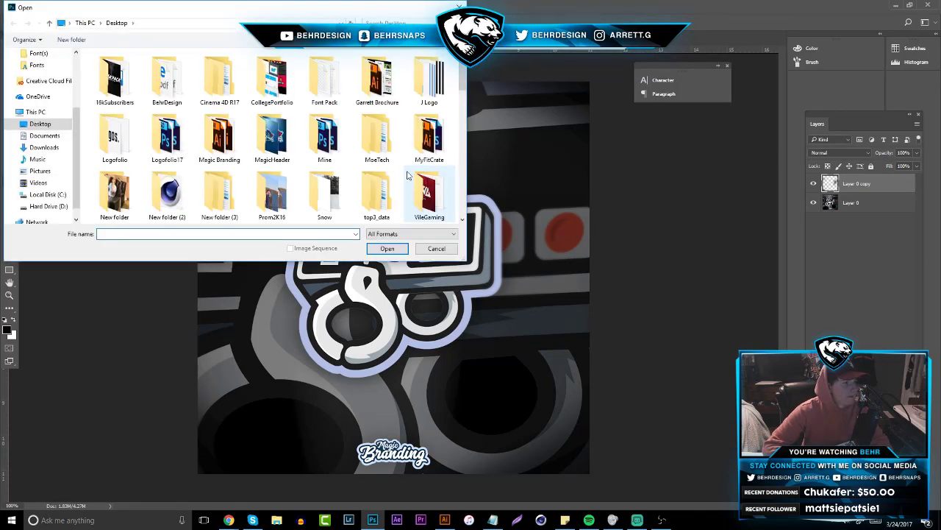
{"action": "left_click", "coordinate": [434, 248]}
- Create a new document from the recent 1920 x 1080 px, 72 ppi custom preset
{"action": "left_click", "coordinate": [30, 8]}
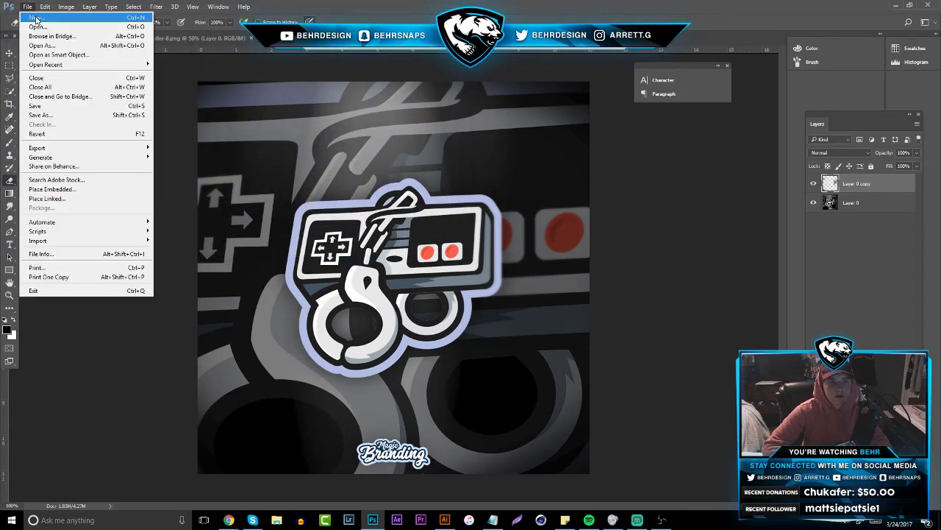
{"action": "left_click", "coordinate": [34, 16]}
{"action": "key", "text": "ctrl+n"}
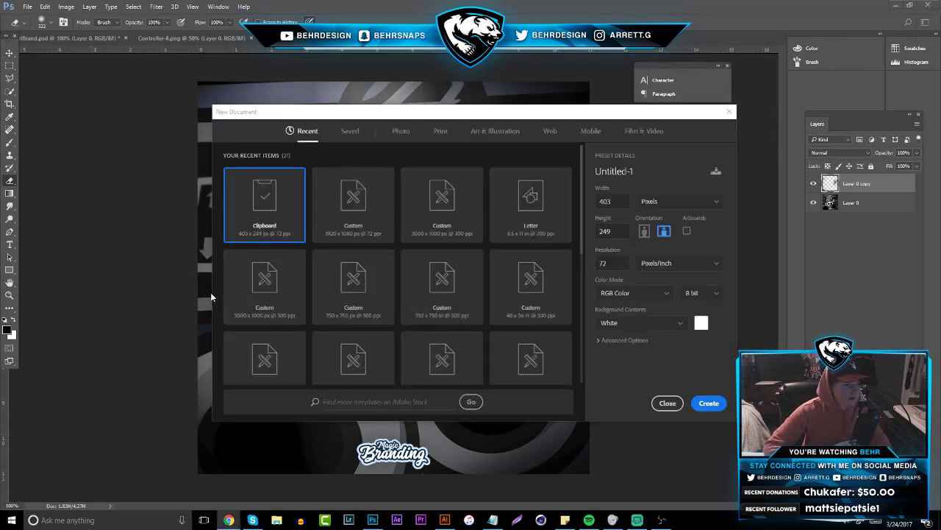
{"action": "left_click", "coordinate": [354, 221]}
{"action": "left_click", "coordinate": [708, 403]}
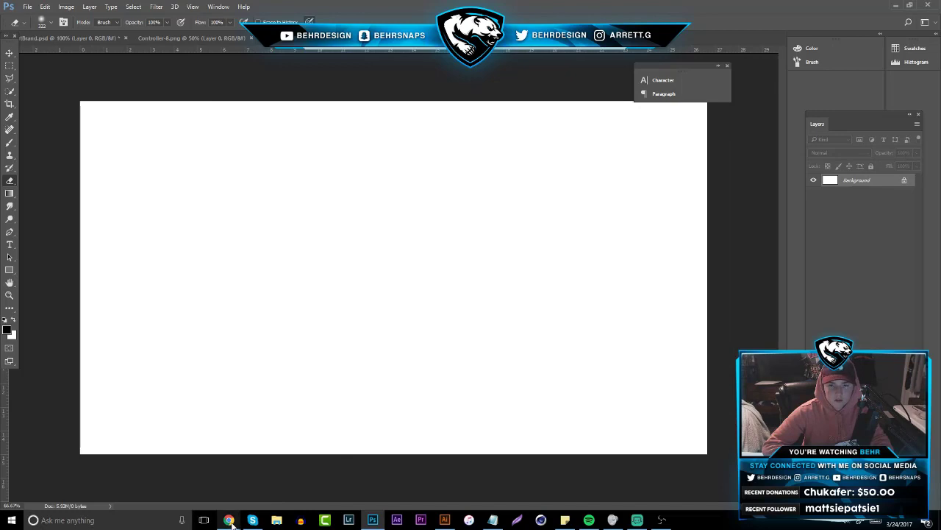
- Switch to Chrome and enlarge the Razer Wildcat controller ad
{"action": "mouse_move", "coordinate": [231, 521]}
{"action": "left_click", "coordinate": [352, 500]}
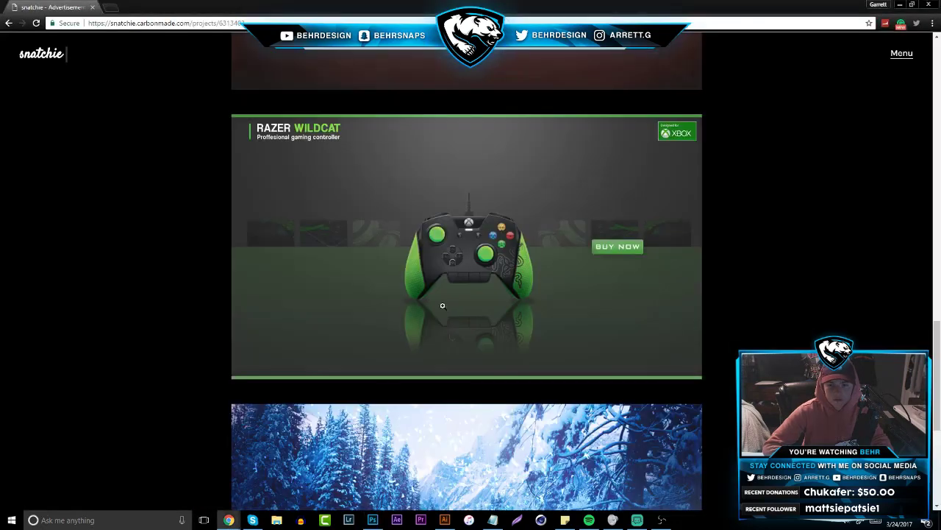
{"action": "right_click", "coordinate": [443, 304]}
{"action": "left_click", "coordinate": [399, 304]}
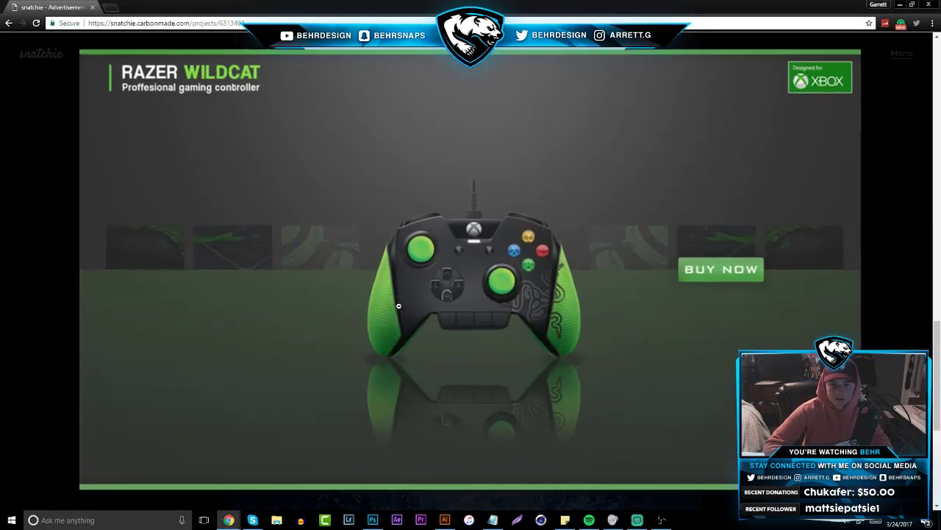
- Capture the whole enlarged Razer Wildcat ad with the screen capture tool
{"action": "right_click", "coordinate": [402, 308]}
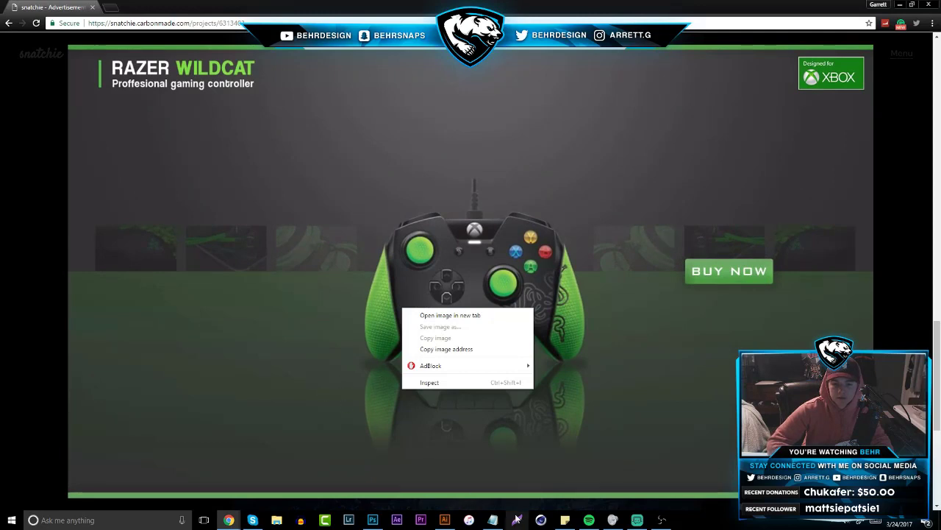
{"action": "left_click", "coordinate": [517, 520]}
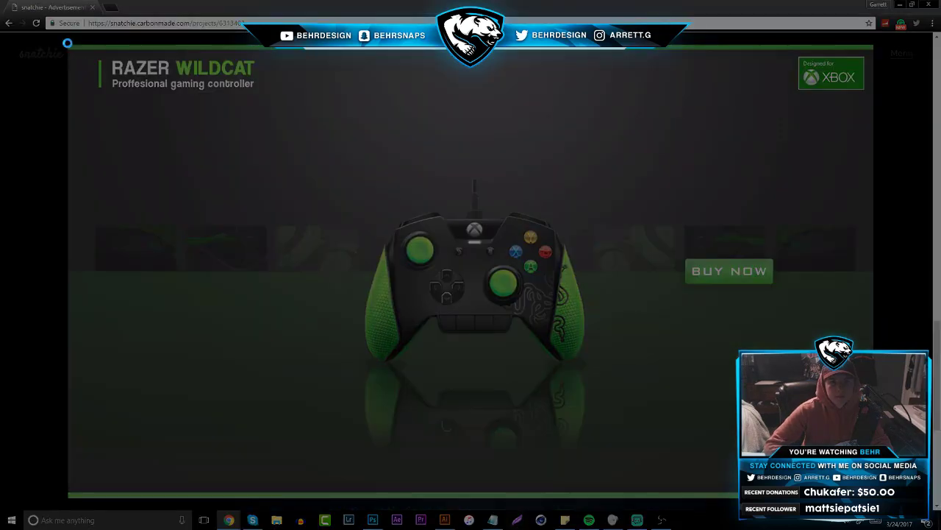
{"action": "left_click_drag", "start_coordinate": [70, 46], "coordinate": [872, 496]}
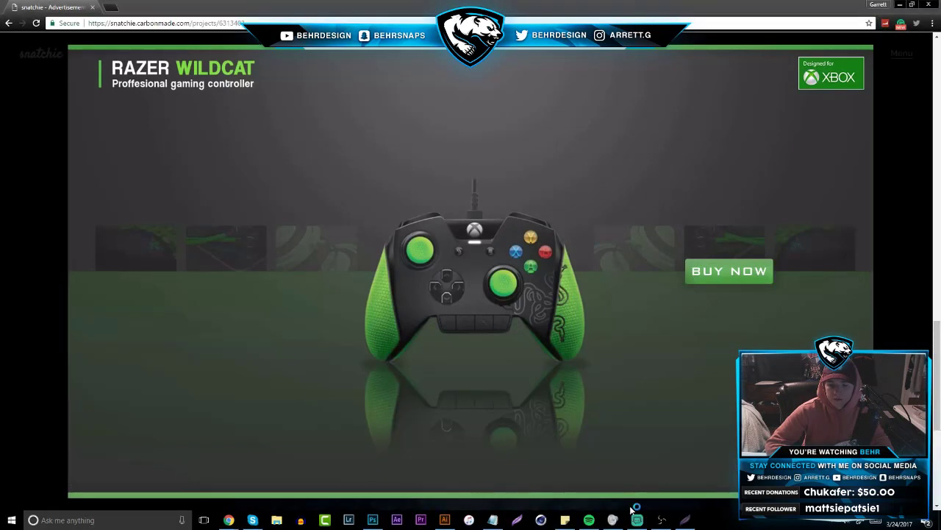
- Switch to Photoshop and paste the captured ad into the blank document
{"action": "left_click", "coordinate": [373, 519]}
{"action": "key", "text": "ctrl+v"}
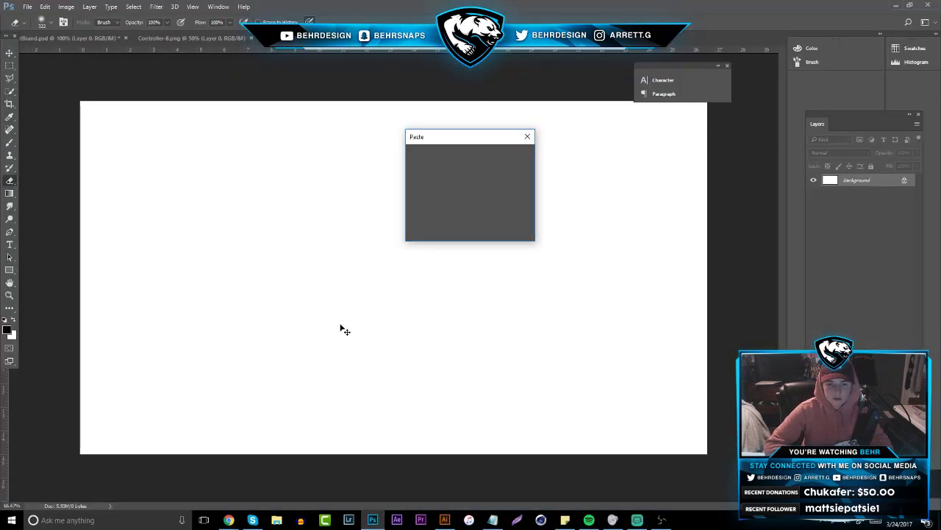
{"action": "left_click", "coordinate": [516, 160]}
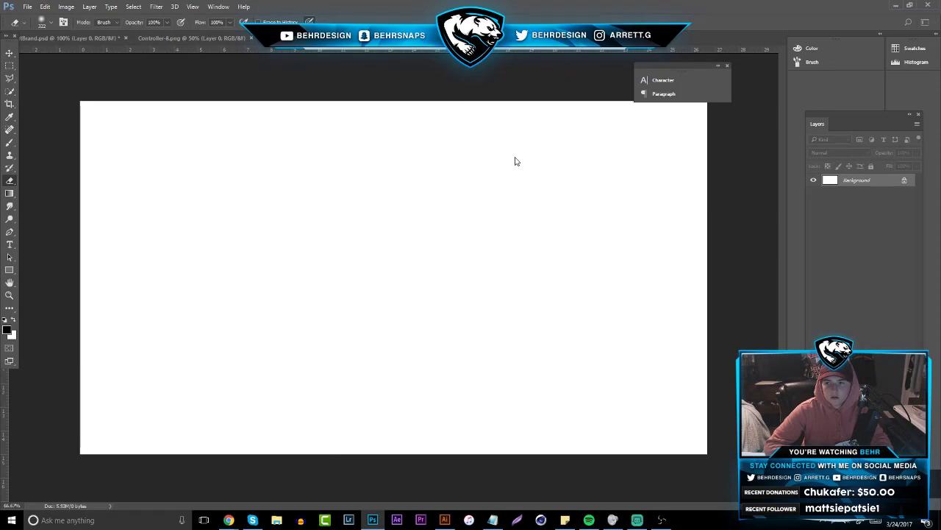
{"action": "left_click", "coordinate": [471, 204]}
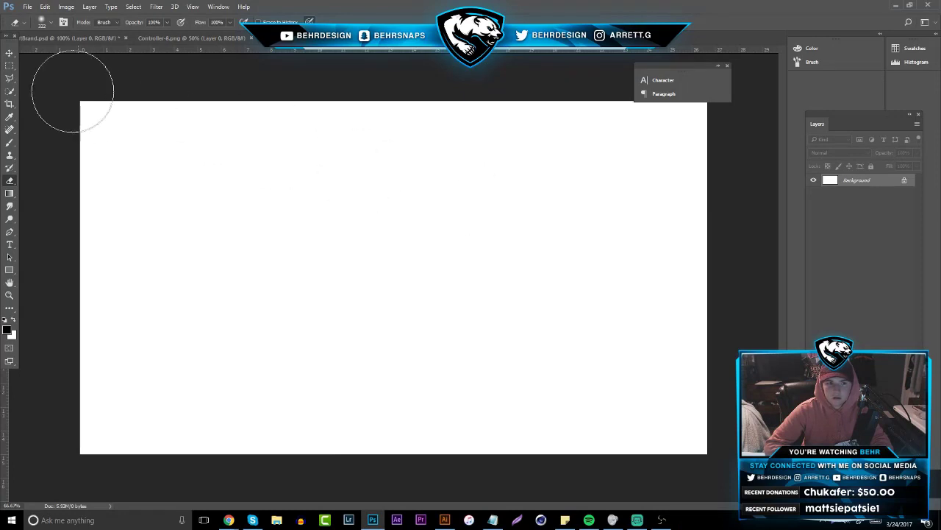
{"action": "left_click", "coordinate": [9, 54]}
{"action": "key", "text": "ctrl+v"}
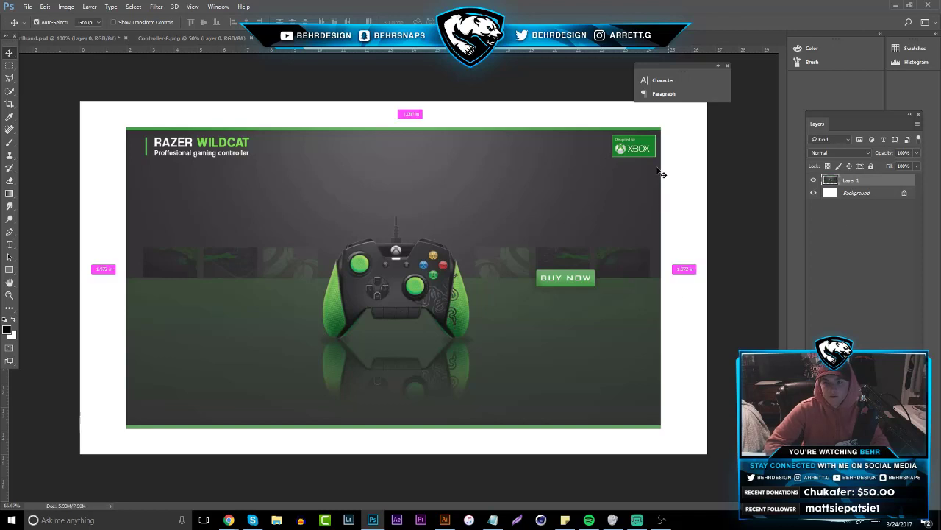
- Scale the pasted ad to about 42% and place it near the canvas's upper edge, roughly centred horizontally
{"action": "key", "text": "ctrl+t"}
{"action": "left_click_drag", "start_coordinate": [659, 127], "coordinate": [484, 169]}
{"action": "left_click_drag", "start_coordinate": [463, 272], "coordinate": [458, 170]}
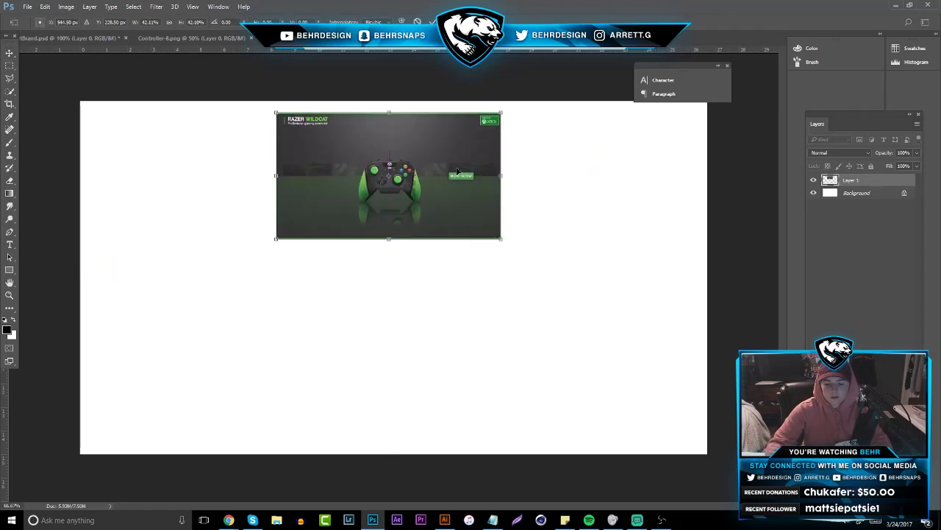
{"action": "key", "text": "Return"}
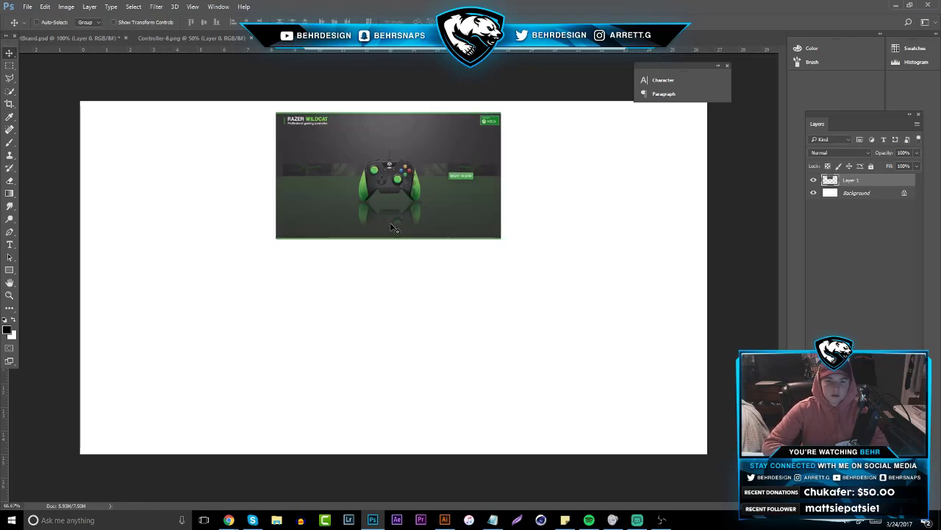
- Add an empty layer above the ad and sample the controller's green as the foreground colour
{"action": "key", "text": "ctrl+alt+shift+n"}
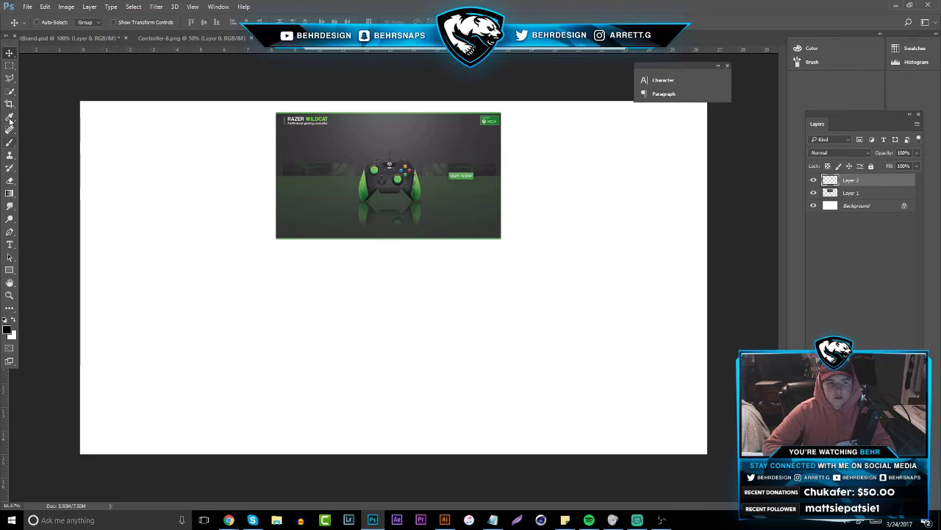
{"action": "left_click", "coordinate": [10, 117]}
{"action": "left_click", "coordinate": [366, 172]}
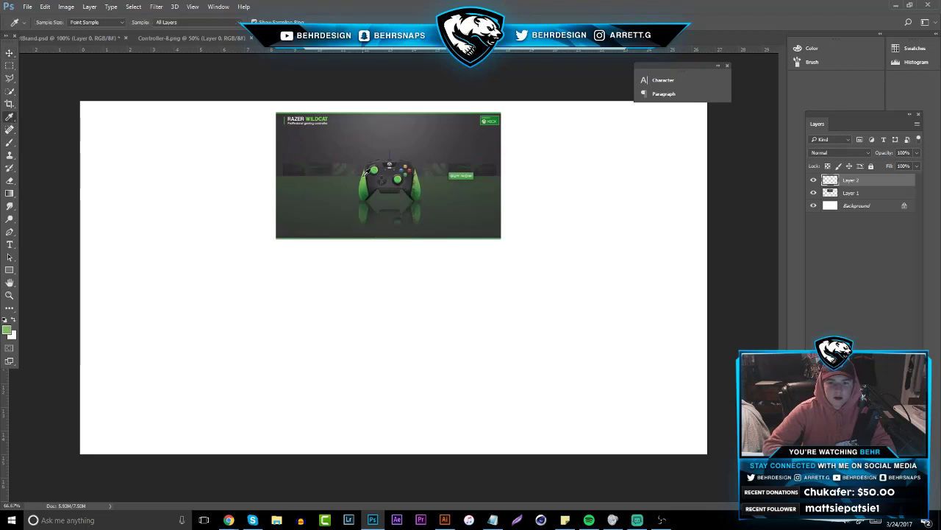
- Set the background colour to the dark green 10571c sampled from the controller's grip in the ad
{"action": "left_click", "coordinate": [12, 335]}
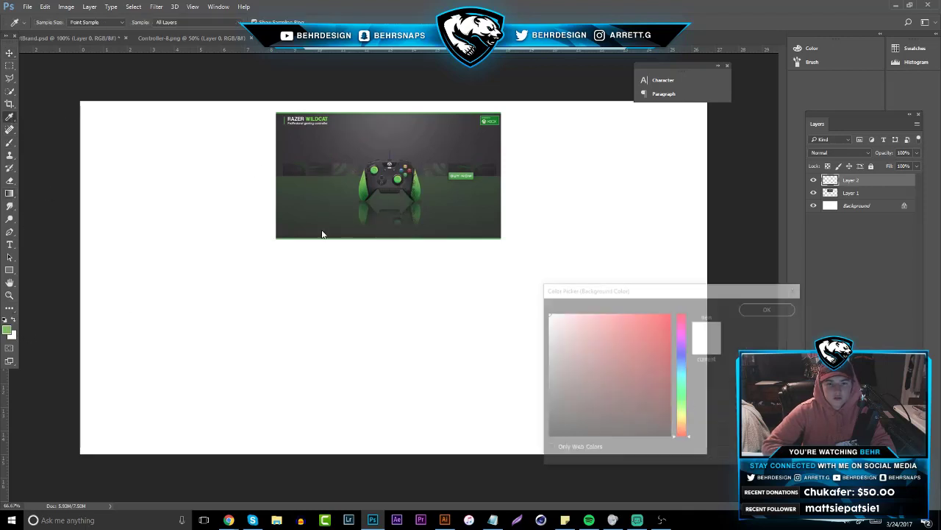
{"action": "left_click", "coordinate": [367, 194]}
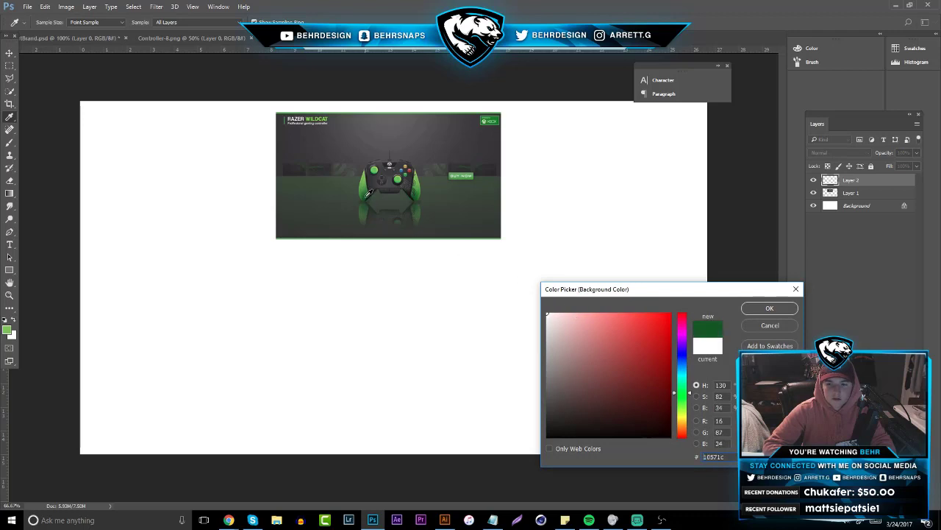
{"action": "left_click", "coordinate": [770, 308]}
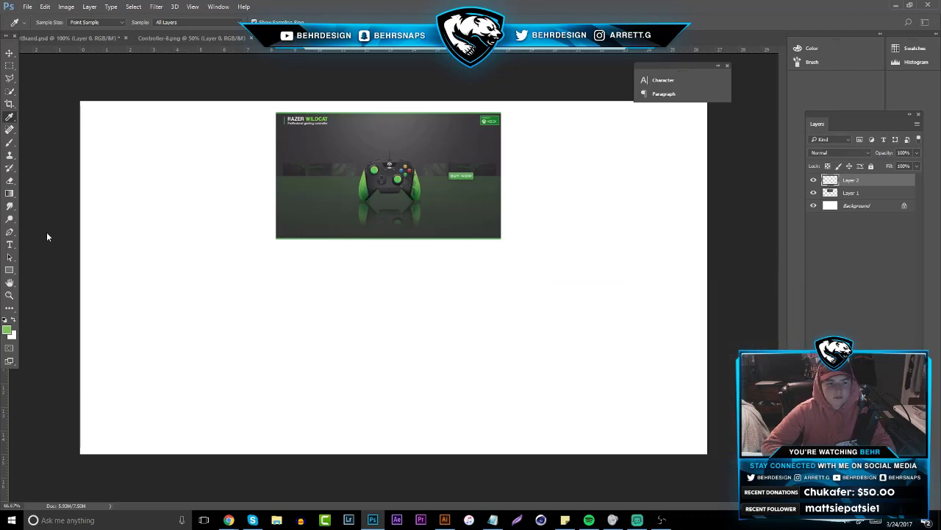
- Draw a light green rectangle about 1924 x 477 px across the full width of the canvas's lower part
{"action": "left_click", "coordinate": [9, 193]}
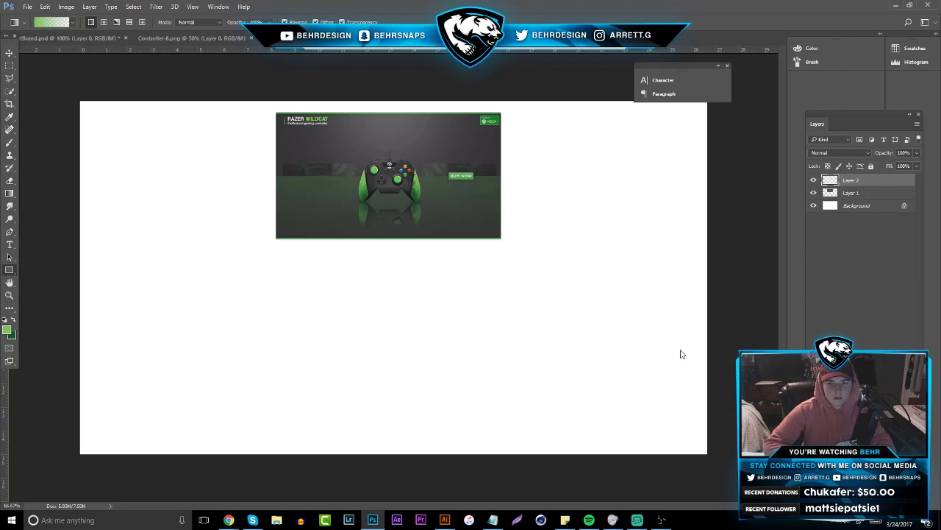
{"action": "key", "text": "u"}
{"action": "left_click_drag", "start_coordinate": [80, 457], "coordinate": [709, 302]}
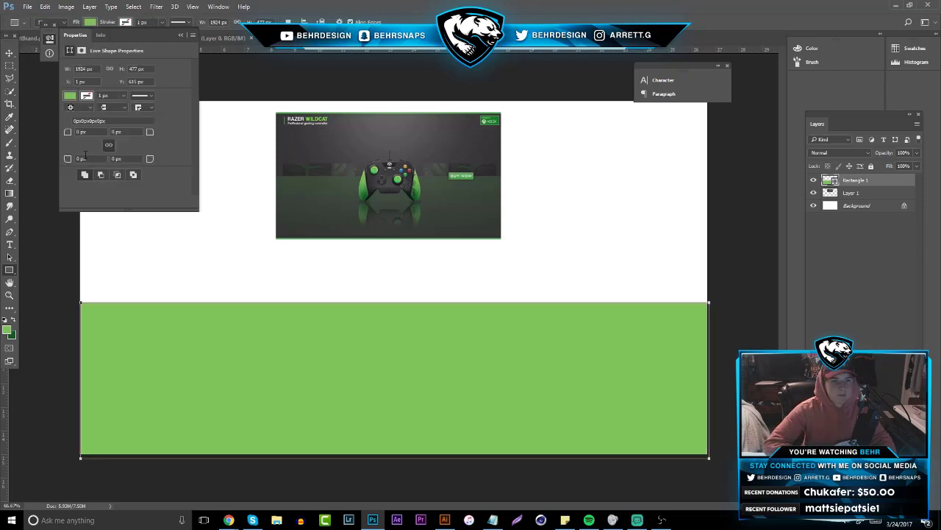
{"action": "left_click", "coordinate": [10, 194]}
- Close all the other open documents without saving their changes and return to Untitled-1
{"action": "left_click", "coordinate": [125, 38]}
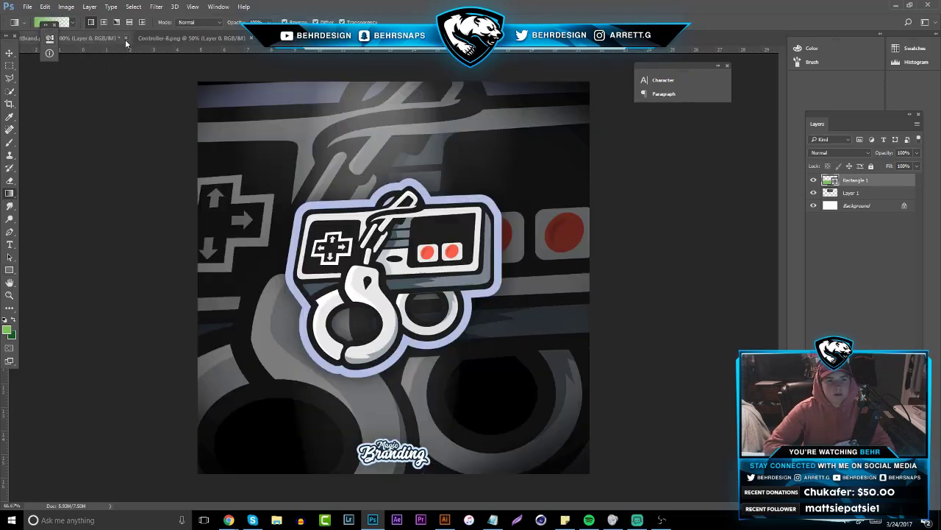
{"action": "left_click", "coordinate": [472, 197]}
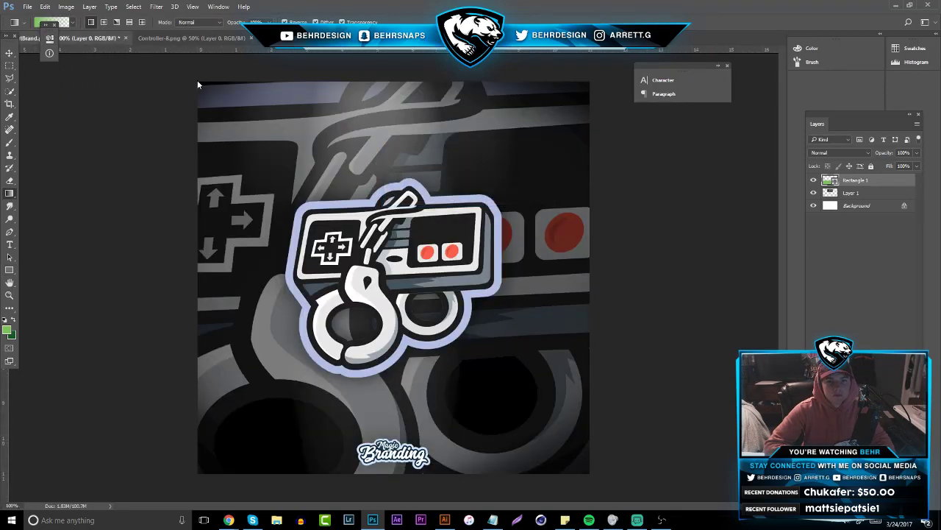
{"action": "left_click", "coordinate": [156, 34]}
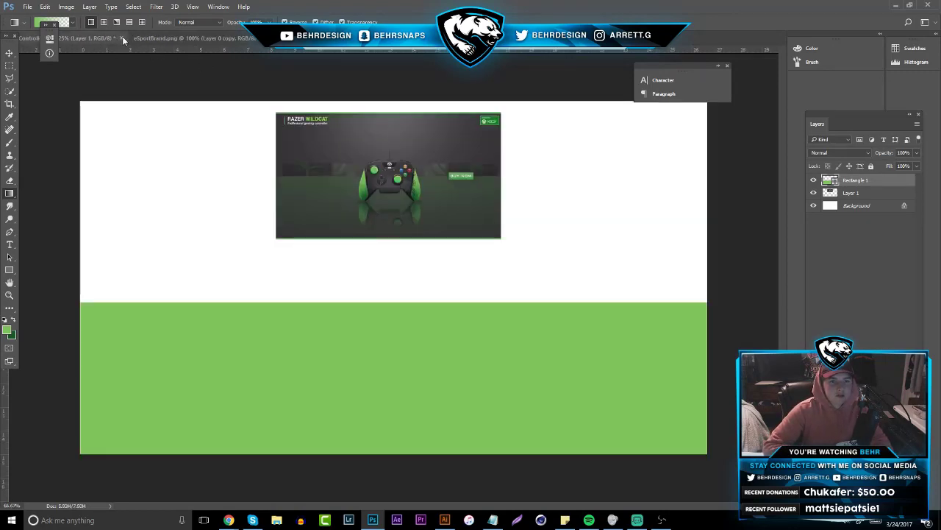
{"action": "left_click", "coordinate": [121, 37]}
{"action": "key", "text": "Escape"}
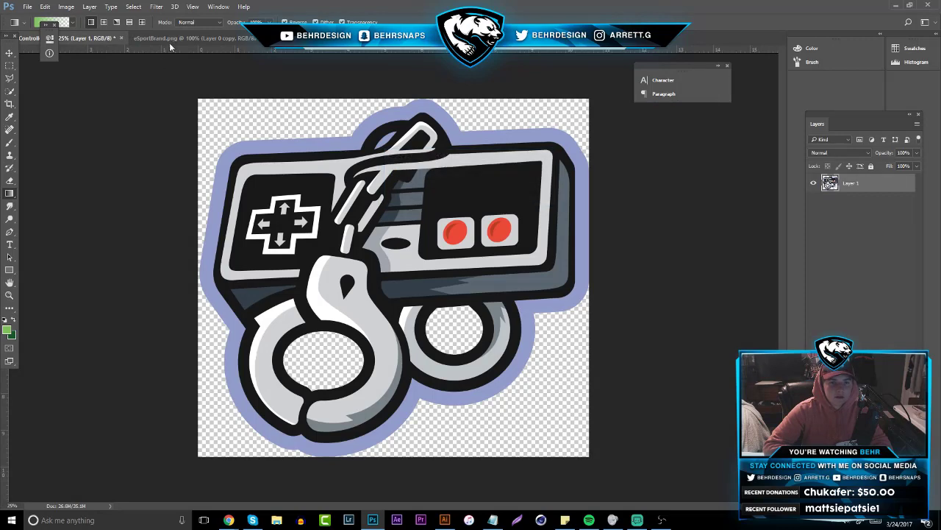
{"action": "left_click", "coordinate": [187, 41]}
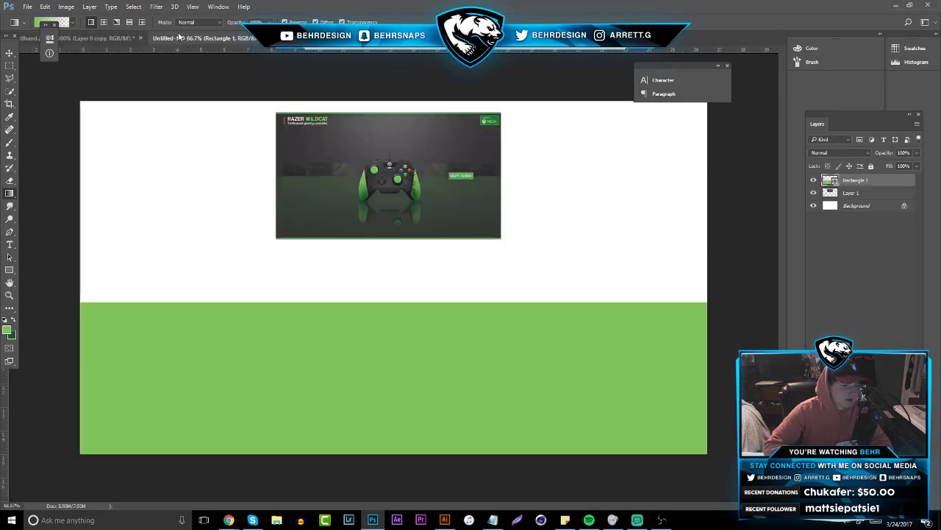
{"action": "left_click", "coordinate": [139, 35]}
{"action": "key", "text": "ctrl+w"}
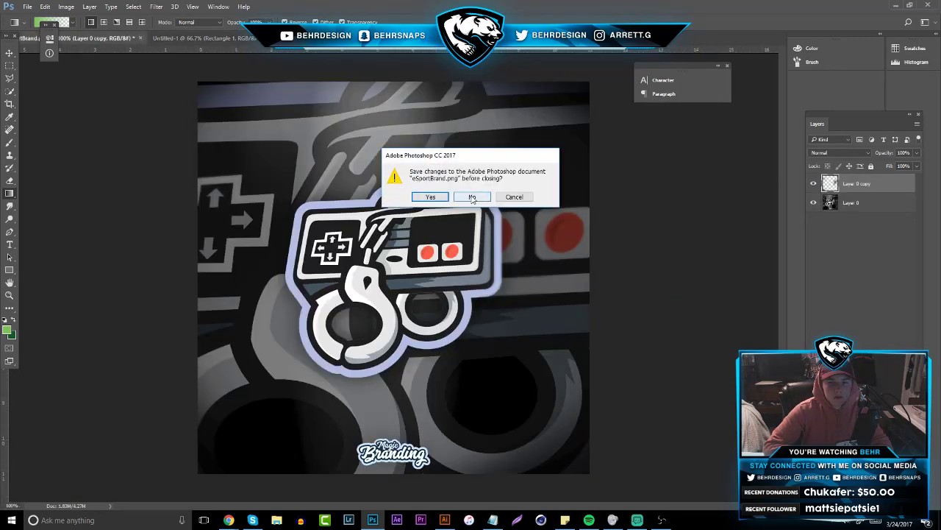
{"action": "key", "text": "n"}
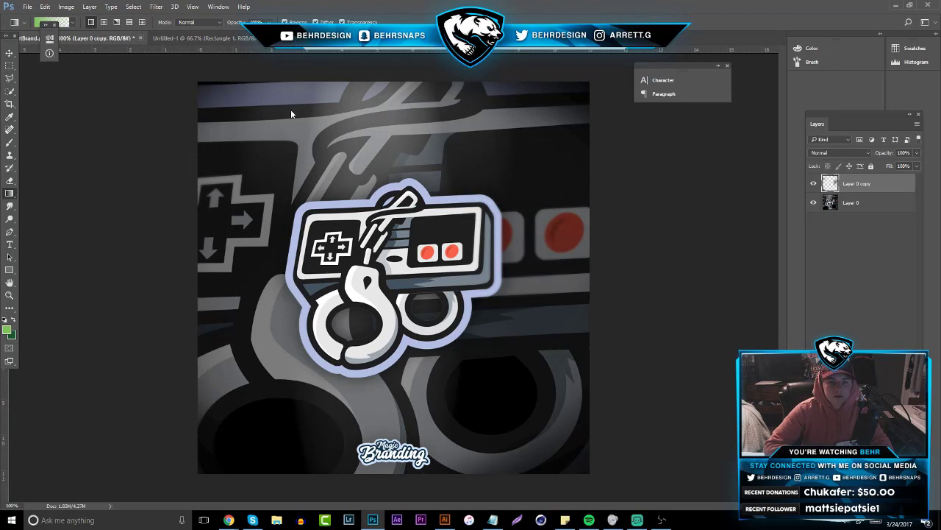
{"action": "left_click", "coordinate": [207, 38]}
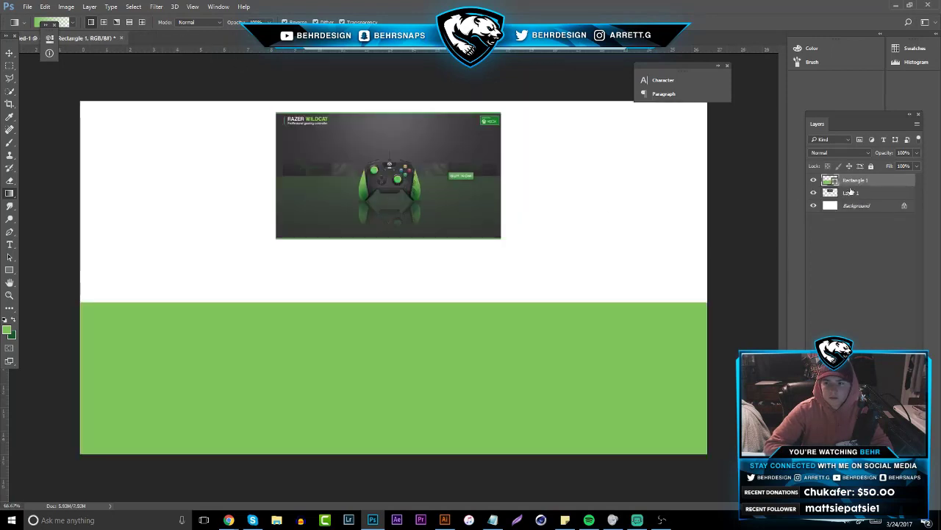
- Add a layer clipped to the green rectangle and choose the foreground-to-background gradient preset
{"action": "key", "text": "ctrl+shift+alt+n"}
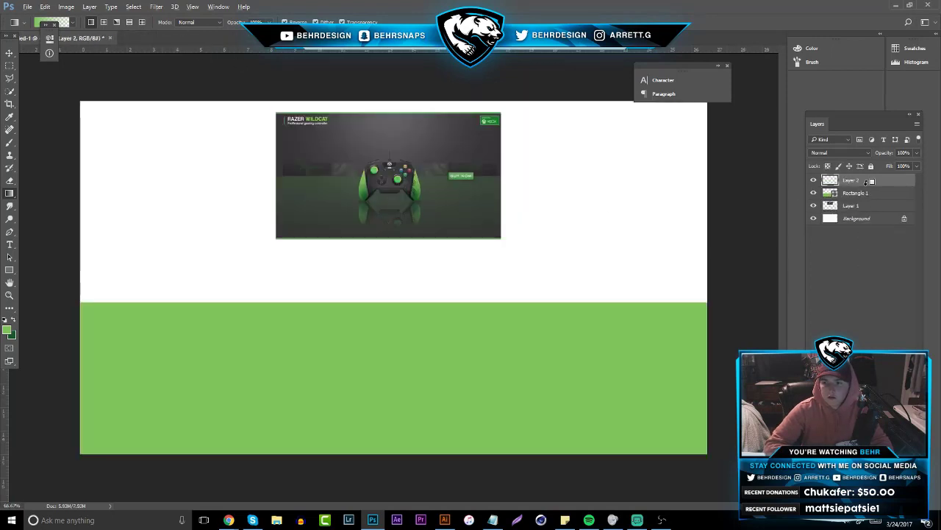
{"action": "left_click", "coordinate": [870, 180], "text": "alt"}
{"action": "left_click", "coordinate": [67, 26]}
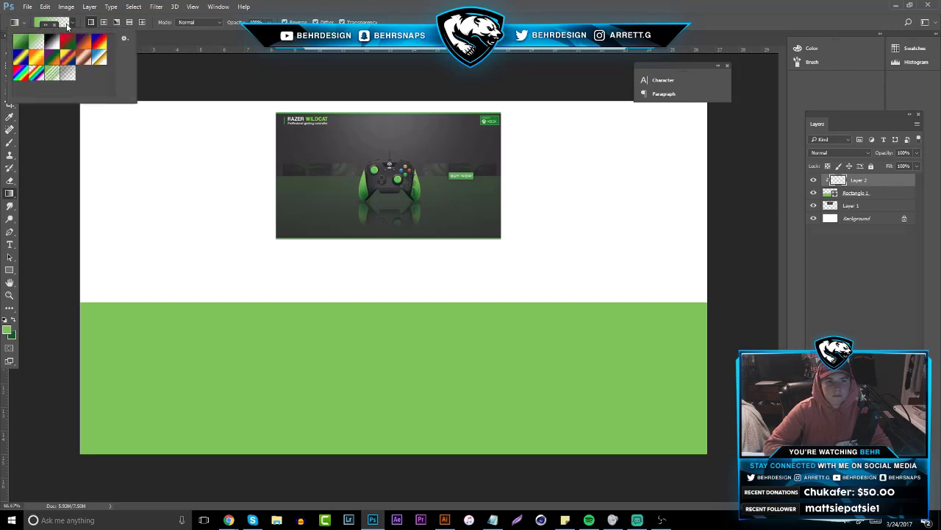
{"action": "left_click", "coordinate": [24, 40]}
{"action": "left_click", "coordinate": [104, 23]}
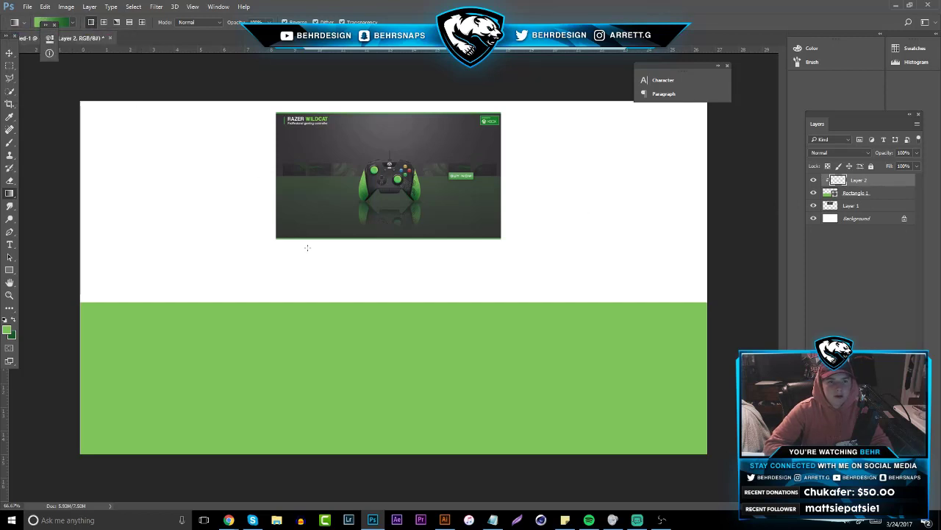
{"action": "left_click_drag", "start_coordinate": [307, 248], "coordinate": [336, 451]}
{"action": "key", "text": "ctrl+z"}
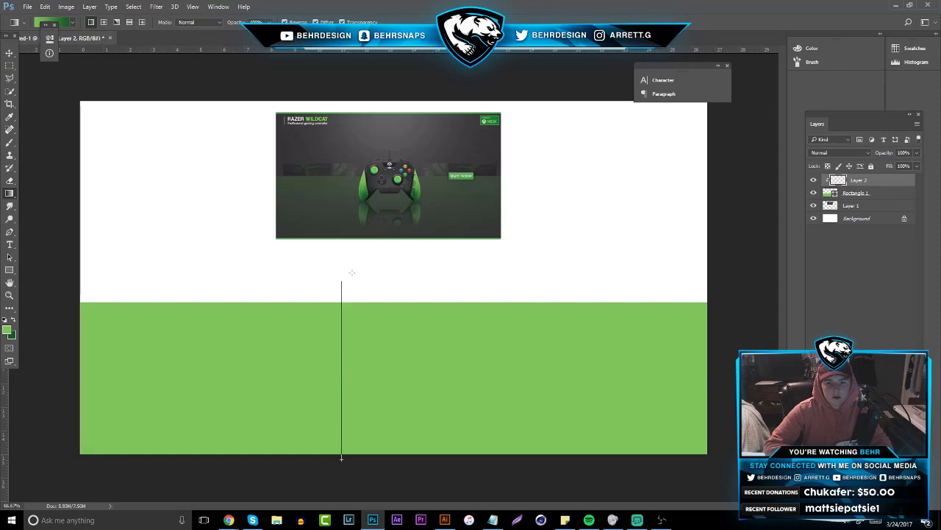
{"action": "left_click_drag", "start_coordinate": [352, 272], "coordinate": [353, 224]}
{"action": "key", "text": "ctrl+z"}
- Fill the clipped layer with a vertical gradient from dark green at the base to light green at the rectangle's upper edge
{"action": "left_click_drag", "start_coordinate": [364, 497], "coordinate": [363, 307]}
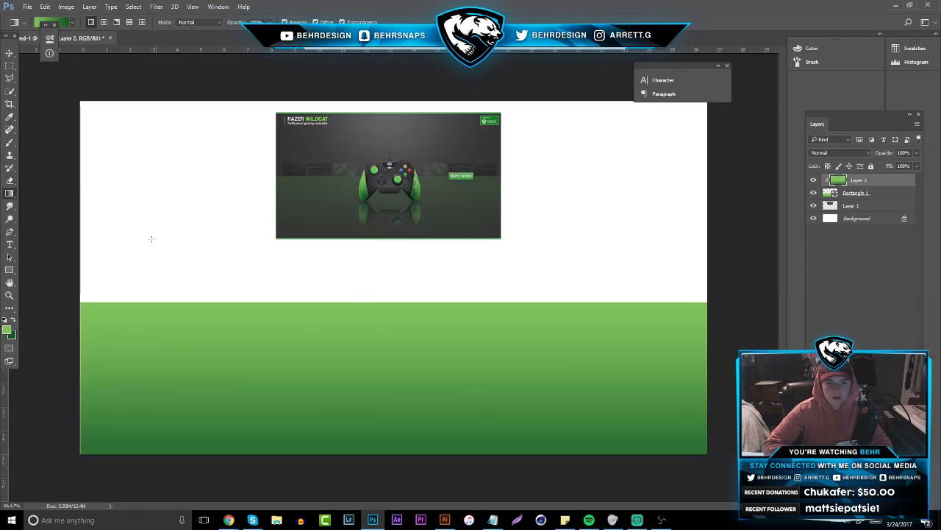
- Add a layer directly above the Background and sample the controller's dark grey as the foreground colour
{"action": "left_click", "coordinate": [857, 218]}
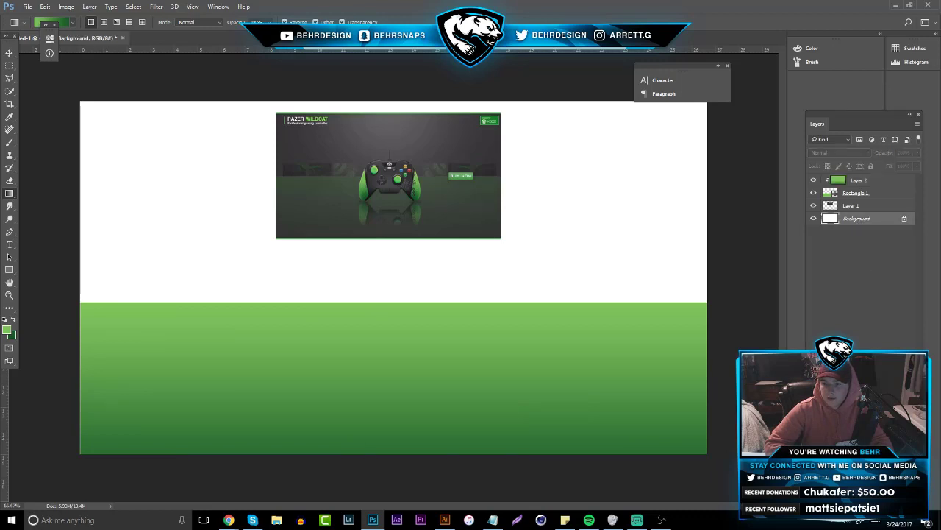
{"action": "key", "text": "ctrl+shift+alt+n"}
{"action": "key", "text": "i"}
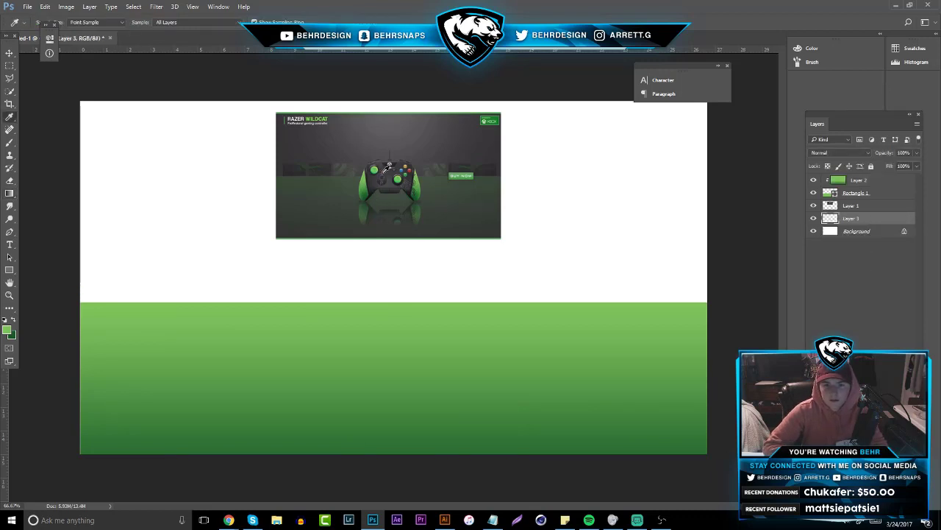
{"action": "left_click_drag", "start_coordinate": [386, 168], "coordinate": [385, 172]}
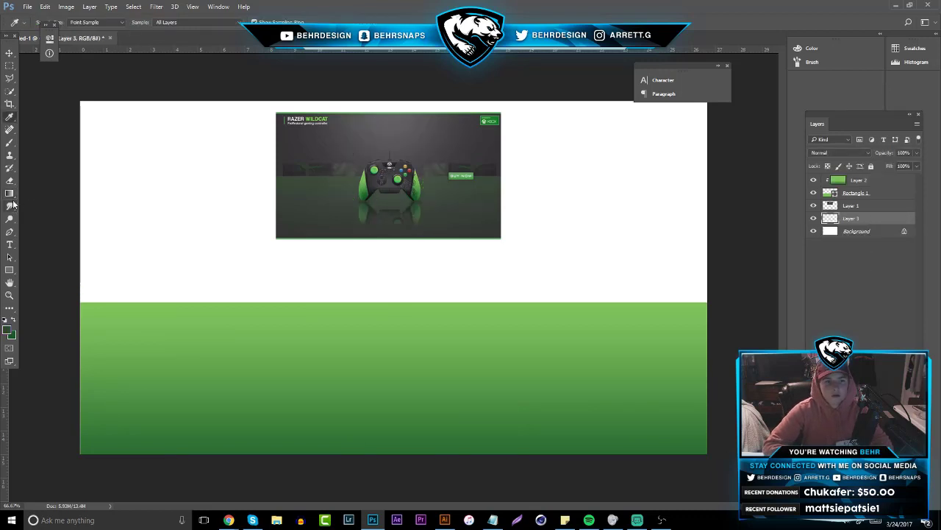
- Draw a dark grey rectangle about 2144 x 659 px covering the upper canvas behind the ad and the green rectangle
{"action": "left_click", "coordinate": [9, 269]}
{"action": "mouse_move", "coordinate": [72, 306]}
{"action": "left_mouse_down"}
{"action": "mouse_move", "coordinate": [374, 301]}
{"action": "mouse_move", "coordinate": [772, 110]}
{"action": "mouse_move", "coordinate": [771, 93]}
{"action": "left_mouse_up"}
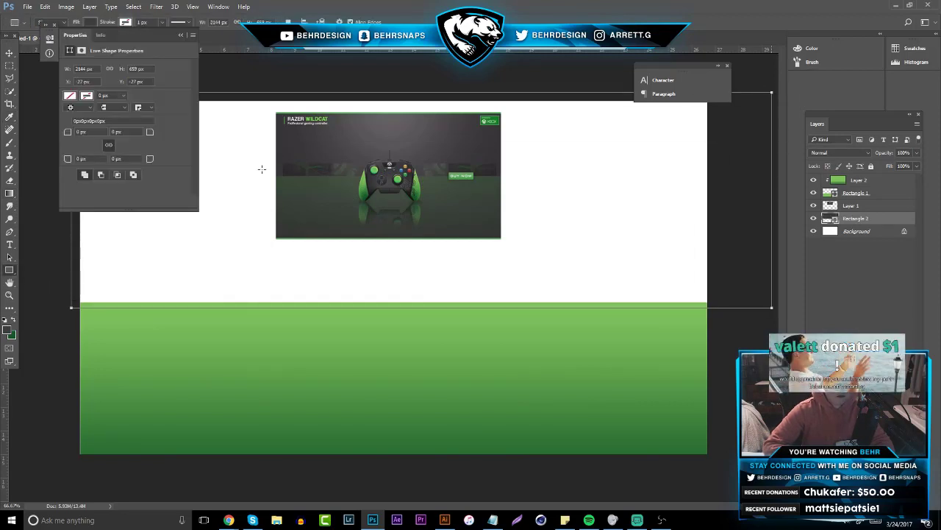
{"action": "left_click", "coordinate": [191, 32]}
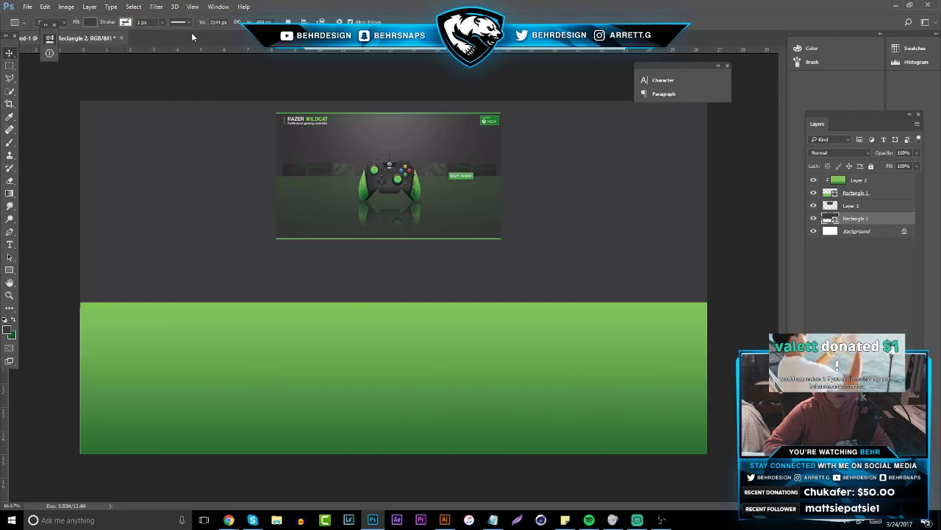
{"action": "key", "text": "v"}
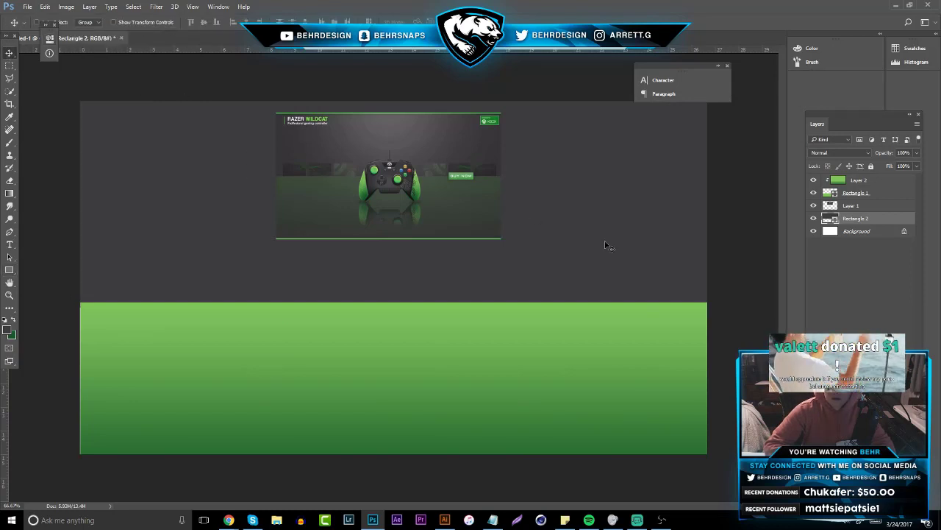
- On a new topmost layer, draw a flat black ellipse about 1529 px wide and centre it over the edge between grey and green
{"action": "key", "text": "ctrl+shift+alt+n"}
{"action": "left_click_drag", "start_coordinate": [852, 219], "coordinate": [859, 175]}
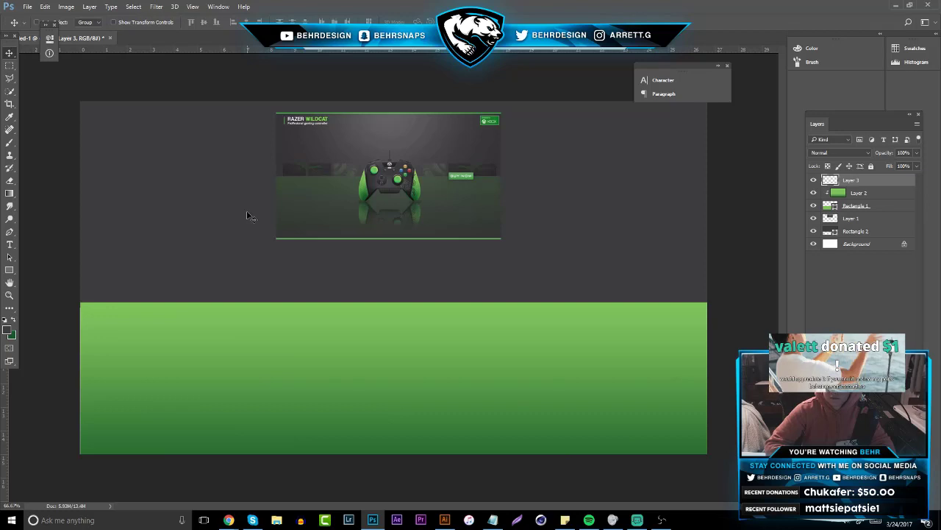
{"action": "right_click", "coordinate": [7, 272]}
{"action": "left_click", "coordinate": [44, 289]}
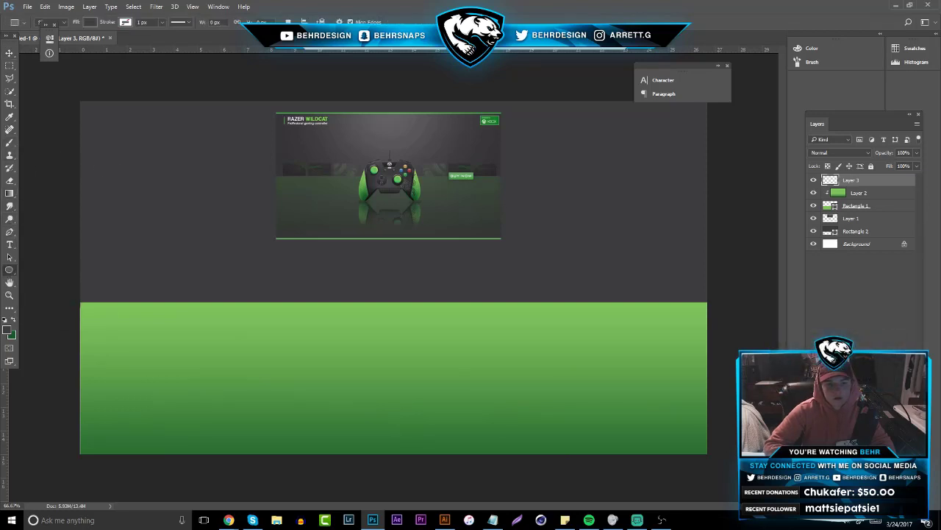
{"action": "left_click", "coordinate": [12, 320]}
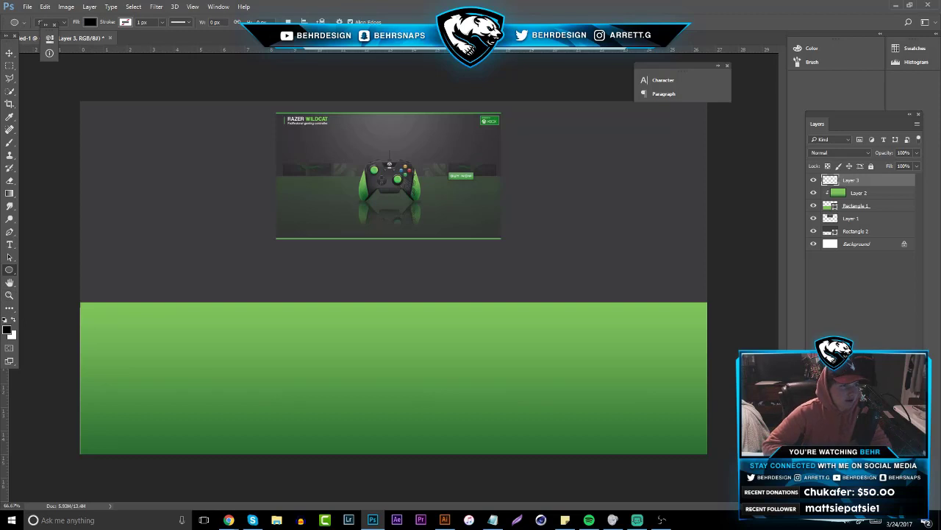
{"action": "left_click_drag", "start_coordinate": [126, 295], "coordinate": [631, 322]}
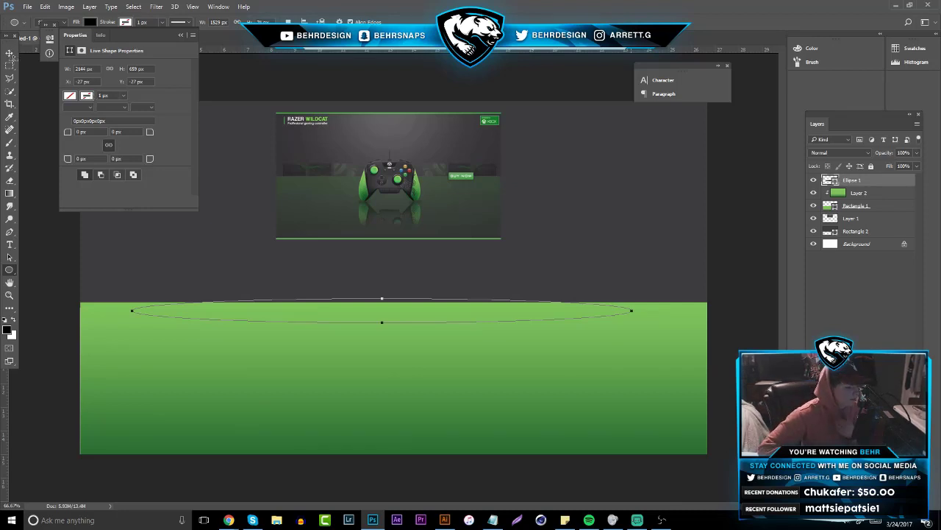
{"action": "left_click", "coordinate": [9, 53]}
{"action": "left_click_drag", "start_coordinate": [373, 305], "coordinate": [393, 307]}
- Convert the black ellipse to a smart object and apply a Gaussian Blur with a radius of 37.4 pixels
{"action": "left_click", "coordinate": [156, 6]}
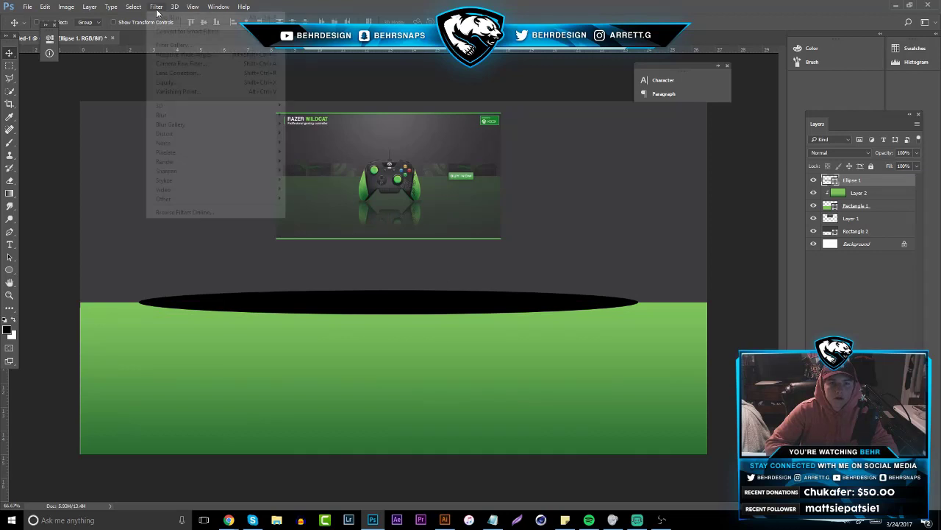
{"action": "mouse_move", "coordinate": [157, 113]}
{"action": "left_click", "coordinate": [125, 153]}
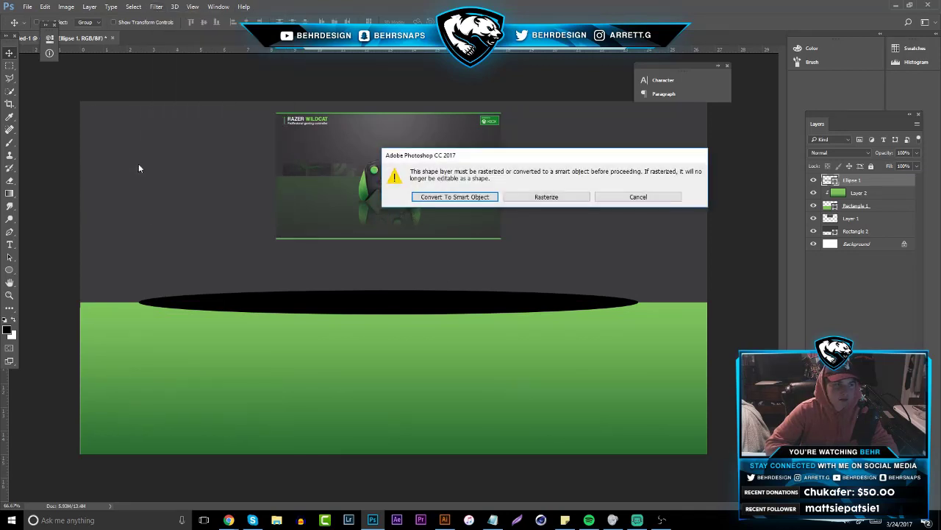
{"action": "left_click", "coordinate": [441, 197]}
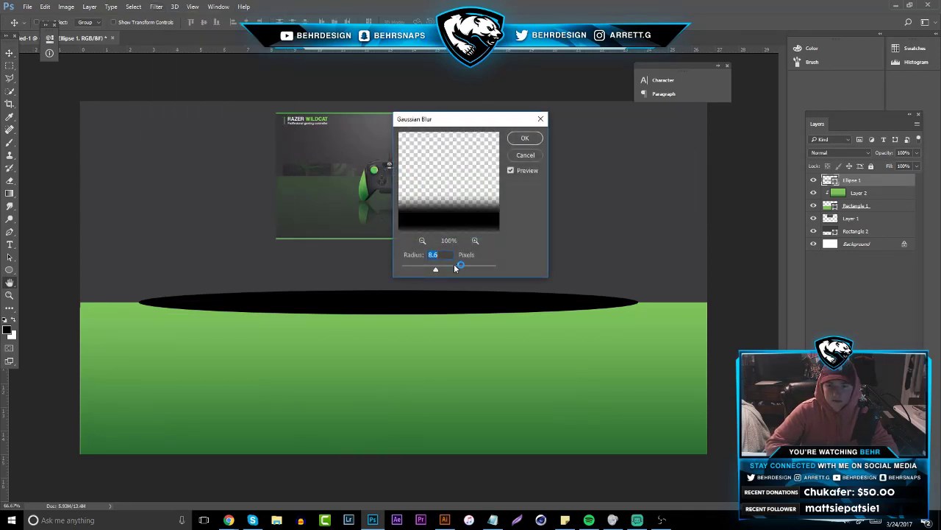
{"action": "mouse_move", "coordinate": [453, 267]}
{"action": "left_mouse_down"}
{"action": "mouse_move", "coordinate": [466, 271]}
{"action": "mouse_move", "coordinate": [457, 269]}
{"action": "left_mouse_up"}
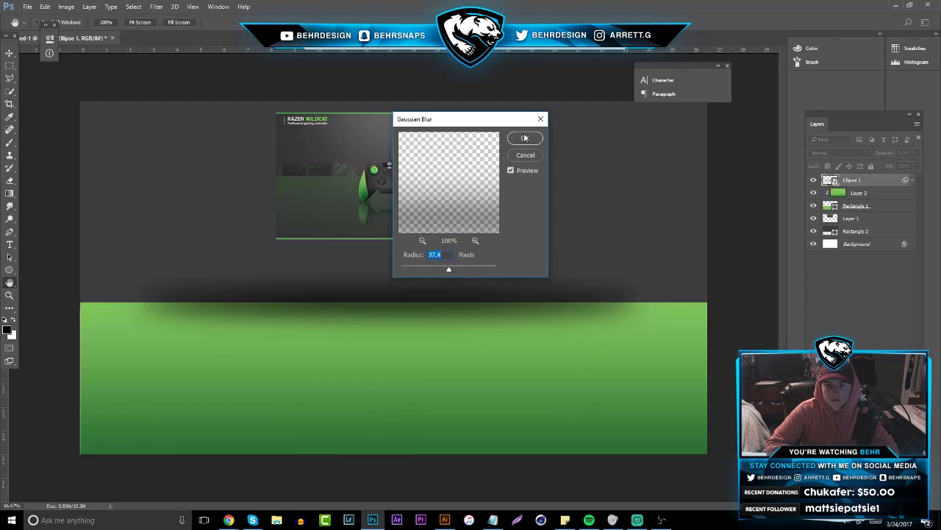
{"action": "left_click", "coordinate": [524, 137]}
- Add an empty layer above the blurred ellipse
{"action": "left_click", "coordinate": [9, 296]}
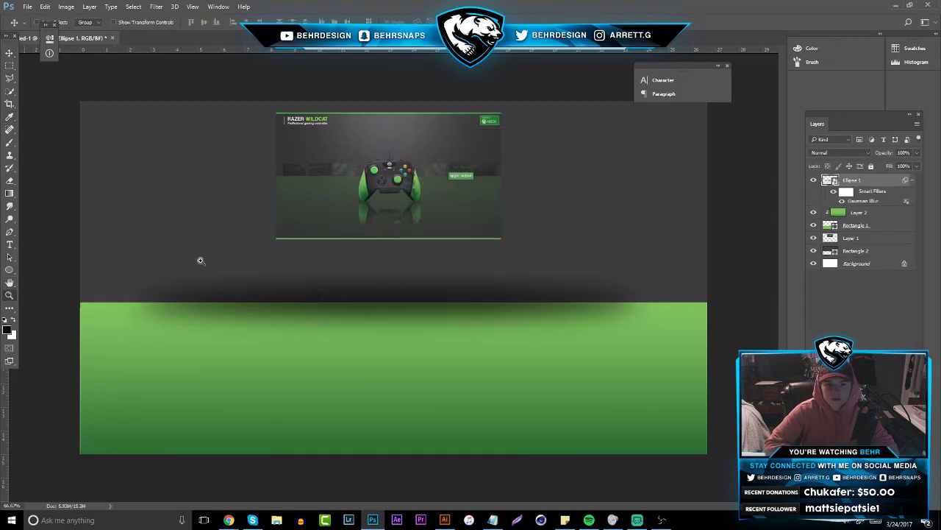
{"action": "left_click_drag", "start_coordinate": [351, 284], "coordinate": [267, 281]}
{"action": "left_click_drag", "start_coordinate": [409, 285], "coordinate": [427, 276]}
{"action": "scroll", "coordinate": [428, 277], "scroll_direction": "up", "scroll_amount": 2}
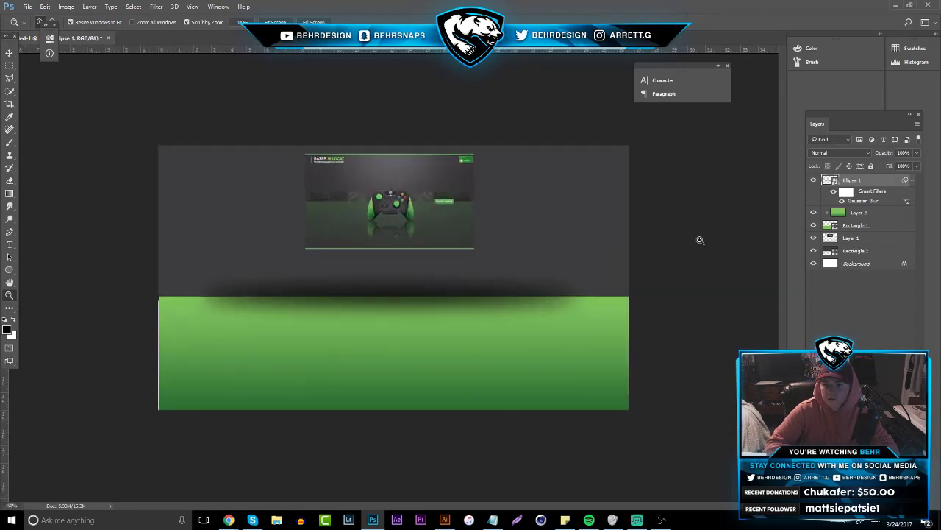
{"action": "key", "text": "ctrl+shift+alt+n"}
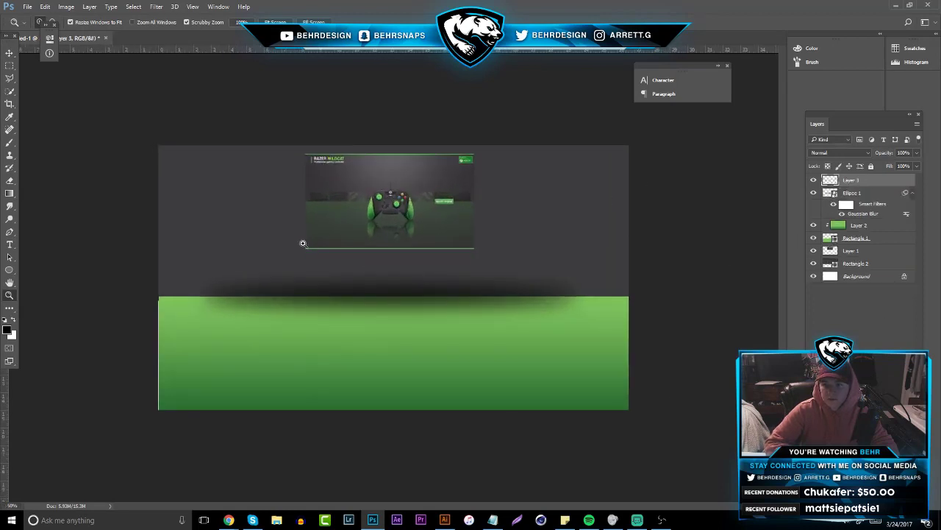
- Paint a black vignette around the canvas edges with an 800 px brush at 0% hardness and lower the layer's opacity to 55%
{"action": "left_click", "coordinate": [10, 143]}
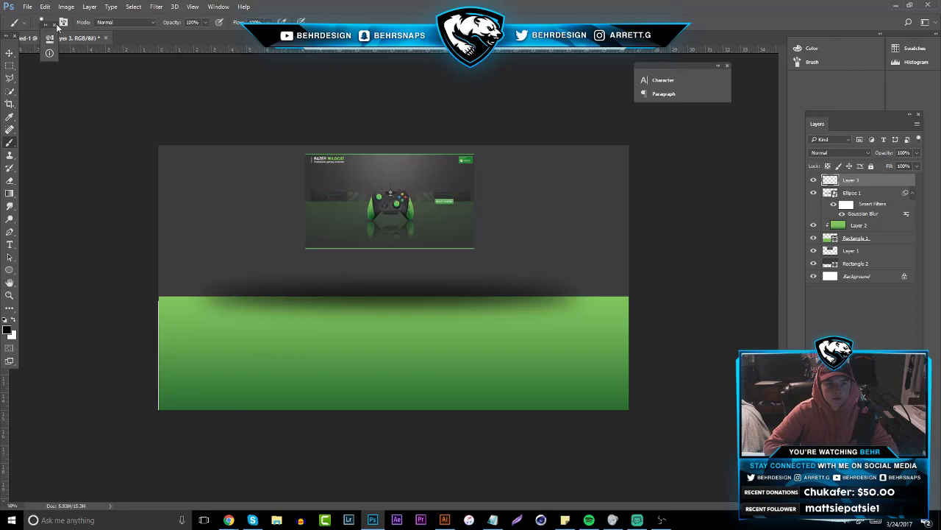
{"action": "left_click", "coordinate": [51, 23]}
{"action": "left_click_drag", "start_coordinate": [87, 73], "coordinate": [53, 75]}
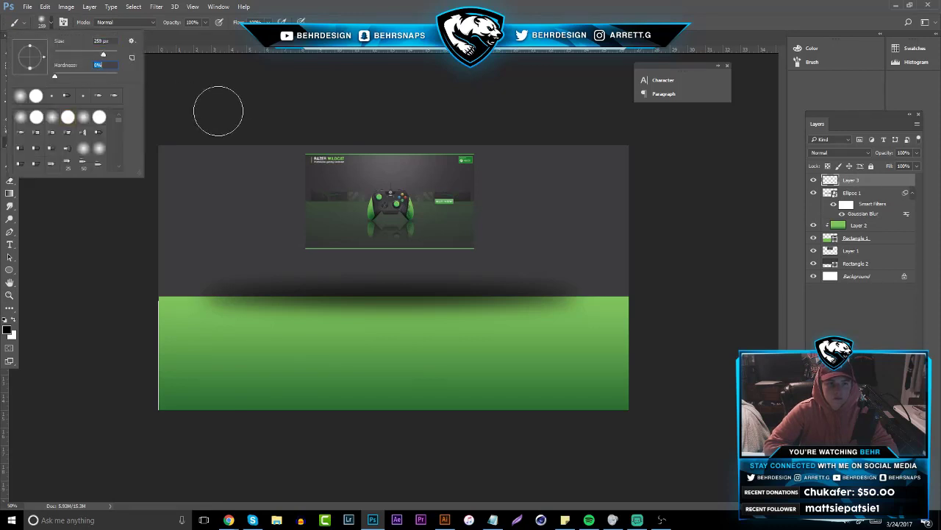
{"action": "left_click", "coordinate": [113, 54]}
{"action": "left_click_drag", "start_coordinate": [112, 54], "coordinate": [107, 55]}
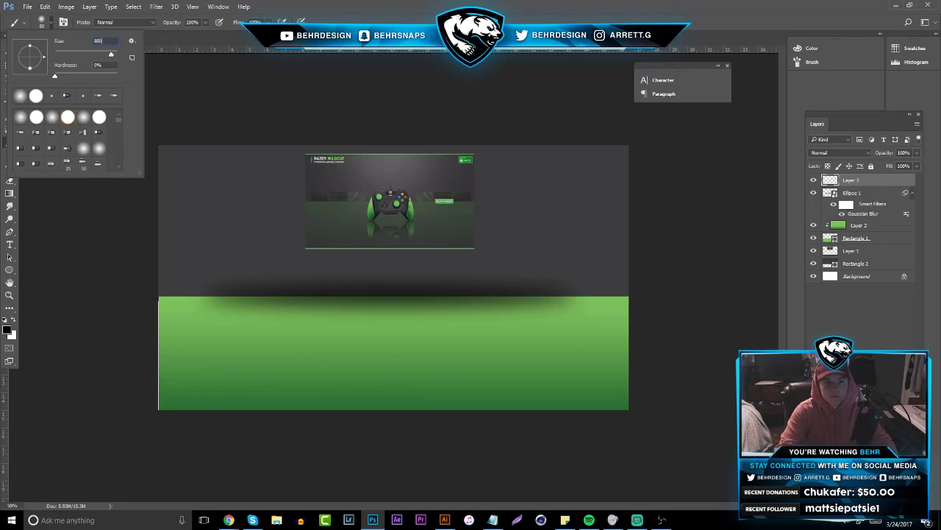
{"action": "mouse_move", "coordinate": [204, 114]}
{"action": "left_mouse_down"}
{"action": "mouse_move", "coordinate": [115, 216]}
{"action": "mouse_move", "coordinate": [72, 444]}
{"action": "mouse_move", "coordinate": [403, 529]}
{"action": "mouse_move", "coordinate": [691, 455]}
{"action": "mouse_move", "coordinate": [306, 472]}
{"action": "mouse_move", "coordinate": [144, 374]}
{"action": "mouse_move", "coordinate": [576, 521]}
{"action": "mouse_move", "coordinate": [714, 339]}
{"action": "mouse_move", "coordinate": [658, 197]}
{"action": "mouse_move", "coordinate": [516, 484]}
{"action": "mouse_move", "coordinate": [381, 528]}
{"action": "mouse_move", "coordinate": [402, 87]}
{"action": "left_mouse_up"}
{"action": "mouse_move", "coordinate": [916, 153]}
{"action": "left_mouse_down"}
{"action": "mouse_move", "coordinate": [910, 167]}
{"action": "mouse_move", "coordinate": [895, 167]}
{"action": "left_mouse_up"}
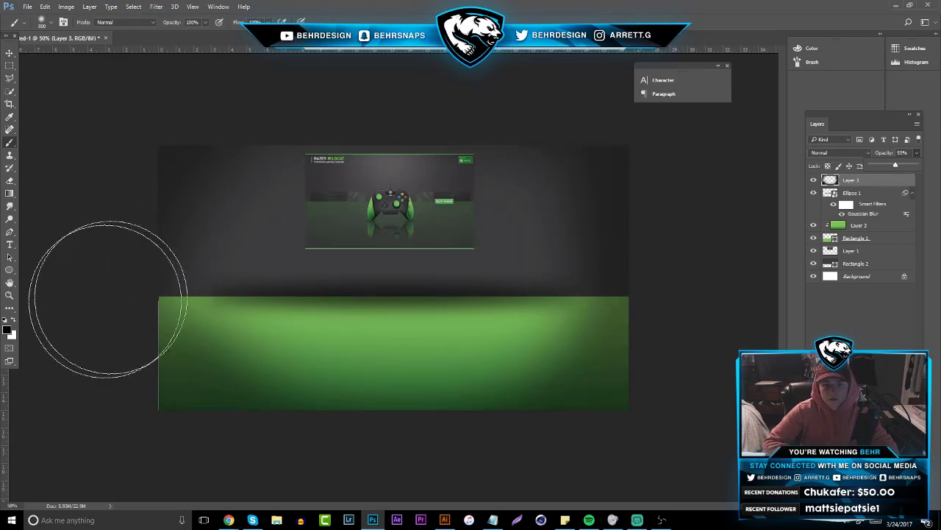
- Add a new top layer and paint a soft white glow at the upper centre of the canvas
{"action": "left_click", "coordinate": [12, 319]}
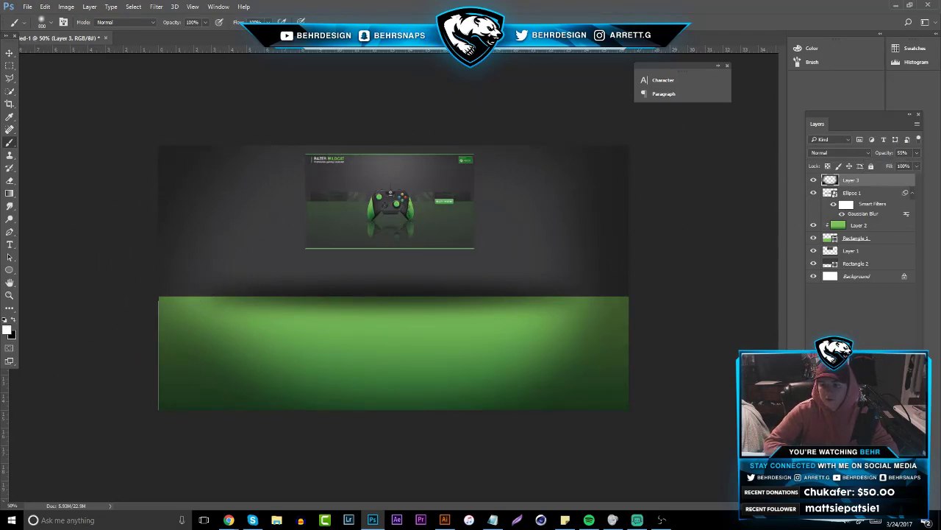
{"action": "left_click", "coordinate": [892, 434]}
{"action": "left_click", "coordinate": [377, 143]}
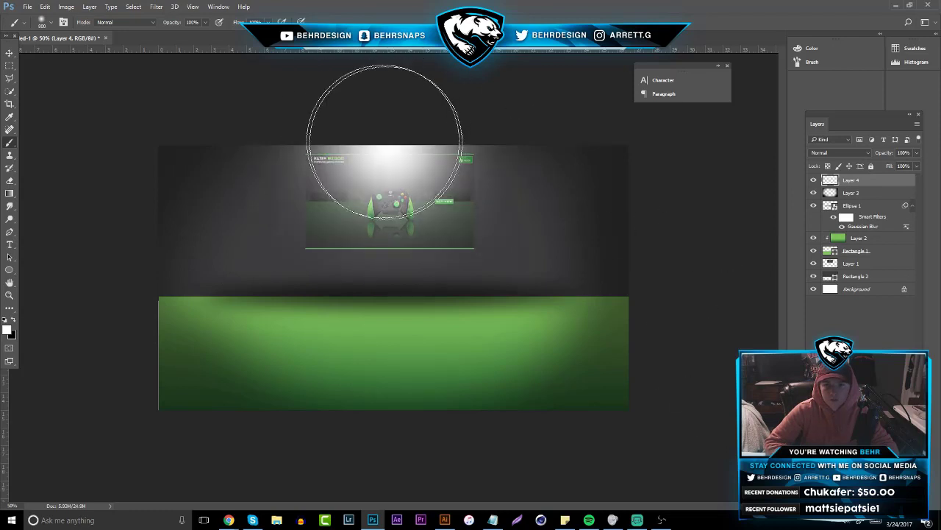
- Compare the scene with and without the blurred ellipse shadow, and hide the reference ad layer
{"action": "left_click", "coordinate": [813, 206]}
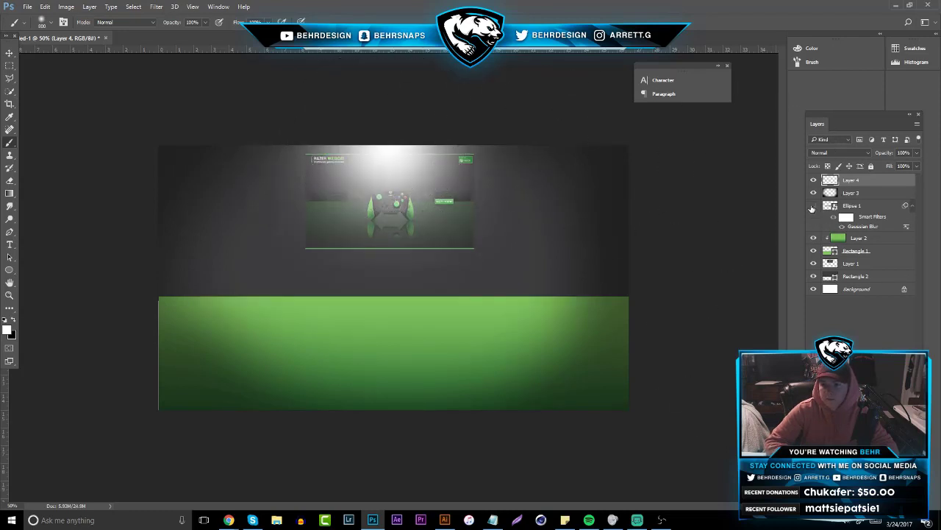
{"action": "left_click", "coordinate": [813, 206]}
{"action": "left_click", "coordinate": [813, 263]}
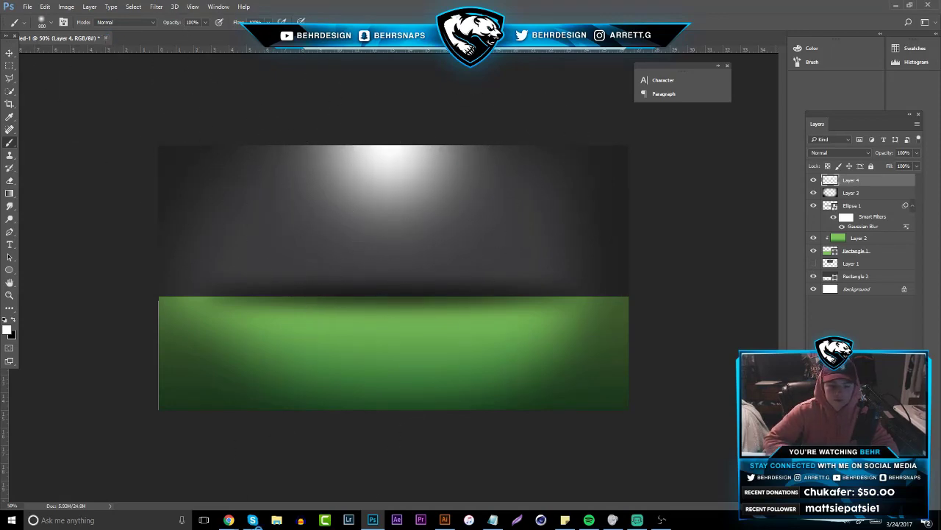
- Switch to Chrome, look through the designer's Logos and Twitch layout portfolio pages, and close the portfolio
{"action": "mouse_move", "coordinate": [229, 518]}
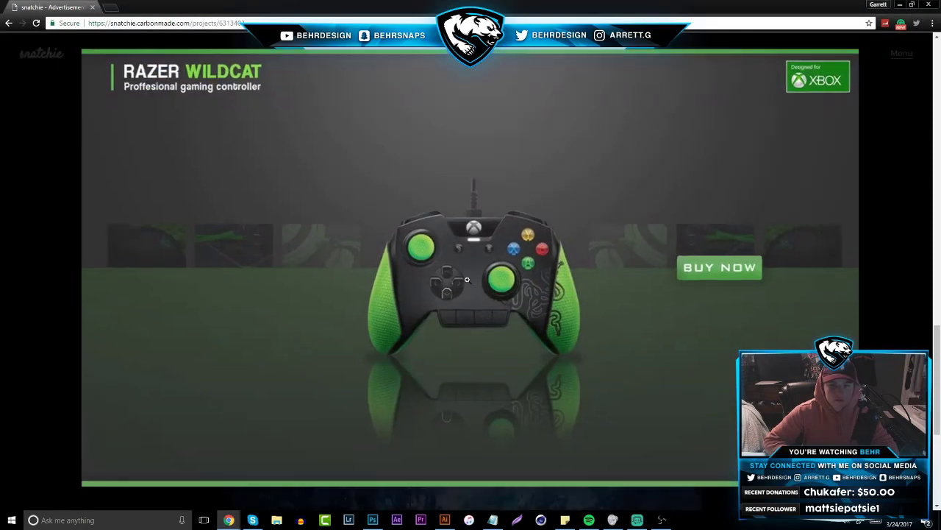
{"action": "left_click", "coordinate": [350, 478]}
{"action": "scroll", "coordinate": [637, 403], "scroll_direction": "down", "scroll_amount": 5}
{"action": "left_click", "coordinate": [669, 426]}
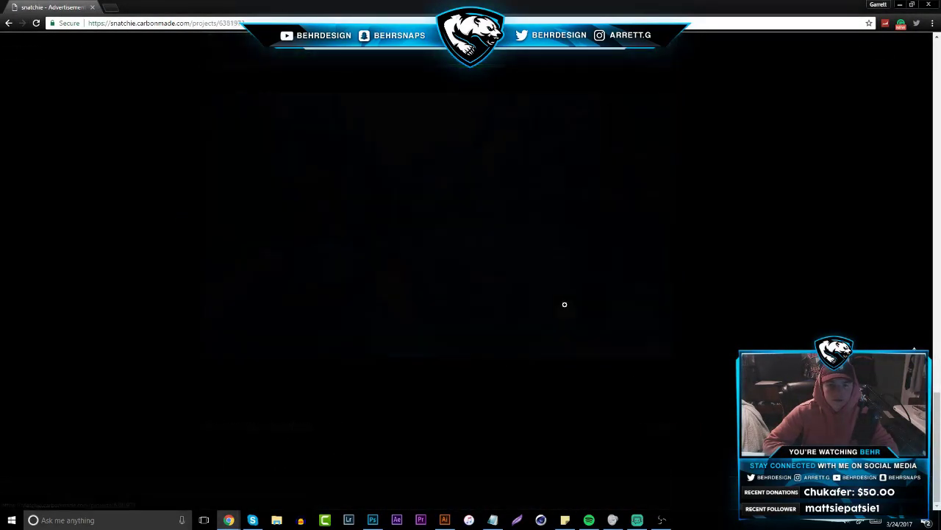
{"action": "scroll", "coordinate": [537, 272], "scroll_direction": "down", "scroll_amount": 10}
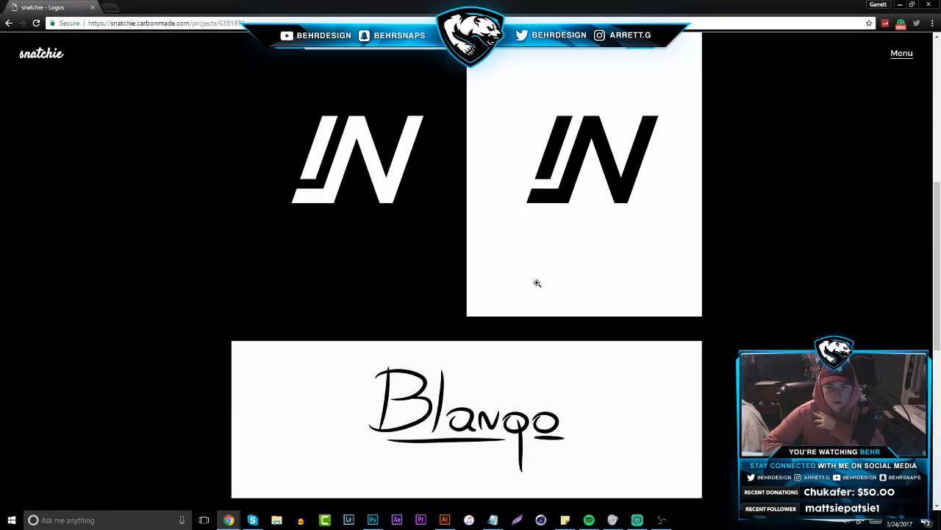
{"action": "scroll", "coordinate": [538, 290], "scroll_direction": "down", "scroll_amount": 3}
{"action": "scroll", "coordinate": [538, 290], "scroll_direction": "up", "scroll_amount": 2}
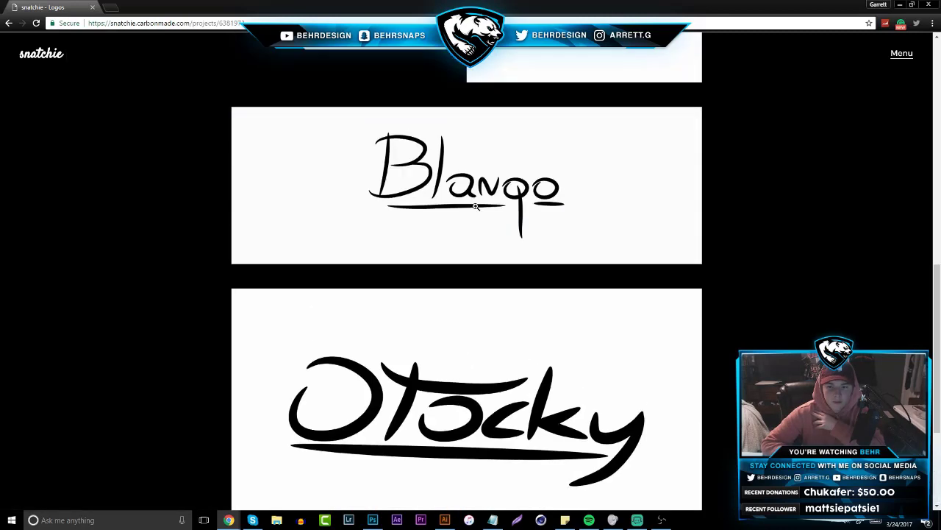
{"action": "scroll", "coordinate": [508, 331], "scroll_direction": "down", "scroll_amount": 3}
{"action": "left_click", "coordinate": [609, 426]}
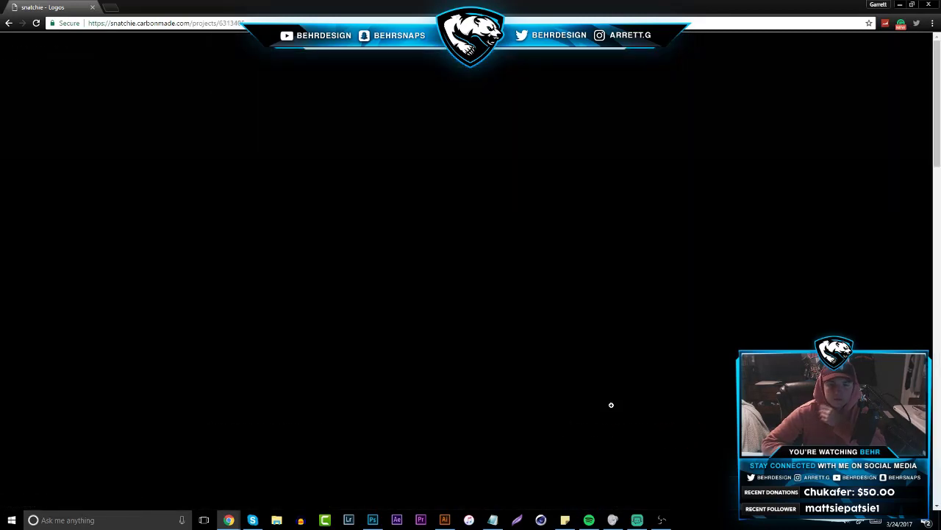
{"action": "scroll", "coordinate": [617, 397], "scroll_direction": "down", "scroll_amount": 3}
{"action": "scroll", "coordinate": [617, 397], "scroll_direction": "down", "scroll_amount": 10}
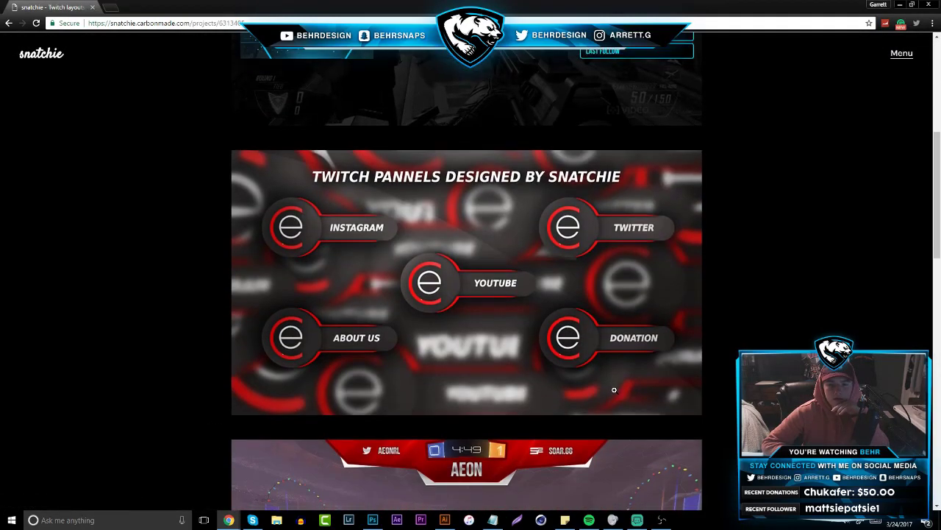
{"action": "scroll", "coordinate": [514, 279], "scroll_direction": "down", "scroll_amount": 8}
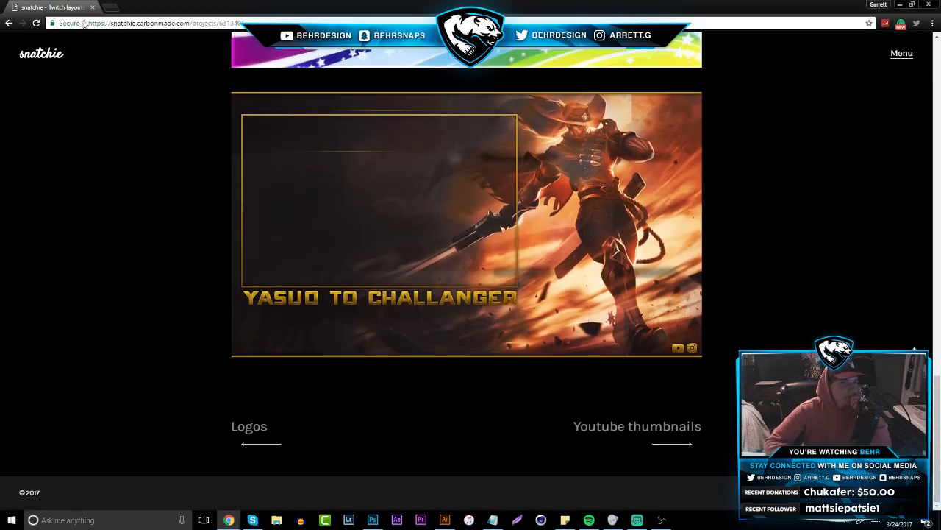
{"action": "left_click", "coordinate": [92, 8]}
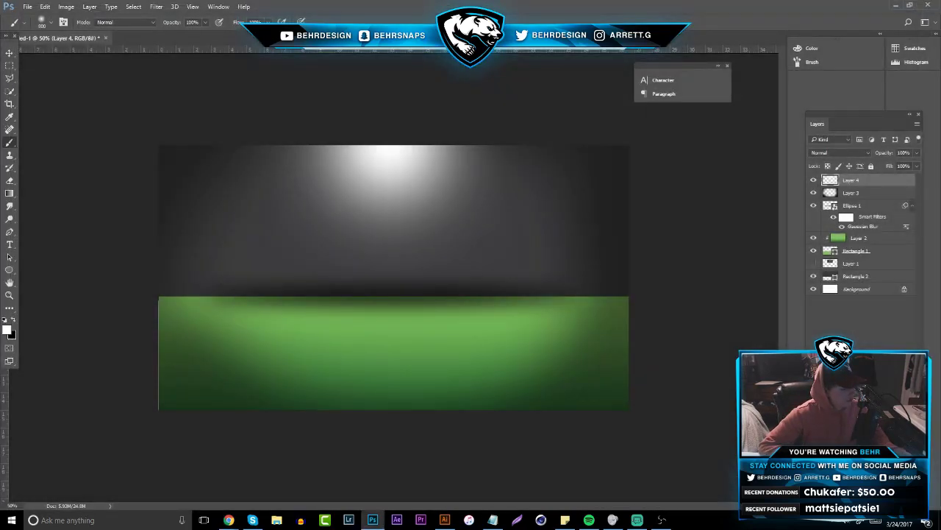
{"action": "left_click", "coordinate": [214, 82]}
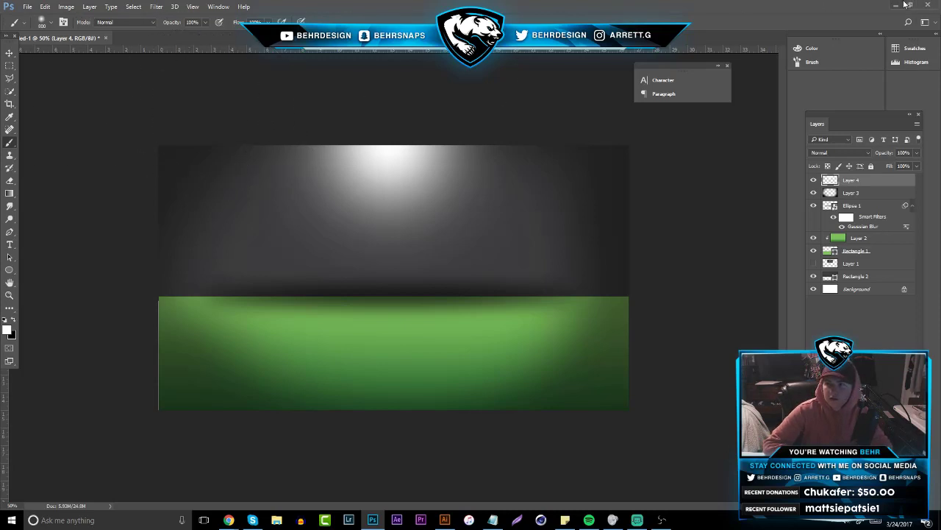
{"action": "key", "text": "ctrl+w"}
{"action": "left_click", "coordinate": [476, 196]}
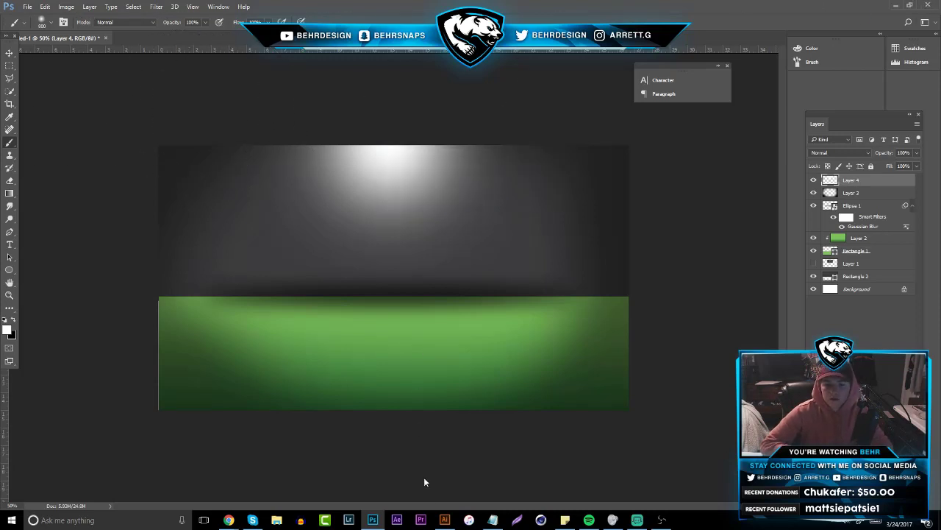
- Switch to Illustrator, save the Untitled-3 letter A document to the Desktop as AXisFXLogo2.ai with the default Illustrator options, and close it
{"action": "left_click", "coordinate": [444, 519]}
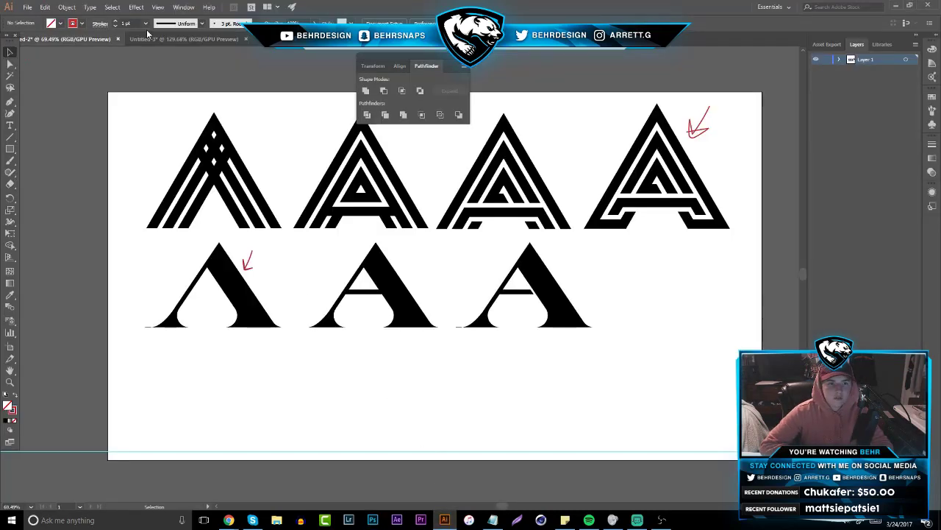
{"action": "left_click", "coordinate": [154, 38]}
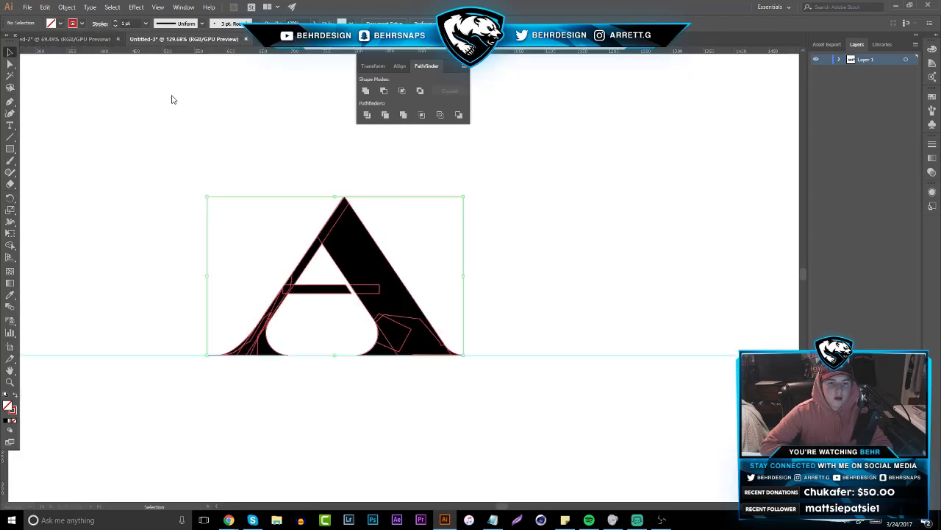
{"action": "left_click", "coordinate": [27, 6]}
{"action": "left_click", "coordinate": [49, 97]}
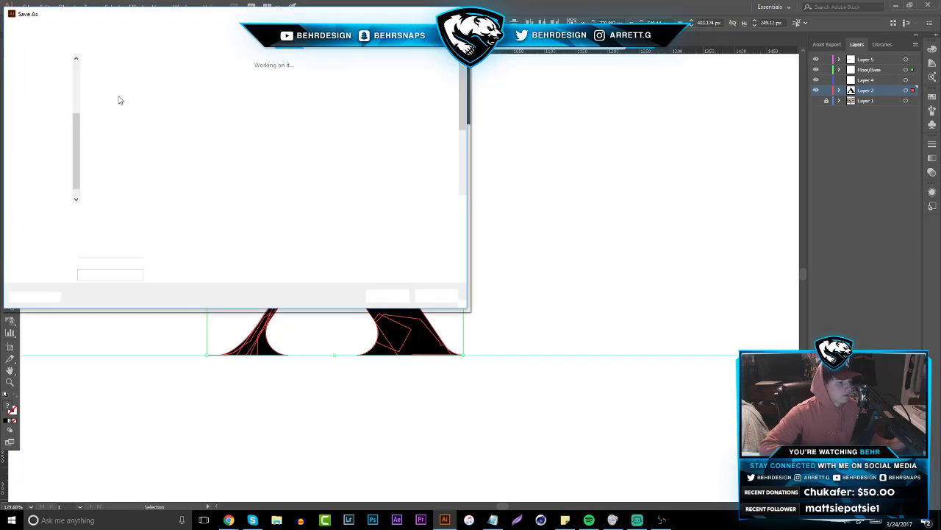
{"action": "type", "text": "AXis"}
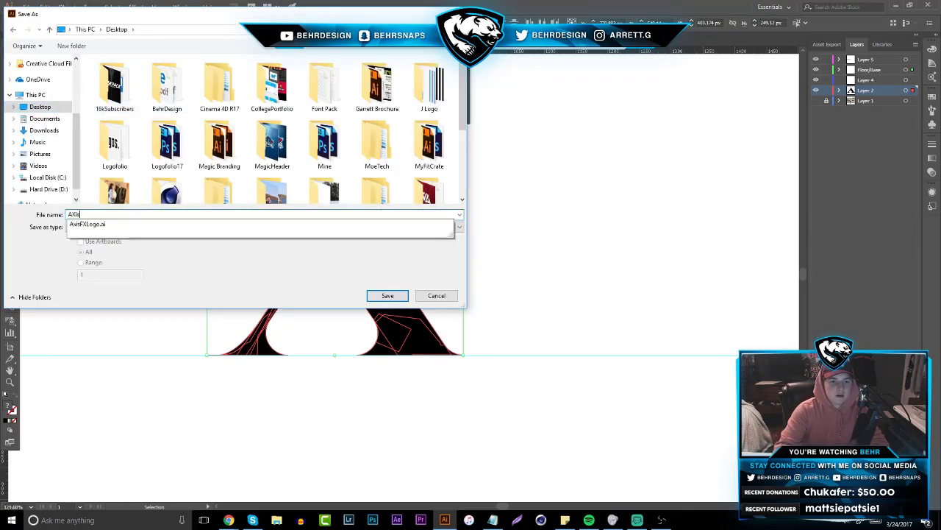
{"action": "type", "text": "FXLogo"}
{"action": "key", "text": "Return"}
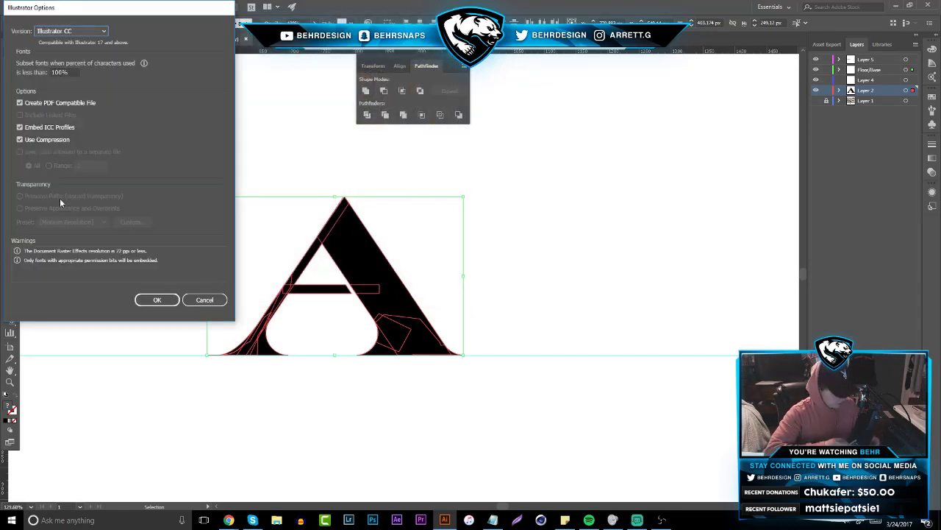
{"action": "left_click", "coordinate": [169, 299]}
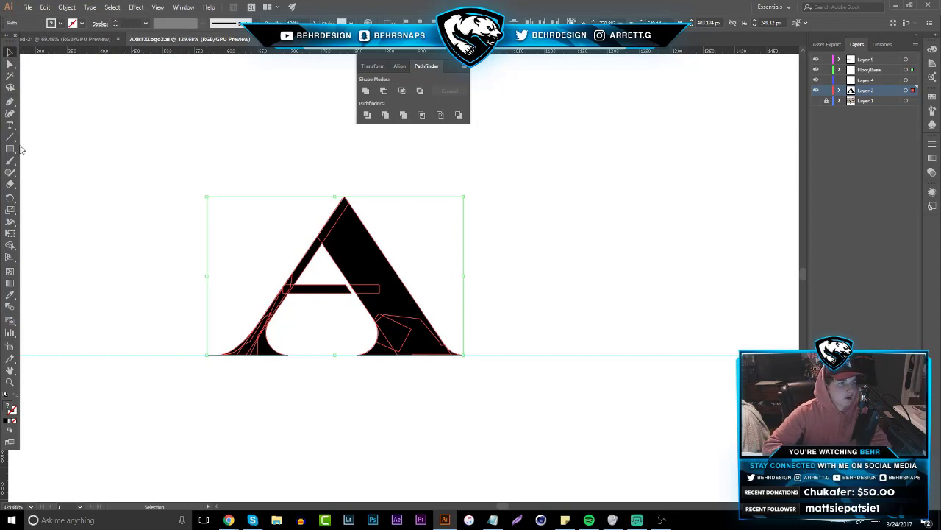
{"action": "left_click_drag", "start_coordinate": [194, 244], "coordinate": [451, 385]}
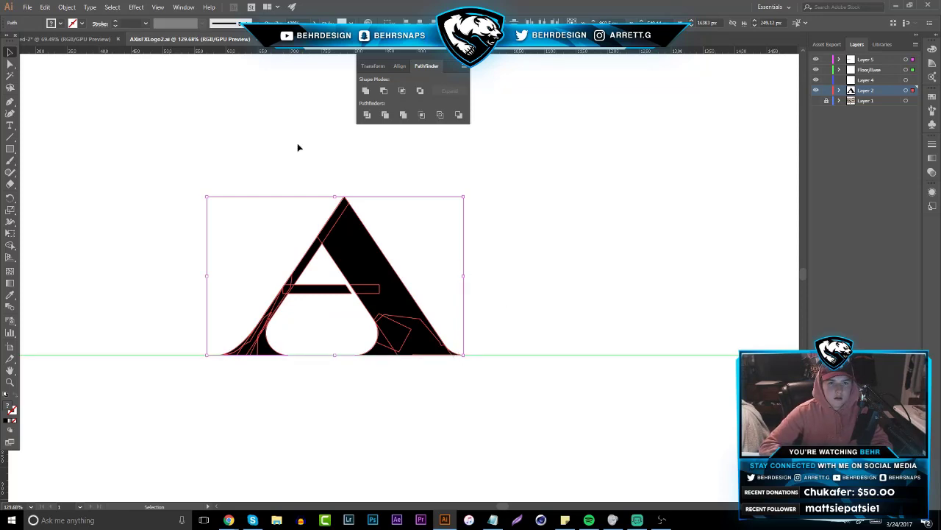
{"action": "left_click", "coordinate": [255, 39]}
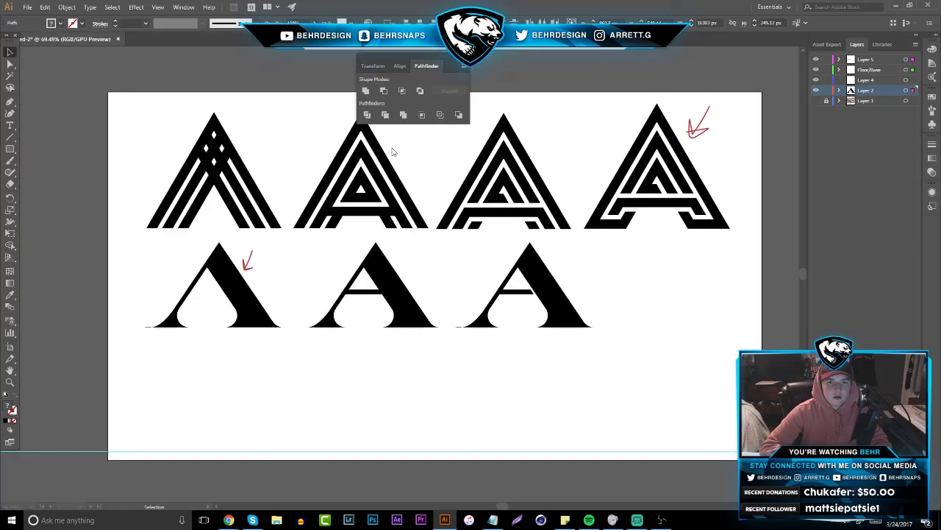
- Create a new 1920 x 1080 pixel RGB document with one artboard
{"action": "left_click", "coordinate": [27, 7]}
{"action": "left_click", "coordinate": [33, 19]}
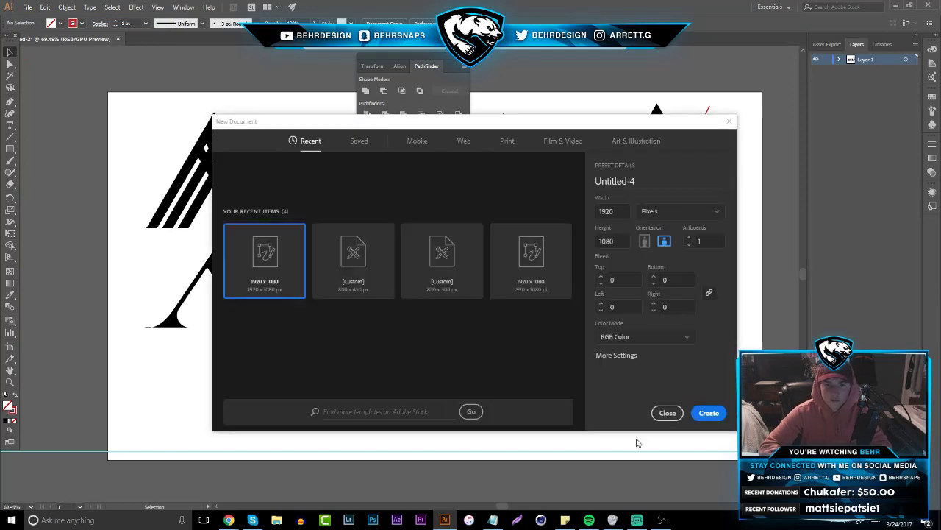
{"action": "left_click", "coordinate": [709, 412]}
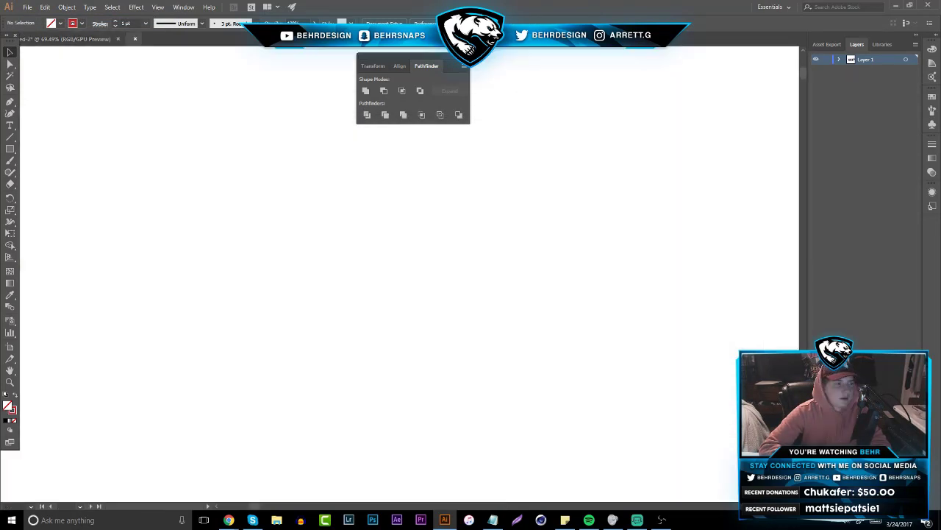
- Paste the hand-drawn A sketch photo into the new document, shrink it, and place it over the artboard's right edge
{"action": "key", "text": "alt+Tab"}
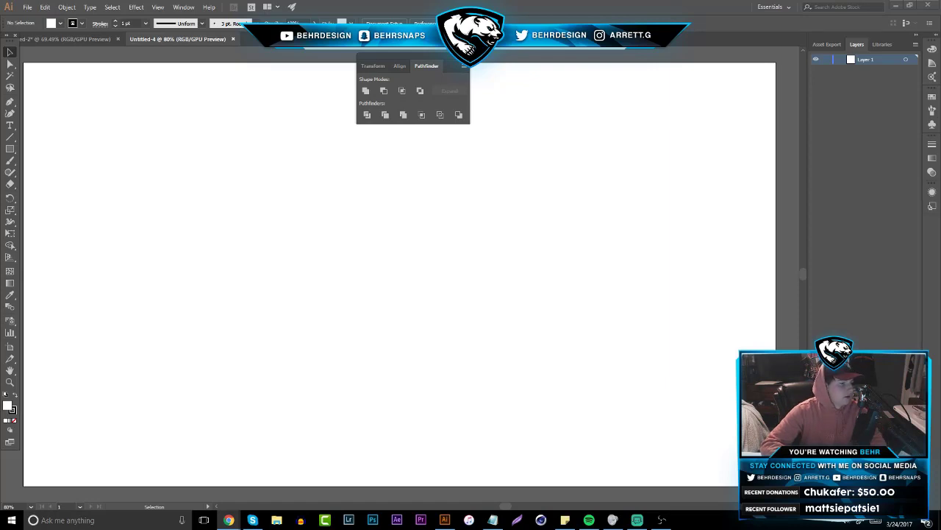
{"action": "left_click", "coordinate": [9, 381]}
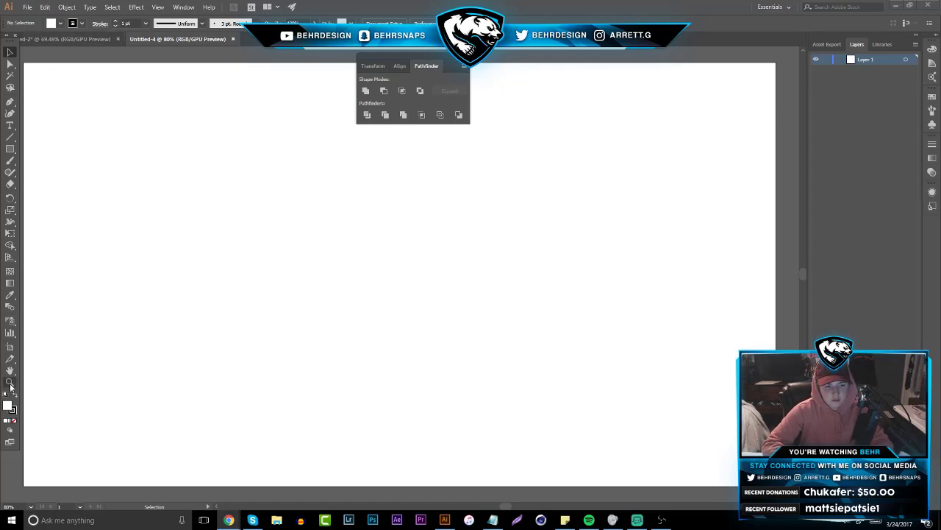
{"action": "left_click_drag", "start_coordinate": [277, 311], "coordinate": [331, 263]}
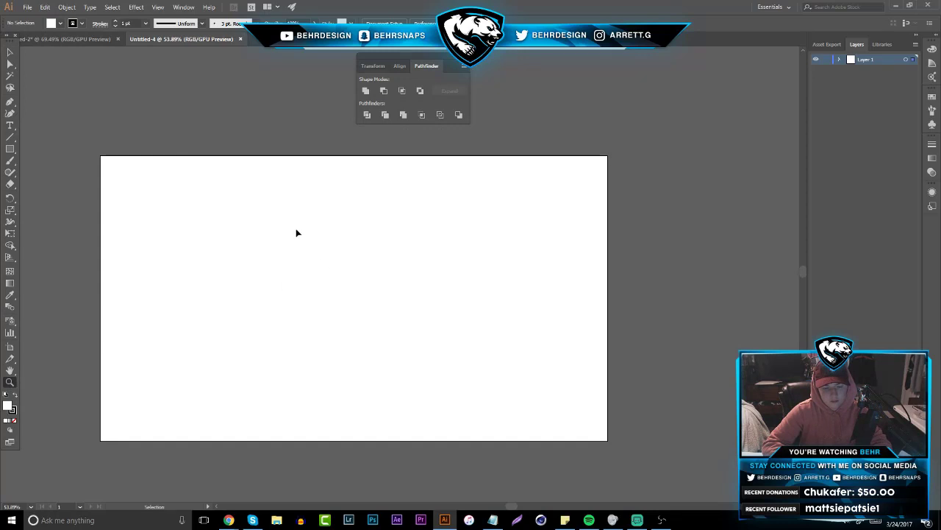
{"action": "key", "text": "ctrl+v"}
{"action": "key", "text": "v"}
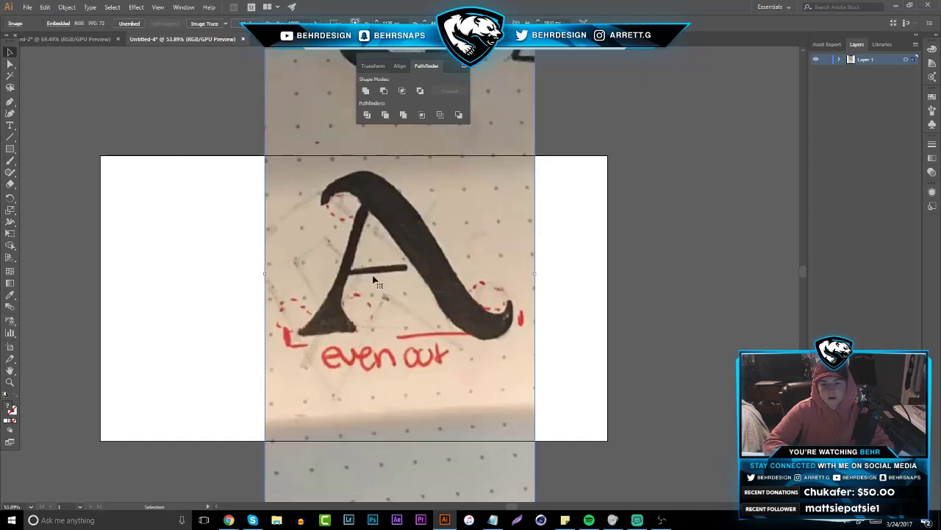
{"action": "left_click_drag", "start_coordinate": [484, 431], "coordinate": [399, 306]}
{"action": "left_click_drag", "start_coordinate": [449, 388], "coordinate": [378, 306]}
{"action": "left_click_drag", "start_coordinate": [340, 198], "coordinate": [658, 273]}
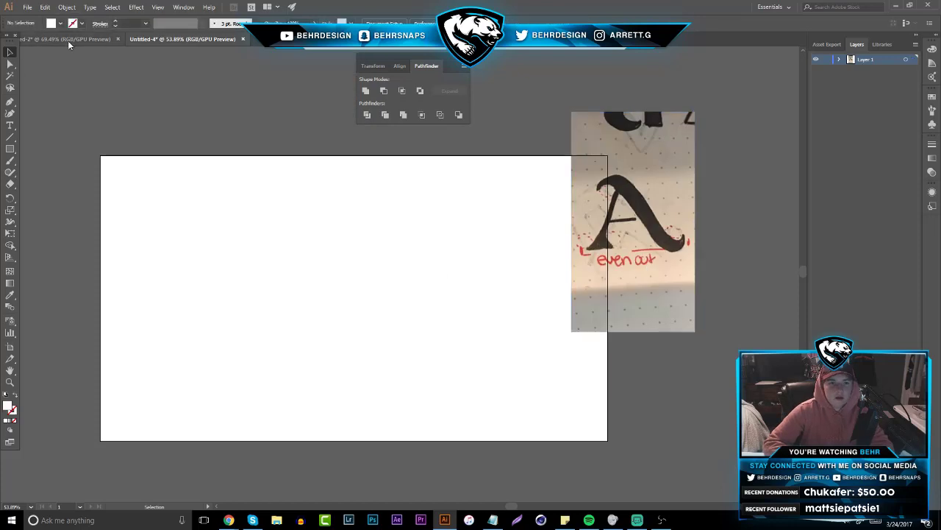
- Copy the third A of the lower row from the letter variations document into the new document and enlarge it on the artboard
{"action": "left_click", "coordinate": [68, 39]}
{"action": "left_click_drag", "start_coordinate": [582, 362], "coordinate": [474, 254]}
{"action": "left_click_drag", "start_coordinate": [553, 305], "coordinate": [426, 359]}
{"action": "left_click", "coordinate": [225, 294]}
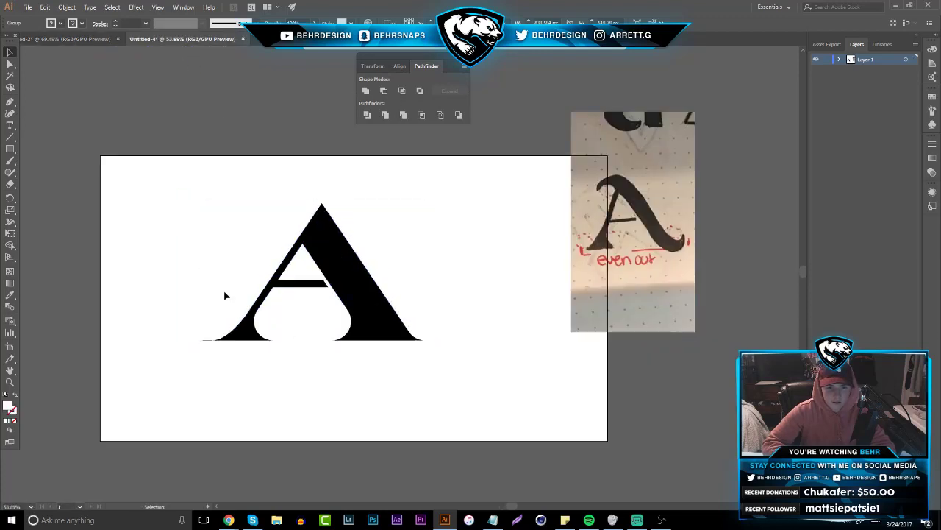
- Trim the thin sliver off the outer end of the letter A's left foot with Shape Builder
{"action": "left_click", "coordinate": [10, 384]}
{"action": "left_click_drag", "start_coordinate": [222, 322], "coordinate": [368, 280]}
{"action": "left_click", "coordinate": [12, 249]}
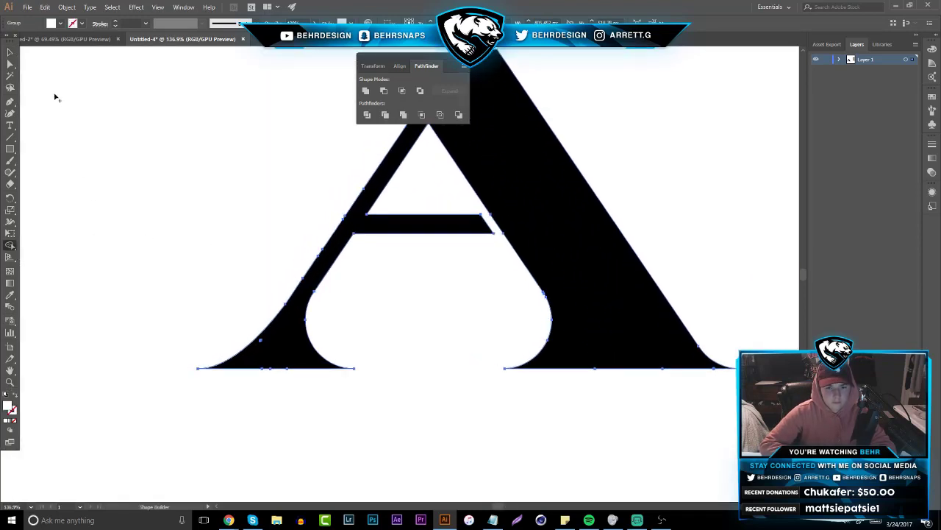
{"action": "left_click", "coordinate": [10, 52]}
{"action": "left_click", "coordinate": [54, 279]}
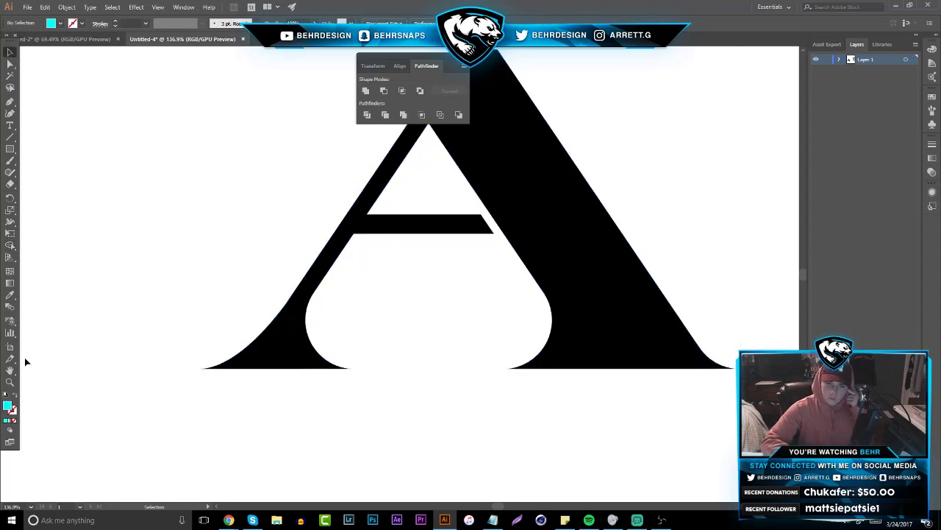
- Draw a cyan circle about 273 px across and place it over the upper left side of the A, tangent to the thick stem's outer edge
{"action": "left_click", "coordinate": [9, 381]}
{"action": "left_click_drag", "start_coordinate": [222, 331], "coordinate": [131, 311]}
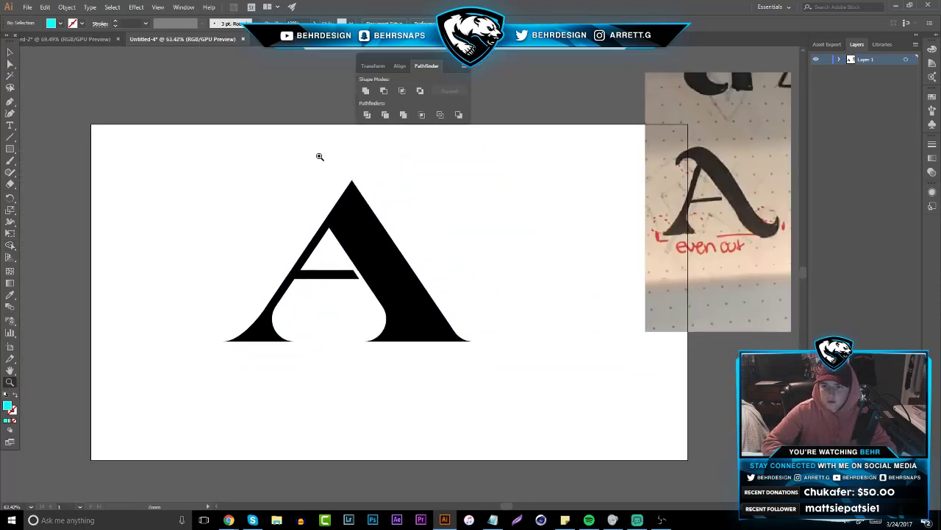
{"action": "left_click_drag", "start_coordinate": [351, 214], "coordinate": [359, 197]}
{"action": "left_click", "coordinate": [12, 152]}
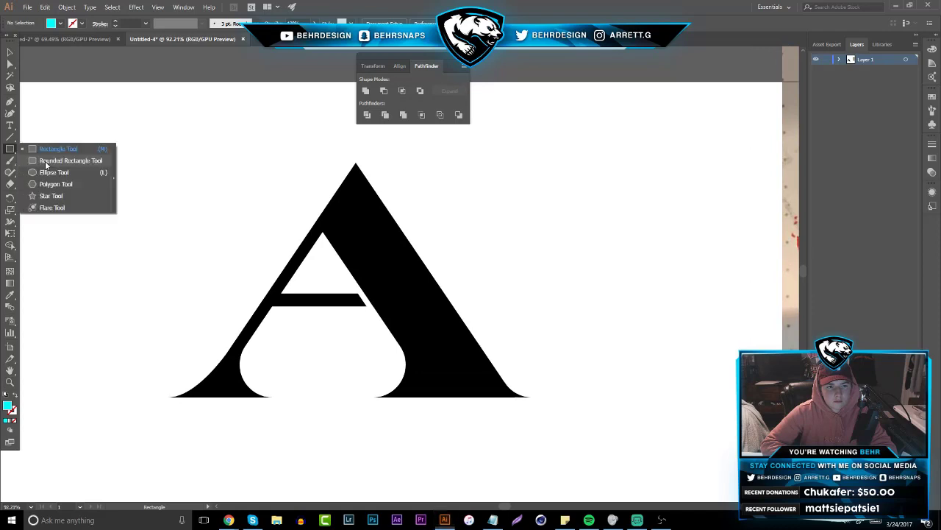
{"action": "left_click", "coordinate": [51, 173]}
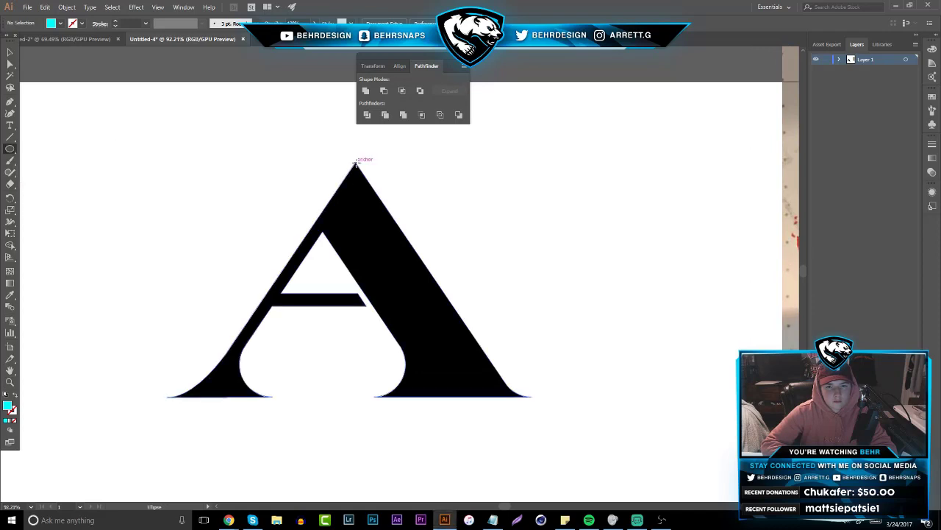
{"action": "left_click_drag", "start_coordinate": [356, 164], "coordinate": [246, 250]}
{"action": "key", "text": "v"}
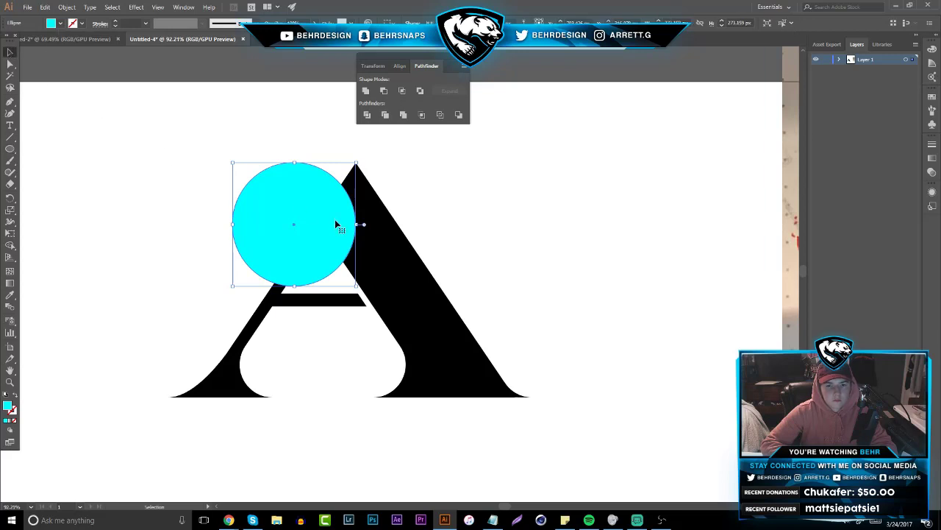
{"action": "left_click_drag", "start_coordinate": [310, 220], "coordinate": [330, 210]}
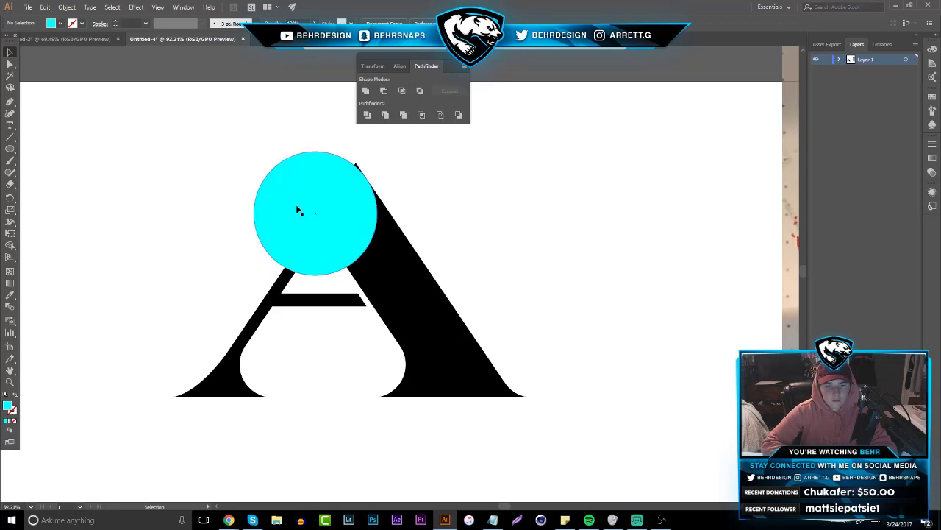
- Duplicate the cyan circle and fill the copy with black
{"action": "key", "text": "a"}
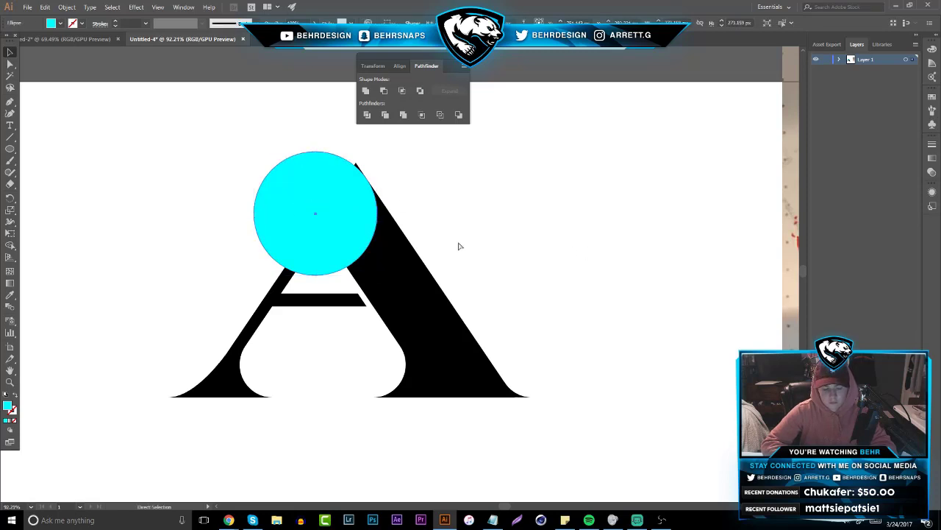
{"action": "key", "text": "ctrl+c"}
{"action": "key", "text": "ctrl+v"}
{"action": "key", "text": "v"}
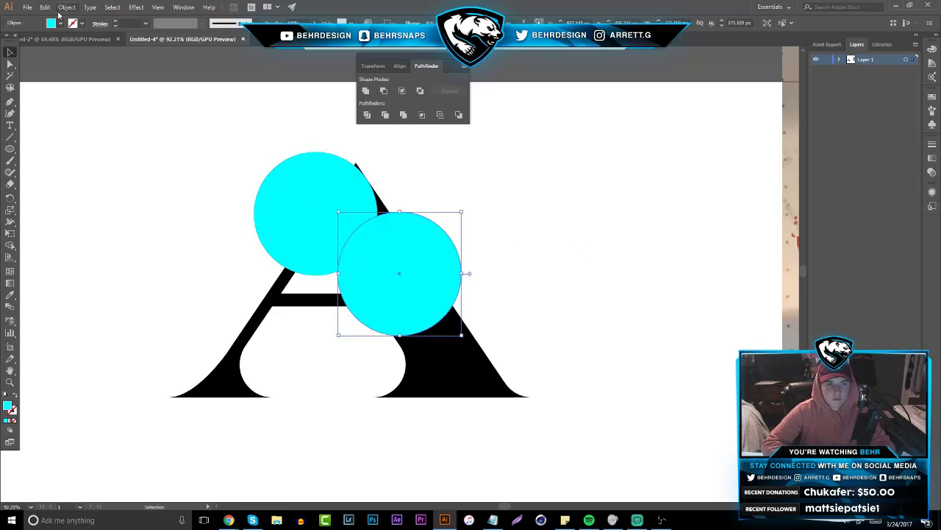
{"action": "left_click", "coordinate": [61, 23]}
{"action": "left_click", "coordinate": [26, 41]}
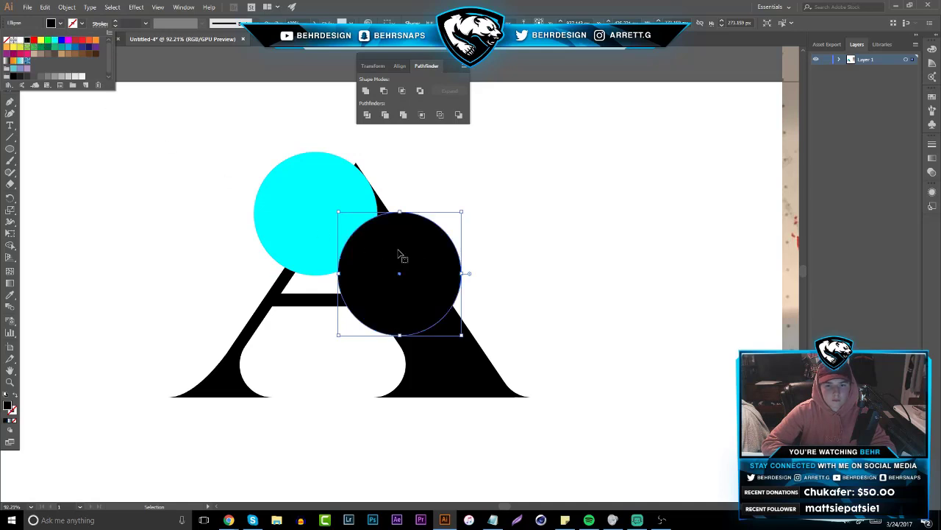
- Move the black circle over the cyan one and shrink it to about 175 px across
{"action": "left_click_drag", "start_coordinate": [419, 262], "coordinate": [342, 251]}
{"action": "left_click_drag", "start_coordinate": [500, 506], "coordinate": [506, 509]}
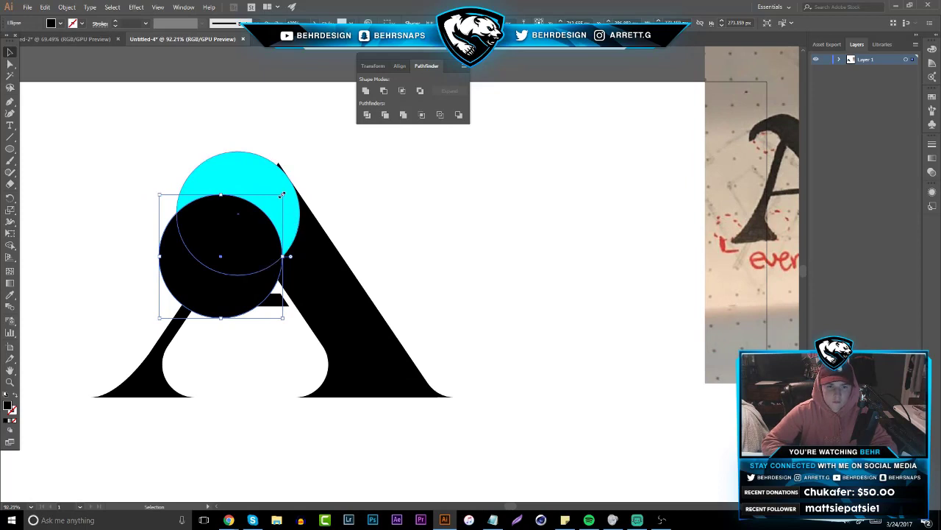
{"action": "left_click_drag", "start_coordinate": [284, 195], "coordinate": [260, 217]}
{"action": "left_click_drag", "start_coordinate": [232, 250], "coordinate": [232, 220]}
{"action": "left_click_drag", "start_coordinate": [238, 243], "coordinate": [238, 256]}
- Rearrange the circles so the cyan one rounds off the A's apex and the black one overlaps its lower-left side
{"action": "left_click_drag", "start_coordinate": [229, 198], "coordinate": [582, 214]}
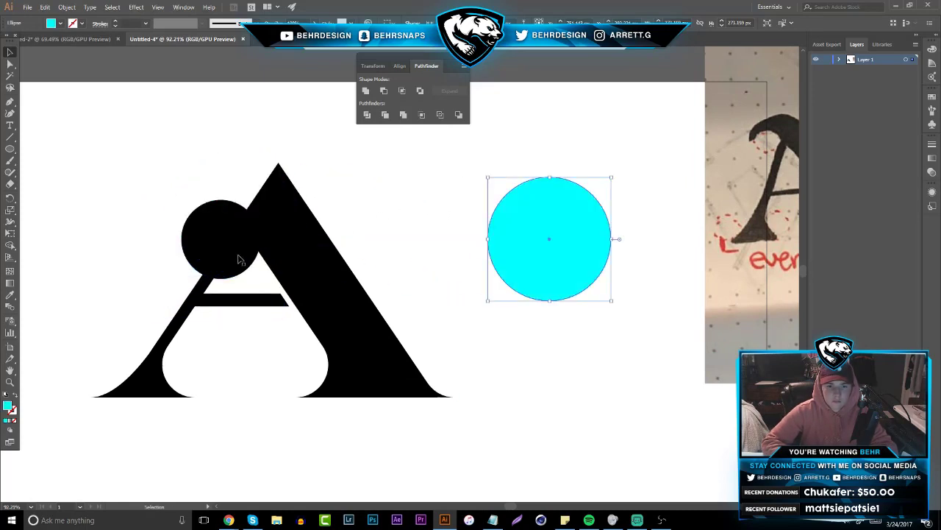
{"action": "left_click_drag", "start_coordinate": [224, 241], "coordinate": [209, 219]}
{"action": "left_click_drag", "start_coordinate": [526, 252], "coordinate": [185, 218]}
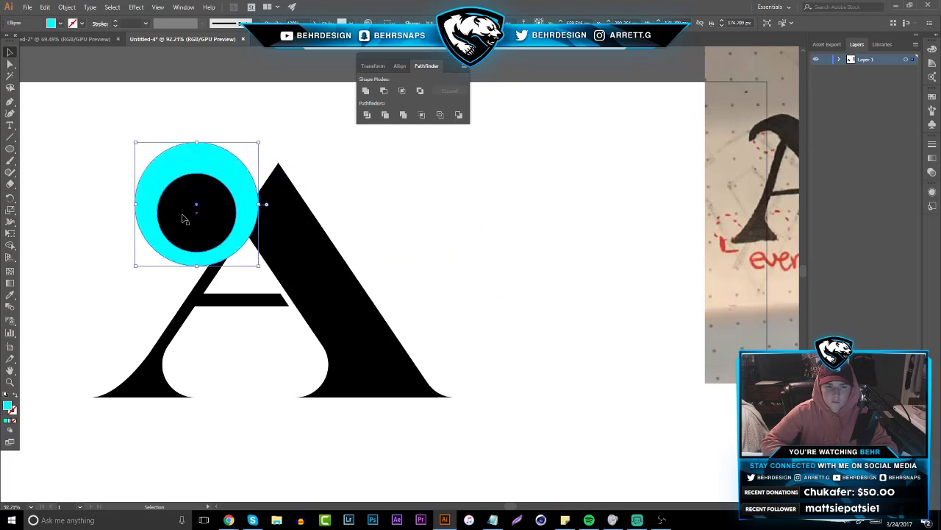
{"action": "left_click_drag", "start_coordinate": [241, 199], "coordinate": [269, 190]}
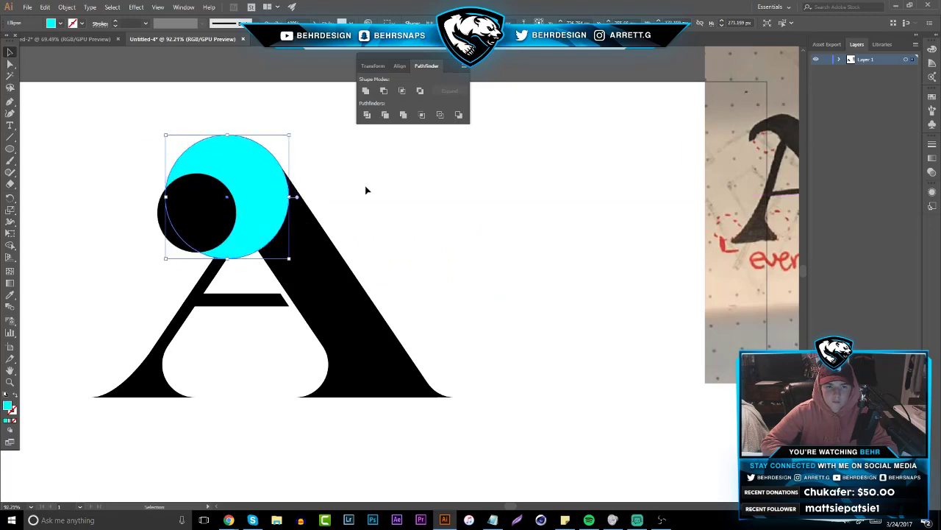
{"action": "left_click", "coordinate": [382, 184]}
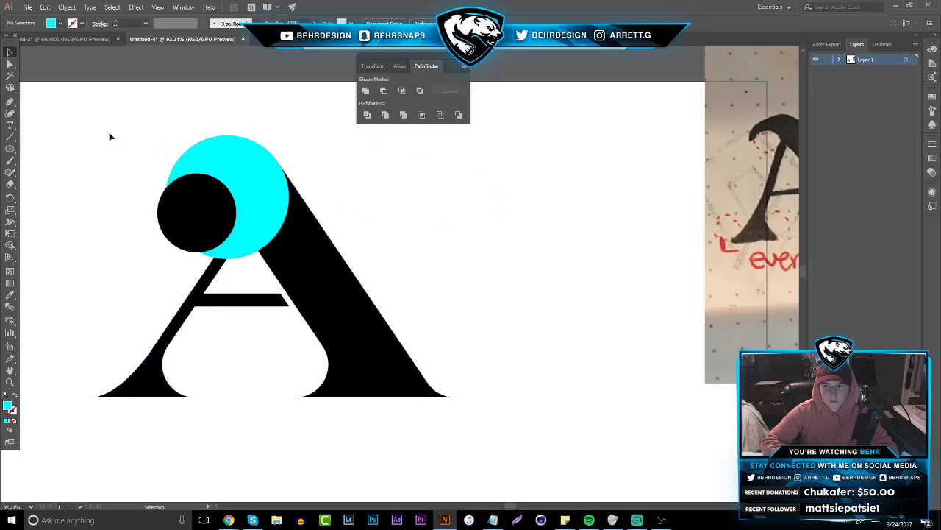
- Split the overlap of the two circles into a separate cyan region with Shape Builder
{"action": "left_click_drag", "start_coordinate": [259, 213], "coordinate": [188, 250]}
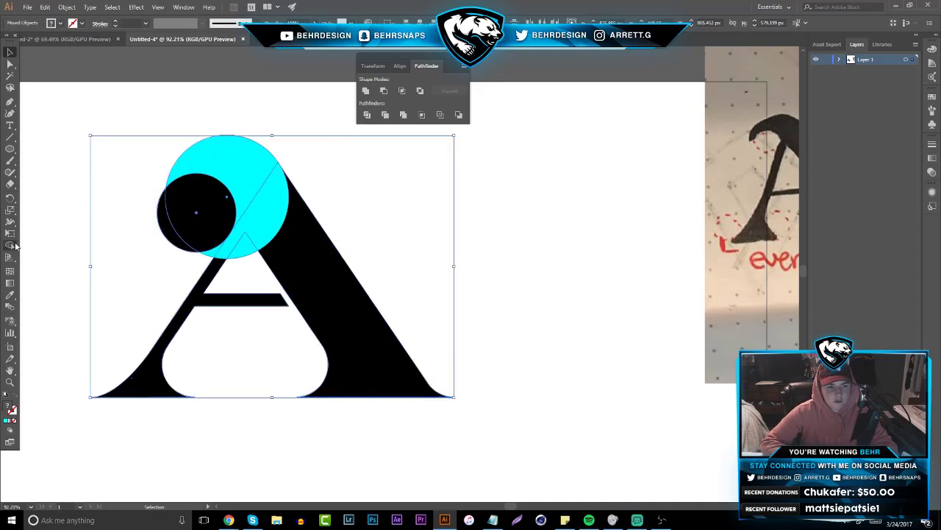
{"action": "left_click", "coordinate": [10, 245]}
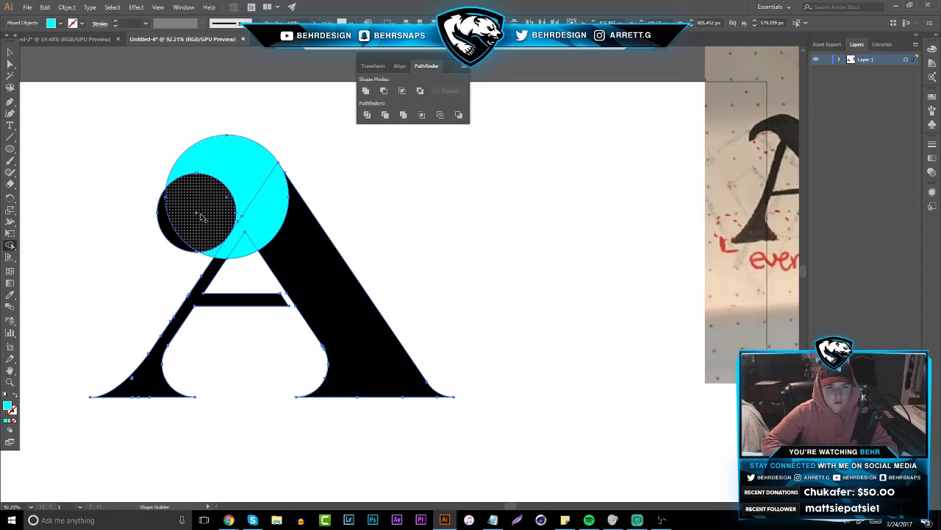
{"action": "left_click", "coordinate": [195, 228]}
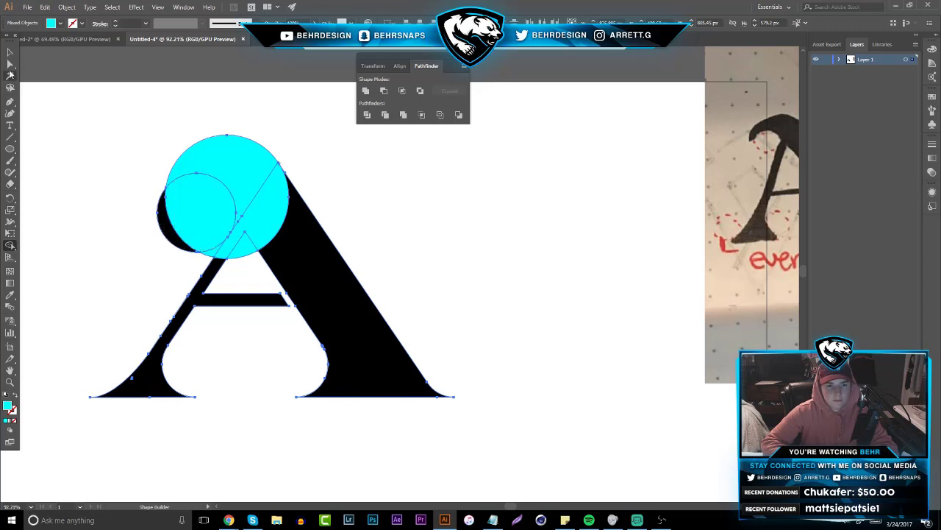
{"action": "left_click", "coordinate": [10, 51]}
{"action": "left_click", "coordinate": [115, 202]}
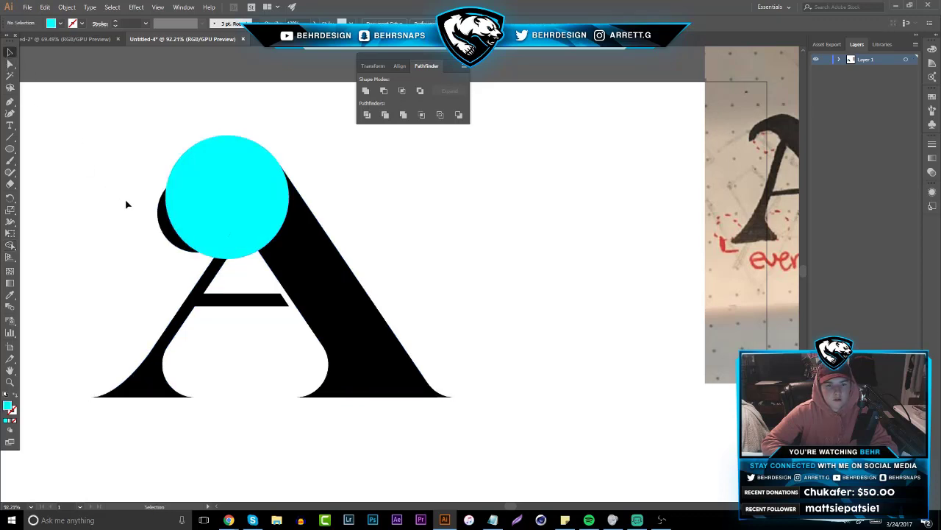
- Refill the overlap of the two circles with black using Shape Builder
{"action": "left_click_drag", "start_coordinate": [139, 153], "coordinate": [228, 234]}
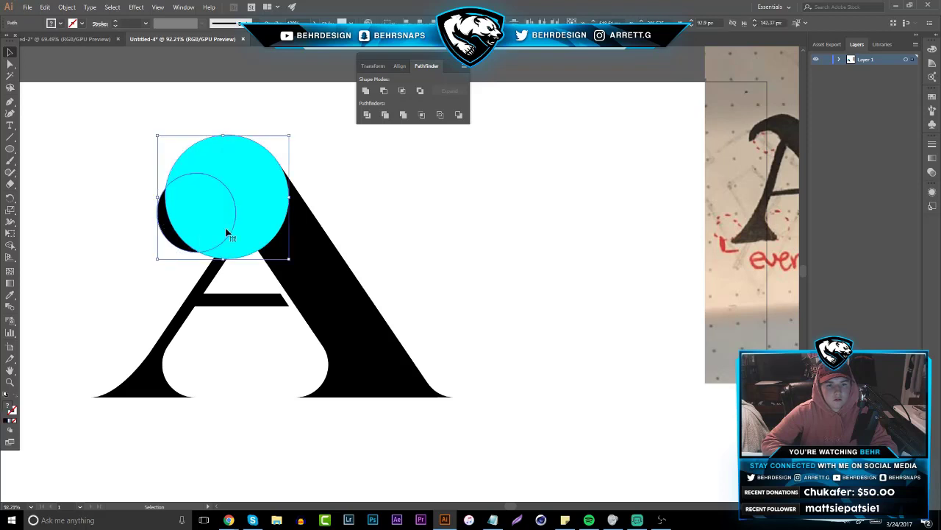
{"action": "left_click_drag", "start_coordinate": [121, 122], "coordinate": [315, 256]}
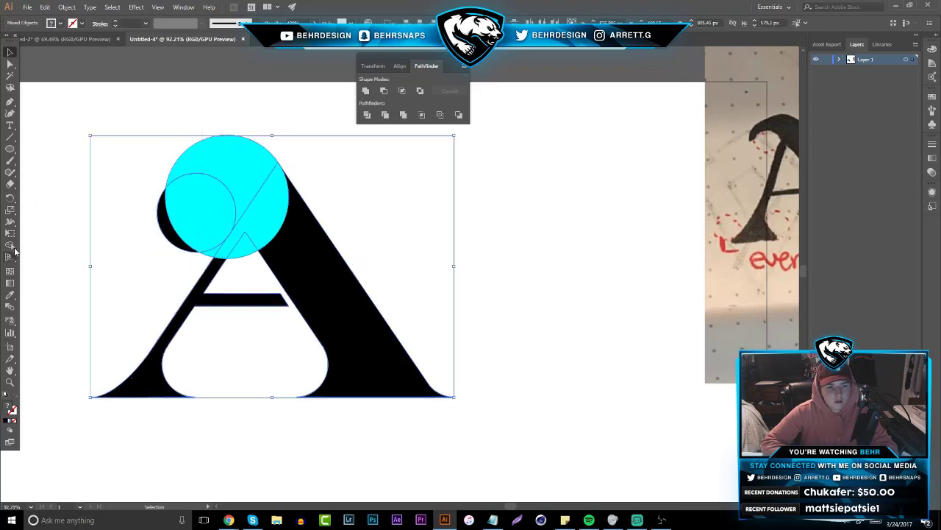
{"action": "left_click", "coordinate": [10, 245]}
{"action": "left_click", "coordinate": [195, 213]}
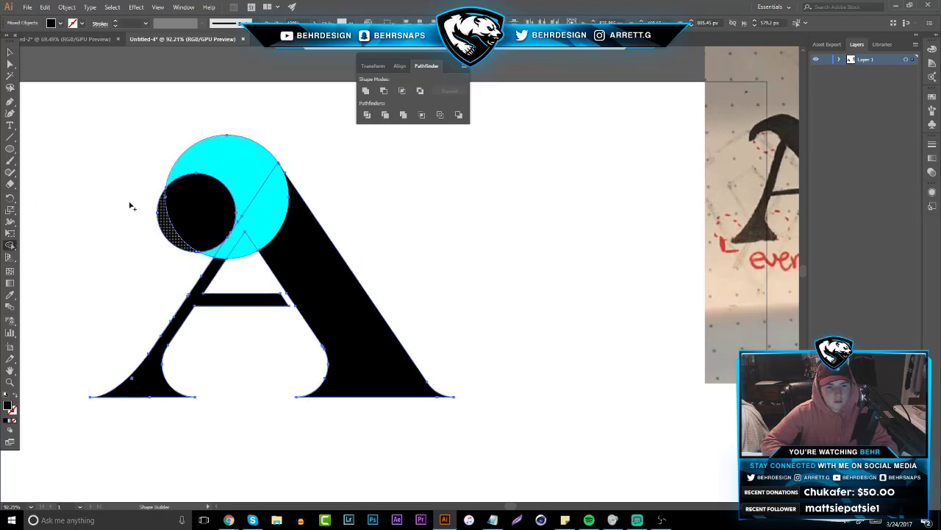
{"action": "key", "text": "v"}
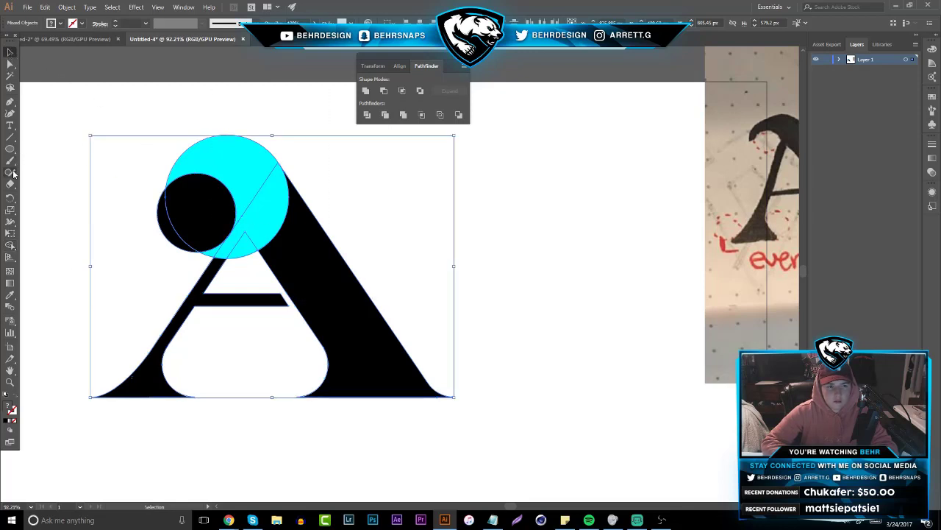
{"action": "left_click", "coordinate": [10, 246]}
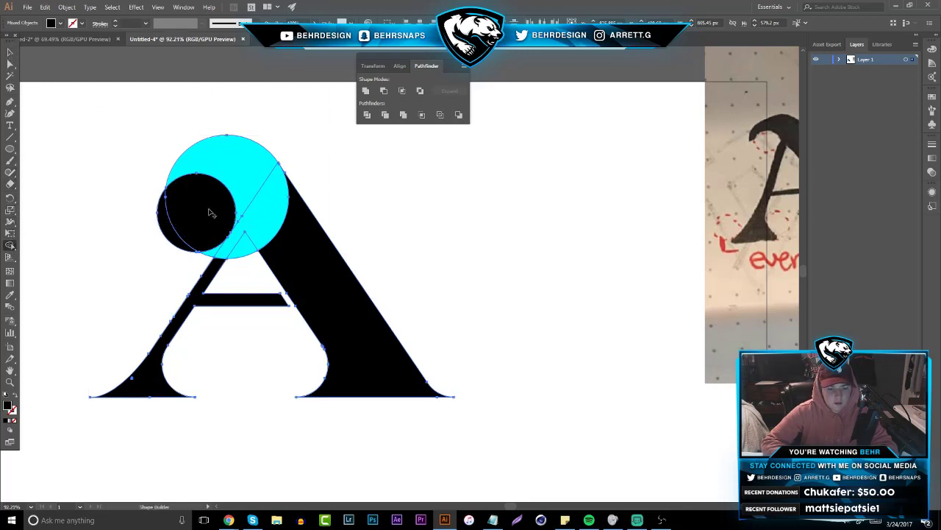
- Shift the cyan circle piece slightly to the right, away from the black circle's edge
{"action": "left_click", "coordinate": [10, 52]}
{"action": "left_click", "coordinate": [55, 68]}
{"action": "left_click", "coordinate": [198, 220]}
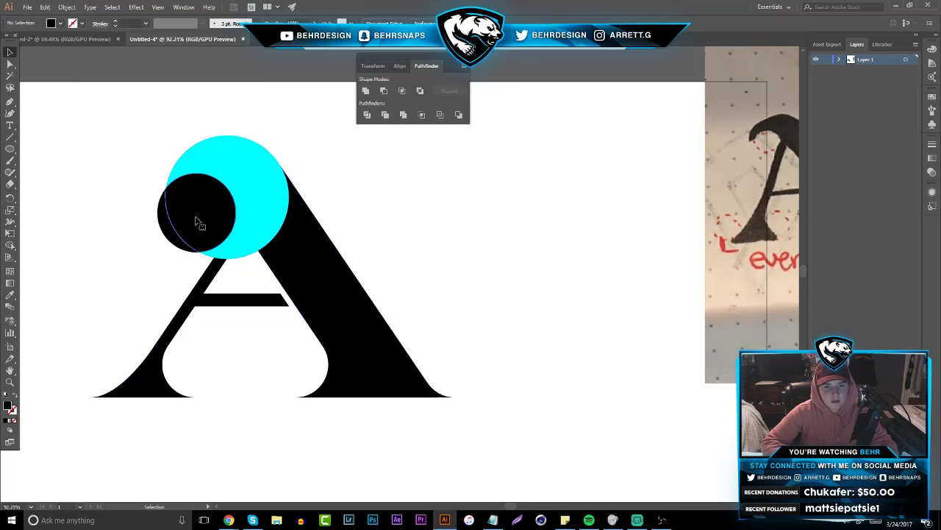
{"action": "left_click", "coordinate": [246, 180]}
{"action": "left_click", "coordinate": [372, 214]}
{"action": "left_click", "coordinate": [334, 273]}
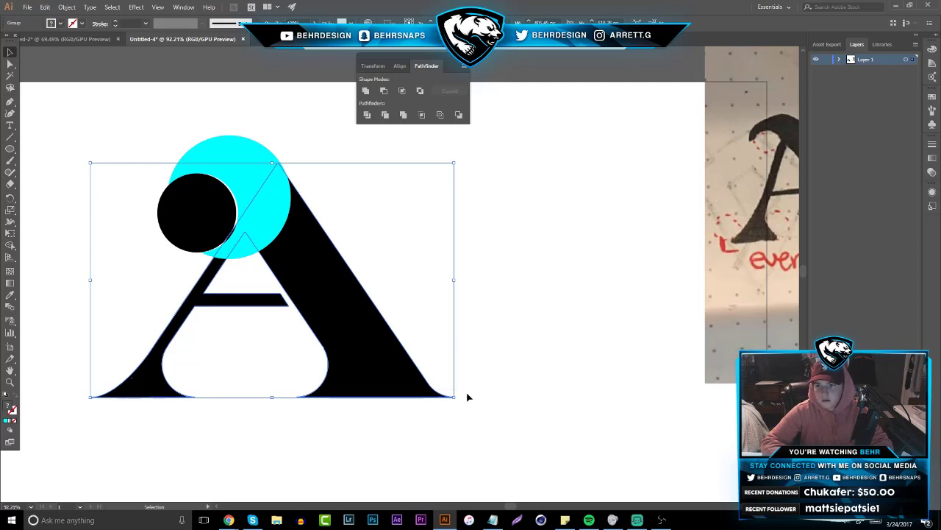
{"action": "left_click", "coordinate": [734, 257]}
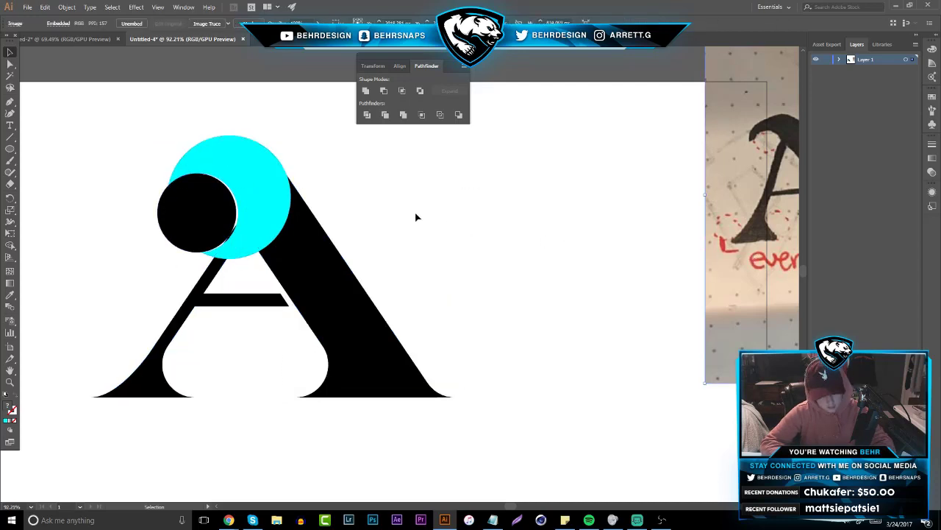
{"action": "left_click", "coordinate": [107, 39]}
{"action": "left_click", "coordinate": [252, 200]}
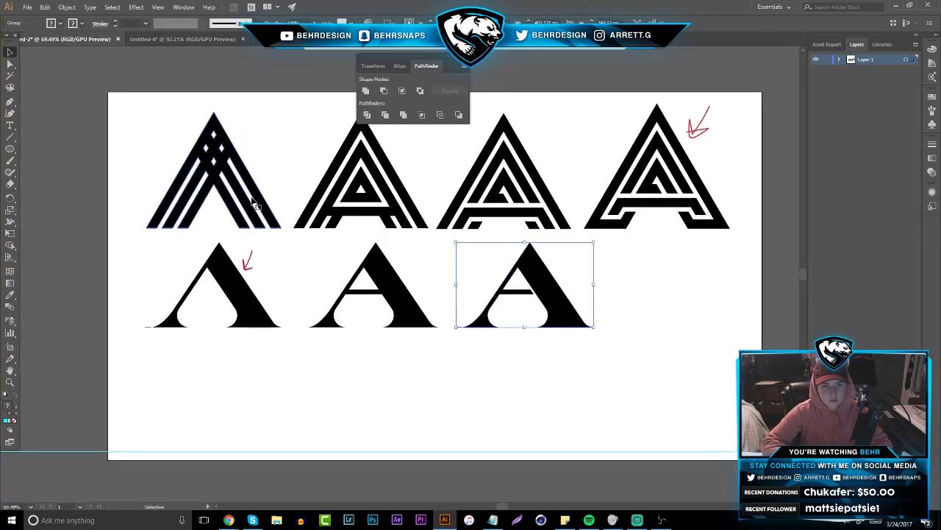
{"action": "key", "text": "ctrl+x"}
{"action": "key", "text": "ctrl+z"}
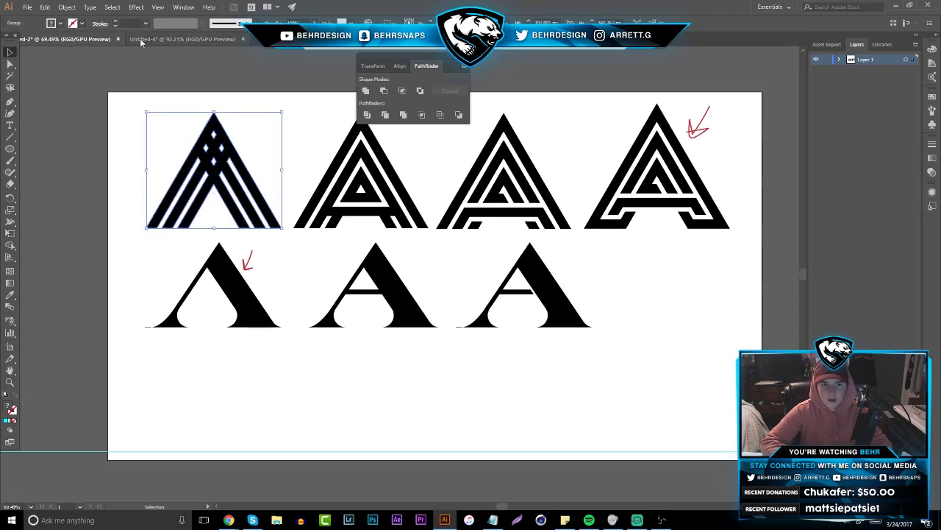
- Return to the new document, try deleting the cyan circle piece, and undo both the deletion and its small shift
{"action": "left_click", "coordinate": [139, 39]}
{"action": "left_click_drag", "start_coordinate": [127, 159], "coordinate": [450, 394]}
{"action": "left_click", "coordinate": [465, 267]}
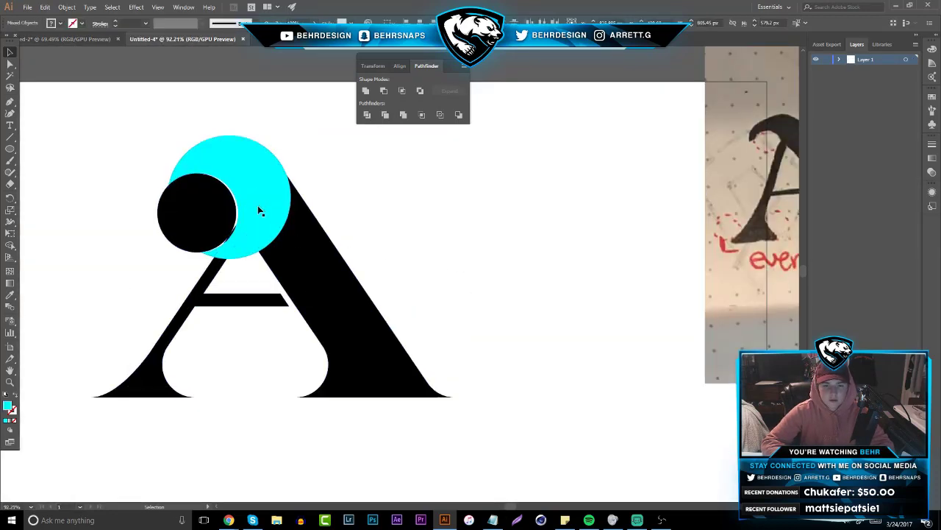
{"action": "left_click", "coordinate": [258, 204]}
{"action": "key", "text": "Delete"}
{"action": "key", "text": "ctrl+z"}
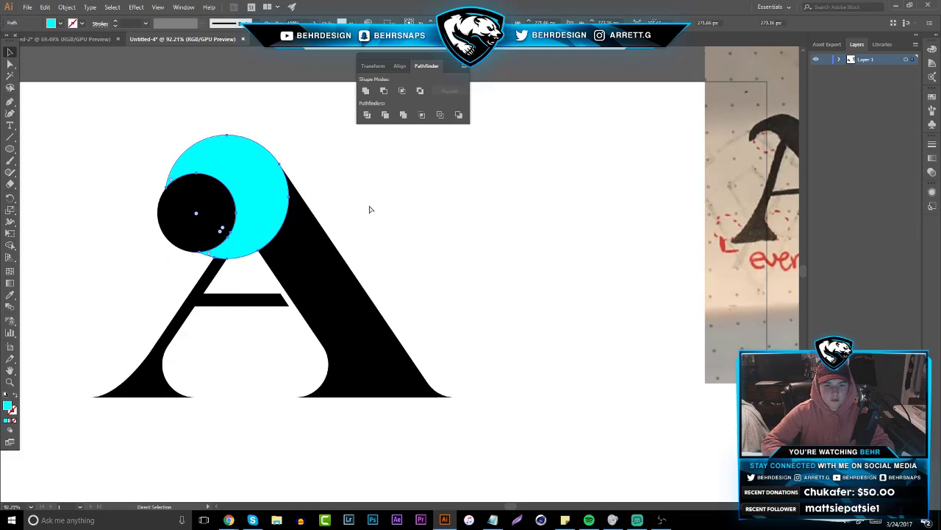
{"action": "key", "text": "ctrl+z"}
{"action": "key", "text": "ctrl+z"}
{"action": "left_click", "coordinate": [371, 208]}
- Remove the black circle's overlap region and outer crescent with Shape Builder, cutting a curved hook into the cyan circle
{"action": "left_click_drag", "start_coordinate": [101, 127], "coordinate": [444, 399]}
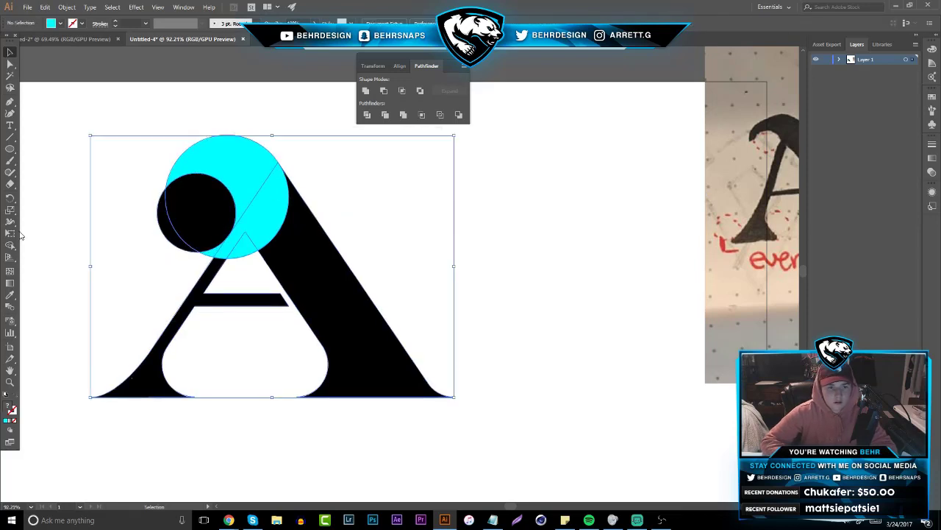
{"action": "left_click", "coordinate": [11, 245]}
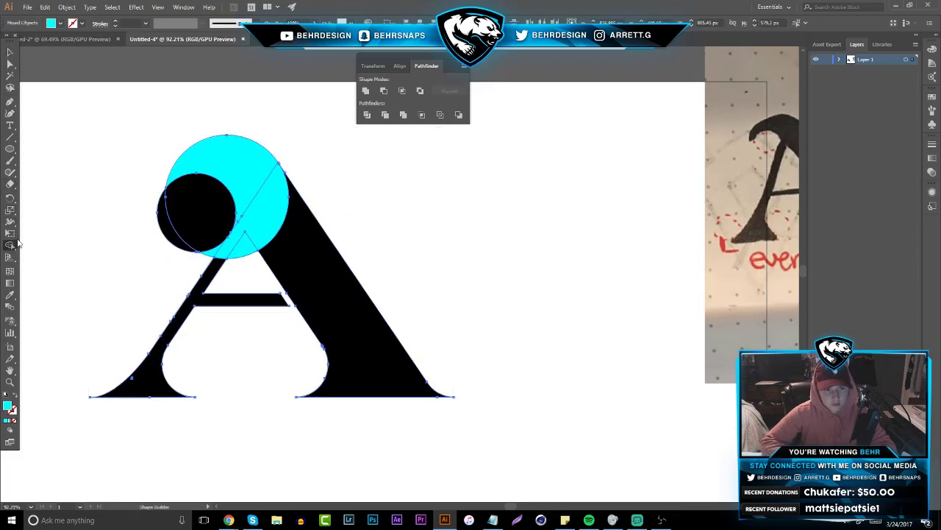
{"action": "left_click", "coordinate": [179, 220], "text": "alt"}
{"action": "left_click", "coordinate": [171, 228], "text": "alt"}
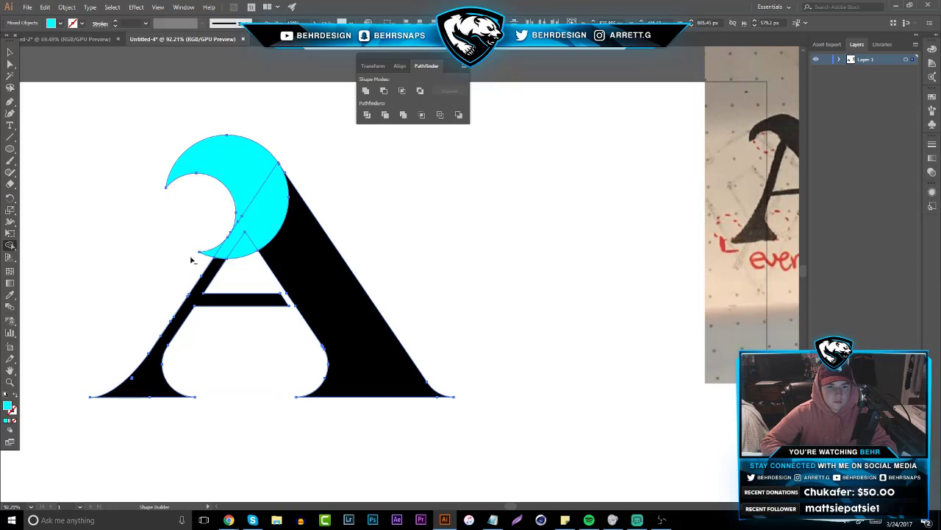
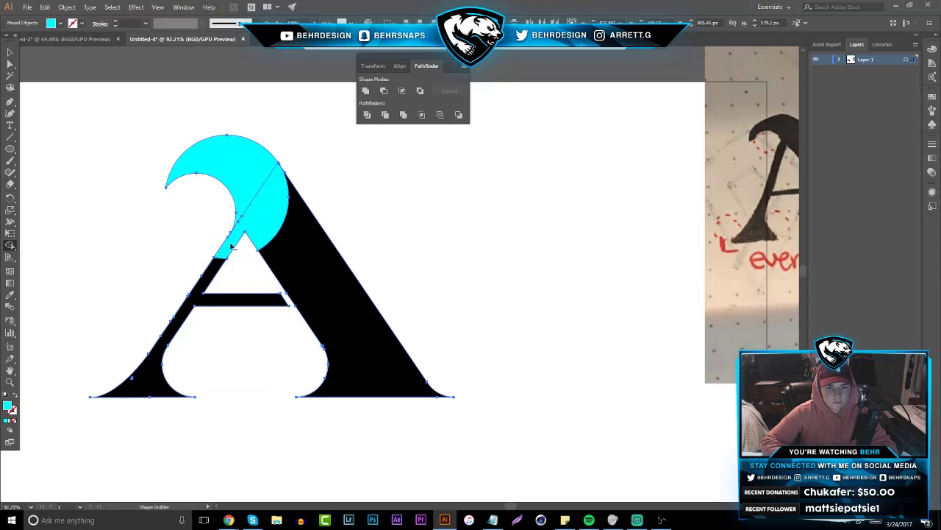
- Place a copy of the cyan hook over the A's thick right leg
{"action": "left_click", "coordinate": [11, 51]}
{"action": "left_click", "coordinate": [121, 118]}
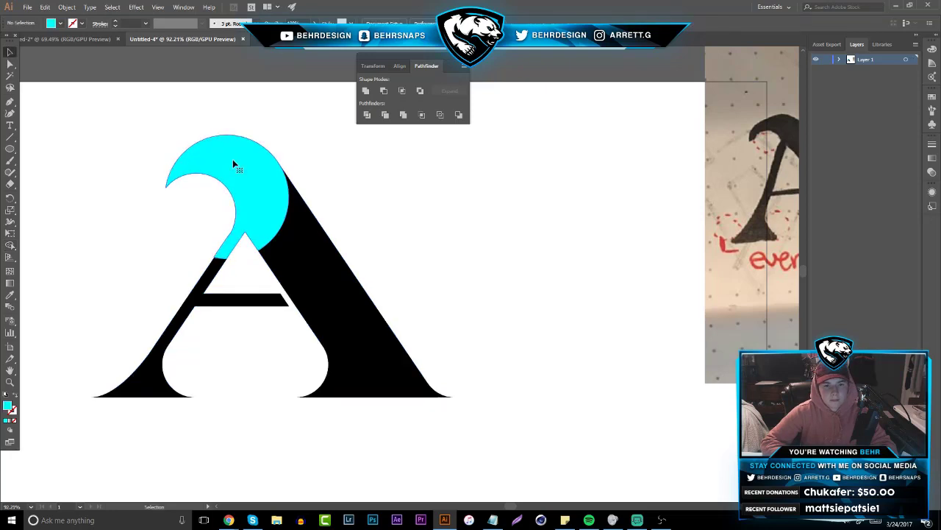
{"action": "left_click", "coordinate": [233, 159]}
{"action": "left_click_drag", "start_coordinate": [287, 177], "coordinate": [459, 254]}
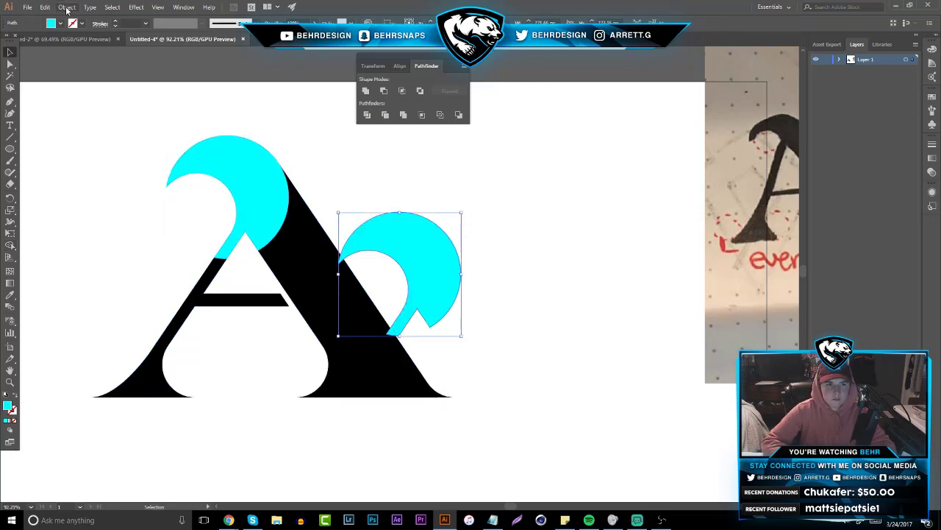
- Try reflecting the hook copy about a custom angled axis and undo the reflection
{"action": "left_click", "coordinate": [67, 6]}
{"action": "mouse_move", "coordinate": [84, 19]}
{"action": "left_click", "coordinate": [216, 54]}
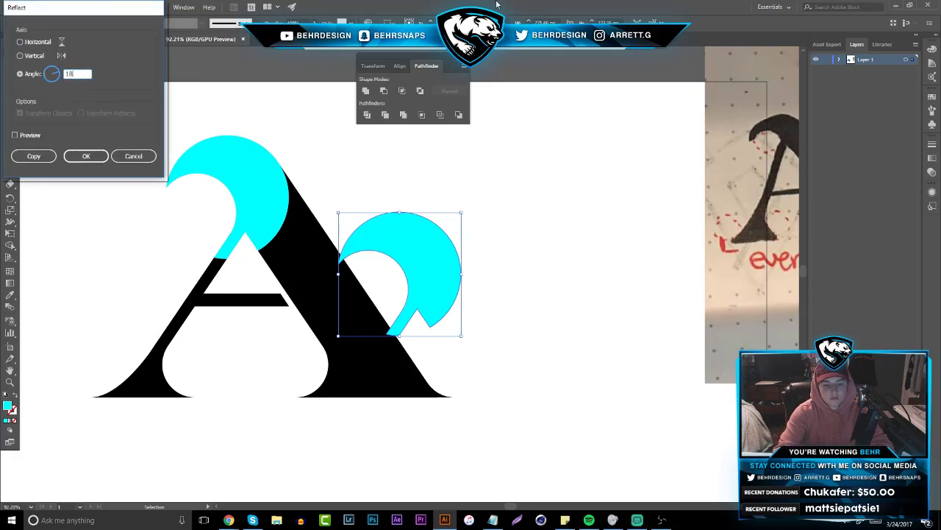
{"action": "key", "text": "Return"}
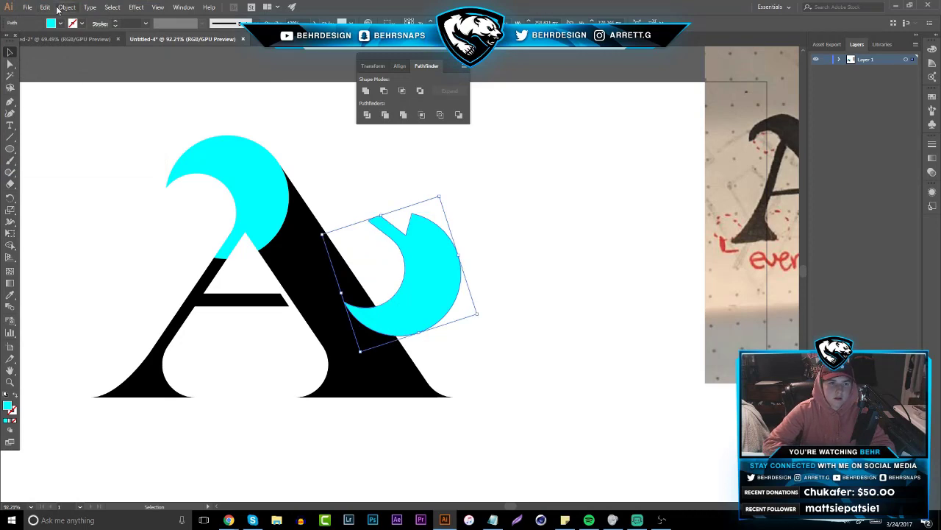
{"action": "key", "text": "ctrl+z"}
- Reflect the hook copy across both the vertical and the horizontal axis
{"action": "left_click", "coordinate": [59, 8]}
{"action": "mouse_move", "coordinate": [85, 16]}
{"action": "left_click", "coordinate": [216, 58]}
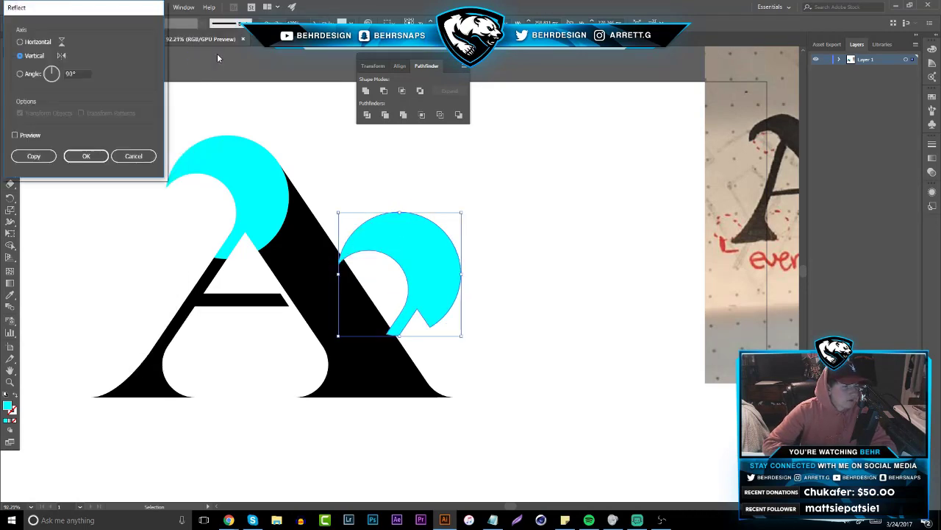
{"action": "left_click", "coordinate": [85, 156]}
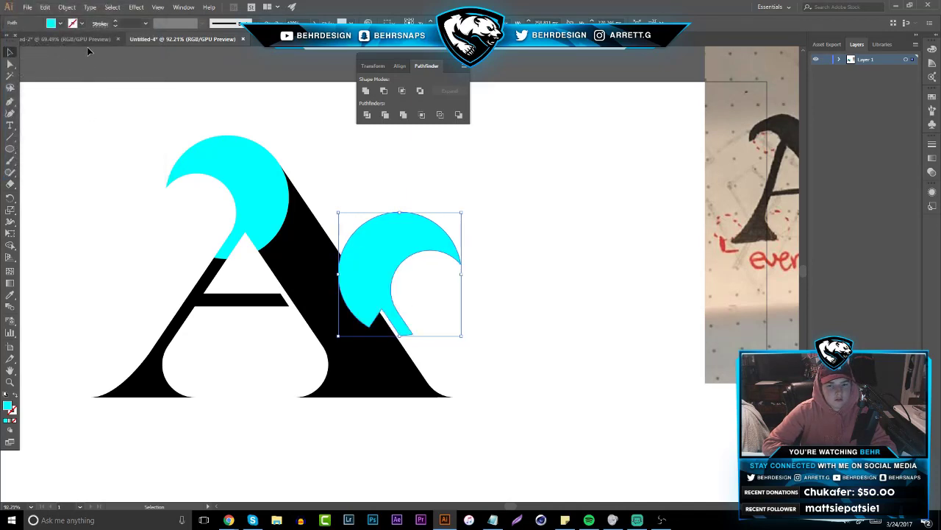
{"action": "left_click", "coordinate": [59, 7]}
{"action": "mouse_move", "coordinate": [81, 16]}
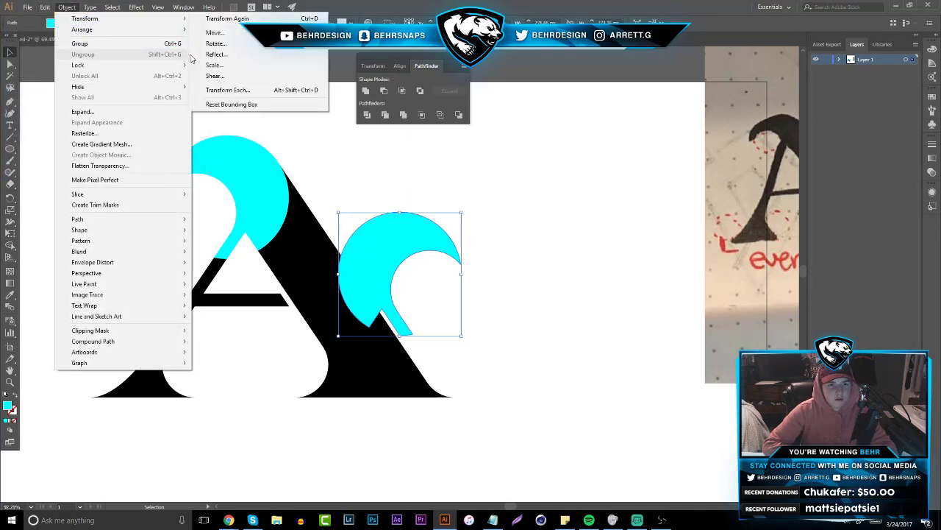
{"action": "left_click", "coordinate": [200, 53]}
{"action": "left_click", "coordinate": [20, 42]}
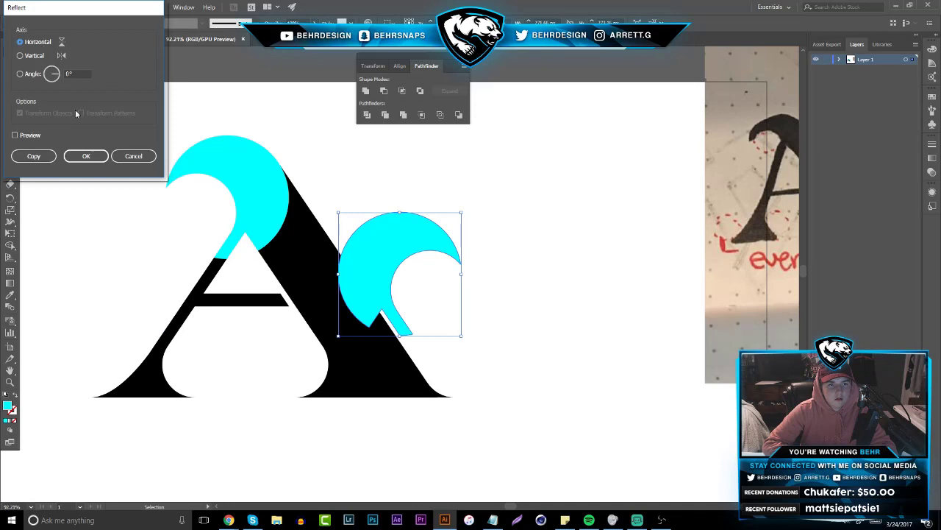
{"action": "left_click", "coordinate": [93, 157]}
- Move the flipped hook copy down to the base of the thick leg and enlarge it slightly
{"action": "left_click_drag", "start_coordinate": [404, 315], "coordinate": [402, 365]}
{"action": "left_click", "coordinate": [495, 335]}
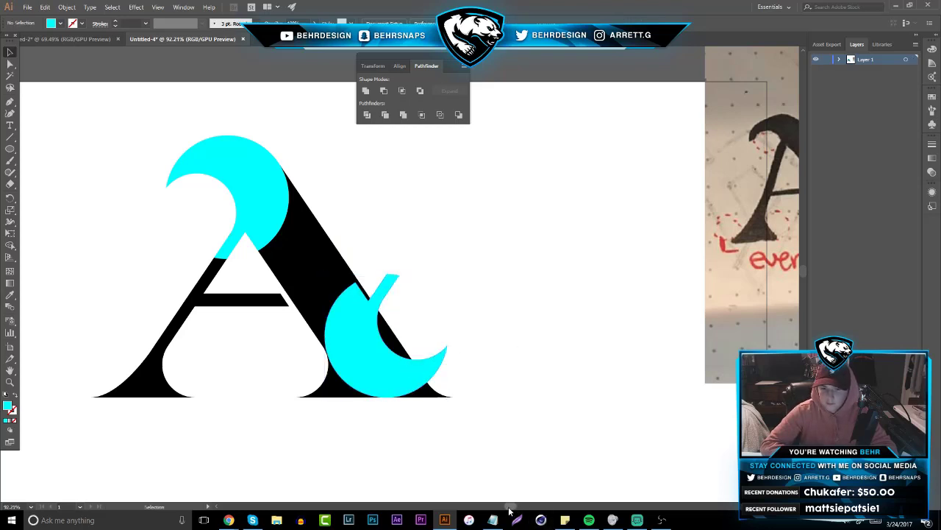
{"action": "mouse_move", "coordinate": [509, 506]}
{"action": "left_mouse_down"}
{"action": "mouse_move", "coordinate": [522, 512]}
{"action": "mouse_move", "coordinate": [507, 513]}
{"action": "left_mouse_up"}
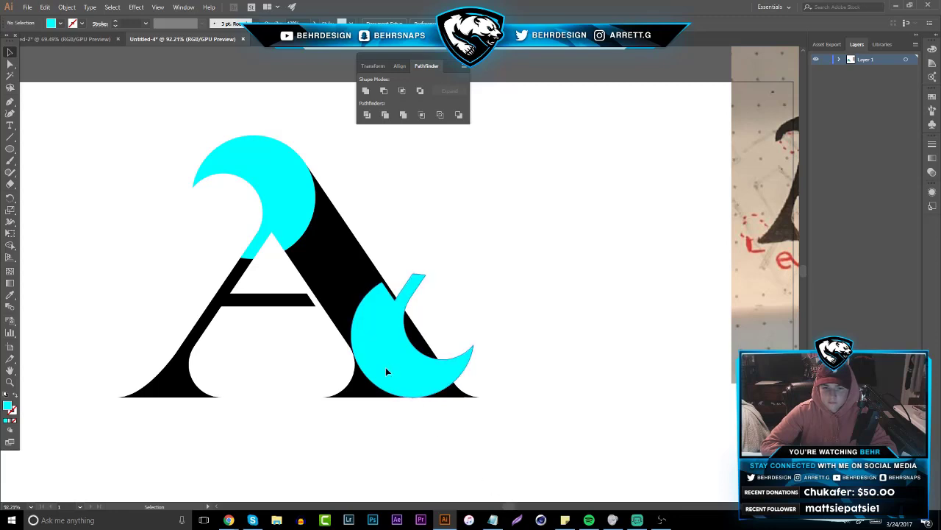
{"action": "left_click_drag", "start_coordinate": [386, 370], "coordinate": [402, 371]}
{"action": "left_click_drag", "start_coordinate": [367, 274], "coordinate": [343, 253]}
{"action": "left_click", "coordinate": [548, 269]}
- Fine-tune the flipped hook's position and size over the thick leg's foot
{"action": "left_click_drag", "start_coordinate": [400, 378], "coordinate": [404, 377]}
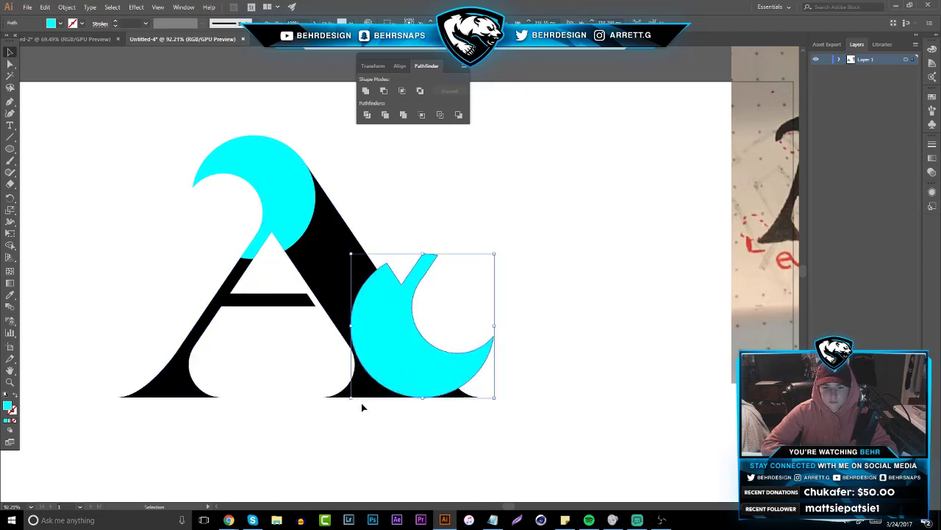
{"action": "left_click_drag", "start_coordinate": [349, 398], "coordinate": [339, 403]}
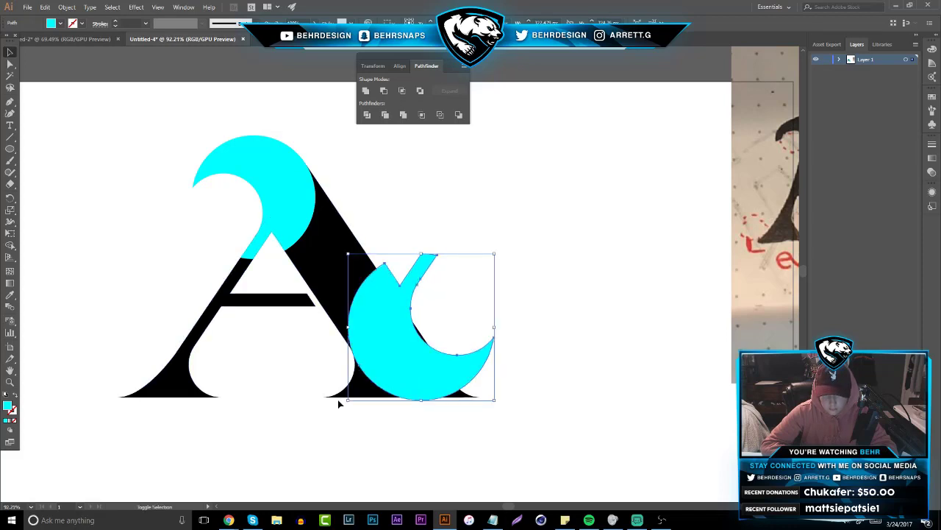
{"action": "left_click_drag", "start_coordinate": [431, 388], "coordinate": [431, 385]}
{"action": "left_click", "coordinate": [430, 386], "text": "shift"}
- Shift the flipped hook so its lowest point meets the A's baseline and its edge meets the leg's inner curve
{"action": "key", "text": "z"}
{"action": "left_click", "coordinate": [400, 409]}
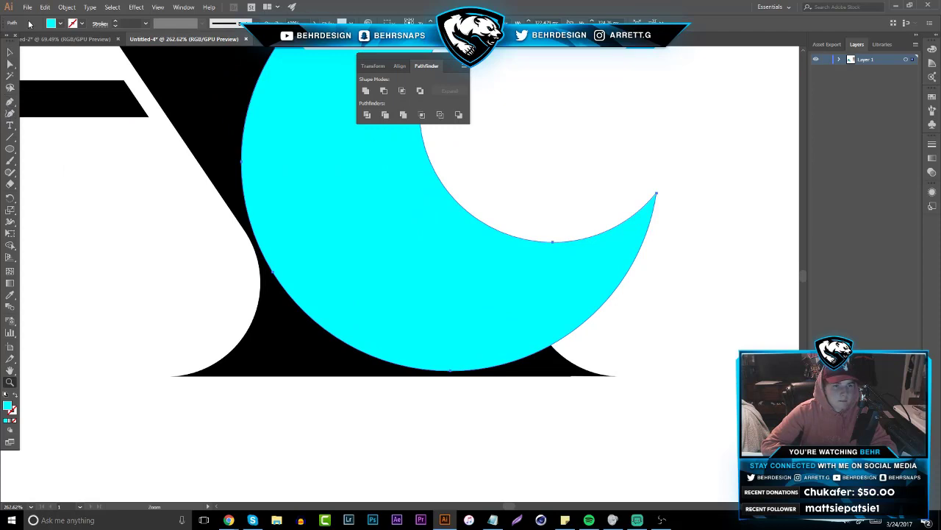
{"action": "key", "text": "v"}
{"action": "left_click_drag", "start_coordinate": [347, 276], "coordinate": [338, 273]}
{"action": "left_click", "coordinate": [175, 245]}
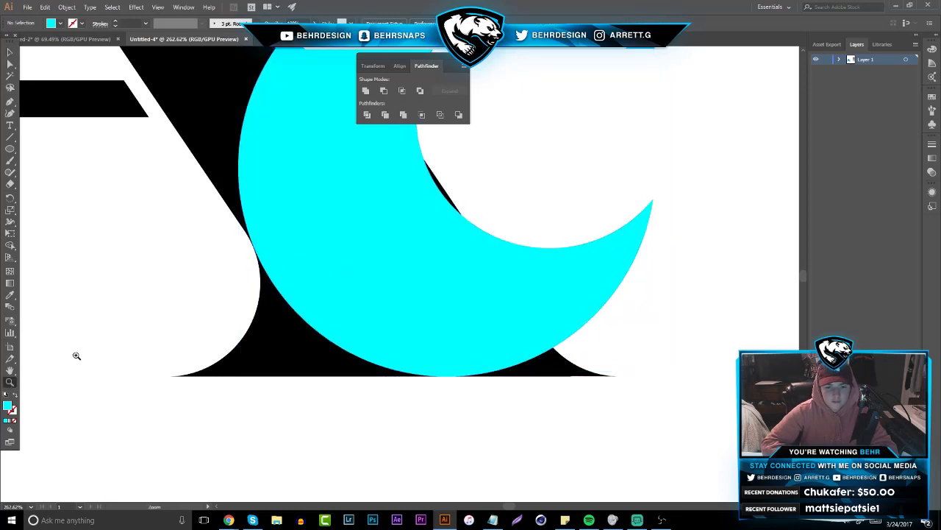
- Delete the flipped hook copy from the thick leg
{"action": "left_click_drag", "start_coordinate": [302, 287], "coordinate": [220, 272]}
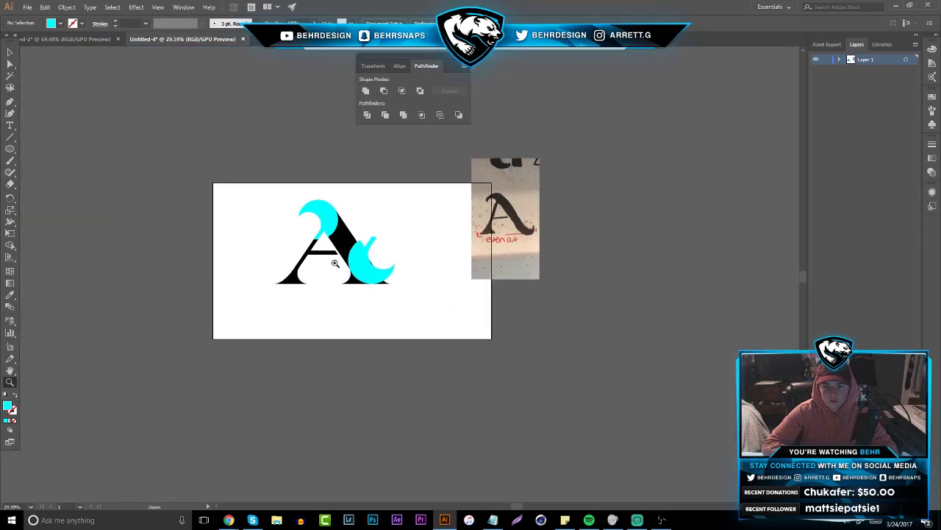
{"action": "left_click_drag", "start_coordinate": [350, 285], "coordinate": [501, 193]}
{"action": "scroll", "coordinate": [328, 219], "scroll_direction": "up", "scroll_amount": 1}
{"action": "scroll", "coordinate": [328, 219], "scroll_direction": "up", "scroll_amount": 1}
{"action": "left_click", "coordinate": [403, 290]}
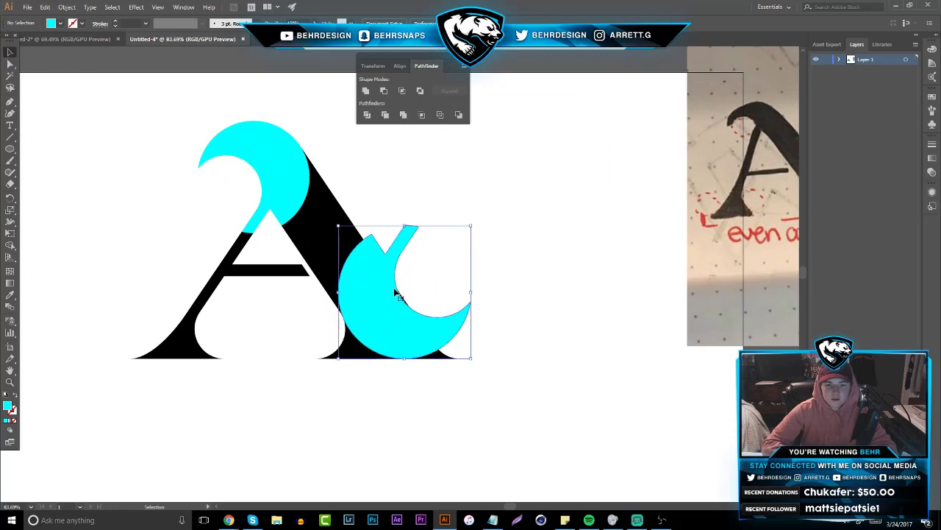
{"action": "key", "text": "Delete"}
- Paste a copy of the whole A with its hook and reflect it across the horizontal axis
{"action": "key", "text": "a"}
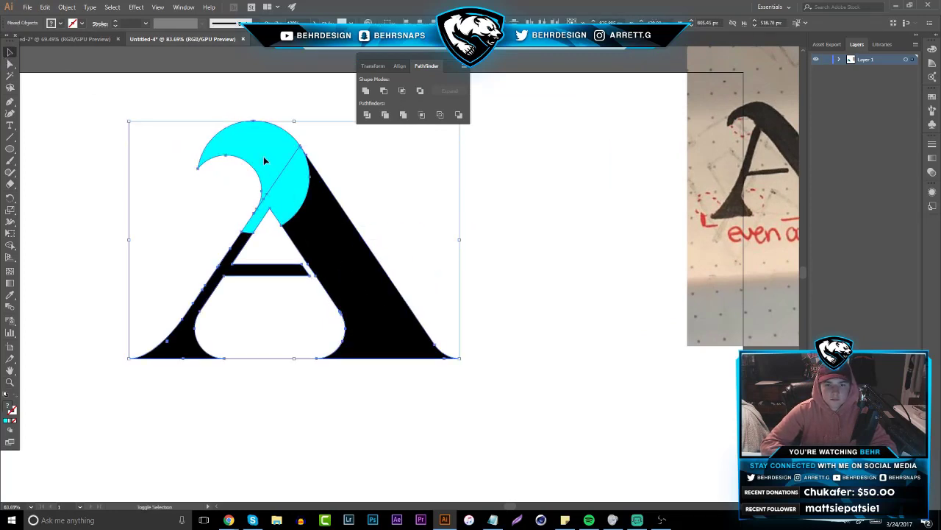
{"action": "key", "text": "ctrl+v"}
{"action": "left_click", "coordinate": [67, 8]}
{"action": "mouse_move", "coordinate": [81, 19]}
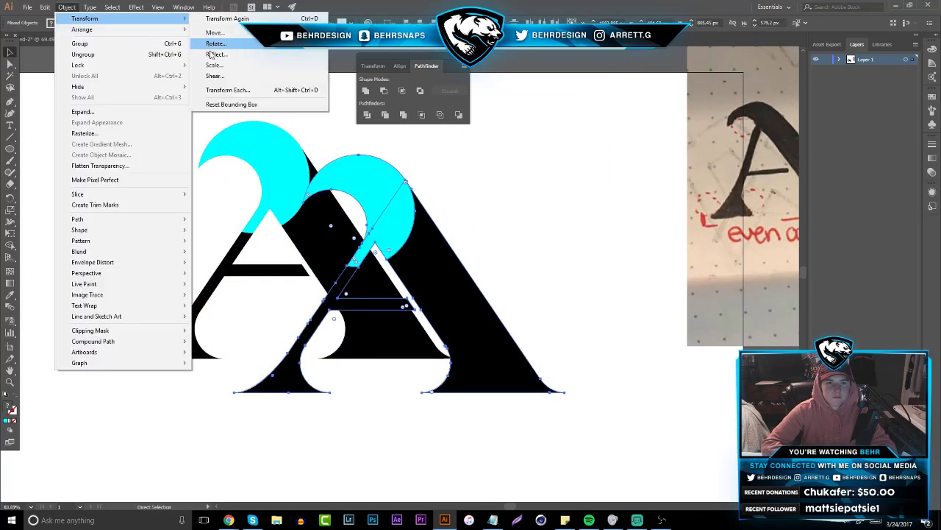
{"action": "left_click", "coordinate": [212, 52]}
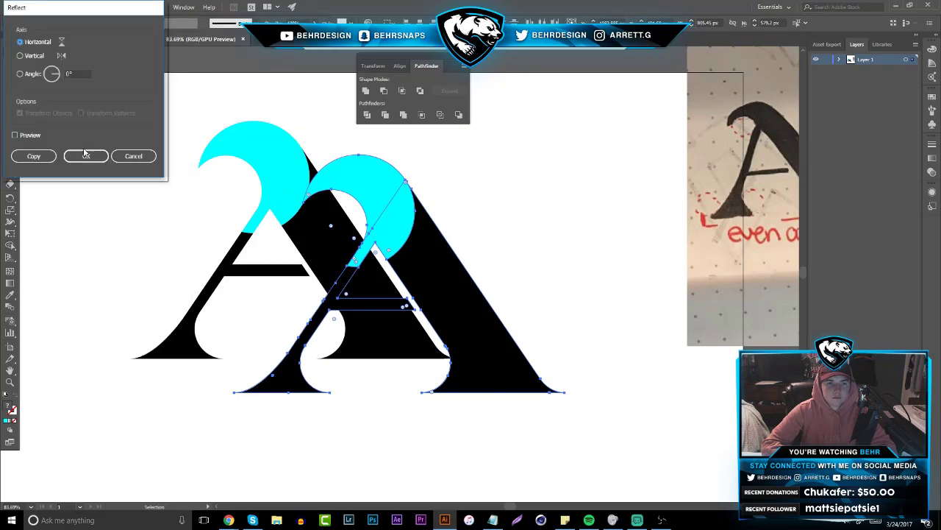
{"action": "left_click", "coordinate": [85, 155]}
- Remove all pieces of the upside-down A copy, keeping only the original letter
{"action": "left_click", "coordinate": [57, 9]}
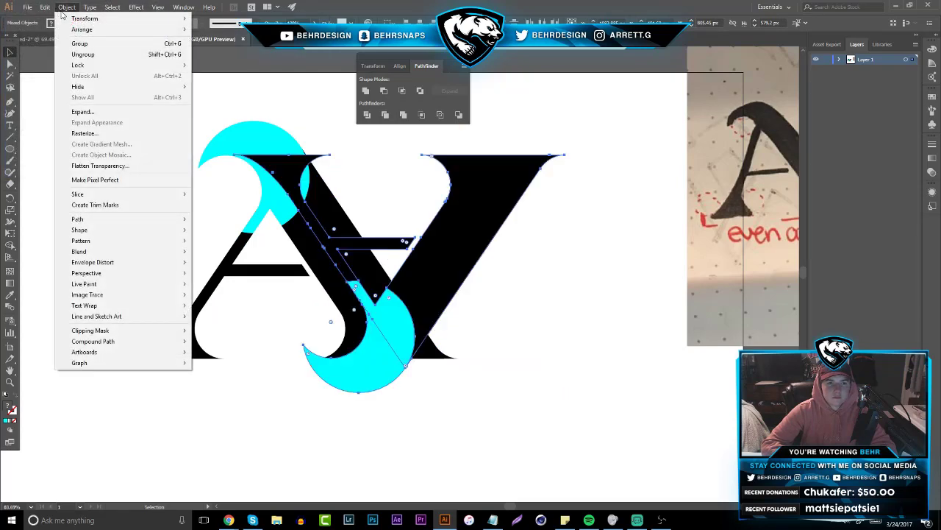
{"action": "left_click", "coordinate": [567, 217]}
{"action": "left_click", "coordinate": [567, 215]}
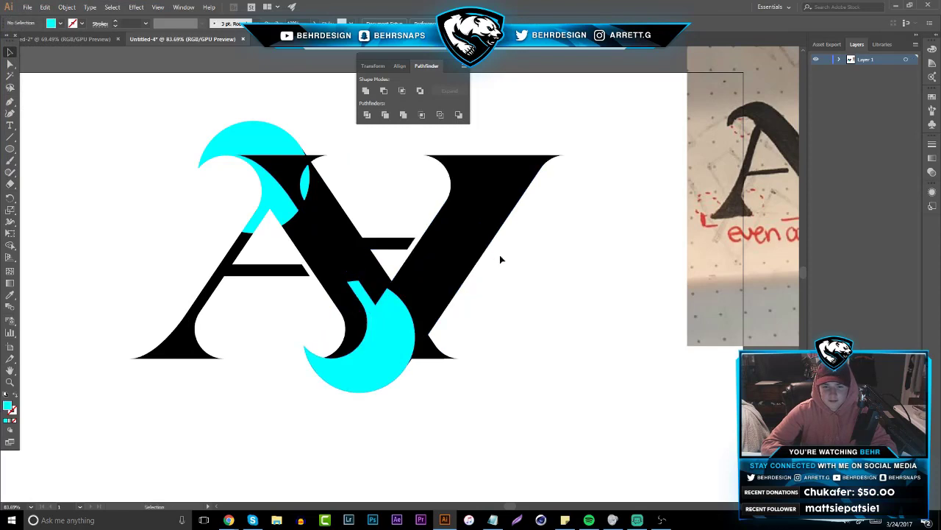
{"action": "left_click", "coordinate": [474, 265]}
{"action": "key", "text": "ctrl+x"}
{"action": "left_click", "coordinate": [407, 335]}
{"action": "key", "text": "ctrl+x"}
{"action": "key", "text": "v"}
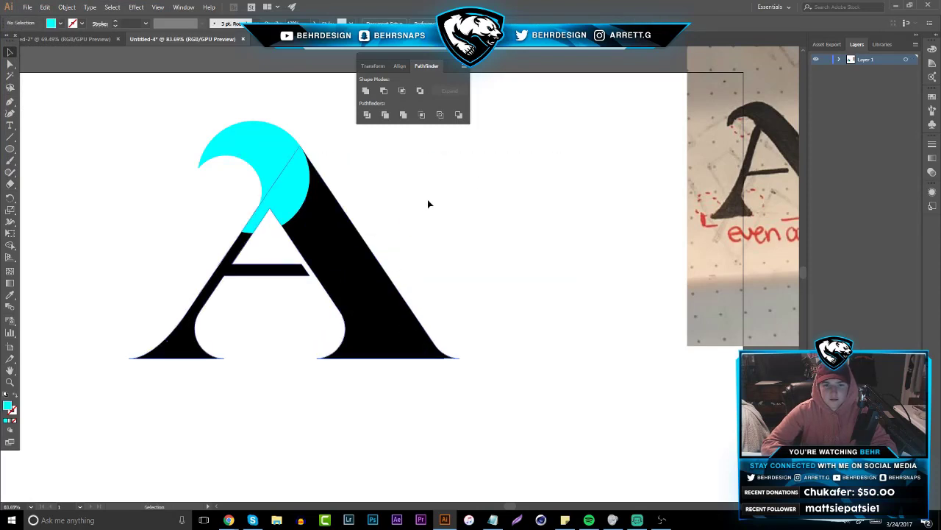
{"action": "left_click", "coordinate": [427, 199]}
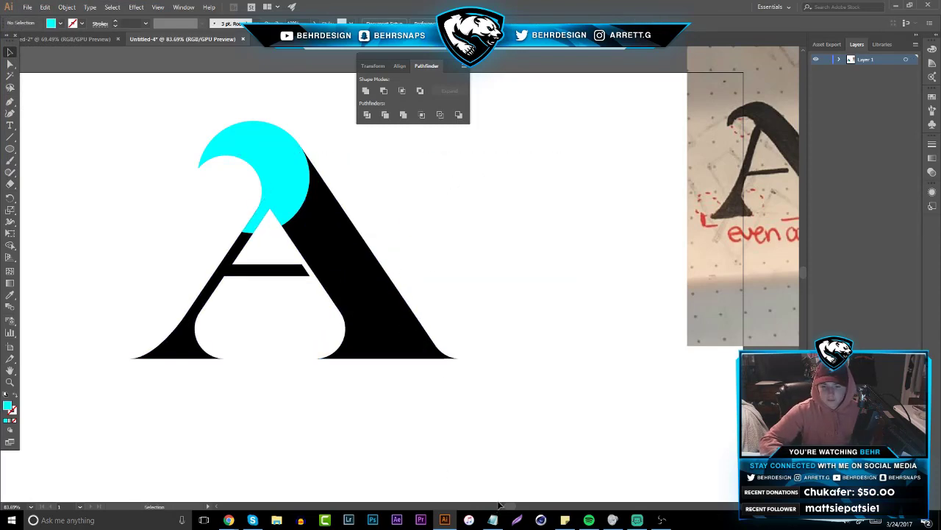
{"action": "left_click", "coordinate": [285, 218]}
{"action": "key", "text": "a"}
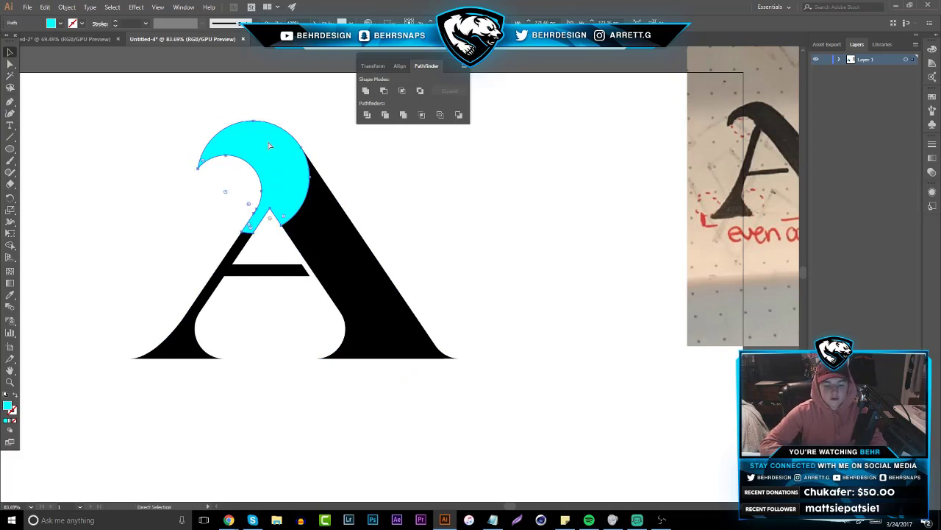
{"action": "key", "text": "v"}
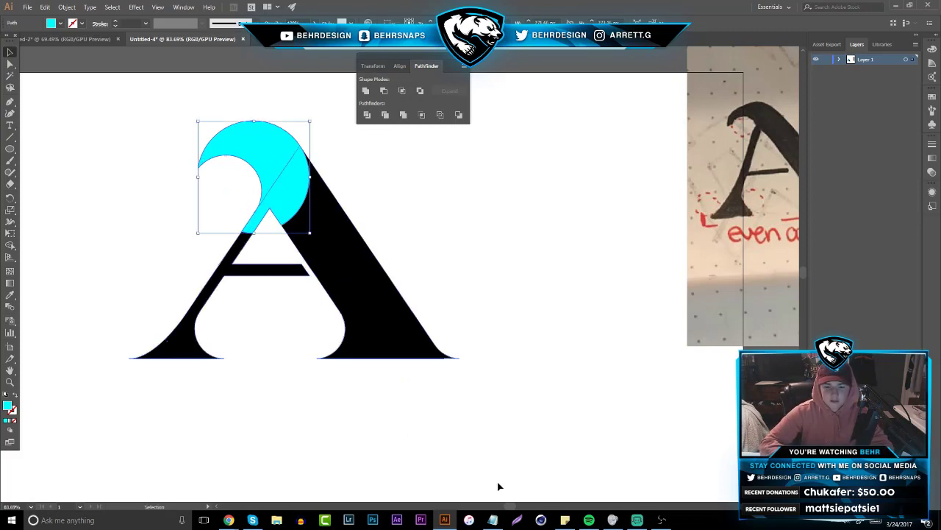
- Draw a cyan circle about 197 px in diameter over the base of the A's thick leg, resting on the baseline
{"action": "left_click_drag", "start_coordinate": [507, 506], "coordinate": [515, 506]}
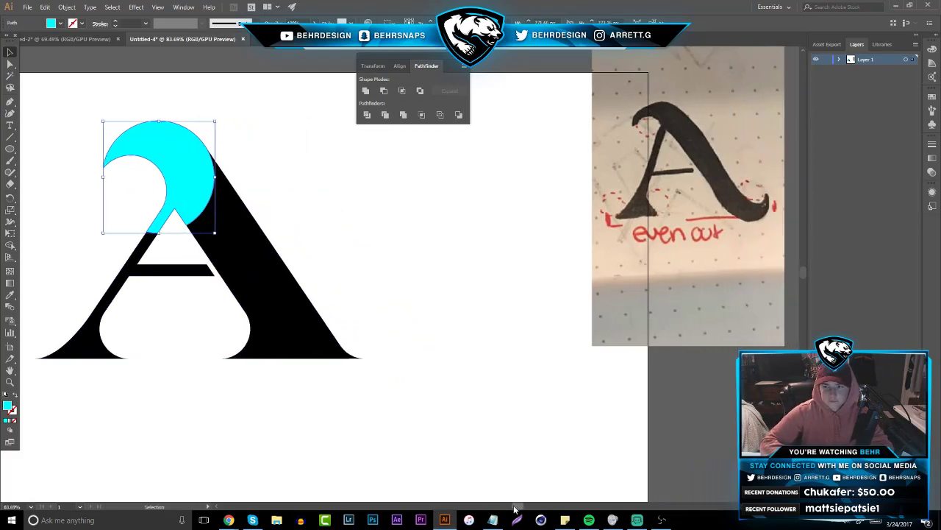
{"action": "scroll", "coordinate": [365, 393], "scroll_direction": "up", "scroll_amount": 3}
{"action": "left_click", "coordinate": [14, 383]}
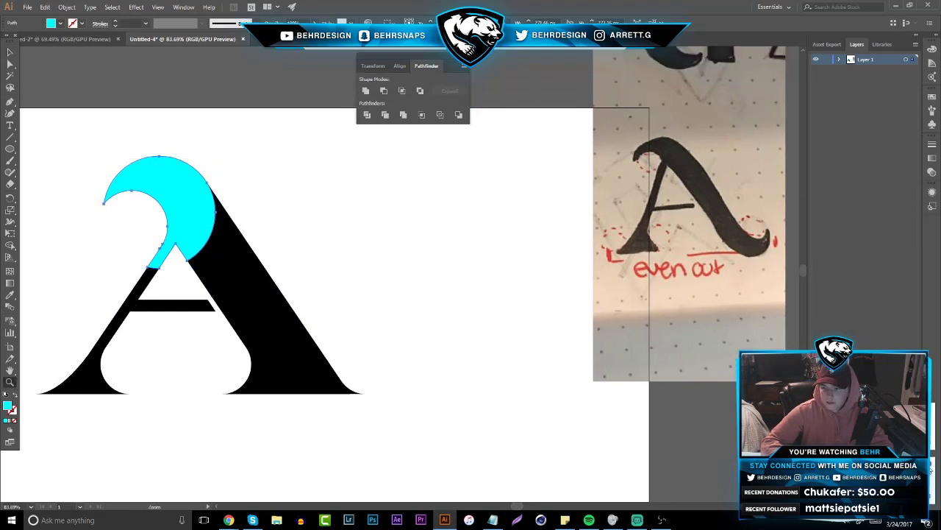
{"action": "left_click", "coordinate": [283, 359]}
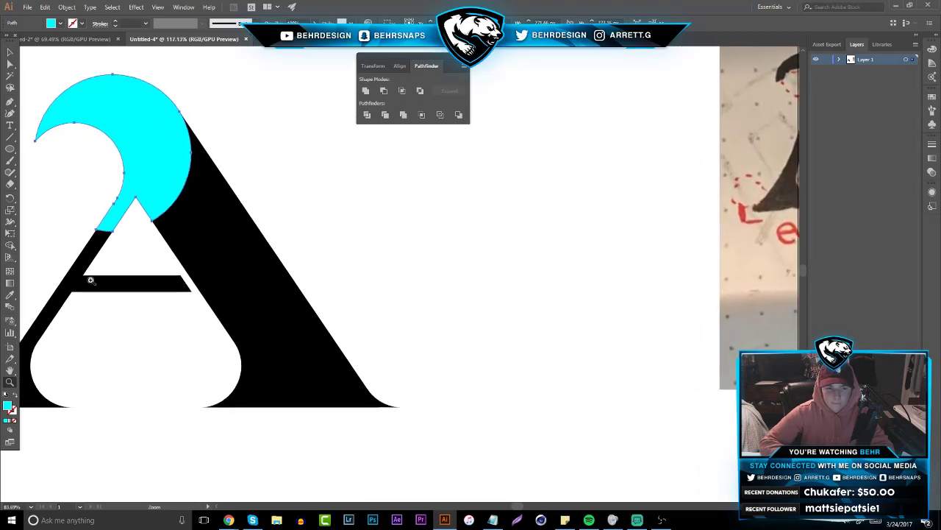
{"action": "left_click", "coordinate": [11, 152]}
{"action": "left_click_drag", "start_coordinate": [202, 291], "coordinate": [315, 319]}
{"action": "key", "text": "v"}
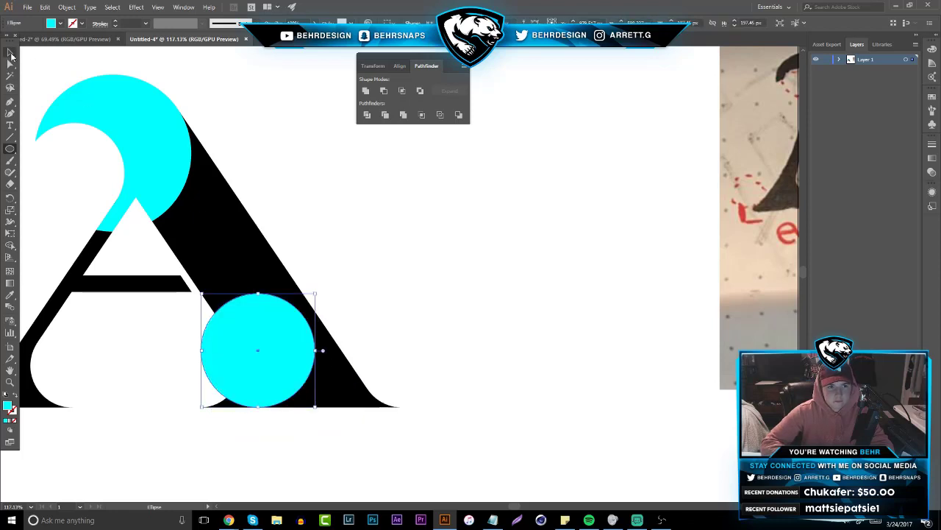
- Move the circle along the baseline until its edge touches the thick leg's inner serif curve
{"action": "left_click_drag", "start_coordinate": [264, 351], "coordinate": [304, 344]}
{"action": "left_click_drag", "start_coordinate": [269, 337], "coordinate": [277, 342]}
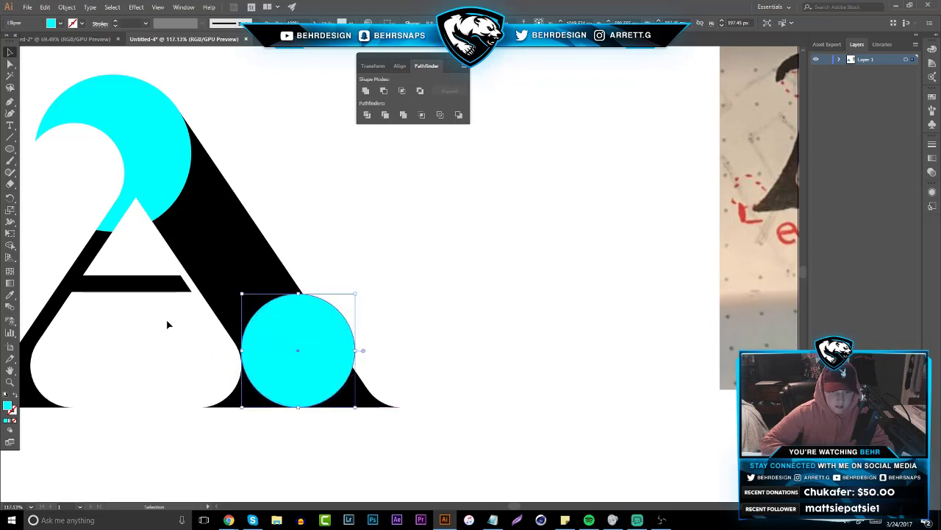
{"action": "left_click", "coordinate": [173, 338]}
- Enlarge the circle to about 237 px in diameter and shift it against the thick leg's inner edge, resting on the baseline
{"action": "key", "text": "z"}
{"action": "left_click_drag", "start_coordinate": [73, 382], "coordinate": [225, 286]}
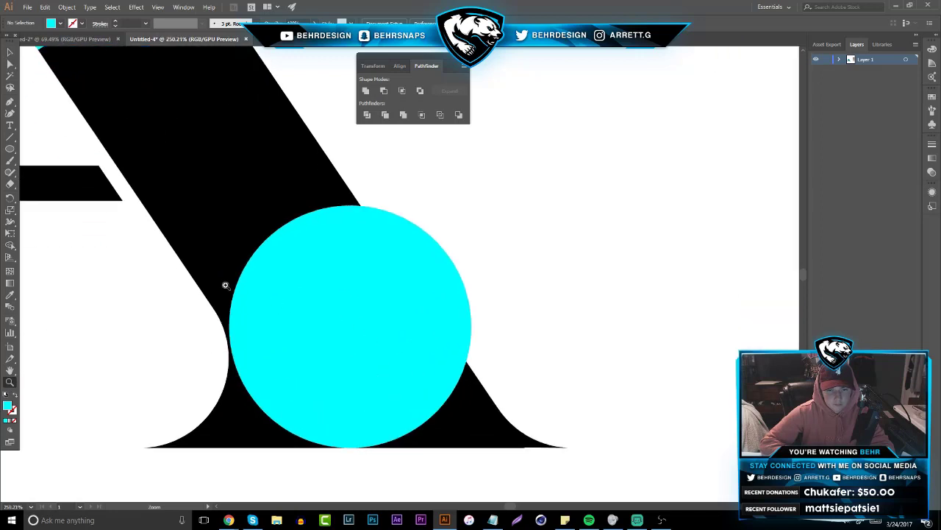
{"action": "left_click", "coordinate": [10, 51]}
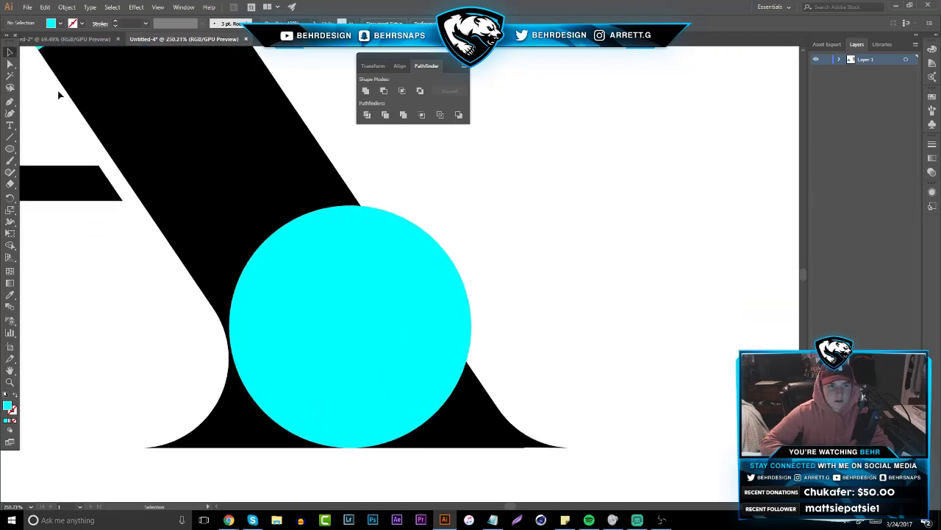
{"action": "left_click", "coordinate": [305, 320]}
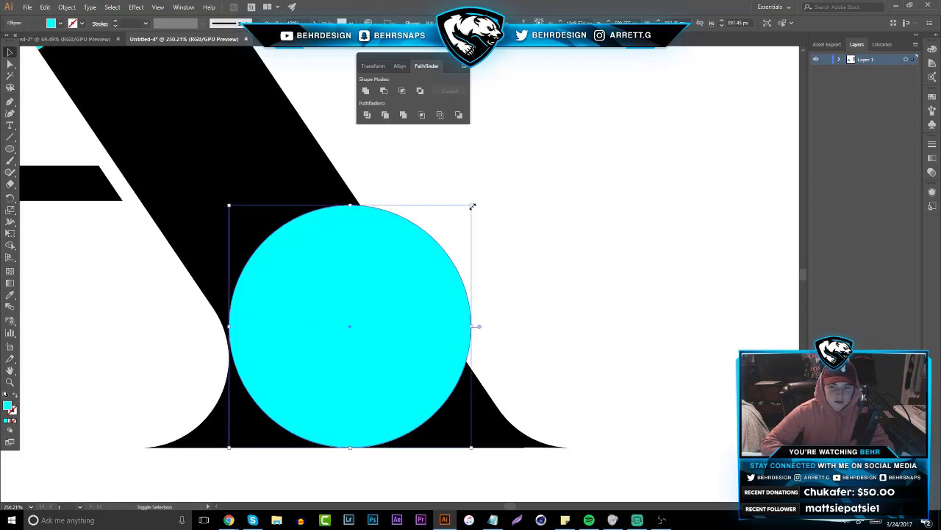
{"action": "left_click_drag", "start_coordinate": [472, 206], "coordinate": [520, 155]}
{"action": "left_click_drag", "start_coordinate": [374, 304], "coordinate": [365, 306]}
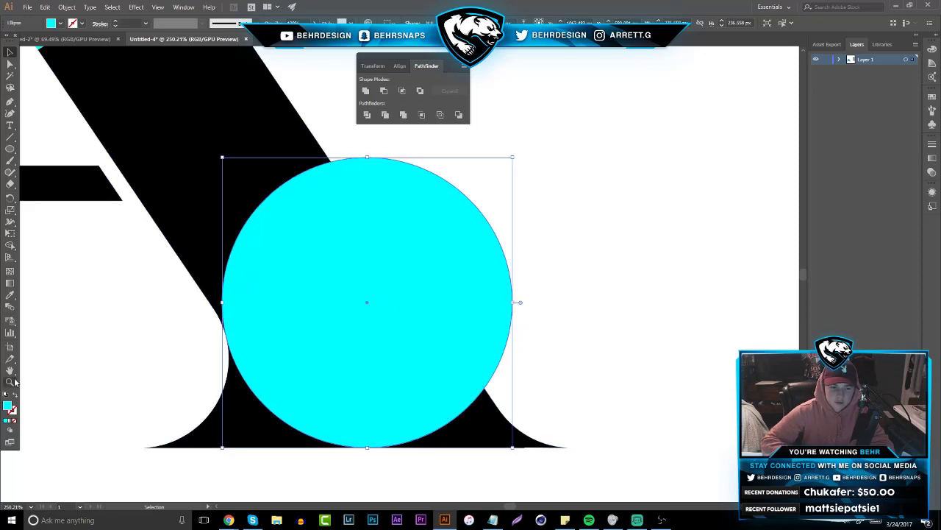
- Enlarge the cyan circle to about 306 px in diameter, keeping it resting on the baseline beside the thick leg's inner edge
{"action": "left_click", "coordinate": [14, 381]}
{"action": "left_click_drag", "start_coordinate": [245, 333], "coordinate": [403, 297]}
{"action": "left_click_drag", "start_coordinate": [166, 323], "coordinate": [257, 301]}
{"action": "left_click", "coordinate": [13, 54]}
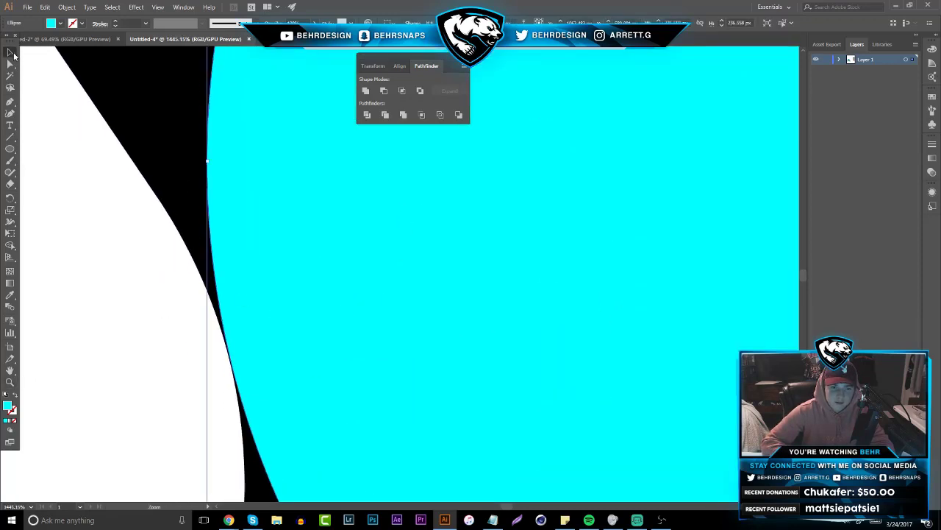
{"action": "left_click", "coordinate": [12, 381]}
{"action": "left_click_drag", "start_coordinate": [358, 369], "coordinate": [200, 328]}
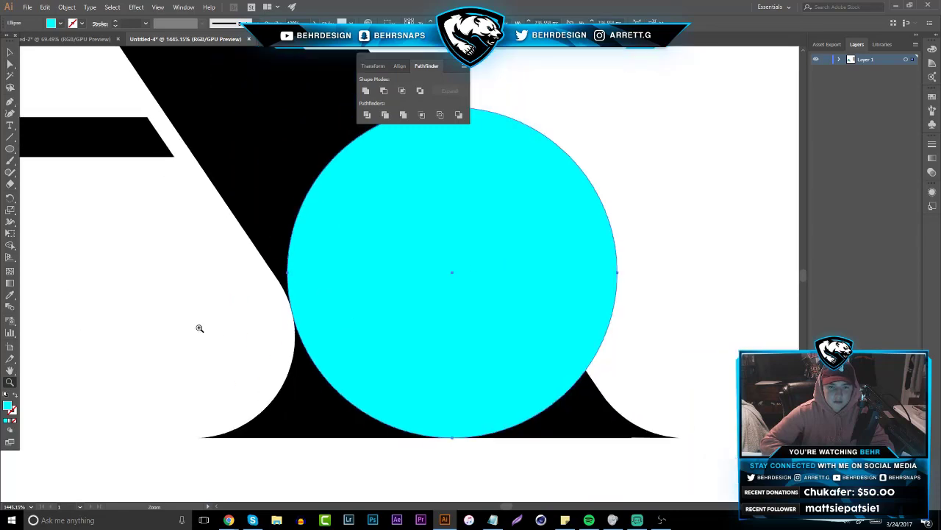
{"action": "left_click_drag", "start_coordinate": [396, 326], "coordinate": [261, 318]}
{"action": "key", "text": "v"}
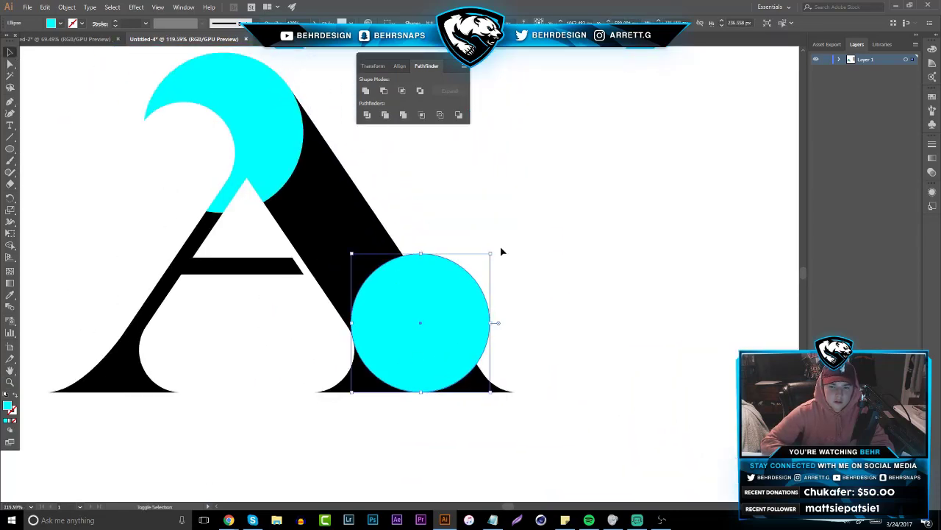
{"action": "left_click_drag", "start_coordinate": [492, 253], "coordinate": [531, 212]}
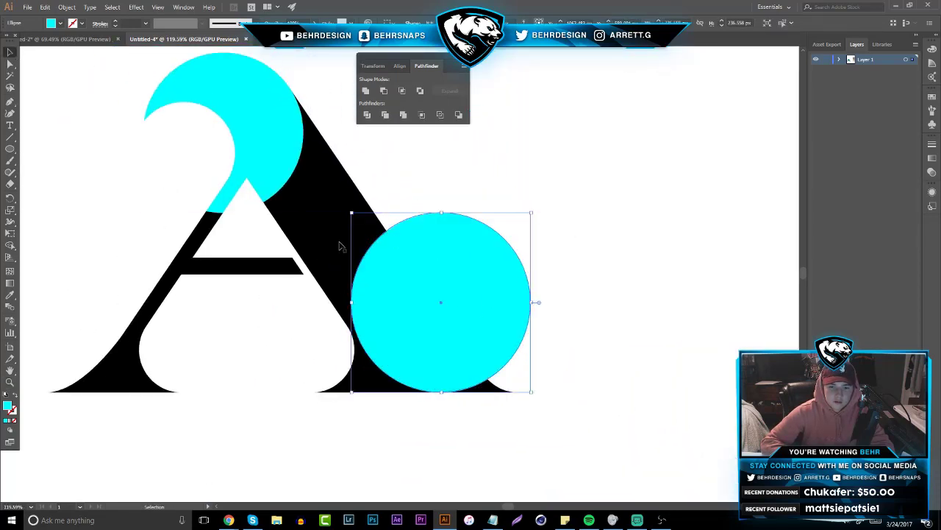
- Shift the enlarged circle along the baseline towards the thick leg's inner serif curve
{"action": "left_click", "coordinate": [8, 382]}
{"action": "left_click_drag", "start_coordinate": [345, 366], "coordinate": [544, 312]}
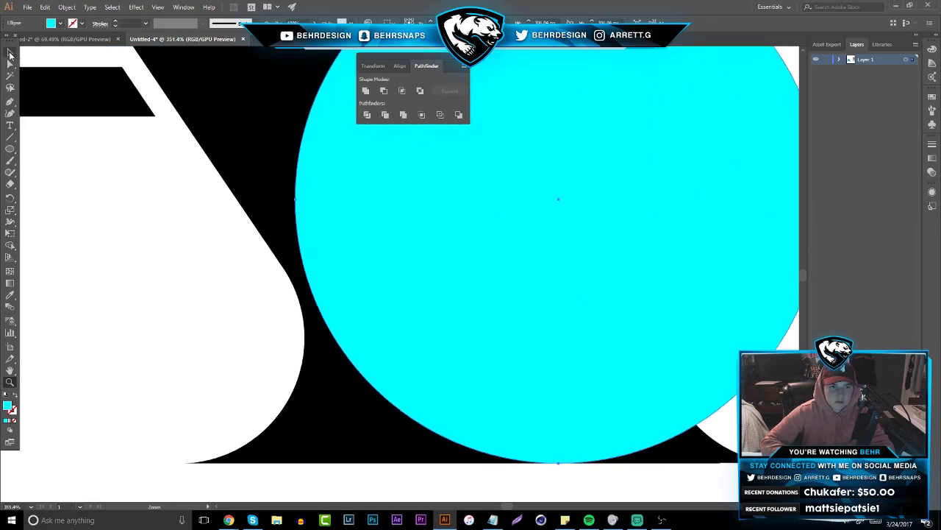
{"action": "left_click", "coordinate": [10, 53]}
{"action": "left_click_drag", "start_coordinate": [383, 260], "coordinate": [365, 255]}
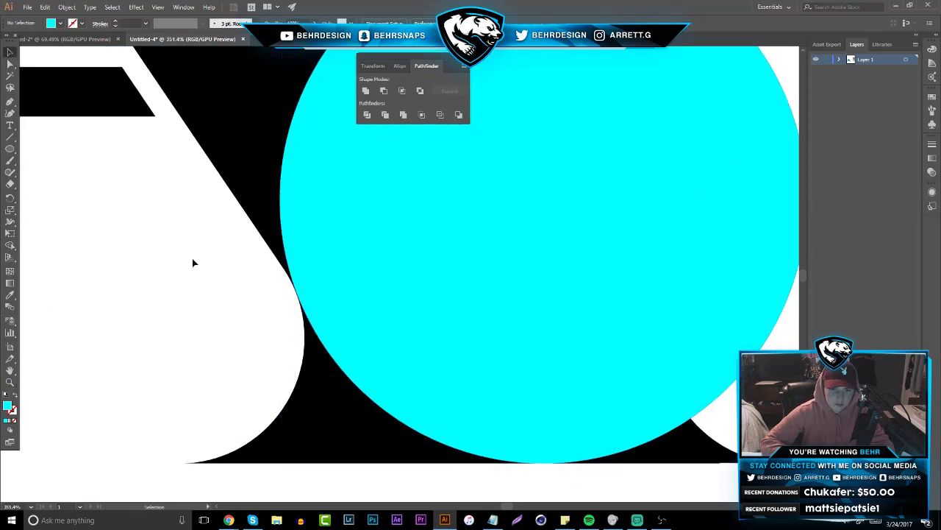
{"action": "left_click", "coordinate": [192, 258]}
{"action": "left_click", "coordinate": [407, 275]}
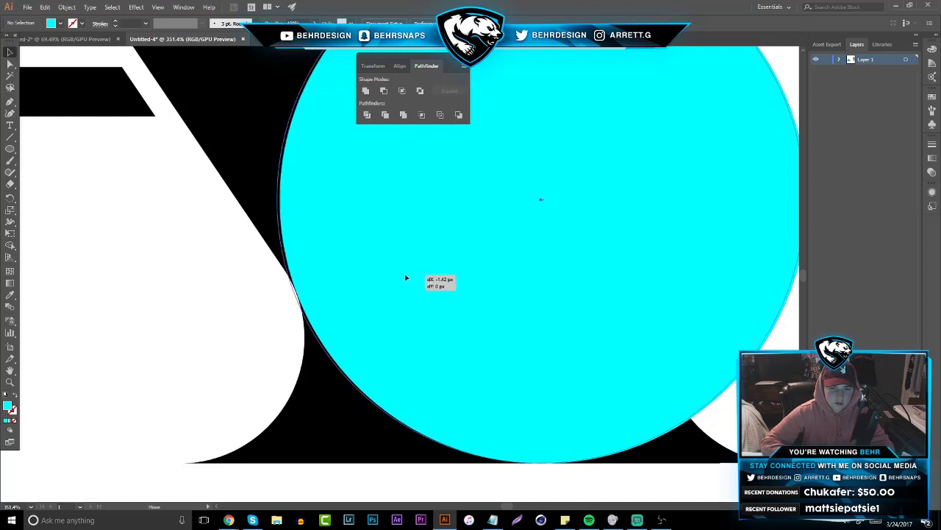
- Fine-tune the circle's contact with the inner serif curve and compare the letter with the hand-drawn sketch
{"action": "left_click", "coordinate": [10, 382]}
{"action": "left_click_drag", "start_coordinate": [282, 291], "coordinate": [422, 245]}
{"action": "left_click_drag", "start_coordinate": [333, 261], "coordinate": [456, 227]}
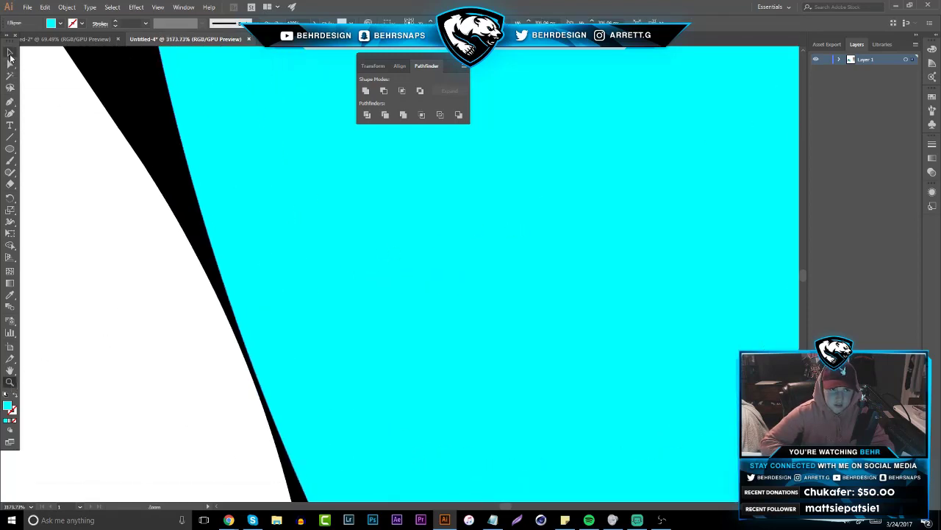
{"action": "left_click", "coordinate": [9, 54]}
{"action": "left_click_drag", "start_coordinate": [306, 294], "coordinate": [70, 317]}
{"action": "left_click", "coordinate": [72, 260]}
{"action": "left_click", "coordinate": [11, 381]}
{"action": "left_click_drag", "start_coordinate": [444, 336], "coordinate": [210, 343]}
{"action": "left_click_drag", "start_coordinate": [538, 338], "coordinate": [603, 317]}
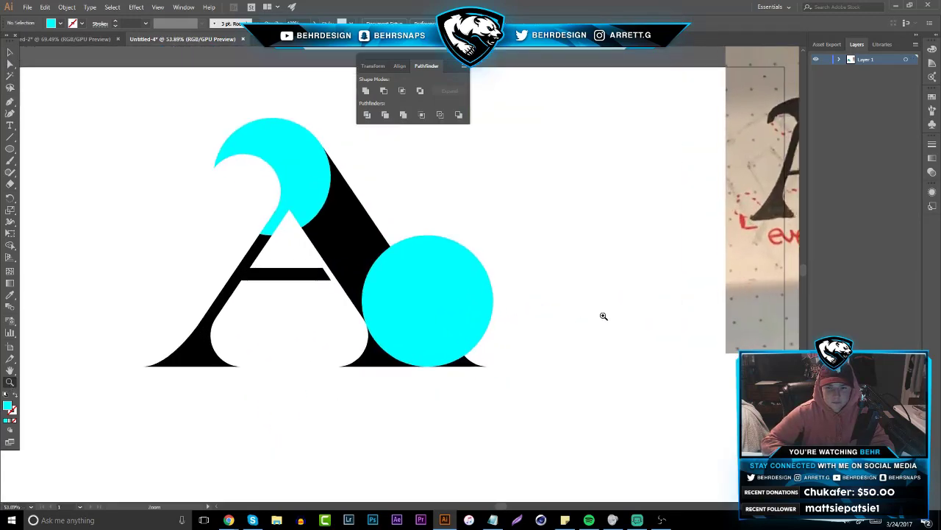
{"action": "scroll", "coordinate": [544, 343], "scroll_direction": "down", "scroll_amount": 3}
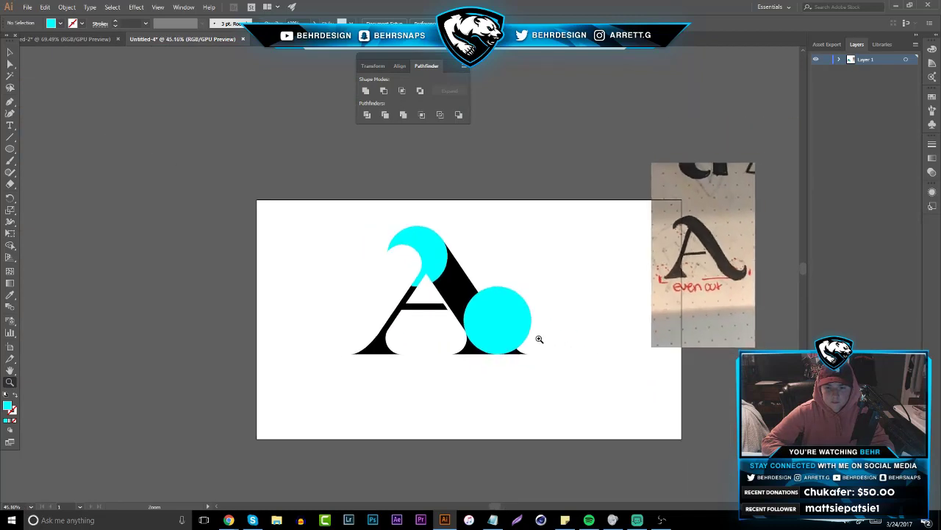
{"action": "scroll", "coordinate": [539, 339], "scroll_direction": "up", "scroll_amount": 5}
{"action": "key", "text": "v"}
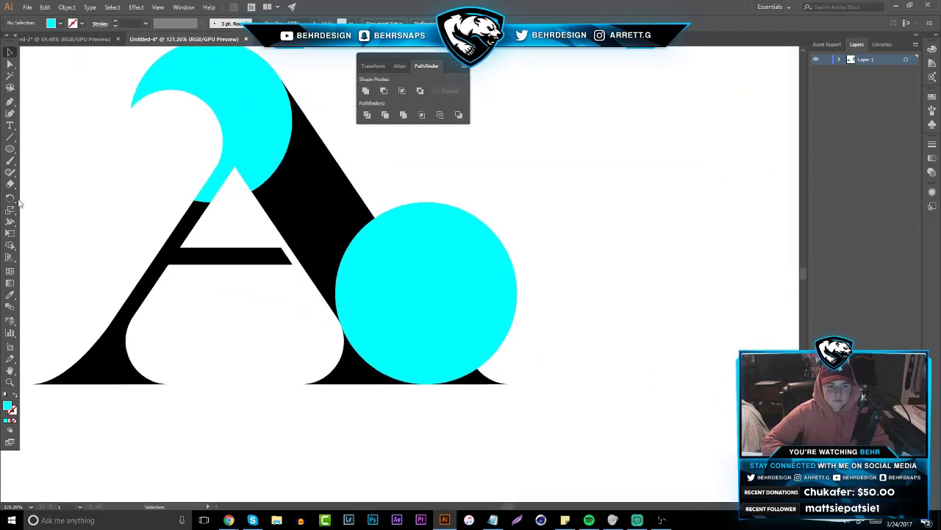
- Undo the foot circle and the apex cuts, back to the uncut cyan and black circles over the original A
{"action": "key", "text": "ctrl+z"}
{"action": "key", "text": "ctrl+z"}
{"action": "key", "text": "ctrl+z"}
{"action": "key", "text": "ctrl+z"}
{"action": "key", "text": "ctrl+z"}
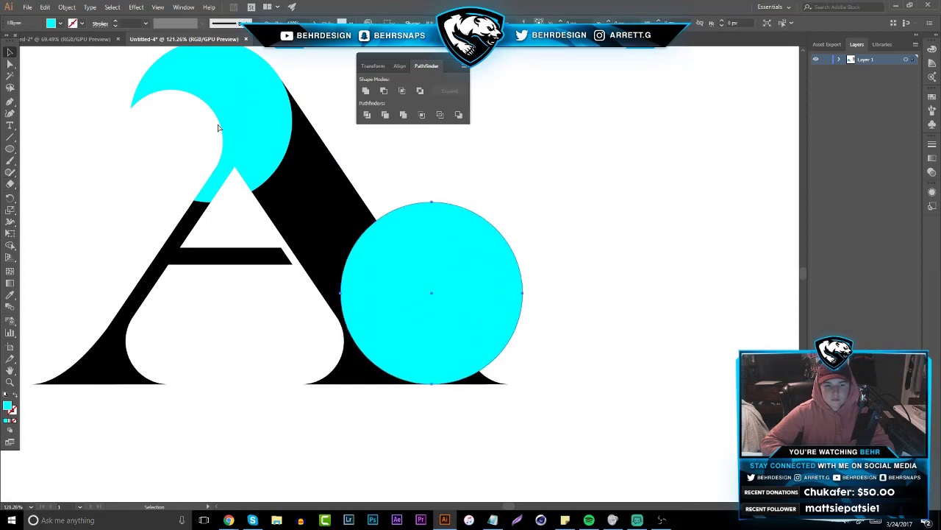
{"action": "key", "text": "ctrl+z"}
{"action": "key", "text": "ctrl+z"}
{"action": "key", "text": "ctrl+z"}
{"action": "key", "text": "ctrl+z"}
{"action": "key", "text": "ctrl+z"}
{"action": "key", "text": "ctrl+z"}
{"action": "key", "text": "ctrl+z"}
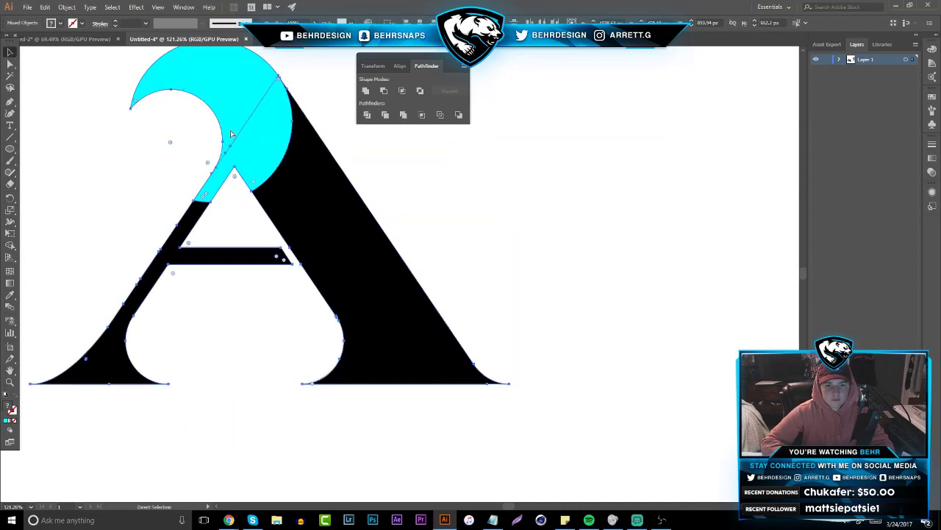
{"action": "key", "text": "ctrl+z"}
{"action": "key", "text": "ctrl+z"}
{"action": "key", "text": "ctrl+z"}
{"action": "key", "text": "ctrl+z"}
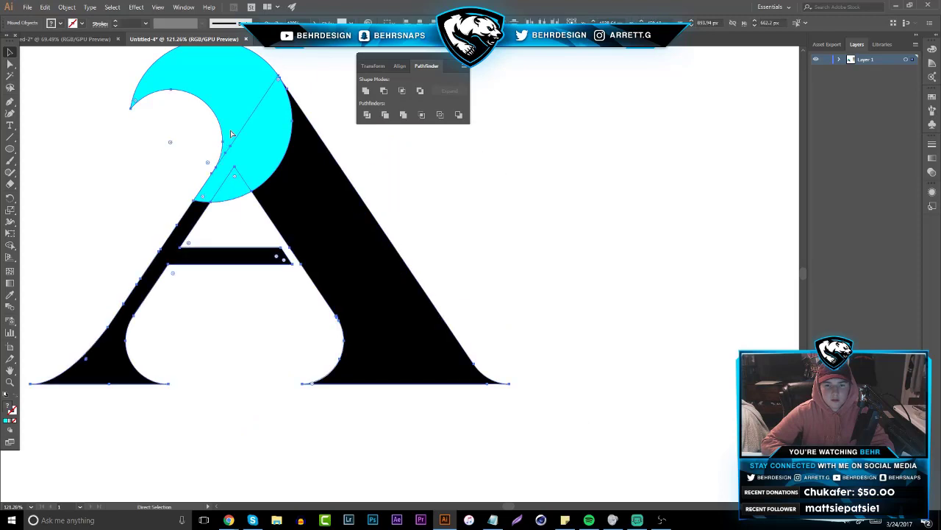
{"action": "key", "text": "ctrl+z"}
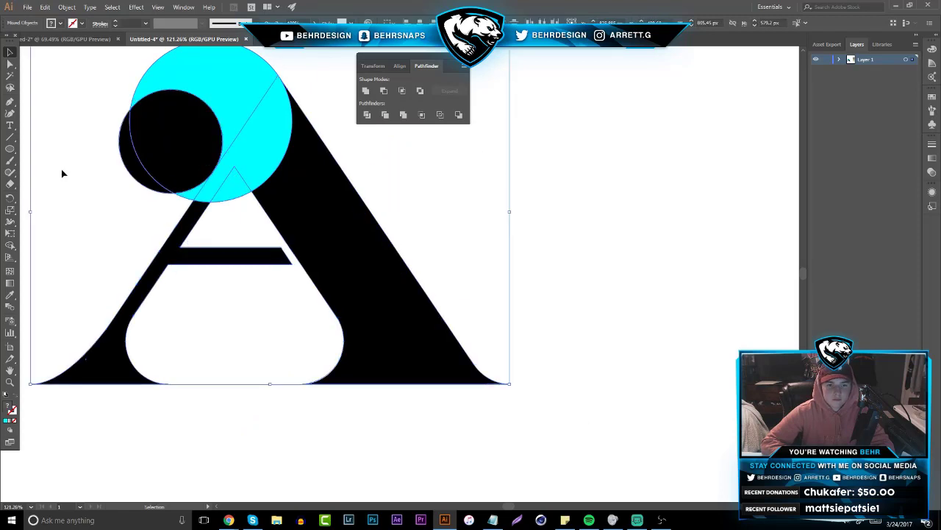
- Duplicate the large cyan apex circle with its black cutout, rotate the copy 180 degrees and move it towards the thick leg's base
{"action": "left_click", "coordinate": [63, 173]}
{"action": "left_click", "coordinate": [156, 84]}
{"action": "key", "text": "ctrl+c"}
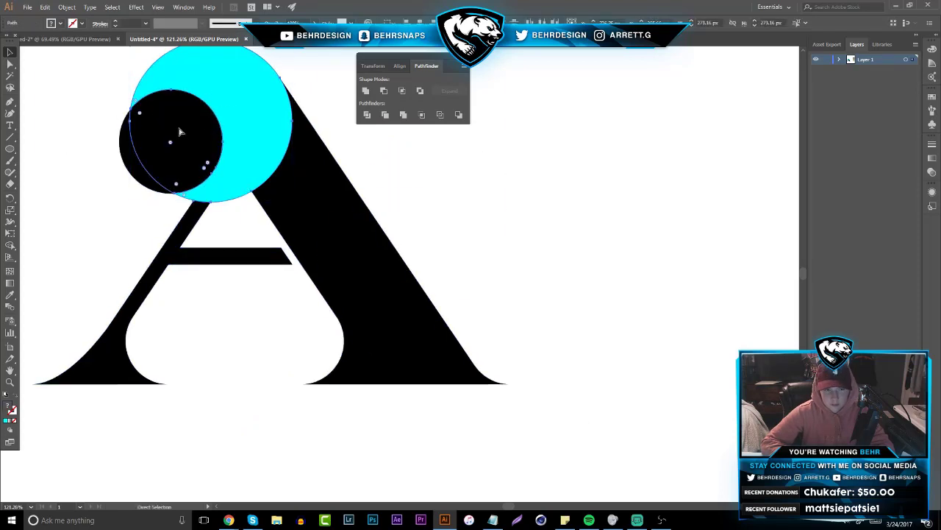
{"action": "key", "text": "ctrl+v"}
{"action": "left_click_drag", "start_coordinate": [452, 246], "coordinate": [644, 240]}
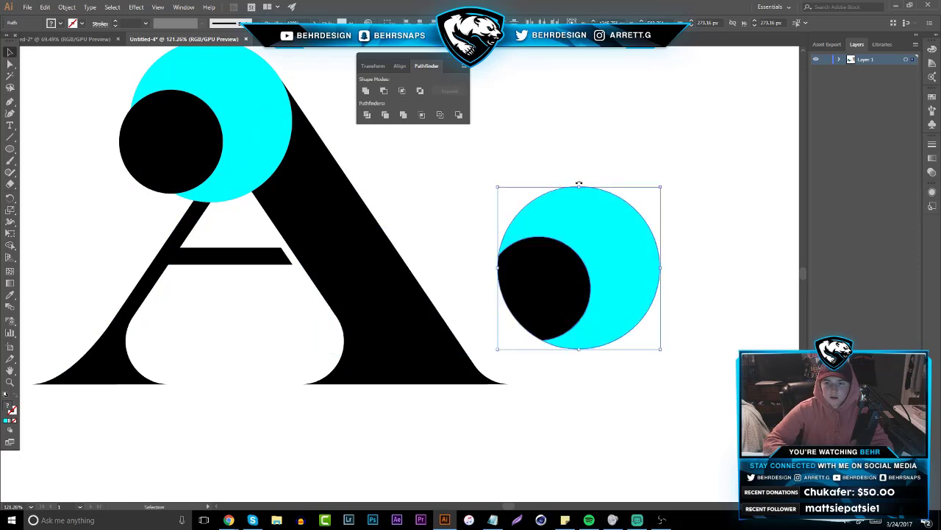
{"action": "left_click_drag", "start_coordinate": [578, 188], "coordinate": [424, 364]}
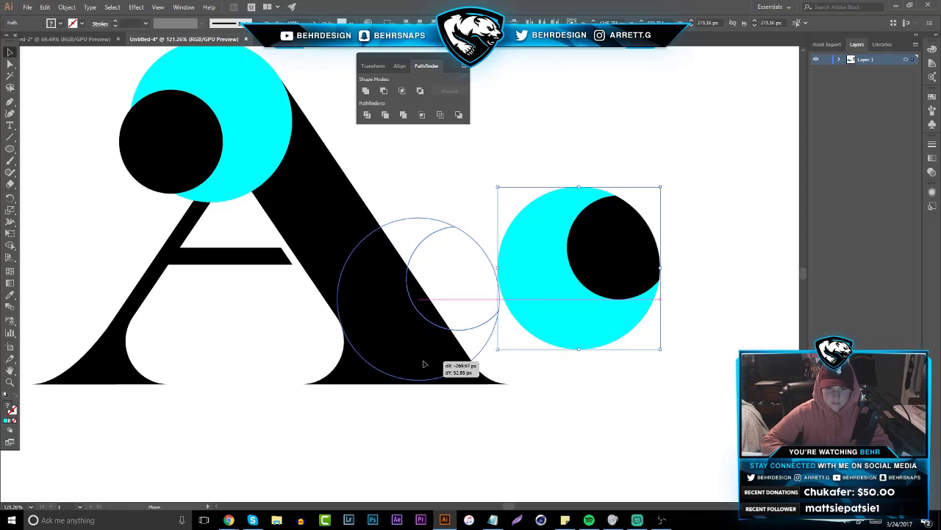
- Rest the rotated copy on the baseline over the thick leg's base and enlarge it to about 314 px in diameter
{"action": "left_click_drag", "start_coordinate": [423, 364], "coordinate": [425, 368]}
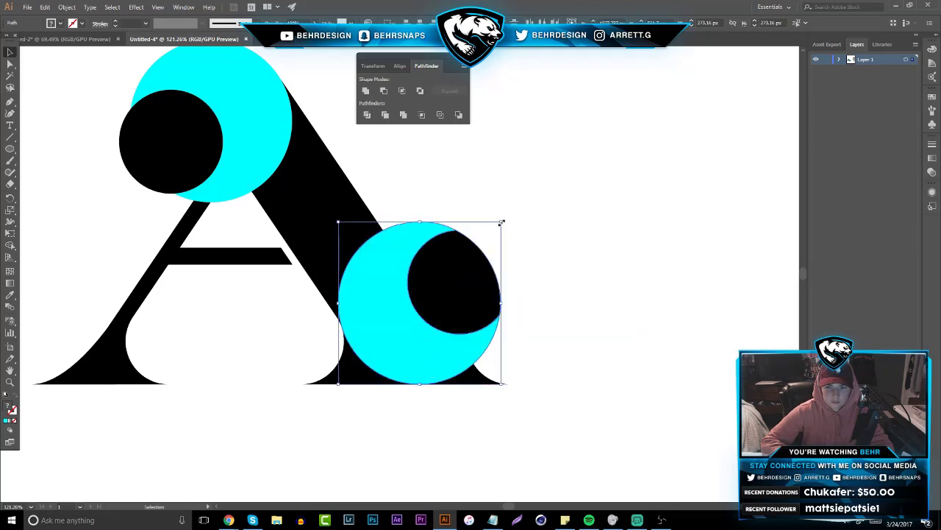
{"action": "left_click_drag", "start_coordinate": [502, 221], "coordinate": [526, 198]}
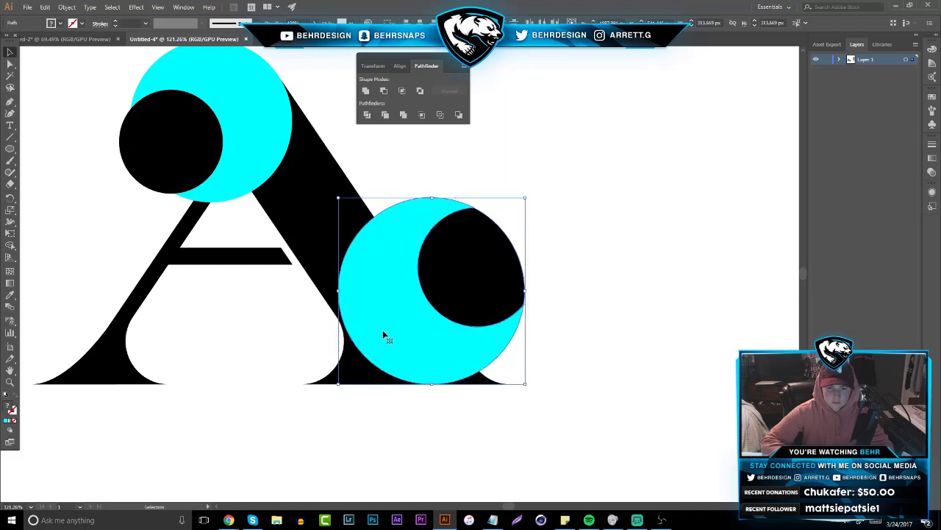
{"action": "left_click_drag", "start_coordinate": [384, 333], "coordinate": [382, 335]}
{"action": "left_click", "coordinate": [550, 436]}
- Remove the small black circle from the apex shape with the Shape Builder, leaving a cyan crescent
{"action": "left_click_drag", "start_coordinate": [515, 426], "coordinate": [111, 139]}
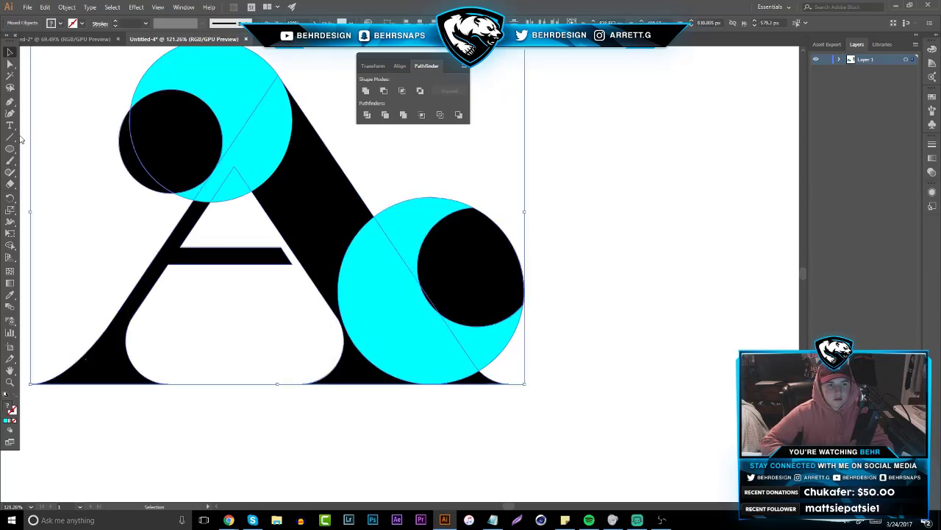
{"action": "left_click", "coordinate": [7, 247]}
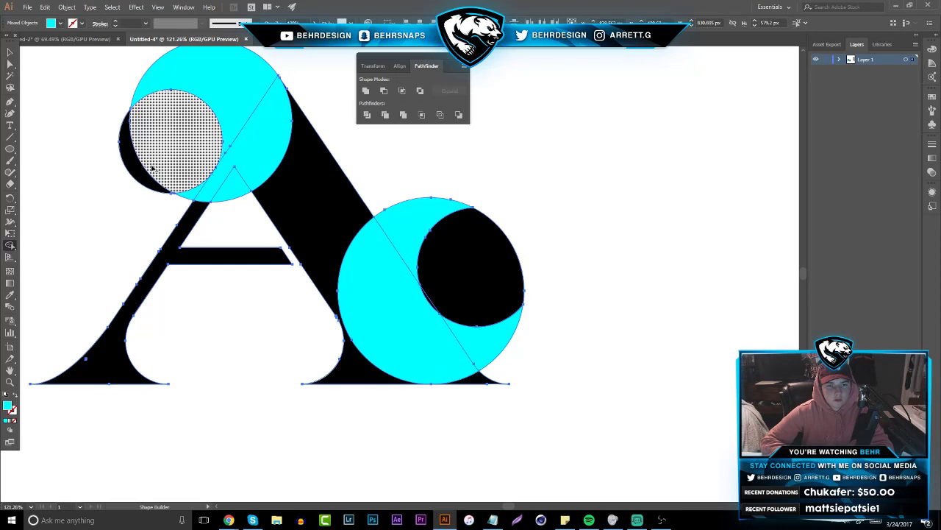
{"action": "left_click", "coordinate": [168, 136], "text": "alt"}
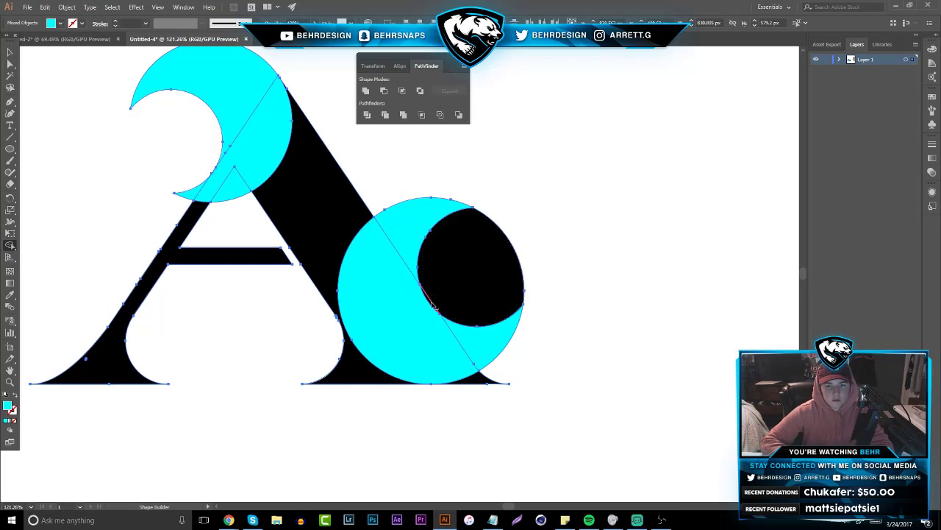
{"action": "left_click", "coordinate": [10, 51]}
{"action": "left_click", "coordinate": [58, 94]}
- Enlarge the foot circle and its black cutout together to about 327 px and nudge them against the leg's inner curve
{"action": "left_click", "coordinate": [446, 285]}
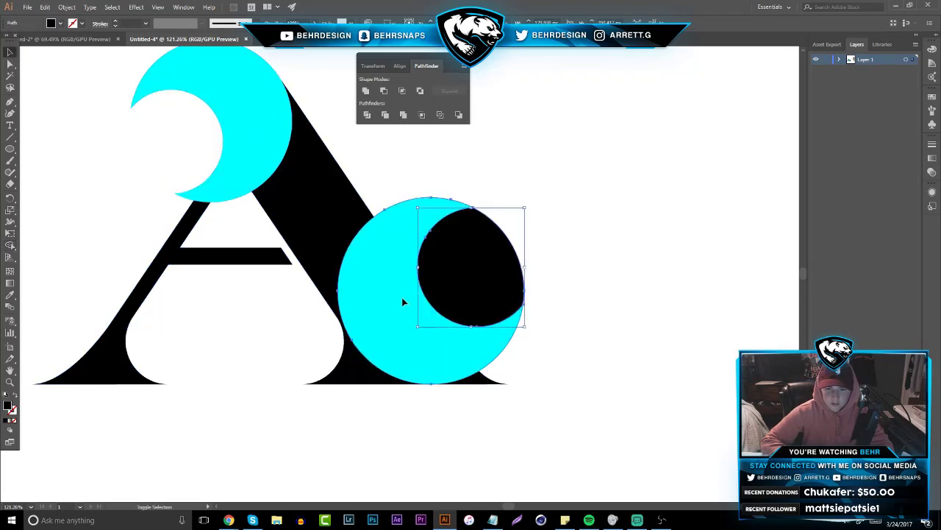
{"action": "left_click", "coordinate": [402, 297], "text": "shift"}
{"action": "left_click_drag", "start_coordinate": [337, 384], "coordinate": [324, 393]}
{"action": "left_click_drag", "start_coordinate": [373, 347], "coordinate": [379, 343]}
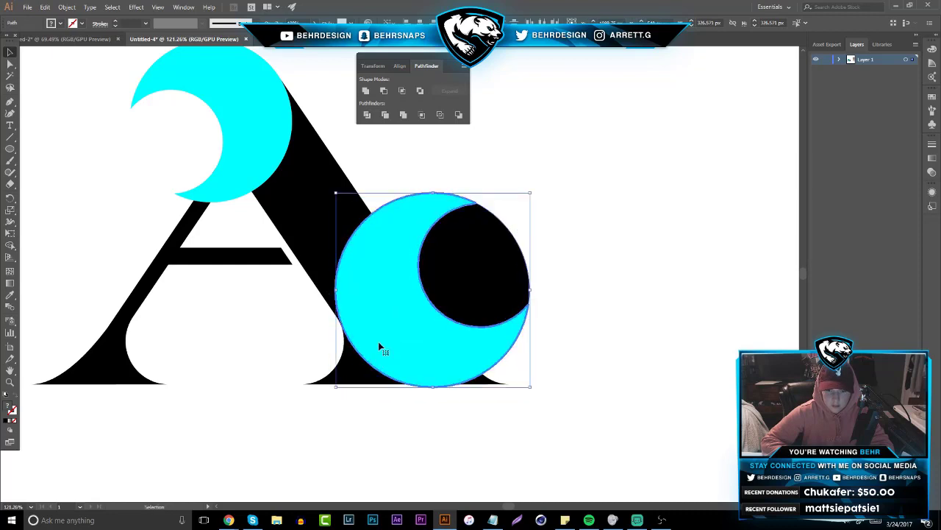
{"action": "left_click_drag", "start_coordinate": [511, 385], "coordinate": [358, 275]}
{"action": "left_click", "coordinate": [574, 343]}
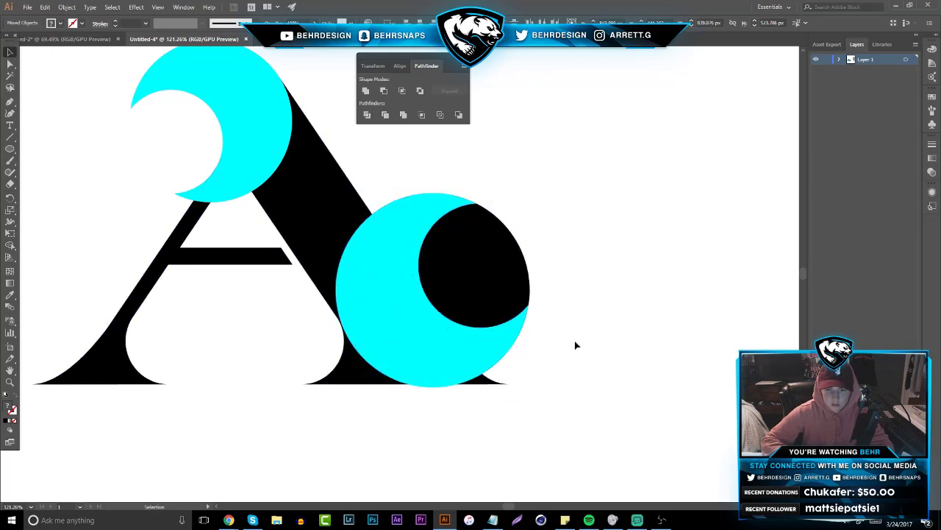
- Enlarge the foot circle and cutout to about 339 px and rest them on the baseline against the thick leg's inner edge
{"action": "left_click", "coordinate": [478, 260]}
{"action": "left_click_drag", "start_coordinate": [531, 195], "coordinate": [539, 185]}
{"action": "left_click_drag", "start_coordinate": [588, 375], "coordinate": [420, 292]}
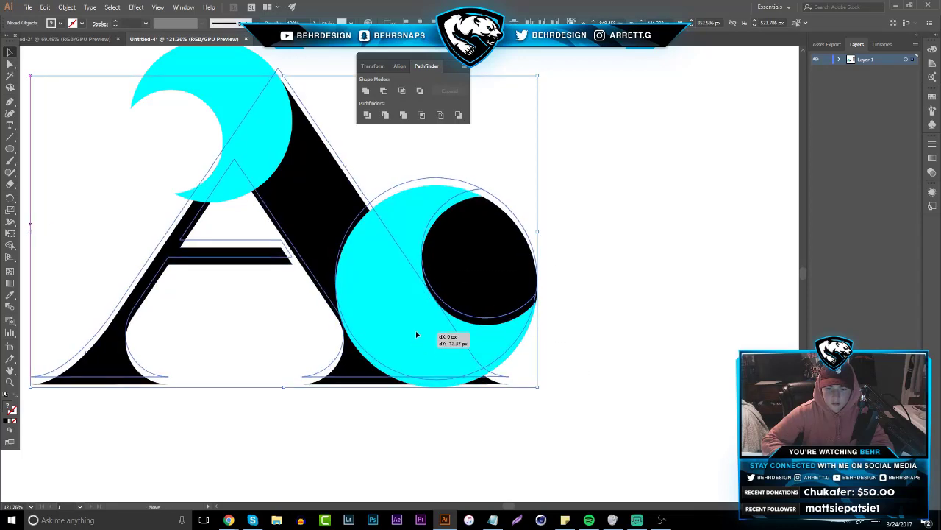
{"action": "left_click", "coordinate": [551, 368]}
{"action": "left_click_drag", "start_coordinate": [571, 353], "coordinate": [481, 266]}
{"action": "left_click_drag", "start_coordinate": [473, 346], "coordinate": [472, 336]}
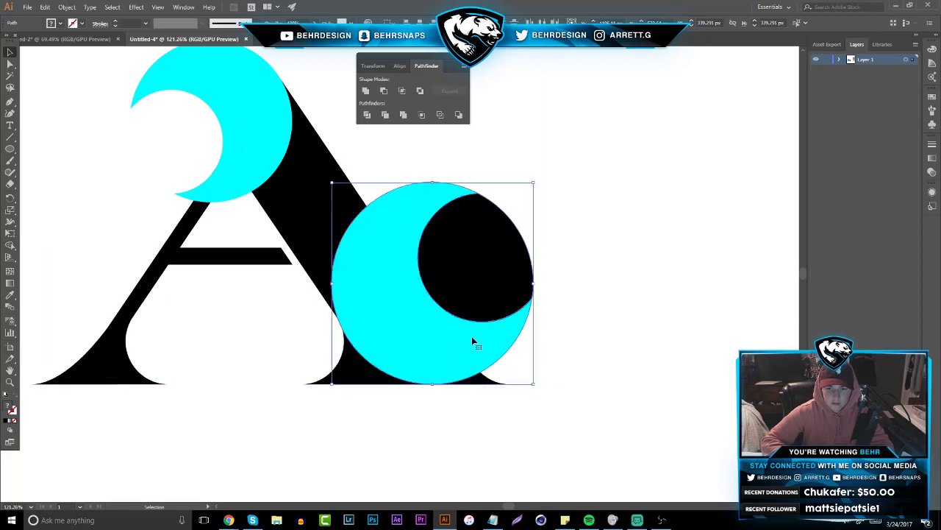
{"action": "left_click_drag", "start_coordinate": [558, 373], "coordinate": [359, 318]}
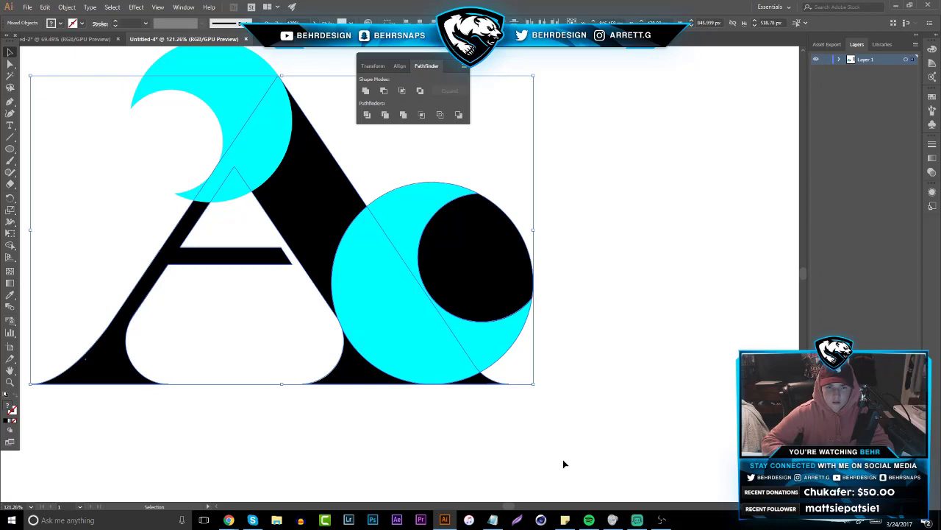
- Cut the black circle out of the foot shape and remove the thick leg's old serif pieces with the Shape Builder
{"action": "left_click_drag", "start_coordinate": [530, 424], "coordinate": [96, 89]}
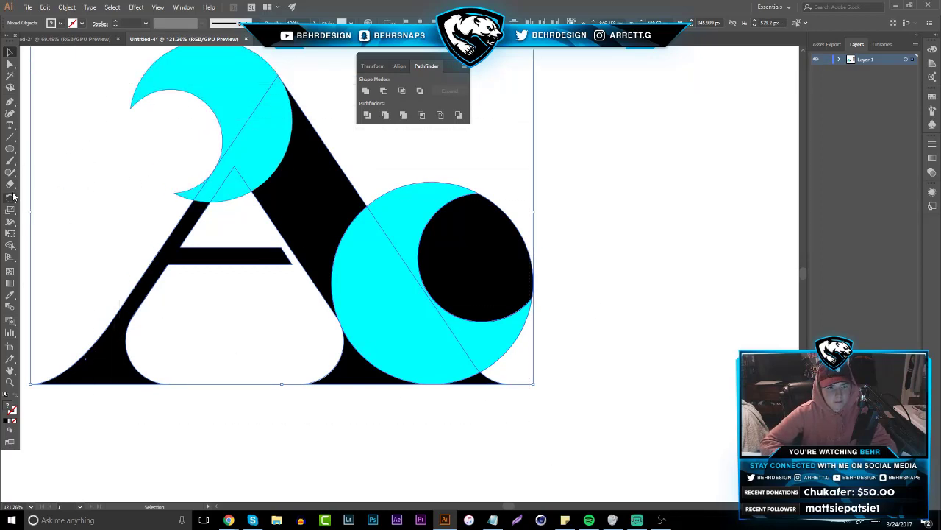
{"action": "left_click", "coordinate": [11, 245]}
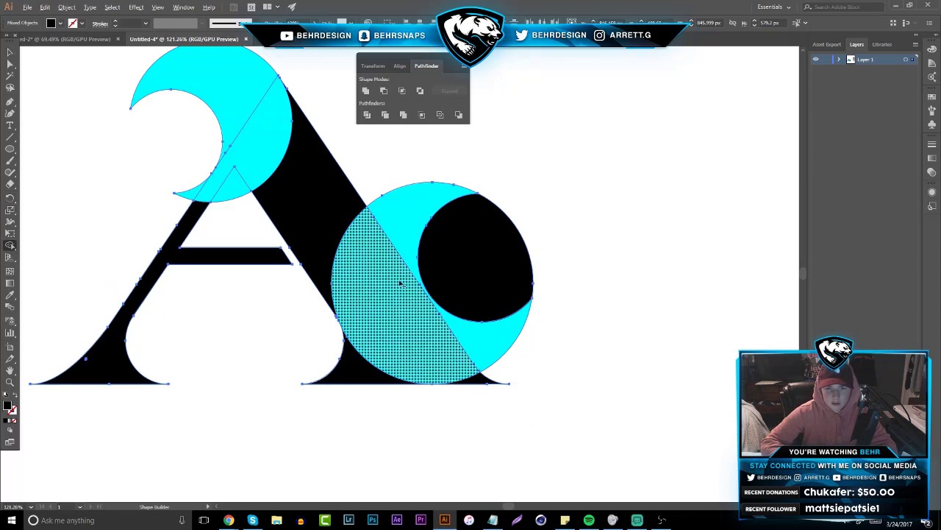
{"action": "left_click", "coordinate": [458, 235], "text": "alt"}
{"action": "left_click", "coordinate": [419, 224], "text": "alt"}
{"action": "key", "text": "ctrl+z"}
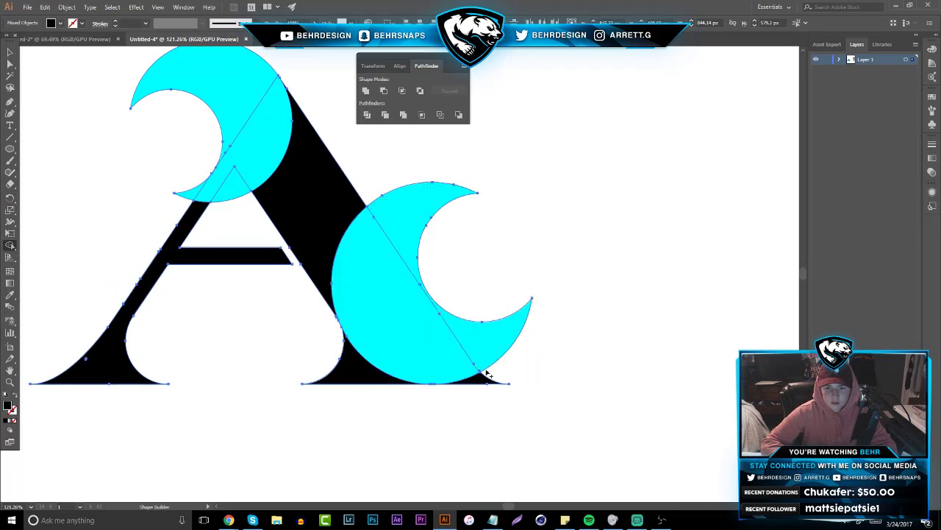
{"action": "left_click", "coordinate": [350, 375], "text": "alt"}
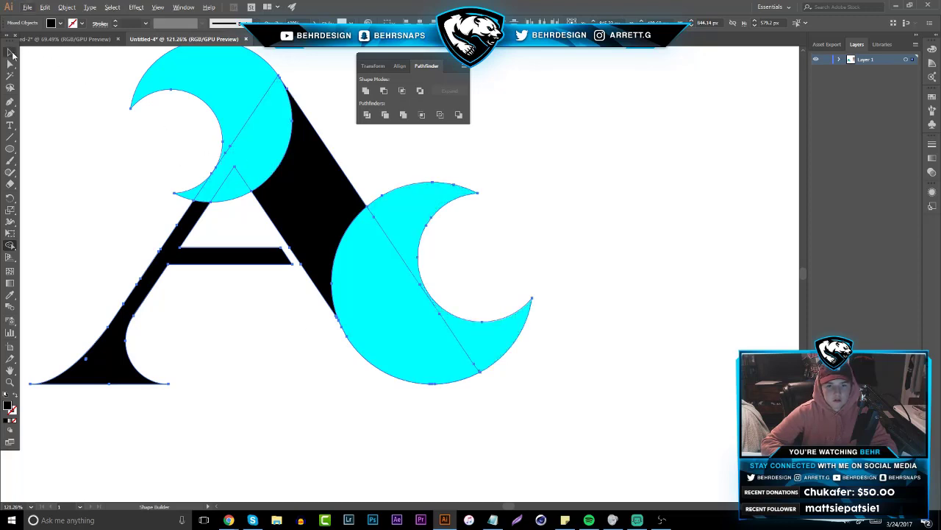
- Trim the apex crescent's lower tip and the part overlapping the A's inner triangle, and clear the selection
{"action": "left_click", "coordinate": [190, 195], "text": "alt"}
{"action": "left_click", "coordinate": [230, 188], "text": "alt"}
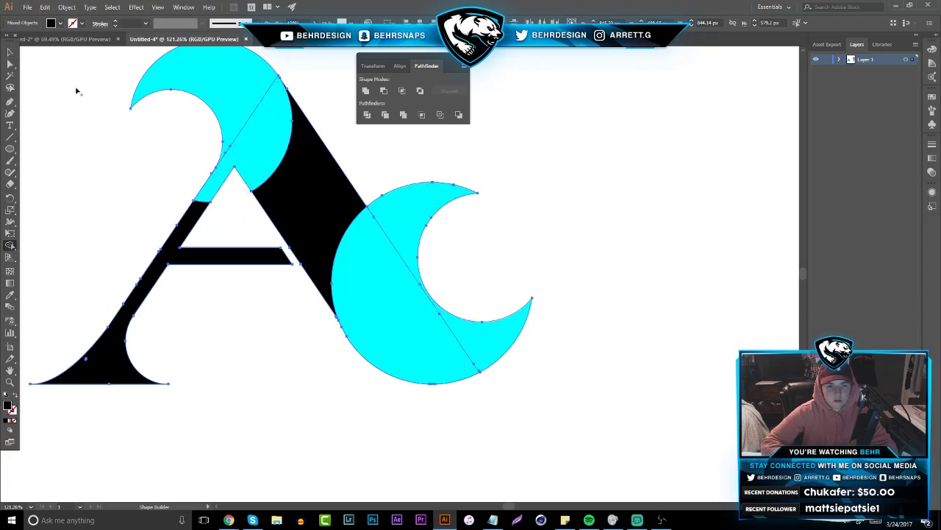
{"action": "left_click", "coordinate": [11, 47]}
{"action": "left_click", "coordinate": [41, 84]}
{"action": "key", "text": "z"}
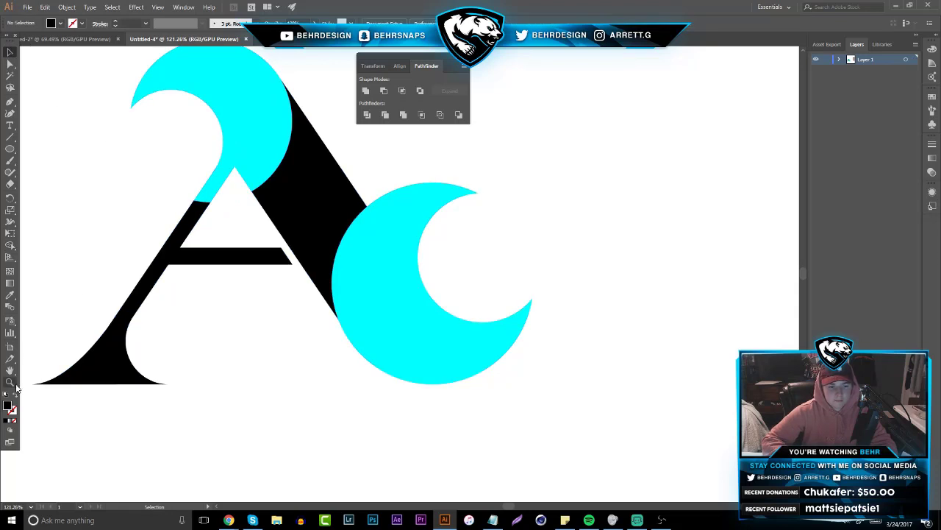
- With the foot crescent's cyan fill, start a Pen path at its outer tip and curve it along the inner arc to the thick leg's outer edge
{"action": "left_click_drag", "start_coordinate": [354, 284], "coordinate": [419, 235]}
{"action": "left_click", "coordinate": [418, 235]}
{"action": "left_click", "coordinate": [11, 53]}
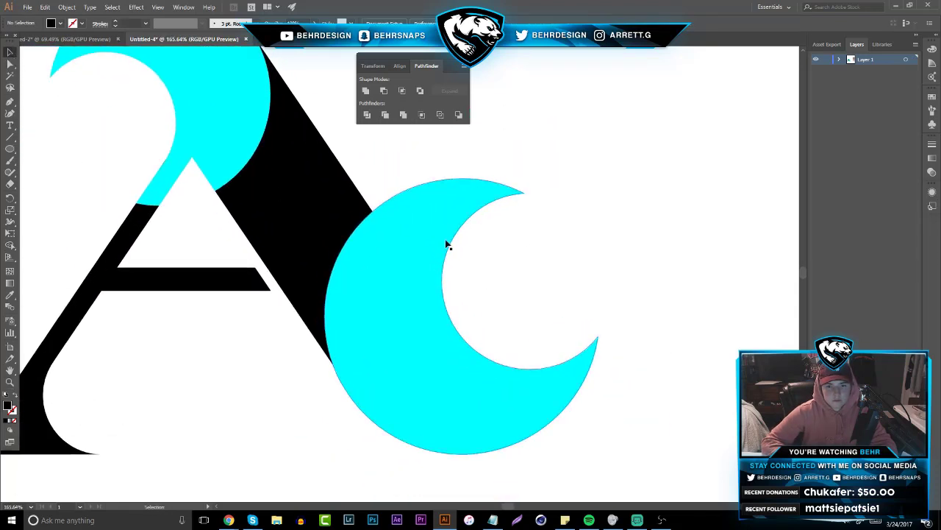
{"action": "left_click", "coordinate": [438, 241]}
{"action": "left_click", "coordinate": [241, 340]}
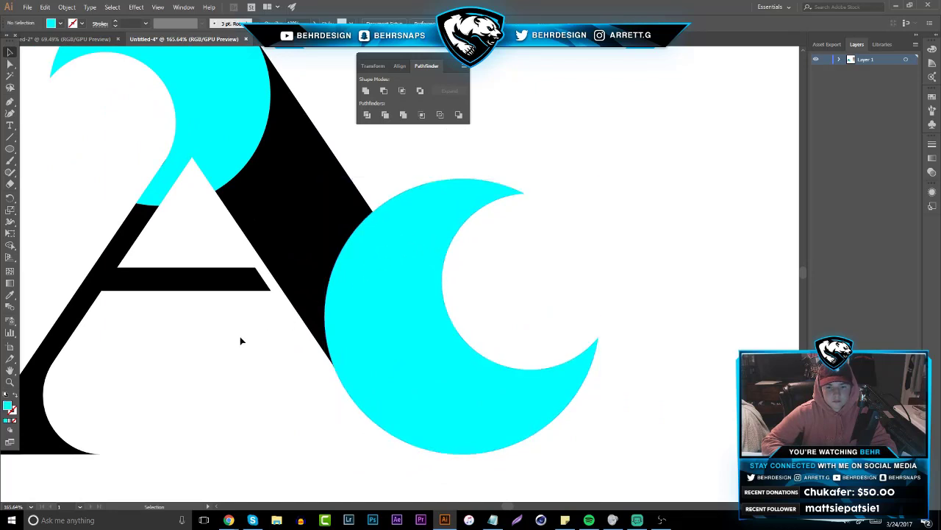
{"action": "left_click", "coordinate": [10, 101]}
{"action": "left_click", "coordinate": [599, 338]}
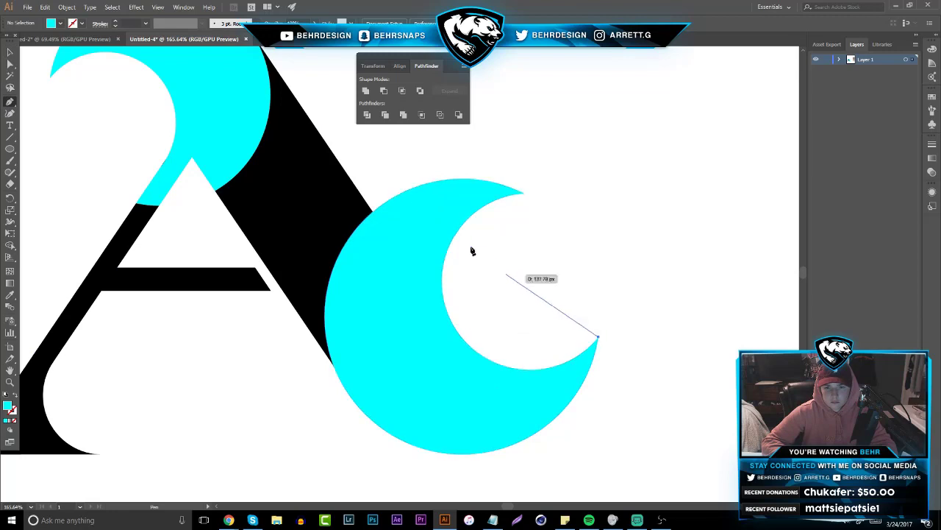
{"action": "left_click_drag", "start_coordinate": [361, 191], "coordinate": [271, 103]}
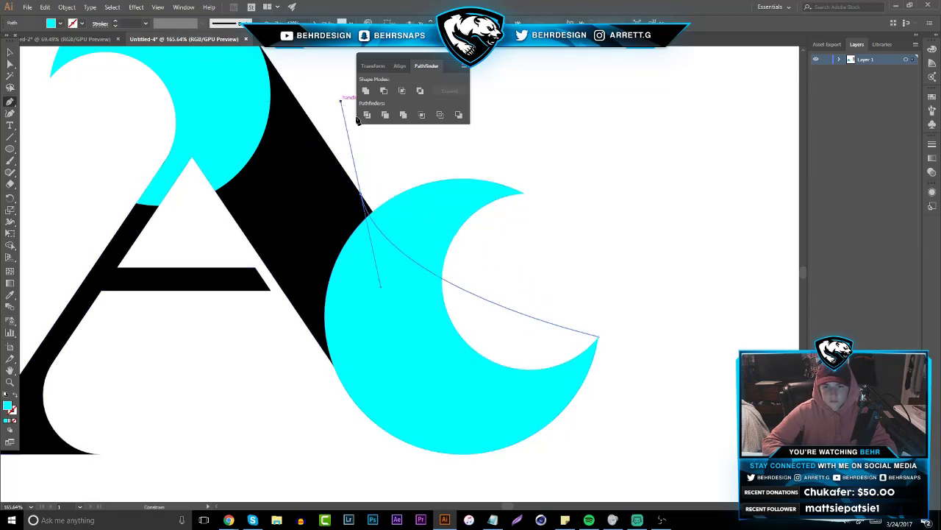
{"action": "key", "text": "ctrl+z"}
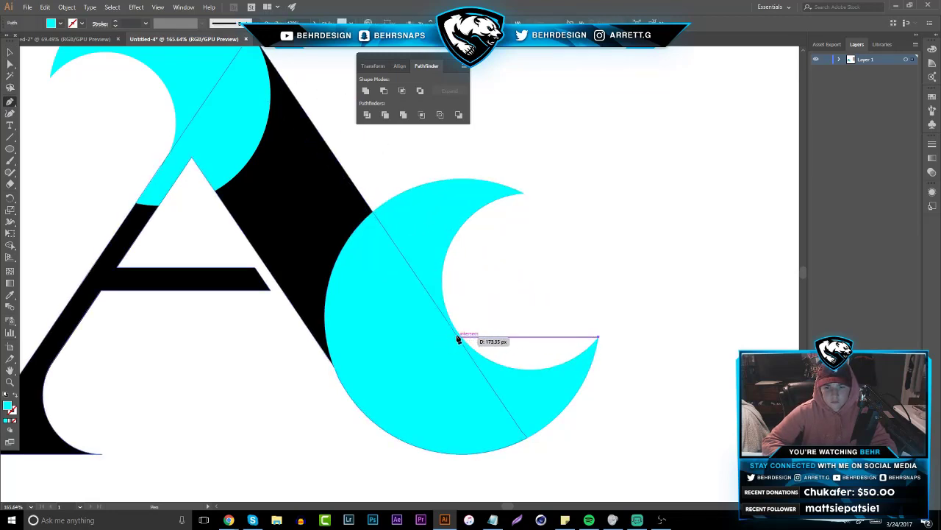
{"action": "left_click_drag", "start_coordinate": [457, 337], "coordinate": [398, 245]}
{"action": "scroll", "coordinate": [368, 198], "scroll_direction": "up", "scroll_amount": 4}
{"action": "left_click_drag", "start_coordinate": [464, 390], "coordinate": [458, 384]}
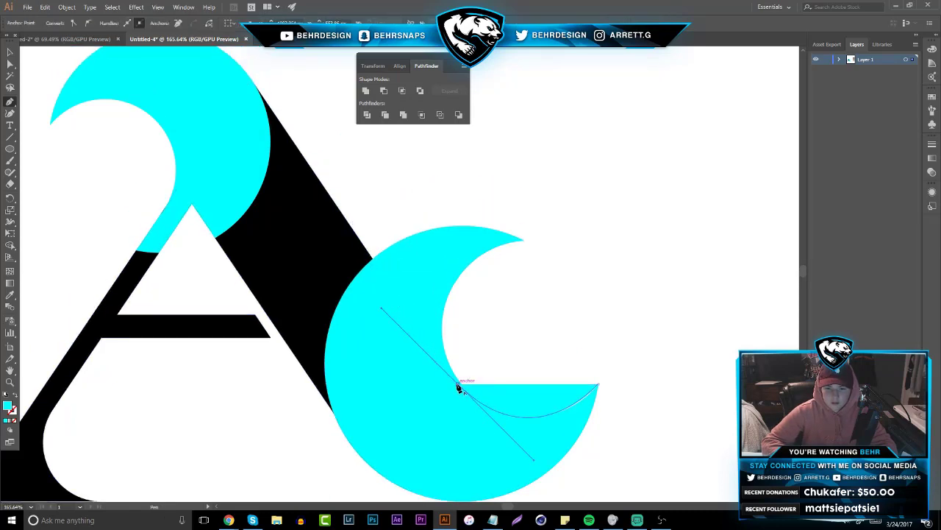
- Extend the path straight up the thick leg's outer edge and around the area outside the leg, enclosing the crescent's upper horn
{"action": "left_click", "coordinate": [309, 161]}
{"action": "left_click", "coordinate": [569, 161]}
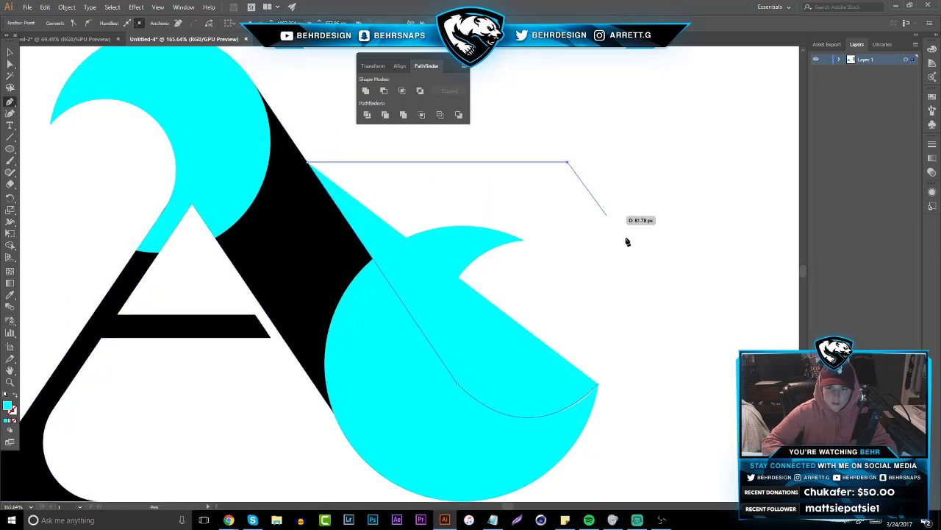
{"action": "left_click", "coordinate": [657, 273]}
{"action": "left_click", "coordinate": [659, 391]}
{"action": "left_click", "coordinate": [12, 54]}
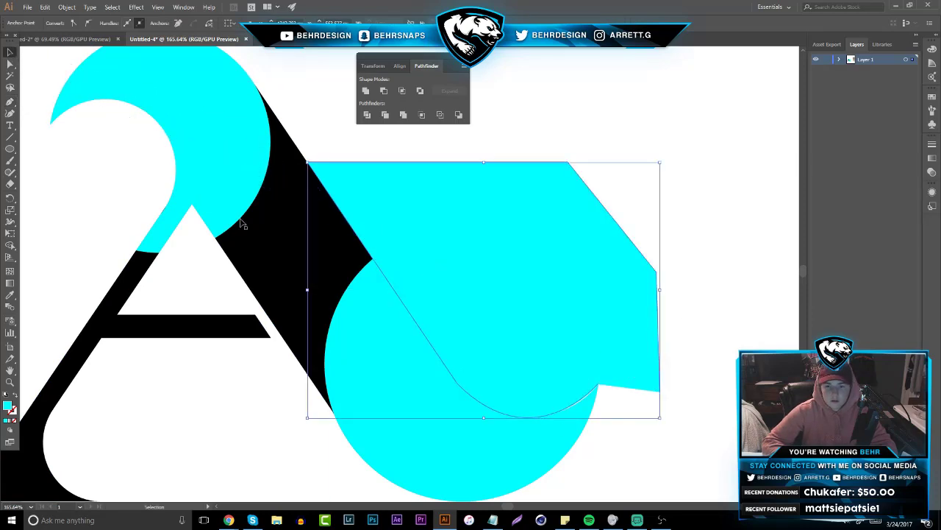
- Select all artwork, remove the new shape and the crescent's upper horn with the Shape Builder, and clear the selection
{"action": "key", "text": "ctrl+a"}
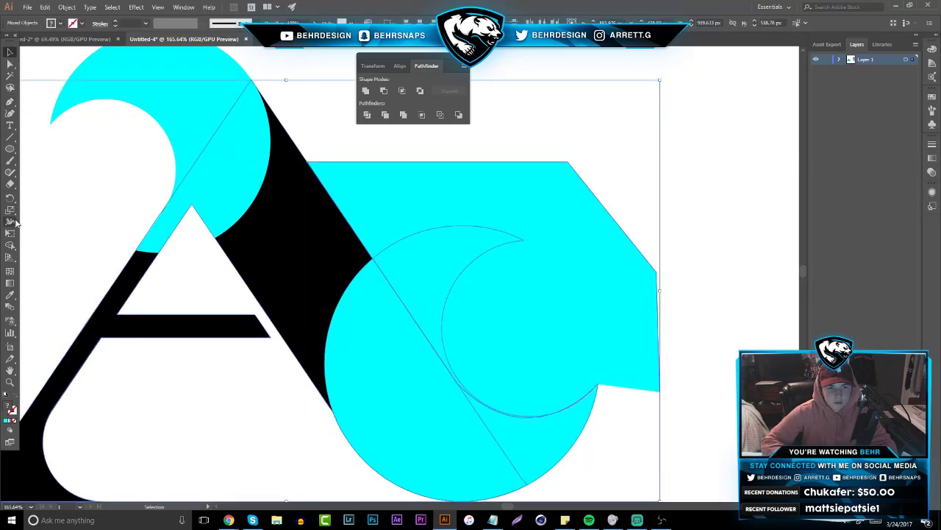
{"action": "left_click", "coordinate": [11, 245]}
{"action": "left_click", "coordinate": [403, 227], "text": "alt"}
{"action": "left_click", "coordinate": [443, 280], "text": "alt"}
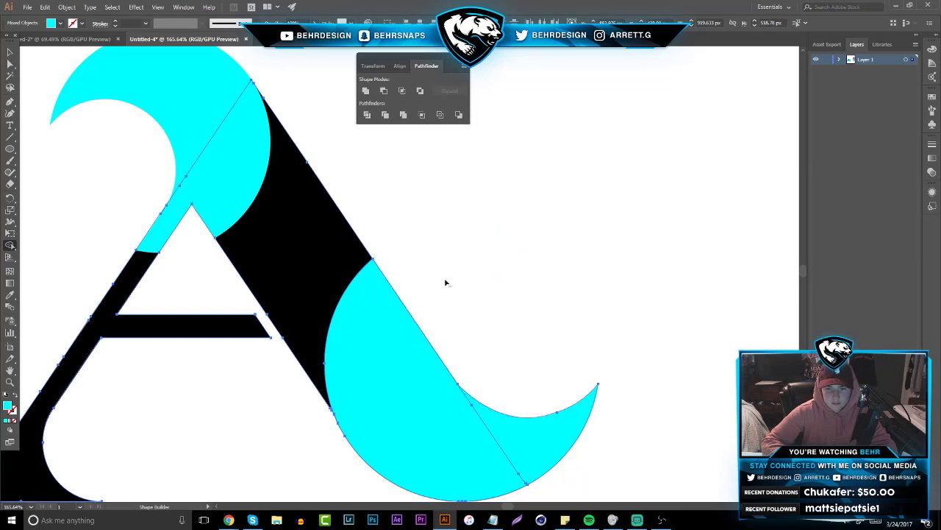
{"action": "left_click", "coordinate": [10, 52]}
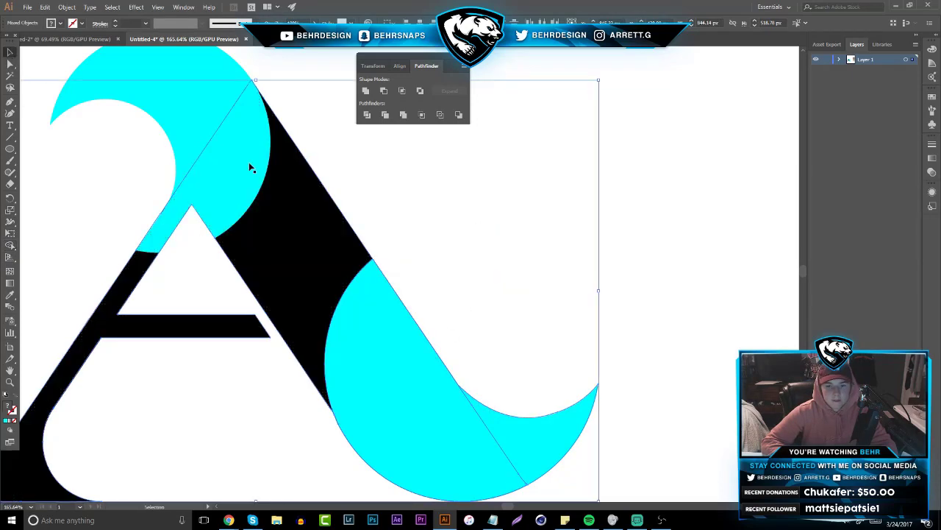
{"action": "left_click", "coordinate": [676, 238]}
- Fill all pieces of the hooked A with black and clear the selection
{"action": "scroll", "coordinate": [311, 341], "scroll_direction": "down", "scroll_amount": 5}
{"action": "left_click", "coordinate": [9, 383]}
{"action": "left_click_drag", "start_coordinate": [438, 355], "coordinate": [207, 320]}
{"action": "scroll", "coordinate": [466, 362], "scroll_direction": "down", "scroll_amount": 2}
{"action": "left_click_drag", "start_coordinate": [402, 352], "coordinate": [527, 343]}
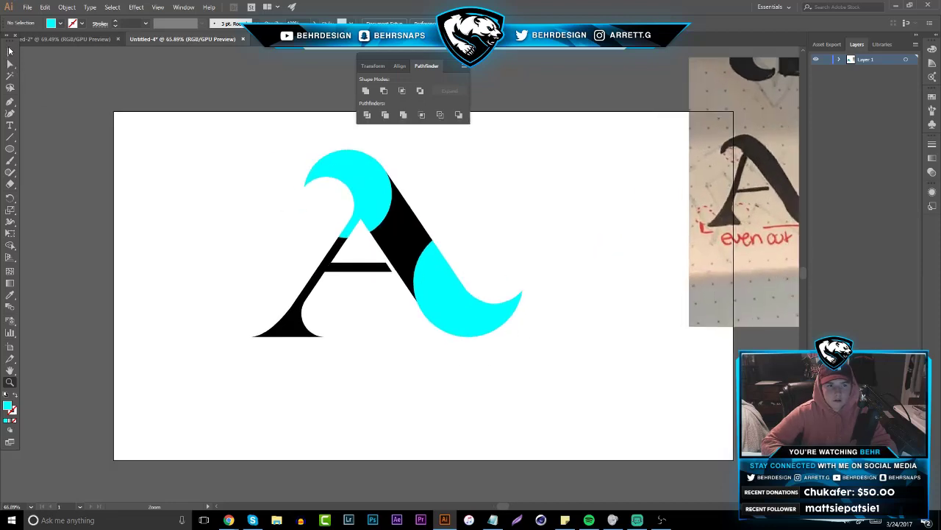
{"action": "left_click", "coordinate": [10, 50]}
{"action": "left_click_drag", "start_coordinate": [248, 190], "coordinate": [515, 367]}
{"action": "left_click", "coordinate": [51, 23]}
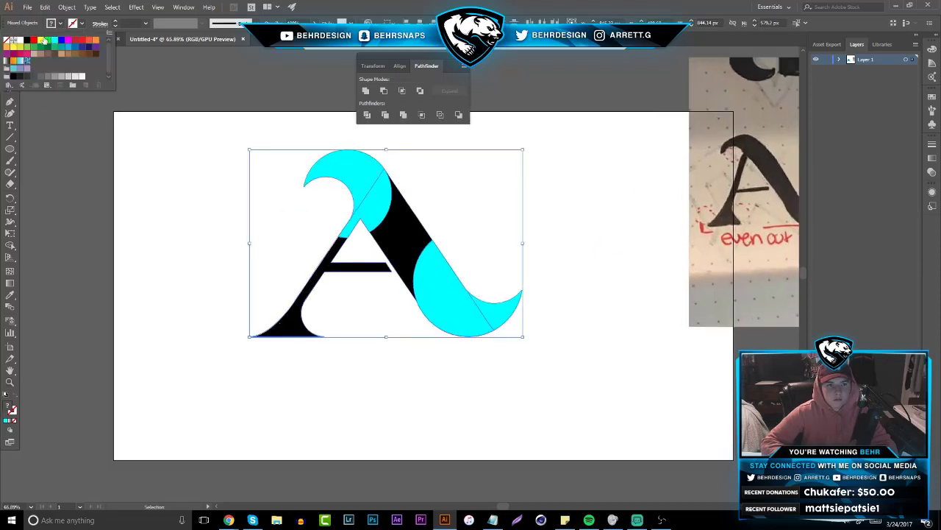
{"action": "left_click", "coordinate": [27, 42]}
{"action": "left_click", "coordinate": [184, 197]}
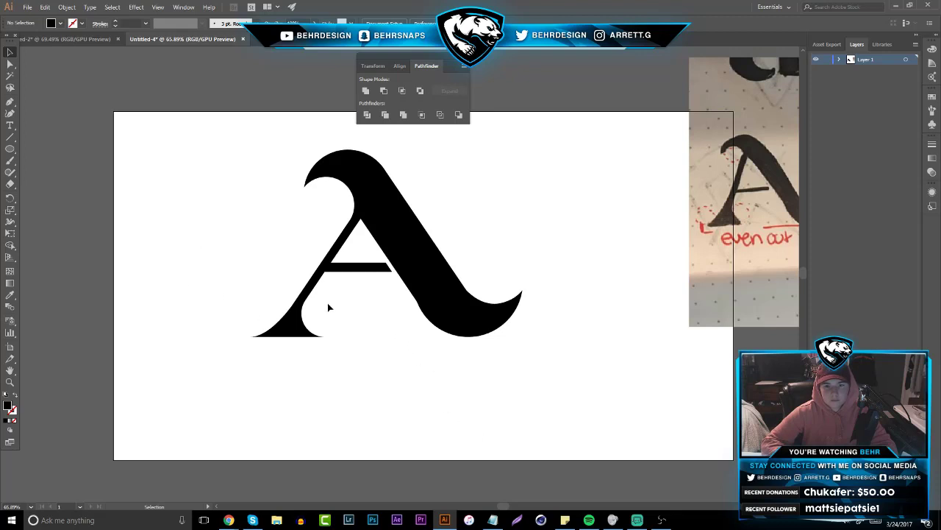
{"action": "left_click", "coordinate": [10, 382]}
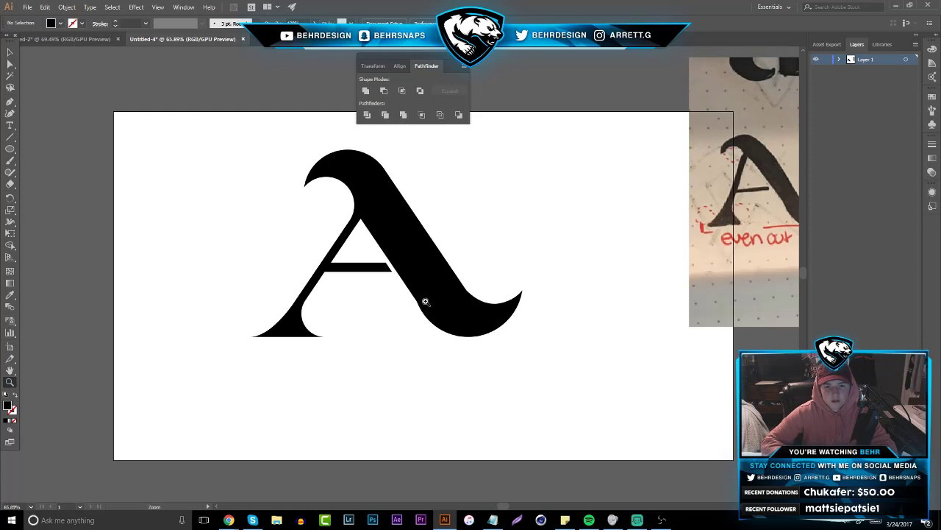
{"action": "left_click_drag", "start_coordinate": [426, 301], "coordinate": [259, 314]}
{"action": "left_click_drag", "start_coordinate": [390, 279], "coordinate": [181, 322]}
{"action": "left_click_drag", "start_coordinate": [358, 285], "coordinate": [330, 239]}
{"action": "left_click", "coordinate": [9, 101]}
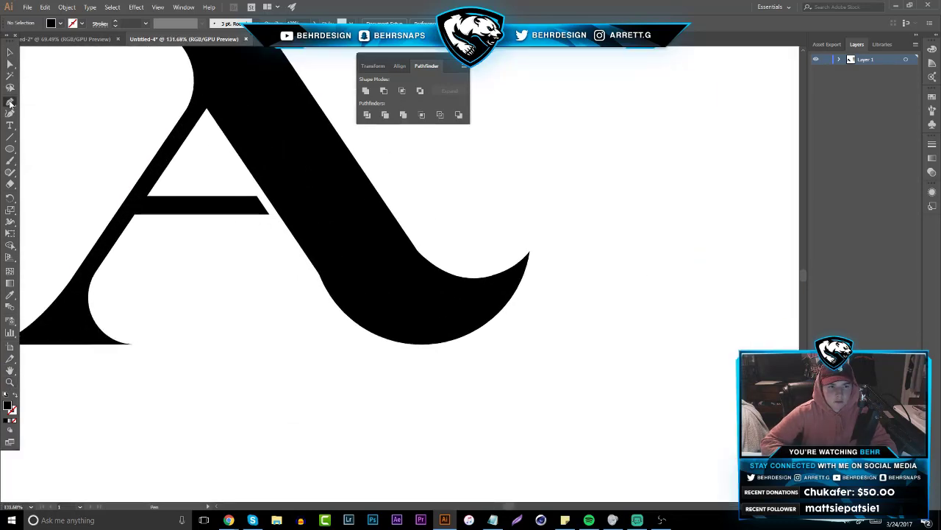
{"action": "left_click", "coordinate": [264, 191]}
{"action": "left_click_drag", "start_coordinate": [411, 347], "coordinate": [491, 360]}
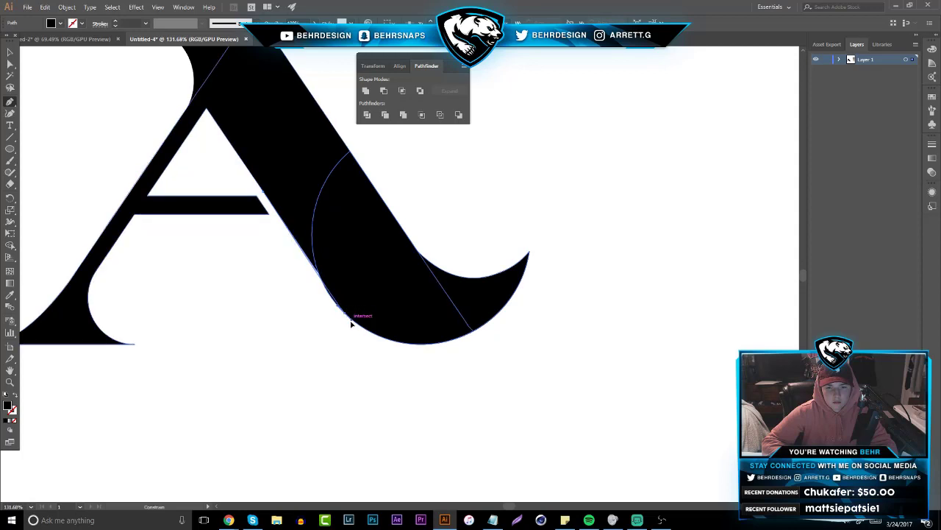
{"action": "left_click", "coordinate": [351, 319]}
{"action": "key", "text": "ctrl+z"}
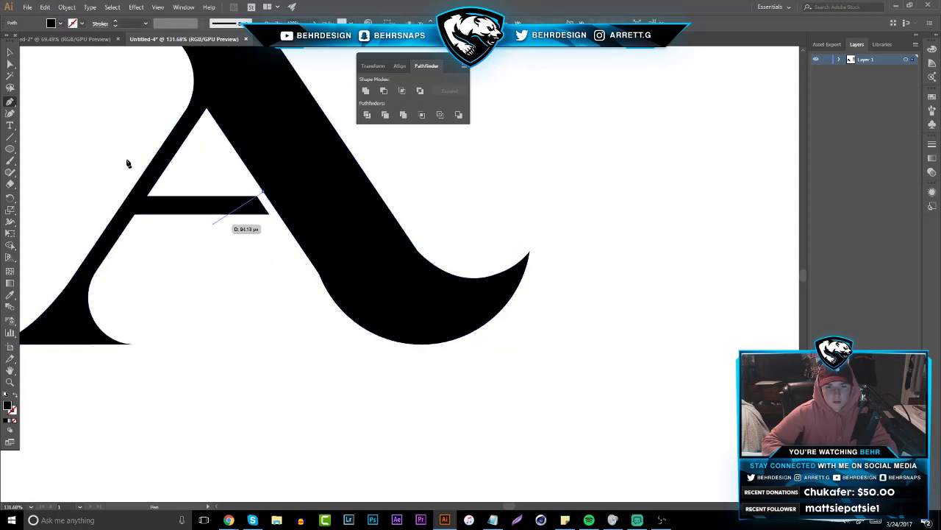
{"action": "left_click", "coordinate": [10, 55]}
{"action": "left_click", "coordinate": [38, 69]}
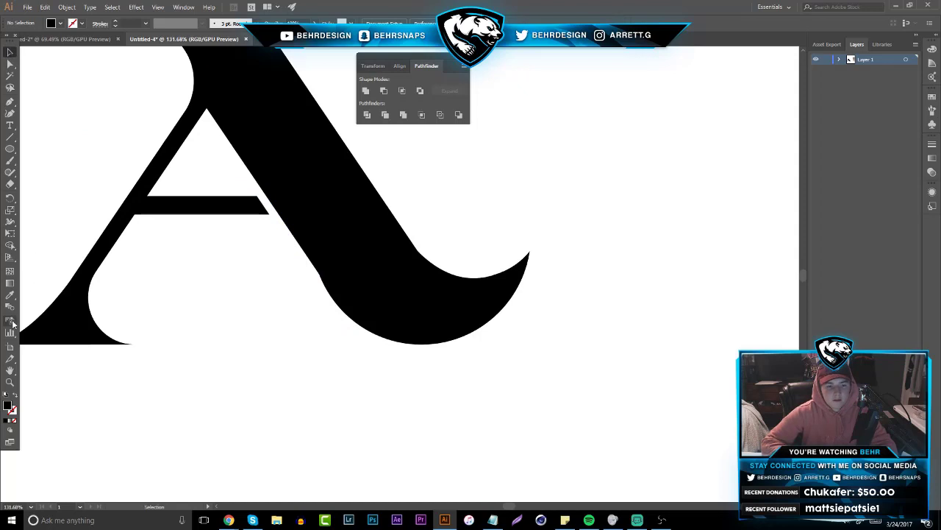
- Copy the whole hooked A into the concept overview document, scale it down, and place it below the first A of the second row
{"action": "left_click", "coordinate": [11, 381]}
{"action": "left_click_drag", "start_coordinate": [400, 307], "coordinate": [180, 283]}
{"action": "left_click", "coordinate": [10, 50]}
{"action": "left_click_drag", "start_coordinate": [448, 337], "coordinate": [307, 236]}
{"action": "left_click_drag", "start_coordinate": [370, 253], "coordinate": [249, 387]}
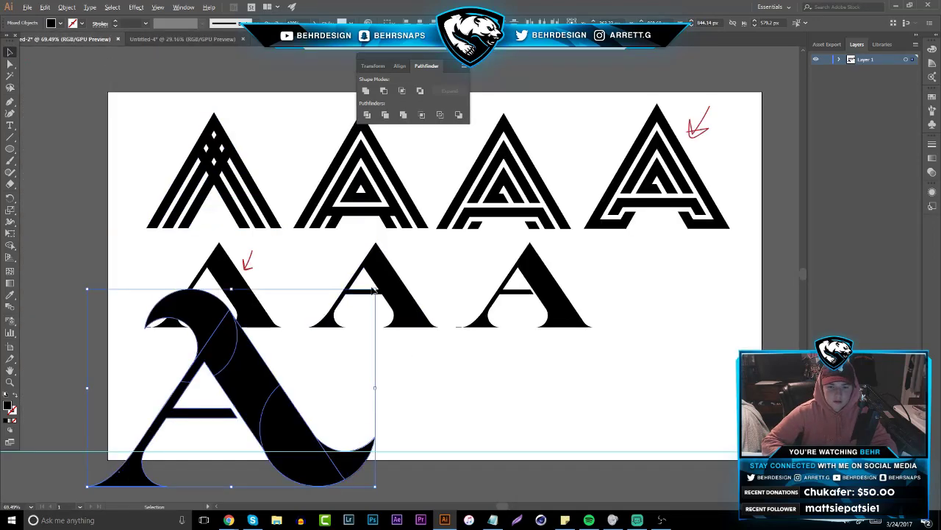
{"action": "left_click_drag", "start_coordinate": [374, 289], "coordinate": [287, 348]}
{"action": "left_click", "coordinate": [332, 382]}
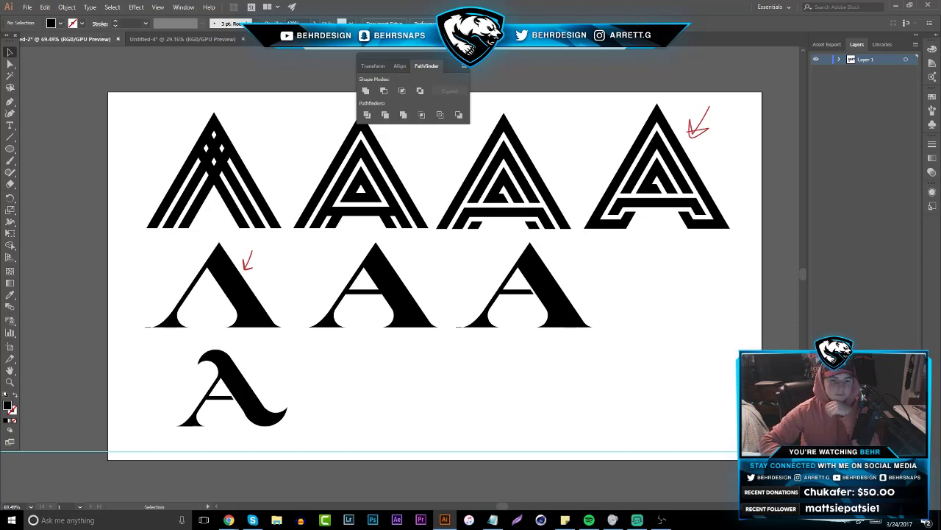
- Pick up the second-row arrow's red 1 pt stroke and paint an X beside the hooked A with the Paintbrush
{"action": "left_click", "coordinate": [11, 382]}
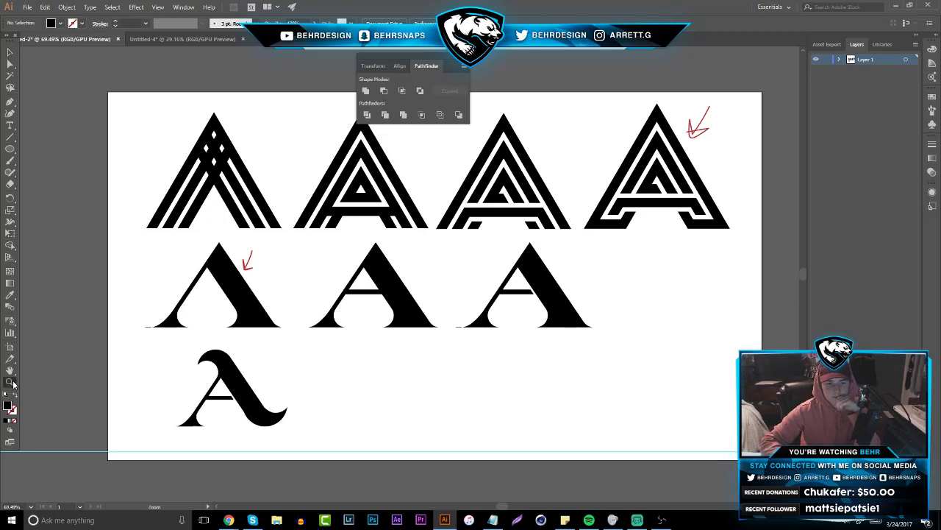
{"action": "left_click_drag", "start_coordinate": [357, 346], "coordinate": [430, 333]}
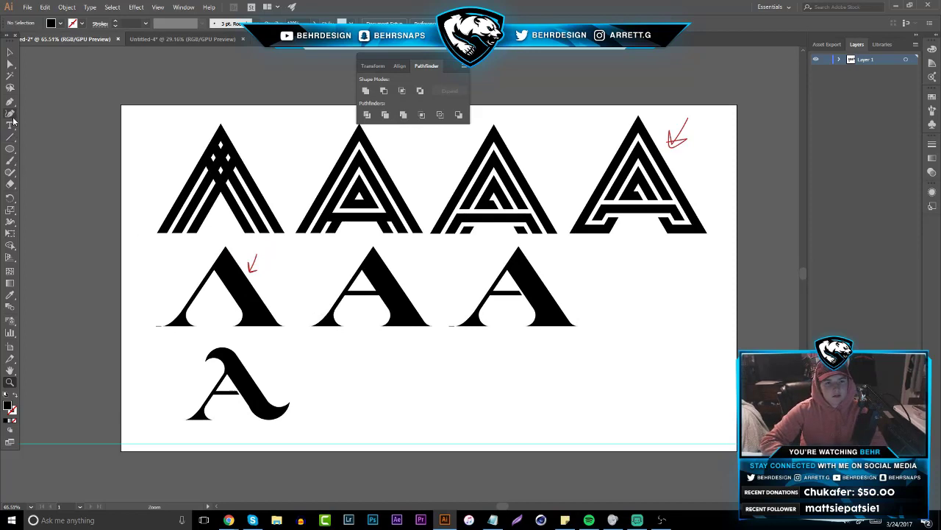
{"action": "left_click", "coordinate": [10, 51]}
{"action": "left_click", "coordinate": [252, 264]}
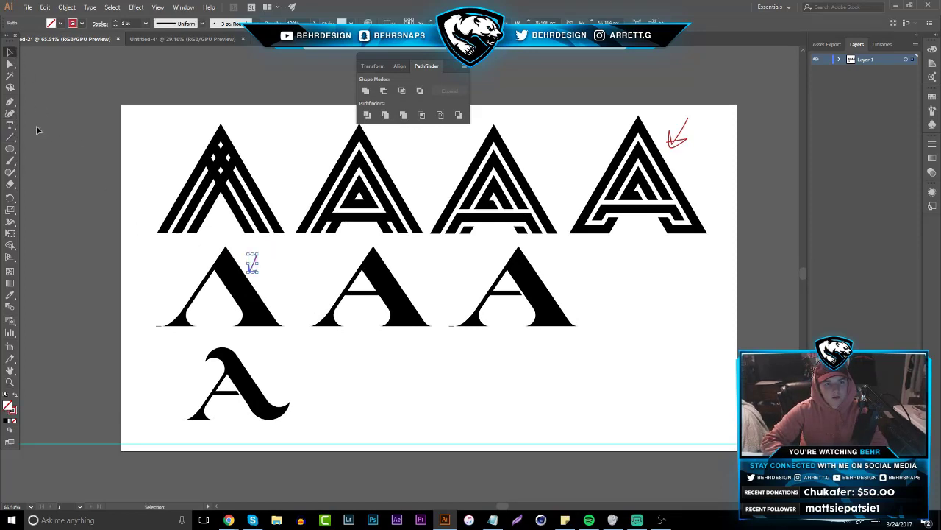
{"action": "left_click", "coordinate": [10, 160]}
{"action": "mouse_move", "coordinate": [280, 358]}
{"action": "left_mouse_down"}
{"action": "mouse_move", "coordinate": [265, 379]}
{"action": "mouse_move", "coordinate": [282, 381]}
{"action": "left_mouse_up"}
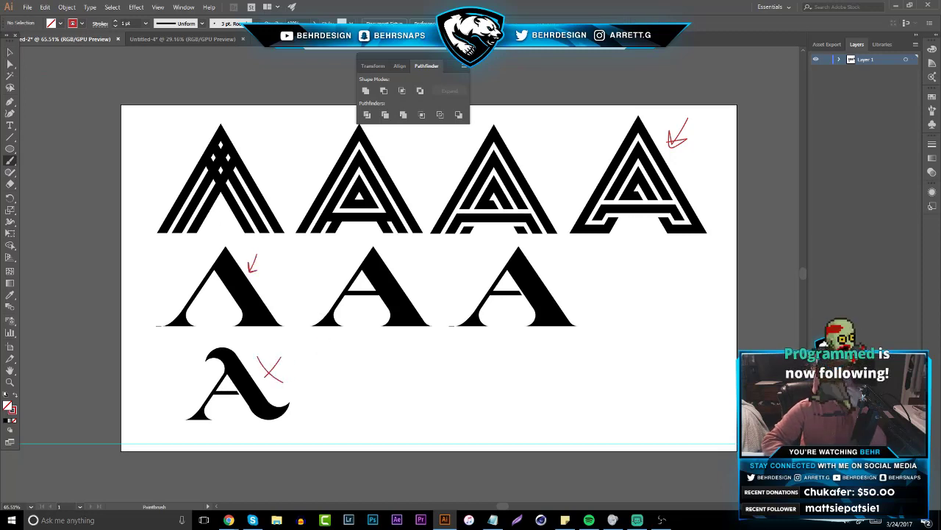
{"action": "left_click", "coordinate": [10, 52]}
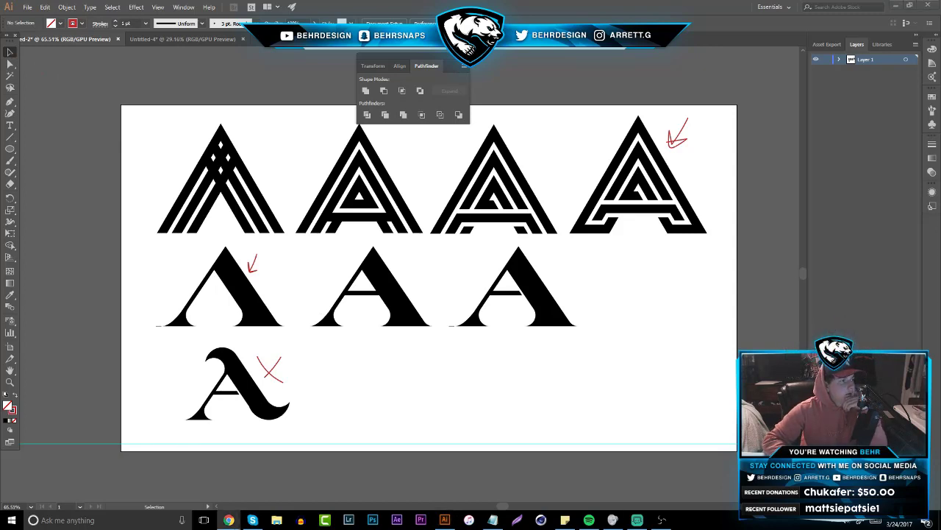
- Switch to the Chrome browser, maximize it, and examine the Deadpool poster in the Movie Posters project on Behance
{"action": "left_click_drag", "start_coordinate": [12, 215], "coordinate": [386, 195]}
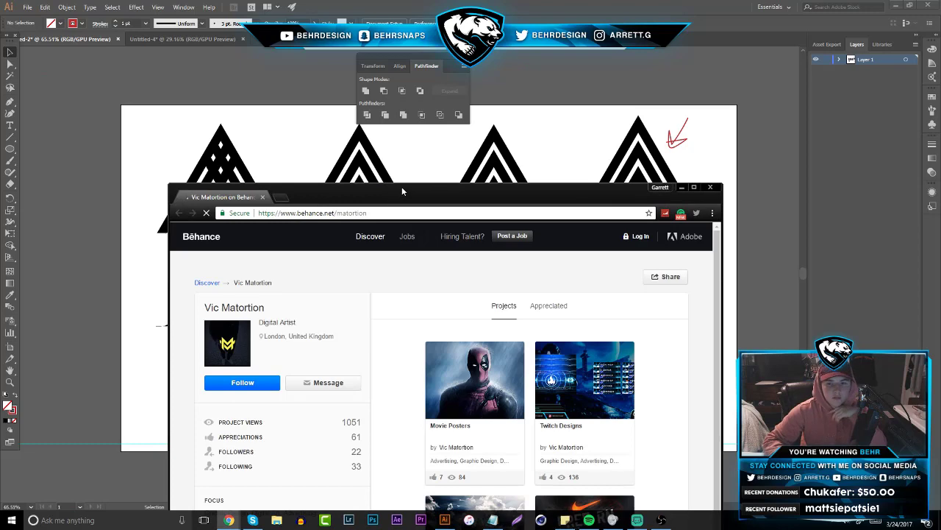
{"action": "double_click", "coordinate": [402, 189]}
{"action": "left_click", "coordinate": [386, 197]}
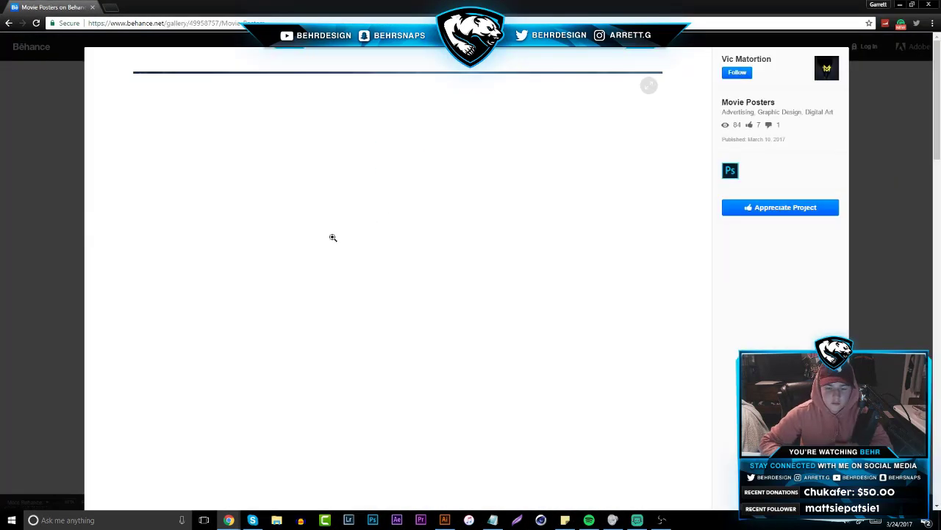
{"action": "scroll", "coordinate": [325, 250], "scroll_direction": "down", "scroll_amount": 1}
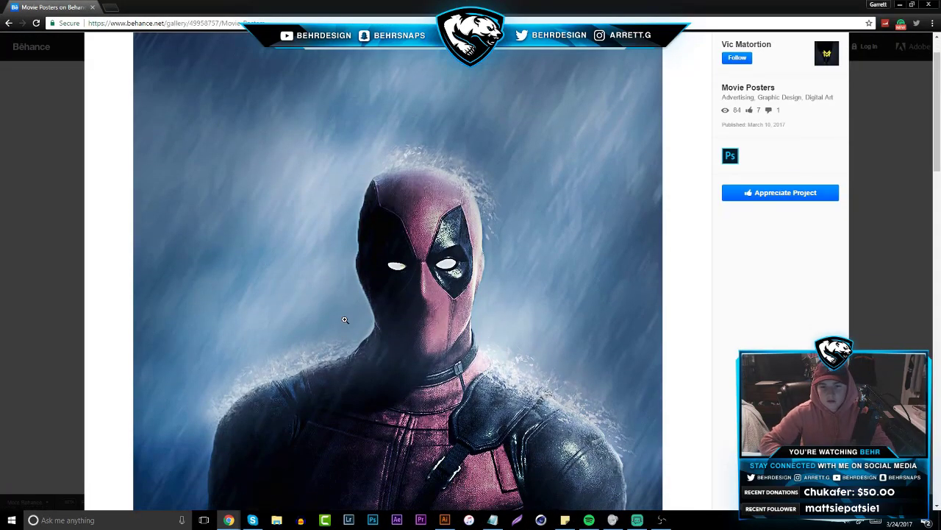
{"action": "scroll", "coordinate": [335, 318], "scroll_direction": "down", "scroll_amount": 10}
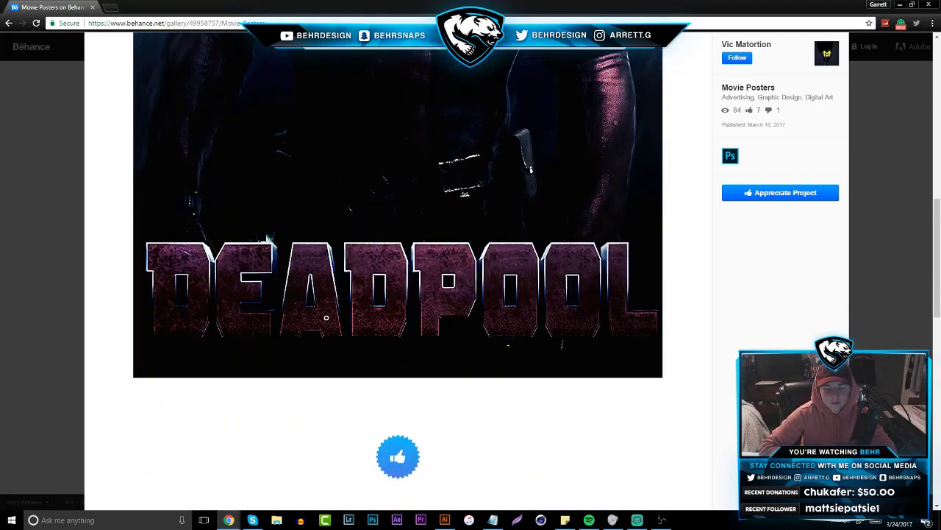
{"action": "scroll", "coordinate": [326, 318], "scroll_direction": "up", "scroll_amount": 10}
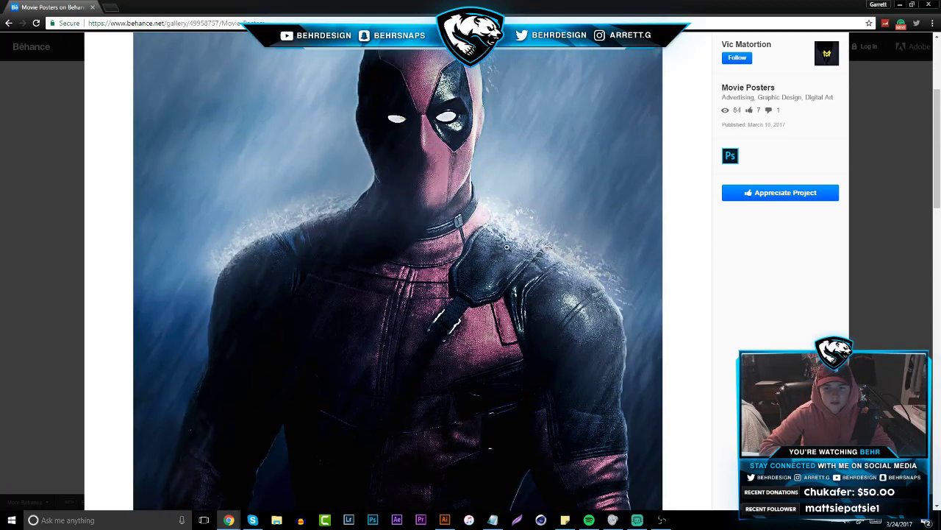
{"action": "scroll", "coordinate": [563, 280], "scroll_direction": "up", "scroll_amount": 2}
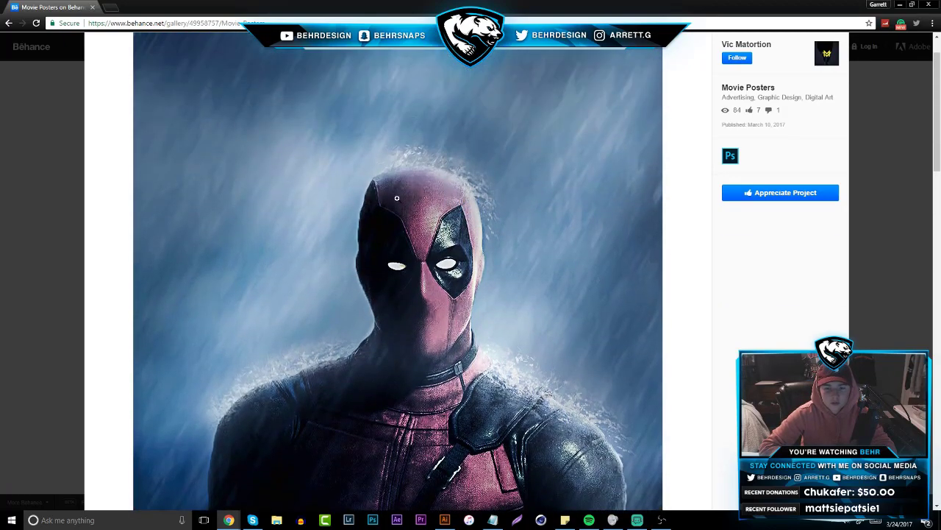
{"action": "scroll", "coordinate": [406, 309], "scroll_direction": "down", "scroll_amount": 1}
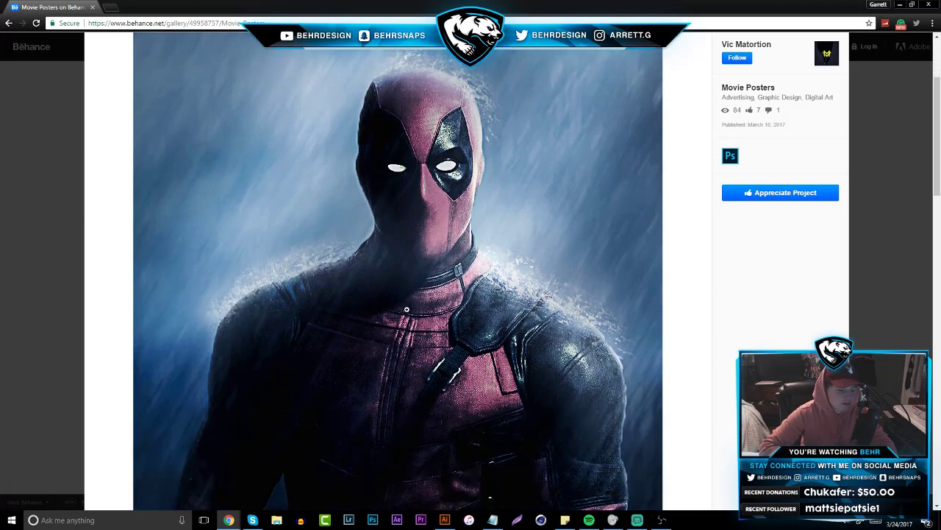
{"action": "scroll", "coordinate": [407, 308], "scroll_direction": "down", "scroll_amount": 8}
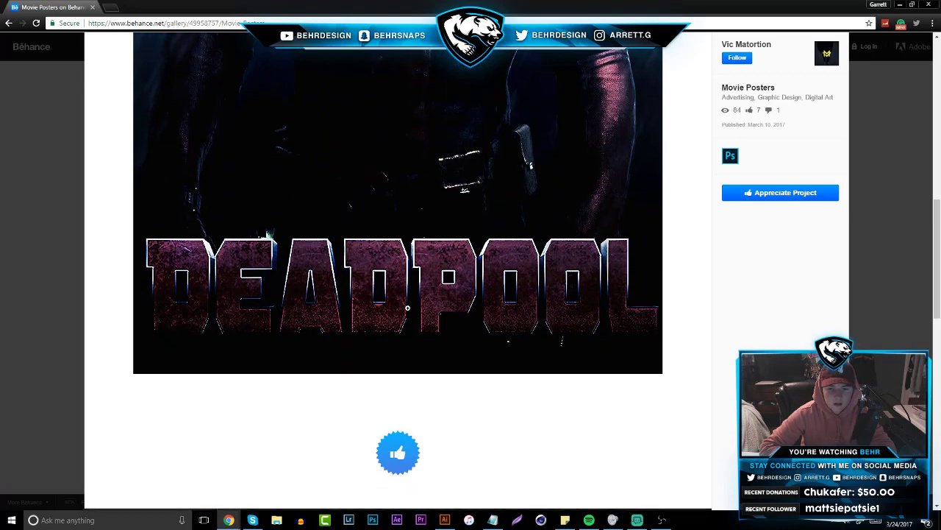
{"action": "scroll", "coordinate": [478, 320], "scroll_direction": "down", "scroll_amount": 1}
{"action": "scroll", "coordinate": [440, 274], "scroll_direction": "up", "scroll_amount": 5}
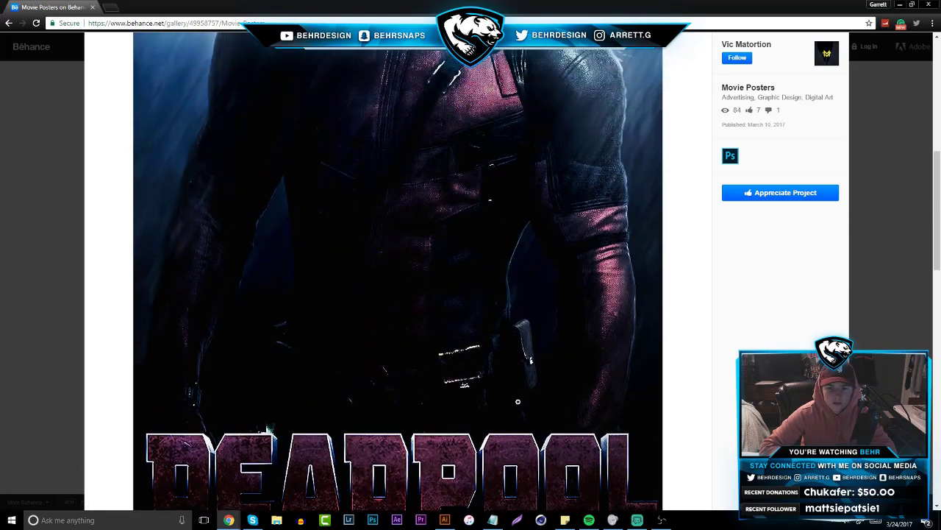
- Compare the Deadpool poster's masked figure with its title lettering, and close the Movie Posters project
{"action": "scroll", "coordinate": [515, 397], "scroll_direction": "up", "scroll_amount": 3}
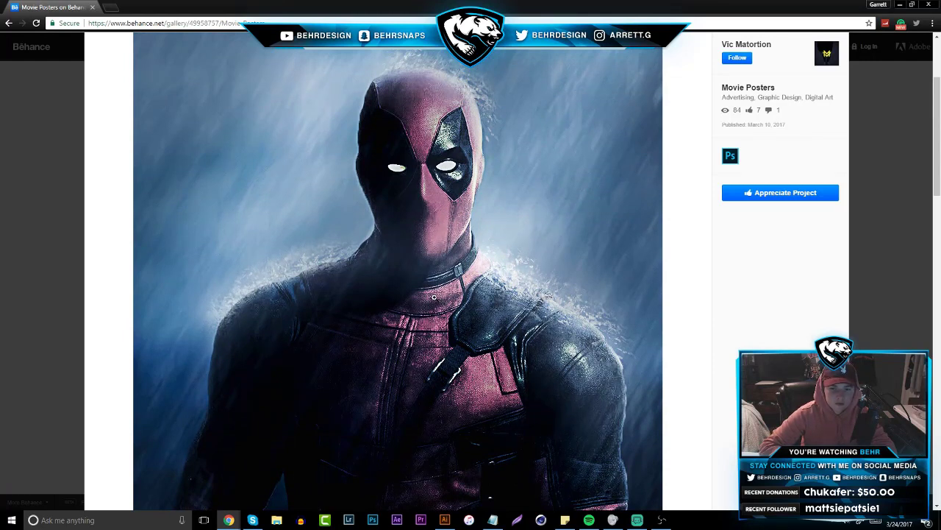
{"action": "scroll", "coordinate": [448, 282], "scroll_direction": "down", "scroll_amount": 6}
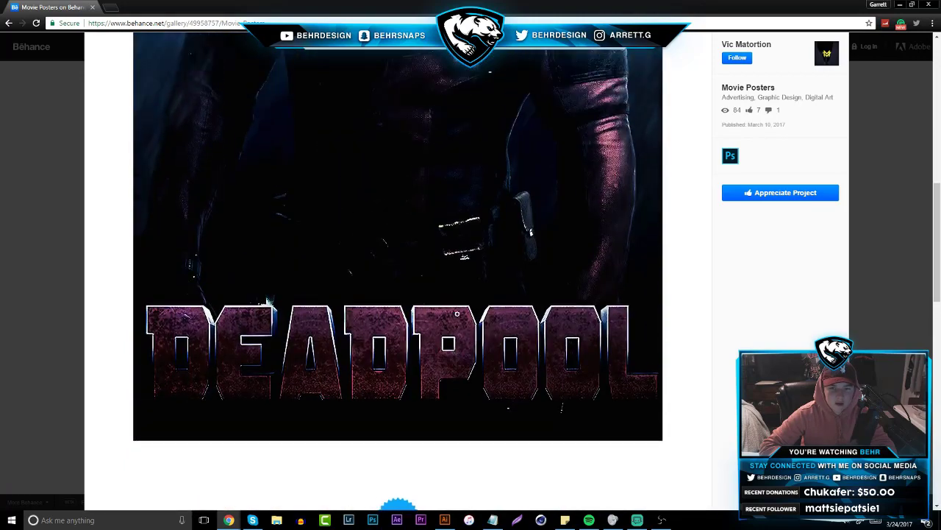
{"action": "scroll", "coordinate": [456, 313], "scroll_direction": "up", "scroll_amount": 1}
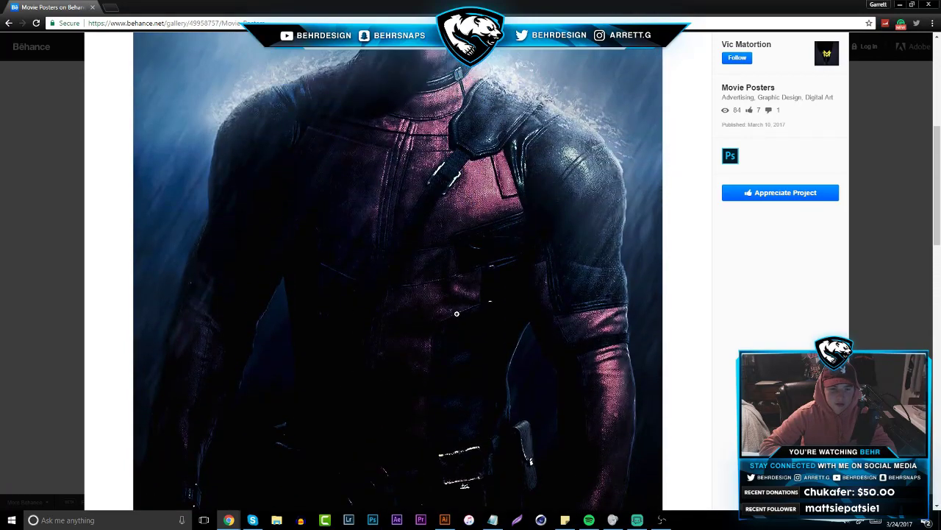
{"action": "scroll", "coordinate": [463, 354], "scroll_direction": "up", "scroll_amount": 1}
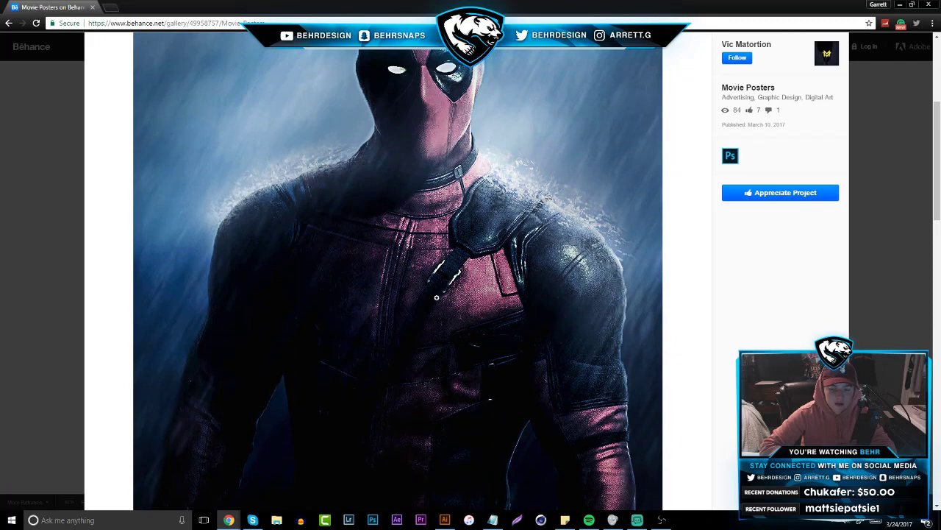
{"action": "scroll", "coordinate": [529, 360], "scroll_direction": "up", "scroll_amount": 2}
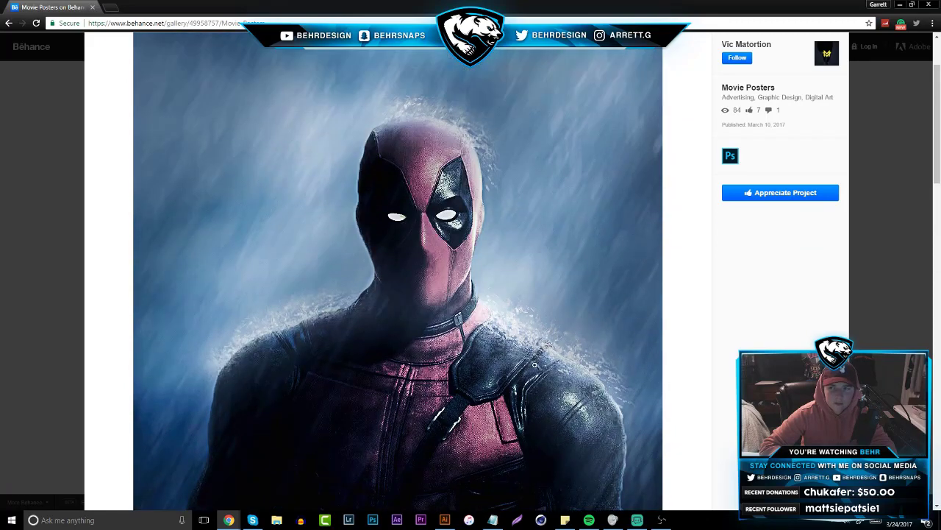
{"action": "left_click", "coordinate": [872, 280]}
- Open the Twitch Designs project, examine its blue stream packages, and close the project
{"action": "left_click", "coordinate": [515, 208]}
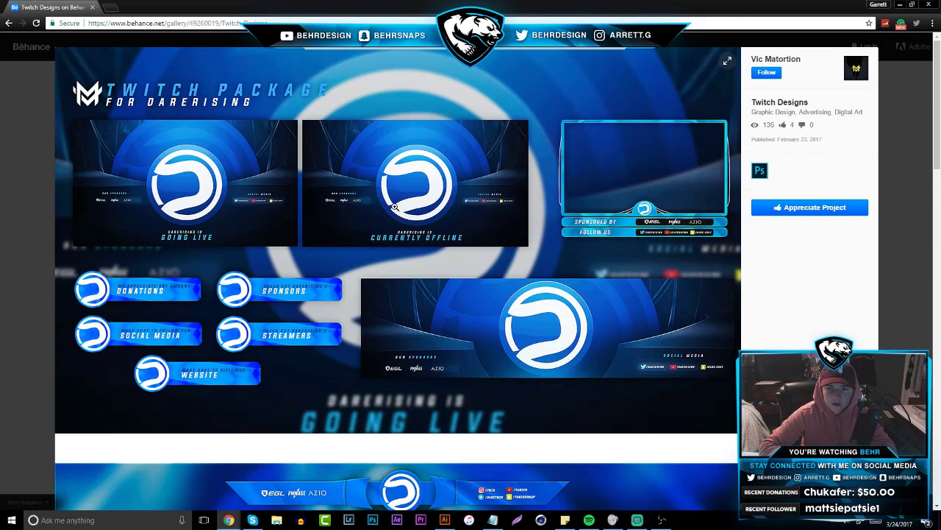
{"action": "scroll", "coordinate": [578, 229], "scroll_direction": "down", "scroll_amount": 5}
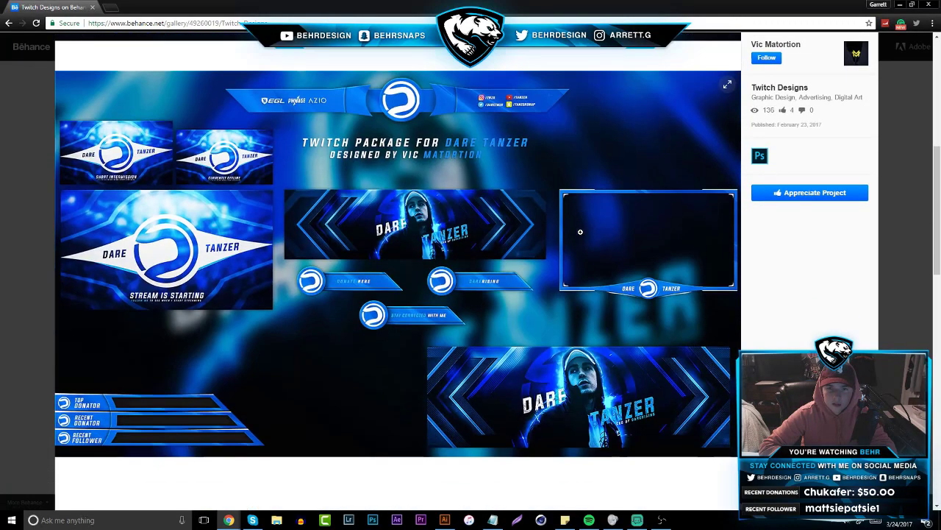
{"action": "scroll", "coordinate": [580, 232], "scroll_direction": "down", "scroll_amount": 4}
{"action": "scroll", "coordinate": [580, 248], "scroll_direction": "up", "scroll_amount": 4}
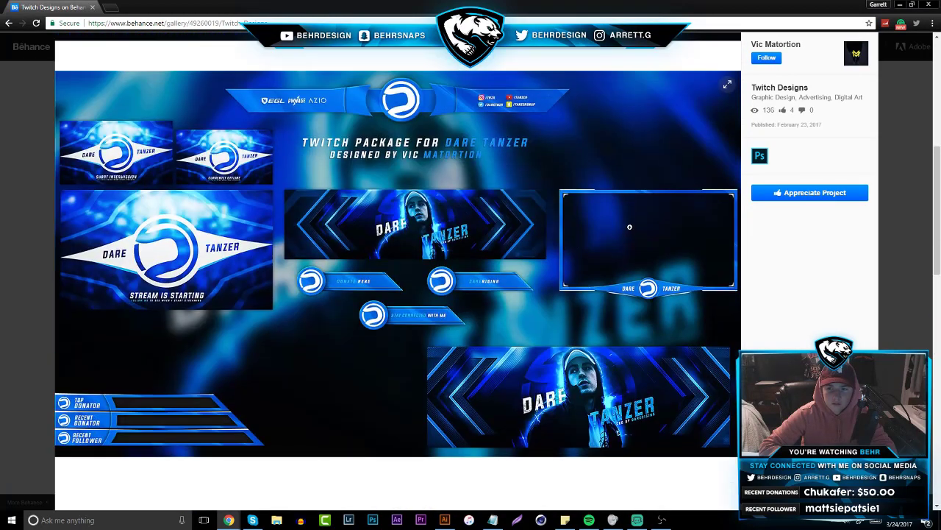
{"action": "left_click", "coordinate": [9, 320]}
- Open the Photomanipulations project, examine the castle scene, its making-of animation and the explosion scene, and close the project
{"action": "left_click", "coordinate": [565, 215]}
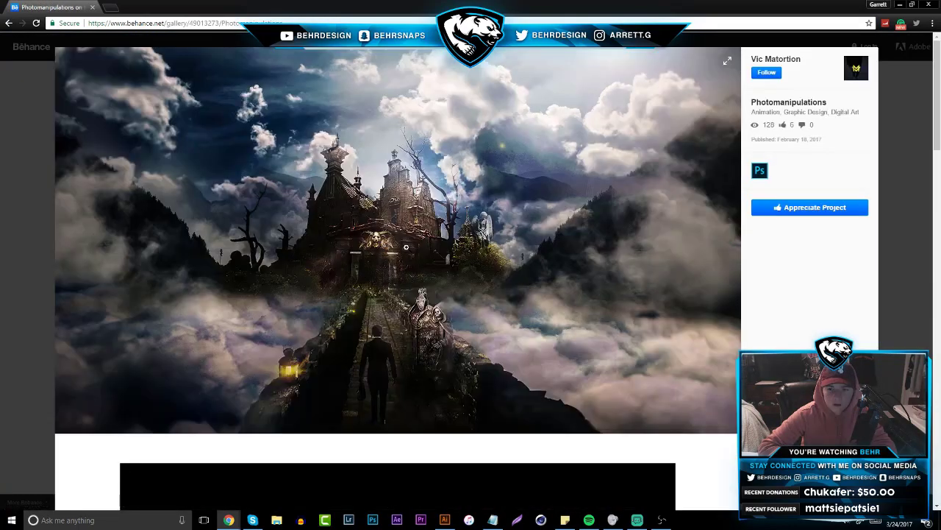
{"action": "scroll", "coordinate": [410, 253], "scroll_direction": "down", "scroll_amount": 5}
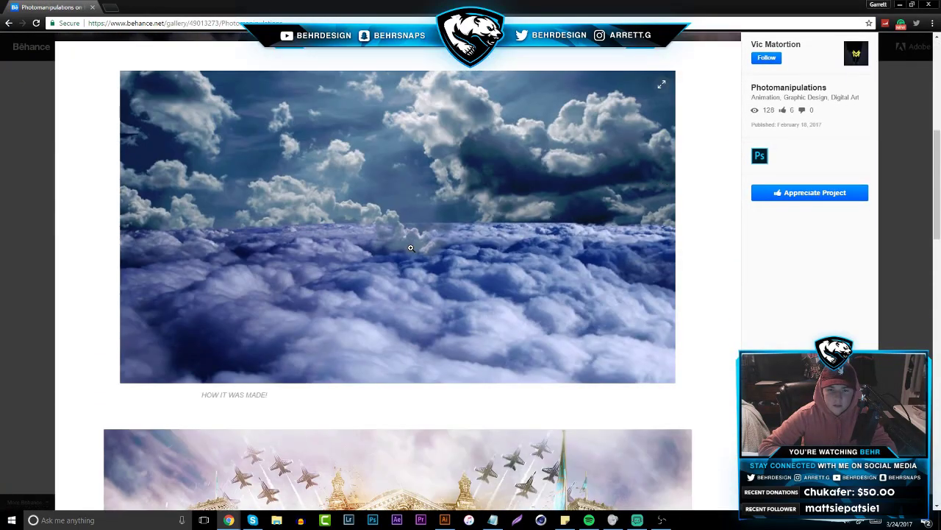
{"action": "scroll", "coordinate": [411, 248], "scroll_direction": "down", "scroll_amount": 3}
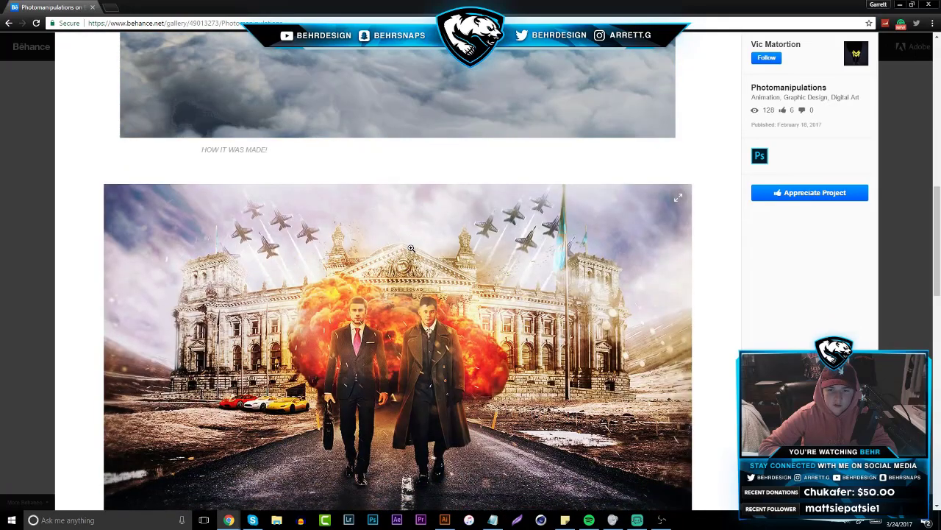
{"action": "scroll", "coordinate": [411, 245], "scroll_direction": "down", "scroll_amount": 1}
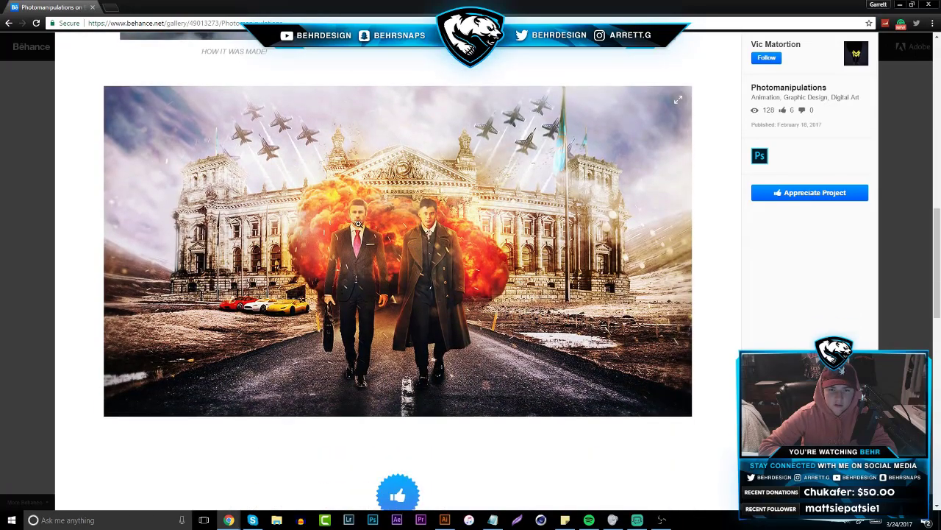
{"action": "scroll", "coordinate": [403, 219], "scroll_direction": "down", "scroll_amount": 1}
{"action": "scroll", "coordinate": [404, 224], "scroll_direction": "up", "scroll_amount": 6}
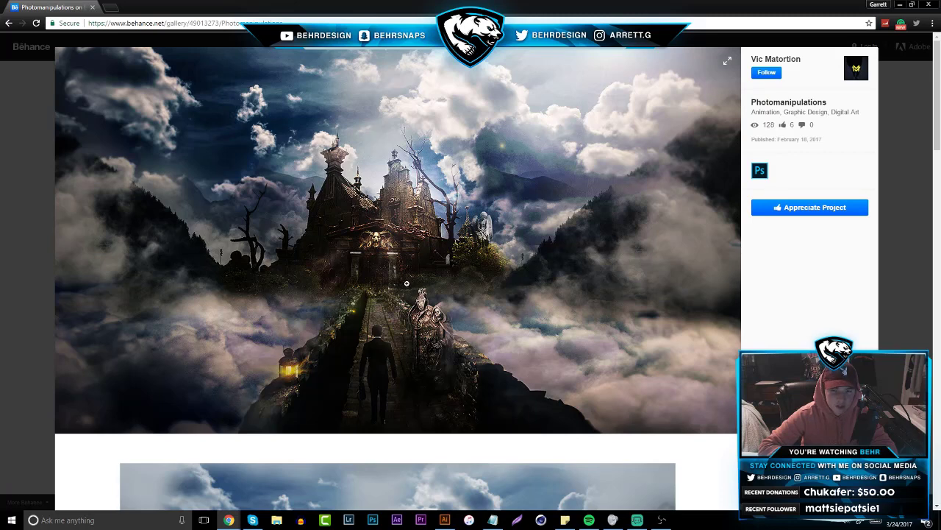
{"action": "scroll", "coordinate": [719, 270], "scroll_direction": "down", "scroll_amount": 4}
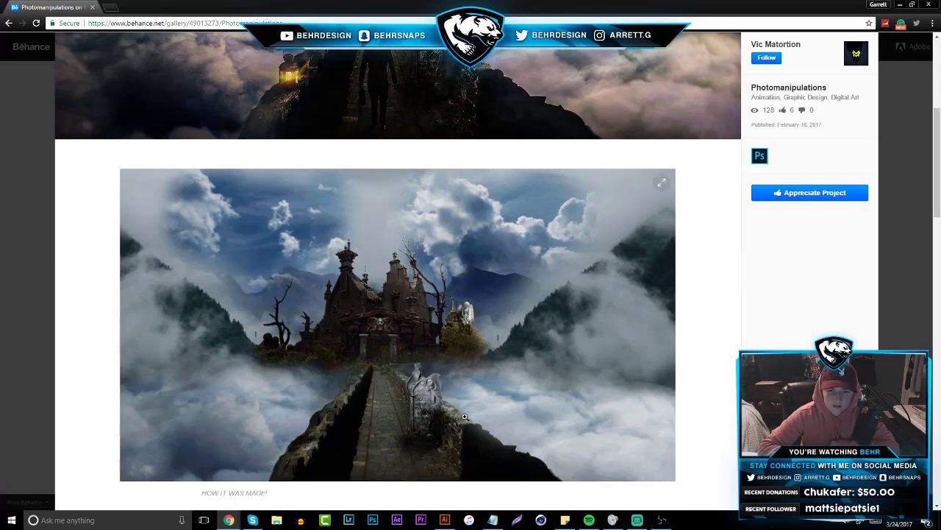
{"action": "left_click", "coordinate": [885, 305]}
- Open the Advertisements project and examine the SteelSeries Arctis 7 headset ad
{"action": "left_click", "coordinate": [673, 208]}
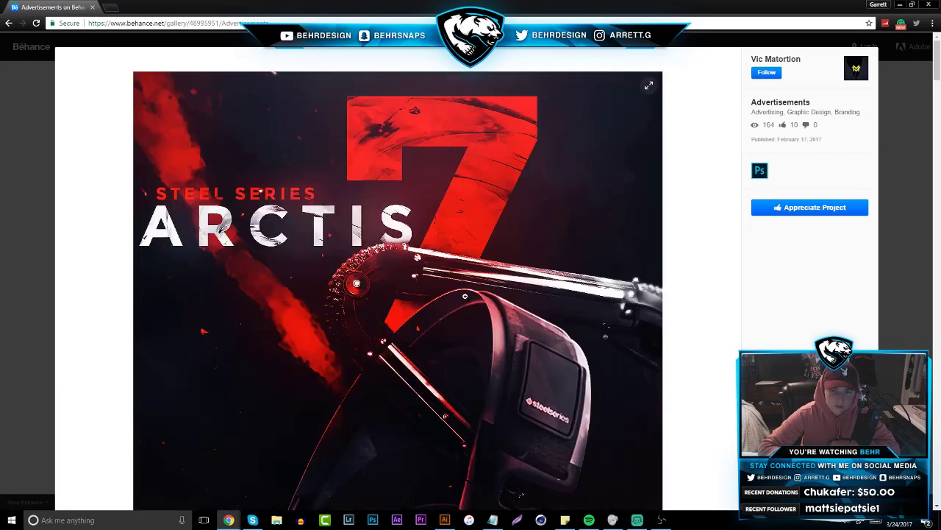
{"action": "scroll", "coordinate": [465, 295], "scroll_direction": "down", "scroll_amount": 4}
{"action": "scroll", "coordinate": [464, 295], "scroll_direction": "up", "scroll_amount": 4}
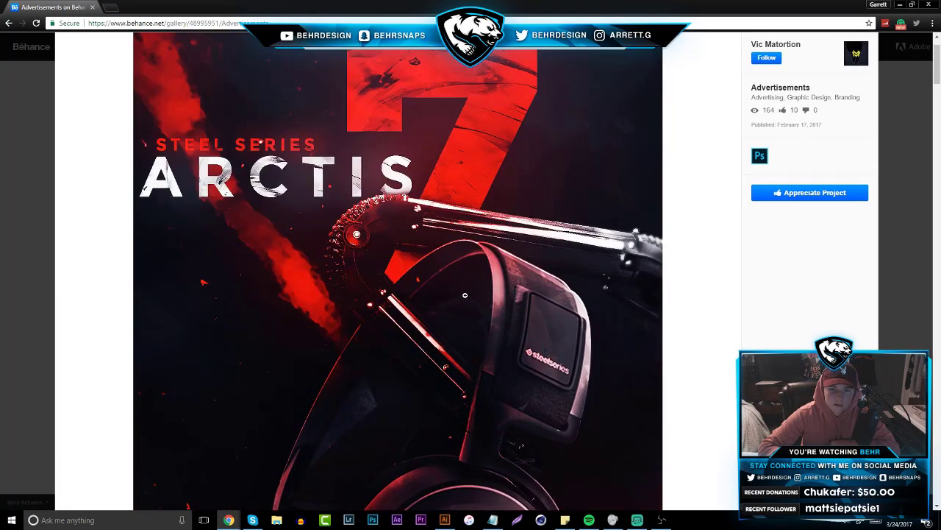
{"action": "scroll", "coordinate": [464, 293], "scroll_direction": "down", "scroll_amount": 5}
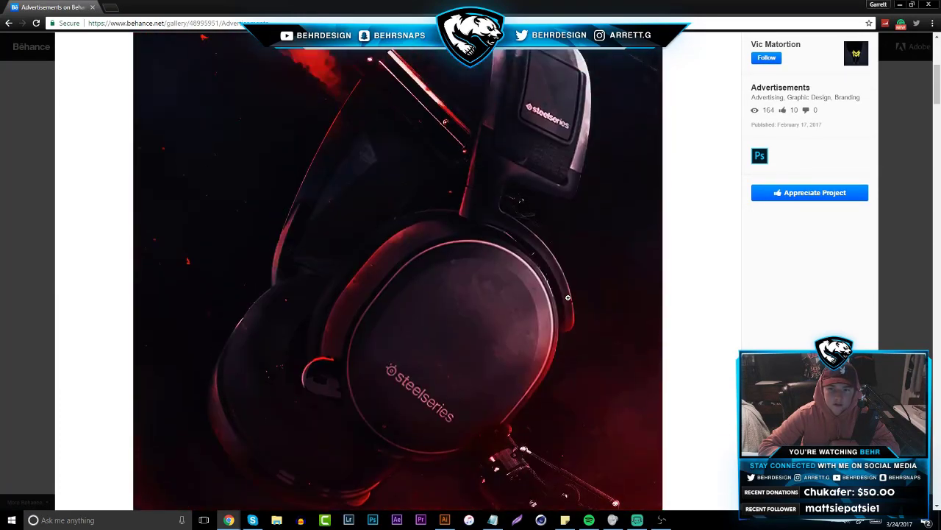
{"action": "scroll", "coordinate": [471, 221], "scroll_direction": "up", "scroll_amount": 1}
{"action": "scroll", "coordinate": [463, 218], "scroll_direction": "down", "scroll_amount": 7}
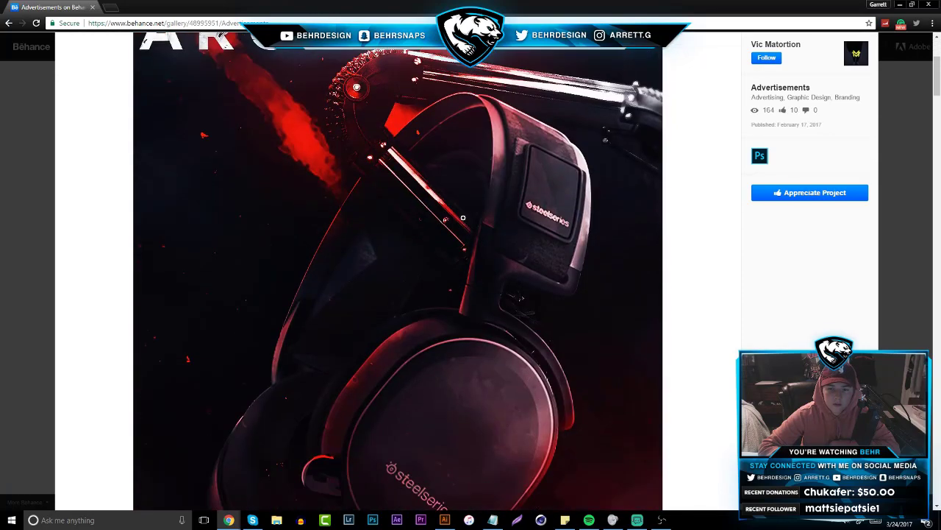
- Examine the G Fuel Energy Formula ad in the Advertisements project, from its title to the glowing shaker cup
{"action": "scroll", "coordinate": [448, 218], "scroll_direction": "down", "scroll_amount": 3}
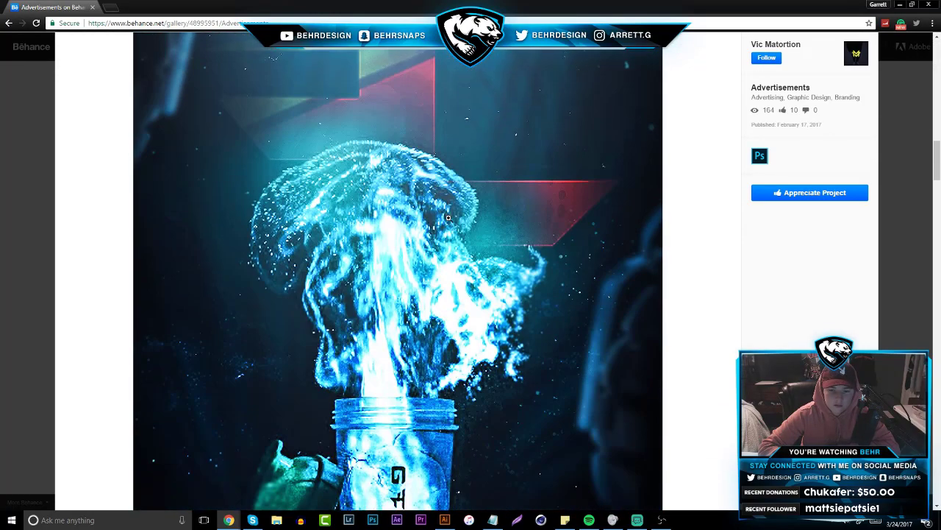
{"action": "scroll", "coordinate": [448, 218], "scroll_direction": "up", "scroll_amount": 1}
{"action": "scroll", "coordinate": [400, 281], "scroll_direction": "up", "scroll_amount": 2}
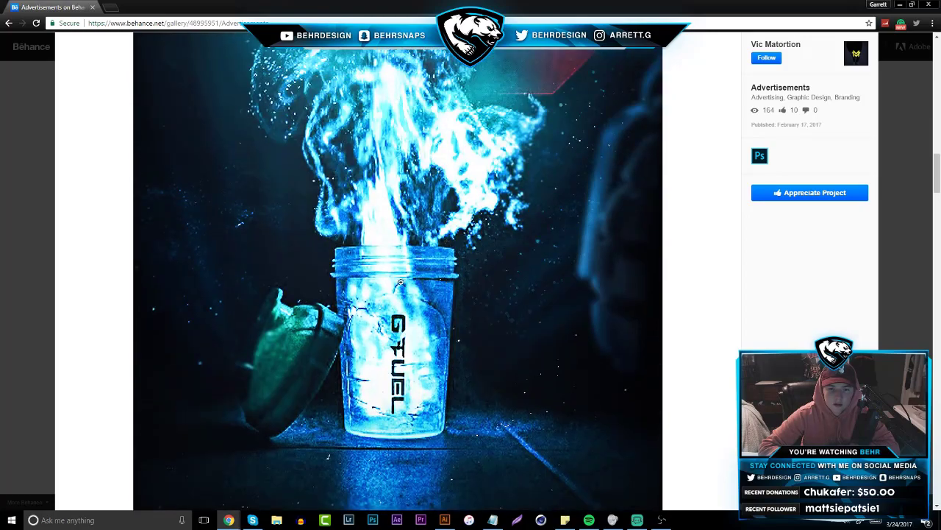
{"action": "scroll", "coordinate": [353, 216], "scroll_direction": "up", "scroll_amount": 6}
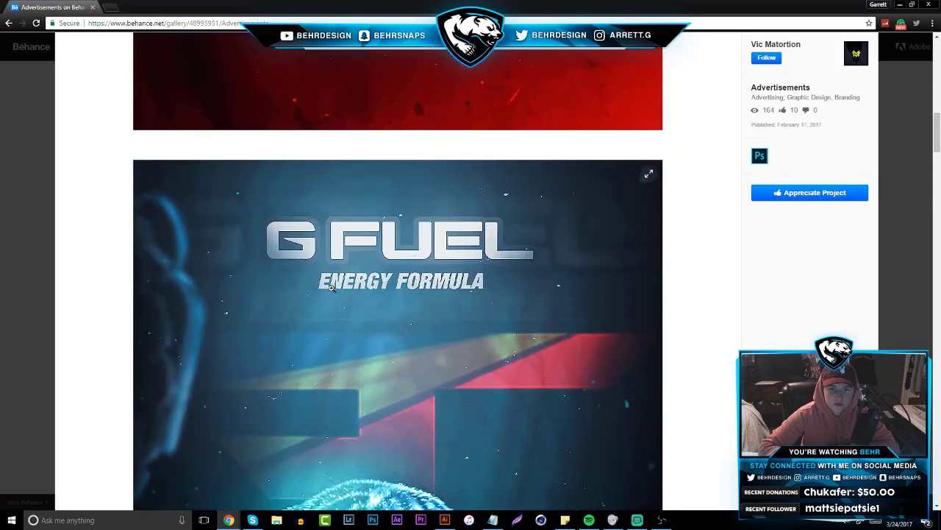
{"action": "scroll", "coordinate": [401, 282], "scroll_direction": "down", "scroll_amount": 2}
{"action": "scroll", "coordinate": [401, 282], "scroll_direction": "down", "scroll_amount": 10}
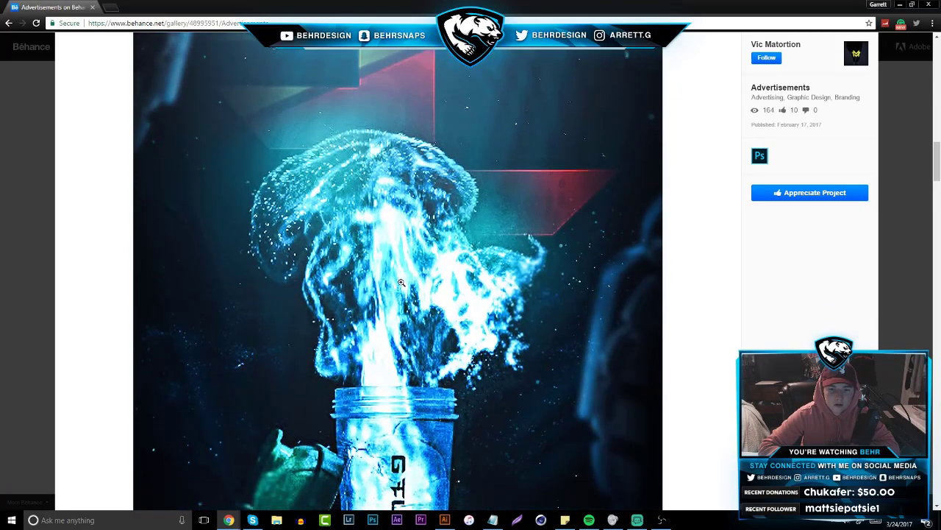
- View the purple football boot ad enlarged, inspect its details and full composition, and close the enlarged view
{"action": "scroll", "coordinate": [390, 265], "scroll_direction": "down", "scroll_amount": 5}
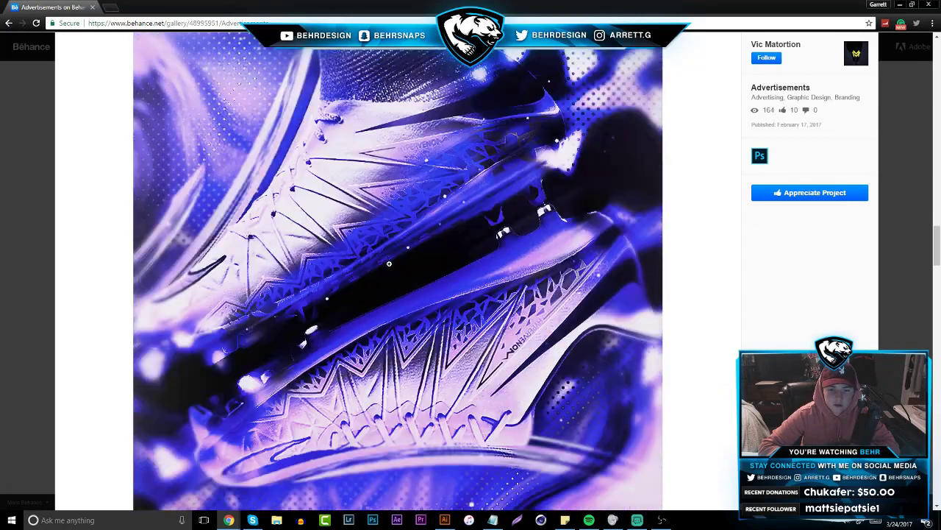
{"action": "left_click", "coordinate": [389, 264]}
{"action": "scroll", "coordinate": [397, 251], "scroll_direction": "up", "scroll_amount": 10}
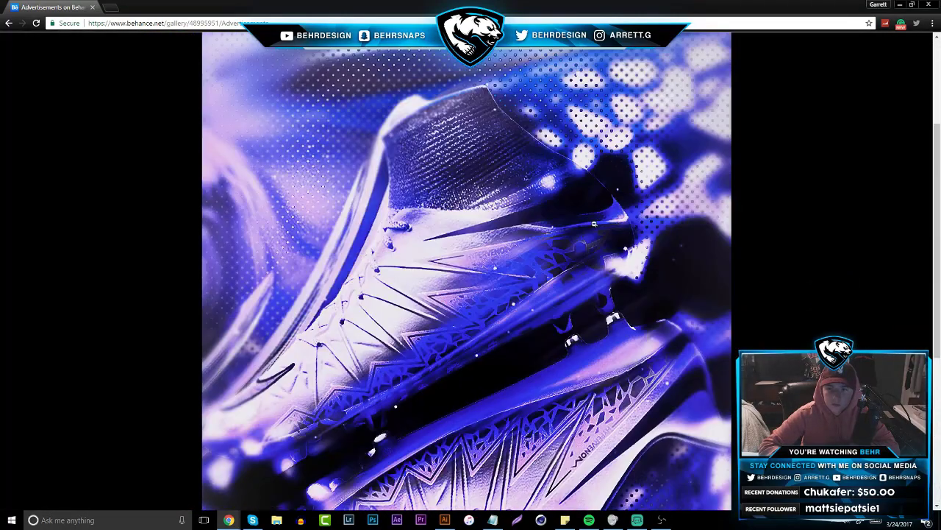
{"action": "left_click", "coordinate": [594, 224]}
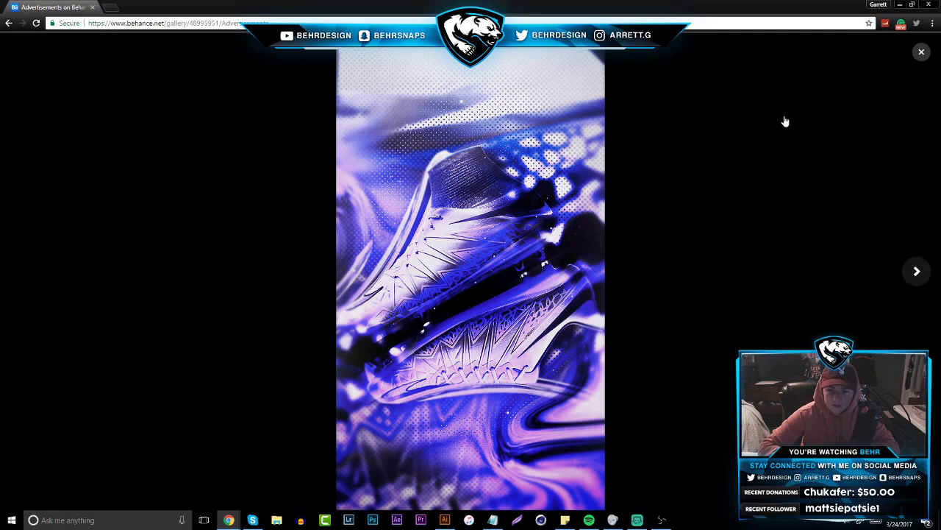
{"action": "left_click", "coordinate": [921, 51]}
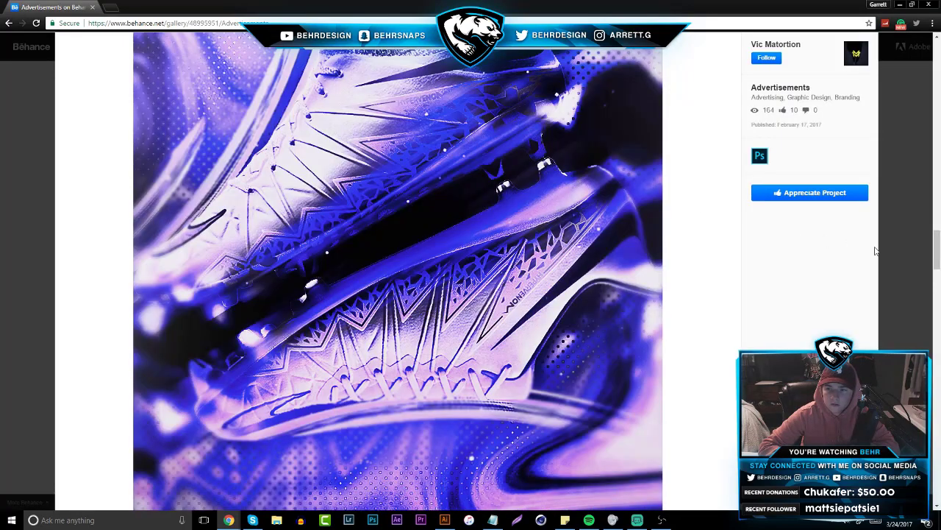
{"action": "left_click", "coordinate": [532, 262]}
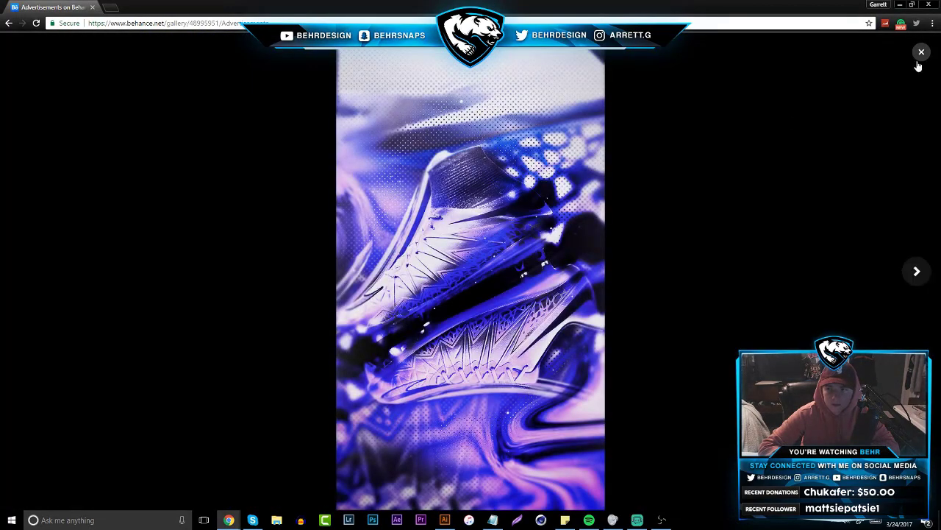
{"action": "left_click", "coordinate": [921, 51]}
- View the full G Fuel ad enlarged, close it, and return to the artist's profile page
{"action": "scroll", "coordinate": [475, 216], "scroll_direction": "down", "scroll_amount": 10}
{"action": "left_click", "coordinate": [478, 215]}
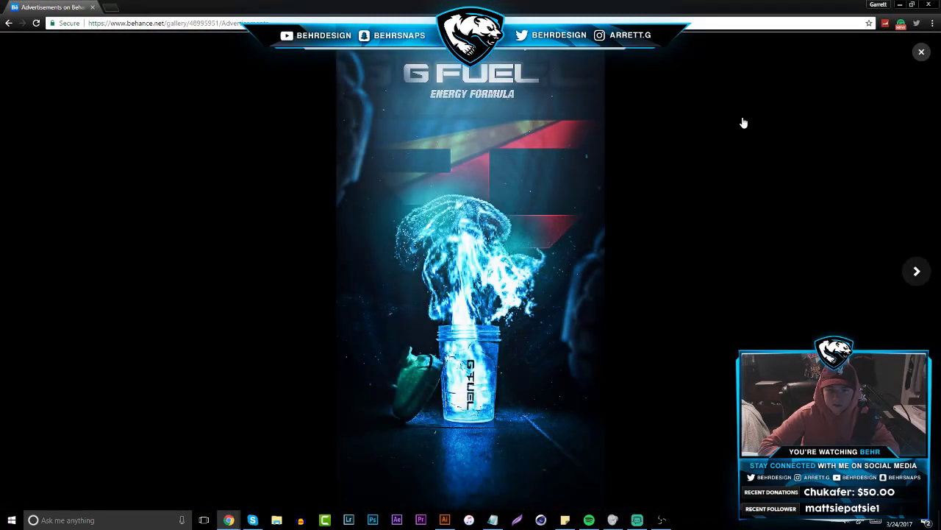
{"action": "left_click", "coordinate": [921, 52]}
{"action": "key", "text": "alt+Left"}
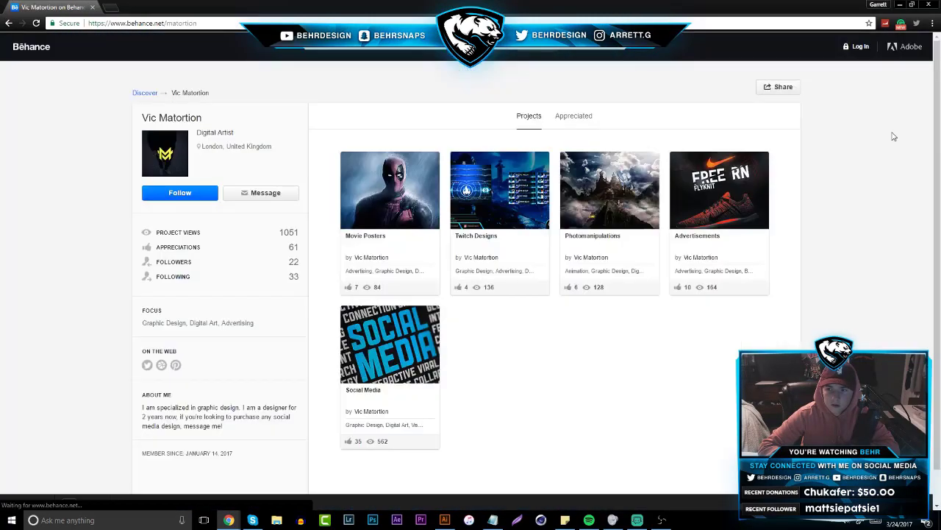
- Open the Social Media project and examine its series of gaming and design team banners
{"action": "left_click", "coordinate": [403, 314]}
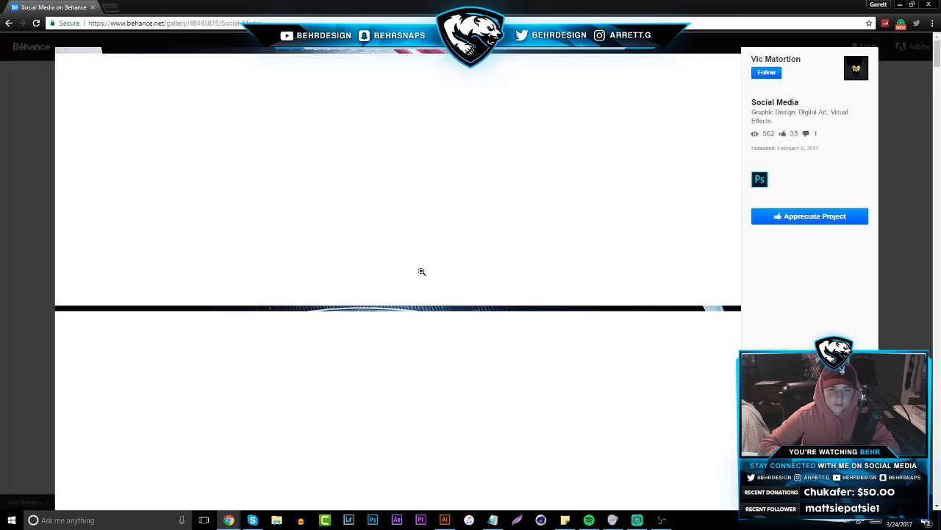
{"action": "scroll", "coordinate": [426, 241], "scroll_direction": "down", "scroll_amount": 7}
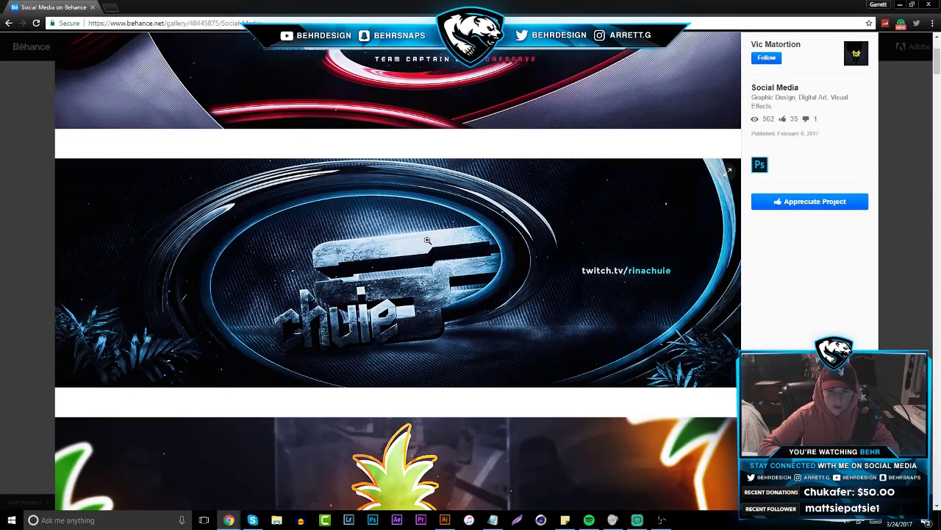
{"action": "scroll", "coordinate": [427, 239], "scroll_direction": "down", "scroll_amount": 5}
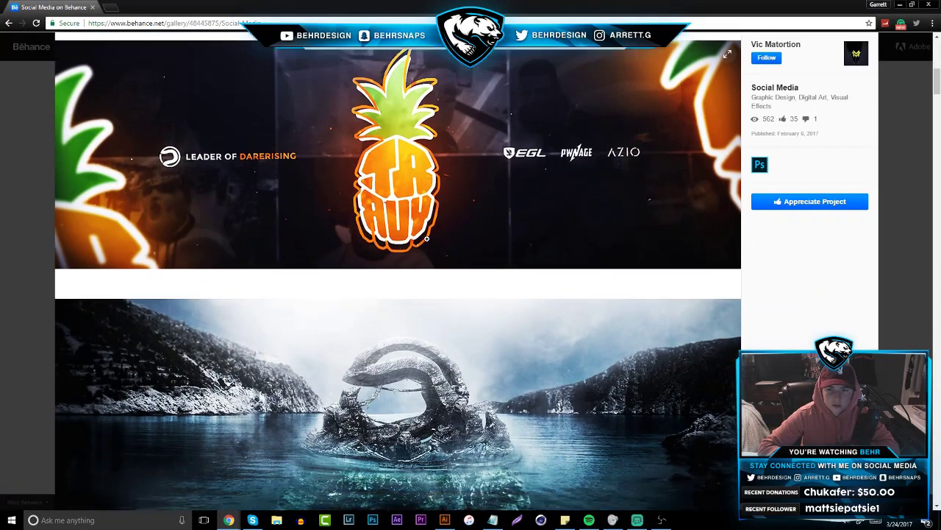
{"action": "scroll", "coordinate": [427, 238], "scroll_direction": "down", "scroll_amount": 5}
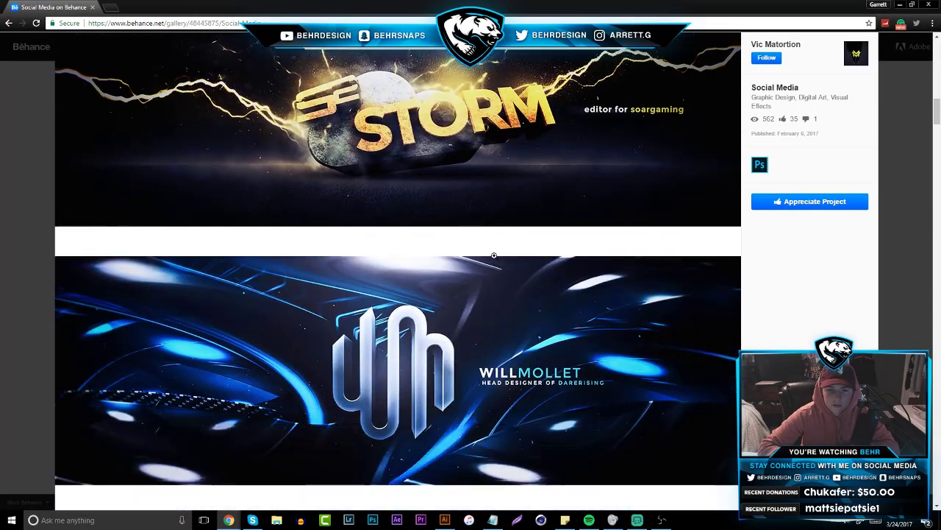
{"action": "scroll", "coordinate": [389, 195], "scroll_direction": "down", "scroll_amount": 3}
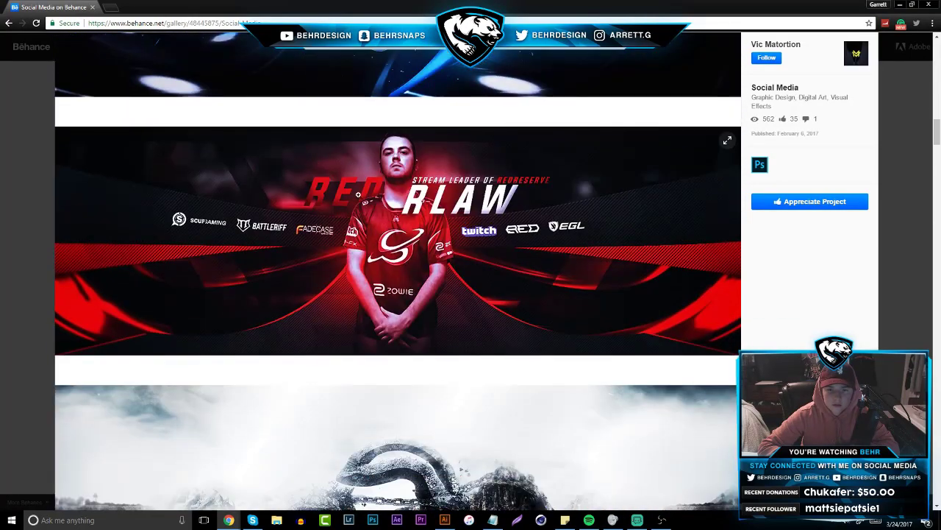
{"action": "scroll", "coordinate": [404, 220], "scroll_direction": "down", "scroll_amount": 3}
{"action": "scroll", "coordinate": [420, 250], "scroll_direction": "down", "scroll_amount": 3}
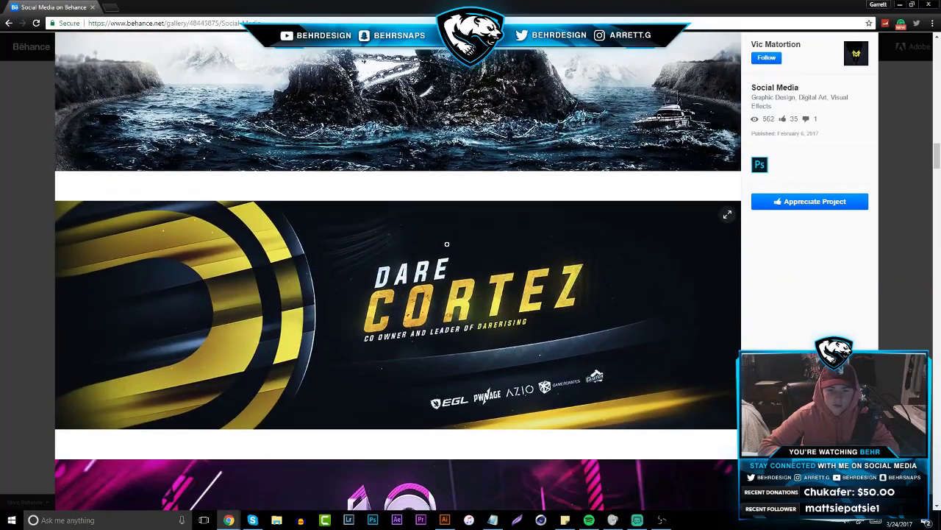
{"action": "scroll", "coordinate": [441, 221], "scroll_direction": "down", "scroll_amount": 4}
{"action": "scroll", "coordinate": [466, 196], "scroll_direction": "up", "scroll_amount": 2}
{"action": "scroll", "coordinate": [239, 221], "scroll_direction": "down", "scroll_amount": 6}
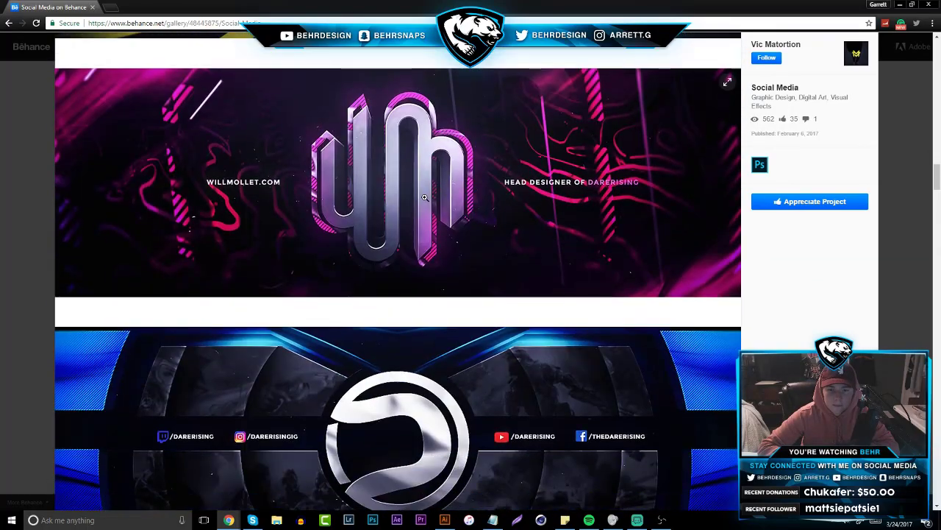
{"action": "scroll", "coordinate": [239, 220], "scroll_direction": "down", "scroll_amount": 3}
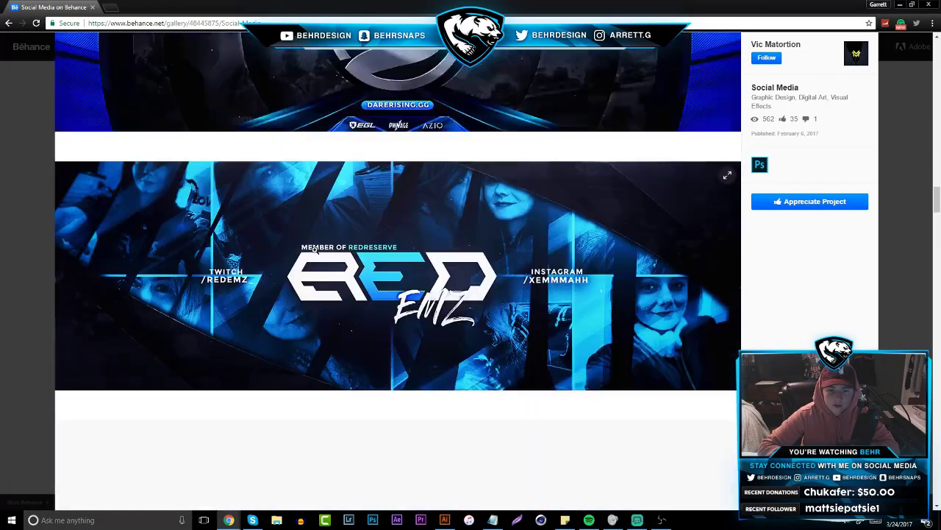
{"action": "scroll", "coordinate": [475, 252], "scroll_direction": "down", "scroll_amount": 3}
{"action": "scroll", "coordinate": [398, 271], "scroll_direction": "down", "scroll_amount": 6}
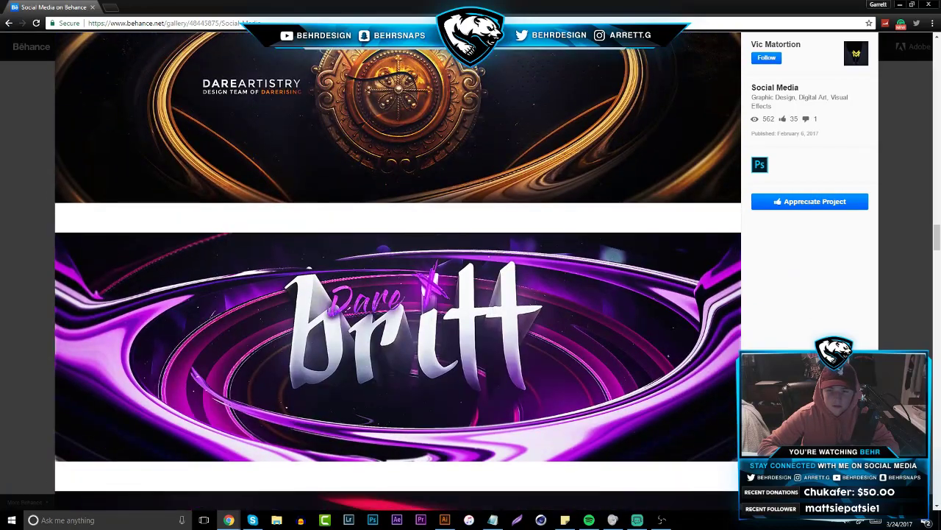
- Close the Social Media project and switch back to the letter A concept overview in Illustrator
{"action": "left_click", "coordinate": [899, 318]}
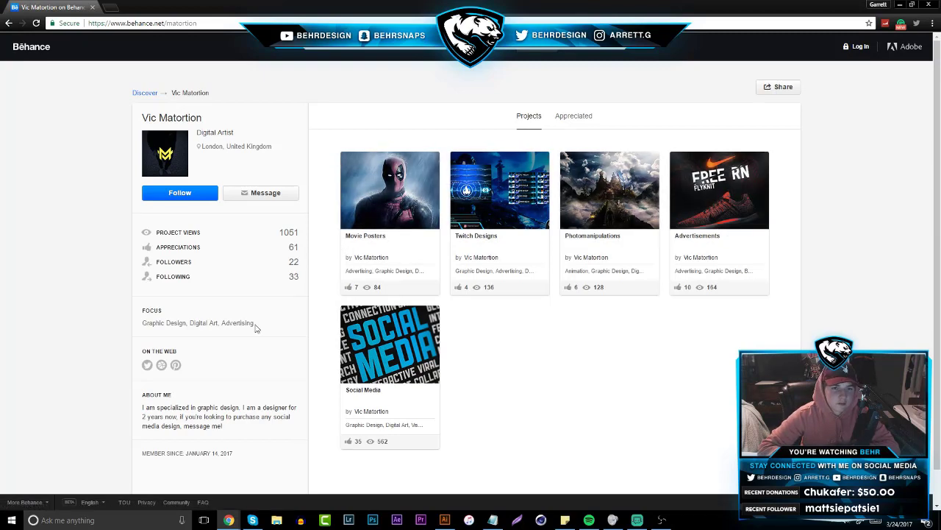
{"action": "left_click", "coordinate": [444, 519]}
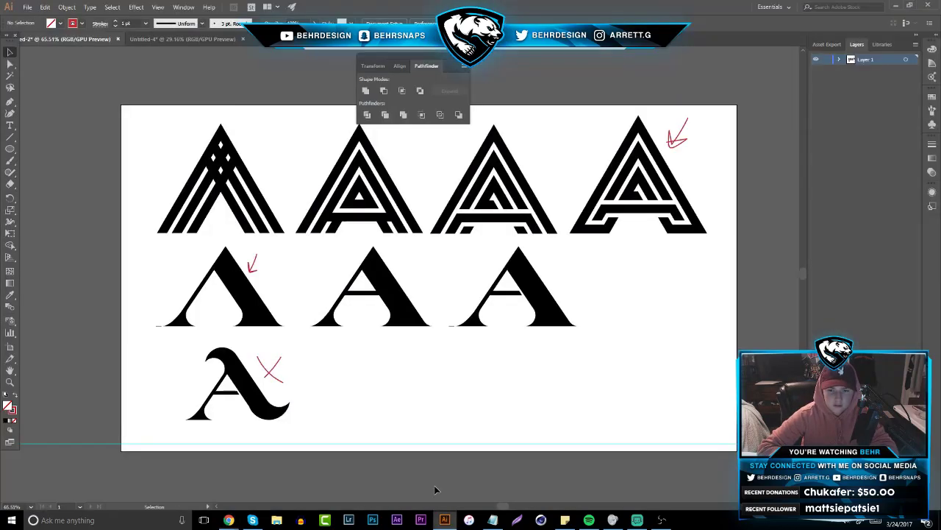